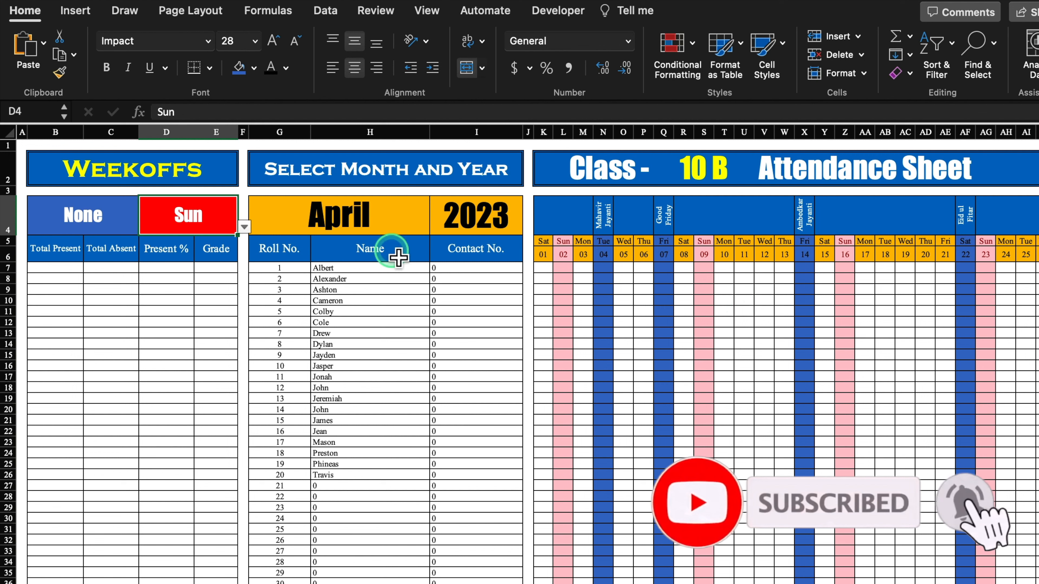
Set the first weekoff to Sat to test the highlighting, and restore it to None
click(96, 223)
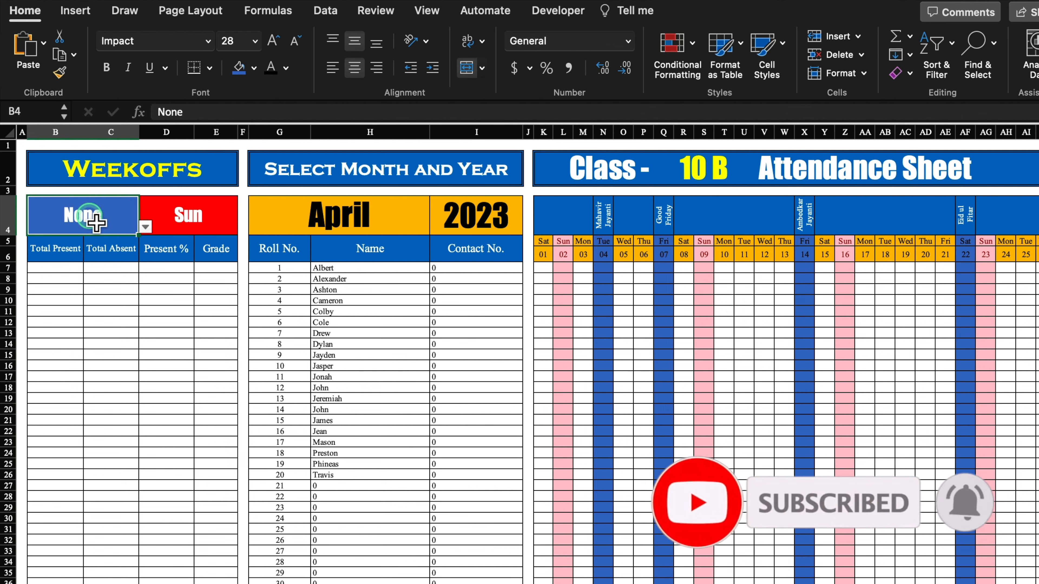
click(146, 226)
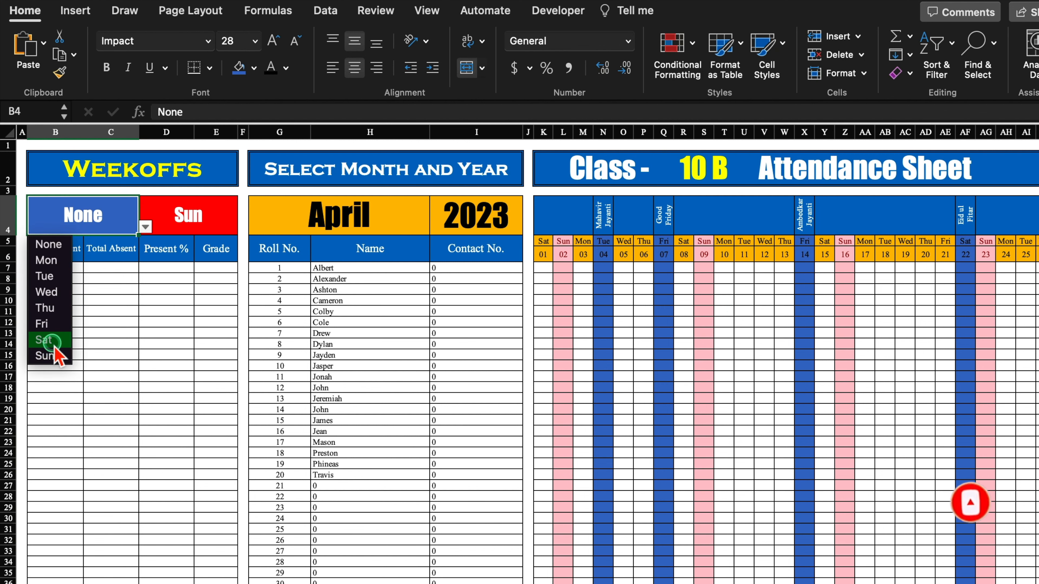
click(45, 340)
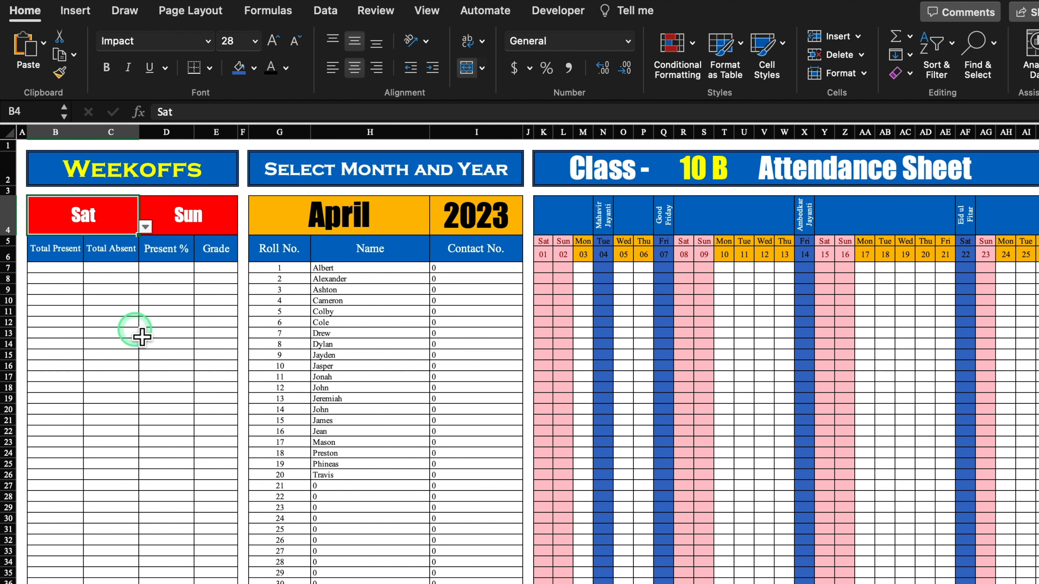
click(145, 226)
click(49, 244)
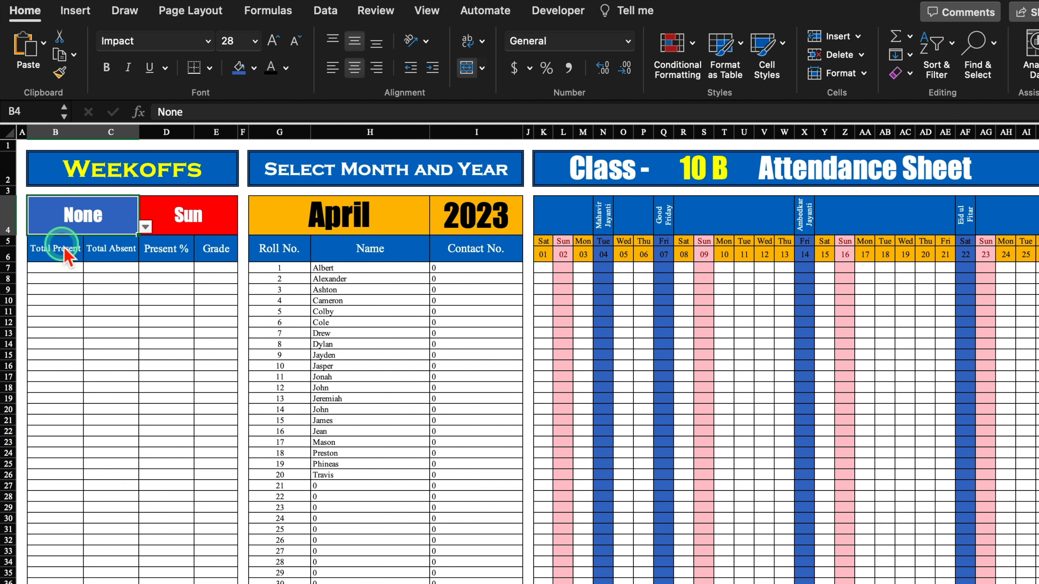
Set the second weekoff of the attendance sheet to Fri
click(184, 229)
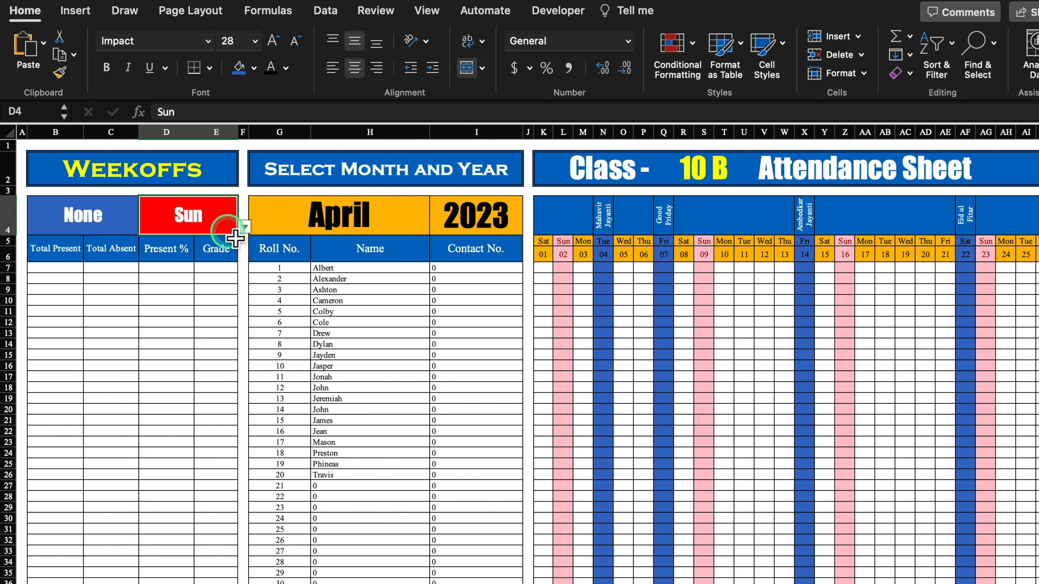
click(245, 226)
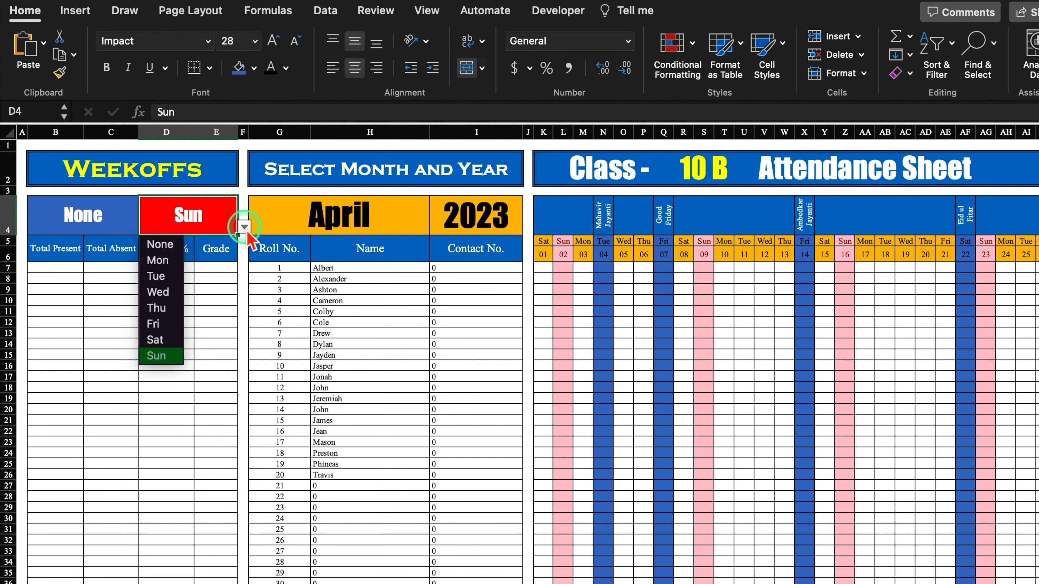
click(168, 324)
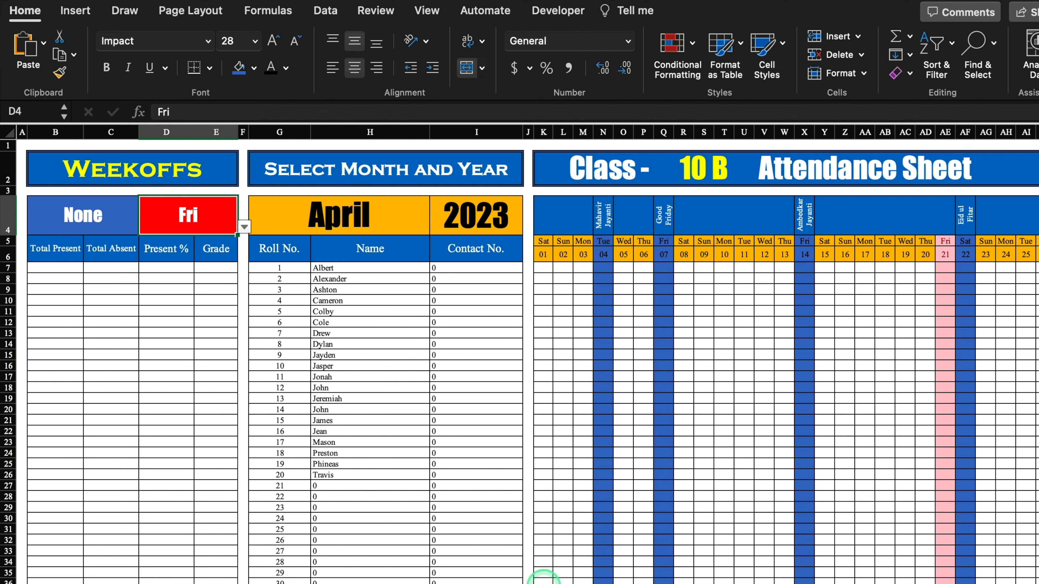
scroll(671, 573, right, 3)
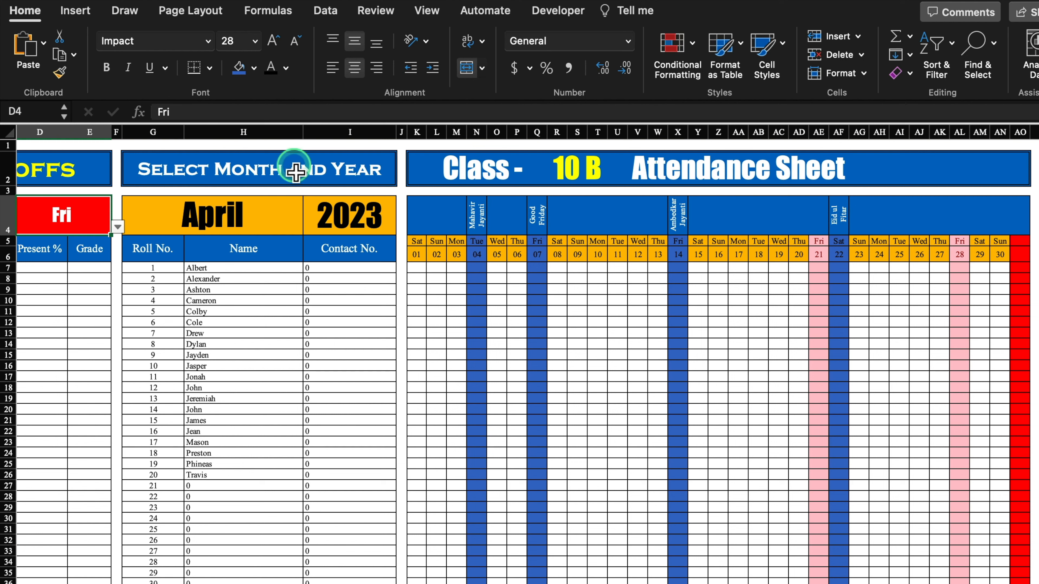
Inspect the month and year selector cells above the student list
click(253, 221)
drag(310, 226, 341, 221)
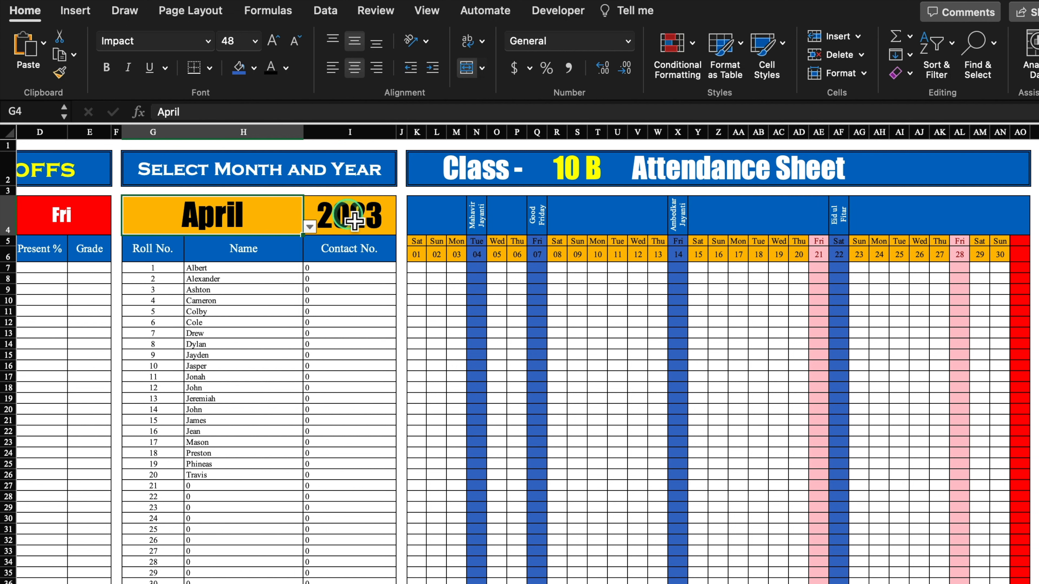
click(342, 221)
click(403, 226)
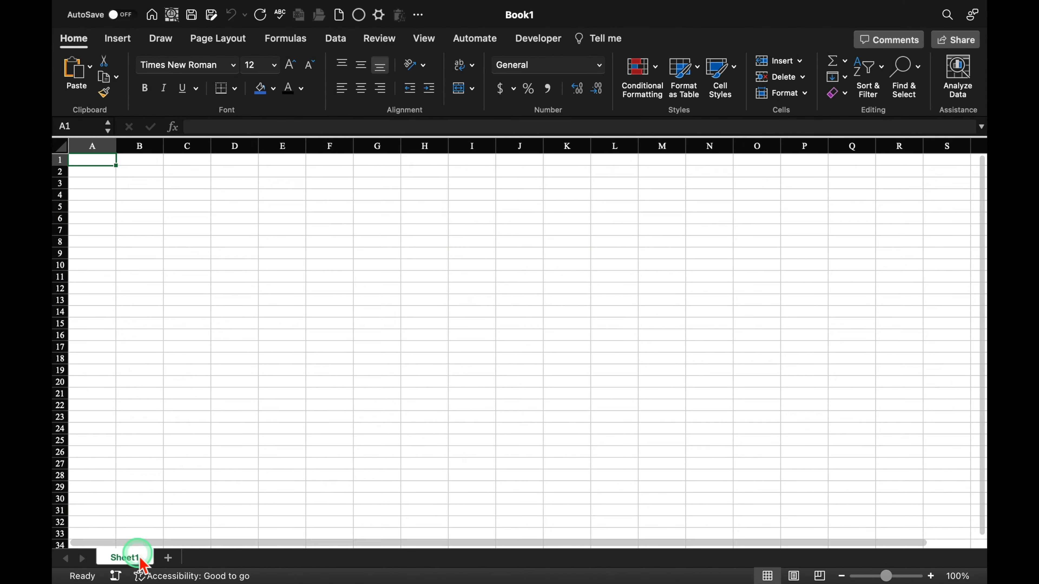
Rename Sheet1 of the new workbook as Setting Sheet
double_click(123, 558)
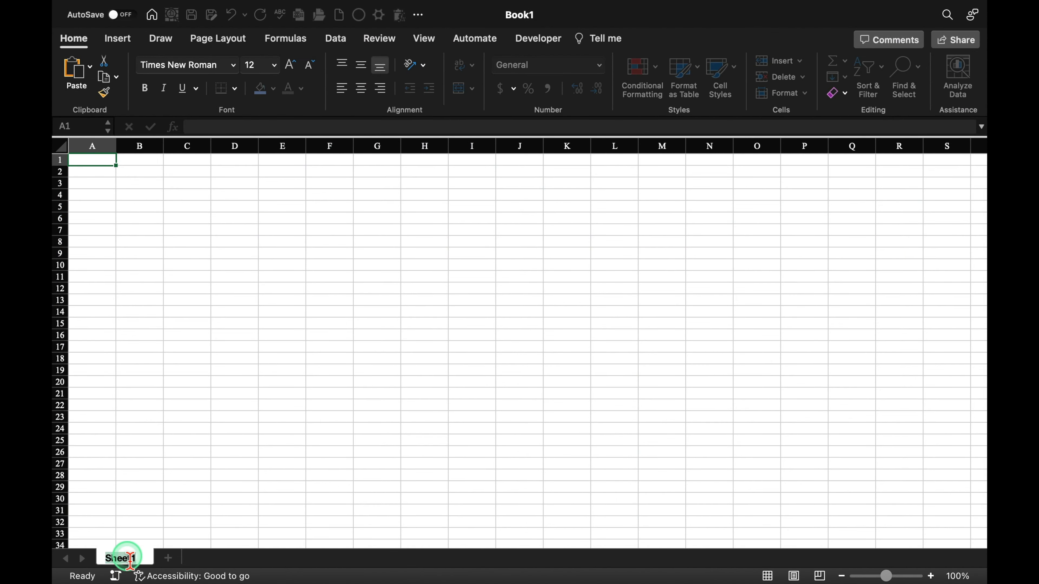
text(Setting Sheet)
click(238, 454)
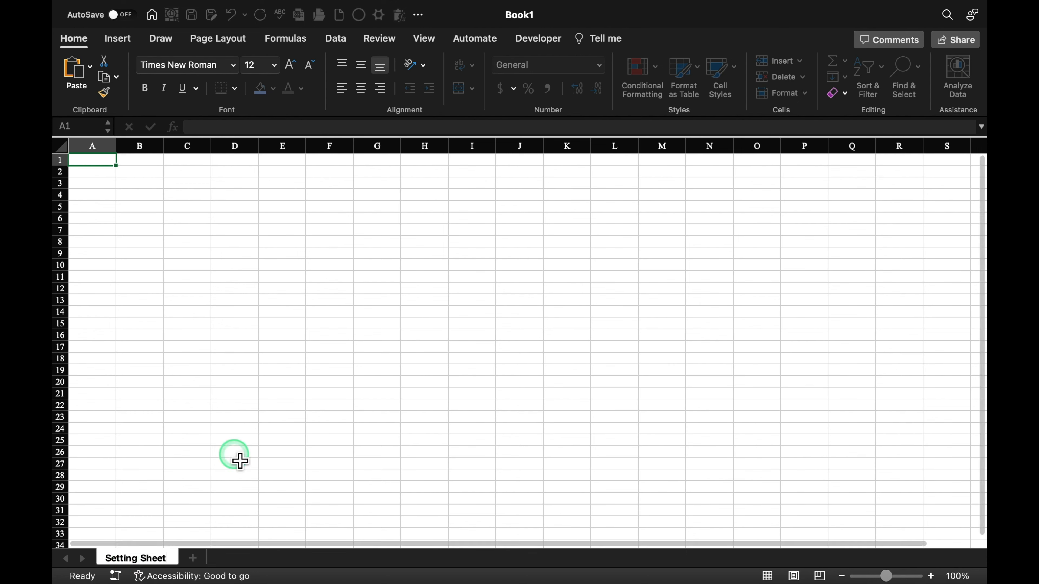
Enter the headers Days, Months and Year in cells B2, C2 and D2
click(132, 173)
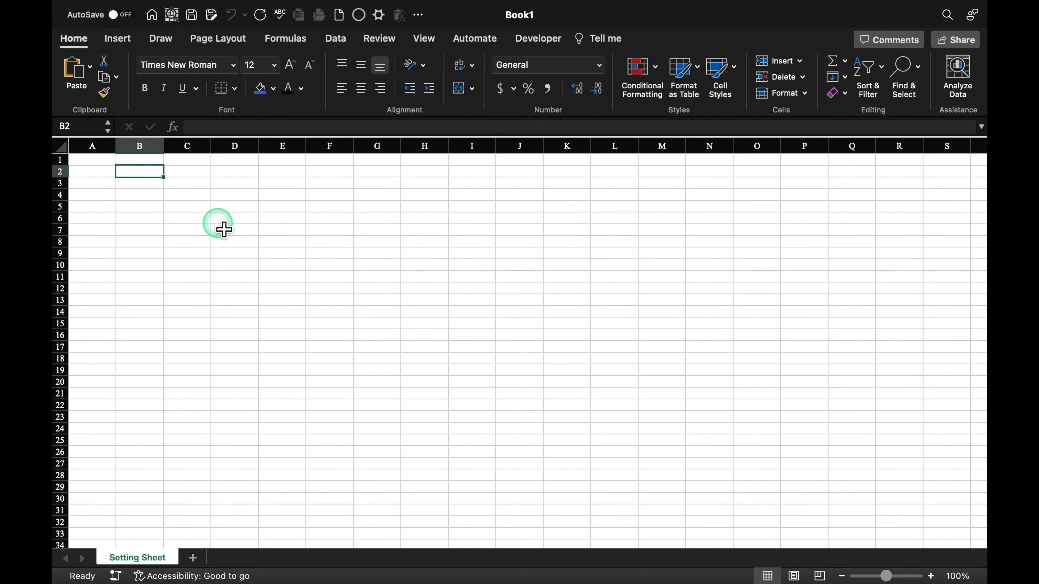
text(Days)
click(325, 323)
text(Mo)
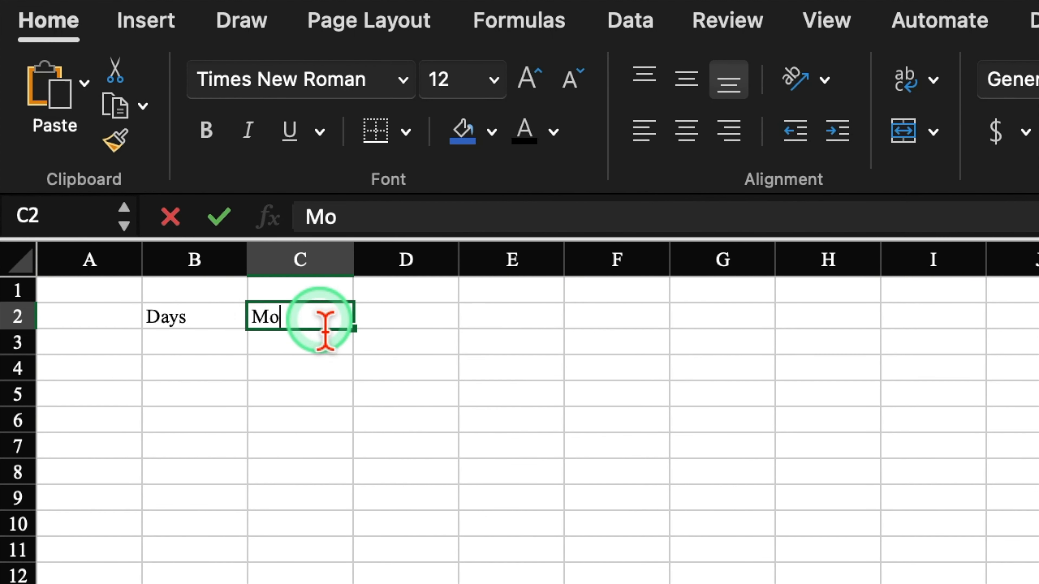
click(435, 315)
text(Year)
click(458, 424)
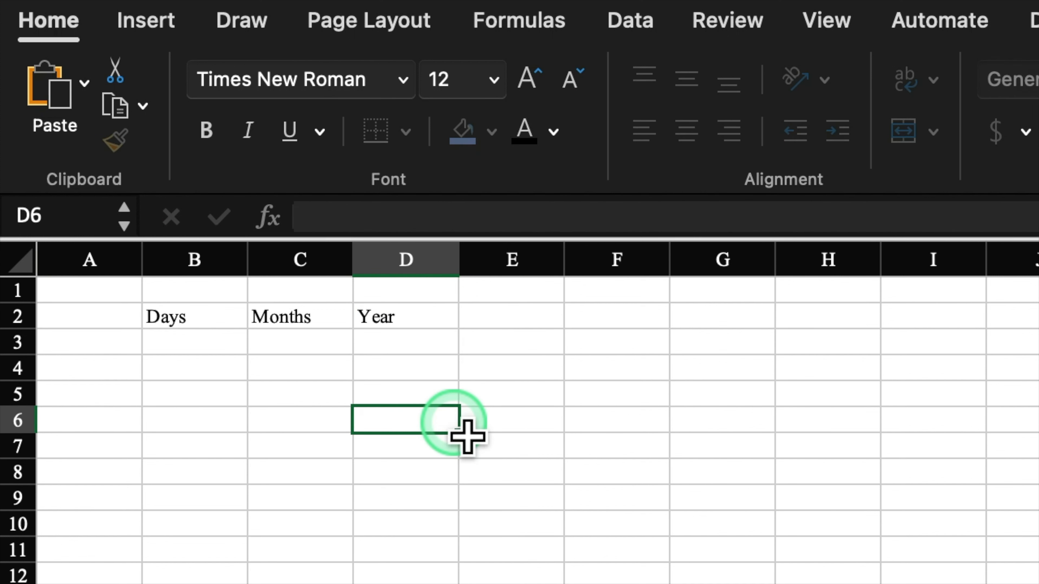
List None followed by the weekdays Mon to Sun in B3:B10, clearing any surplus filled cells
click(201, 343)
text(None)
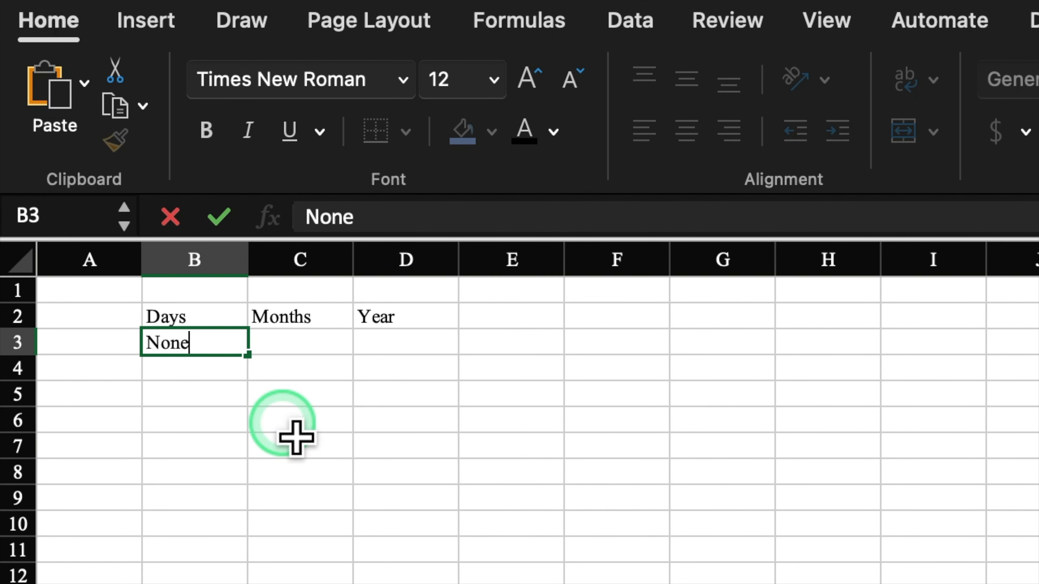
key(Return)
text(Mon)
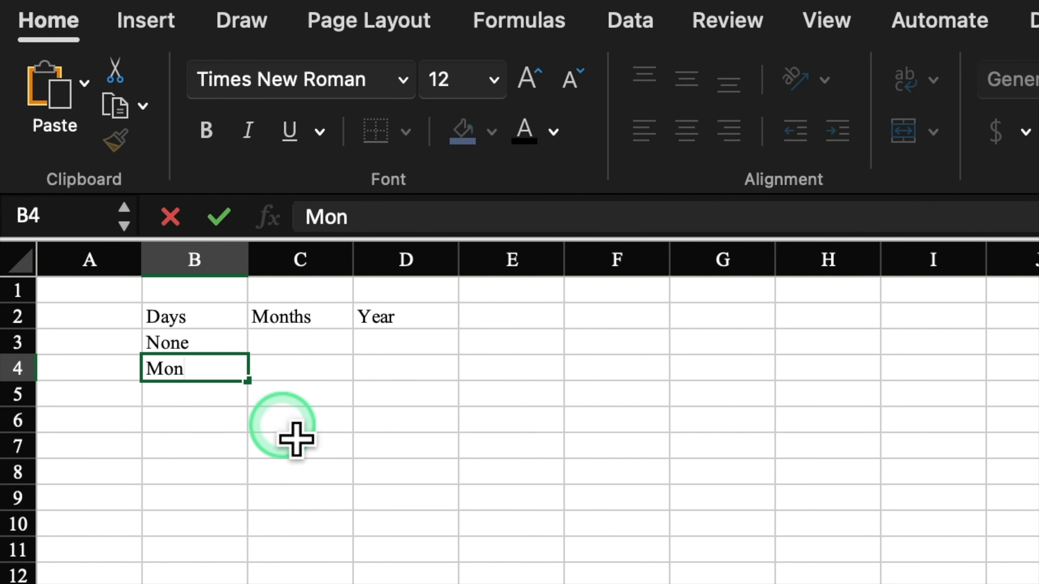
key(Return)
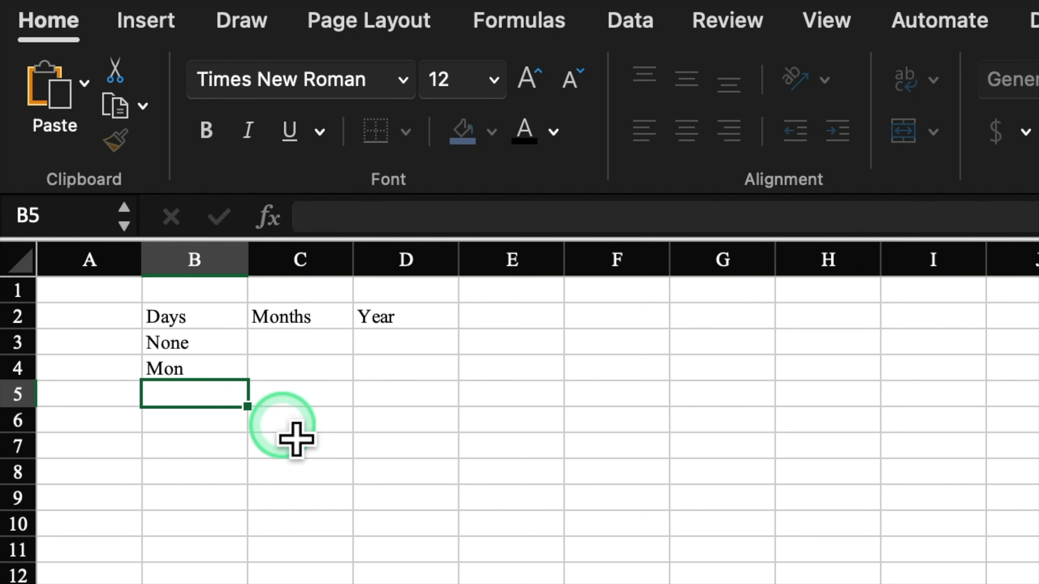
click(209, 379)
drag(248, 382, 223, 583)
key(Delete)
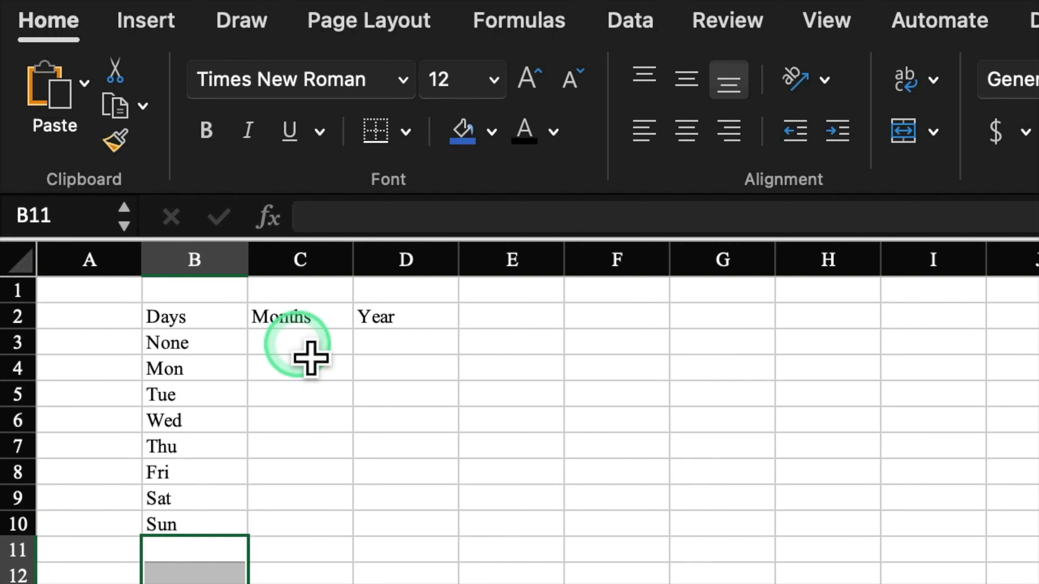
Fill the Months column with January to December in C3:C14, clearing any surplus cells below
click(303, 347)
text(January)
key(Return)
click(345, 347)
drag(354, 355, 358, 583)
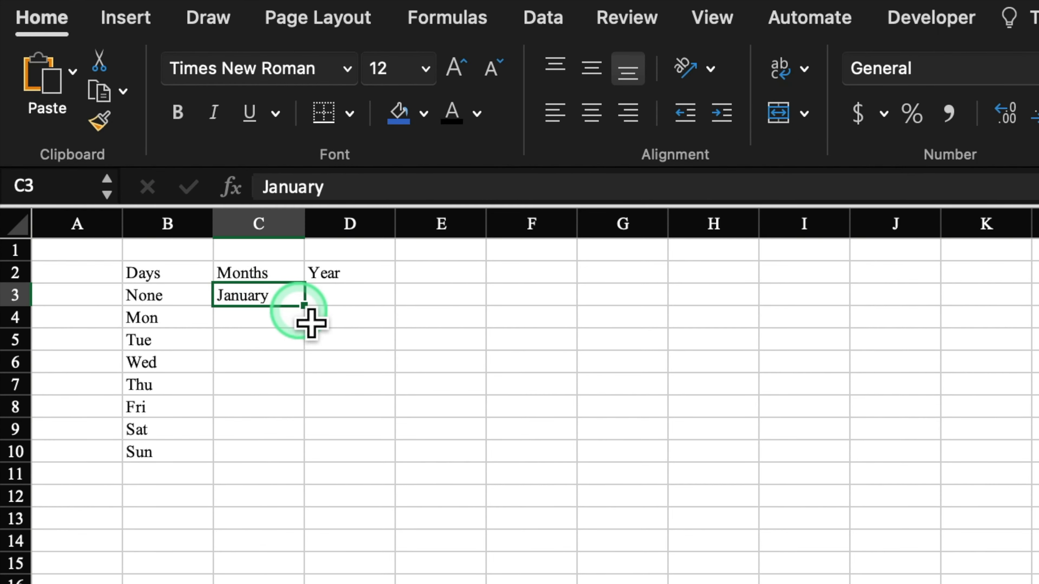
drag(310, 528, 304, 571)
click(288, 564)
key(BackSpace)
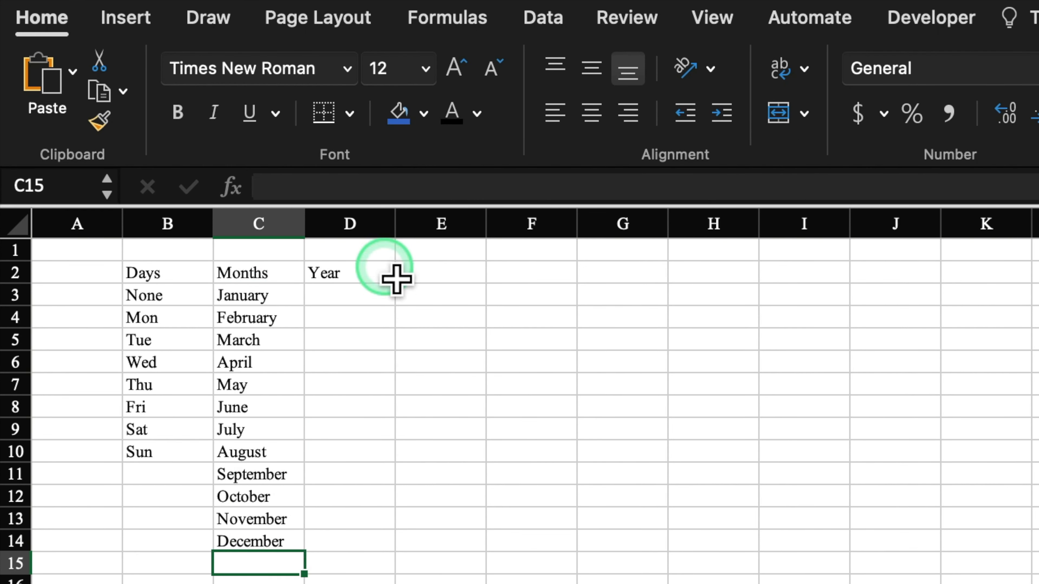
Fill the Year column with 2023 to 2030 in D3:D10, clearing the surplus years below
click(388, 359)
click(375, 302)
text(2023)
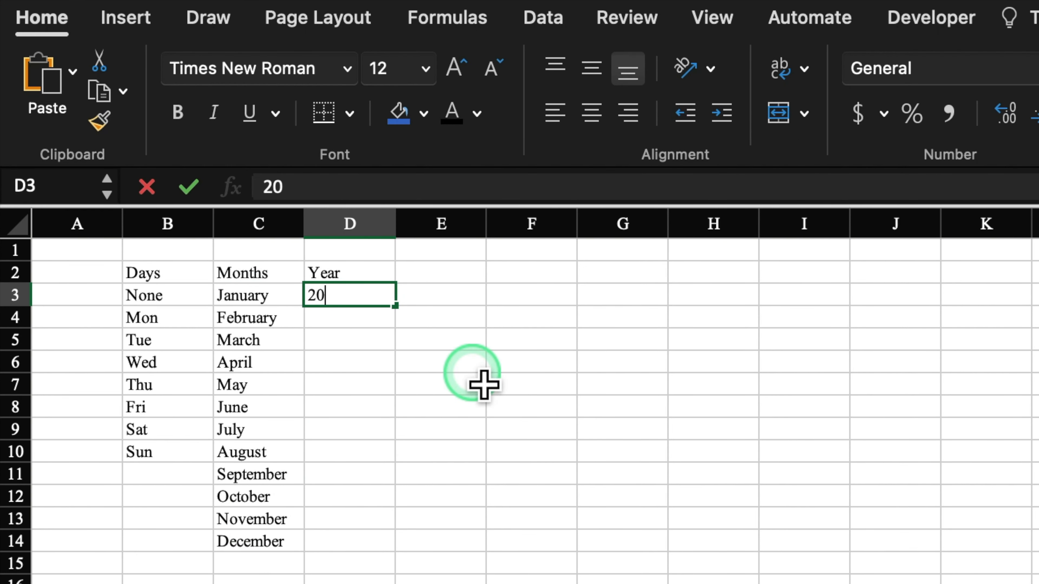
key(Return)
text(2024)
key(Return)
drag(374, 296, 396, 541)
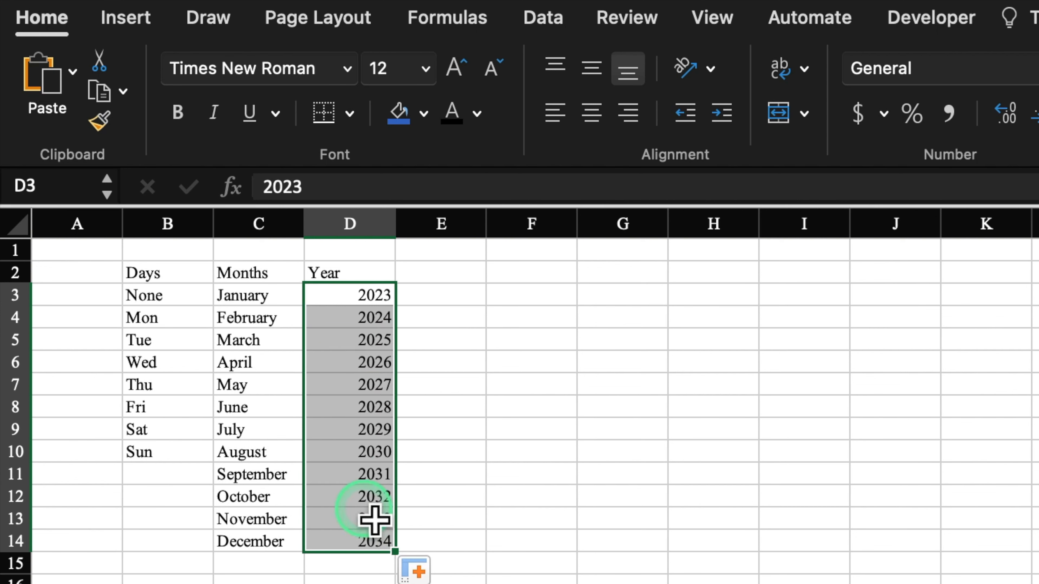
drag(353, 474, 356, 537)
key(Delete)
click(514, 525)
Format the headers in B2:D2 with centre and middle alignment, a blue fill and white text
drag(147, 282, 318, 275)
click(592, 110)
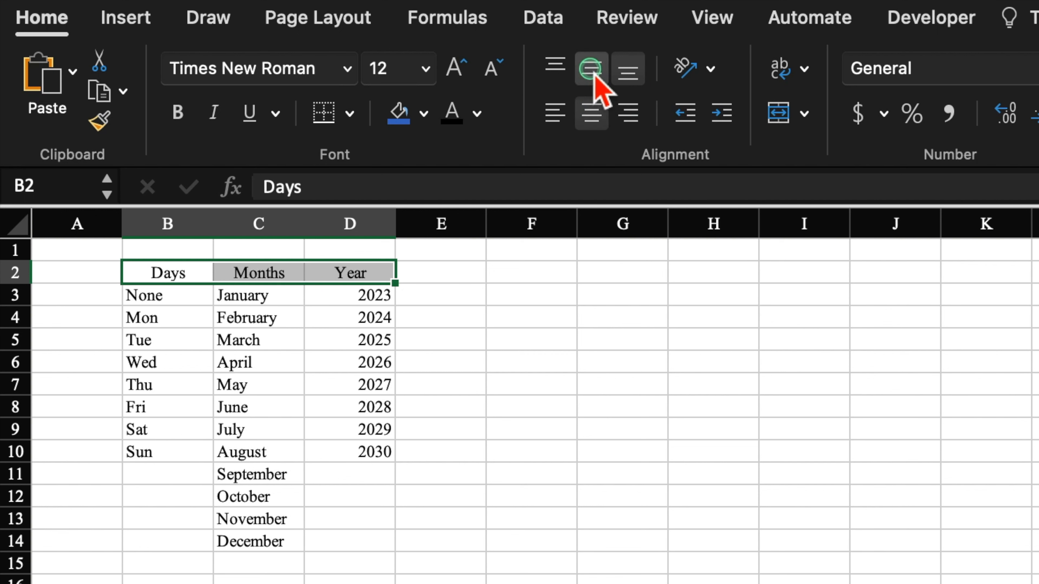
click(591, 68)
click(401, 115)
click(471, 112)
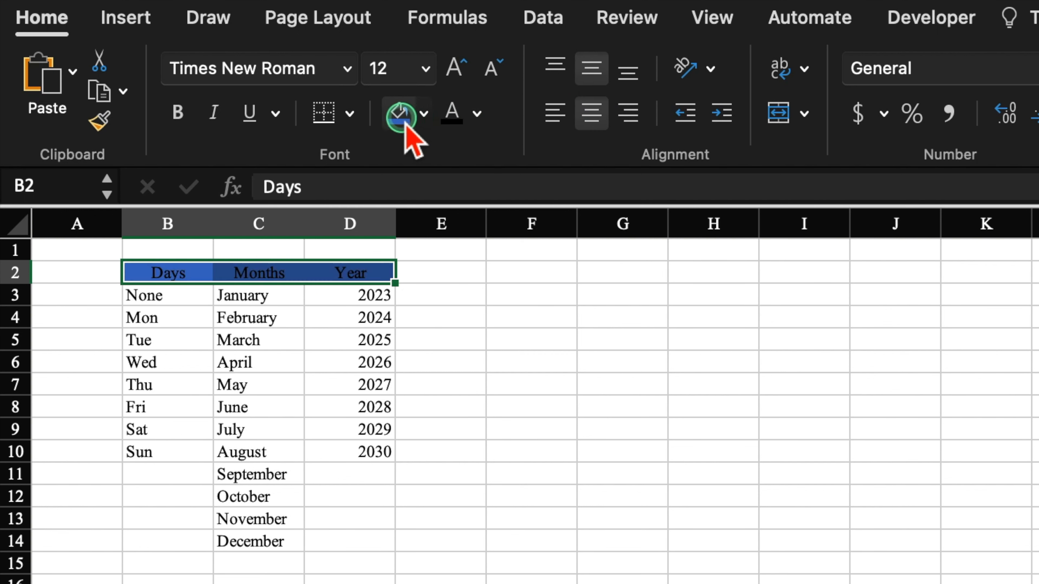
click(456, 233)
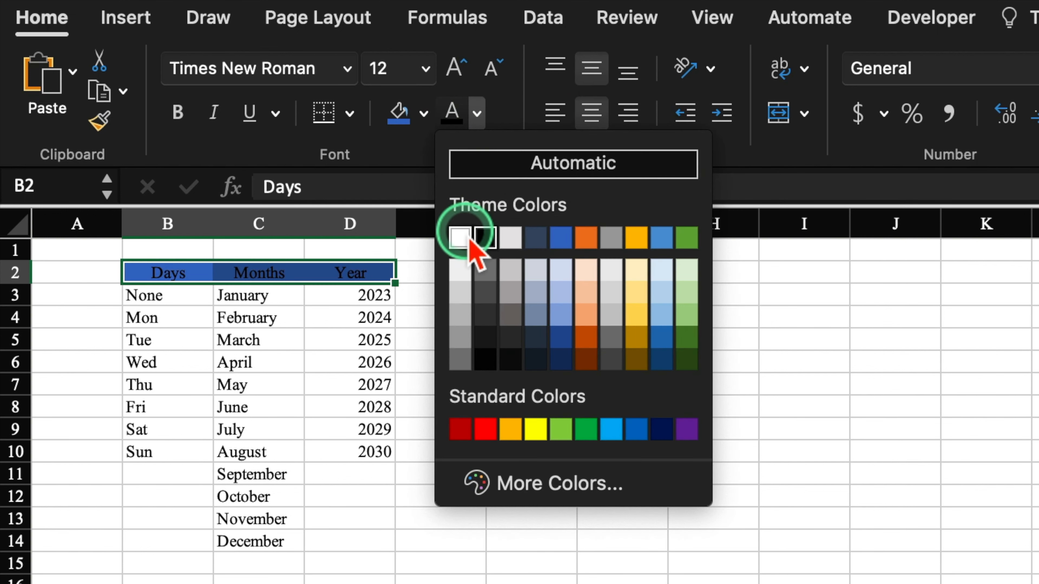
Apply all borders to the day, month and year lists, and narrow column A to a slim margin
drag(236, 285, 369, 450)
click(350, 114)
click(399, 376)
drag(252, 475, 291, 542)
click(326, 114)
click(464, 579)
drag(123, 227, 50, 235)
click(530, 383)
click(630, 295)
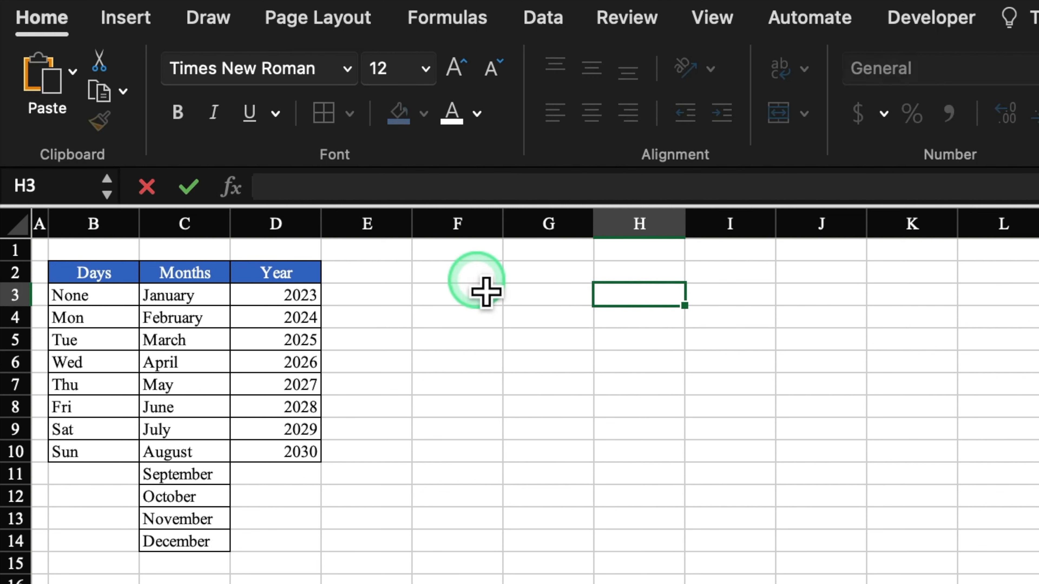
Enter the headers Dates in F2 and Holidays List 2023 - 24 in G2, and widen column G to fit
click(483, 273)
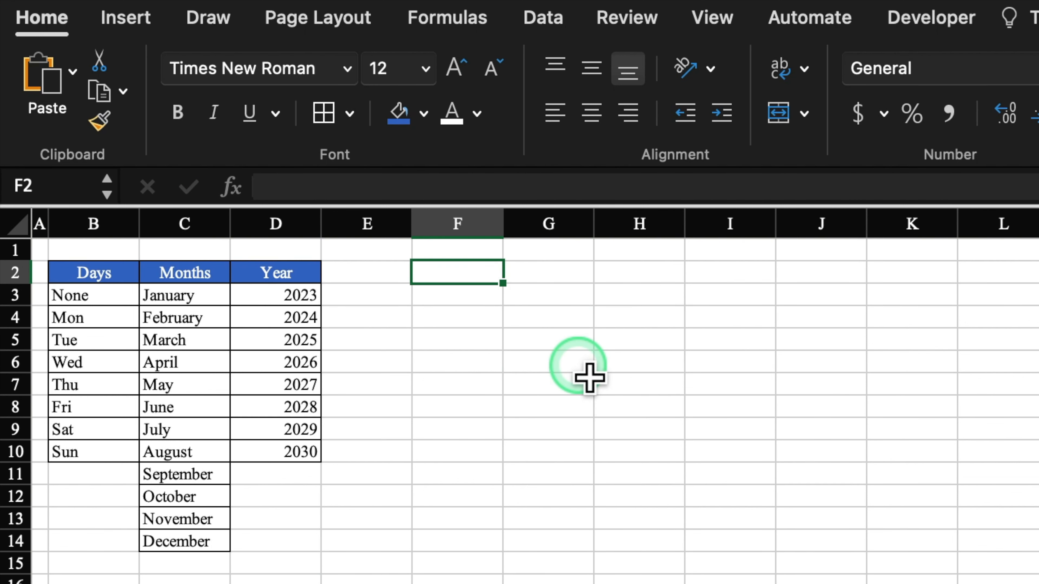
text(Dates)
key(Tab)
text(Hol)
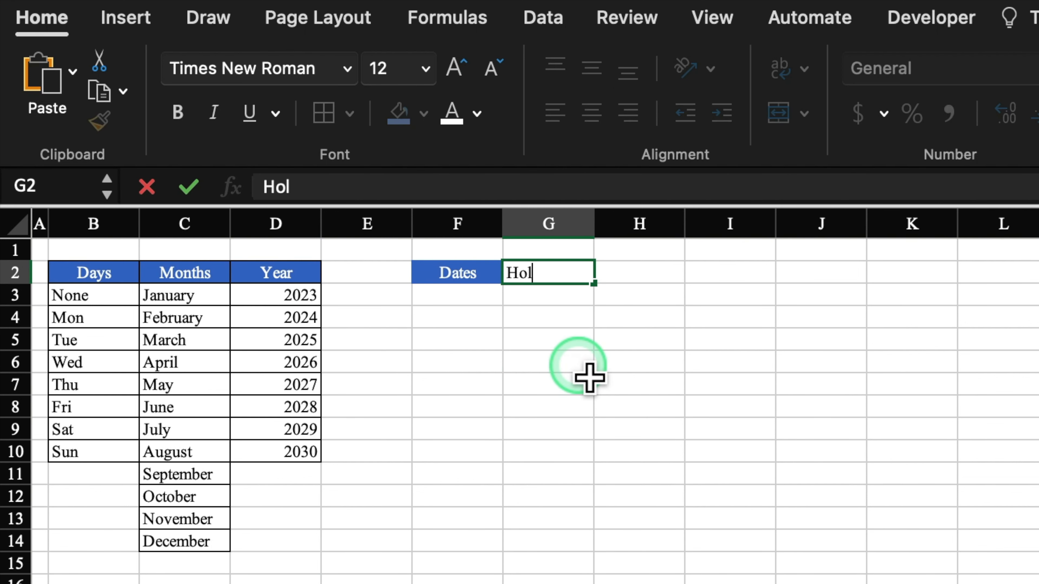
text(idays List 2023 - 2)
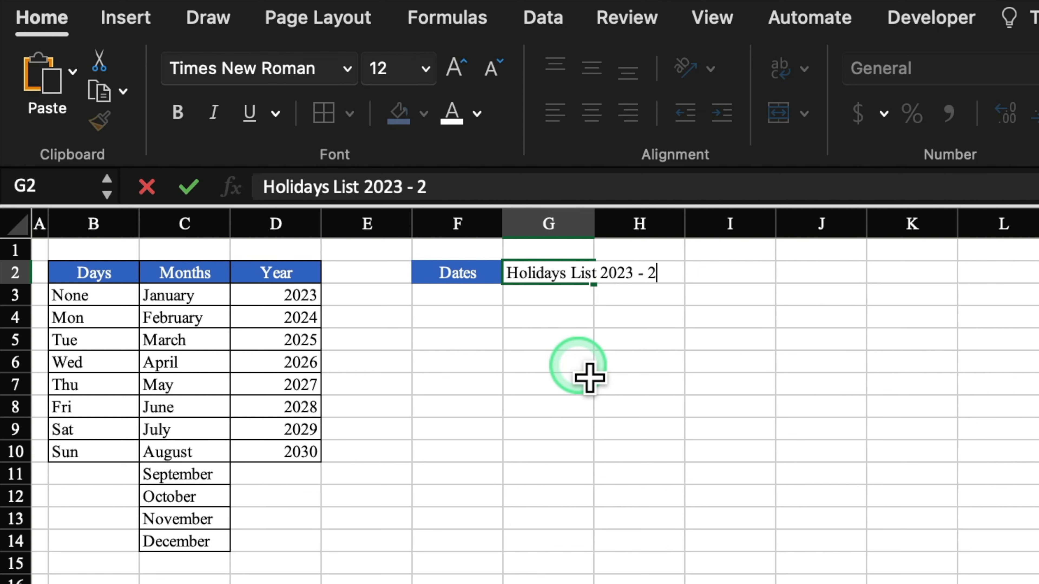
text(4)
key(Return)
drag(594, 224, 699, 238)
Apply all borders to the Dates and Holidays List columns from row 2 downward
click(483, 282)
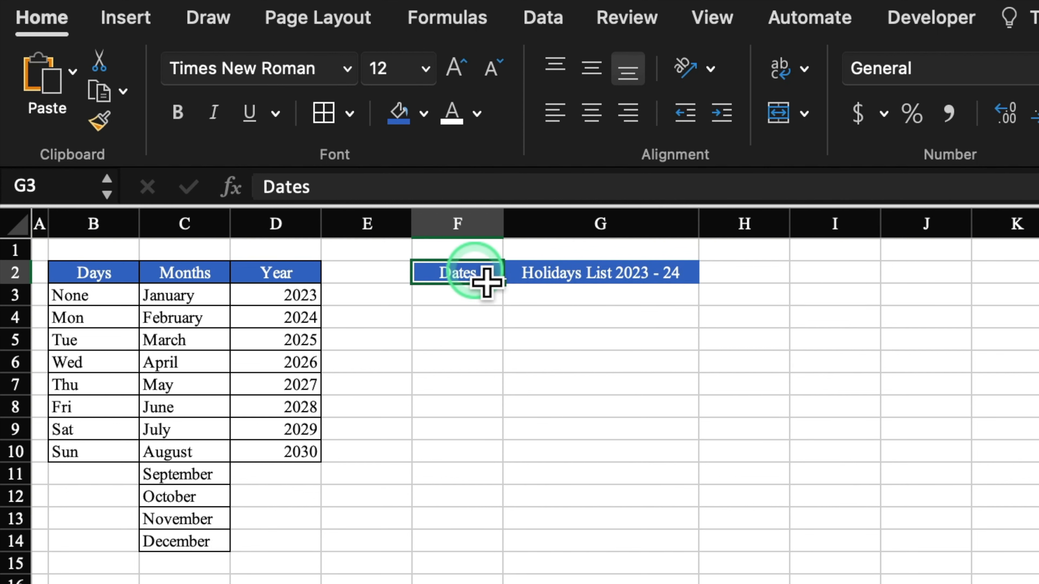
mouse_move(483, 282)
mouse_down()
mouse_move(571, 283)
mouse_move(581, 583)
mouse_up()
click(325, 114)
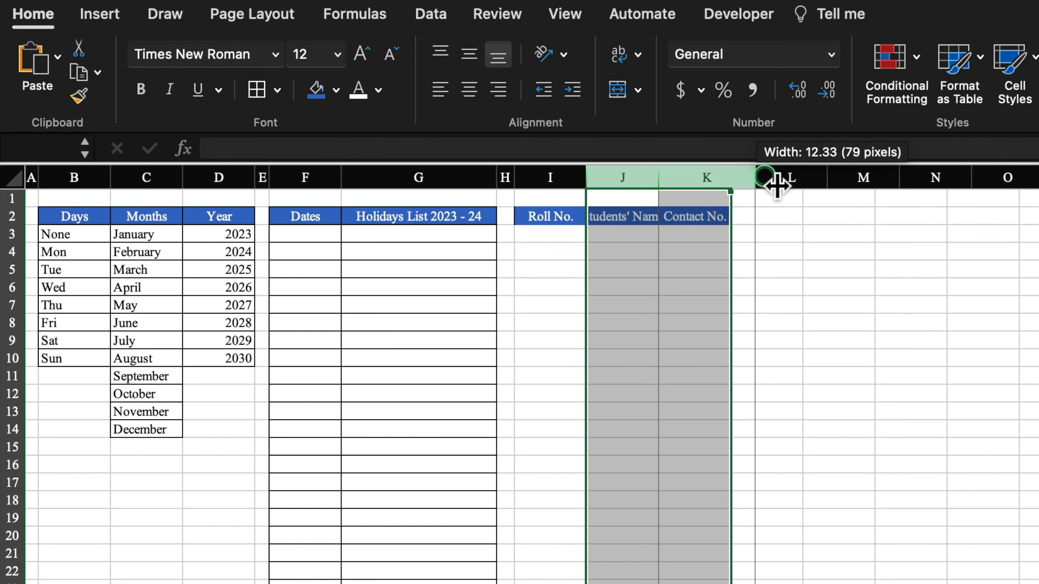
Widen columns J and K for student names and contact numbers, and apply all borders to the student table in columns I to K
drag(779, 181, 789, 186)
click(793, 375)
drag(549, 216, 765, 581)
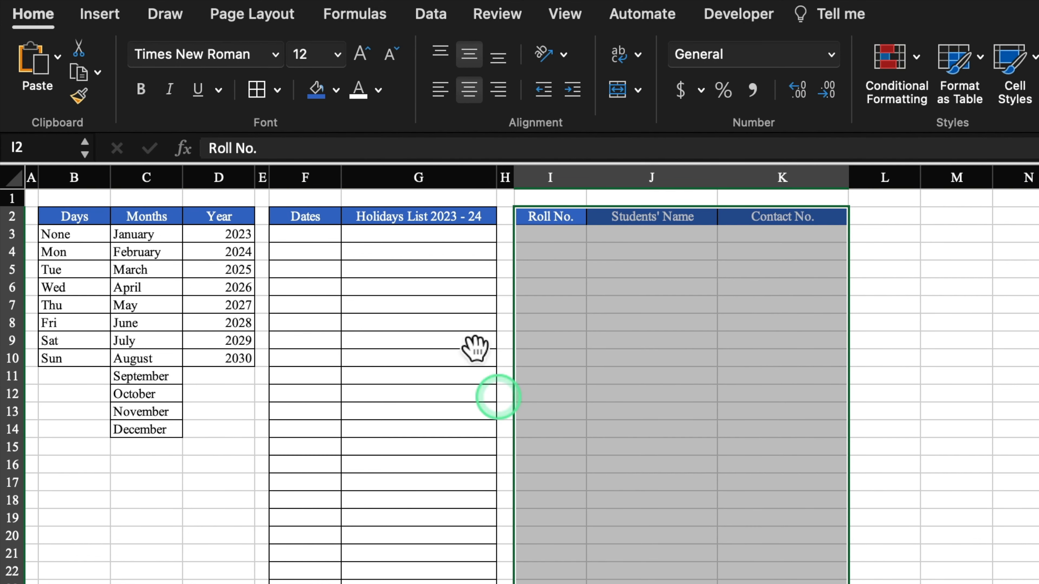
click(257, 93)
Enter 1 as the first roll number in I3, center column I horizontally and middle-align all cells of the sheet
click(550, 234)
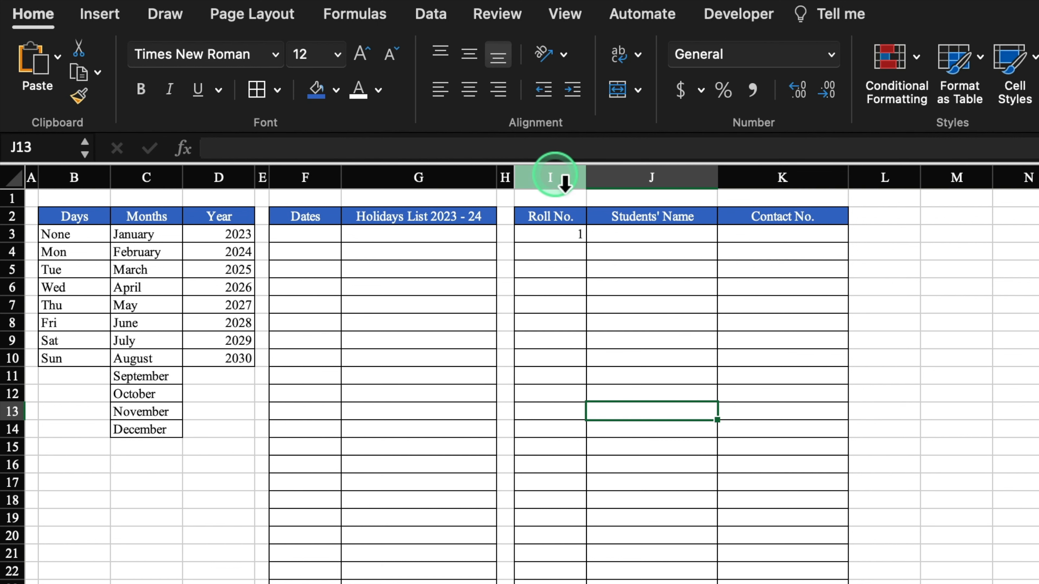
click(562, 182)
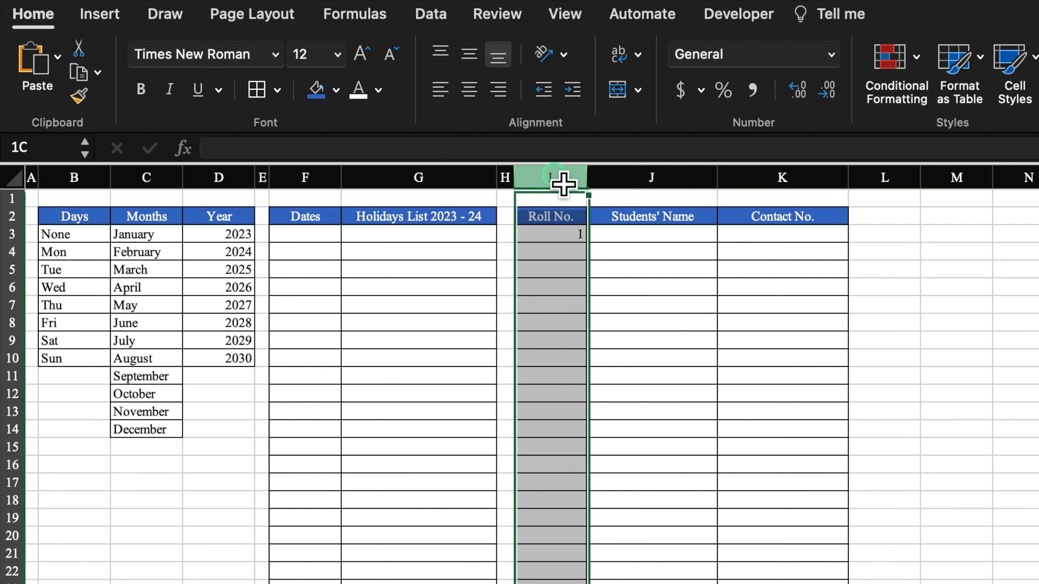
click(469, 90)
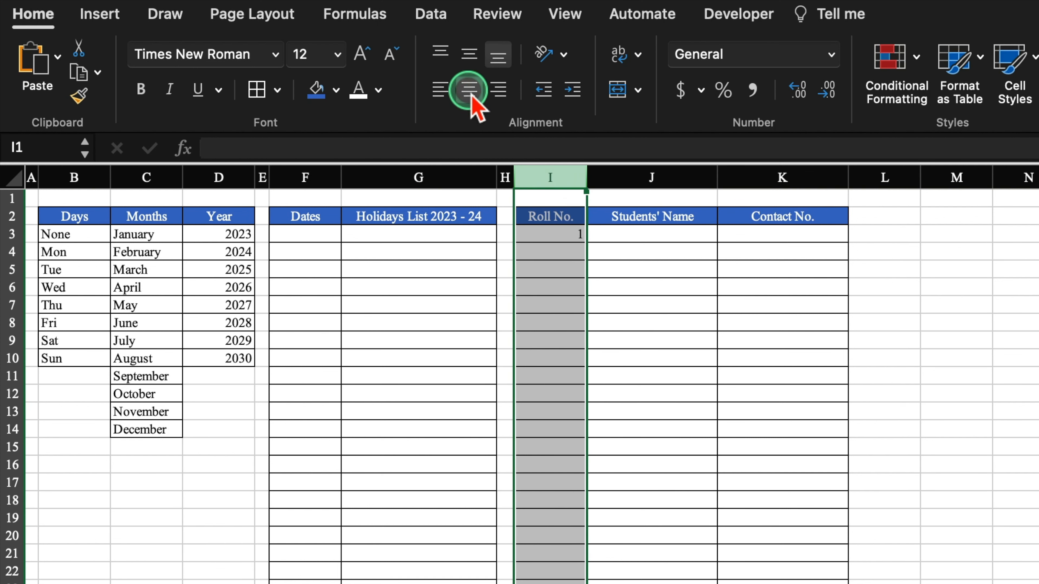
click(13, 178)
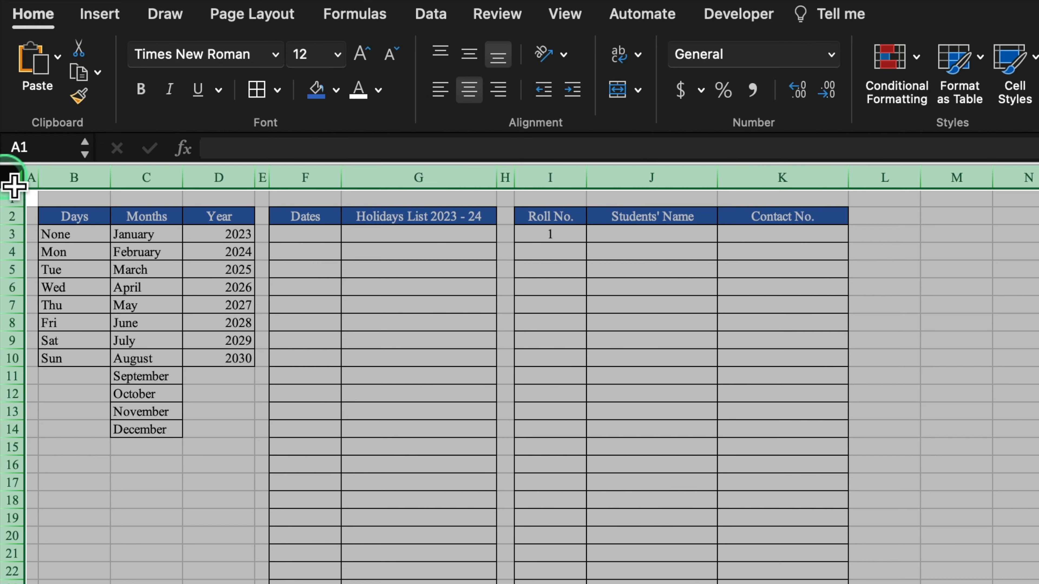
click(471, 52)
Fill the roll numbers from I3 down to the end of the bordered student table as an increasing series
click(581, 240)
drag(586, 242, 592, 583)
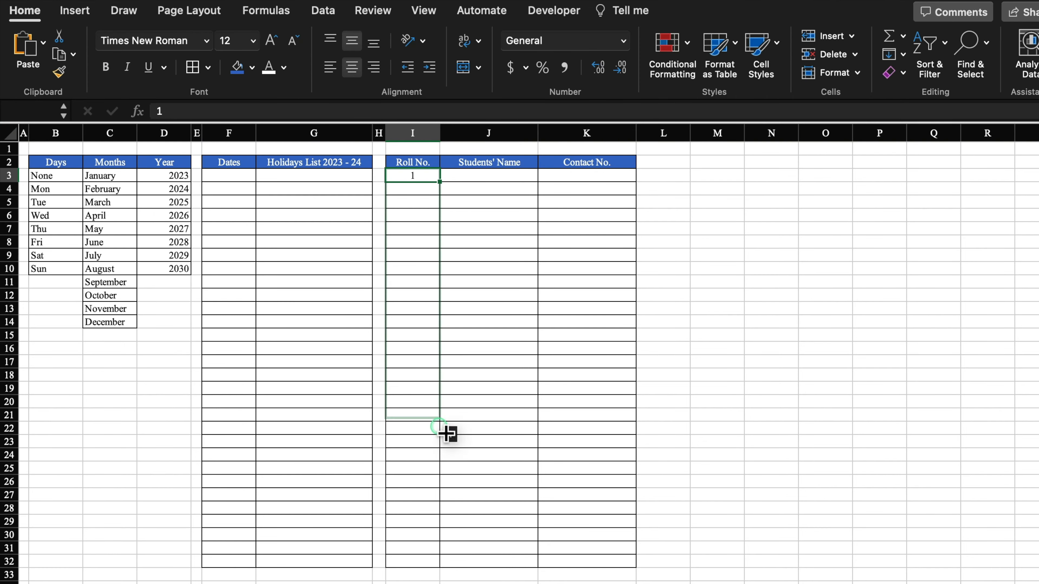
click(455, 577)
click(480, 497)
click(582, 322)
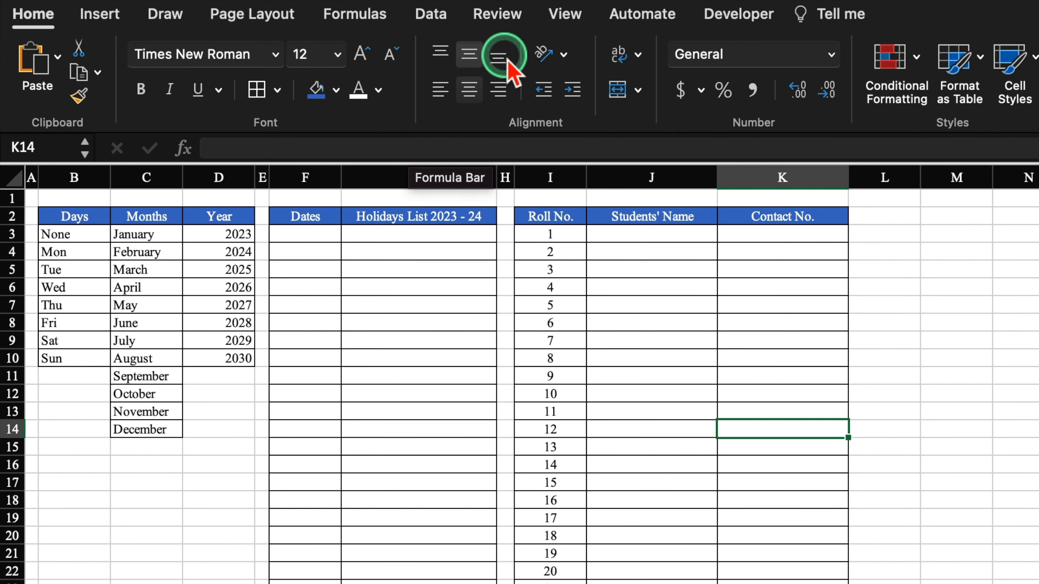
Hide the gridlines on the Setting Sheet
click(569, 17)
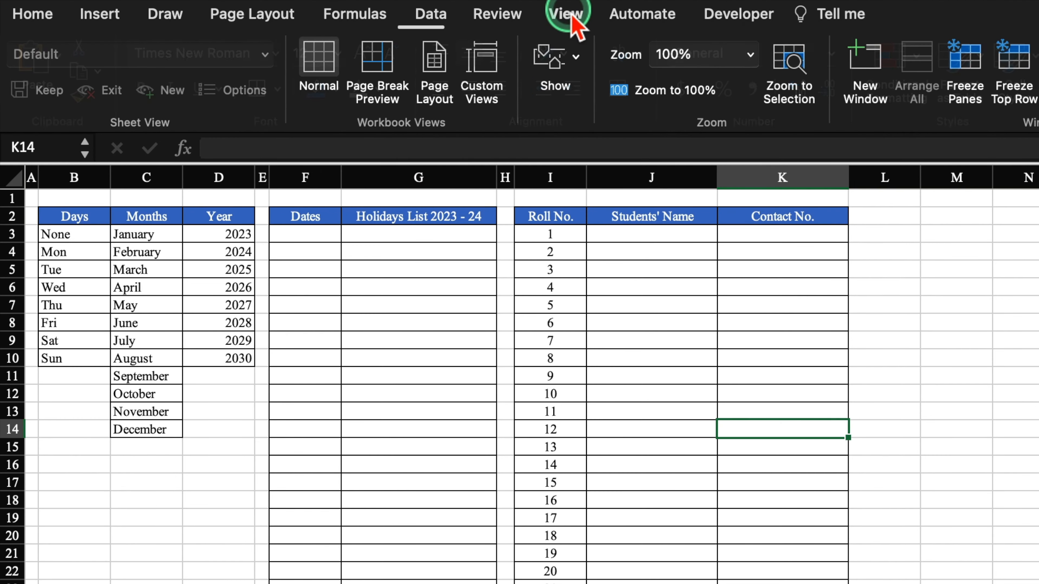
click(582, 78)
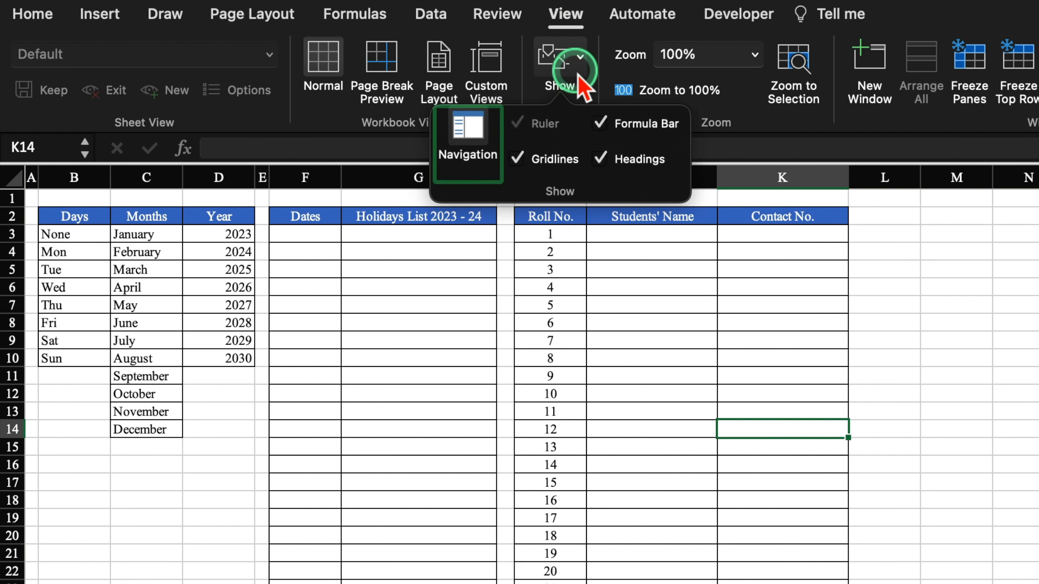
click(522, 159)
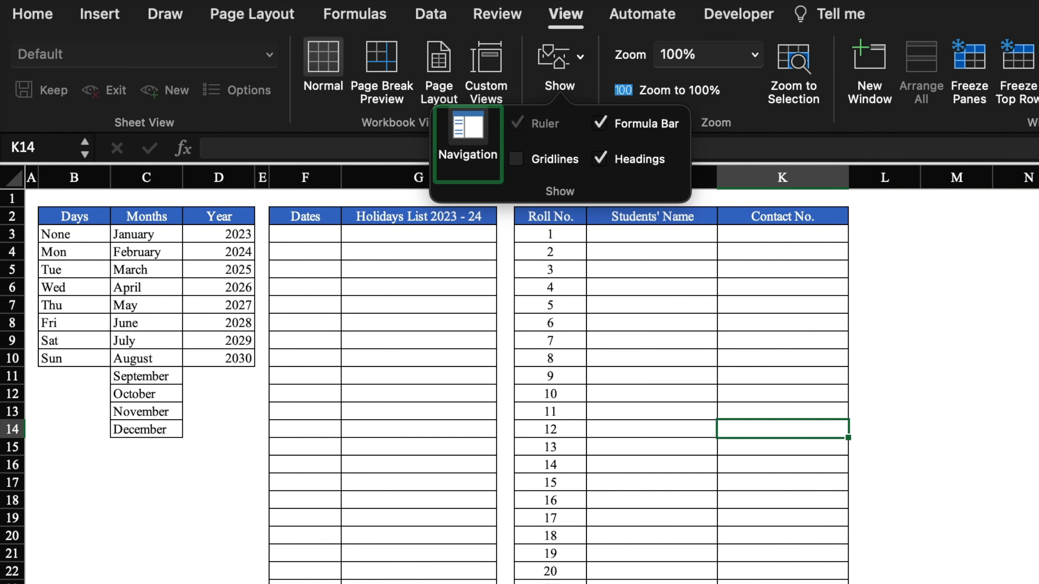
click(1038, 323)
Increase the height of header row 2, enlarge its display space with middle alignment, and widen the Holidays List column G
drag(18, 235, 13, 248)
click(17, 232)
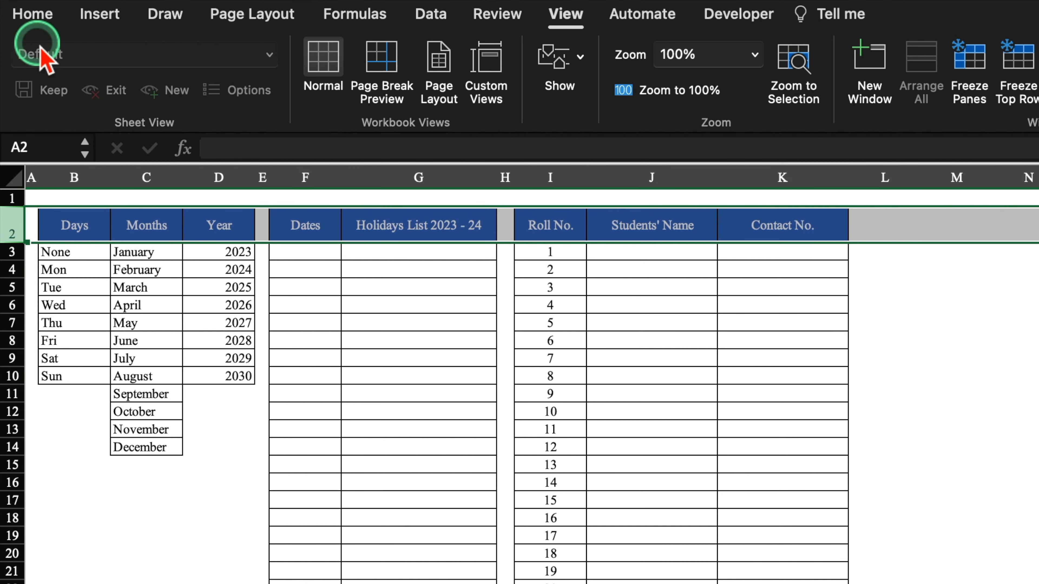
click(34, 14)
click(360, 52)
click(984, 356)
drag(496, 177, 569, 185)
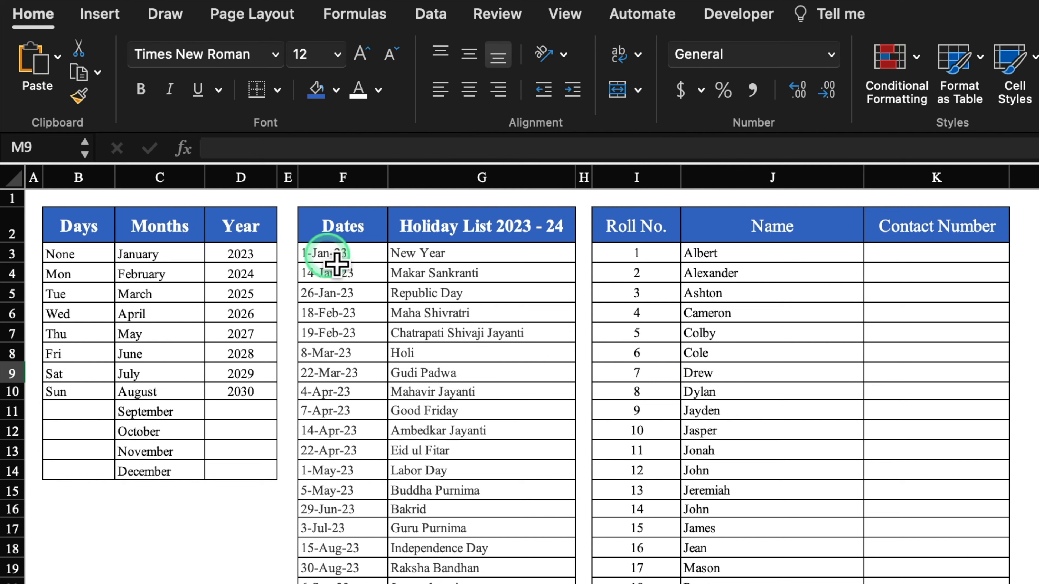
Copy the holiday dates and names from F3 downward in the prepared workbook and paste them as values starting at F3 of the Setting Sheet
drag(324, 259, 470, 583)
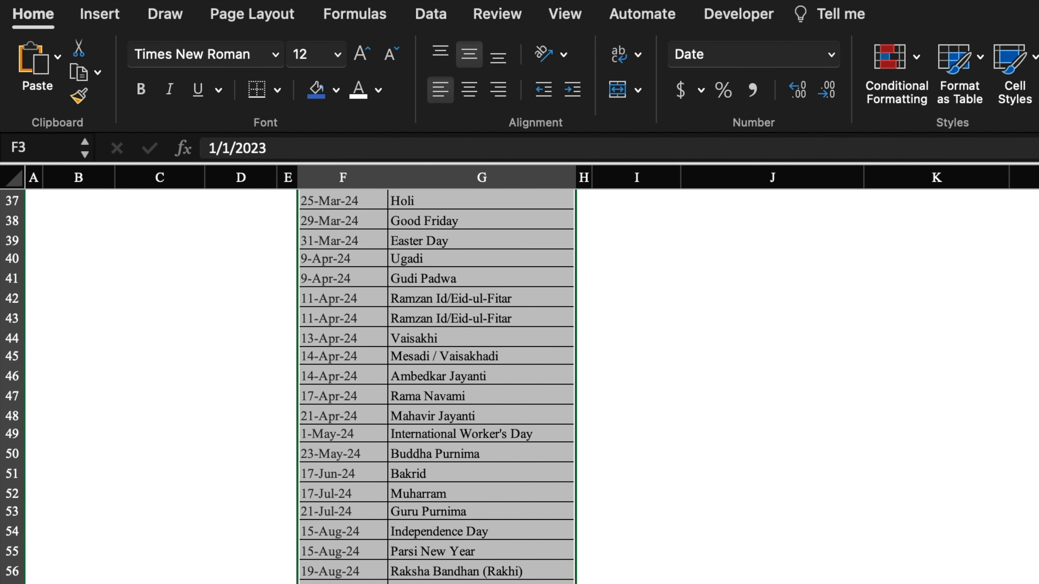
key(super+c)
scroll(430, 354, up, 12)
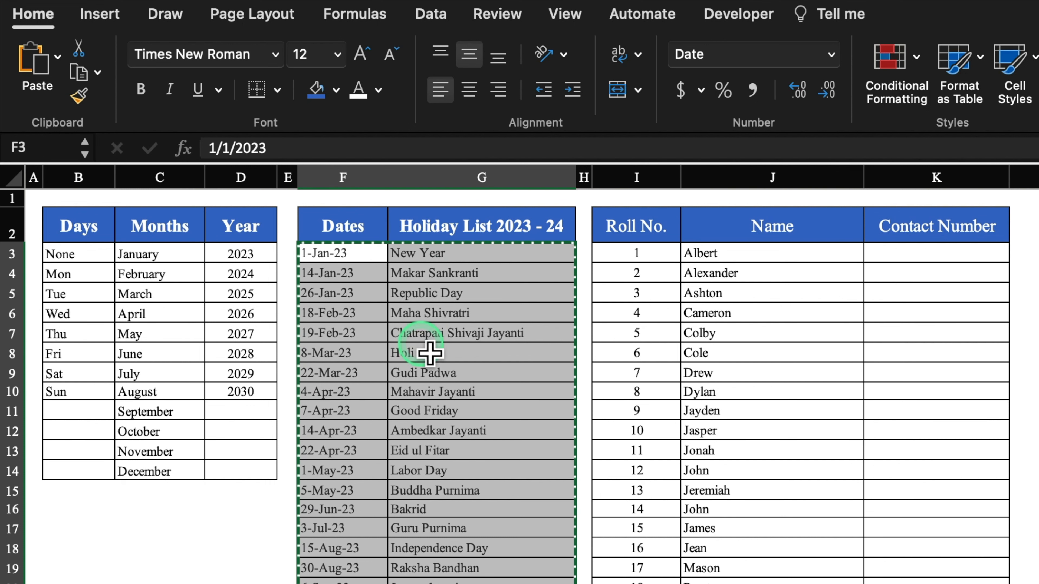
click(319, 254)
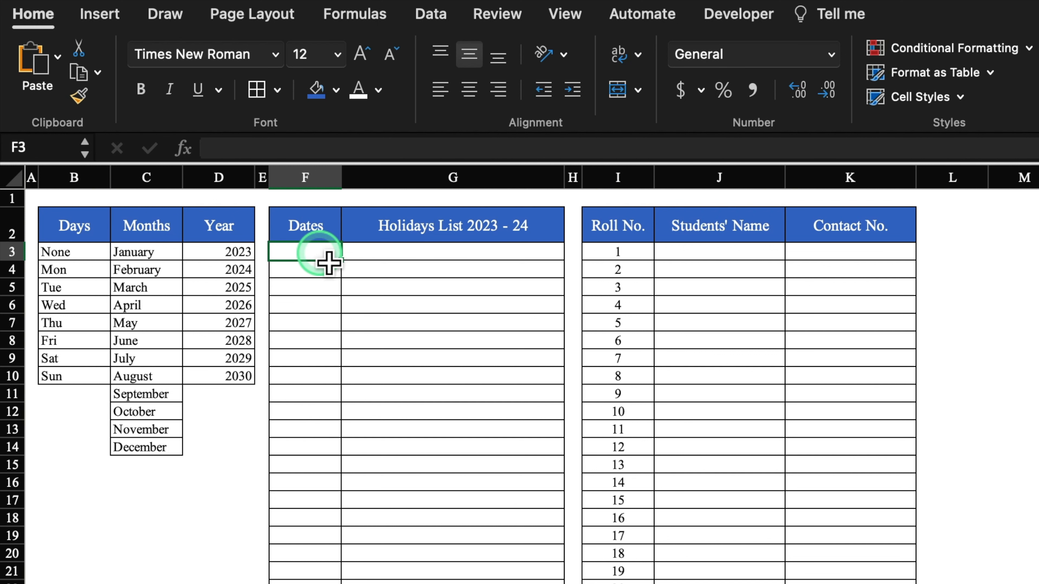
right_click(328, 261)
click(407, 342)
click(715, 532)
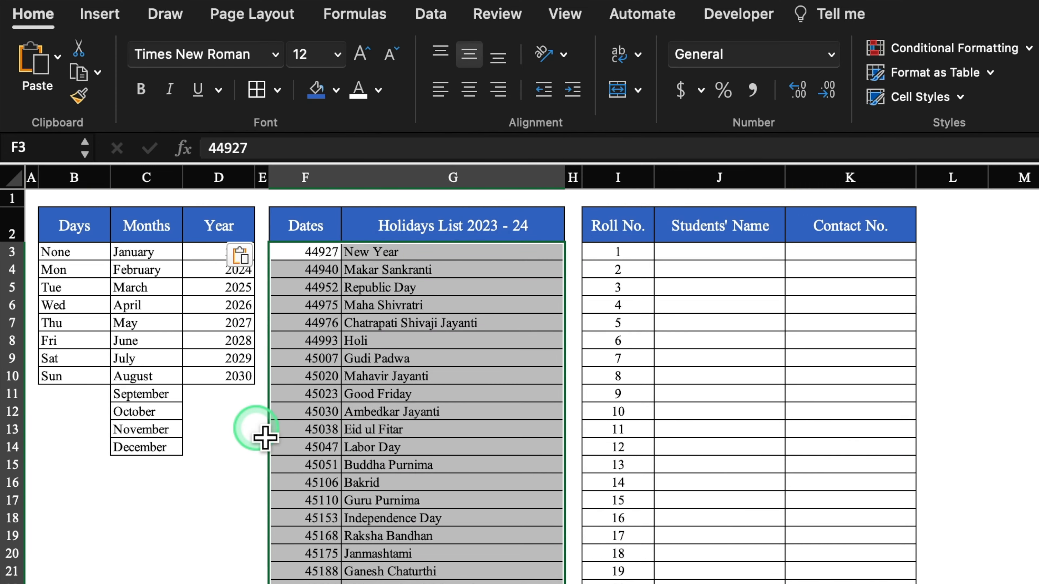
Left-align column F and format it as dates in the 14-Mar-12 style
click(322, 187)
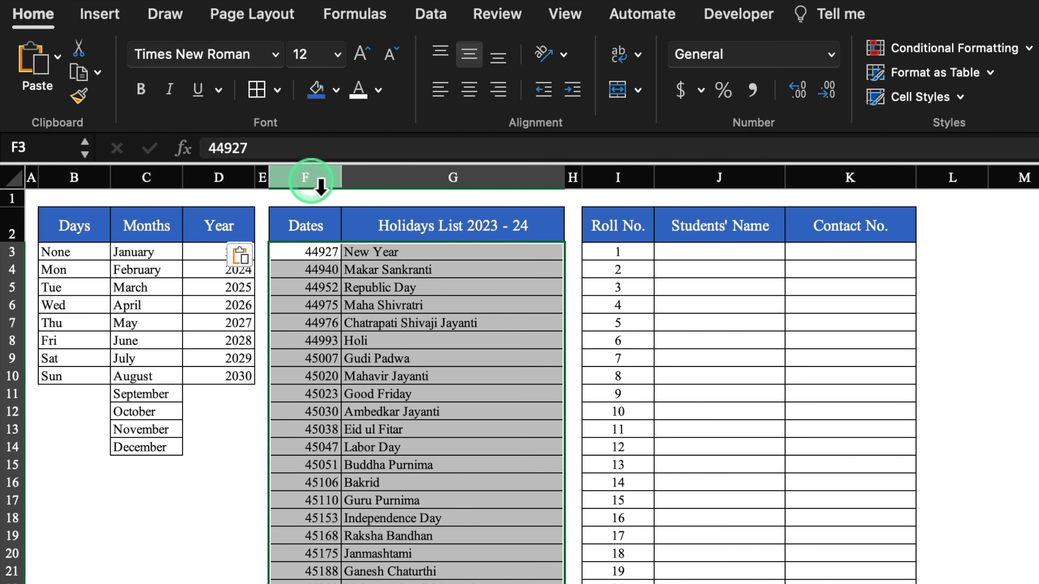
click(442, 88)
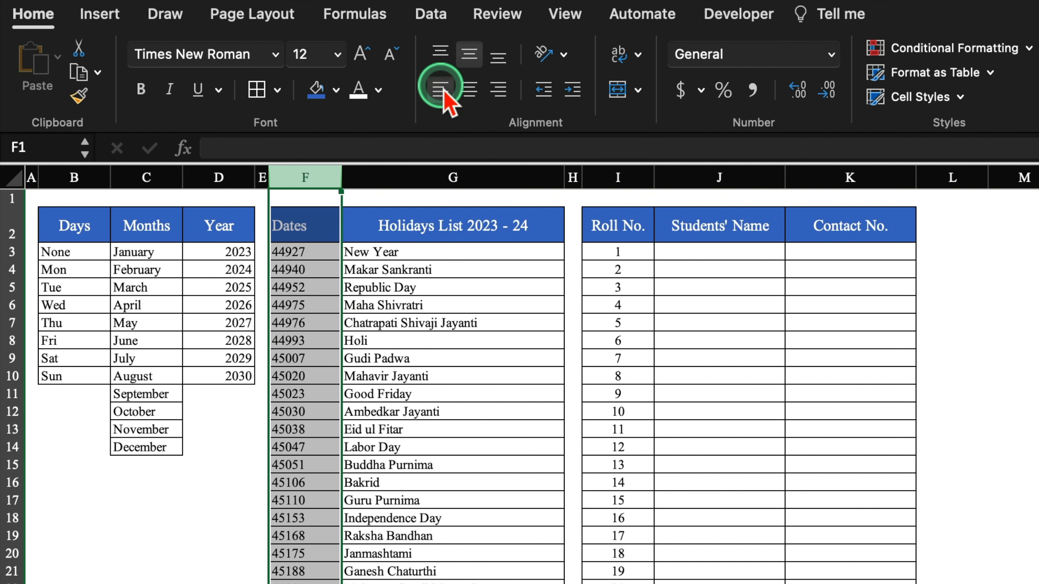
right_click(317, 285)
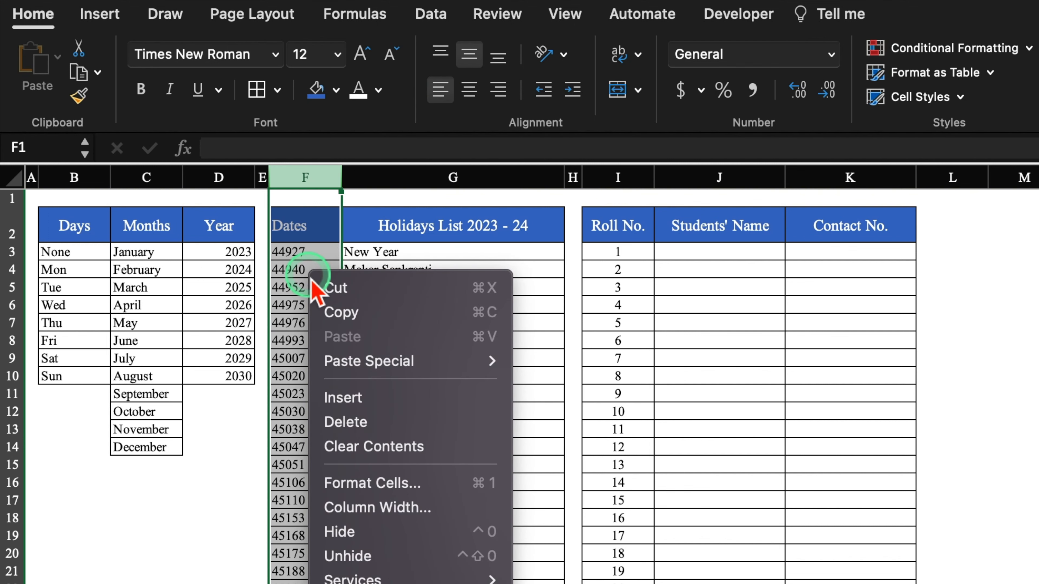
click(411, 484)
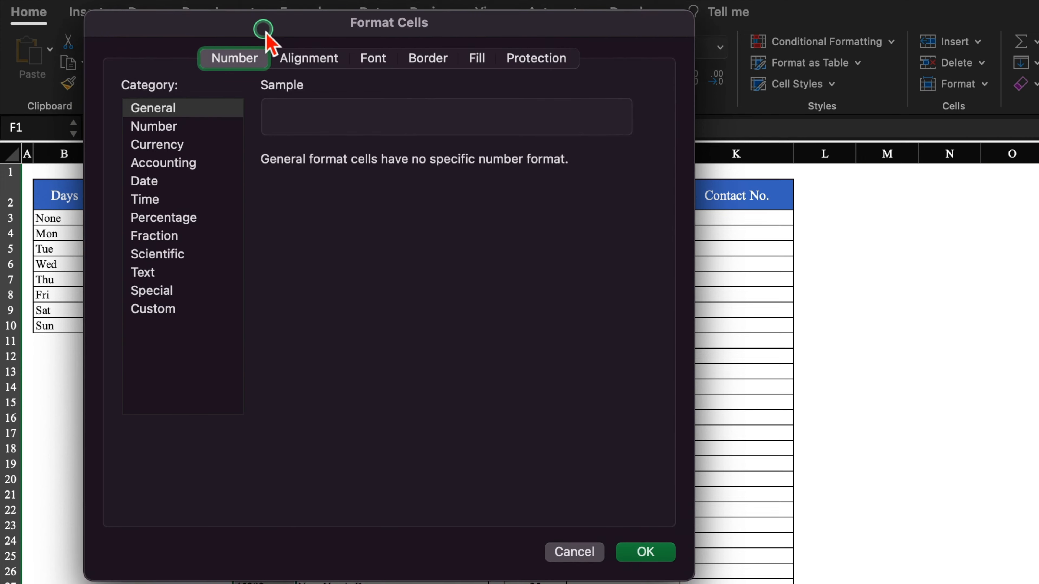
click(159, 183)
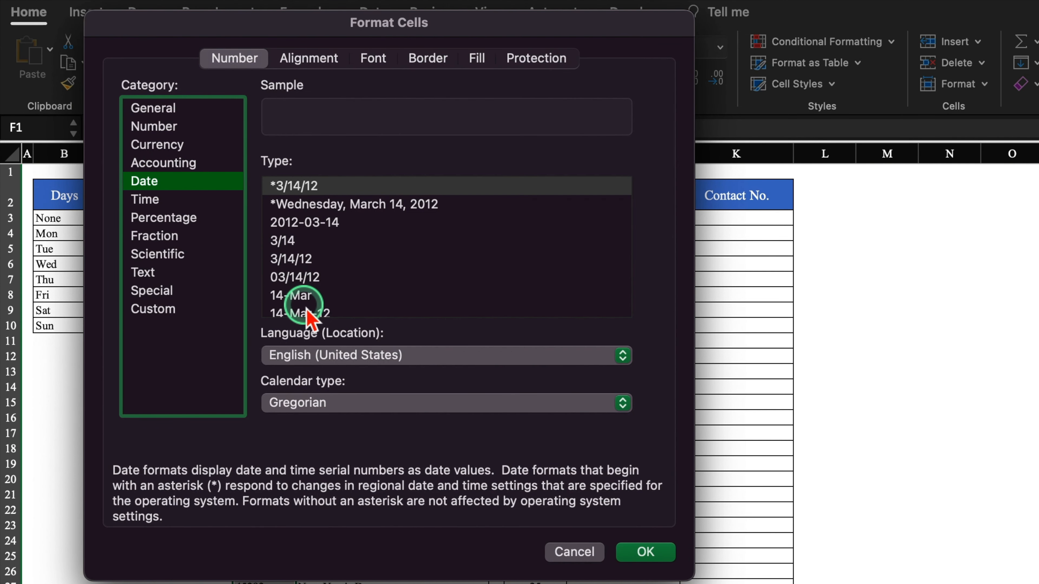
click(303, 313)
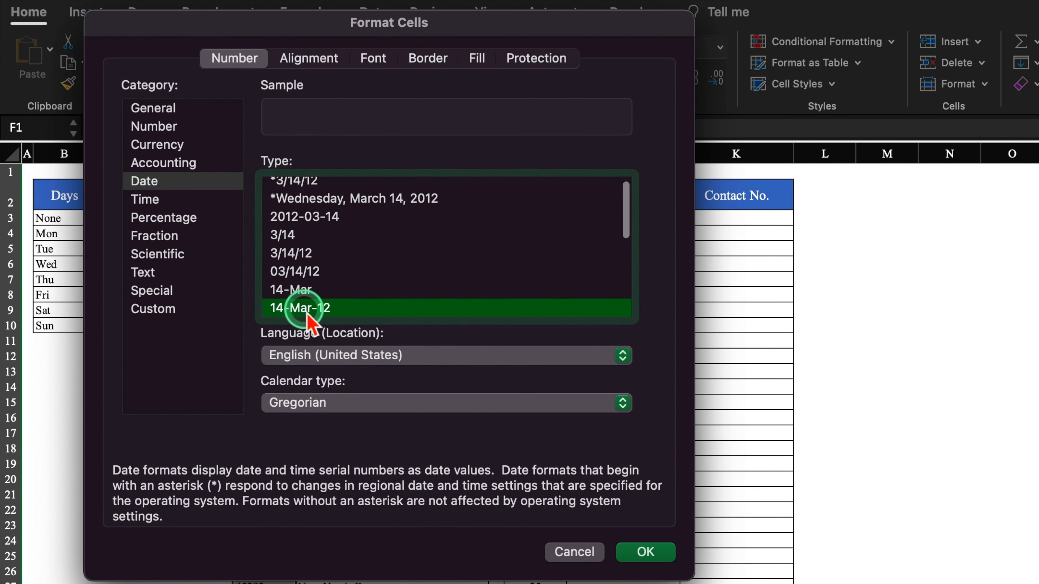
click(650, 552)
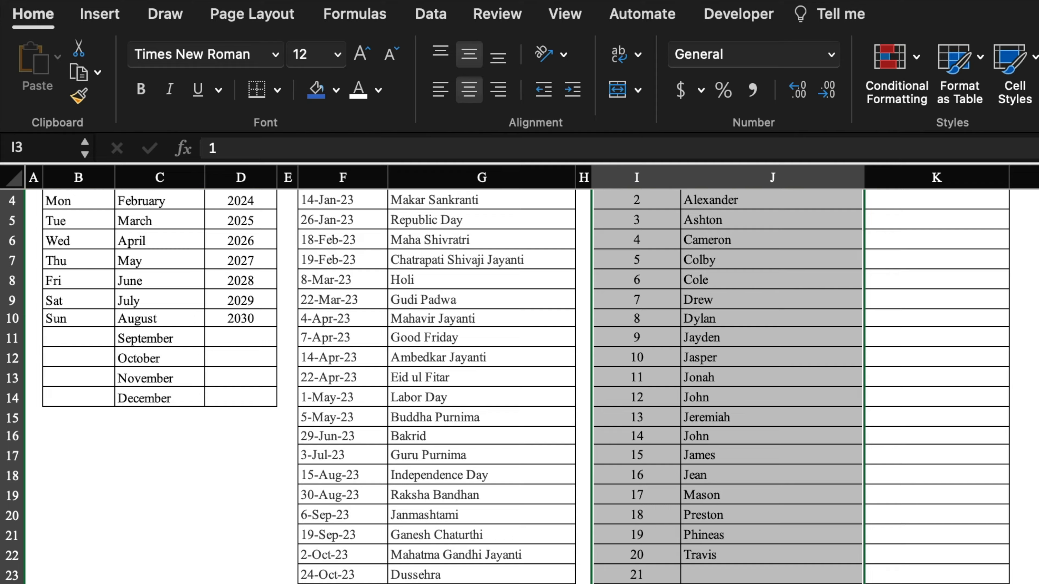
Copy the roll numbers and student names from the prepared workbook and paste them as values starting at I3 of the Setting Sheet
scroll(520, 368, up, 2)
key(cmd+c)
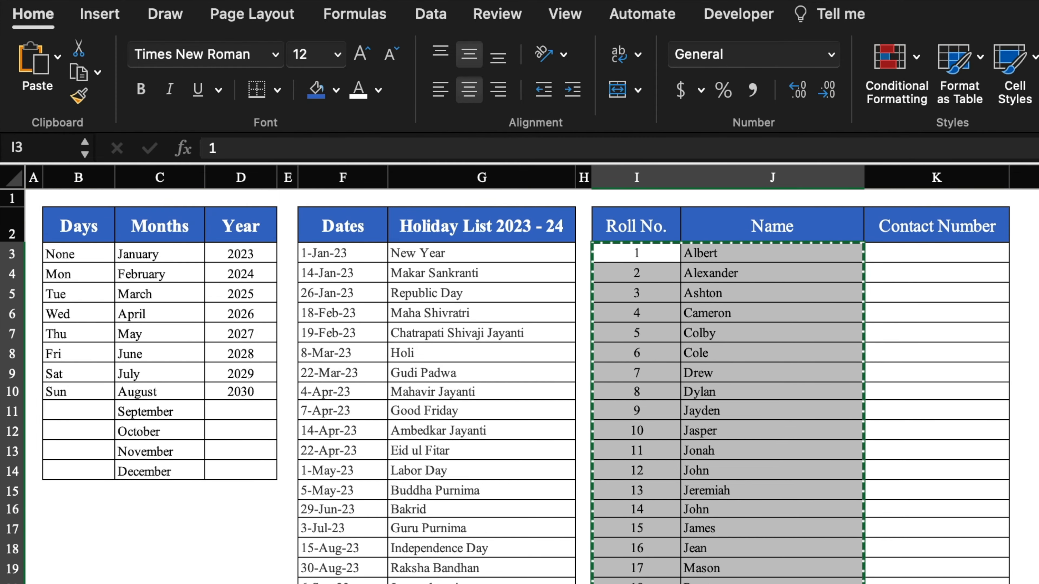
click(630, 251)
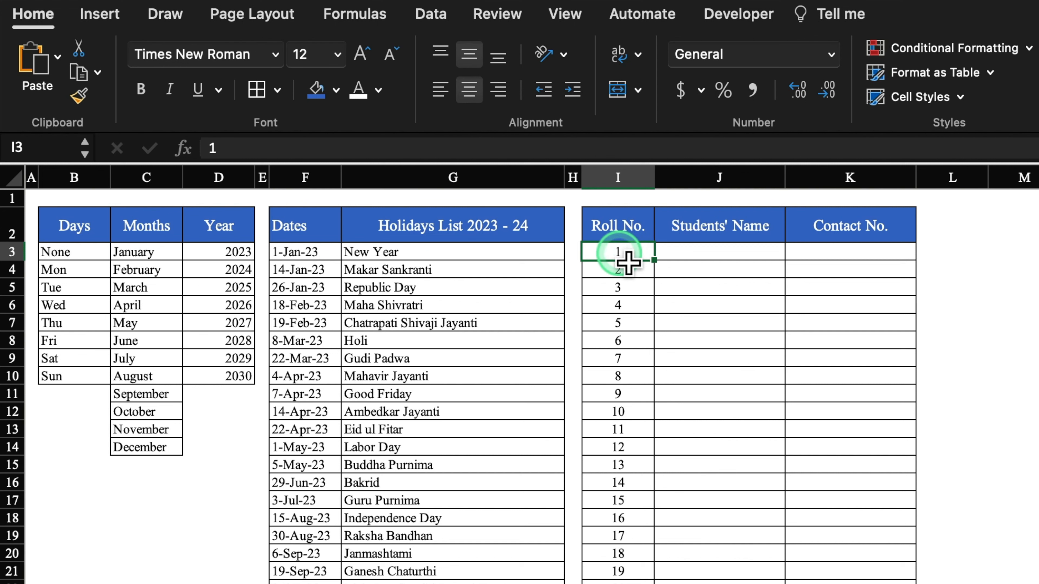
right_click(628, 261)
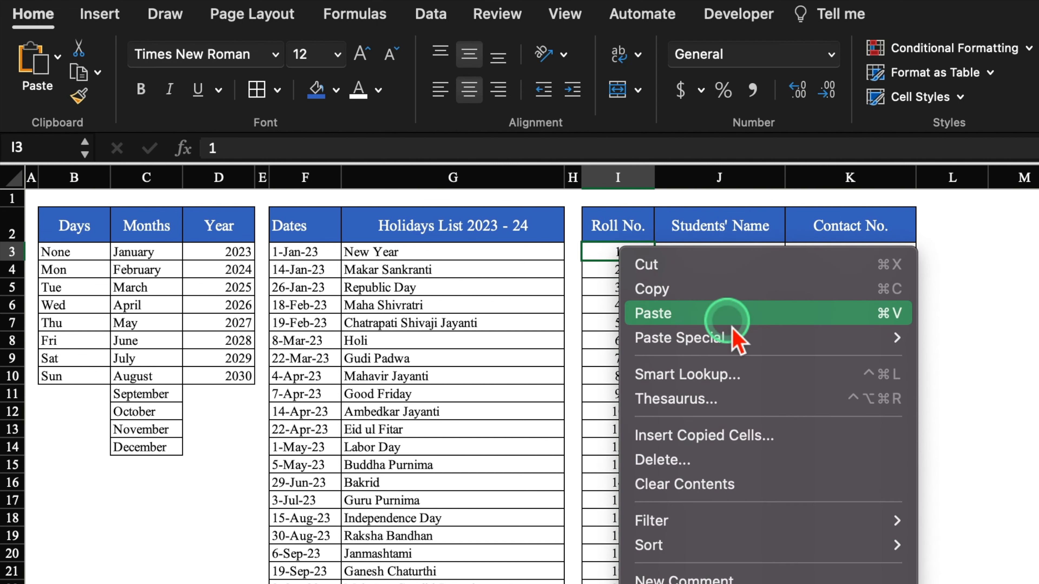
mouse_move(740, 342)
click(1002, 535)
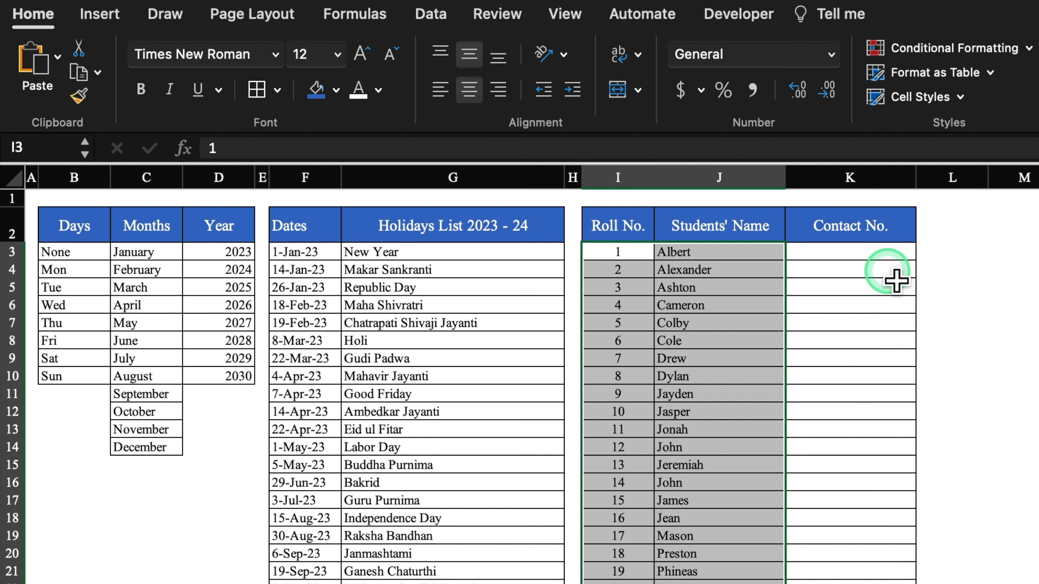
click(985, 310)
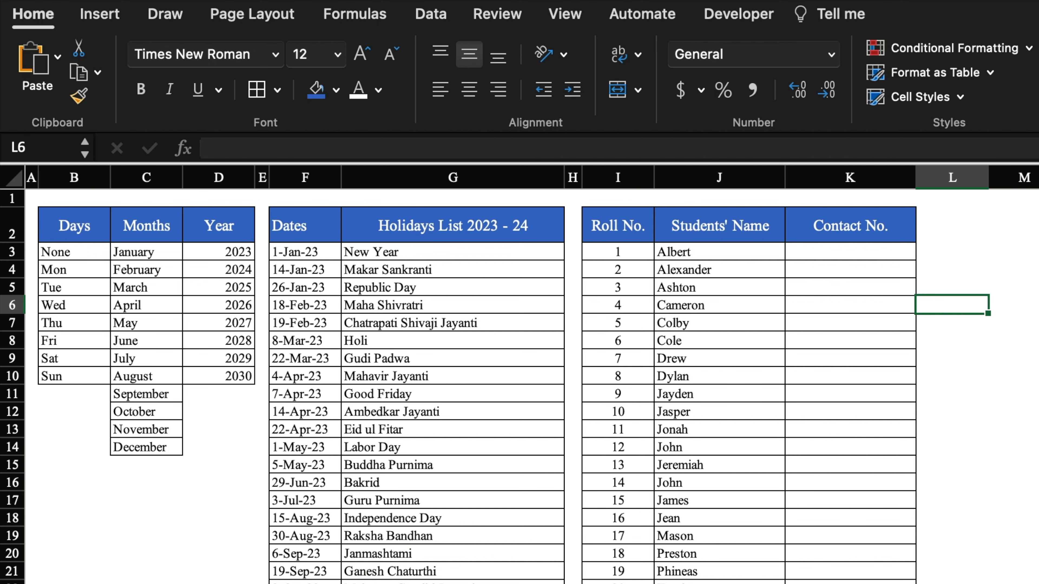
Add a new worksheet after the Setting Sheet and name it January
click(233, 583)
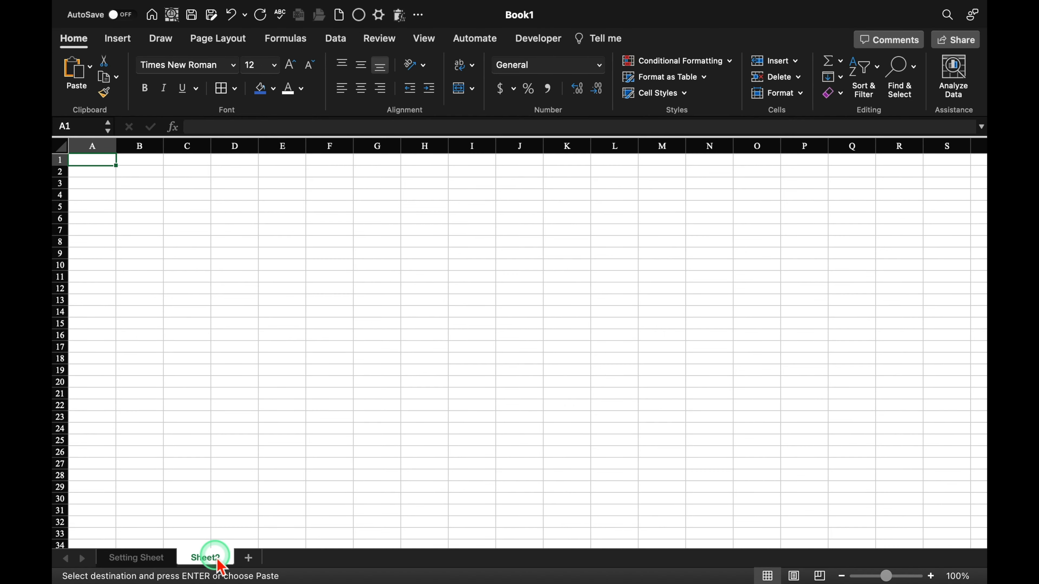
double_click(204, 558)
text(January)
click(246, 535)
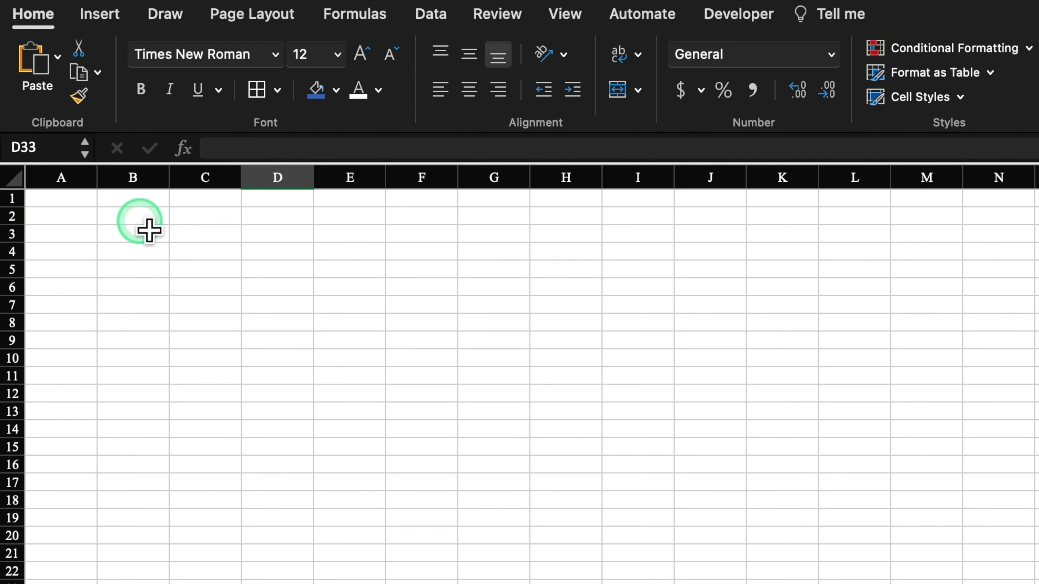
Enter the heading Week Offs in cell B2 of the January sheet
click(141, 221)
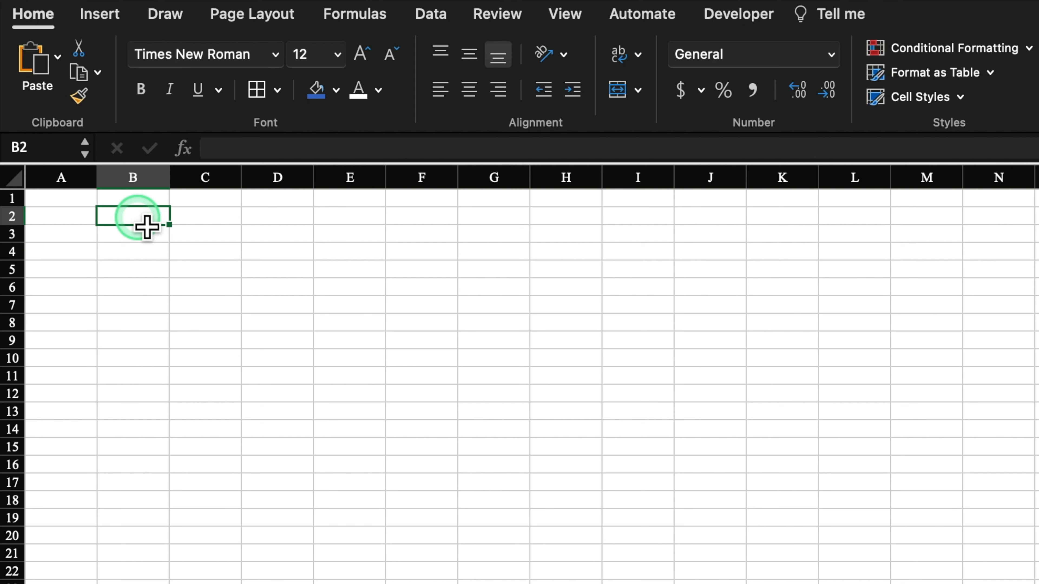
text(Week Offs)
click(421, 340)
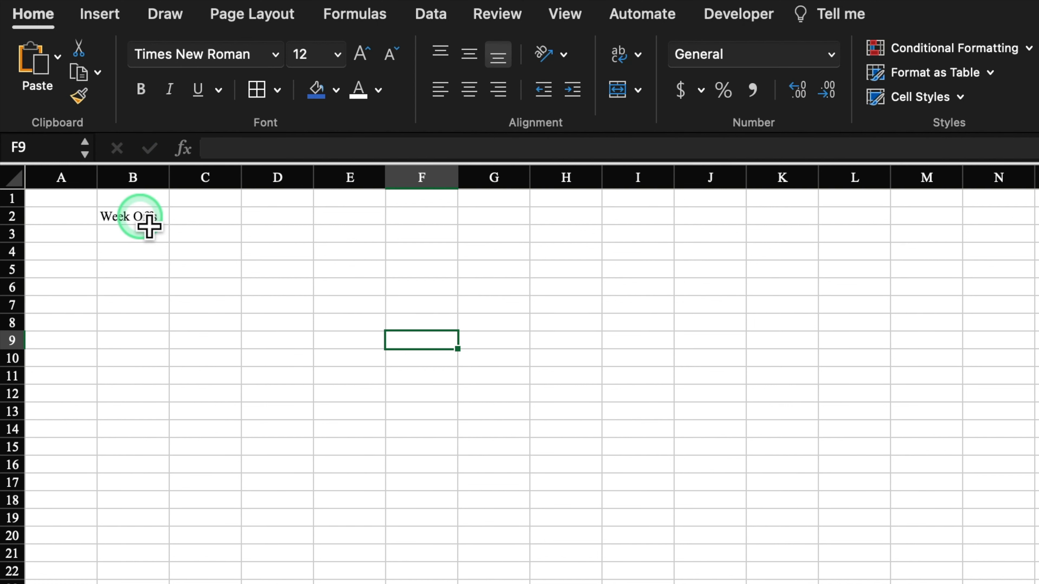
Merge and center the Week Offs heading across B2:E2 and fill it with blue
click(141, 217)
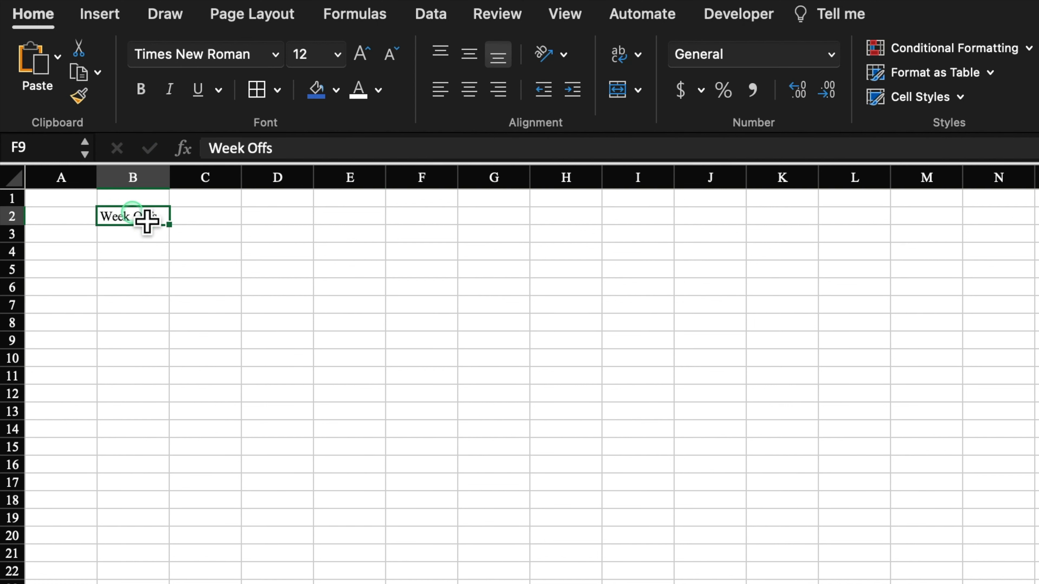
shift+click(302, 201)
drag(313, 213, 341, 221)
click(618, 88)
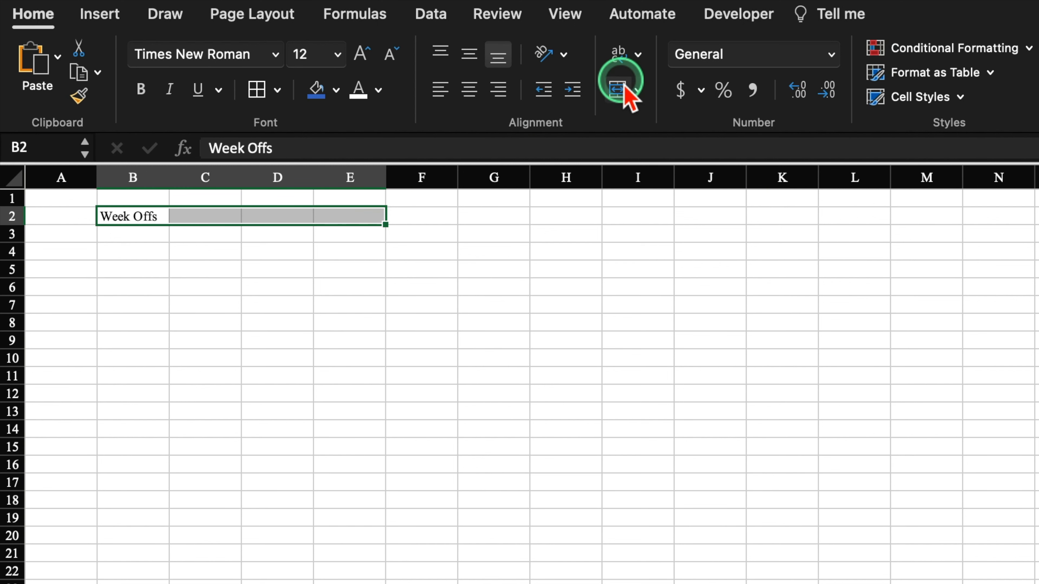
click(383, 134)
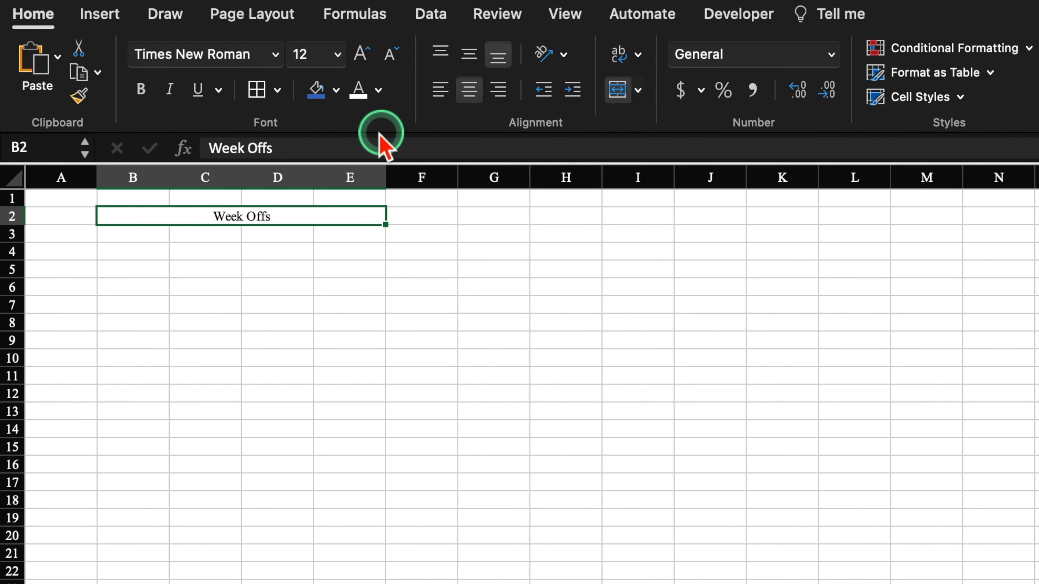
click(318, 91)
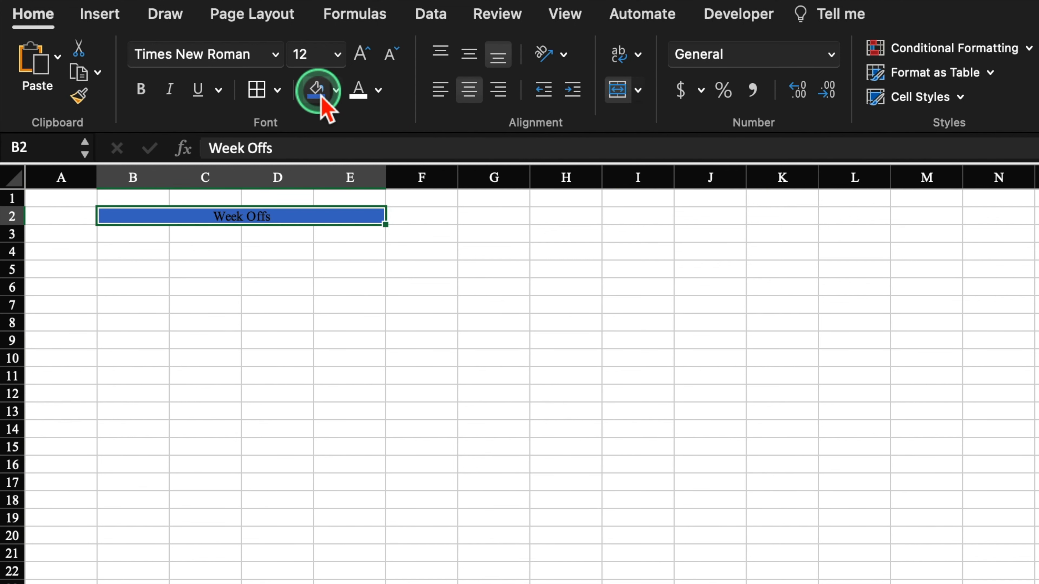
Color the Week Offs heading text yellow and make row 2 about twice as tall
click(379, 90)
click(425, 338)
drag(18, 232, 18, 244)
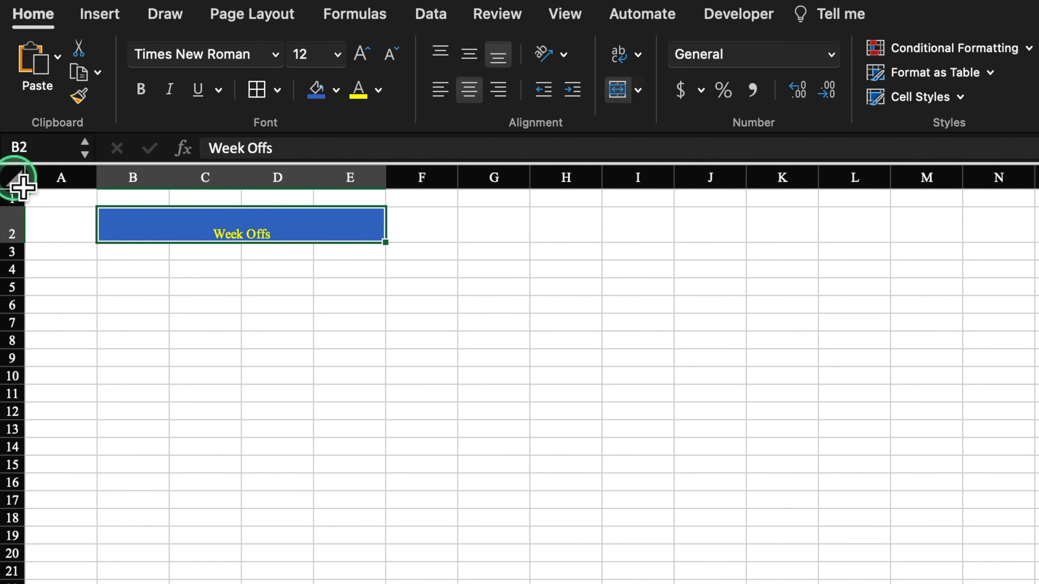
Vertically middle-align all cells of the January sheet
click(16, 178)
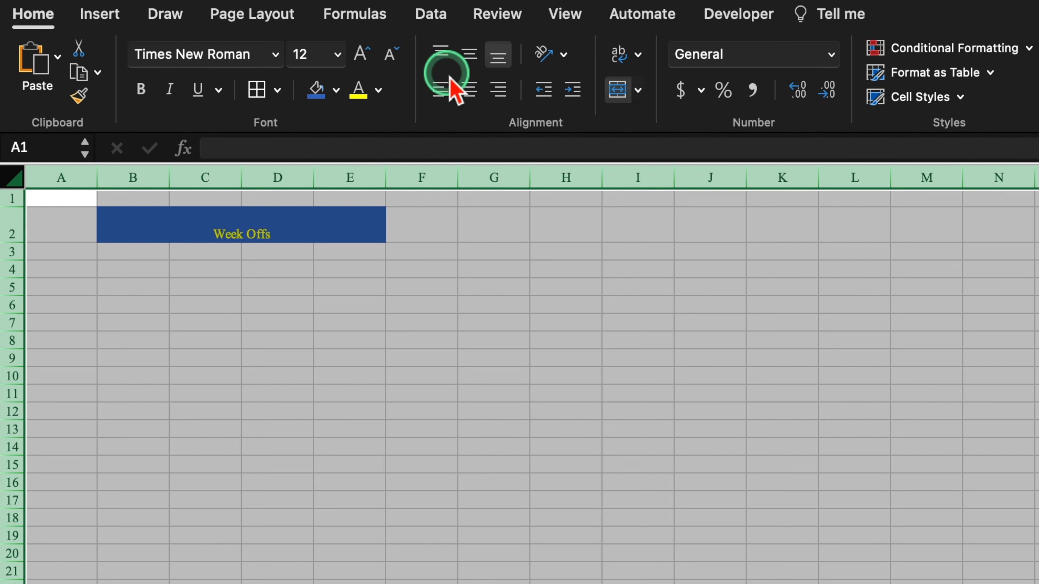
click(470, 54)
Set the Week Offs heading in Copperplate Gothic and enlarge its text by five size steps
click(310, 233)
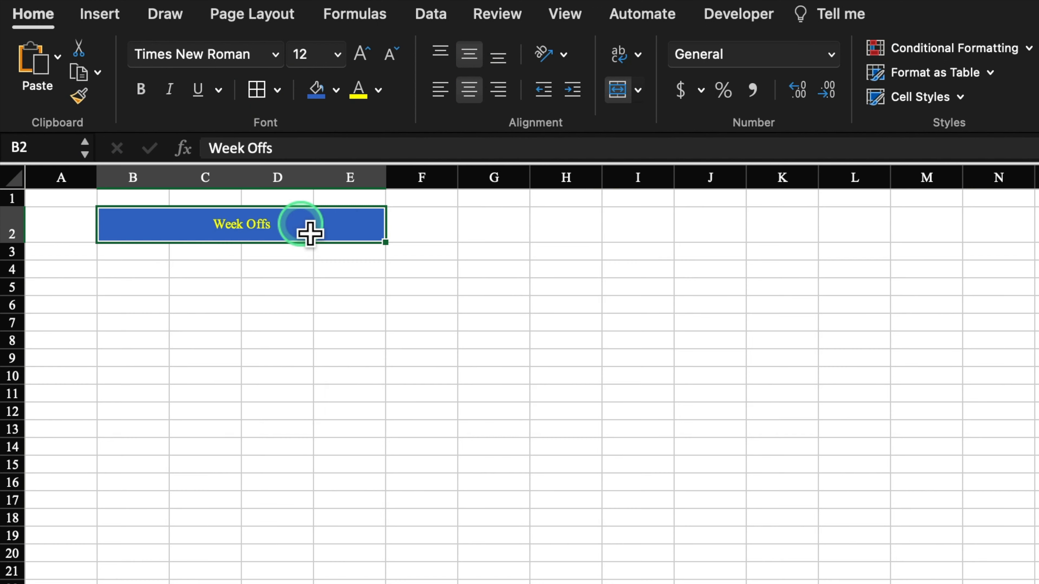
click(276, 54)
click(313, 309)
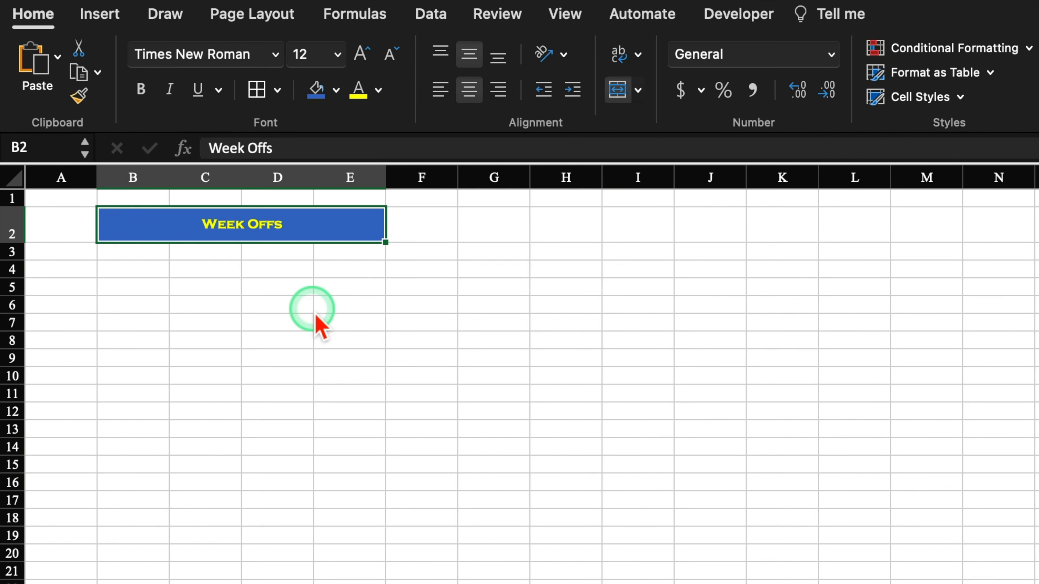
click(362, 57)
click(362, 57)
click(362, 57)
click(362, 57)
click(362, 57)
click(350, 359)
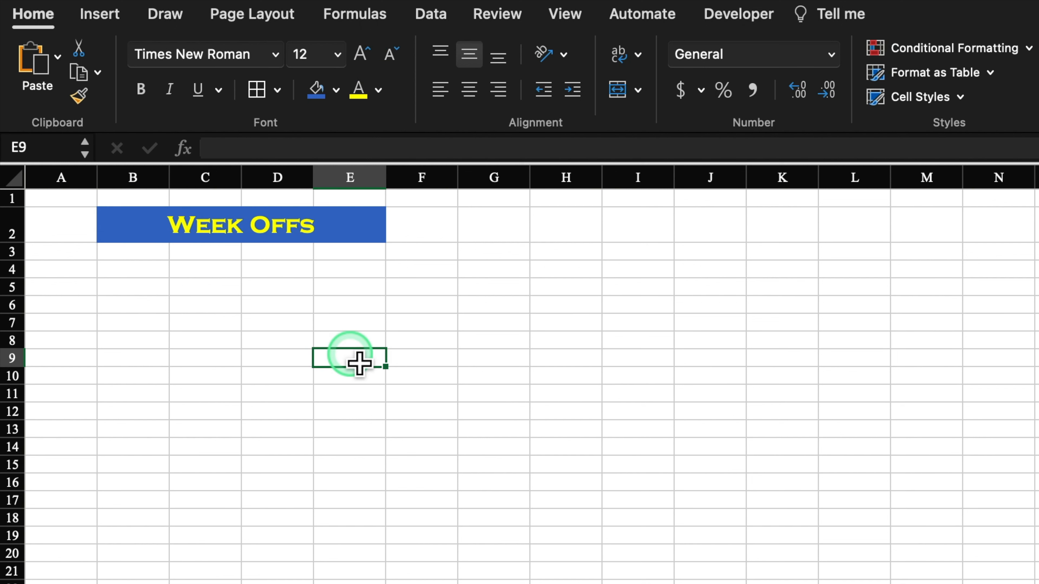
Start a data validation rule for cell B4 that allows a List
click(133, 305)
click(12, 251)
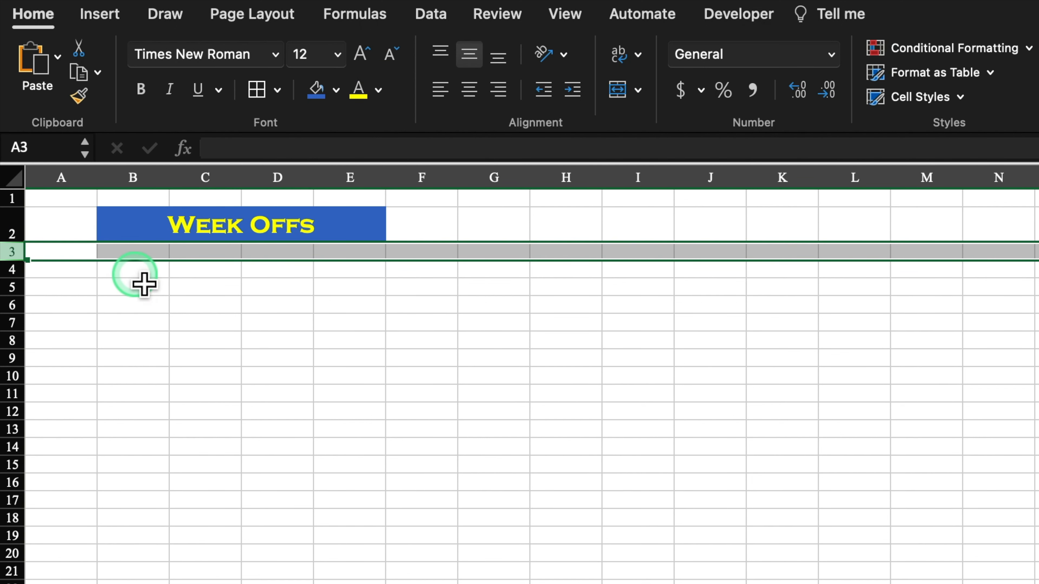
click(144, 284)
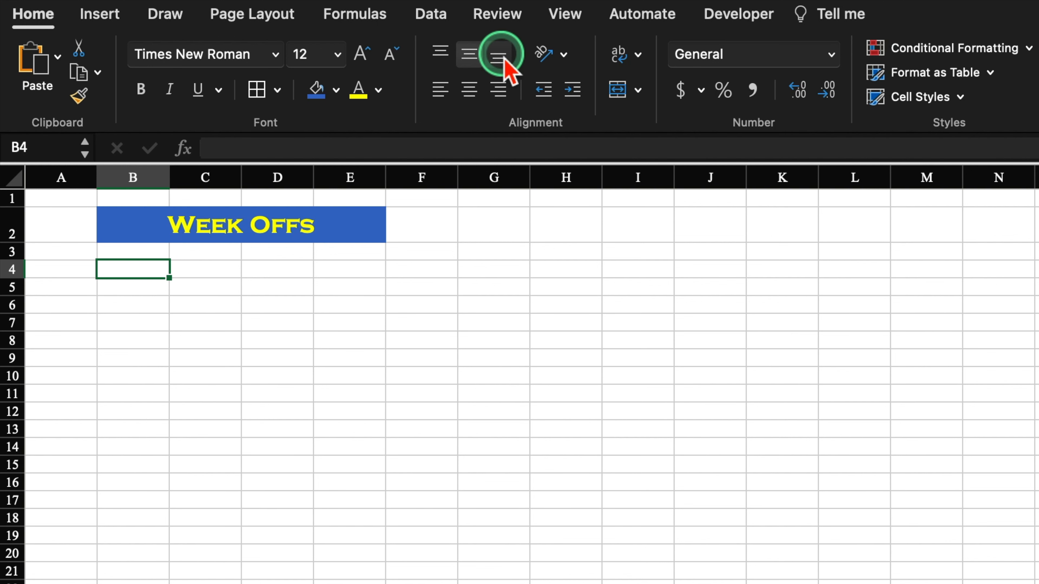
click(432, 18)
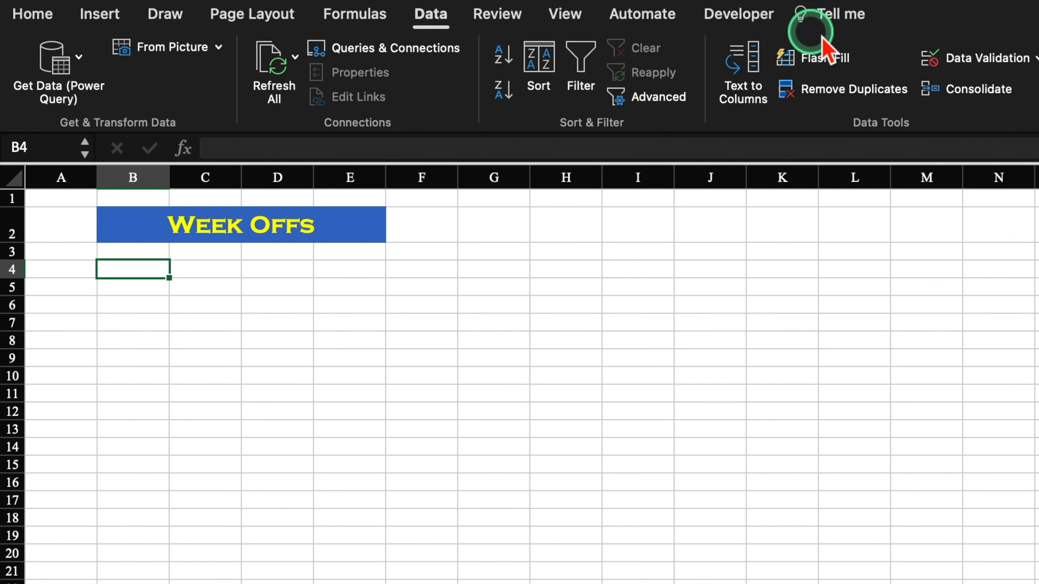
click(968, 59)
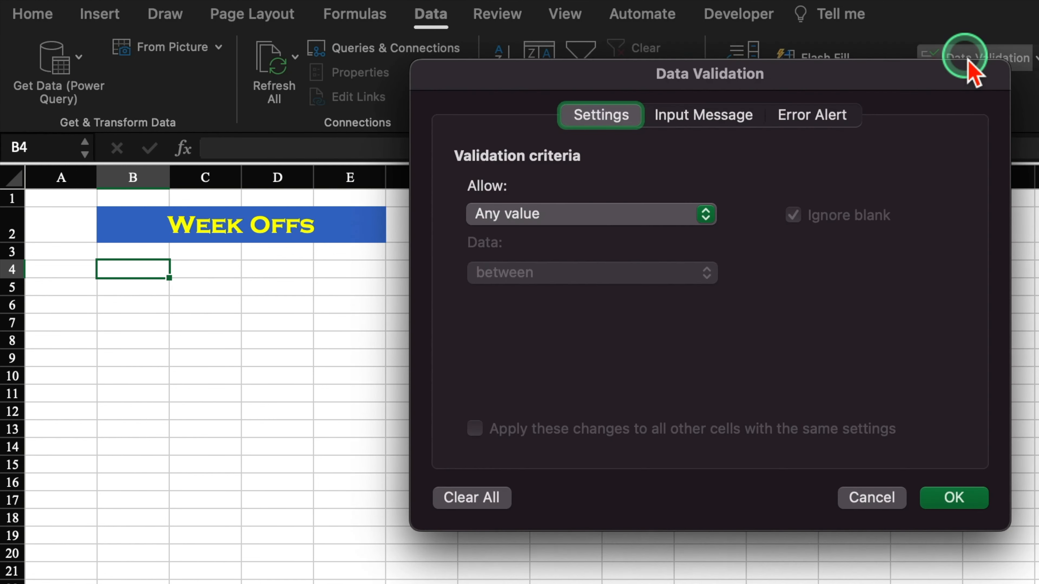
click(711, 221)
click(620, 299)
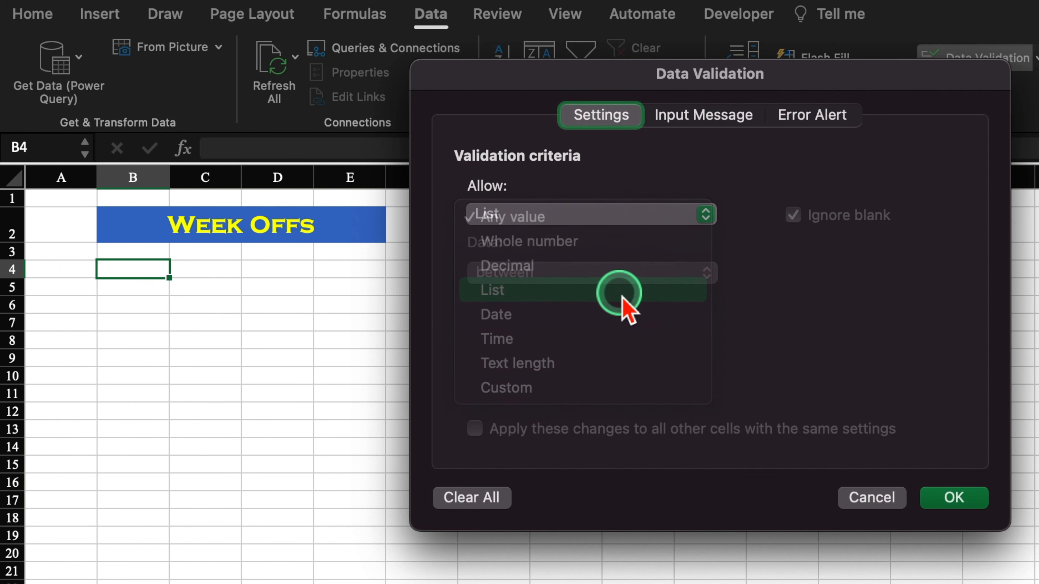
Set the list source to ='Setting Sheet'!$B$3:$B$10 and apply the validation to B4
click(666, 334)
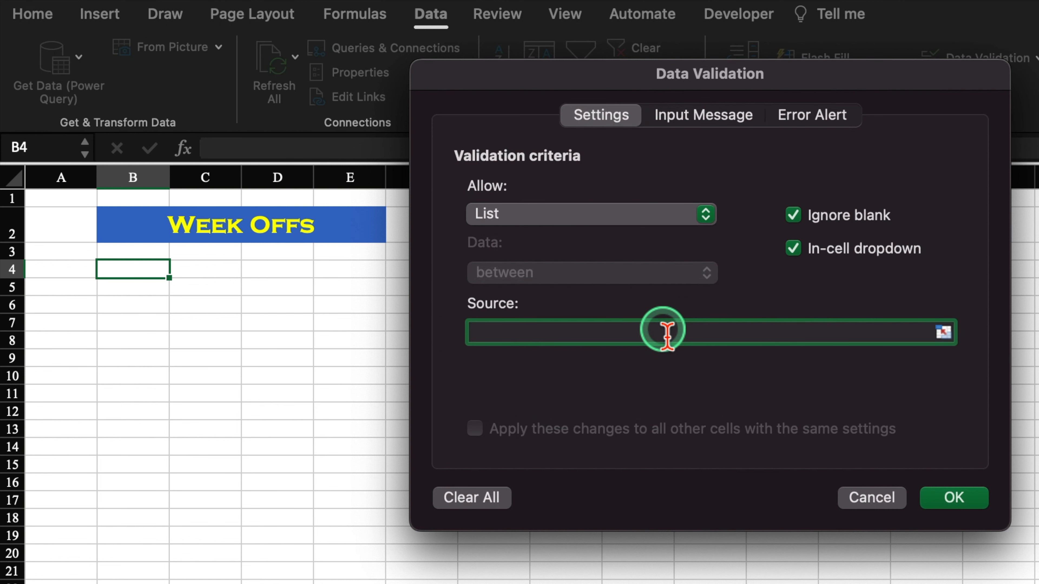
click(944, 332)
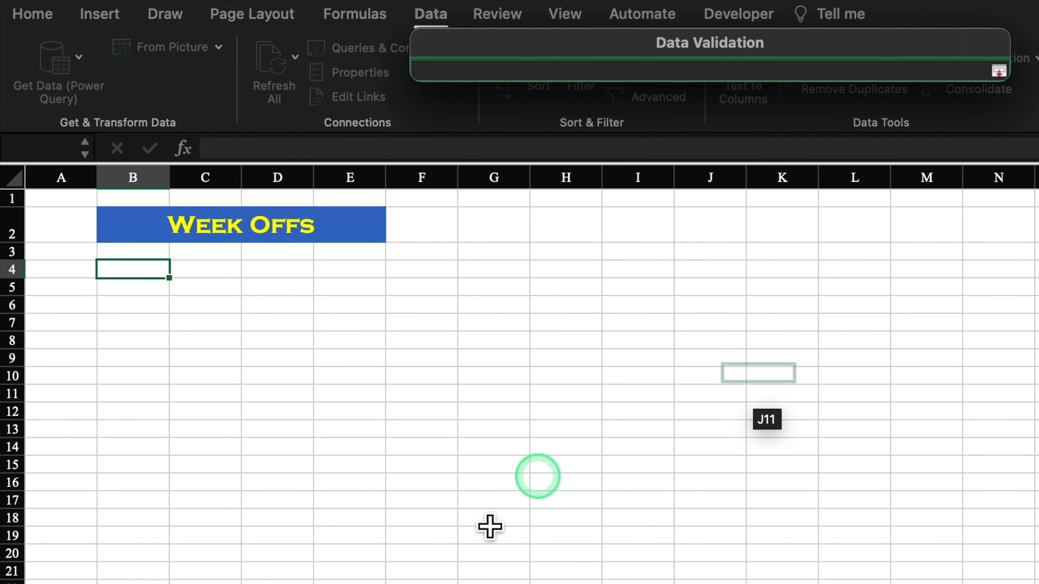
click(286, 582)
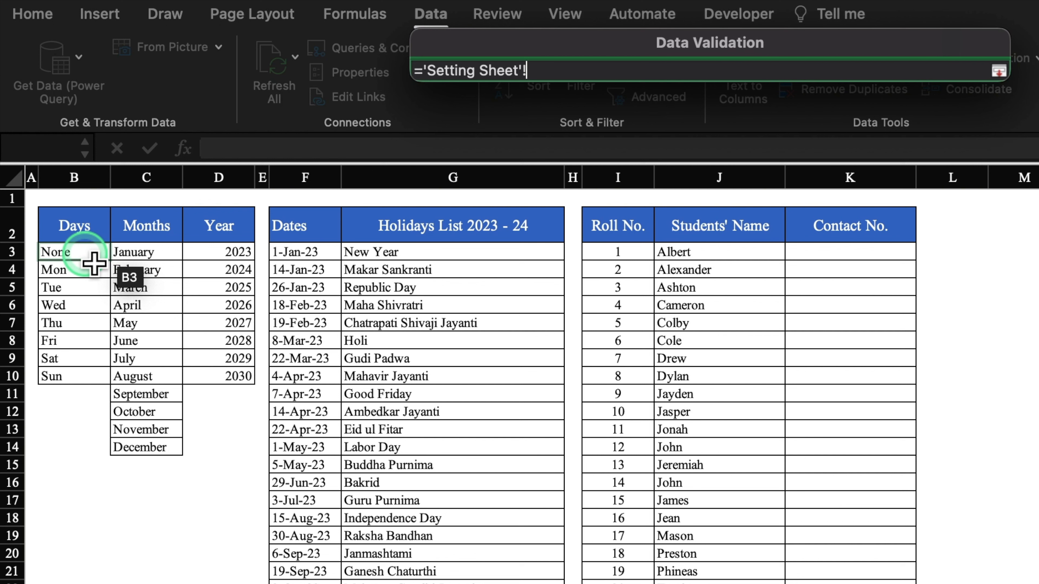
drag(94, 263, 97, 388)
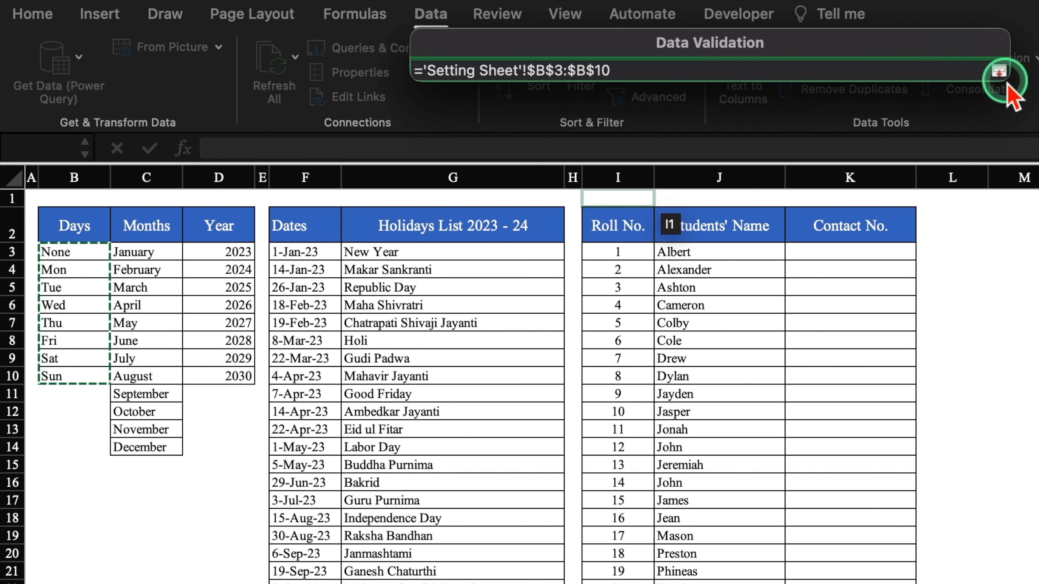
click(1001, 73)
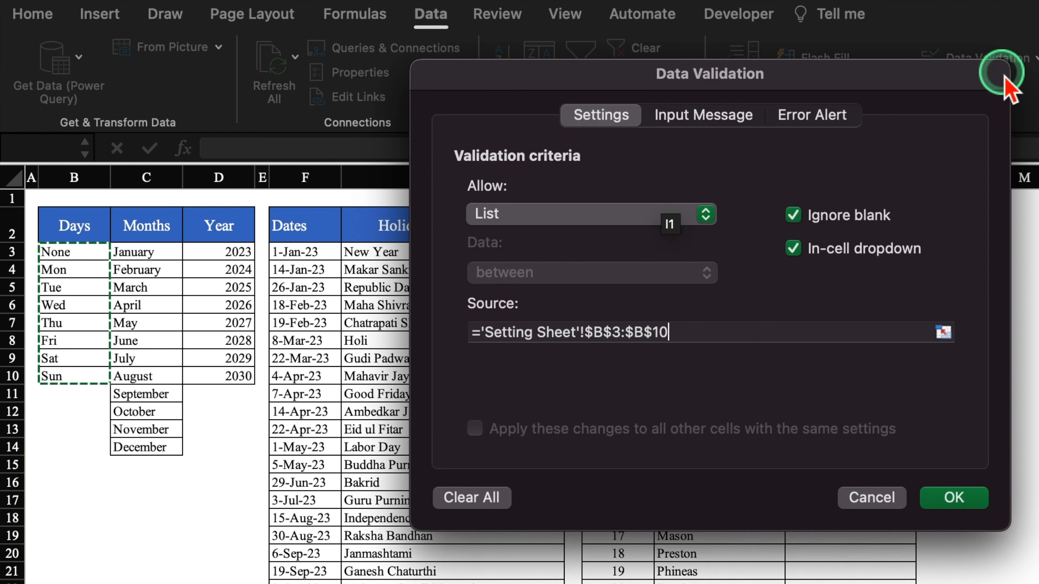
click(971, 499)
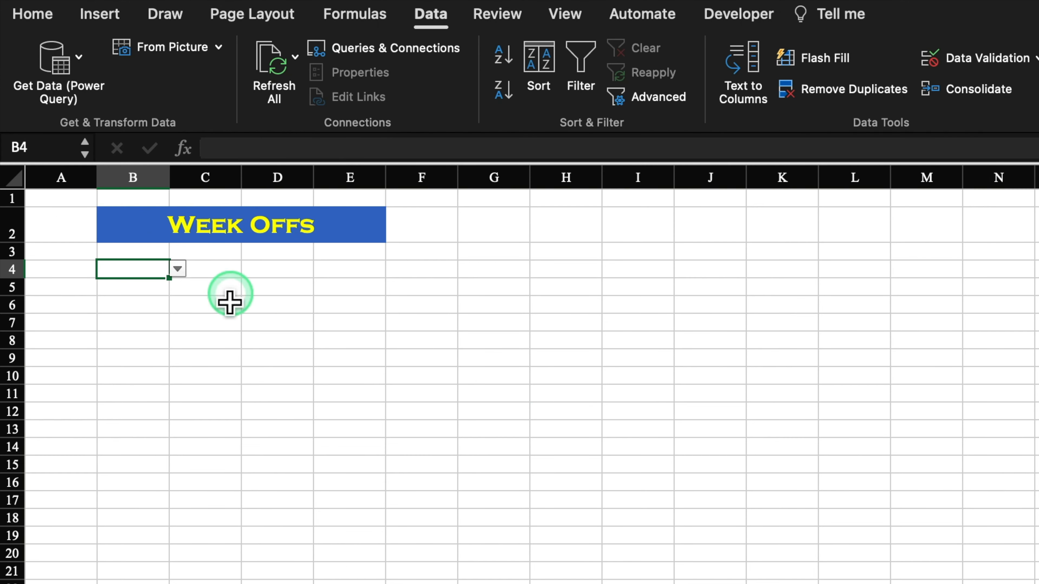
Check the day list in B4 and copy the cell with its dropdown to D4
click(178, 269)
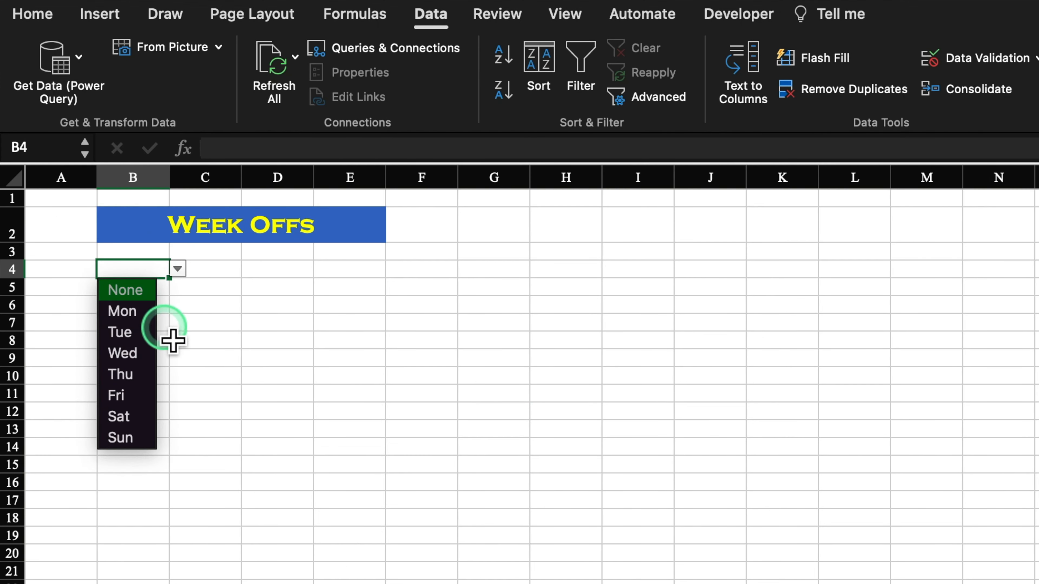
click(158, 276)
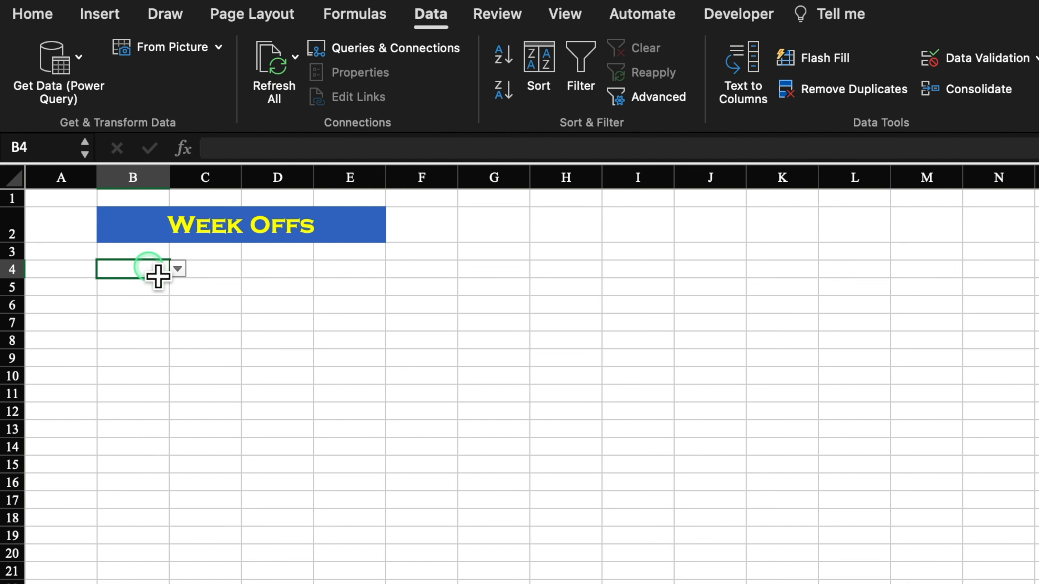
click(283, 269)
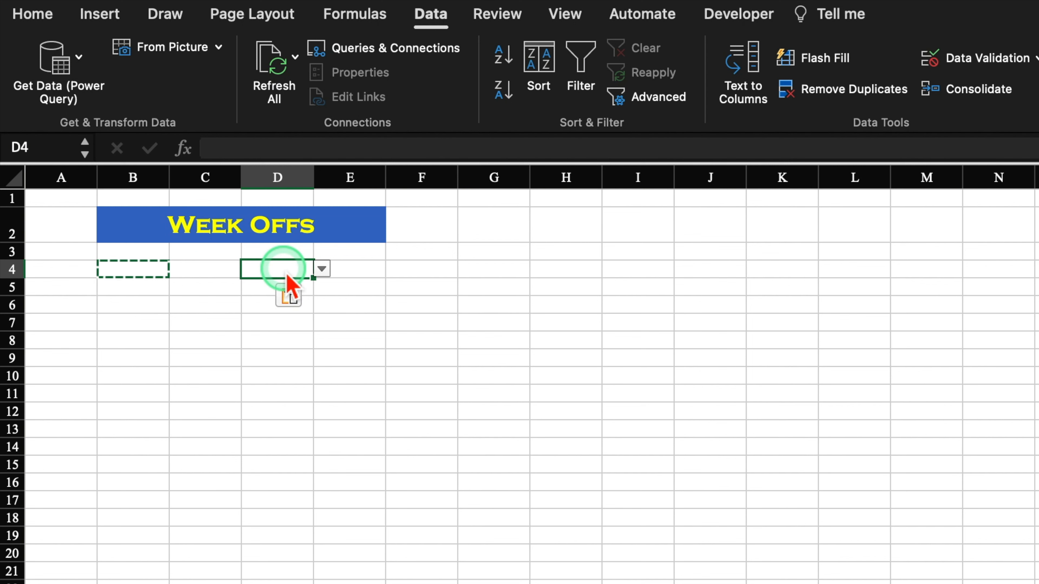
Merge and center B4:C4 and D4:E4 as two separate dropdown cells
click(143, 270)
drag(151, 280, 209, 278)
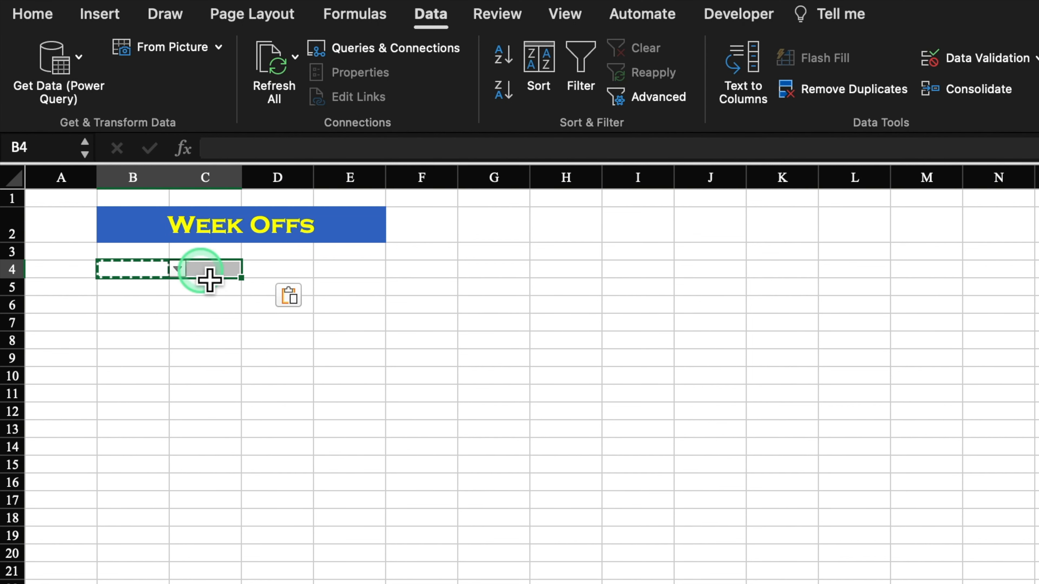
click(31, 16)
click(616, 88)
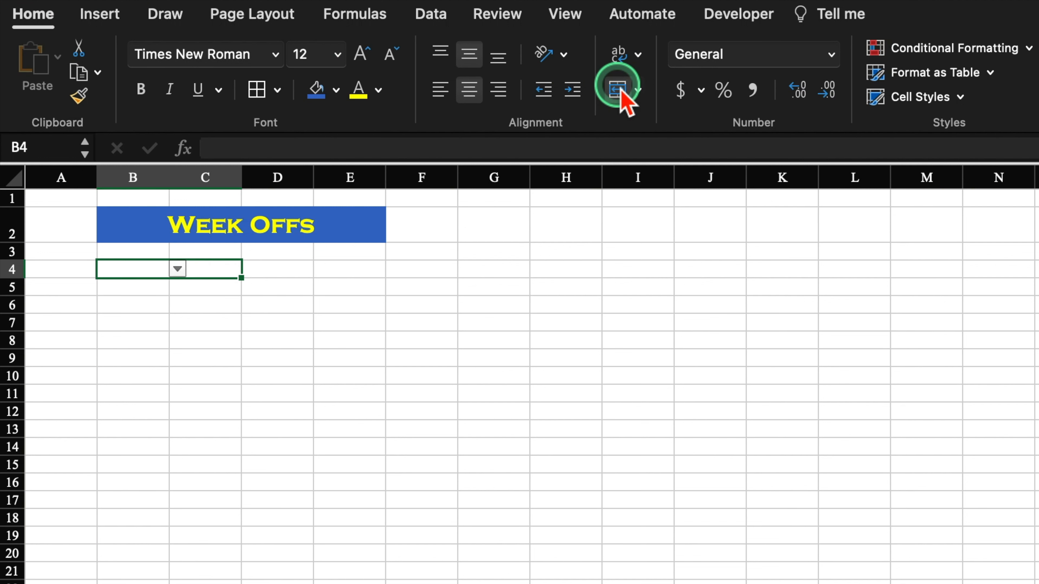
click(305, 281)
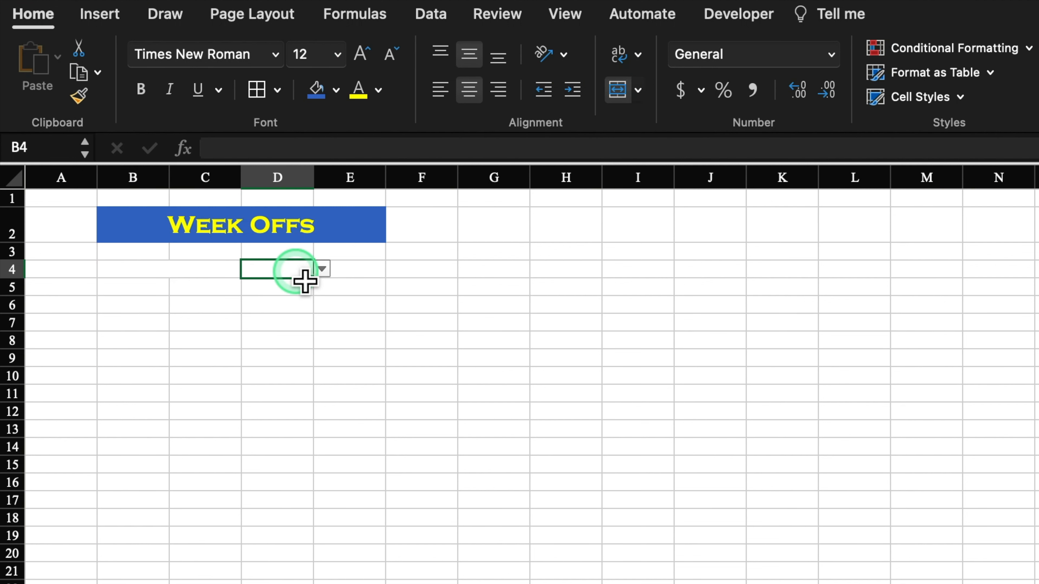
drag(309, 282, 358, 278)
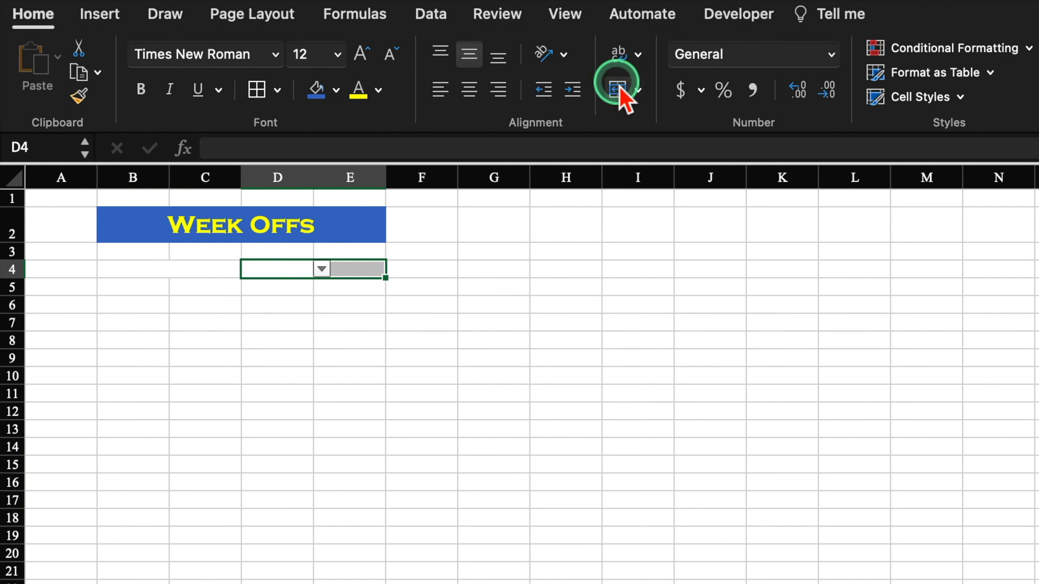
Apply all borders to the two merged dropdown cells in B4:E4
click(144, 277)
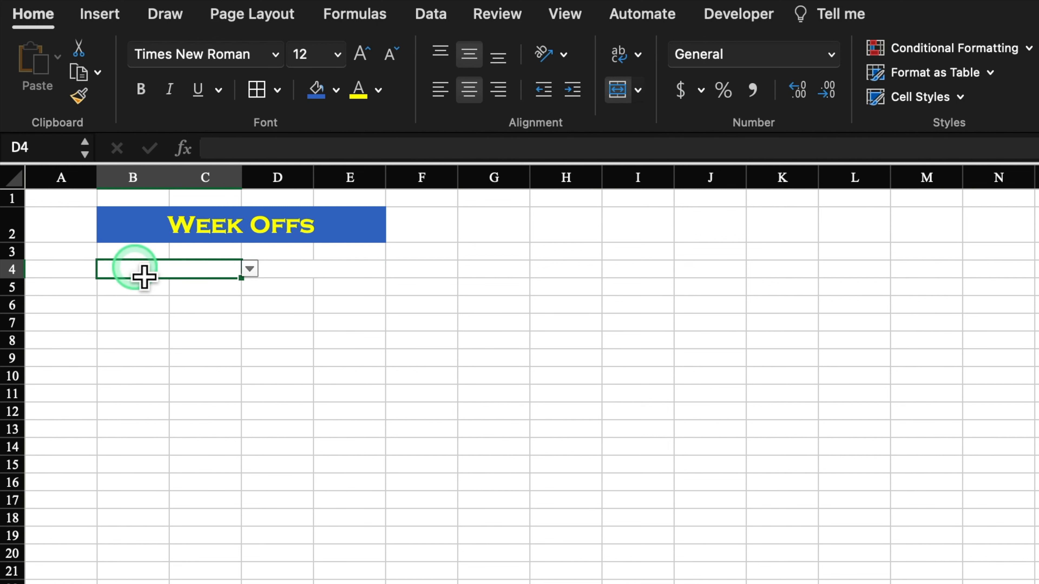
shift+click(262, 278)
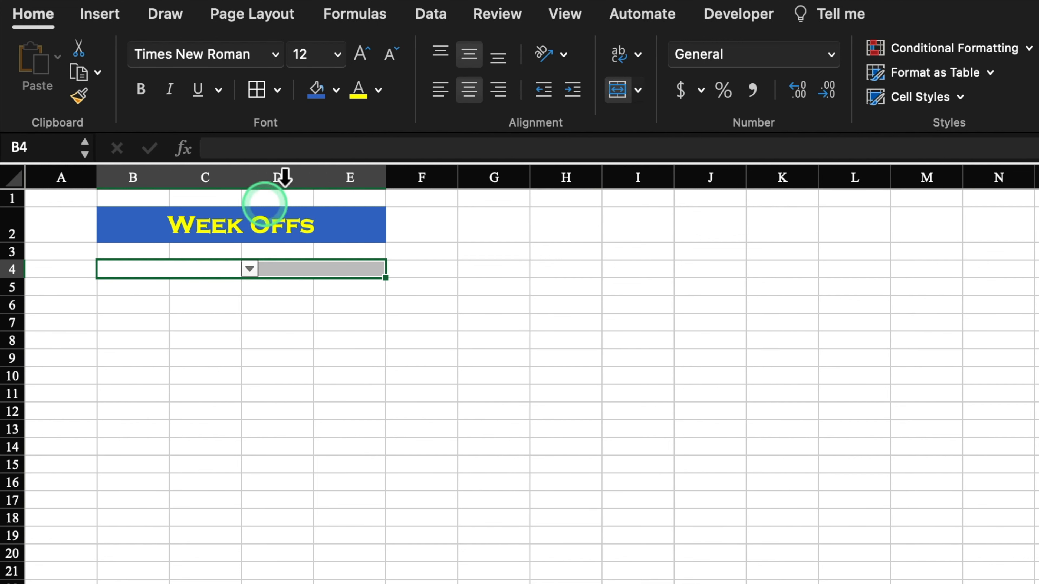
click(306, 400)
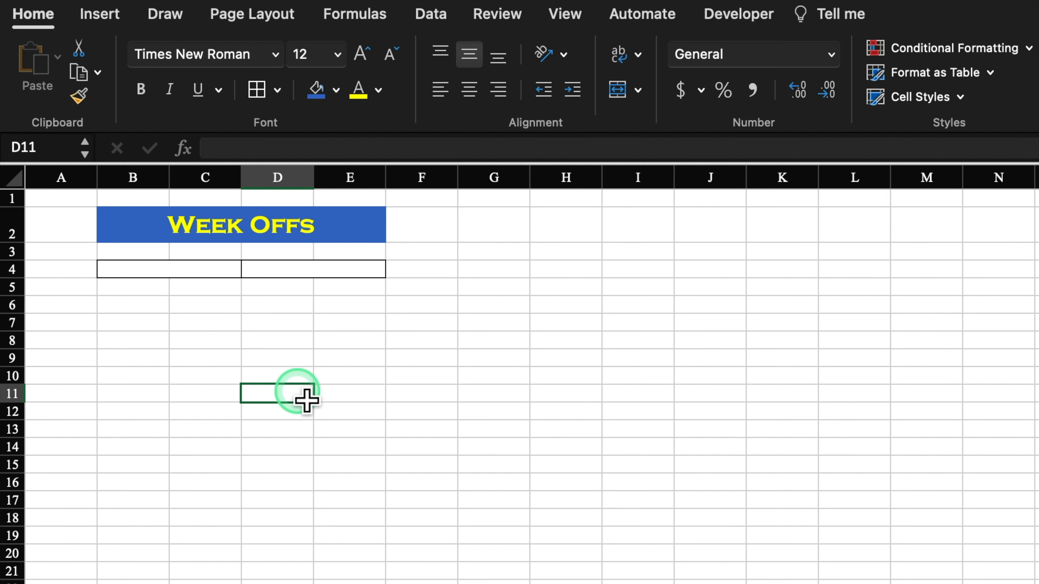
Narrow column A to about a third of its width and make row 4 about twice as tall
drag(97, 177, 50, 178)
drag(12, 278, 22, 298)
Choose None from the dropdown lists in both B4 and D4
click(139, 283)
click(203, 285)
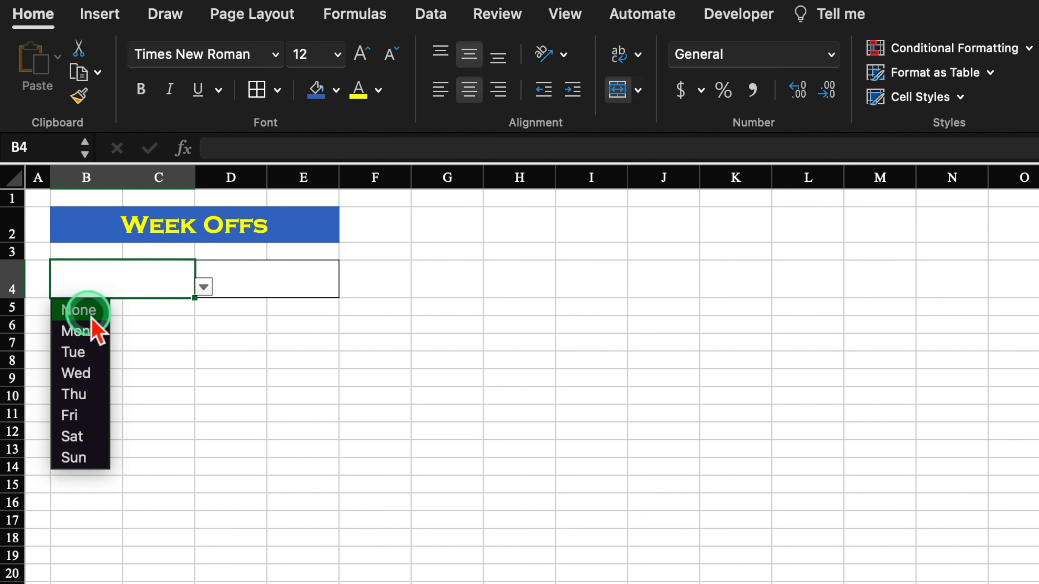
click(94, 313)
click(259, 296)
click(348, 287)
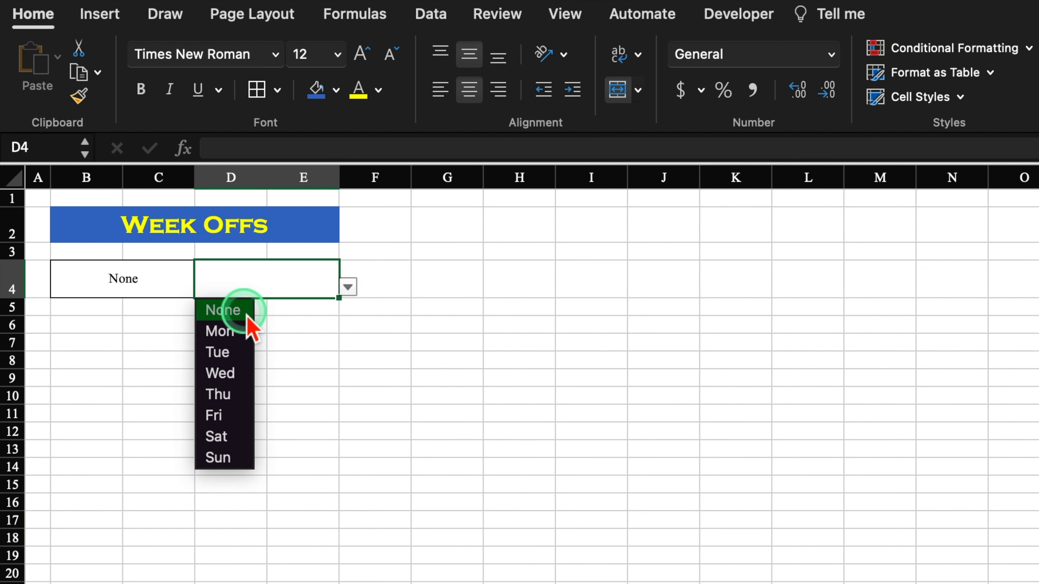
click(235, 319)
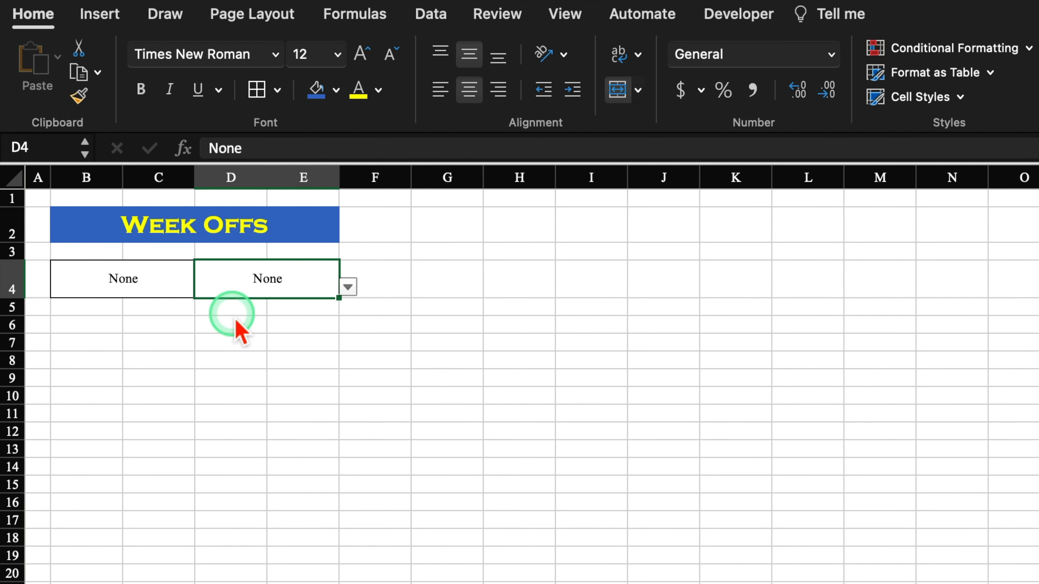
Fill the week-off cells B4:E4 with blue and color their text white
drag(139, 287, 264, 287)
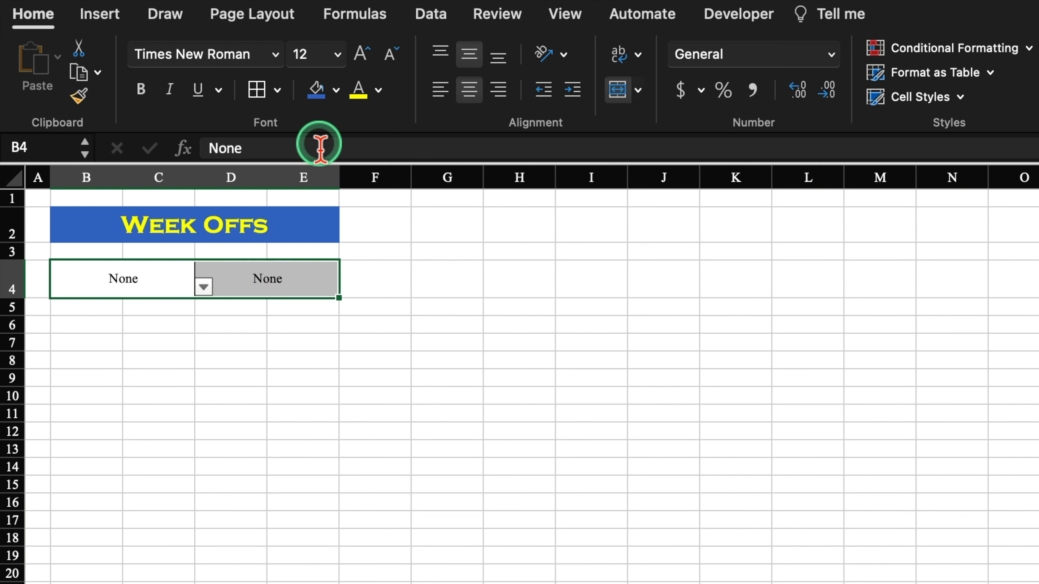
click(317, 90)
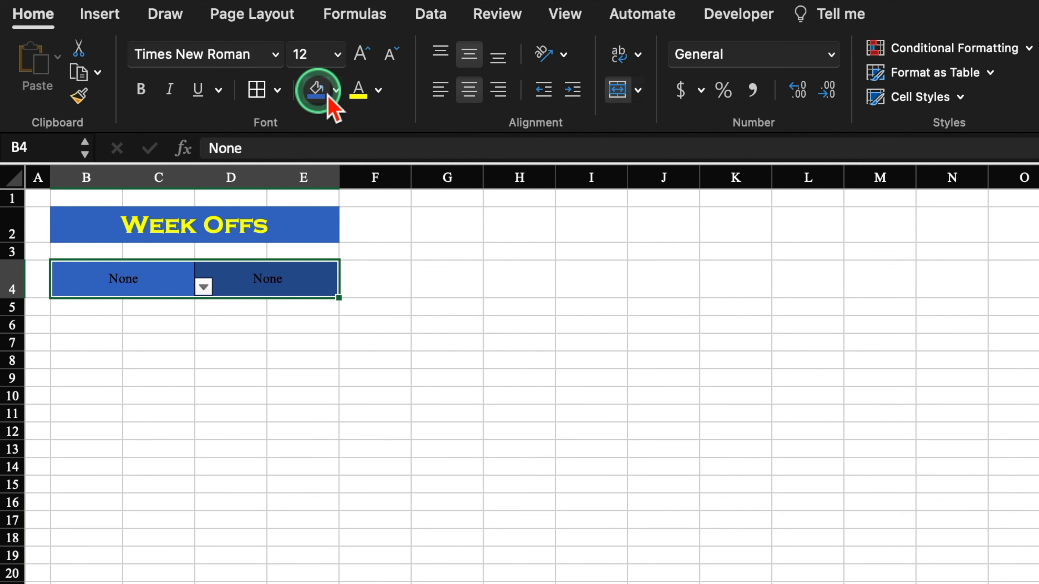
click(379, 88)
click(366, 185)
Set the week-off cells B4:E4 in the Impact font and enlarge their text by five size steps
click(359, 55)
click(359, 55)
click(359, 55)
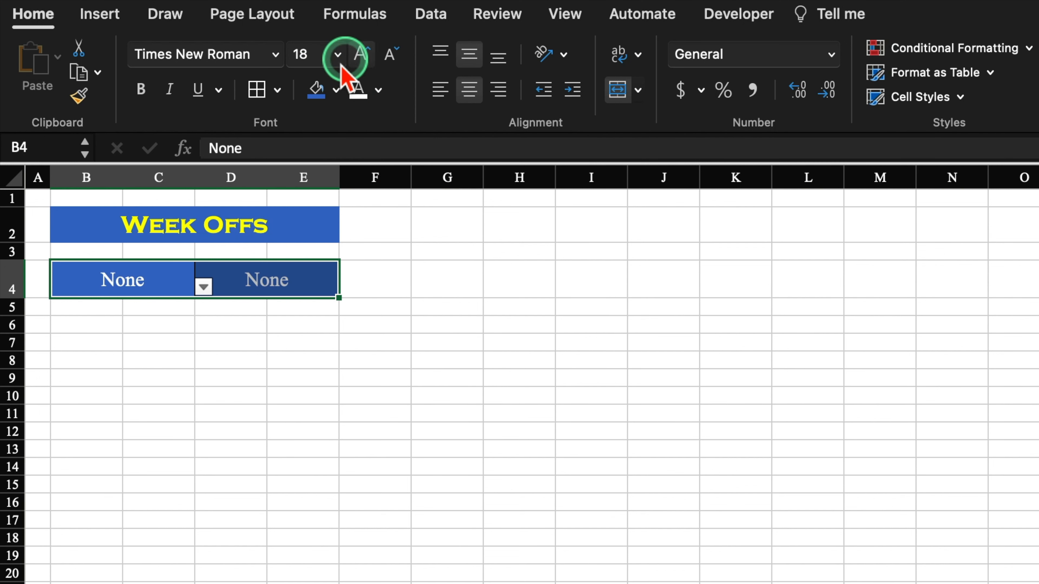
click(277, 54)
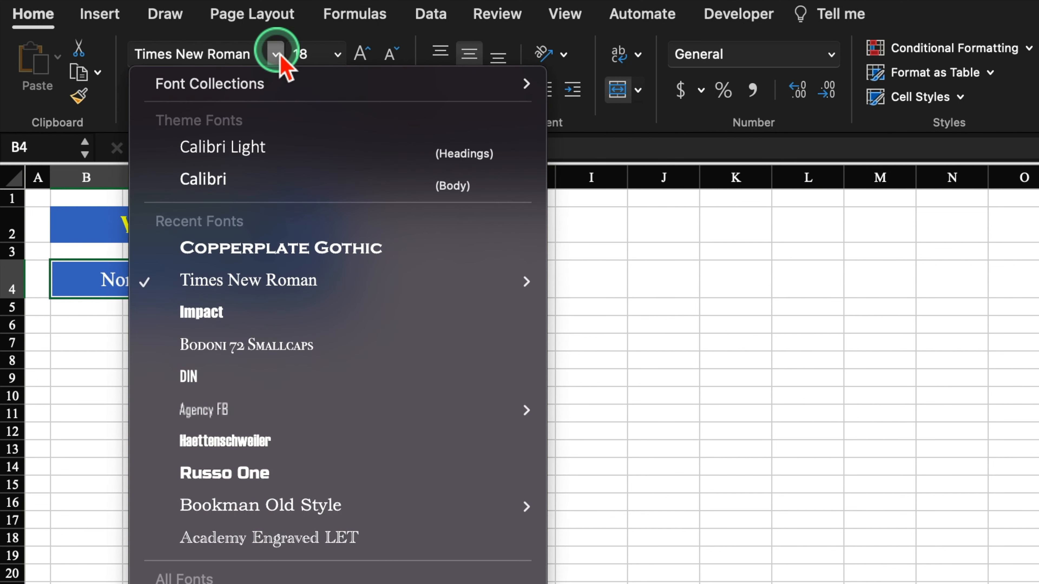
click(268, 313)
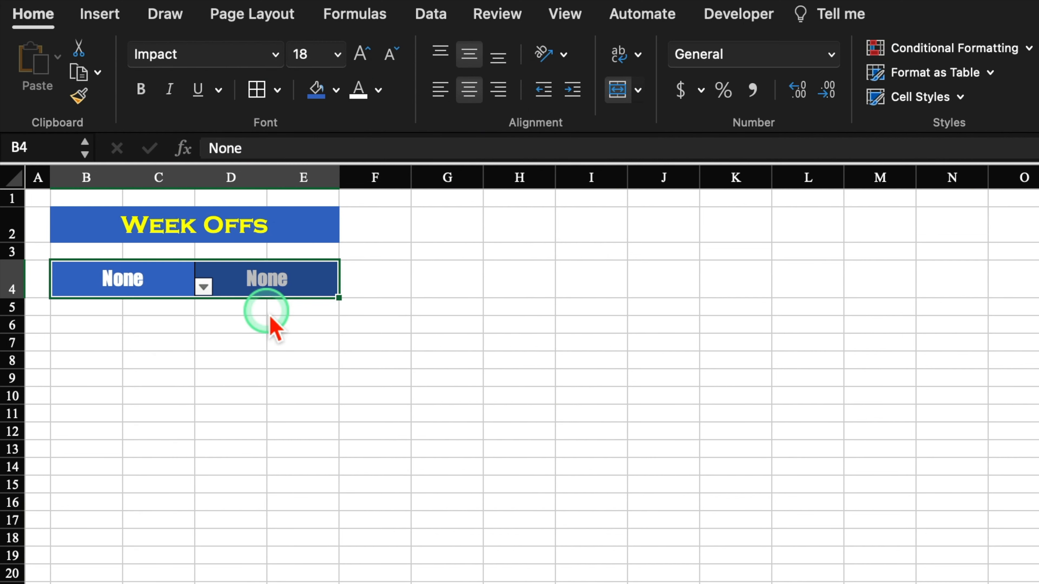
click(359, 54)
click(359, 54)
click(359, 434)
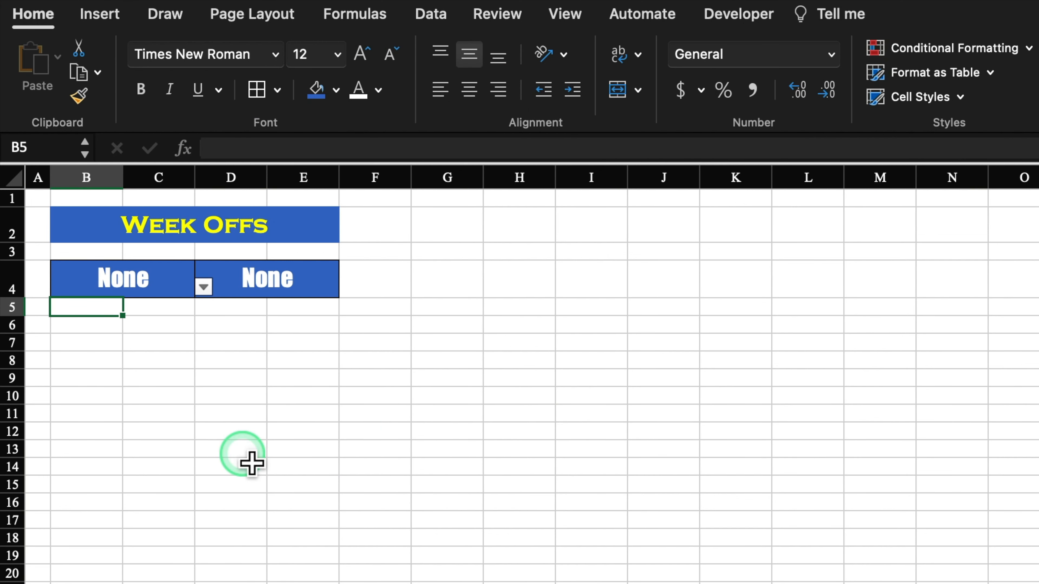
Enter the headers Total Present, Total Absent, Present % and Grade in cells B5 to E5
text(Total Present)
click(159, 312)
text(Total )
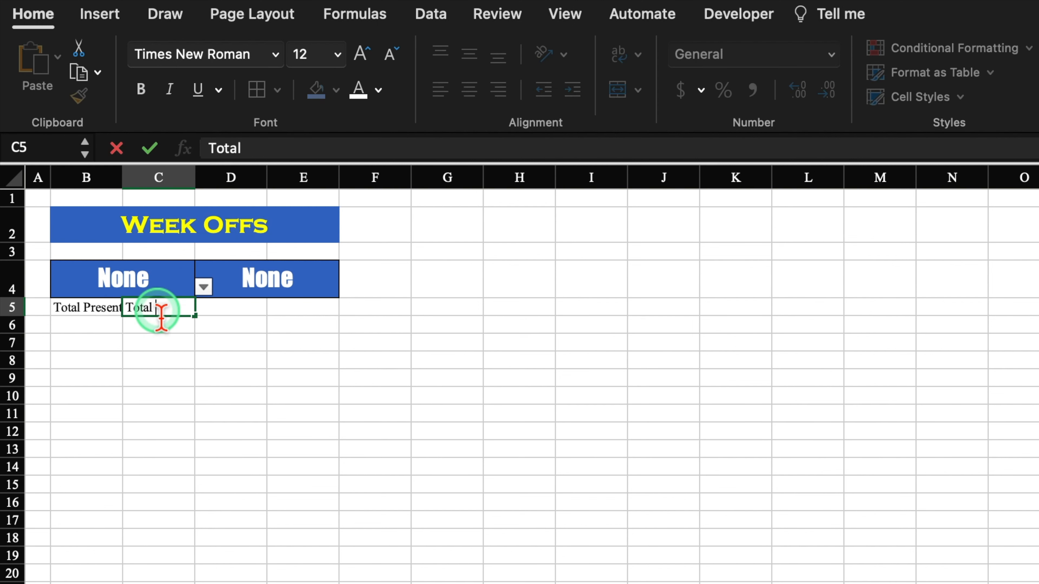
text(Absent)
key(Tab)
text(Present %)
key(Return)
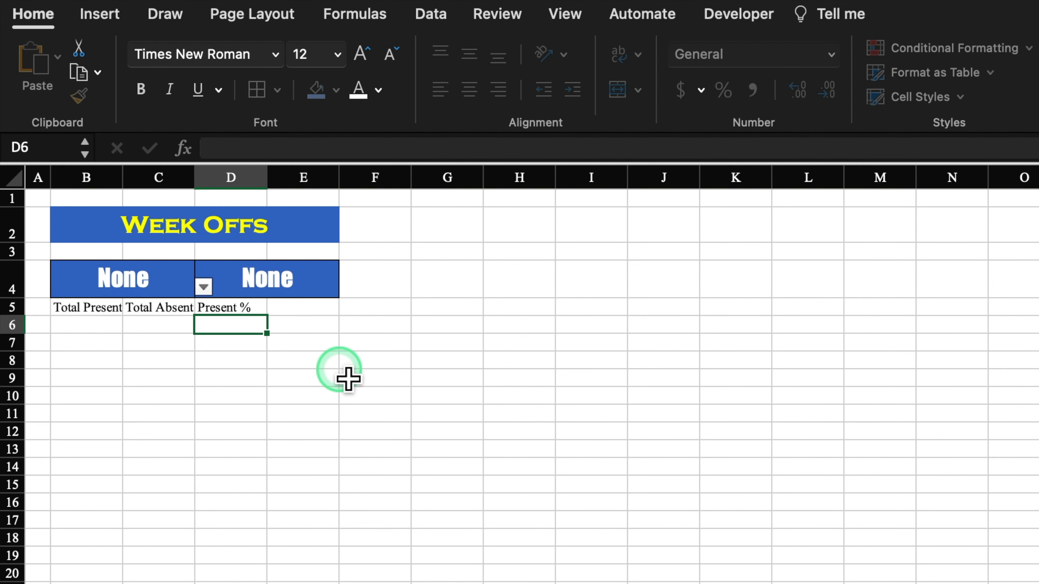
key(Up)
key(Right)
text(Grade)
click(400, 421)
Widen columns B to E slightly and center the headers in B5:E5
mouse_move(121, 177)
mouse_down()
mouse_move(283, 189)
mouse_move(287, 180)
mouse_move(141, 181)
mouse_up()
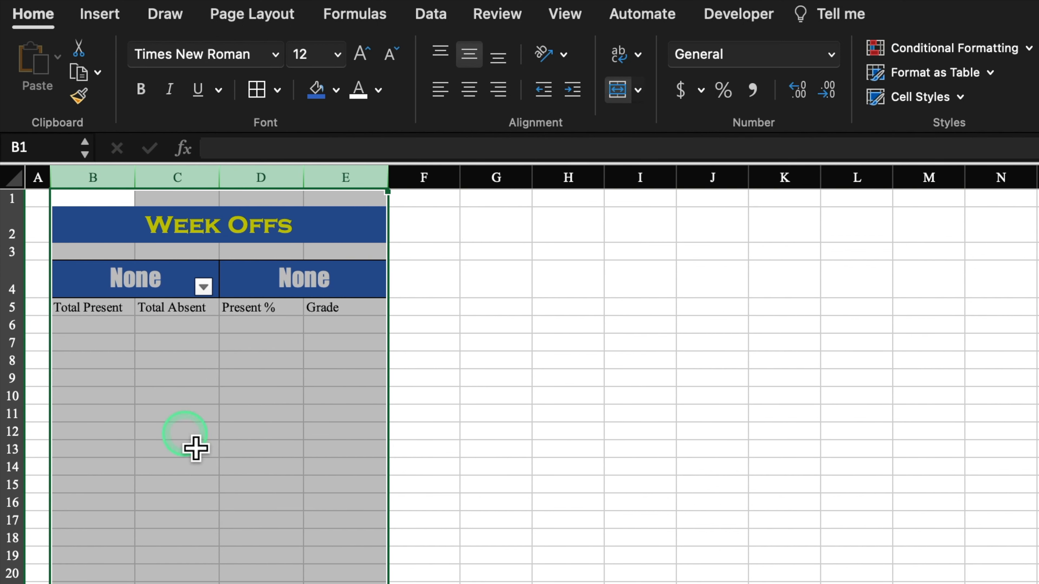
click(188, 449)
drag(92, 314, 324, 318)
click(469, 89)
Apply all borders to columns B to E from the header row 5 down through the student rows
drag(93, 315, 340, 583)
click(257, 89)
click(212, 505)
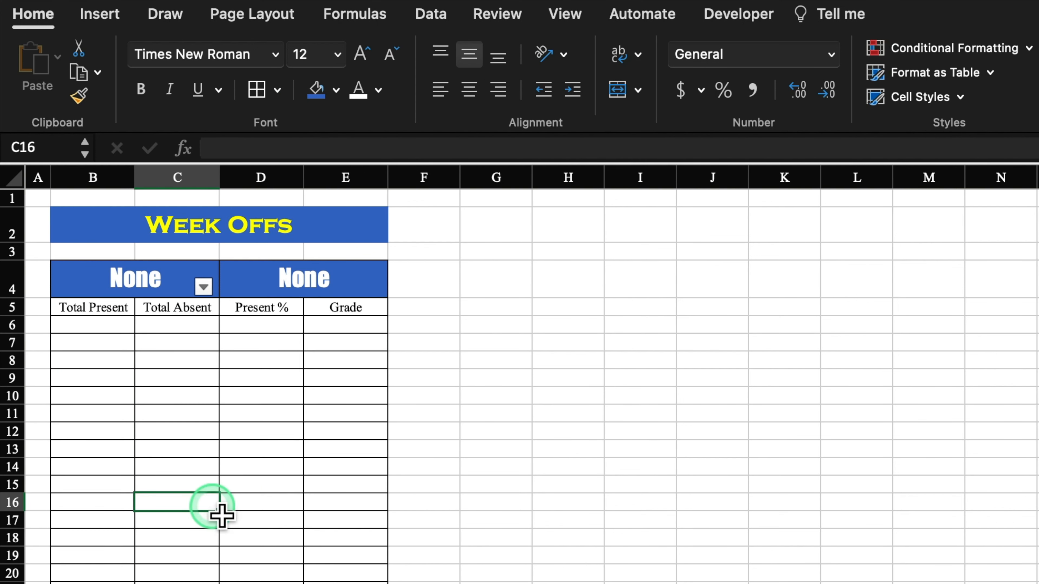
Shrink row 3 to about a third of its height and add a border around the Week Offs title
drag(17, 268, 16, 247)
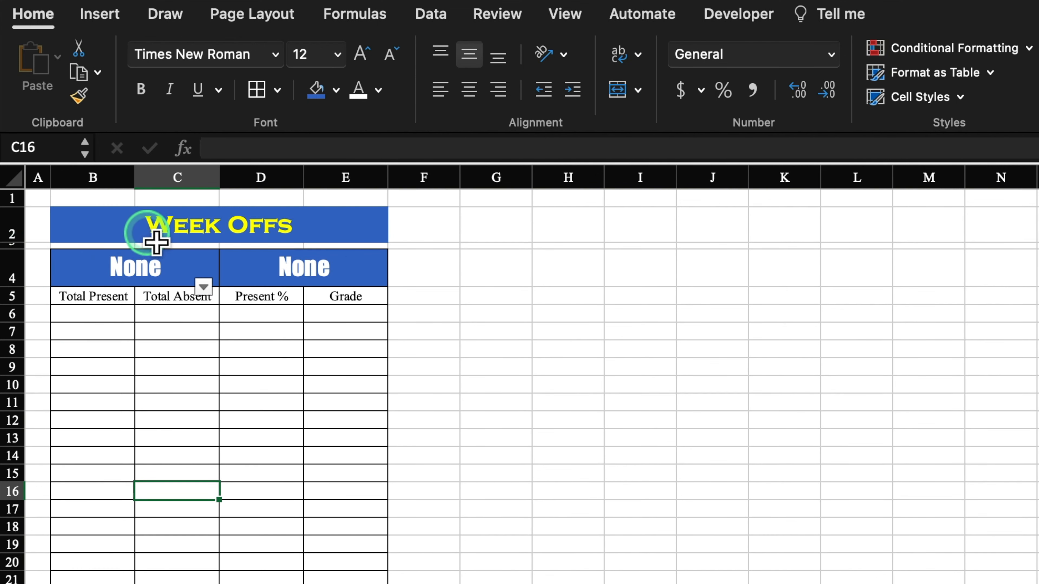
click(150, 232)
click(258, 90)
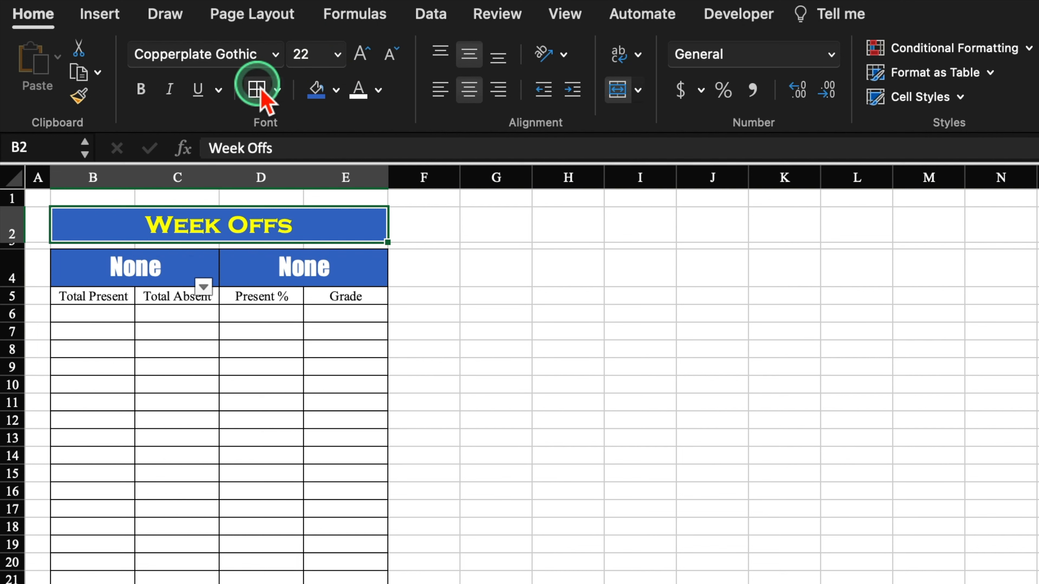
click(443, 418)
Narrow column F to about a third of its width as a spacer beside the week-off table
click(429, 178)
click(589, 237)
click(427, 177)
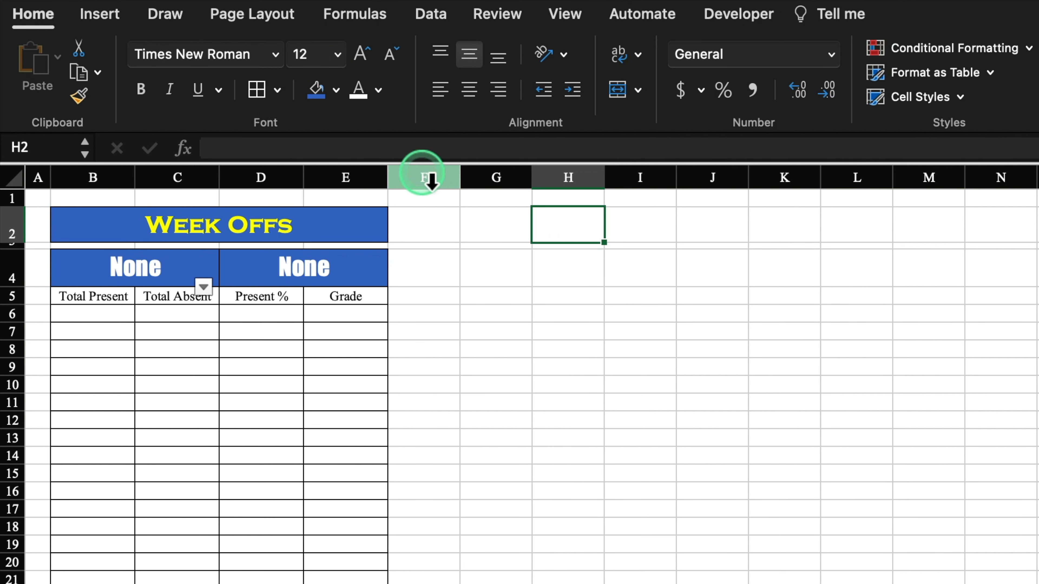
drag(461, 178, 410, 180)
click(594, 330)
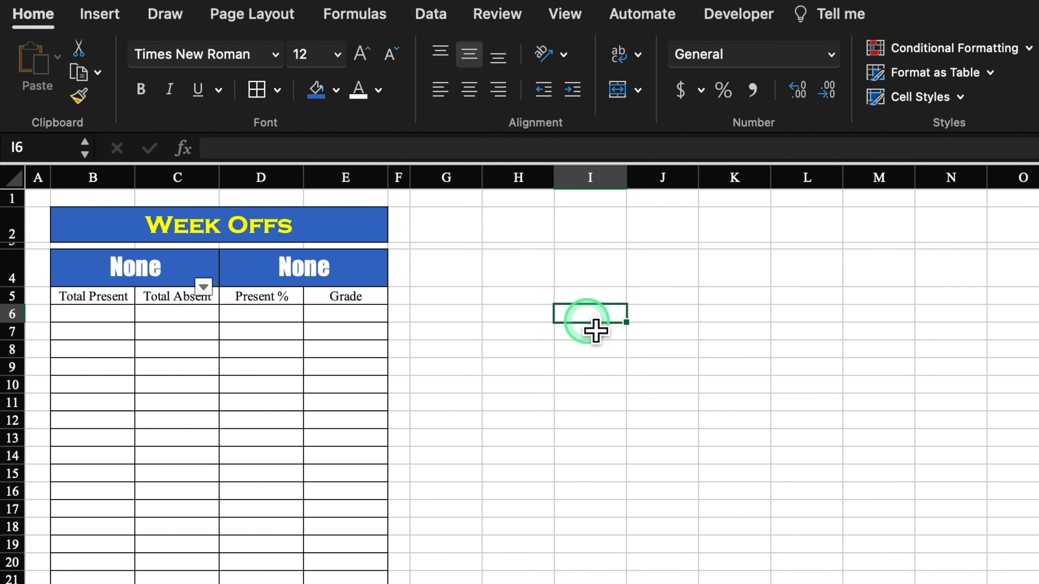
Merge and center G2:I2, fill it with blue and set its text color to white
click(454, 233)
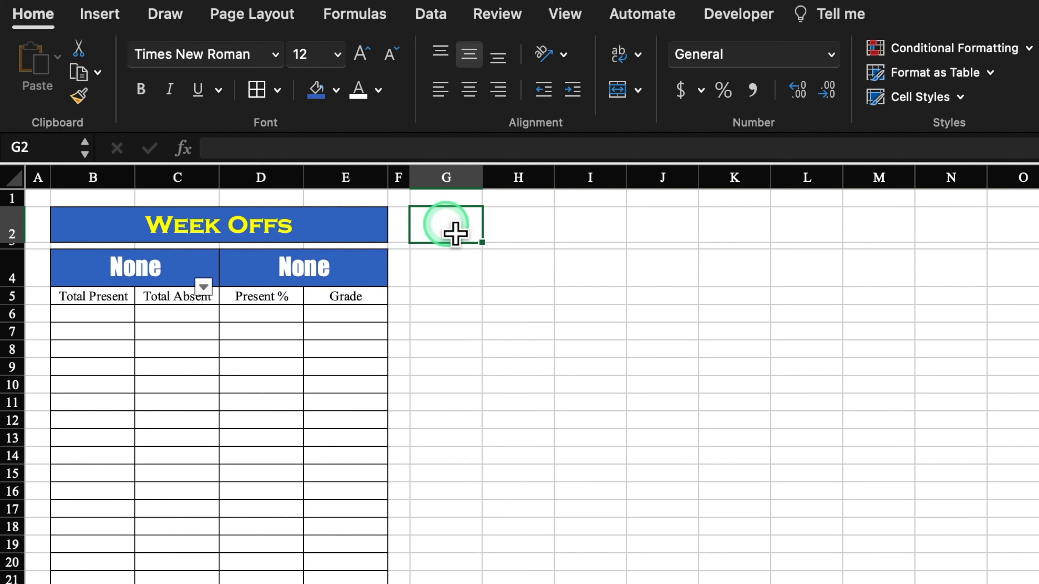
drag(456, 233, 571, 241)
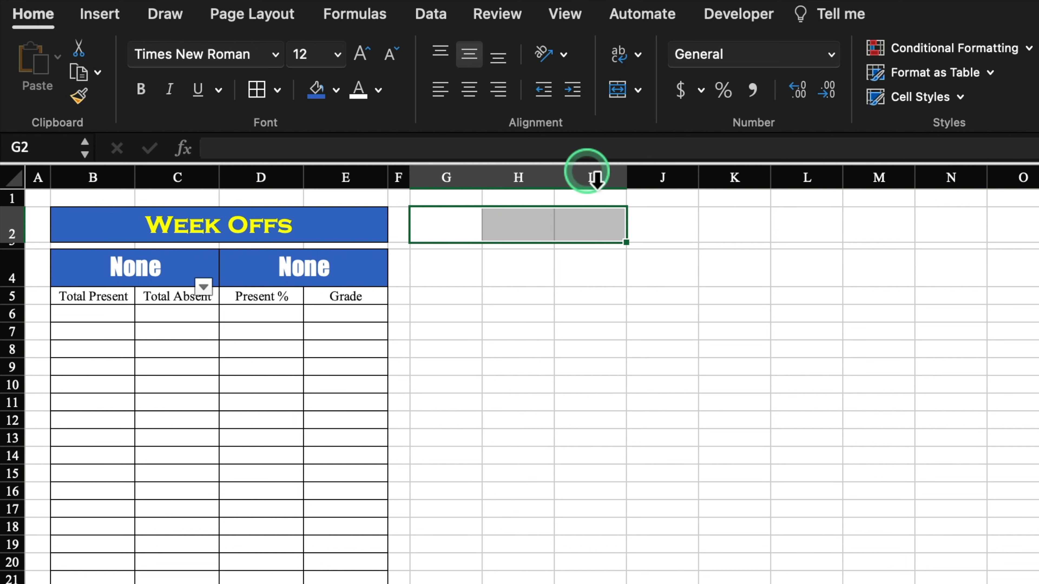
click(611, 106)
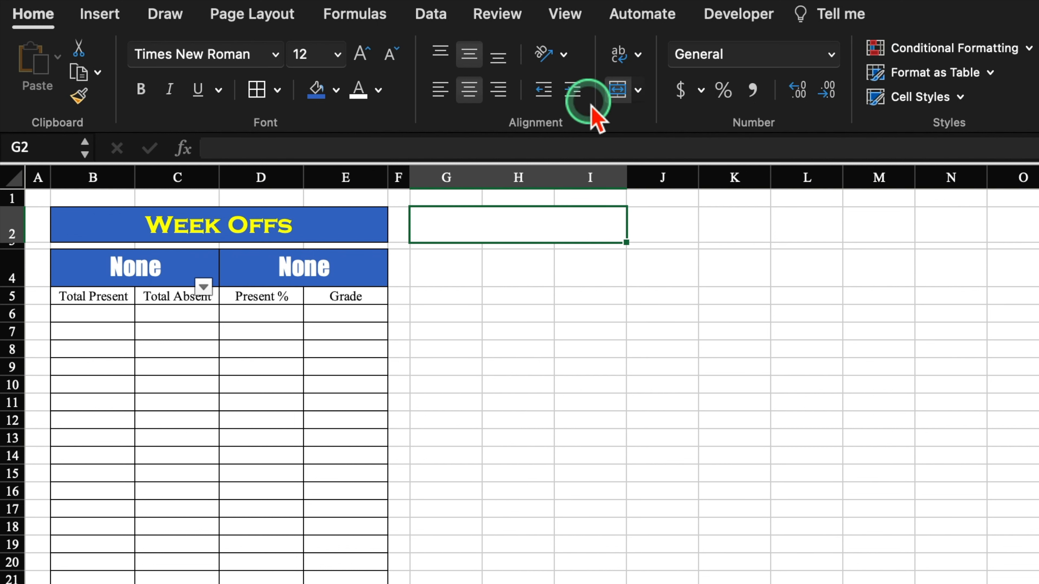
click(317, 89)
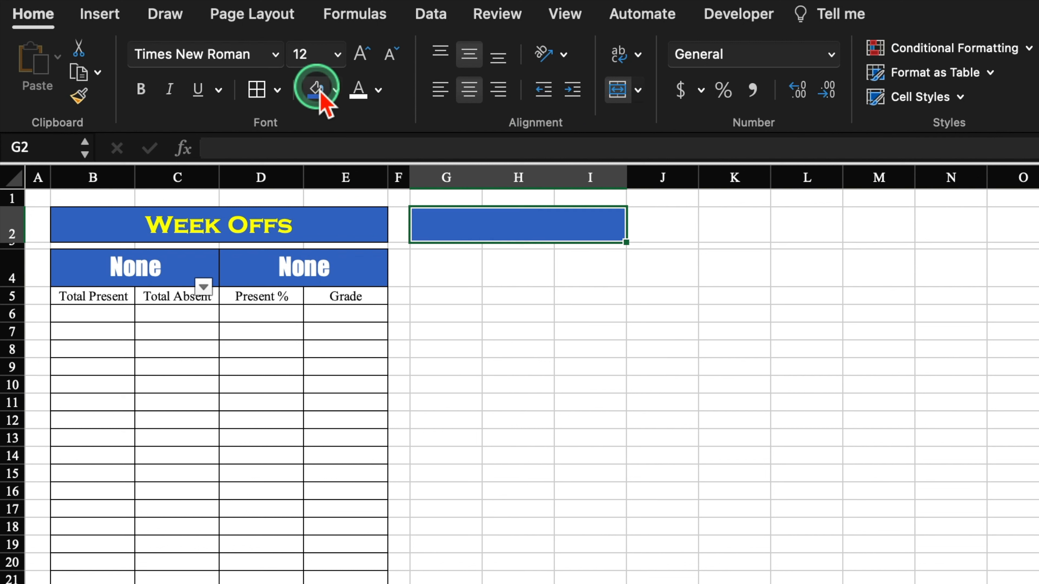
click(359, 91)
click(539, 234)
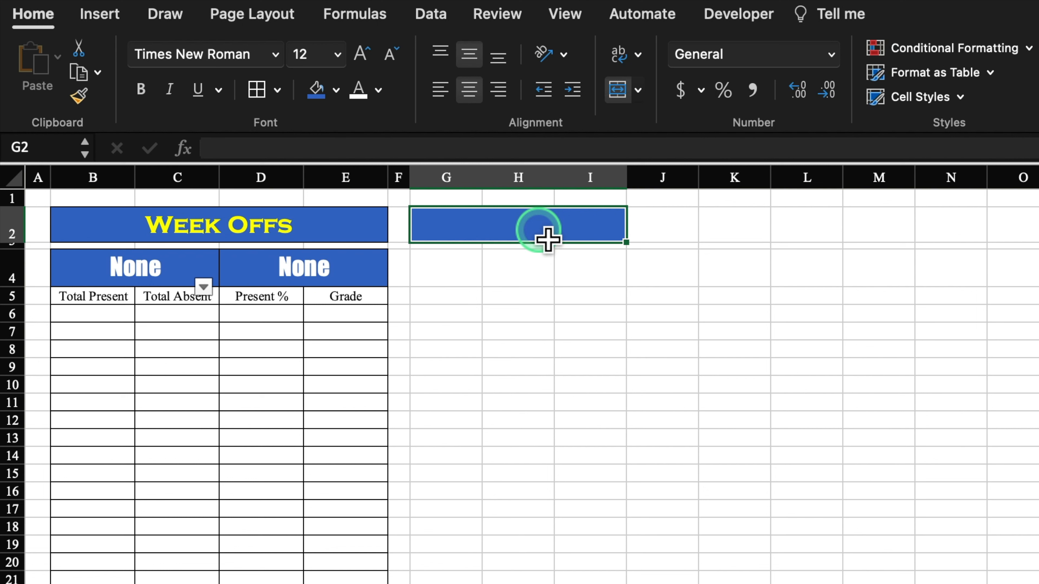
Enter Select Month & Year in the merged cell G2 and widen columns G to I to nearly double
text(Select Month & Year)
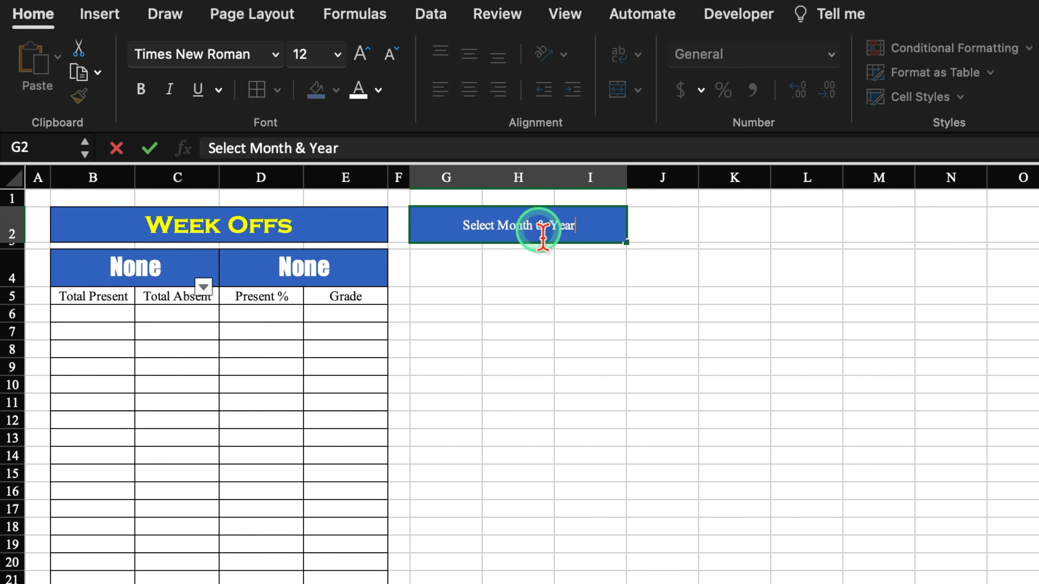
click(564, 267)
drag(457, 174, 682, 182)
click(668, 234)
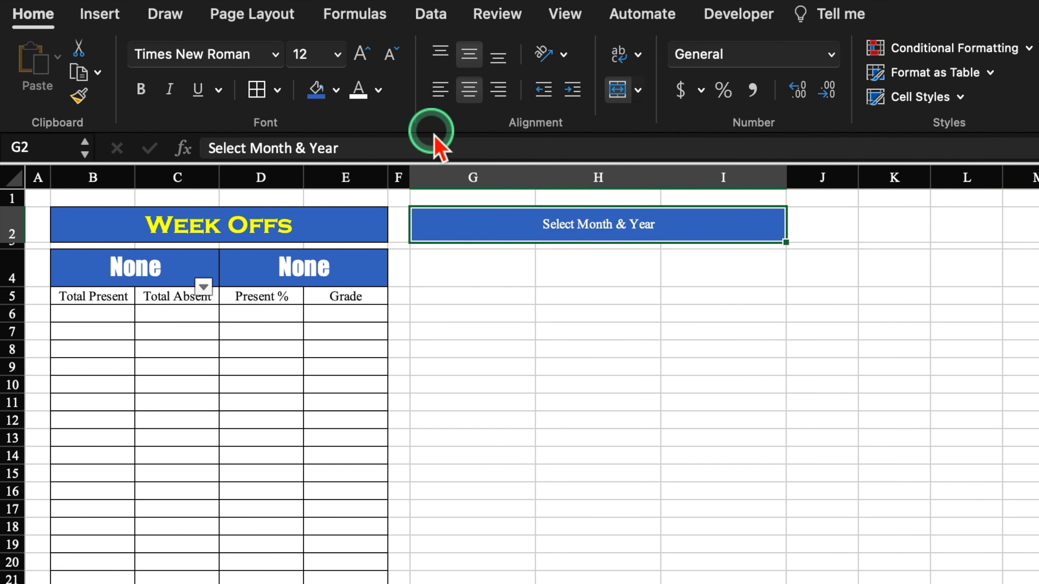
Set the Select Month & Year title in the Impact font and enlarge its text by several size steps
click(275, 54)
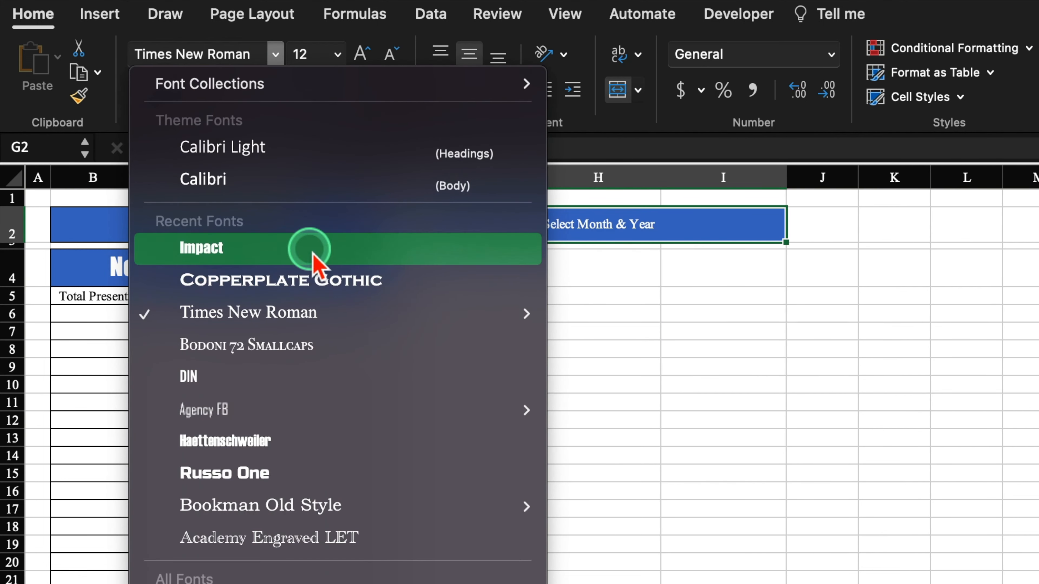
click(313, 248)
click(360, 52)
click(360, 53)
click(360, 52)
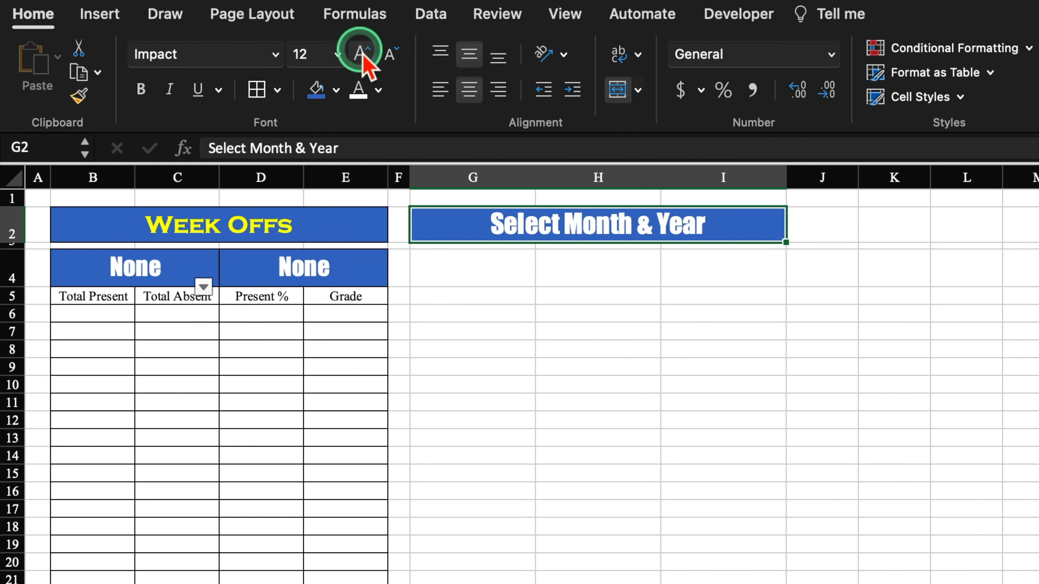
click(566, 405)
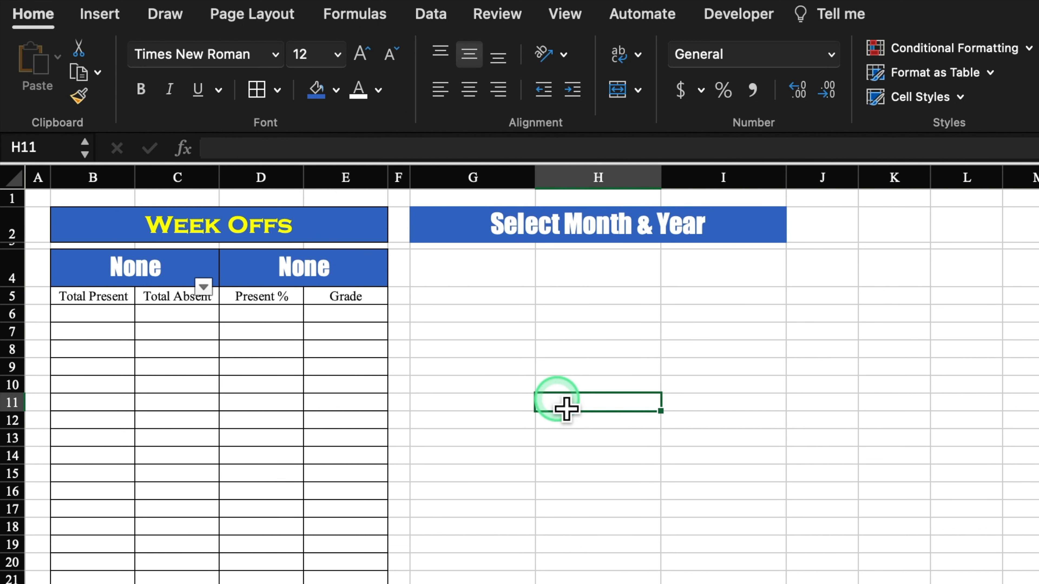
Add list data validation to G4 using the months in 'Setting Sheet'!$C$3:$C$14 as the source
click(498, 285)
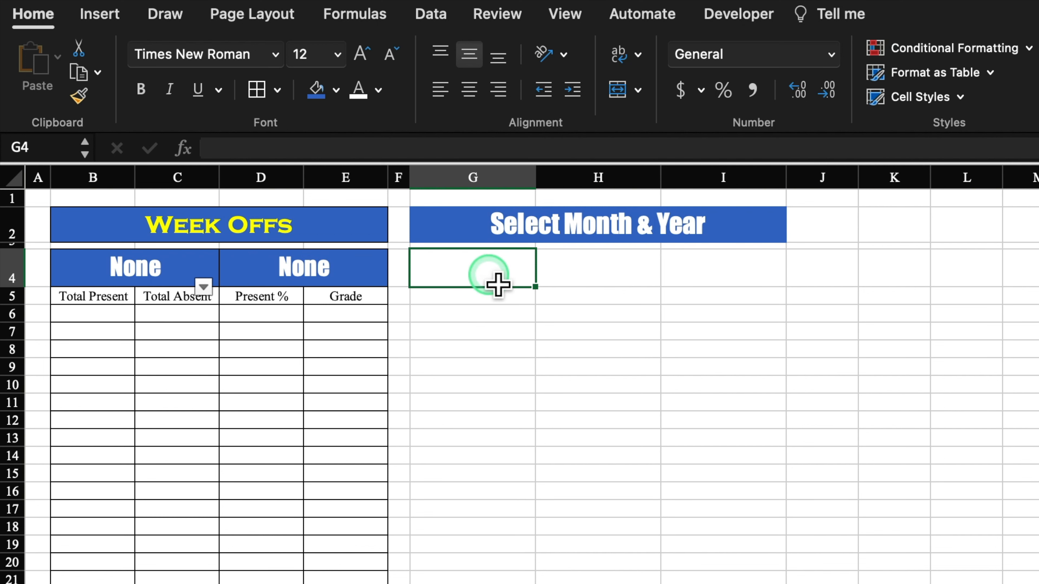
click(434, 14)
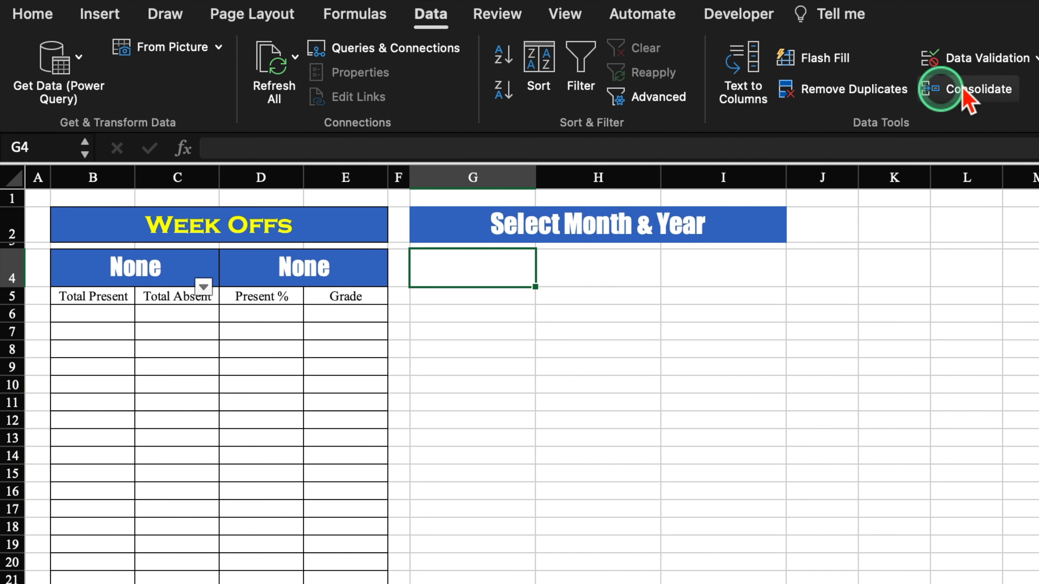
click(998, 61)
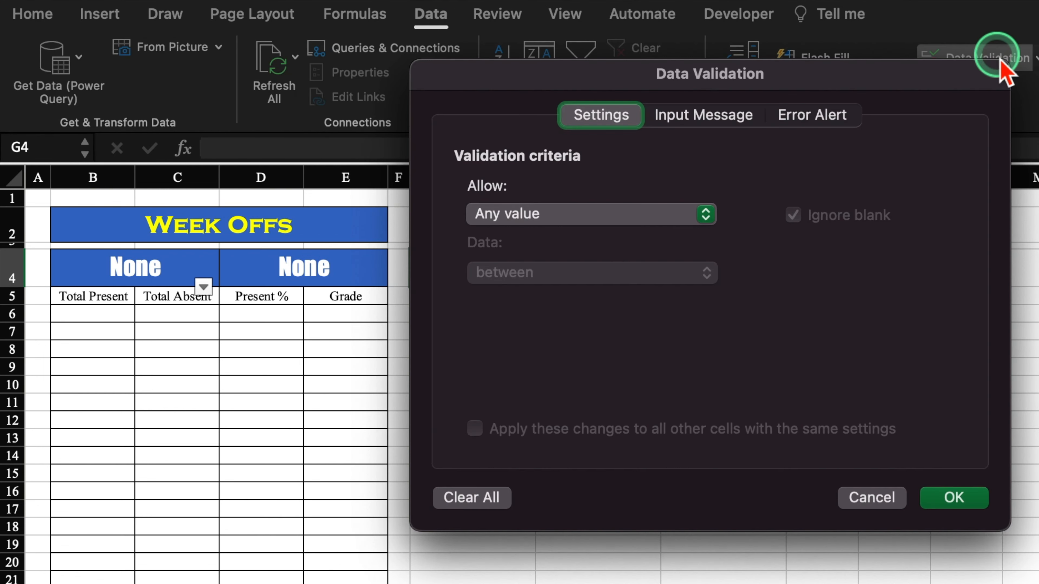
click(715, 219)
click(560, 295)
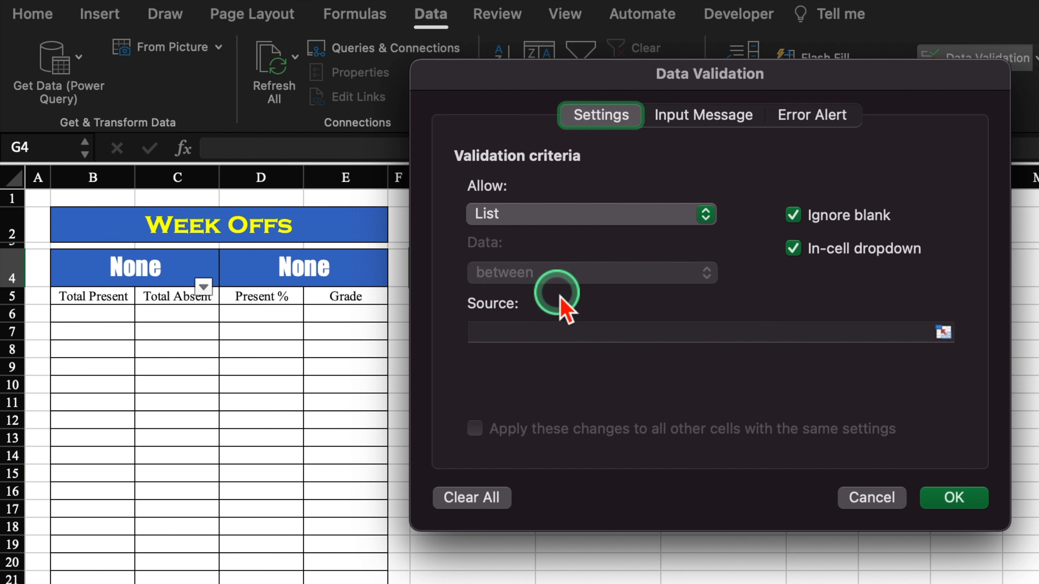
click(828, 328)
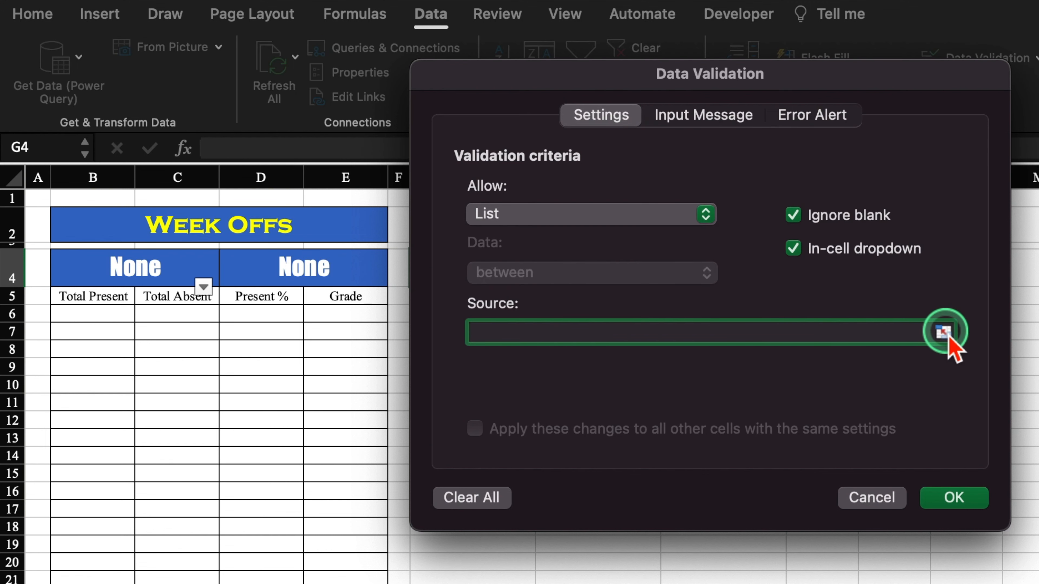
click(945, 332)
click(434, 583)
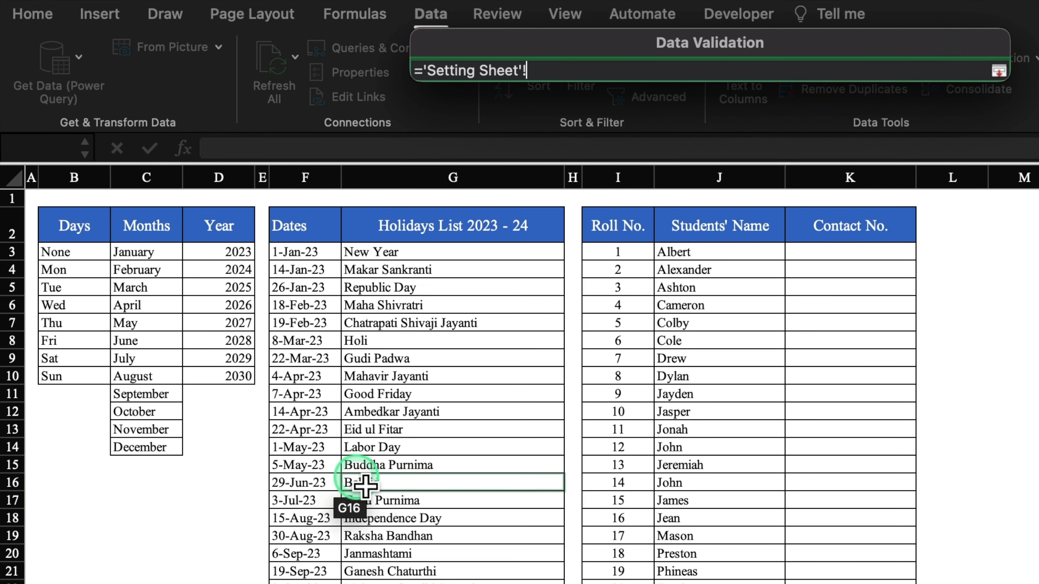
click(161, 263)
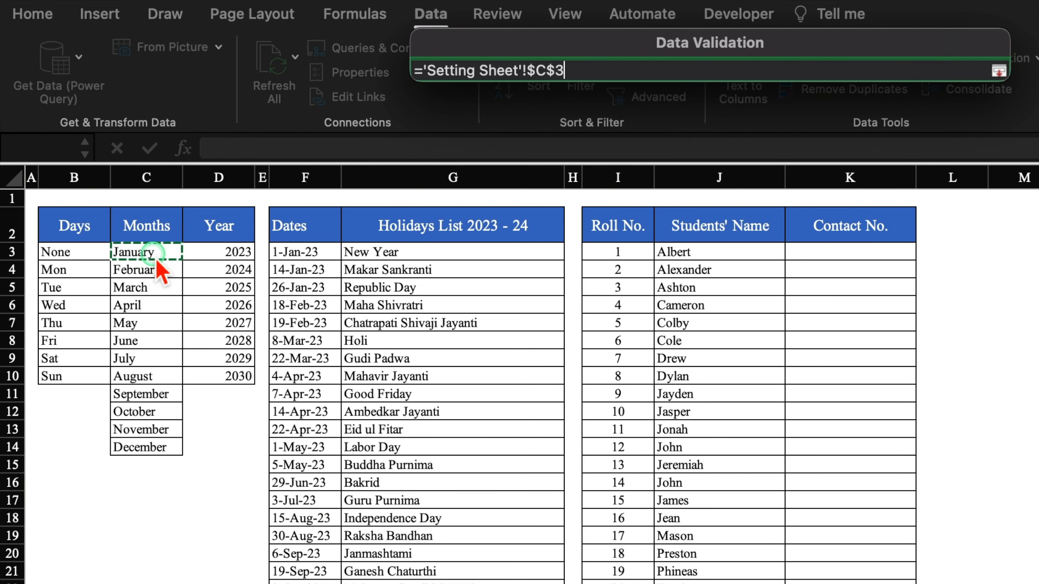
drag(157, 268, 163, 449)
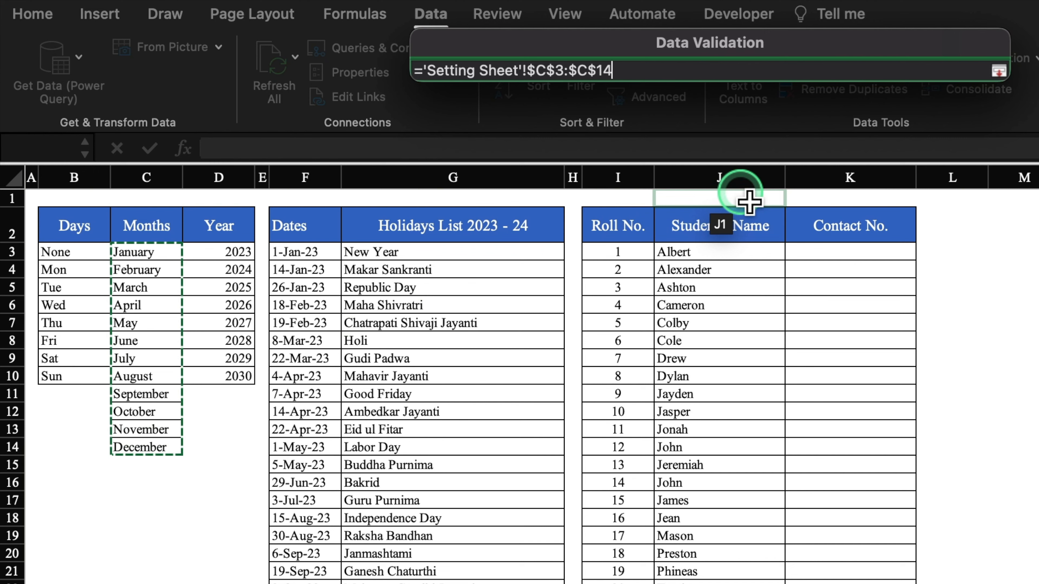
click(999, 71)
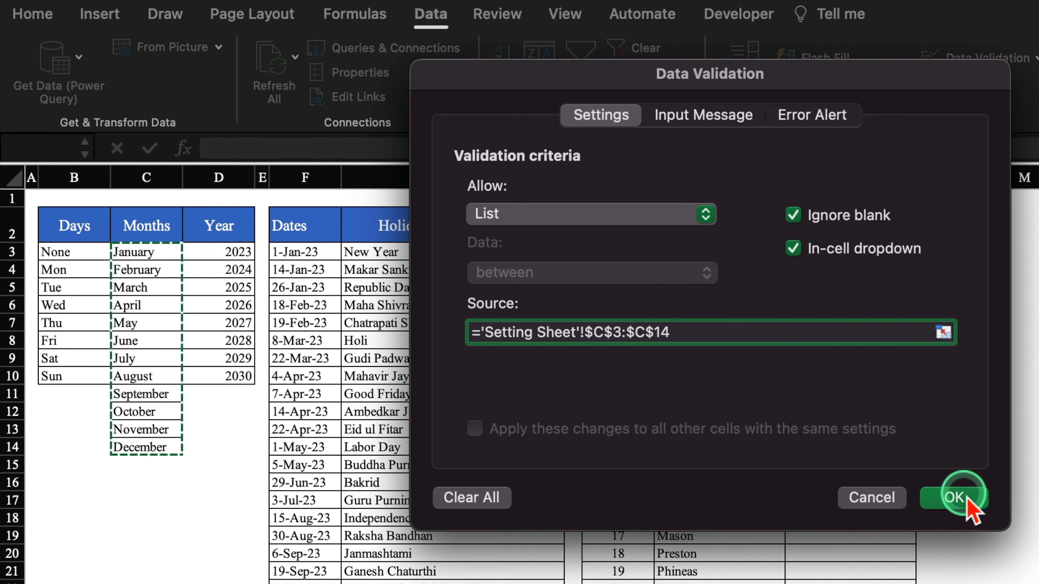
click(954, 497)
Choose January from the dropdown list in G4 and merge and center G4:H4
click(544, 276)
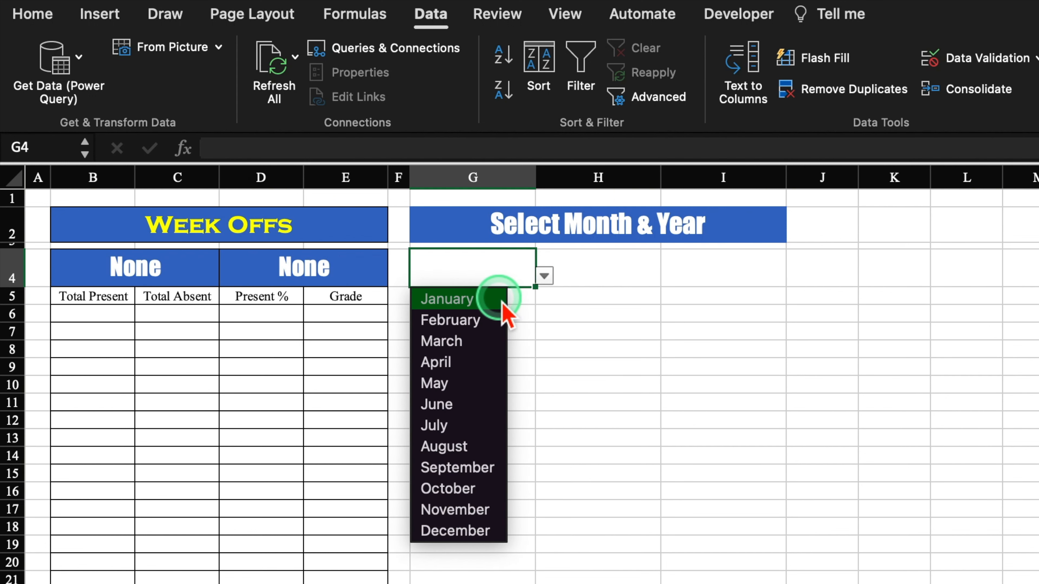
click(491, 299)
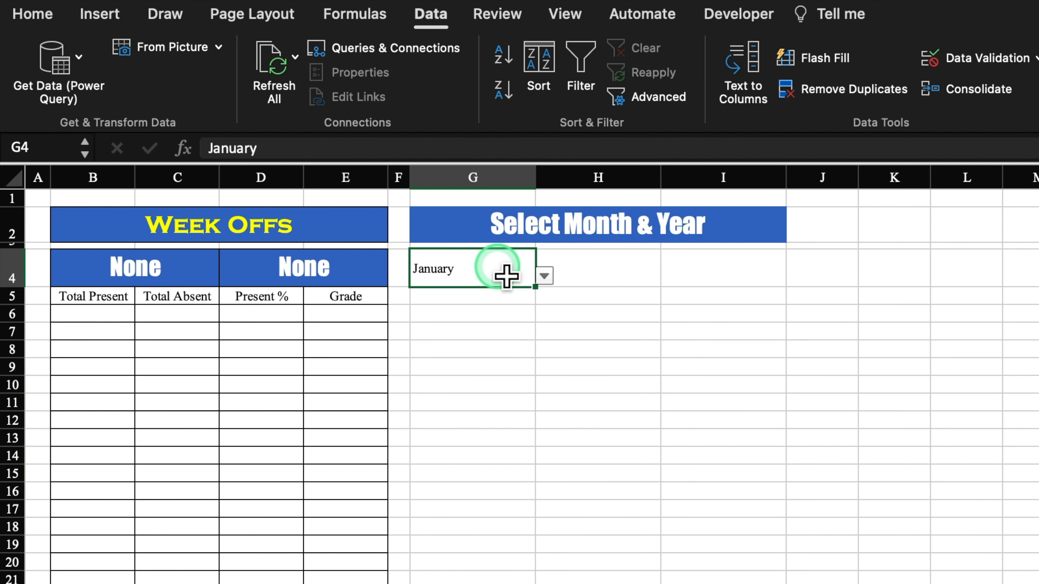
drag(555, 276, 577, 274)
click(24, 18)
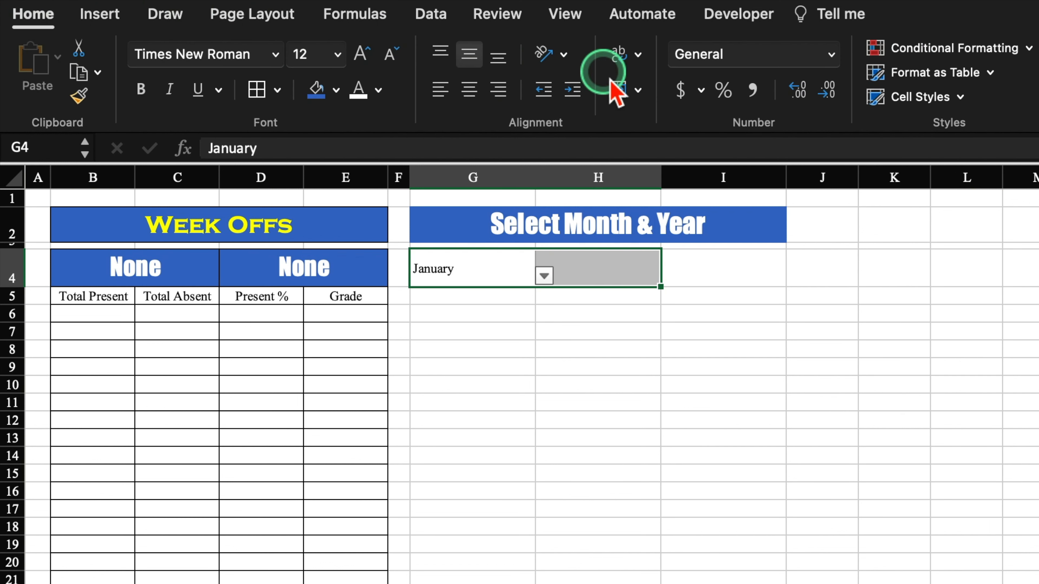
click(618, 90)
Fill the merged month cell G4 with orange and set its text to Impact, size 20
click(337, 90)
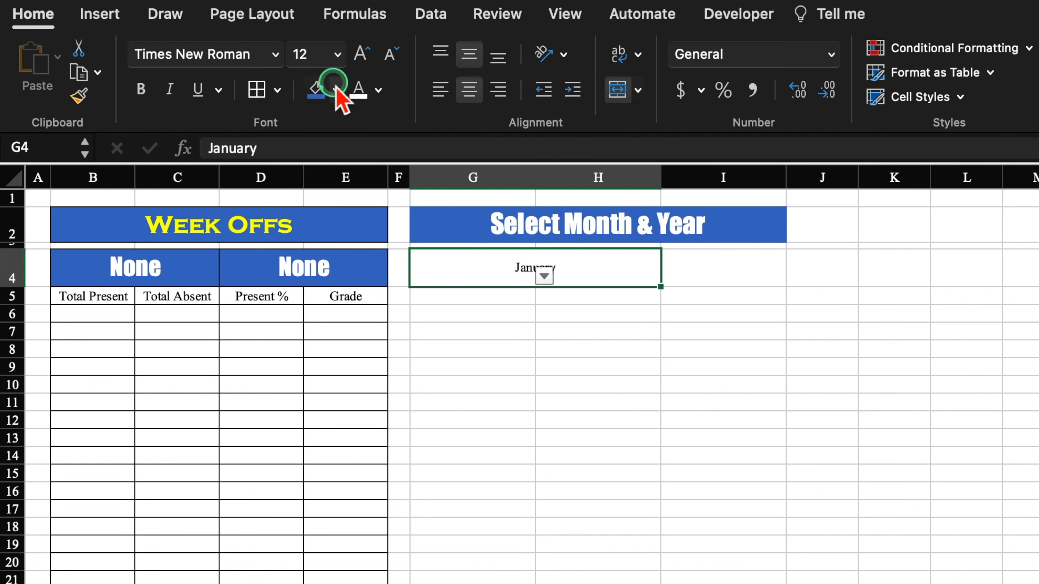
click(361, 339)
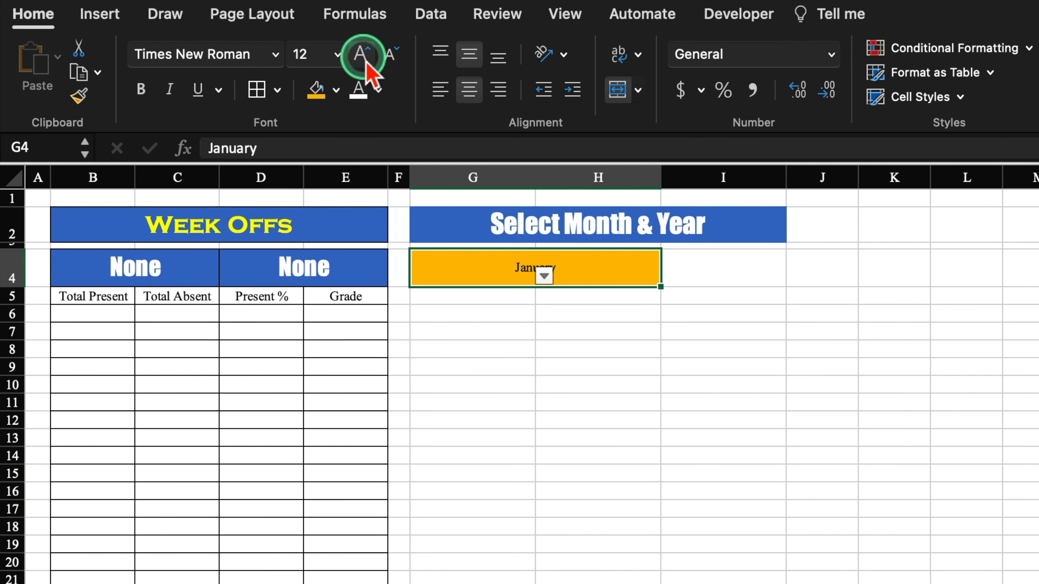
click(359, 54)
click(360, 54)
click(360, 54)
click(360, 54)
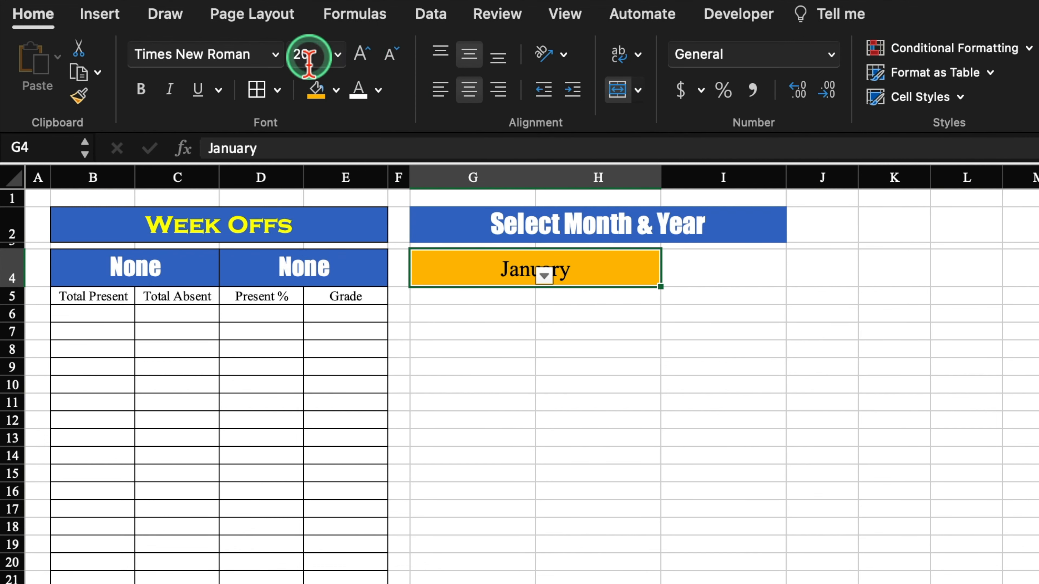
click(275, 55)
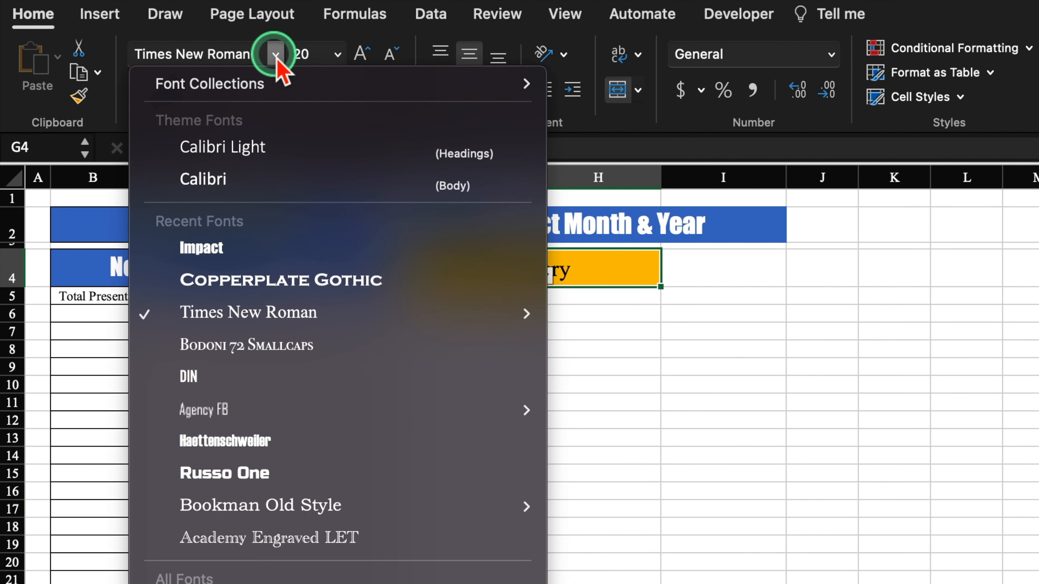
click(284, 261)
click(725, 274)
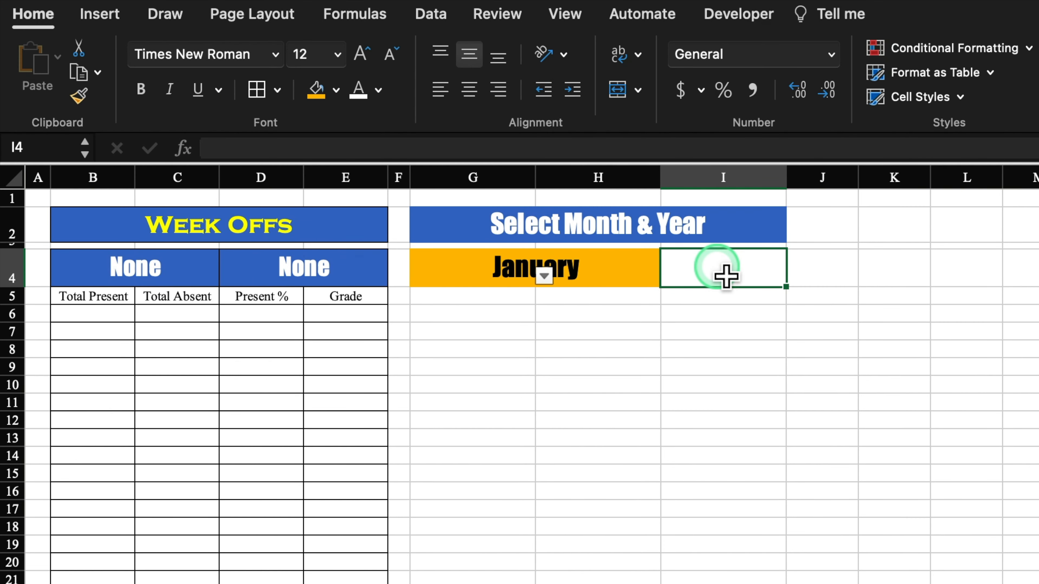
Add list data validation to I4 using the years in 'Setting Sheet'!$D$3:$D$10 as the source and choose 2023 from its dropdown
click(439, 21)
click(990, 60)
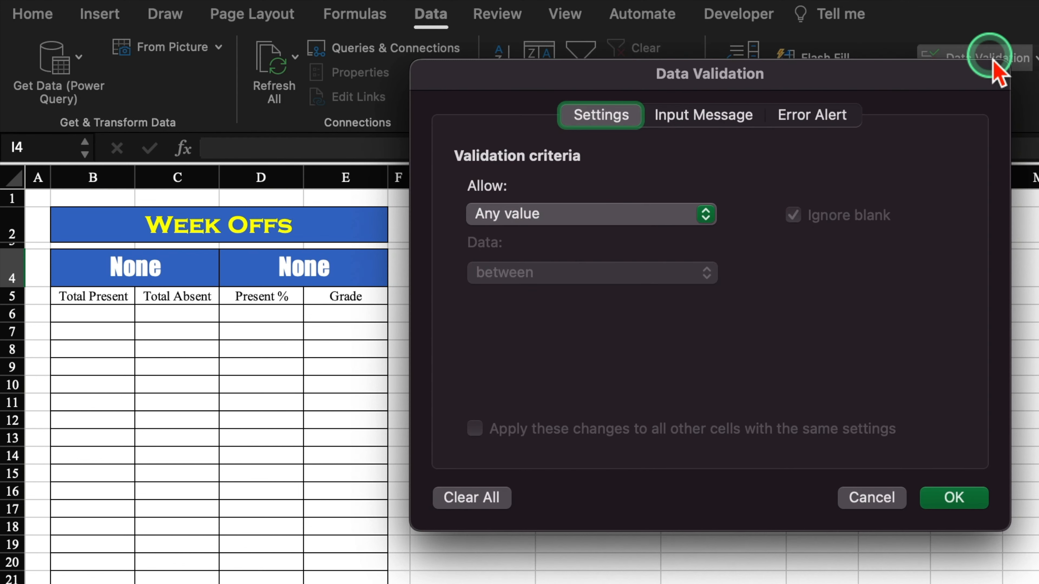
click(702, 208)
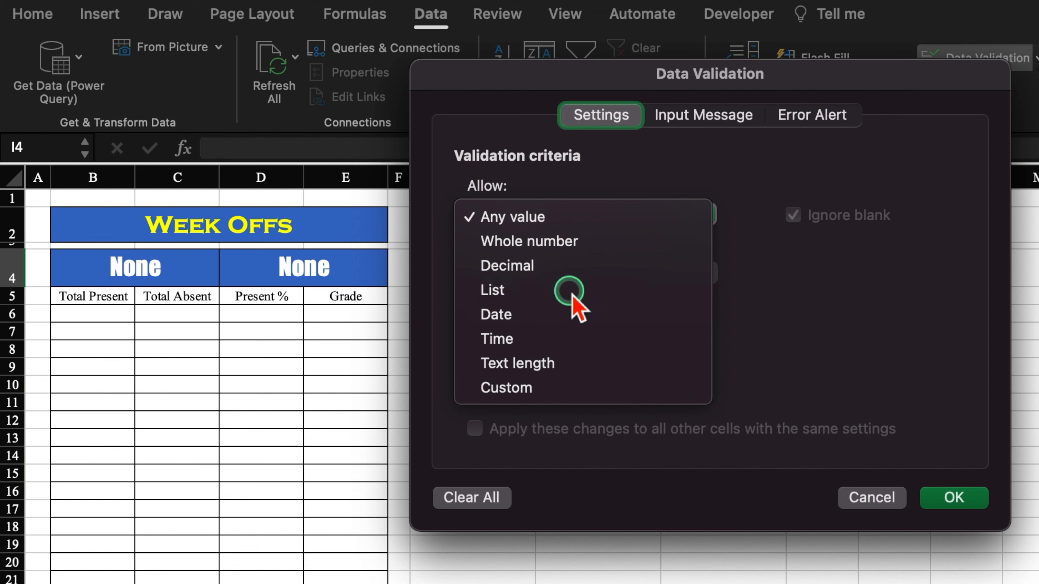
click(572, 296)
click(633, 332)
click(943, 332)
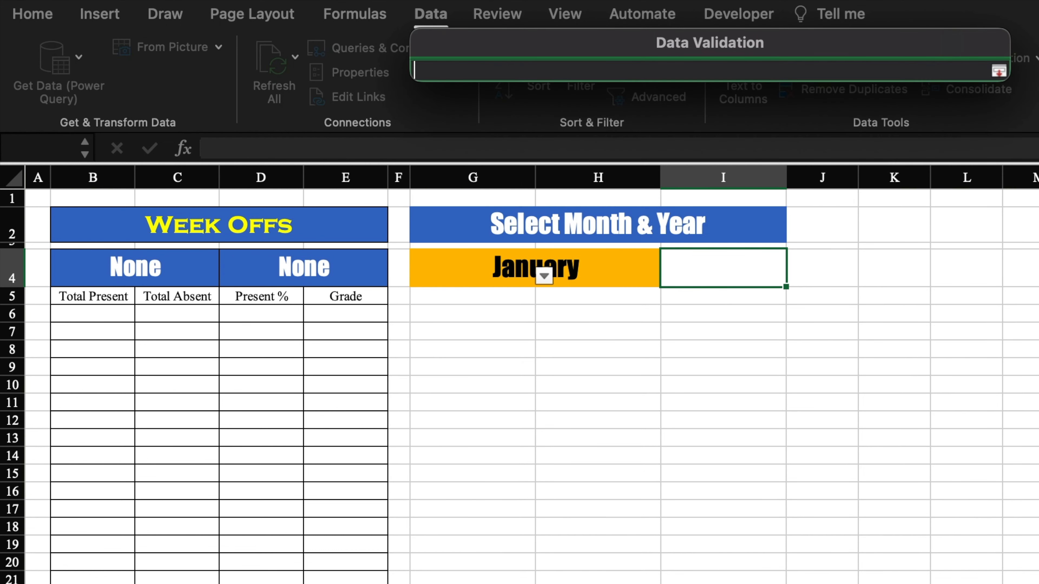
key(ctrl+Page_Up)
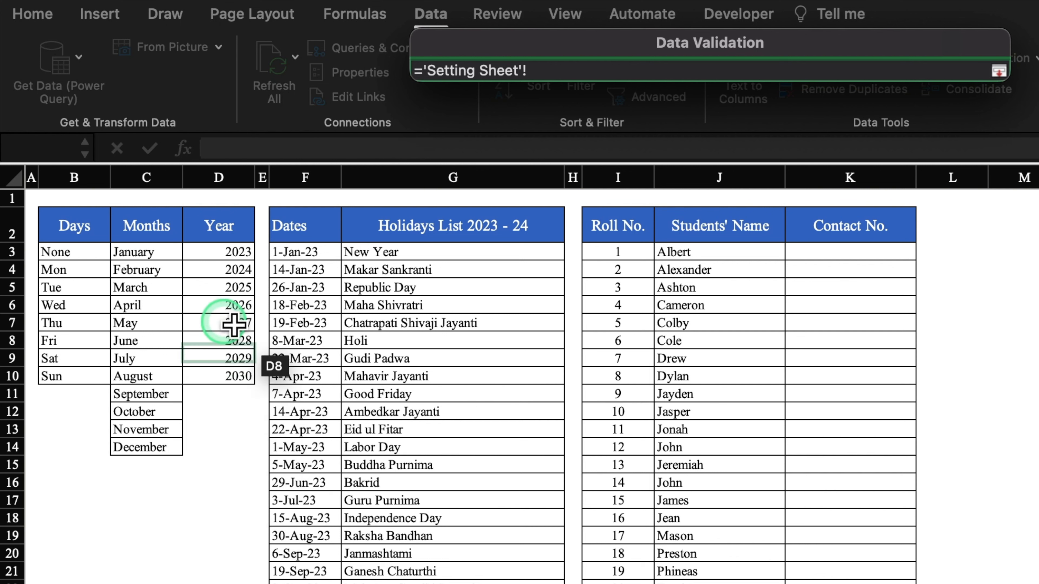
click(226, 255)
drag(235, 264, 234, 380)
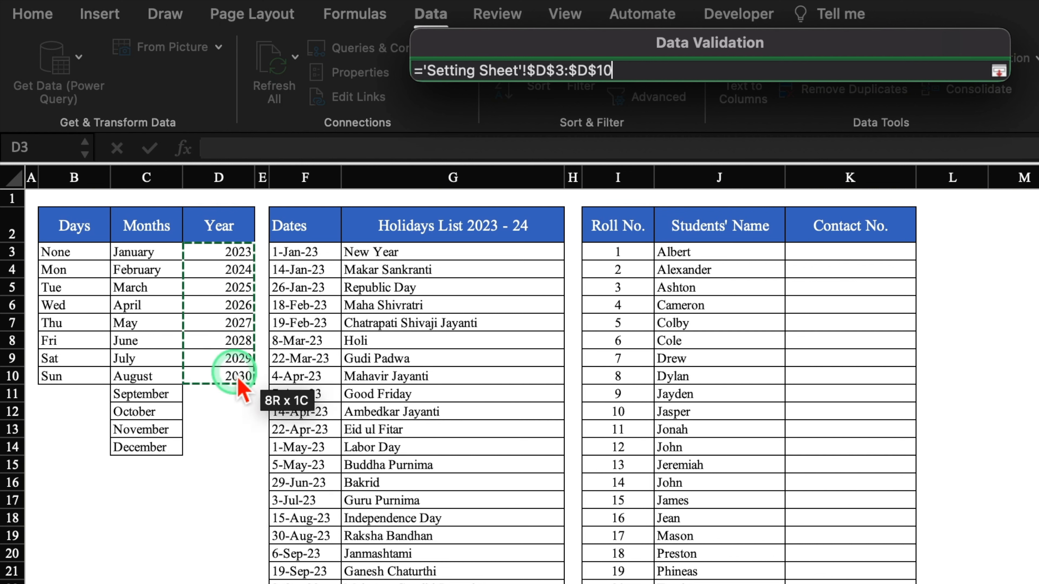
click(998, 70)
click(953, 498)
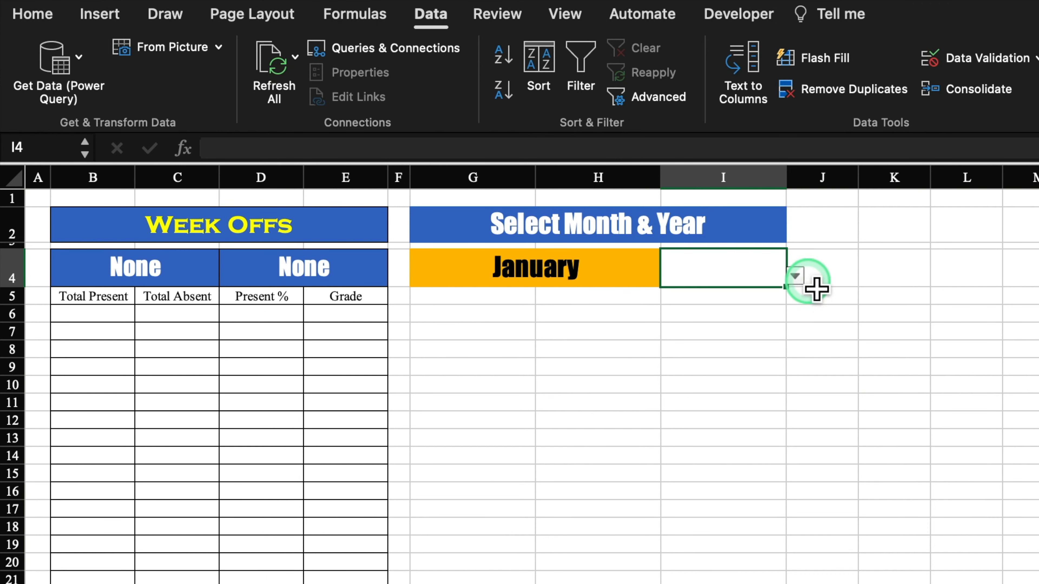
click(796, 275)
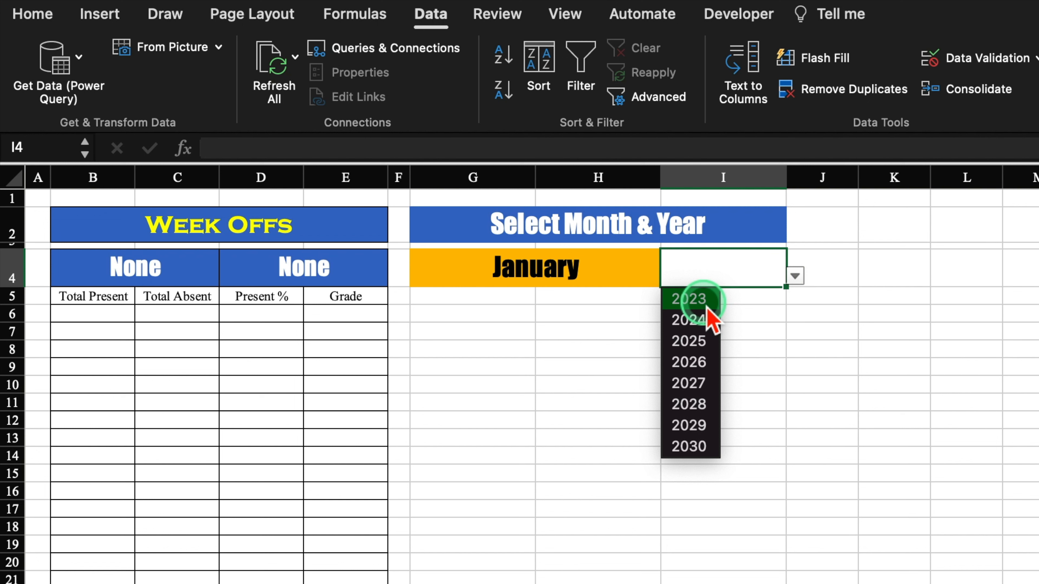
click(692, 299)
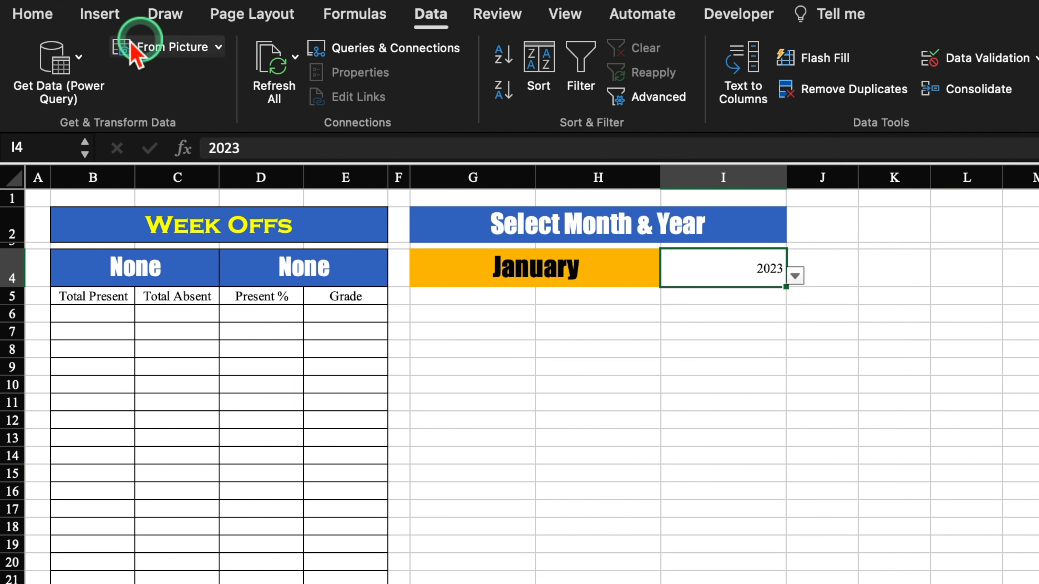
Center the year in I4, fill the cell with orange and set its text to Impact, size 20
click(43, 21)
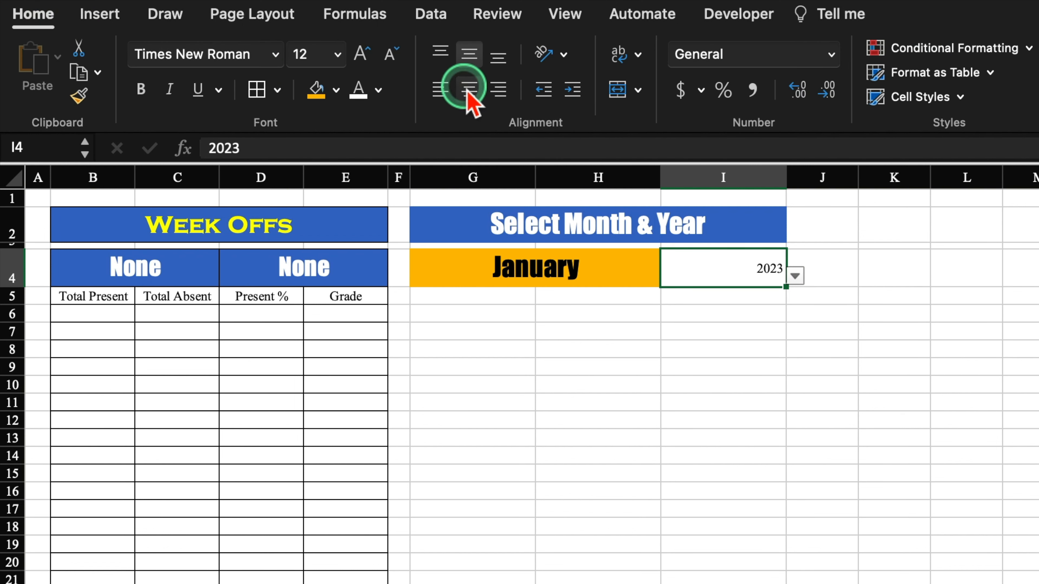
click(316, 89)
click(358, 54)
click(358, 54)
click(358, 54)
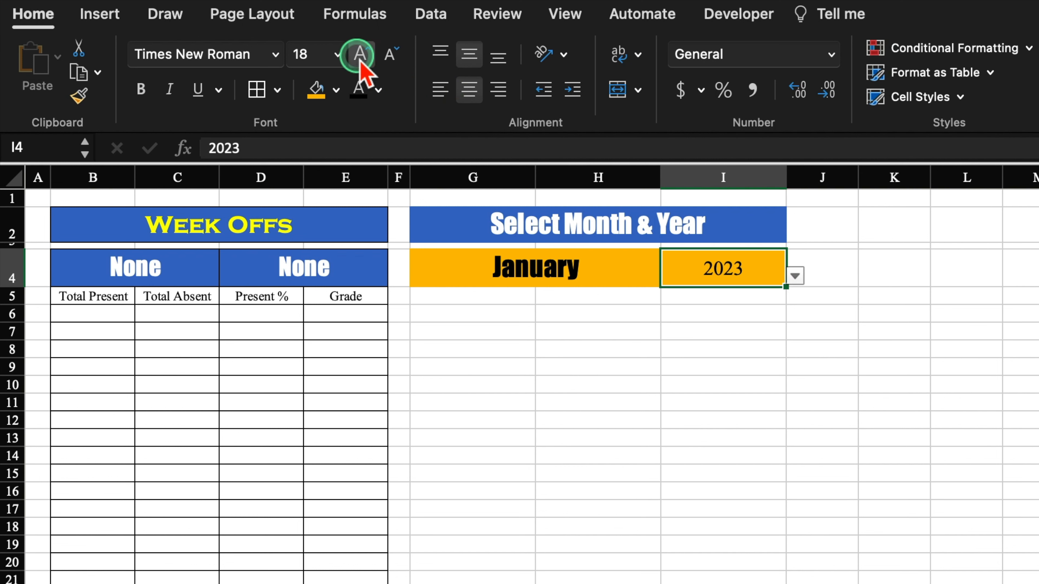
click(358, 54)
click(275, 55)
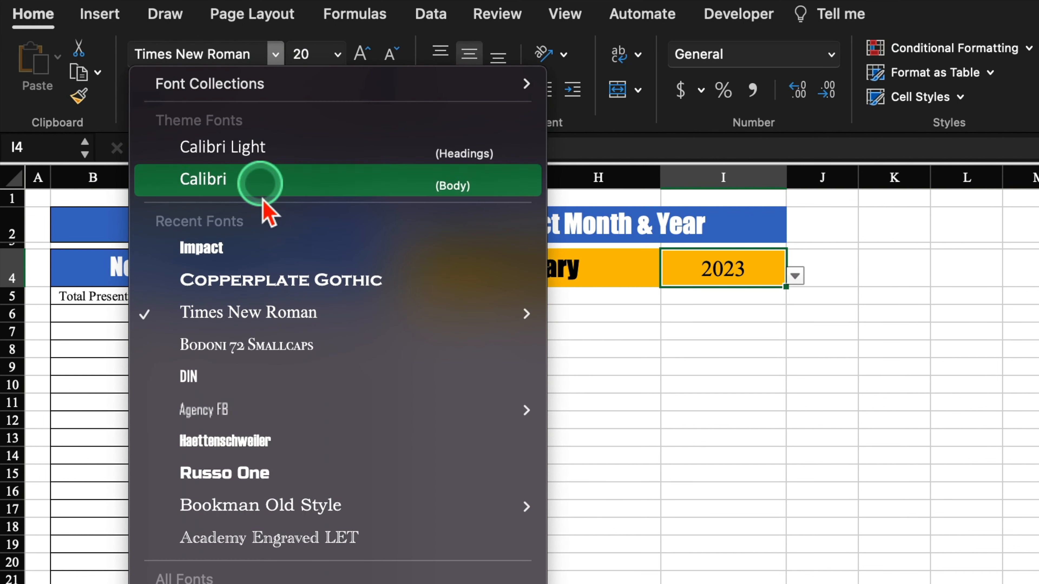
click(268, 246)
Apply all borders to the table area G4:I26 below the Select Month & Year title
mouse_move(450, 268)
mouse_down()
mouse_move(739, 318)
mouse_move(739, 583)
mouse_up()
click(257, 88)
click(925, 310)
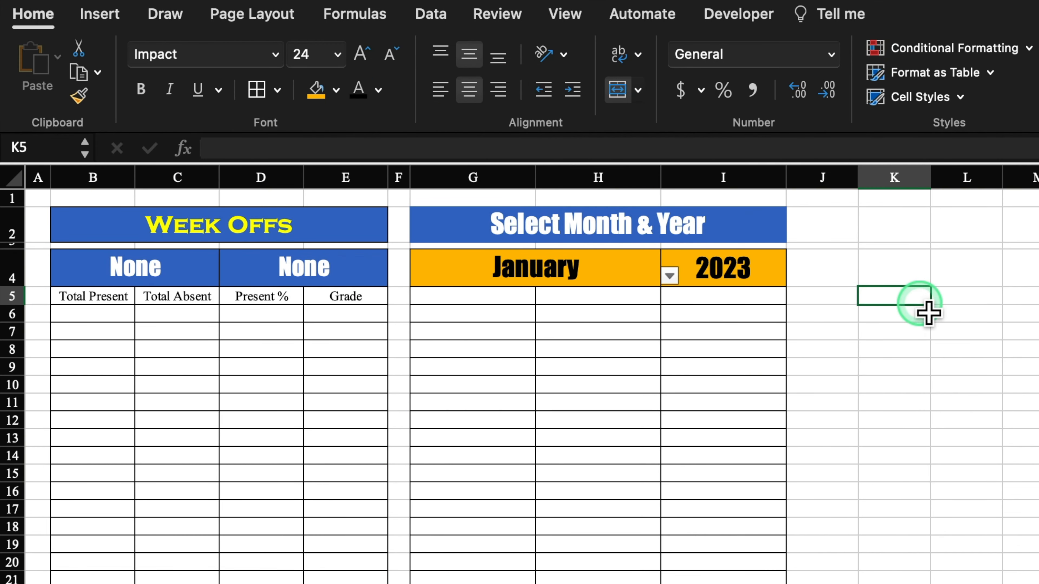
Enter the headers Roll No., Name and Contact No. in cells G5, H5 and I5
click(528, 303)
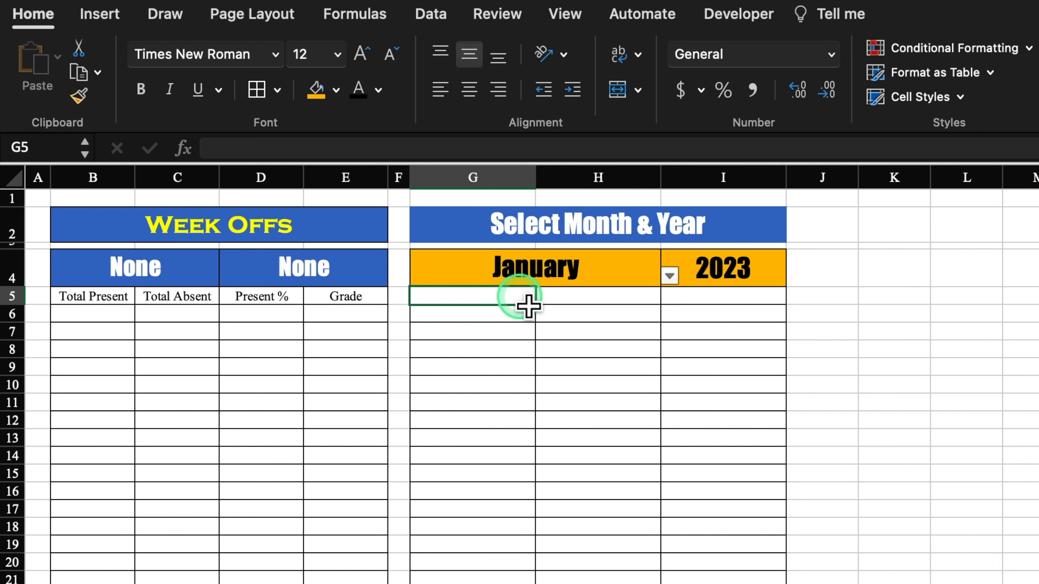
text(Roll No.)
key(Tab)
text(Name)
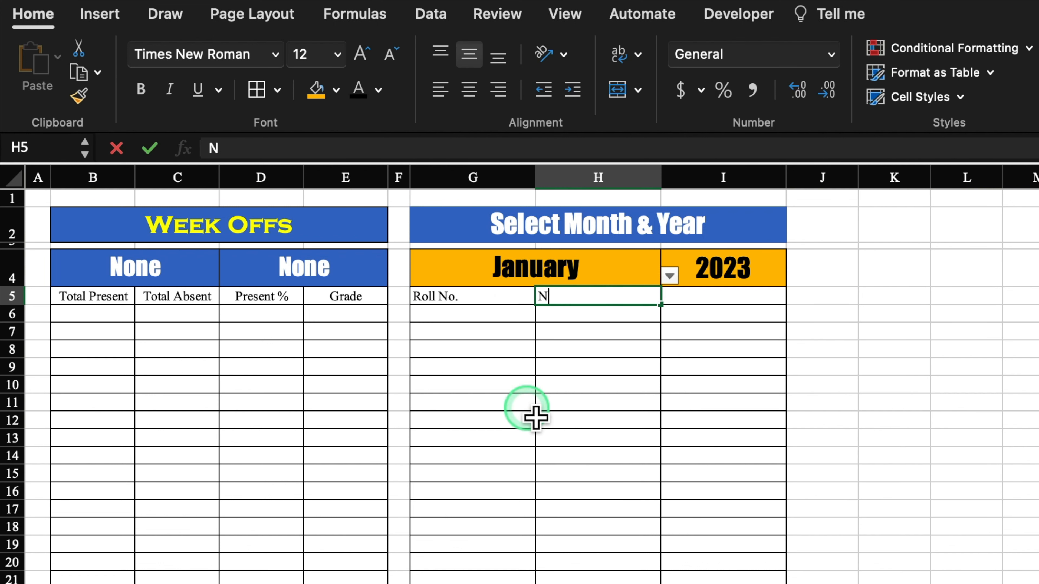
key(Tab)
text(Contact No)
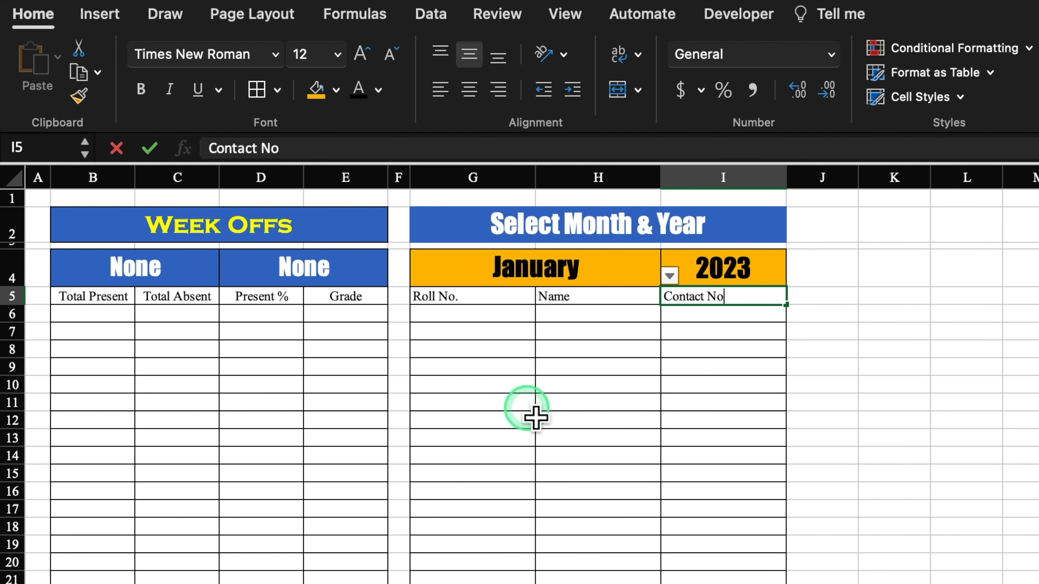
text(.)
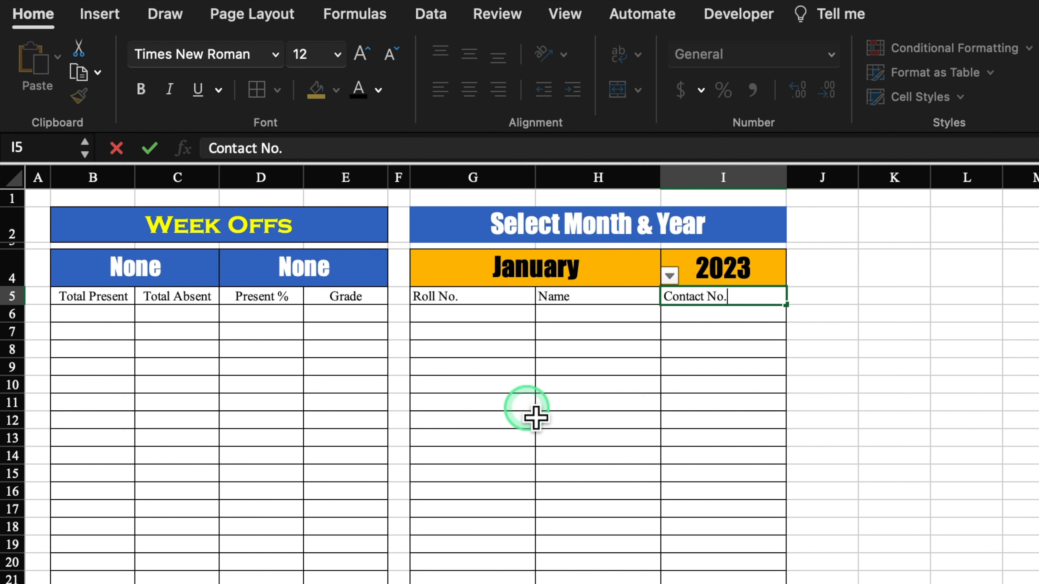
click(527, 409)
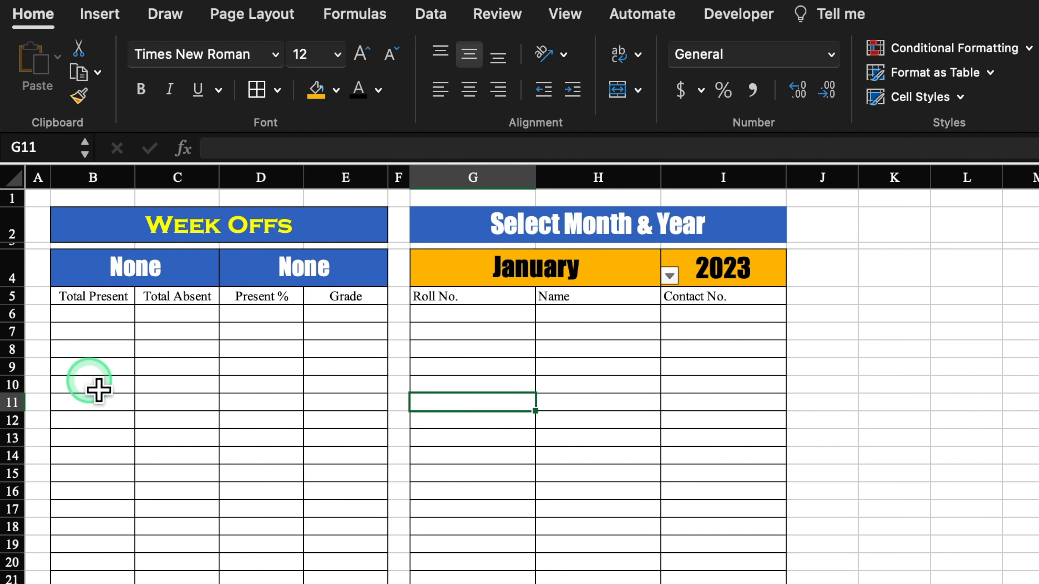
Center the contents of the whole header row 5 horizontally
click(16, 302)
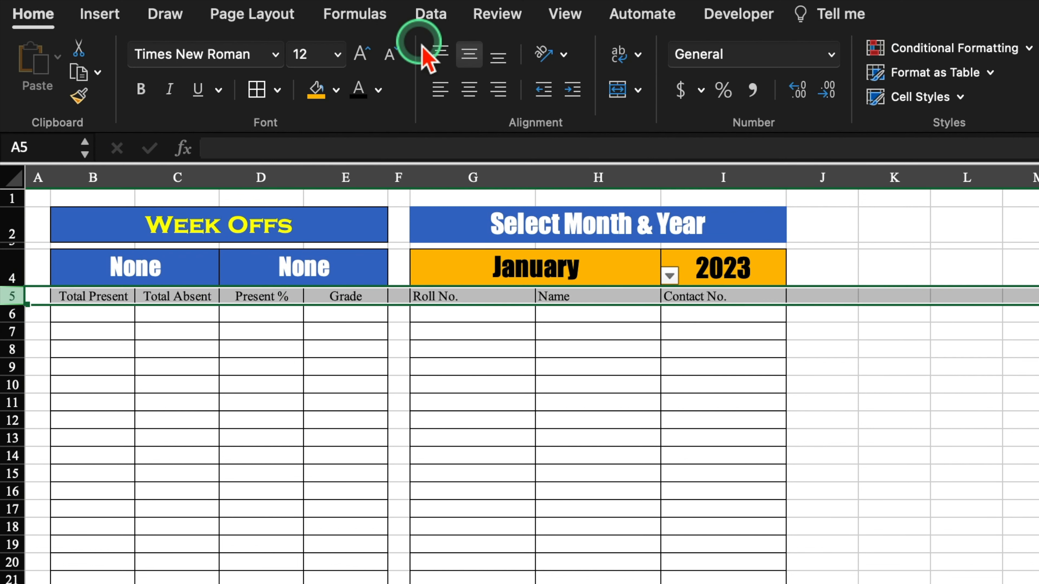
click(468, 89)
click(470, 403)
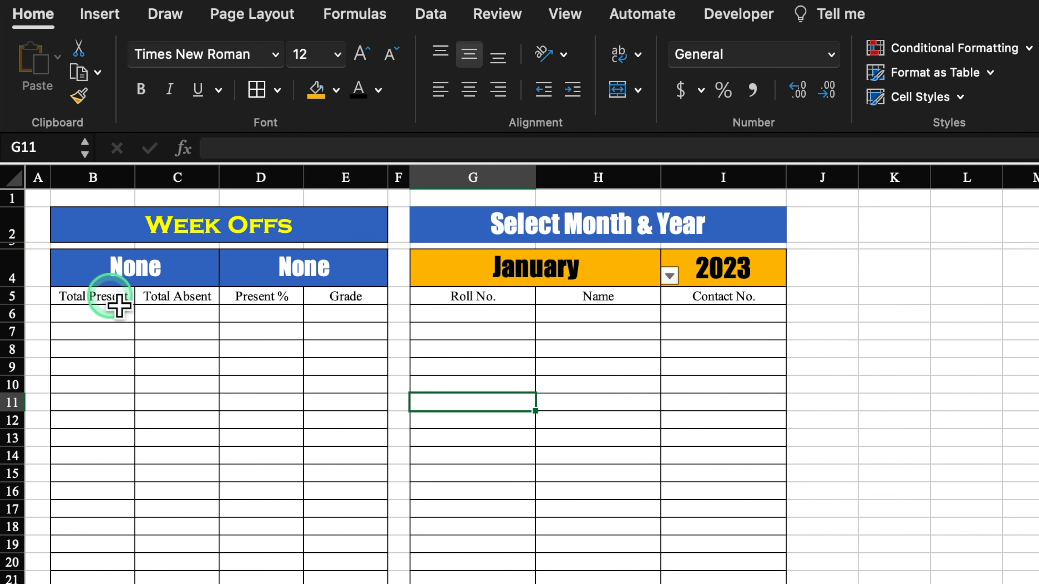
Merge and center each of the Total Present, Total Absent, Present % and Grade headers across rows 5 and 6
drag(118, 306, 116, 314)
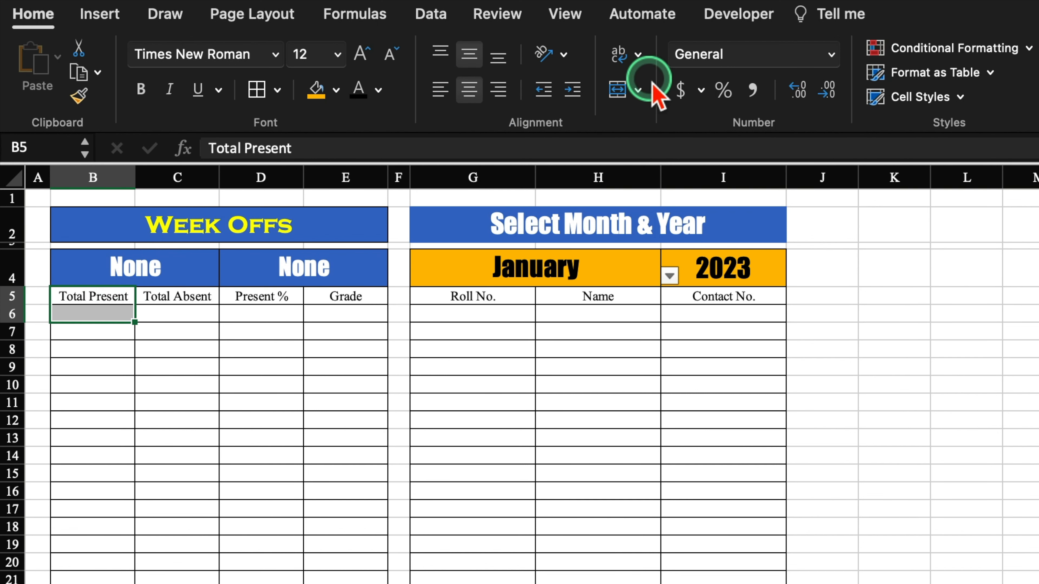
click(626, 89)
drag(176, 298, 176, 313)
click(622, 89)
drag(294, 301, 290, 318)
click(622, 89)
drag(360, 299, 362, 318)
click(621, 89)
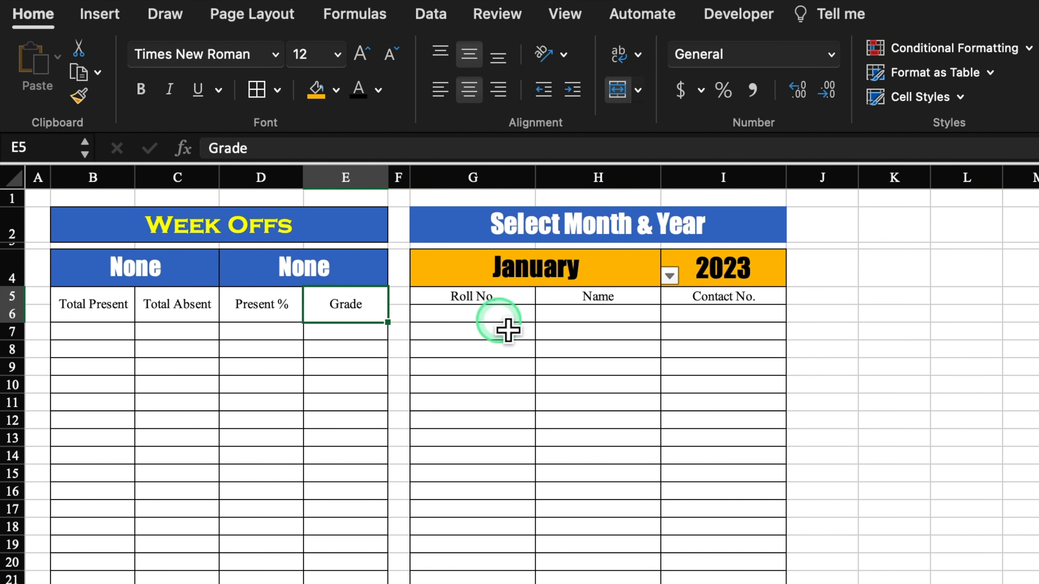
Merge and center each of the Roll No., Name and Contact No. headers across rows 5 and 6
click(480, 302)
drag(492, 315, 492, 317)
click(616, 90)
drag(605, 295, 608, 318)
click(624, 93)
drag(722, 298, 721, 317)
click(622, 92)
click(895, 266)
Fill the merged headers in B5:E6 with blue and set their text color to white
drag(92, 315, 359, 318)
click(336, 89)
click(404, 189)
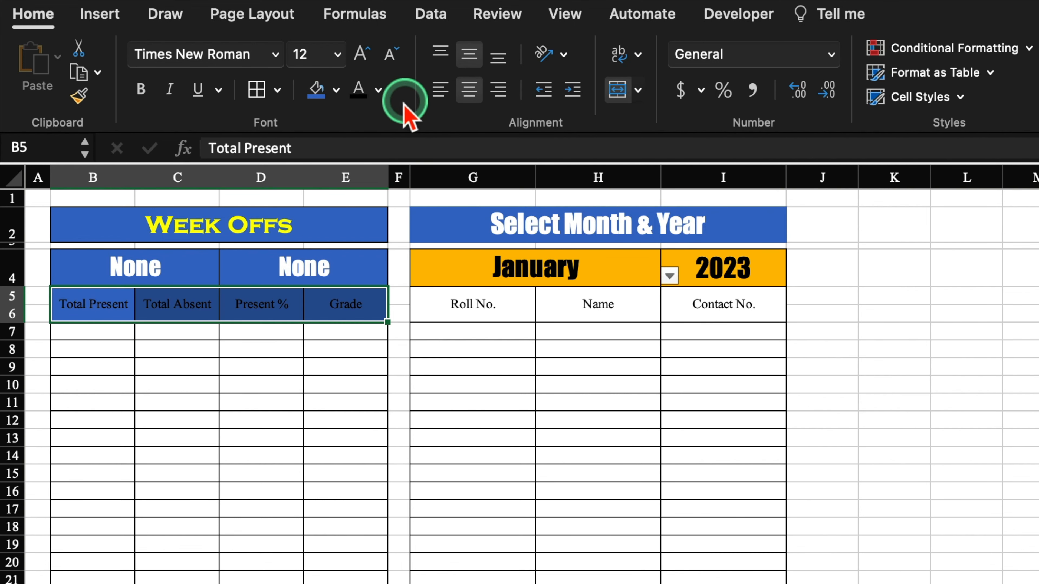
click(378, 91)
click(364, 188)
Apply the same blue fill and white text to the Roll No., Name and Contact No. headers
drag(473, 303, 777, 315)
click(315, 90)
click(364, 96)
click(977, 407)
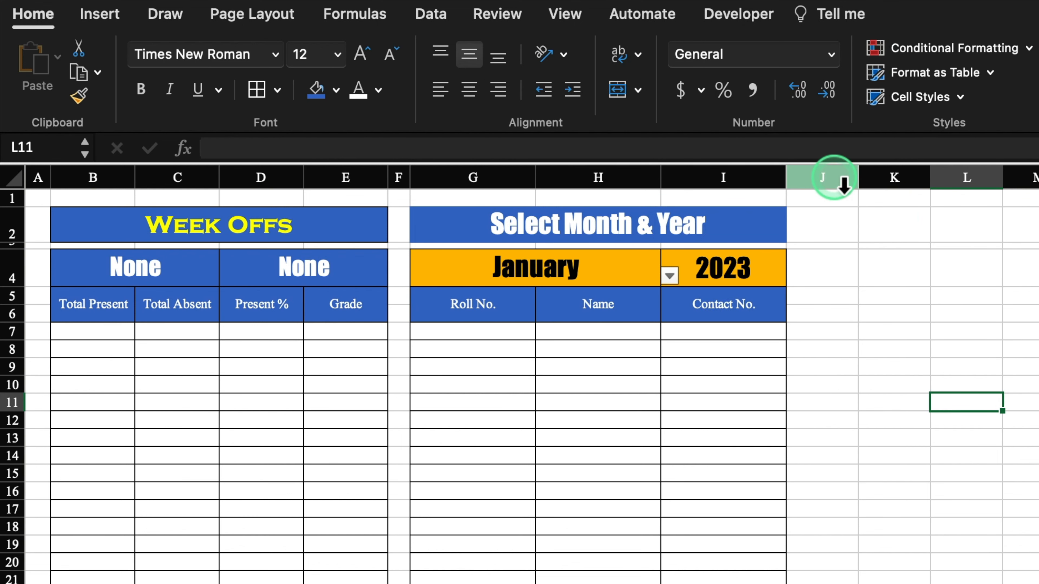
Narrow column J into a thin spacer column beside the Contact No. column
click(843, 184)
drag(858, 182, 817, 193)
Enter 1 in K6, center it and fill the series across row 6 up to 31 in AO6
click(861, 324)
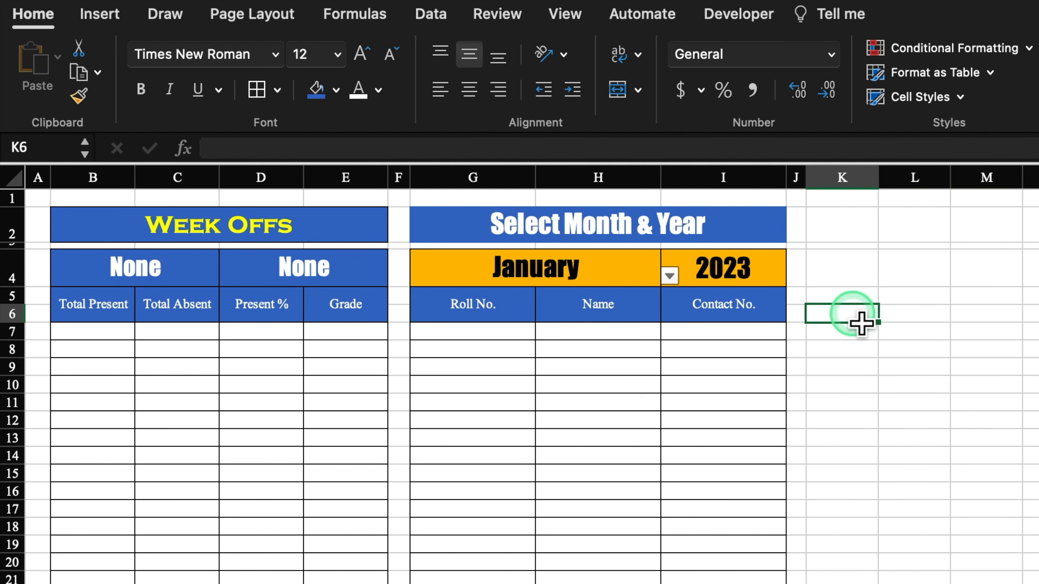
text(1)
click(888, 369)
click(851, 311)
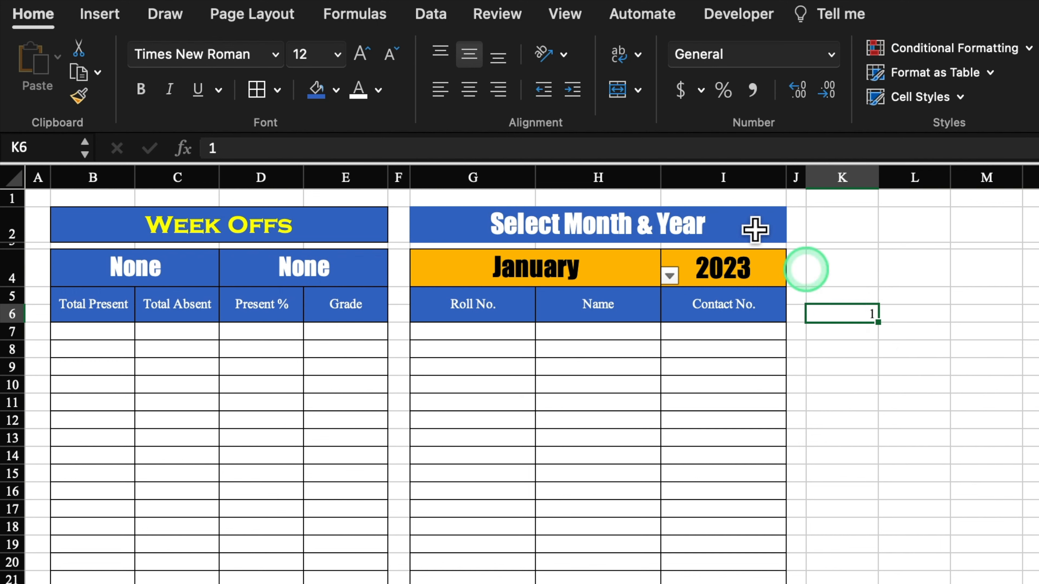
click(469, 90)
drag(878, 322, 1035, 323)
scroll(531, 368, left, 8)
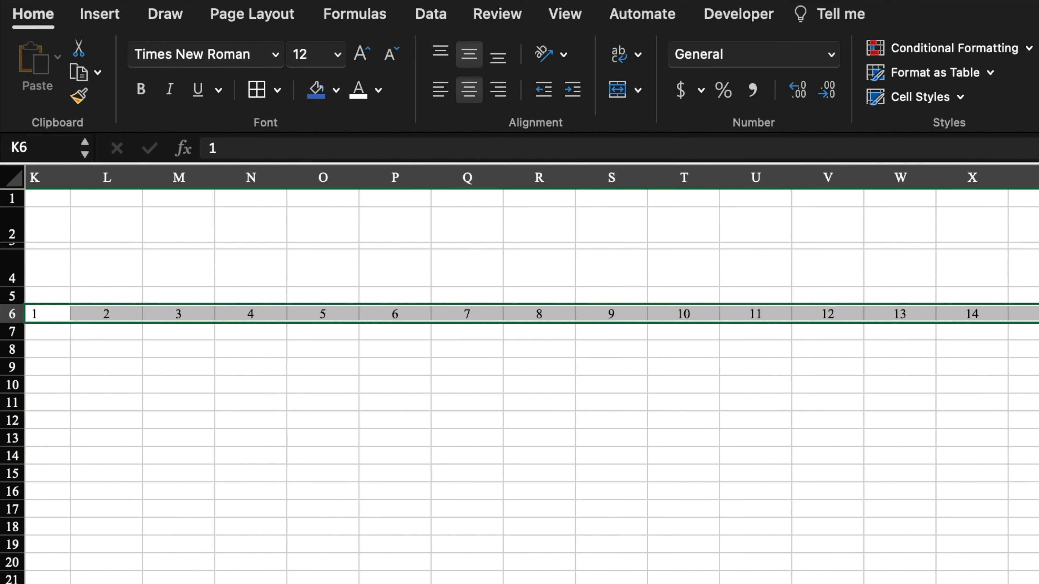
scroll(532, 380, right, 8)
scroll(531, 381, right, 8)
drag(998, 178, 1037, 178)
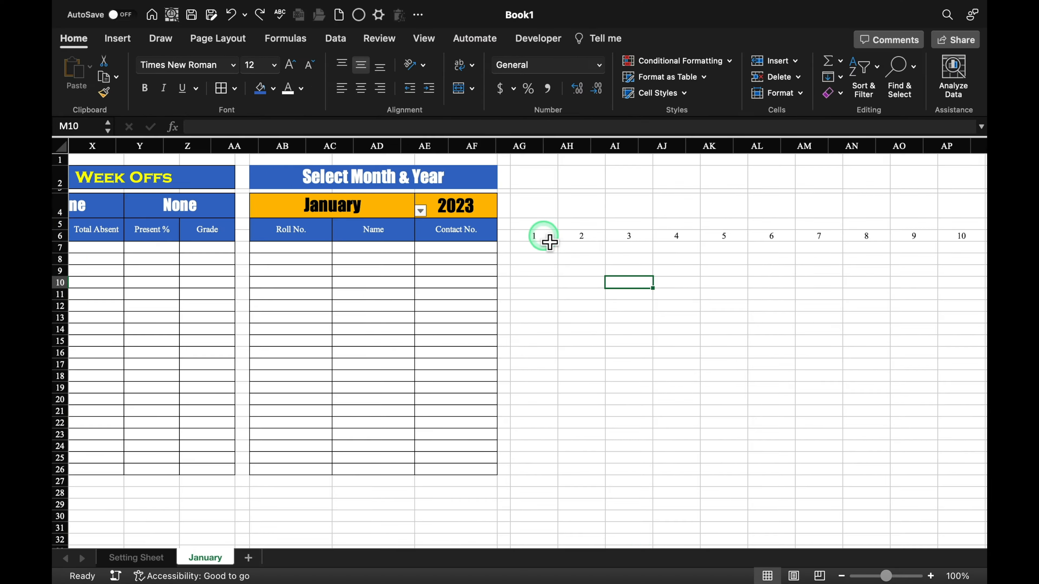
Apply all borders to the daily attendance grid K6:AO29
drag(561, 316, 1038, 318)
drag(981, 237, 915, 507)
click(221, 88)
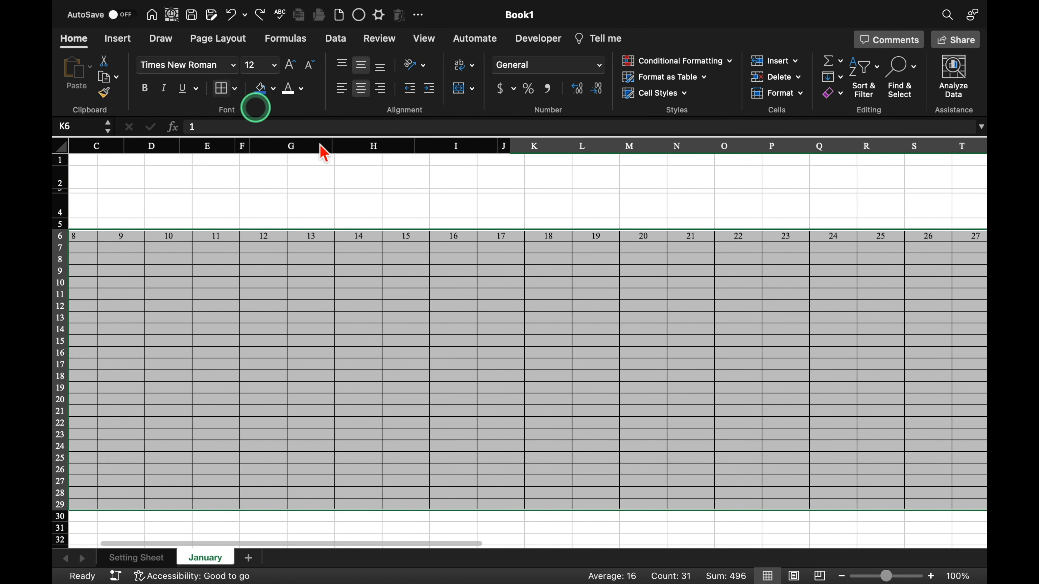
Delete the surplus bordered rows 27 to 29 so the attendance grid ends at row 26
scroll(644, 464, left, 10)
drag(60, 482, 61, 497)
right_click(61, 498)
click(88, 464)
click(640, 334)
Clear the day numbers 1 to 31 from K6:AO6
drag(533, 240, 947, 241)
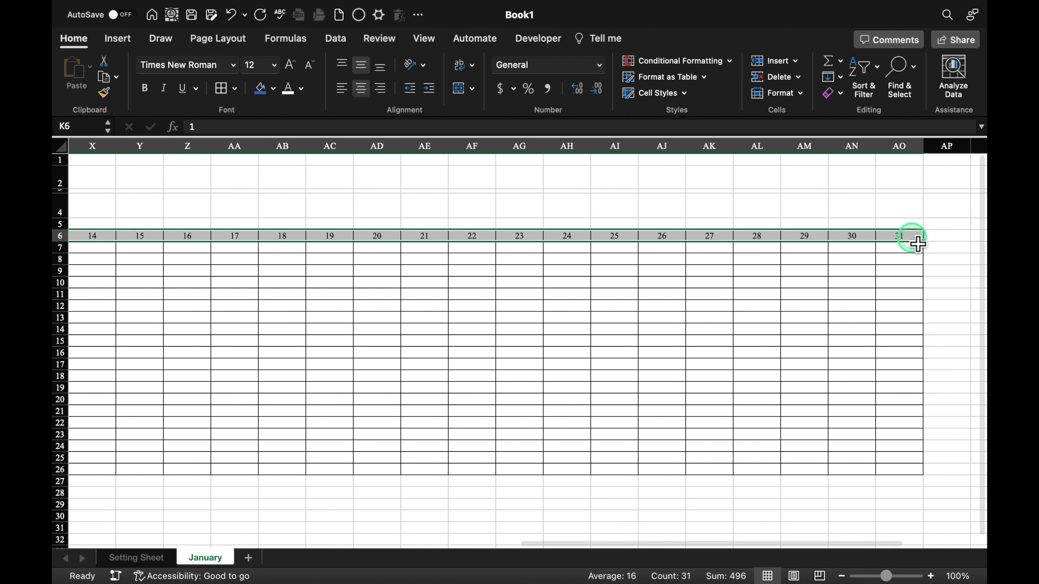
key(Delete)
Enter the formula =DATEVALUE("1"&G4&I4) in K6 to build the first date from the selected month and year
click(746, 321)
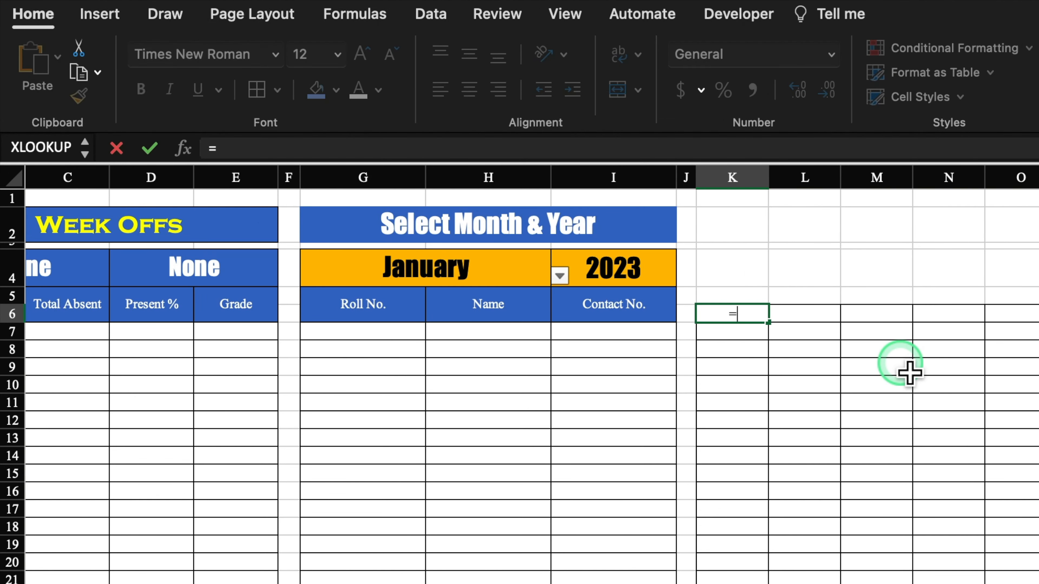
text(=Date)
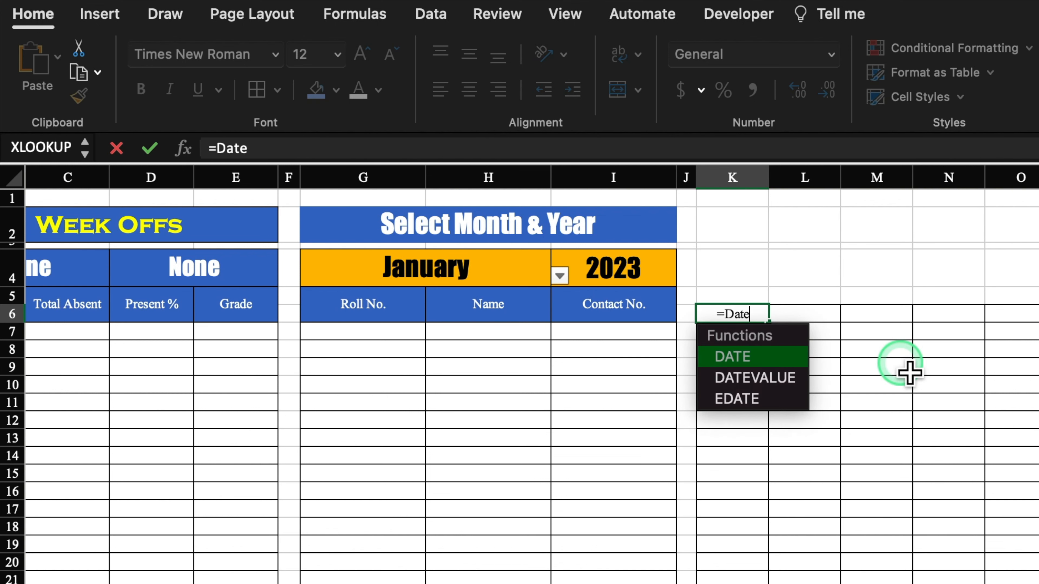
click(762, 382)
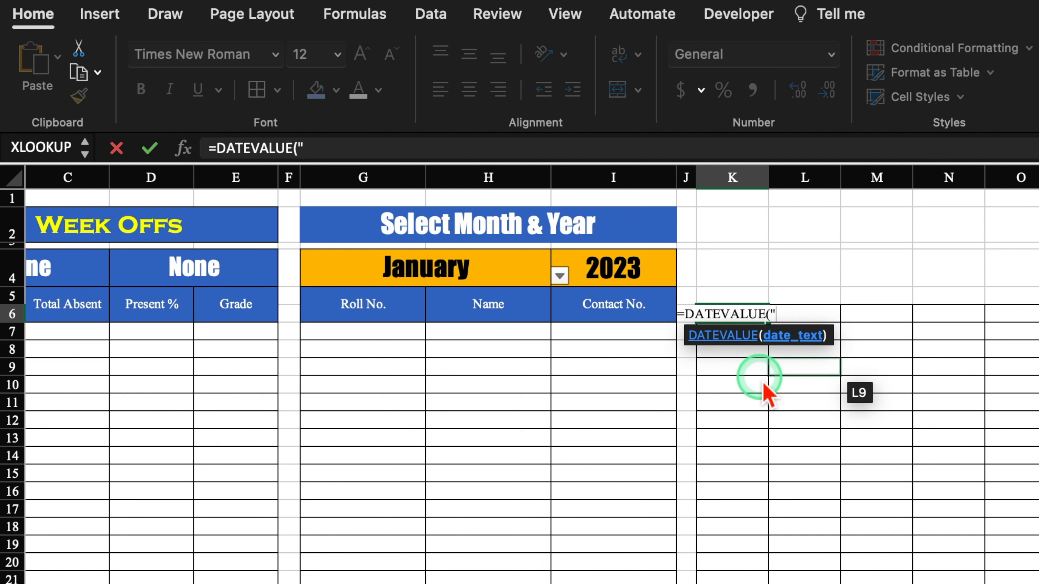
text("1"&)
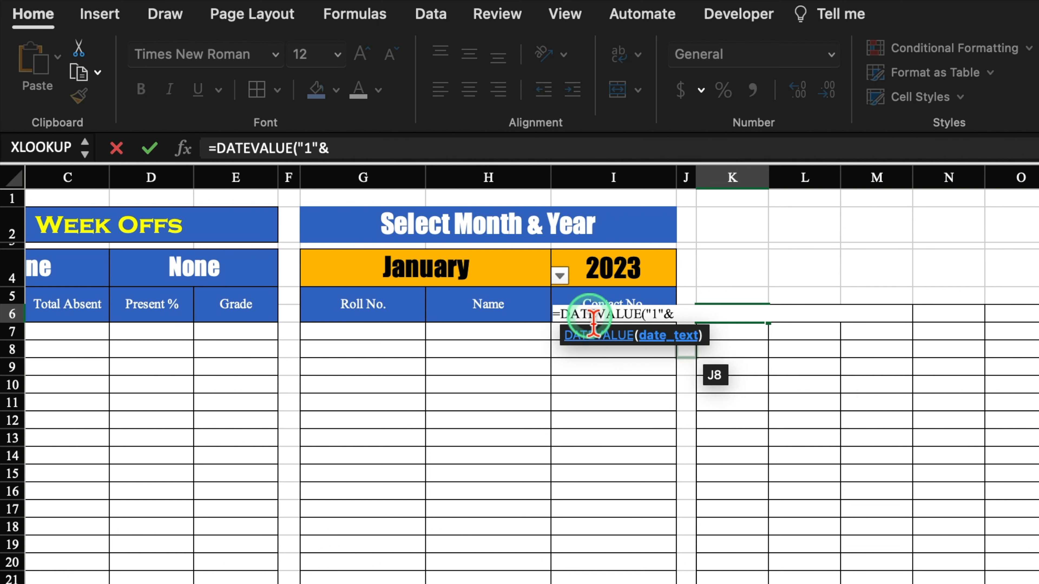
click(457, 280)
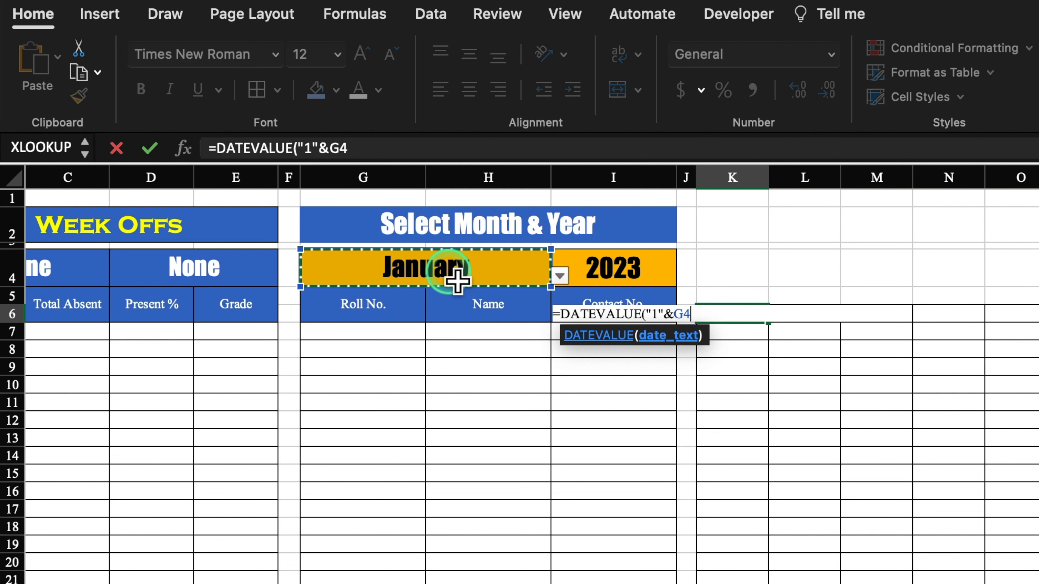
click(609, 266)
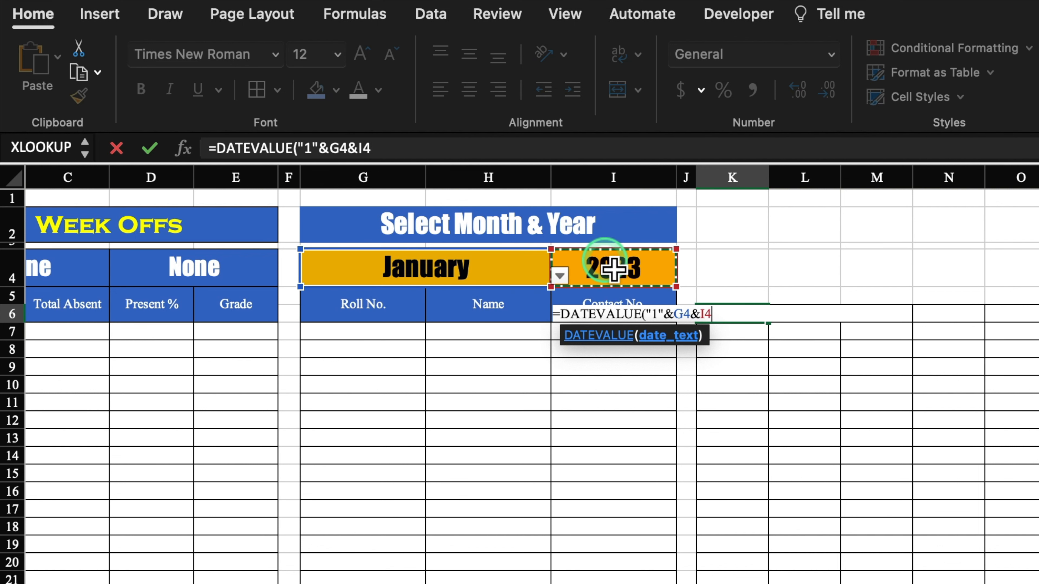
text())
key(Return)
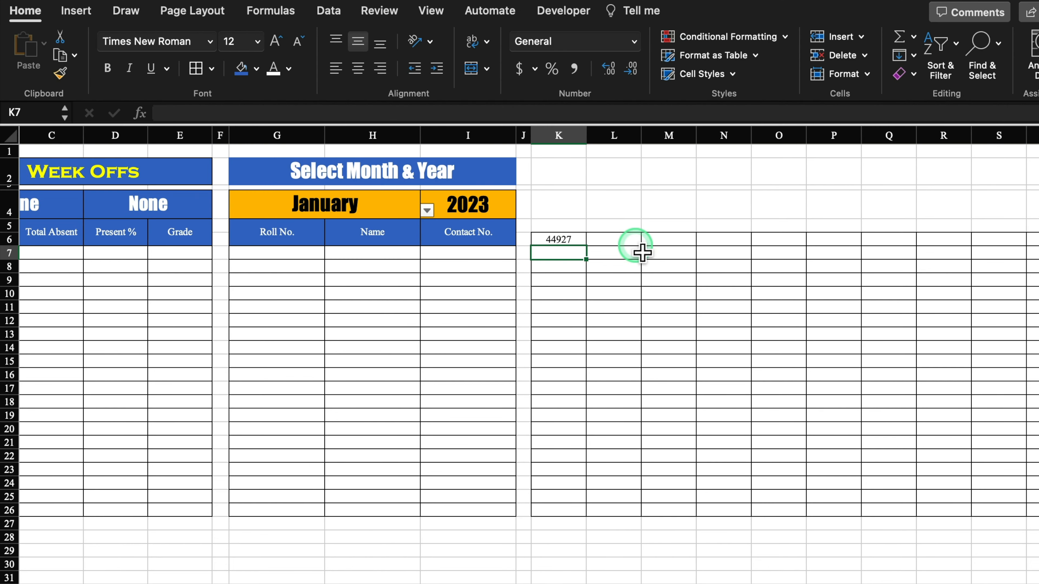
Format K6 as a date using the 14-Mar type
click(559, 240)
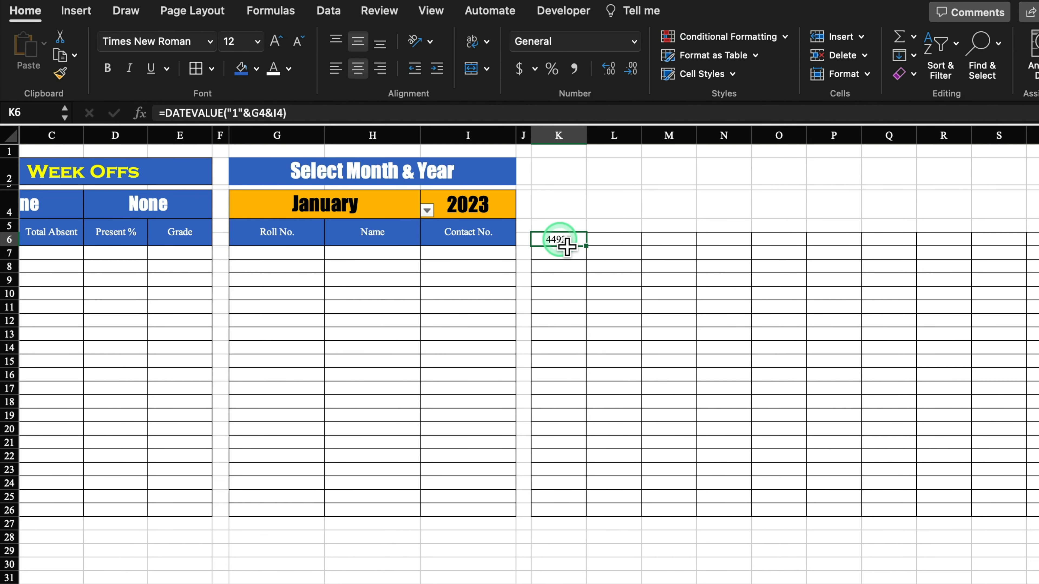
right_click(562, 241)
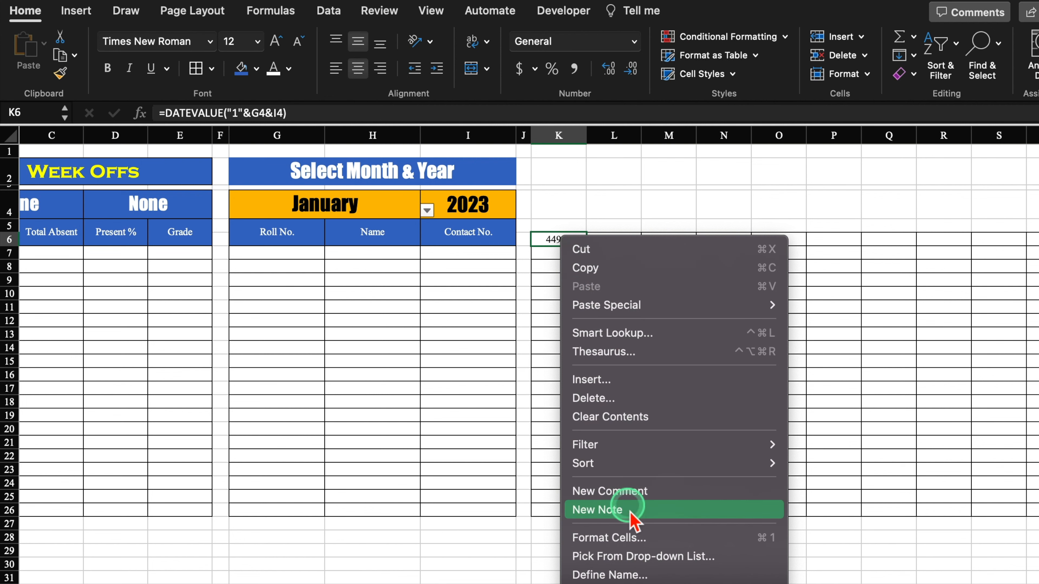
click(630, 538)
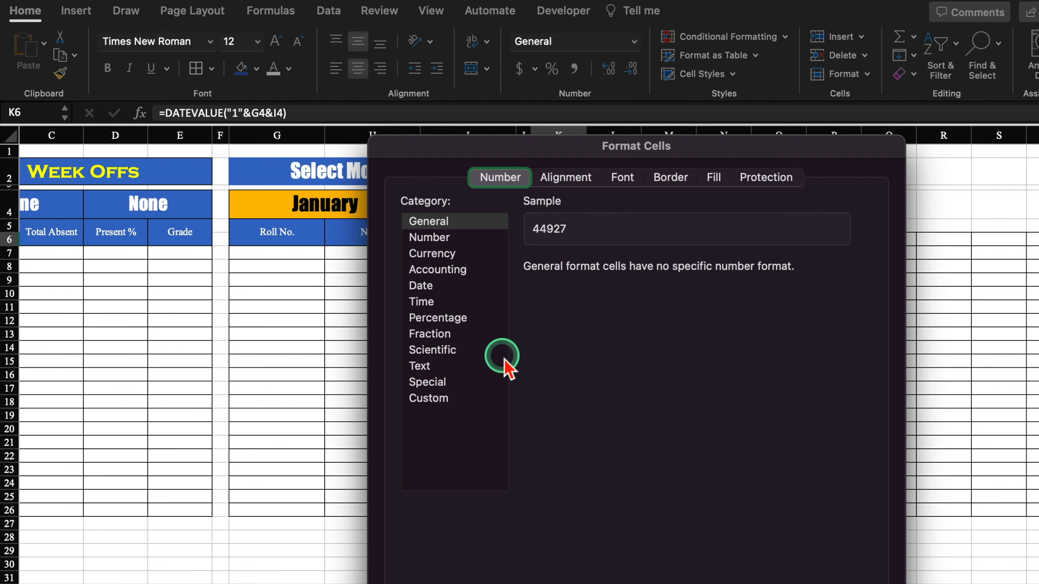
drag(619, 150, 610, 37)
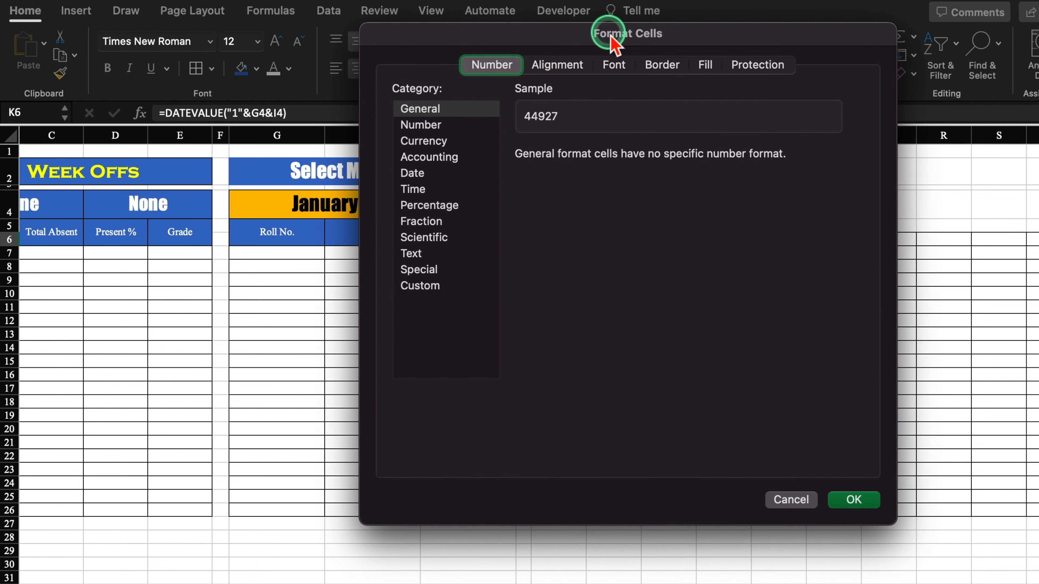
click(424, 175)
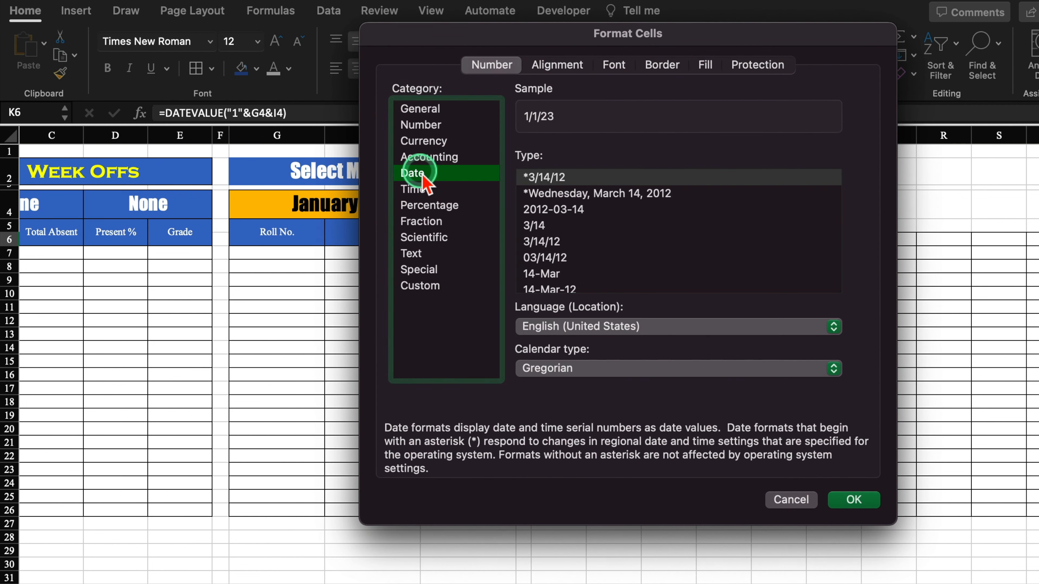
click(550, 273)
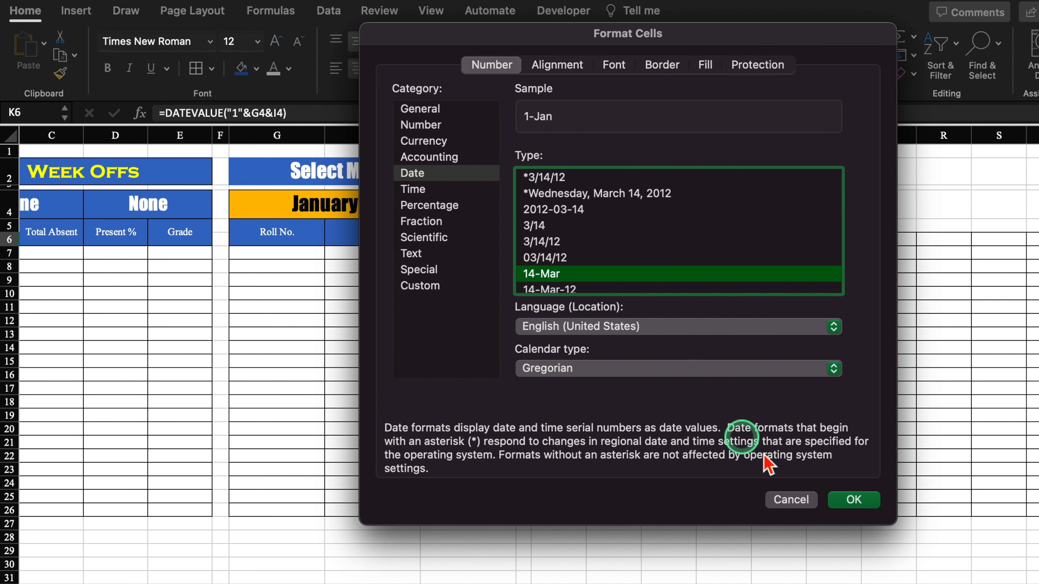
click(848, 500)
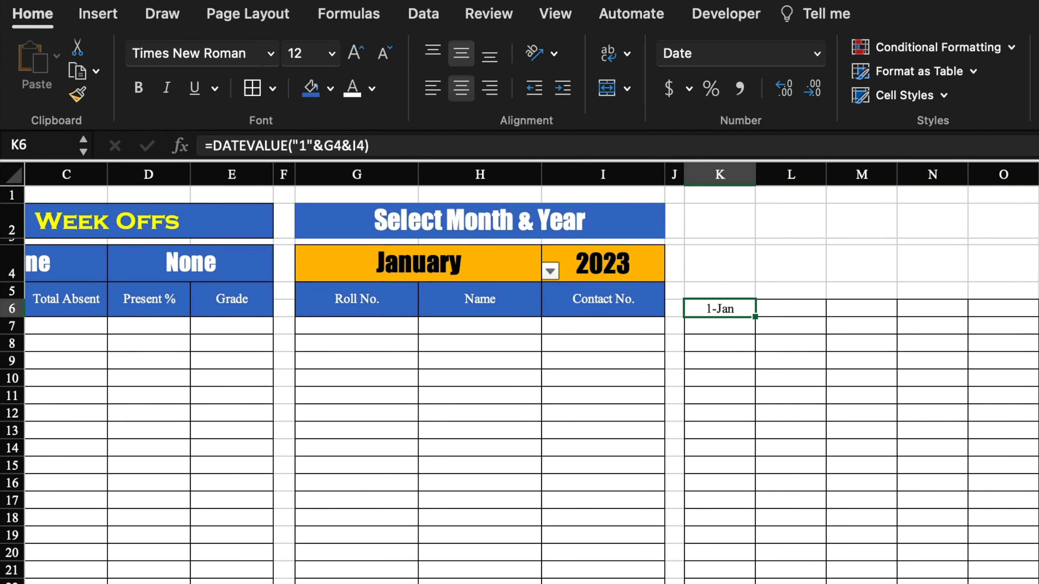
Test the date formula by switching the month in G4 to February and June, and return it to January
click(489, 272)
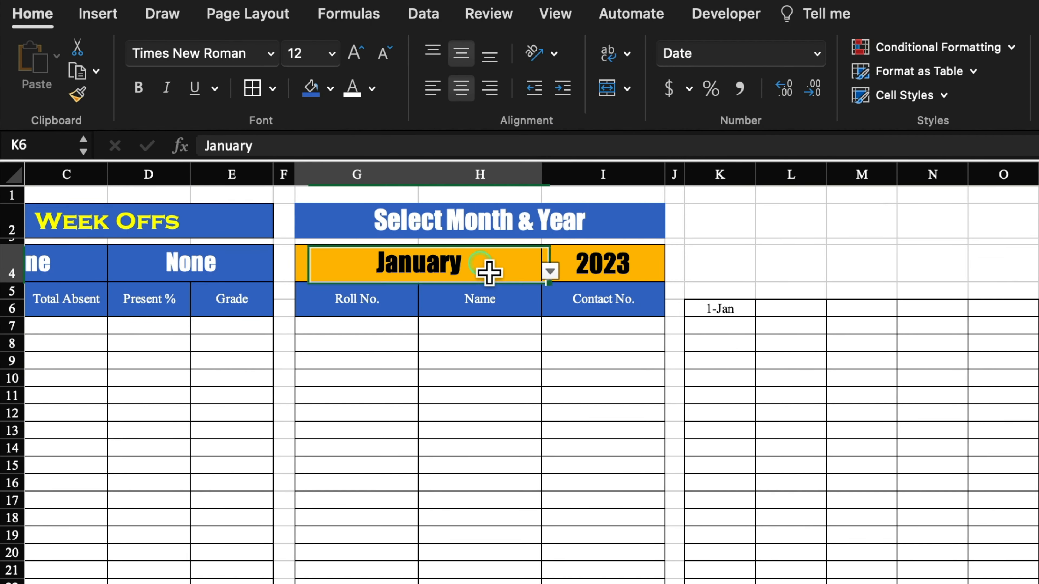
click(550, 271)
click(363, 316)
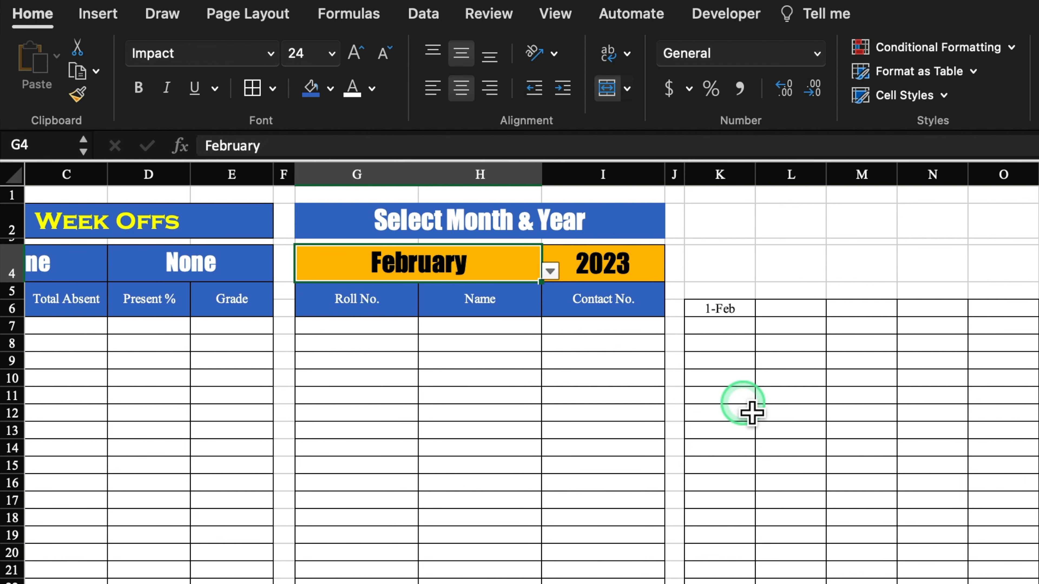
click(550, 270)
click(342, 403)
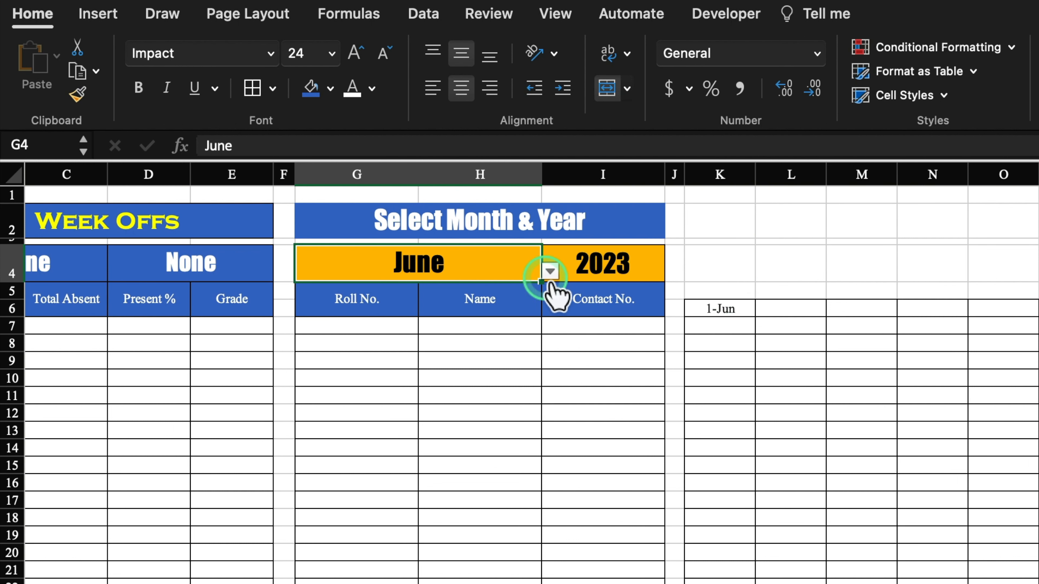
click(550, 270)
click(333, 294)
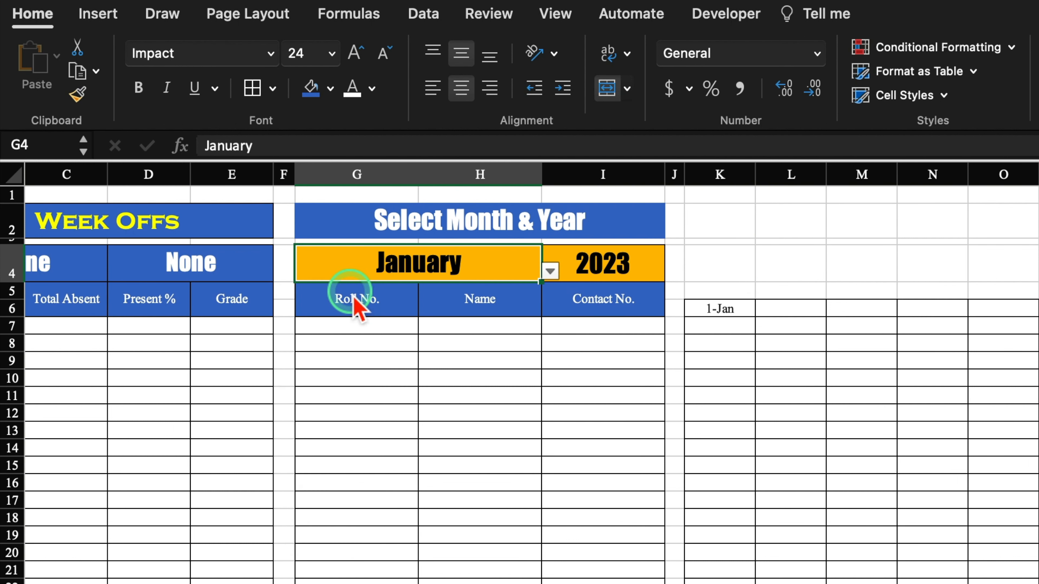
Enter the formula =IF(K$6<EOMONTH($K$6,0),K6+1,"") in L6 to produce the next day of the month
click(790, 308)
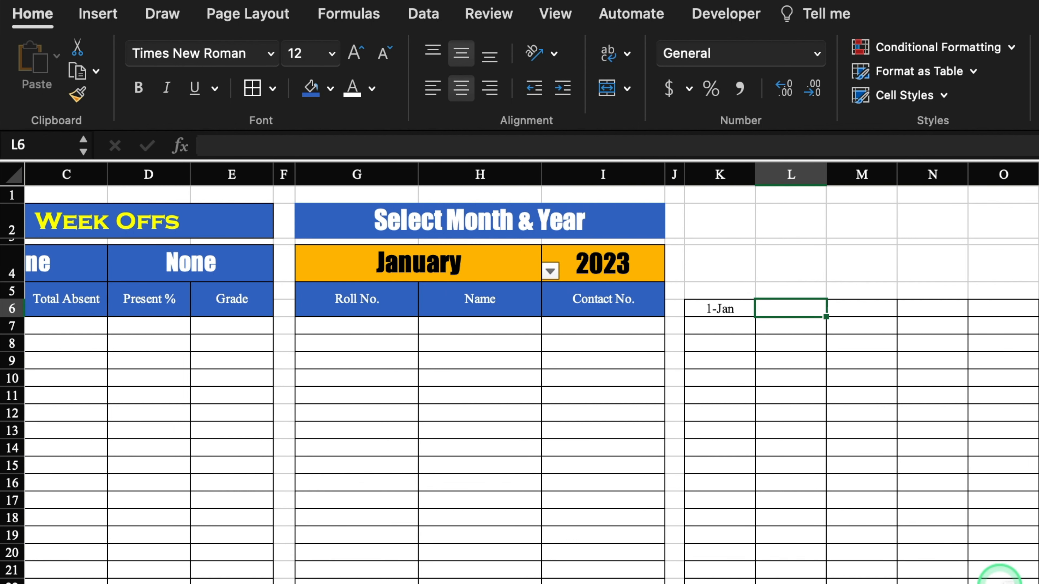
text(=)
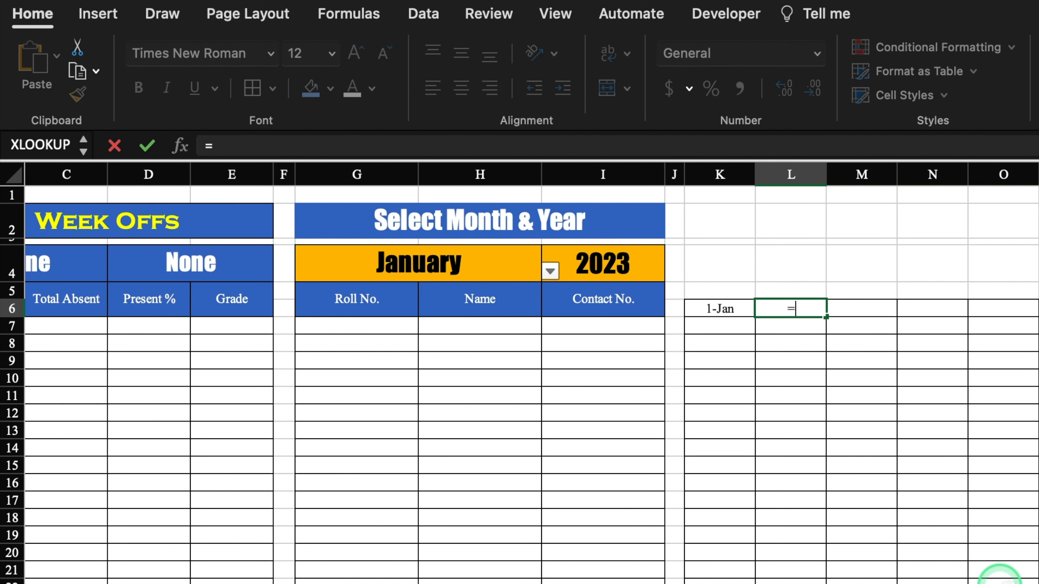
text(if)
key(Tab)
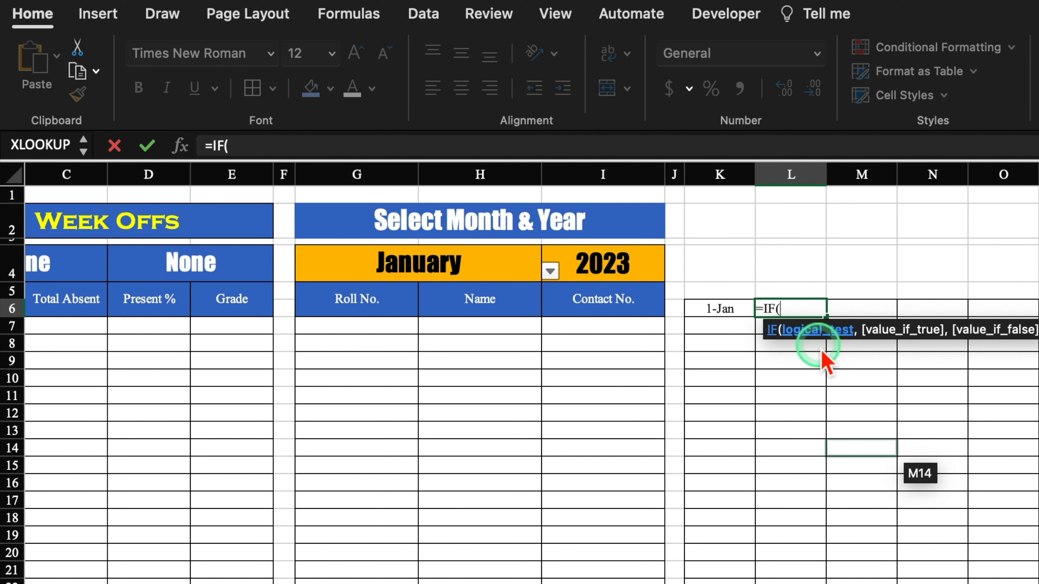
click(741, 319)
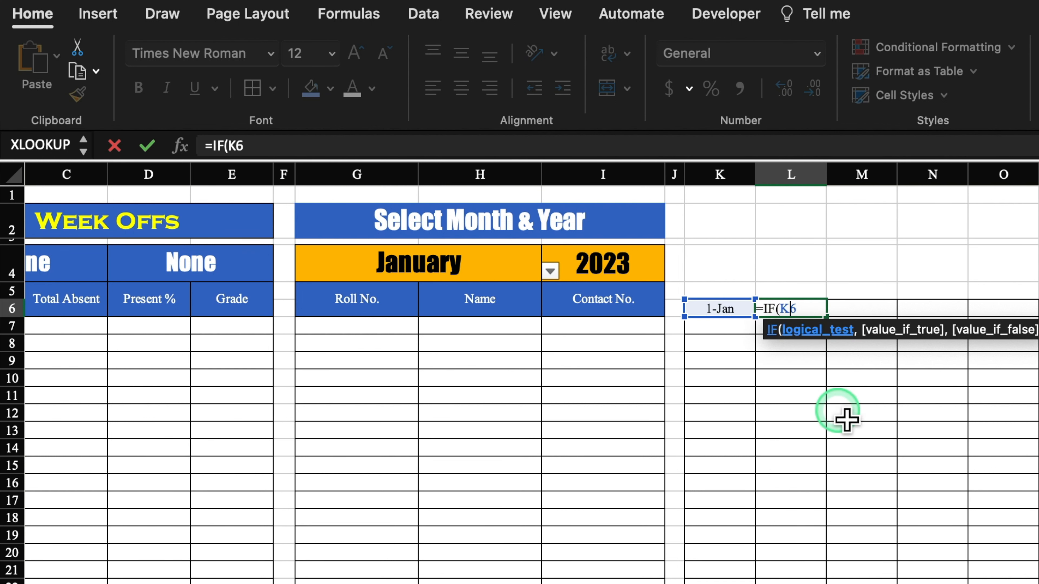
text($6)
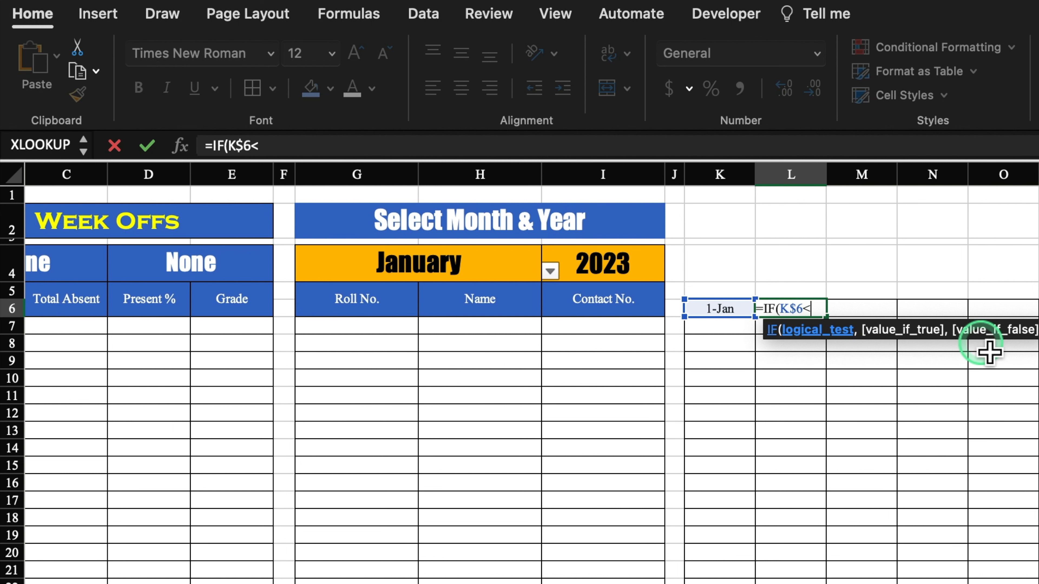
text(<E)
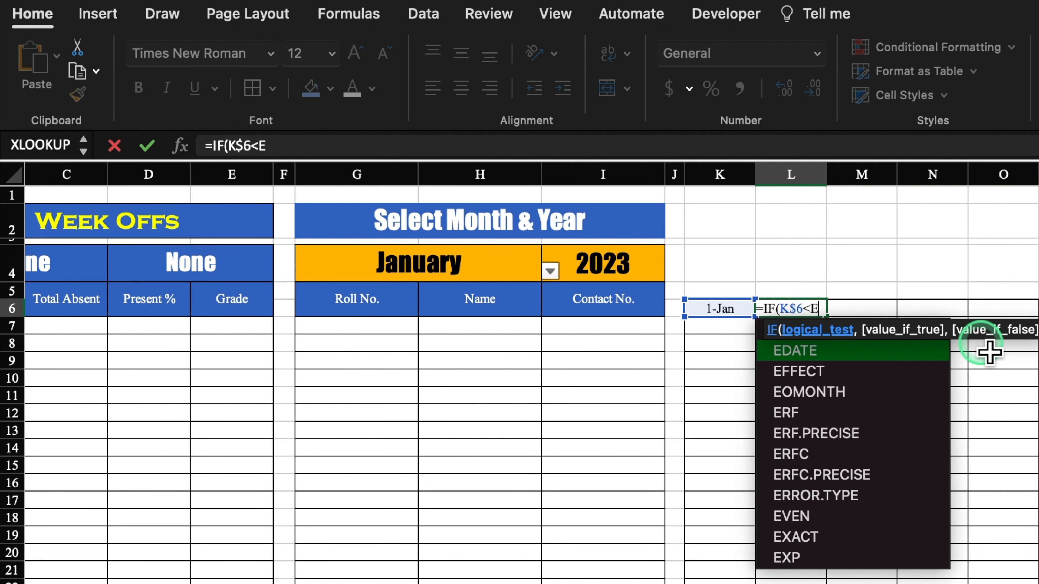
double_click(897, 392)
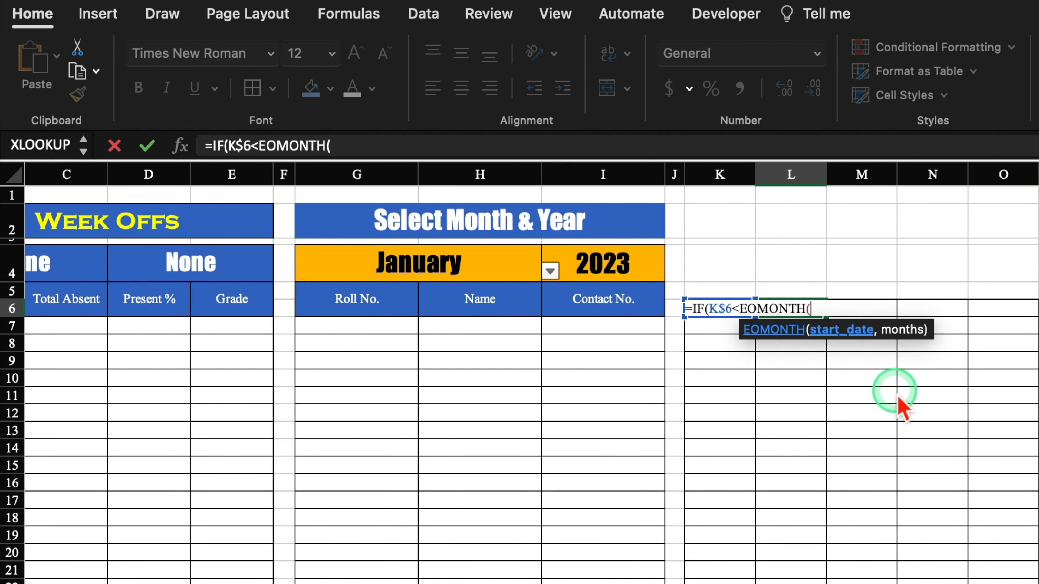
drag(728, 273, 735, 285)
key(Down)
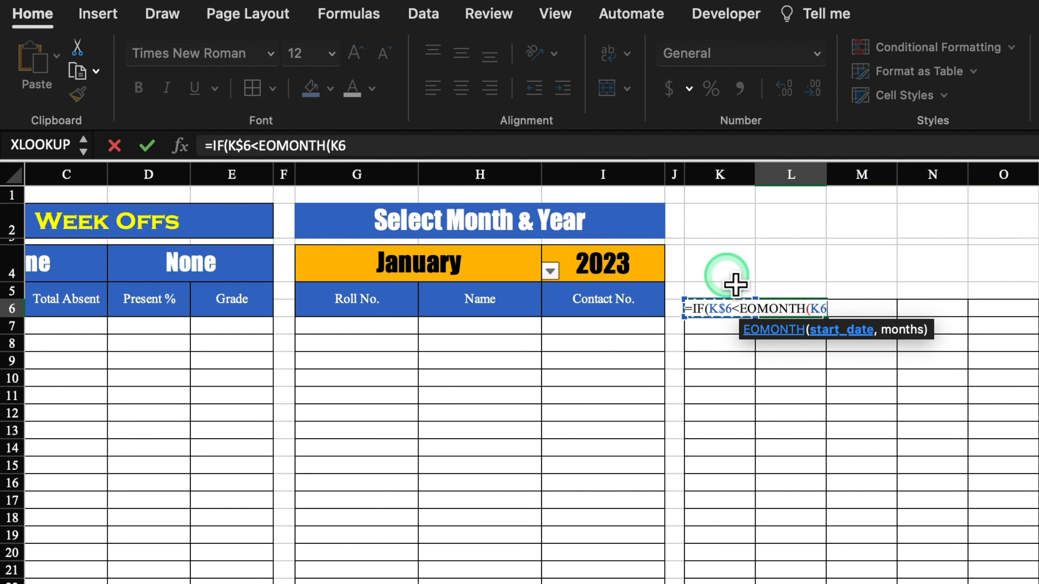
key(F4)
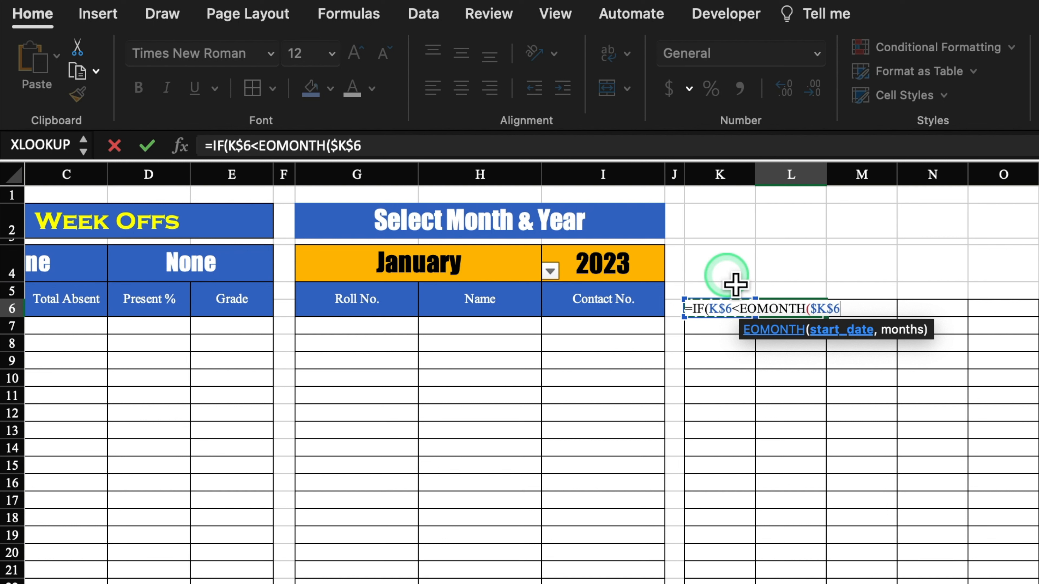
text(,0)
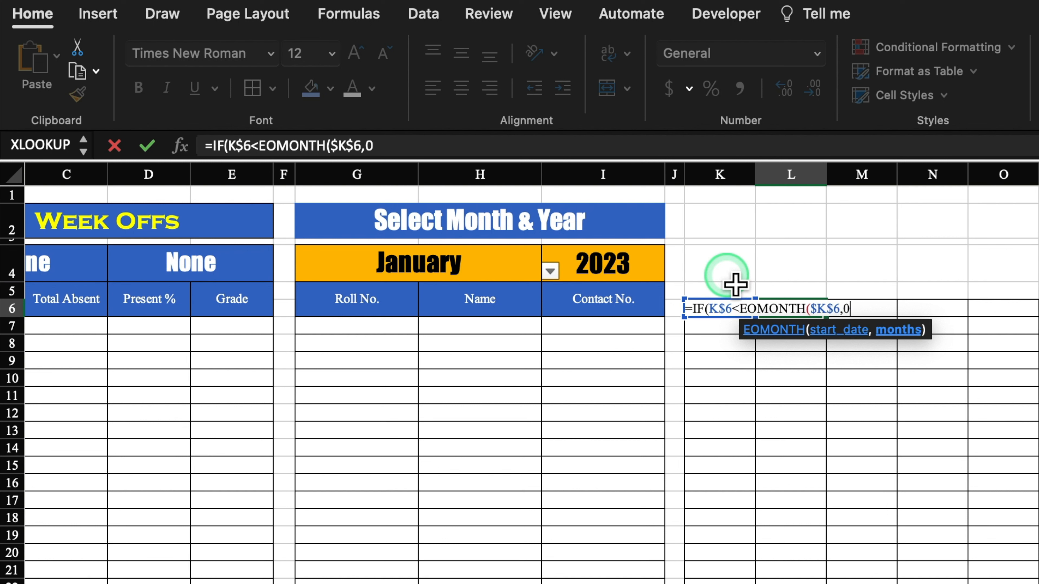
text(),)
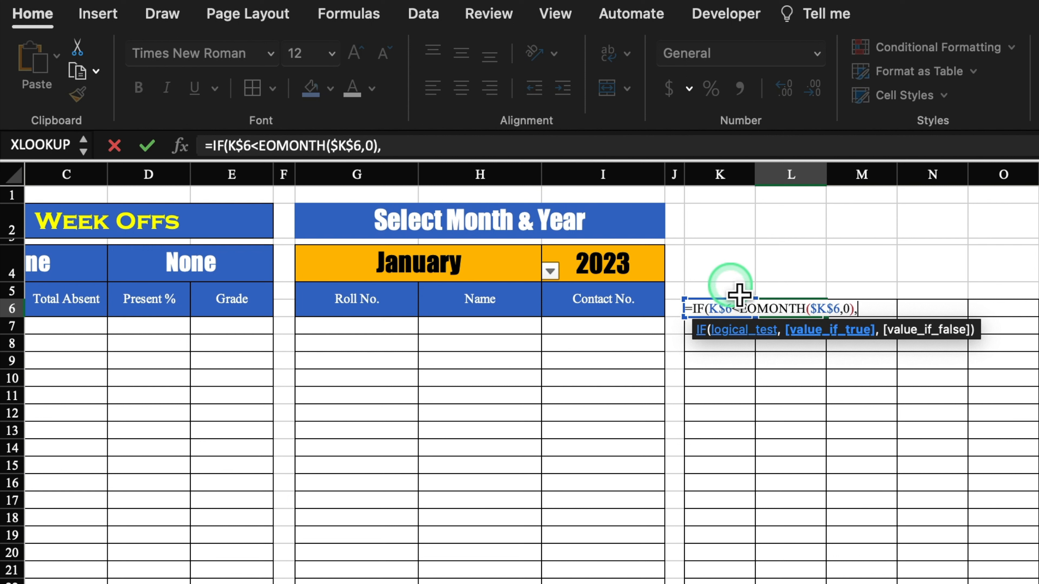
click(739, 293)
key(Down)
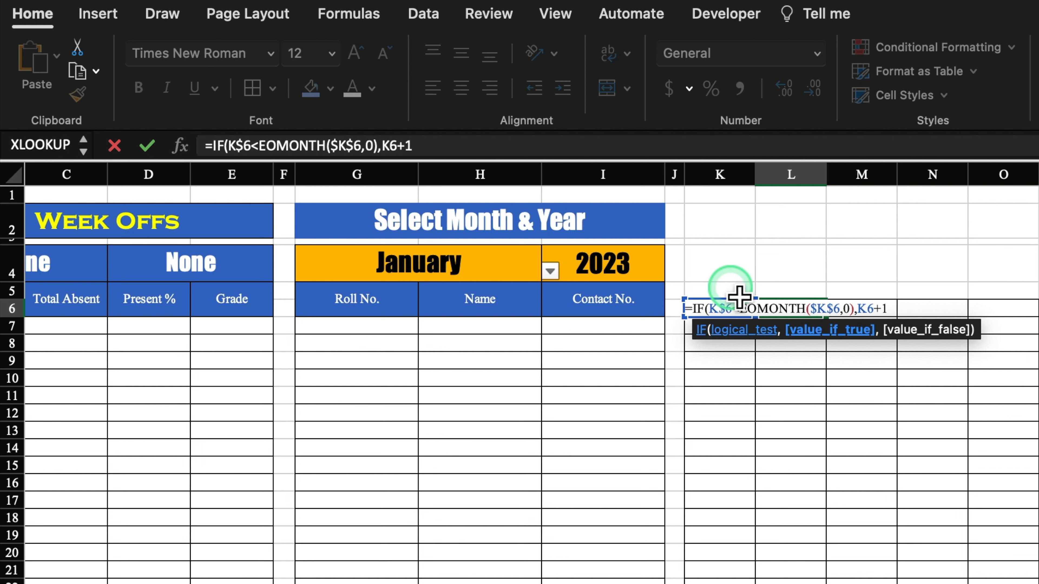
text(,")
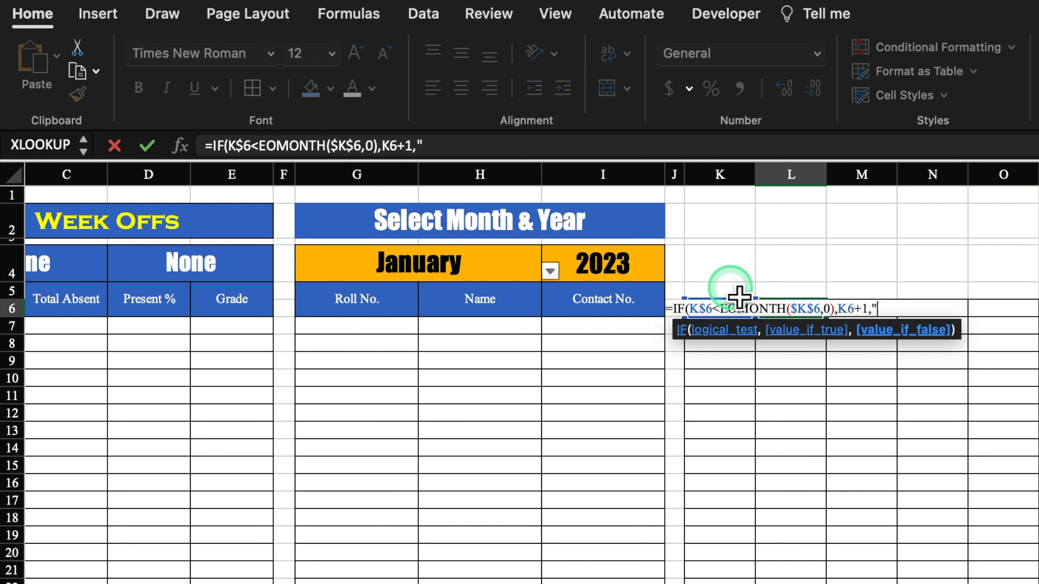
text("))
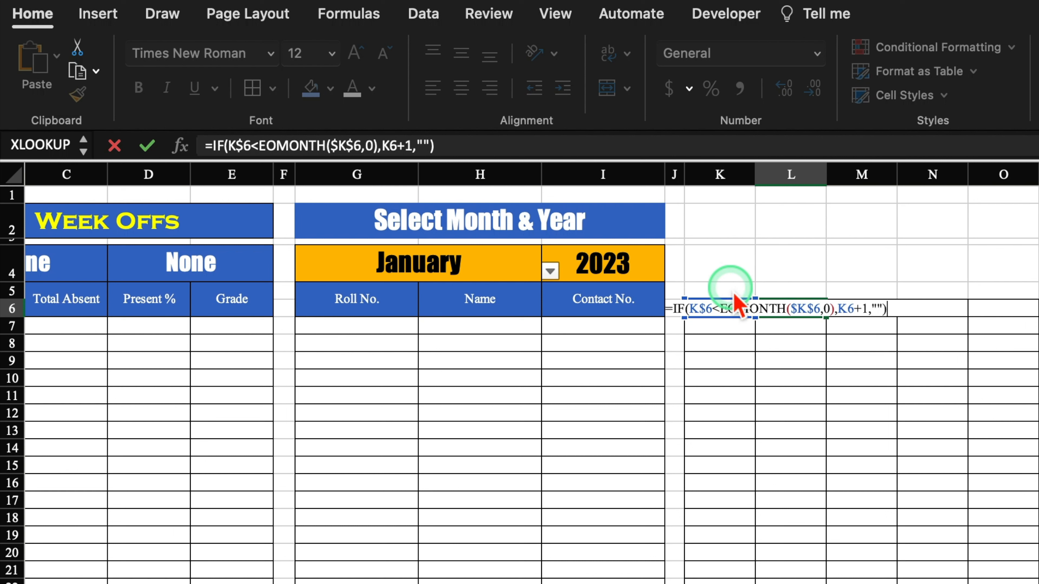
key(Return)
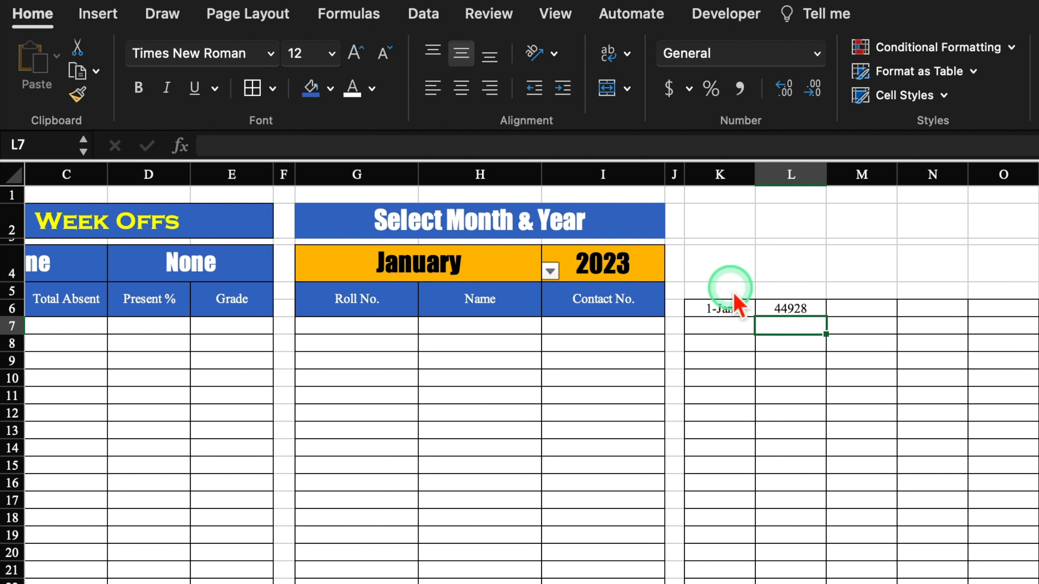
Format cell L6 as a date using the 14-Mar type
click(814, 308)
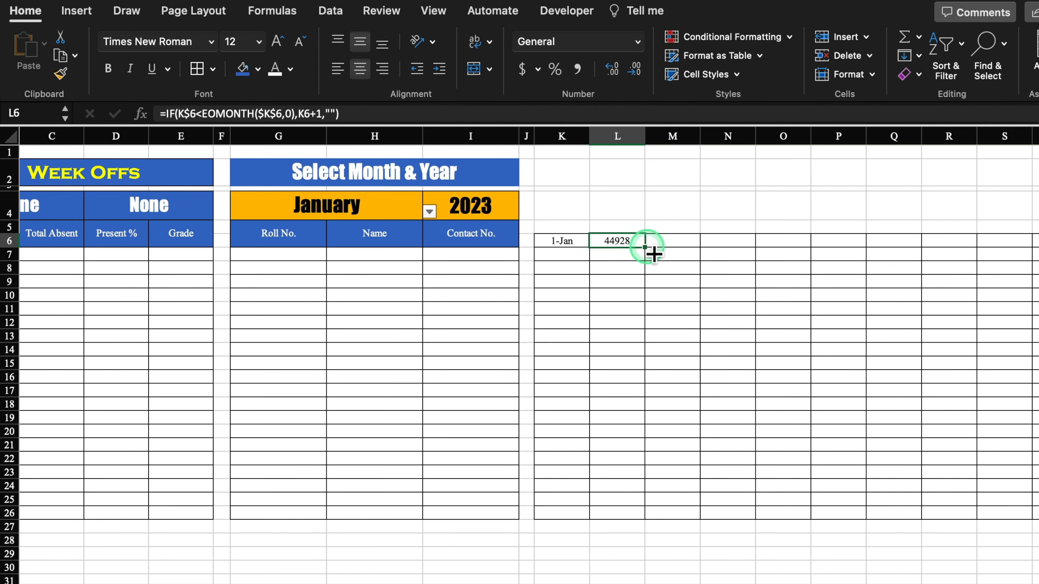
right_click(633, 242)
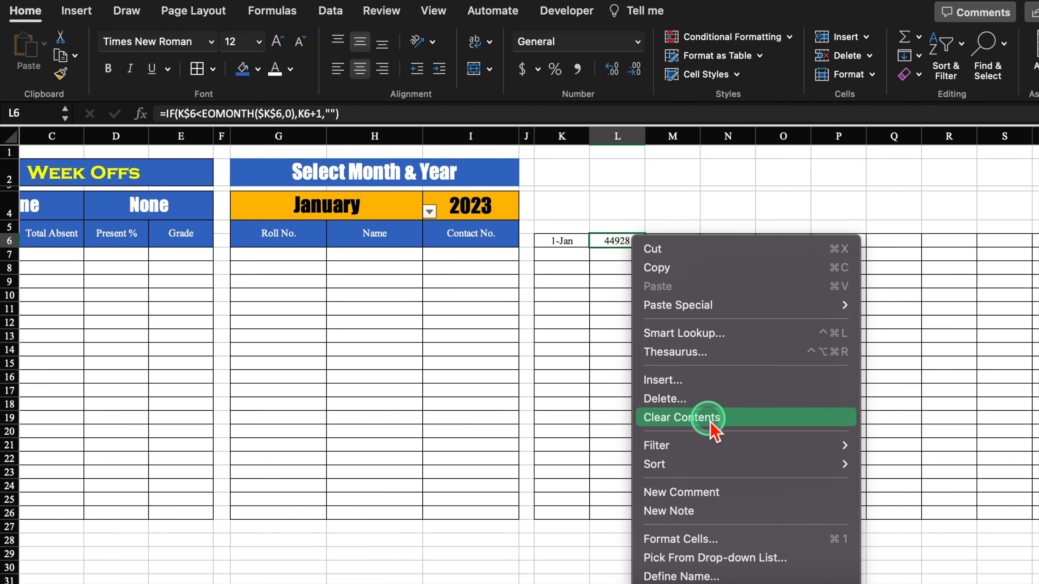
click(728, 539)
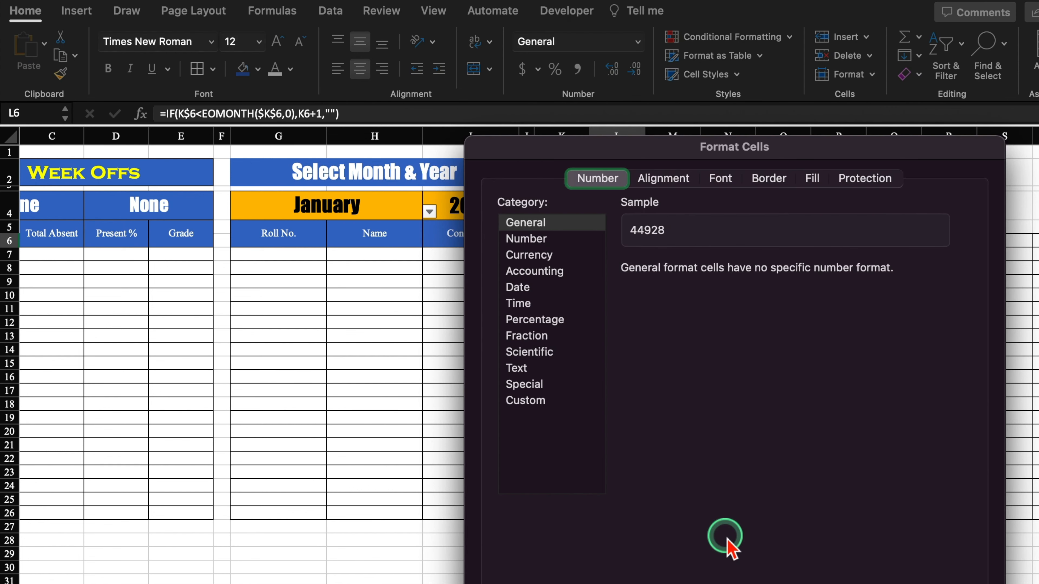
click(524, 289)
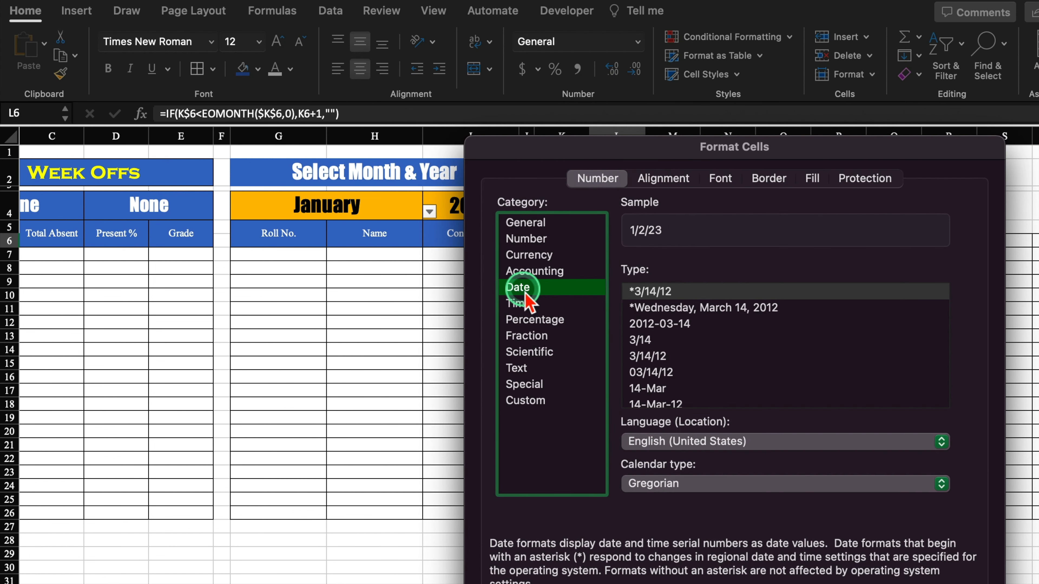
click(650, 388)
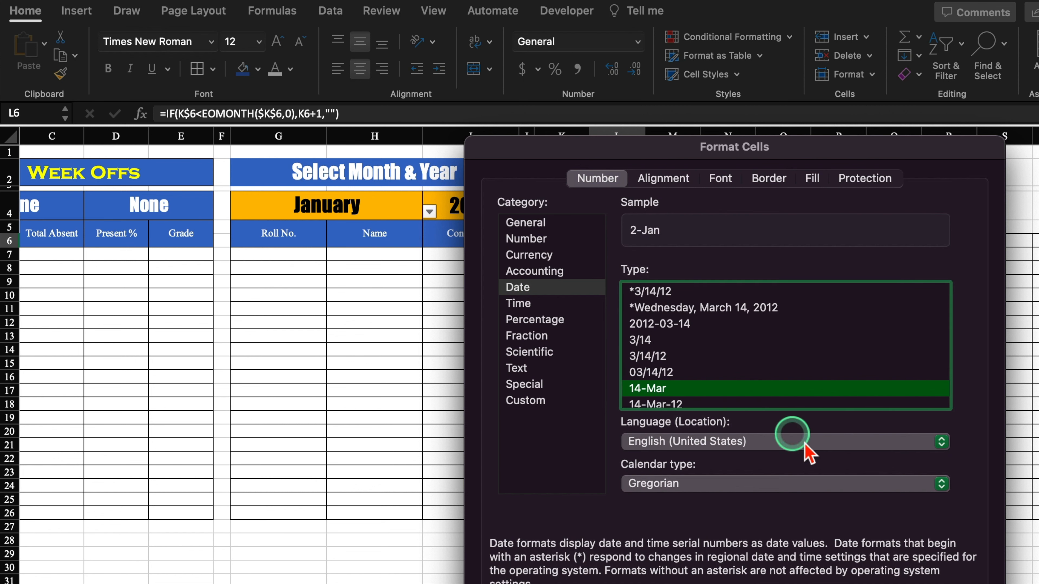
key(Return)
Fill the next-day formula from L6 across row 6 to AO6
drag(645, 248, 814, 250)
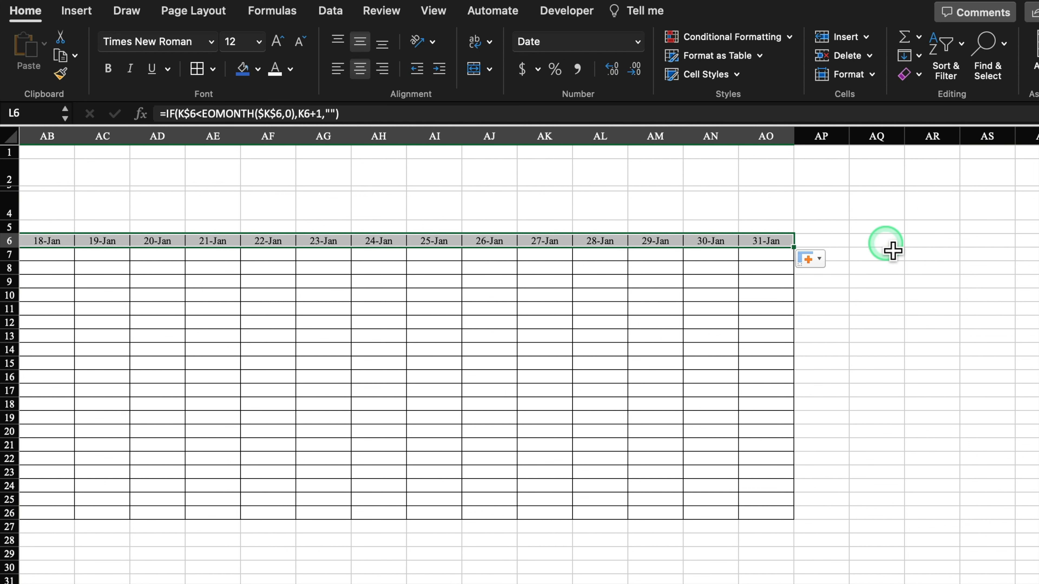
scroll(529, 355, left, 4)
scroll(286, 564, left, 15)
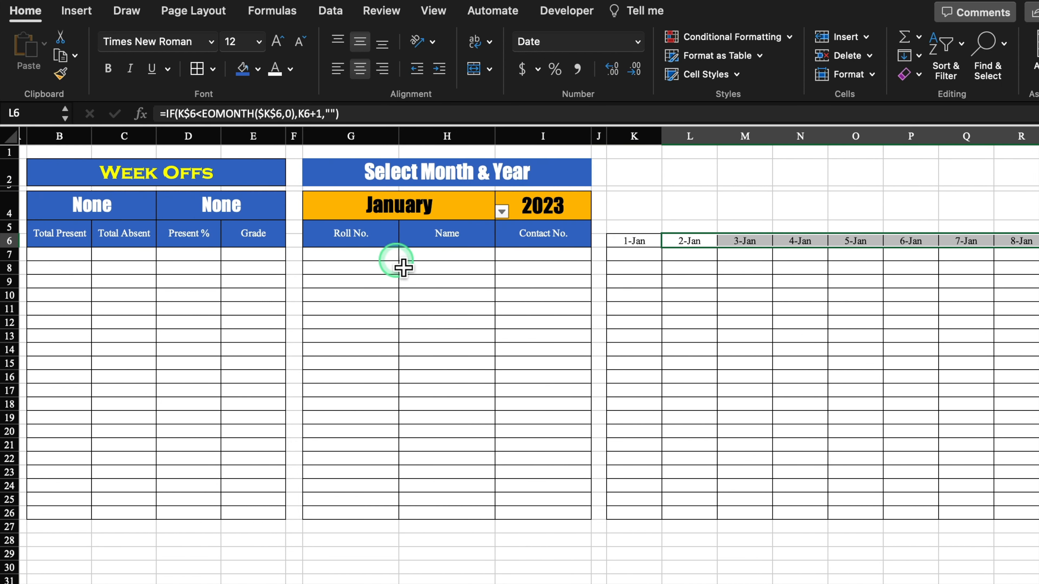
Switch the selected month in G4 to February
click(405, 212)
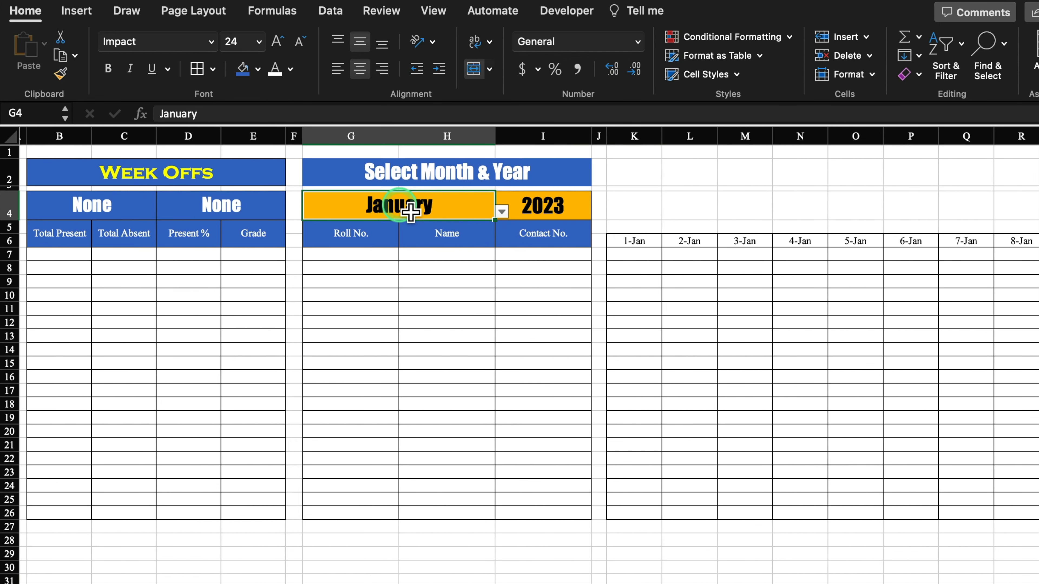
click(502, 211)
click(337, 244)
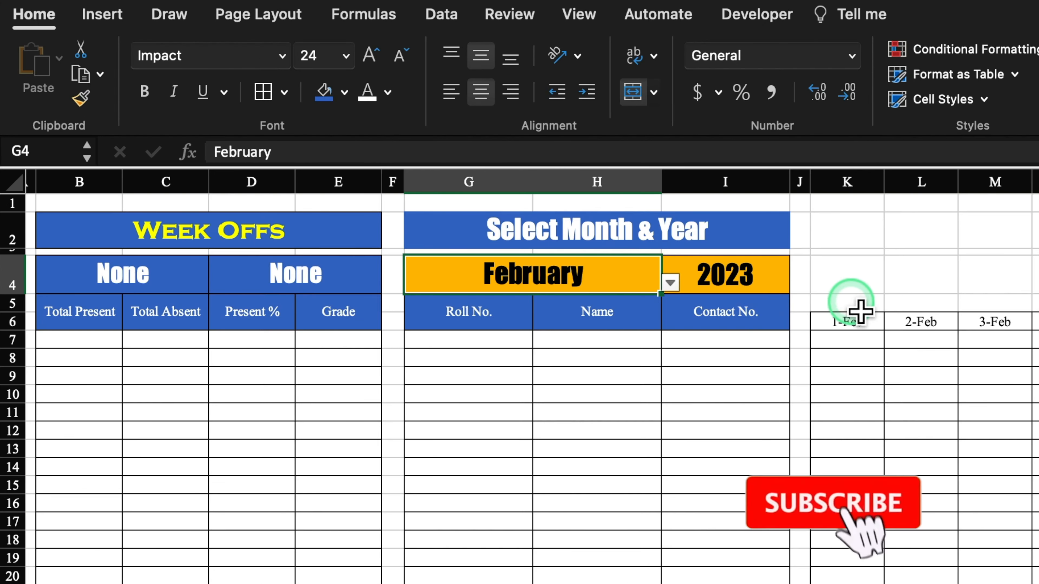
Enter the formula =TEXT(K6,"DDD") in K5 to produce the weekday name above the first date
click(643, 229)
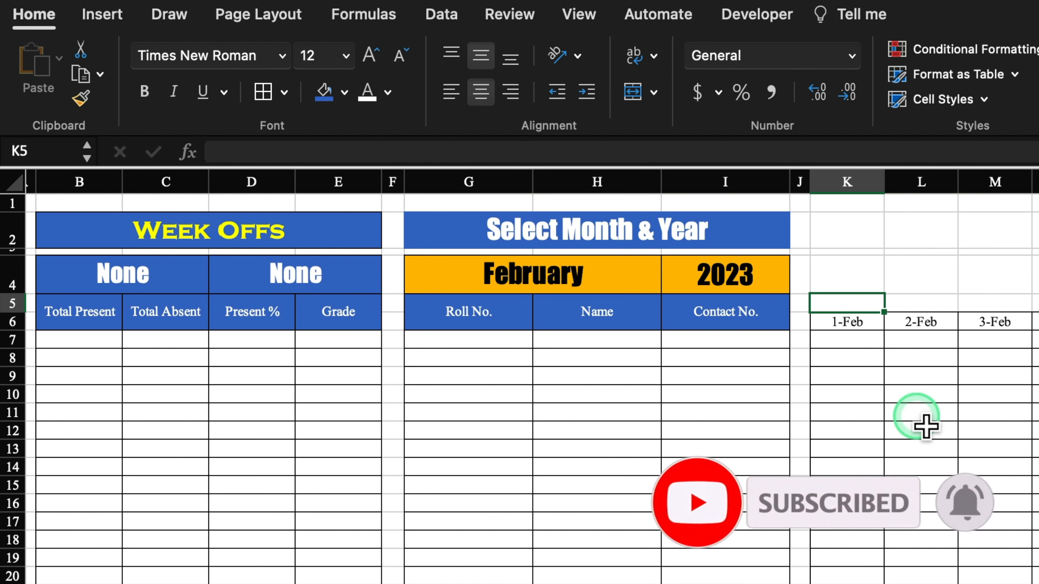
text(=)
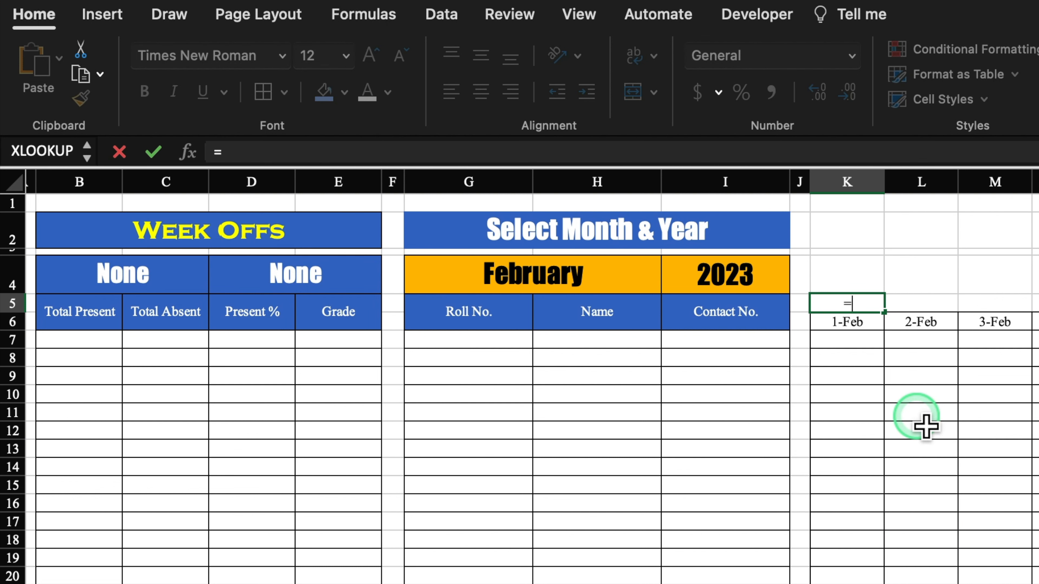
text(text)
double_click(859, 347)
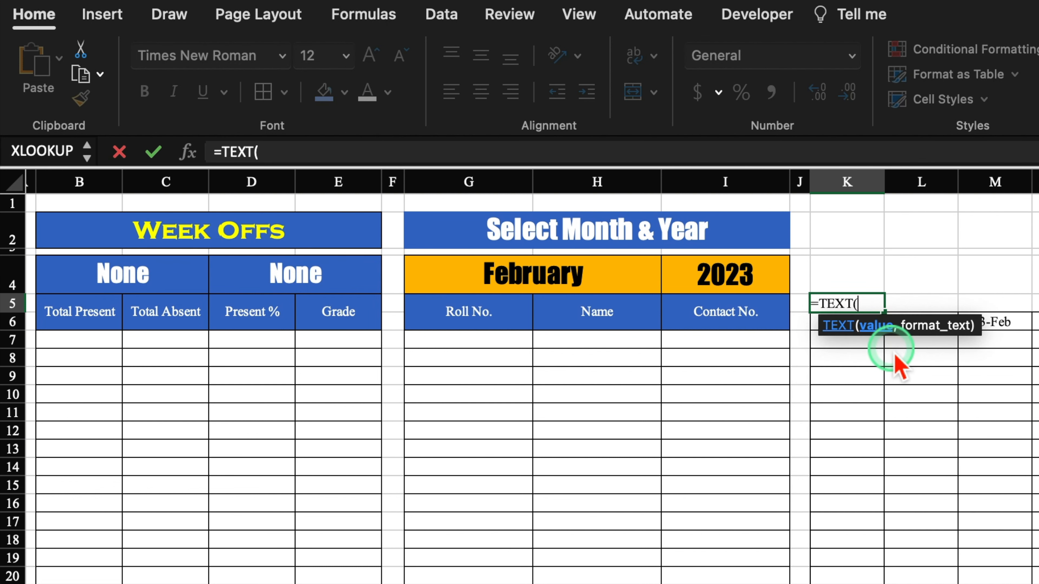
click(842, 323)
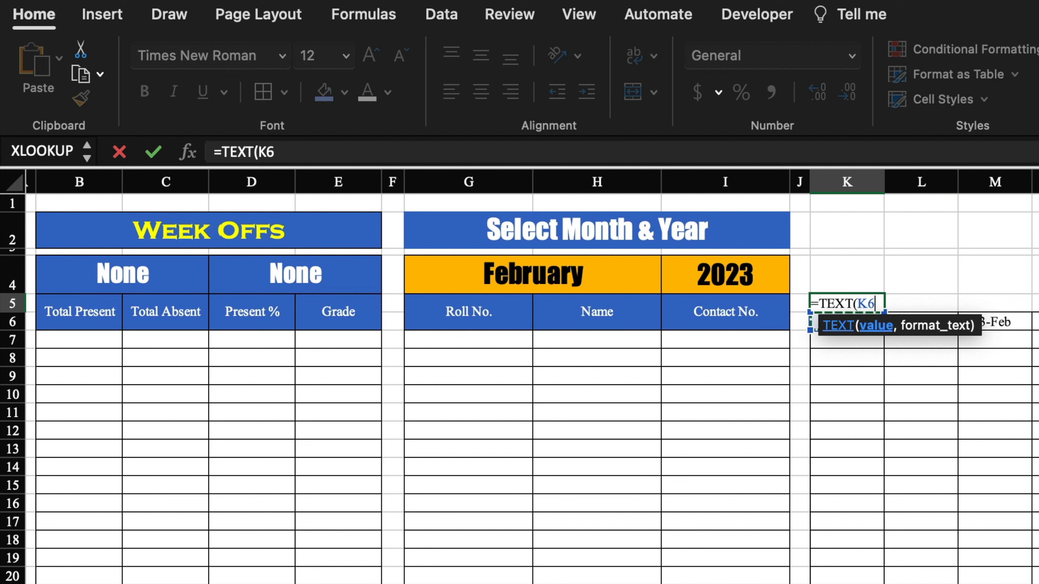
text(,"DDD)
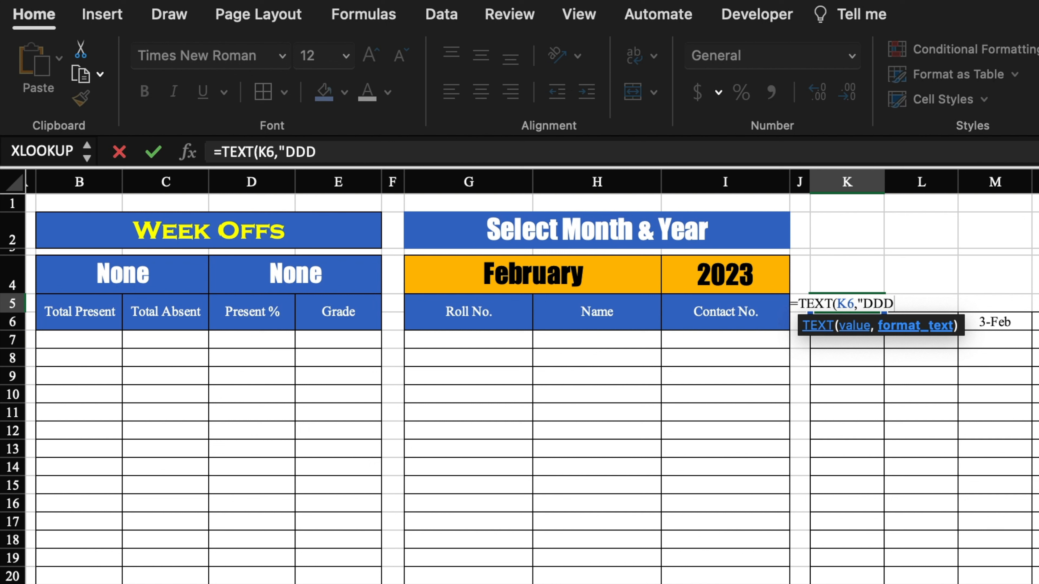
text("))
key(Return)
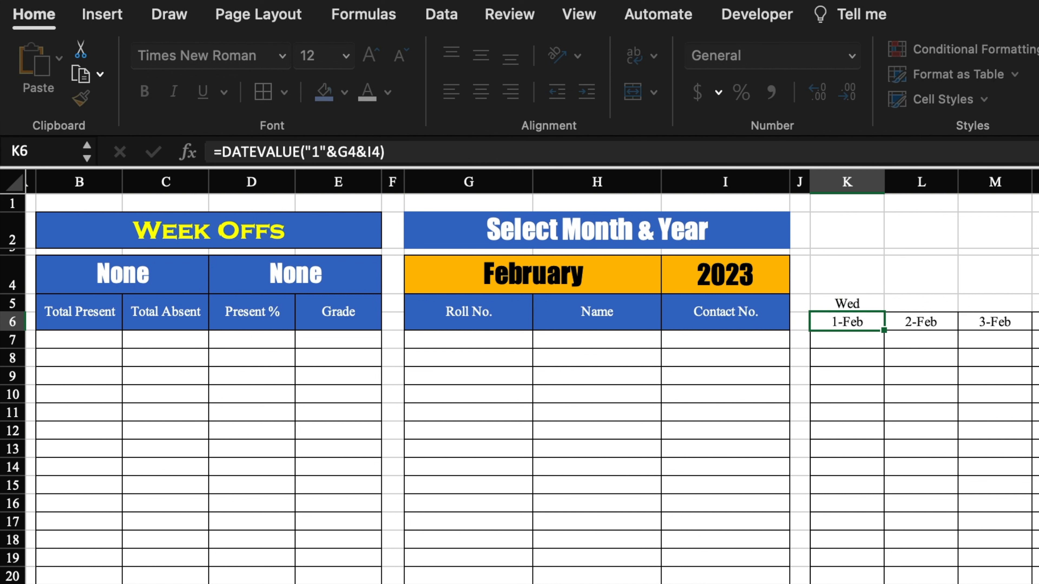
Fill the weekday formula from K5 across row 5 to AO5
click(848, 303)
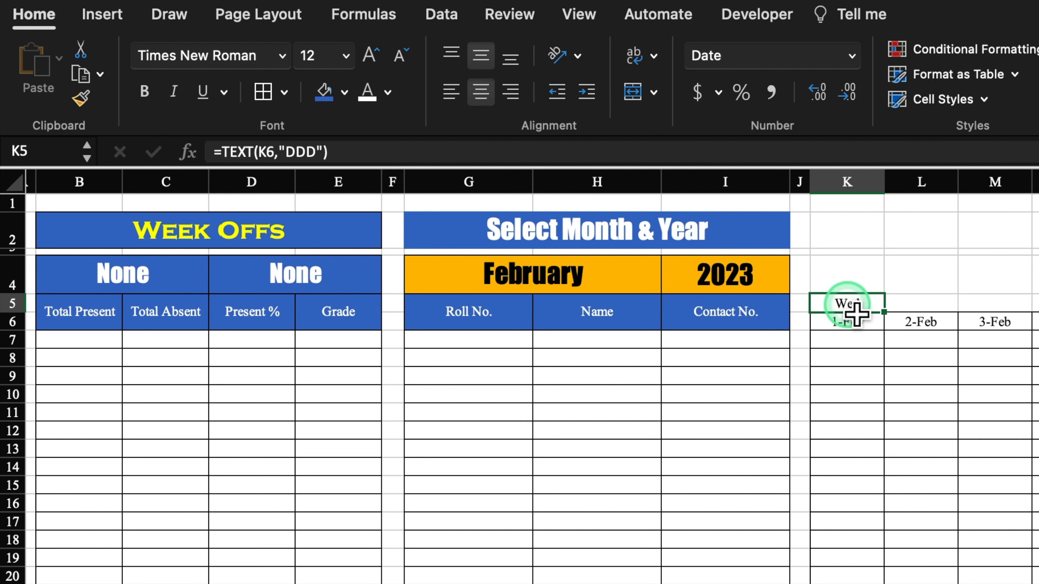
drag(884, 312, 1037, 303)
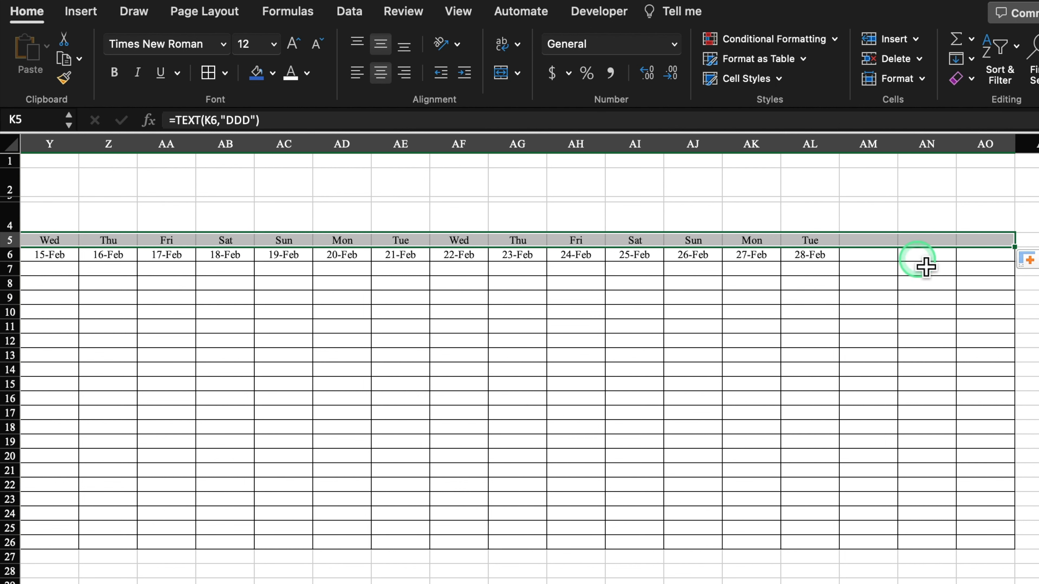
scroll(531, 360, left, 10)
scroll(389, 528, left, 11)
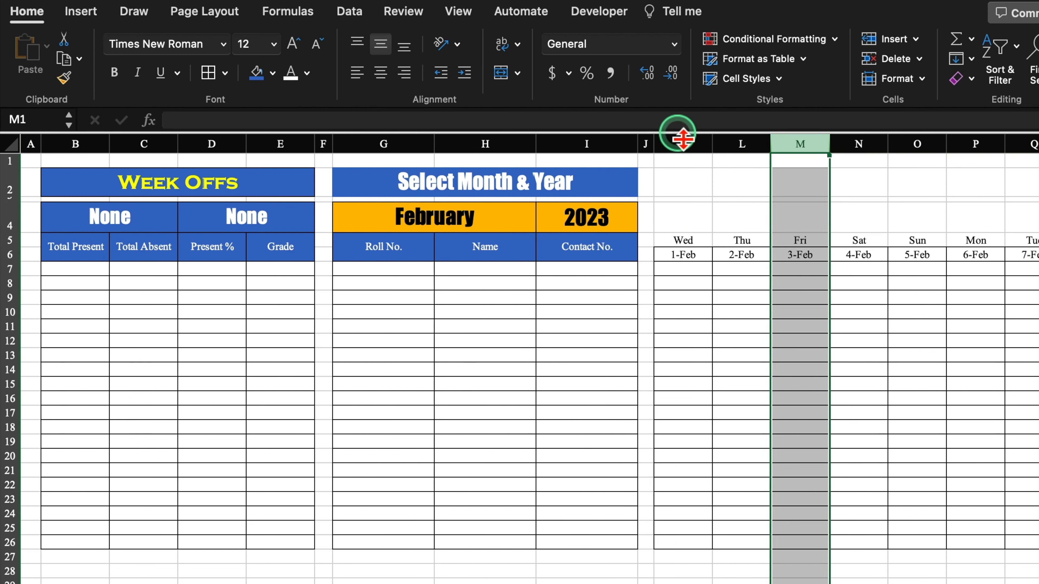
Autofit the widths of columns K to AO to the weekday and date entries
drag(683, 139, 903, 154)
double_click(904, 154)
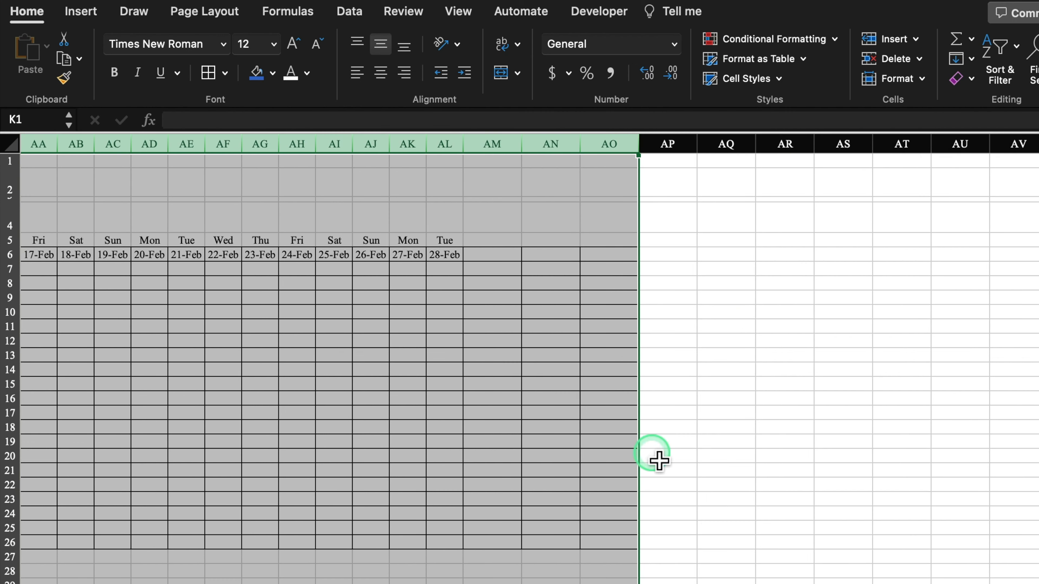
scroll(659, 460, left, 3)
scroll(333, 563, left, 15)
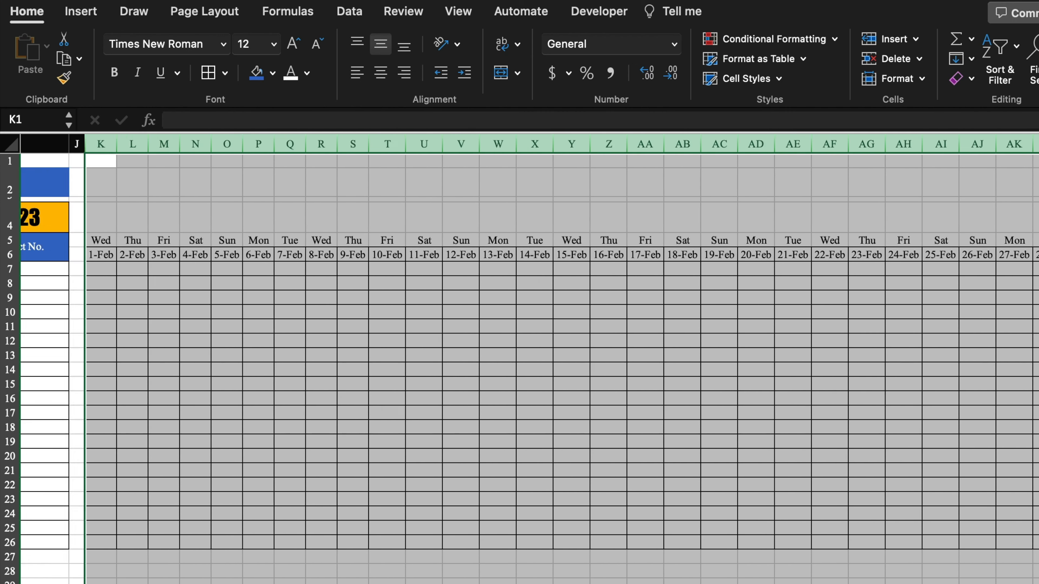
Add borders to the attendance grid from row 4 to row 26, and give the weekday and date rows a blue fill with white text
drag(347, 217, 1035, 545)
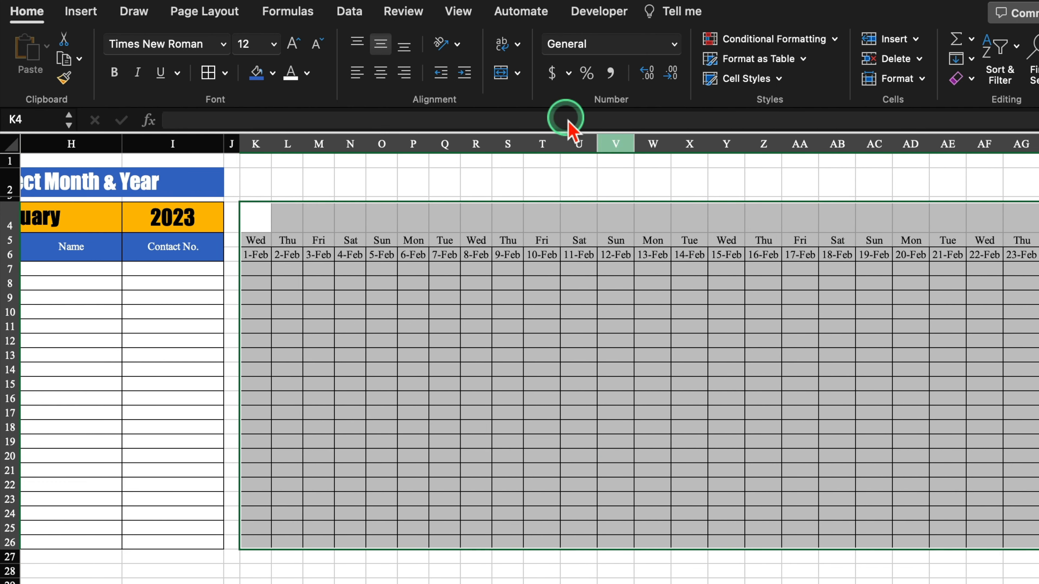
drag(527, 249, 1035, 255)
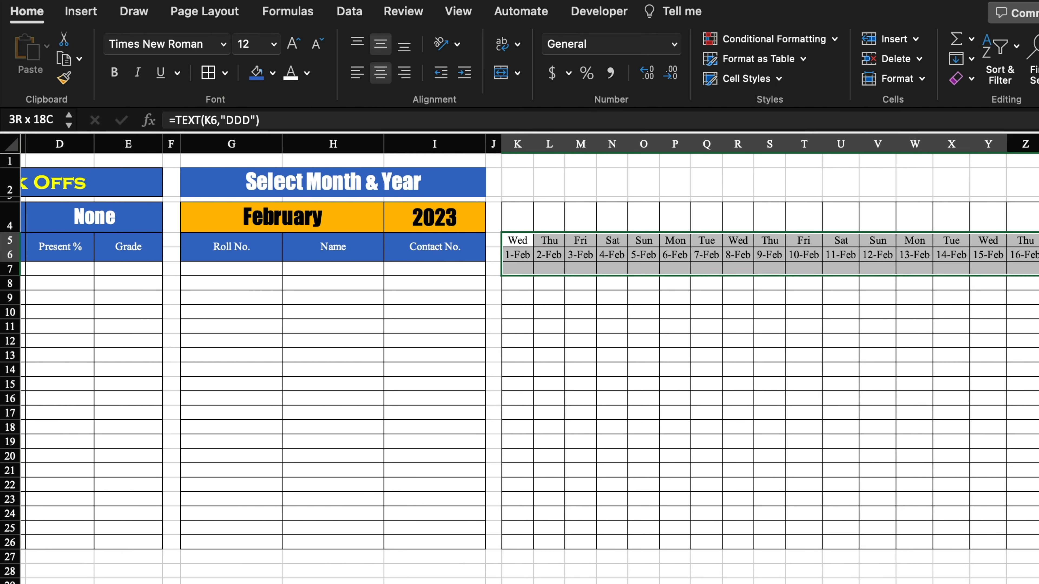
click(291, 73)
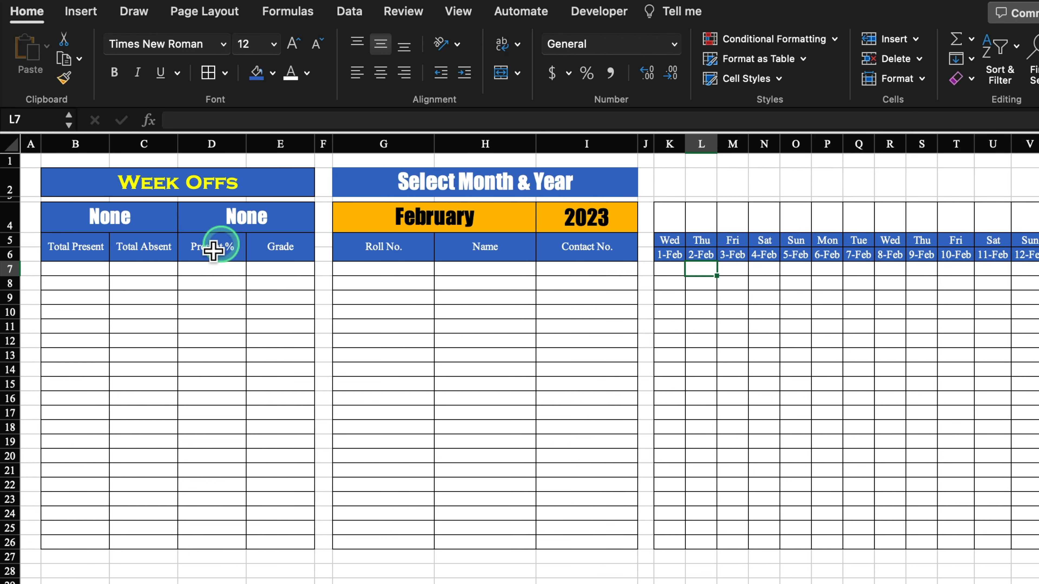
Increase the height of row 4 and fill its cells above the weekday headers with blue
drag(13, 241, 16, 266)
drag(681, 232, 1037, 232)
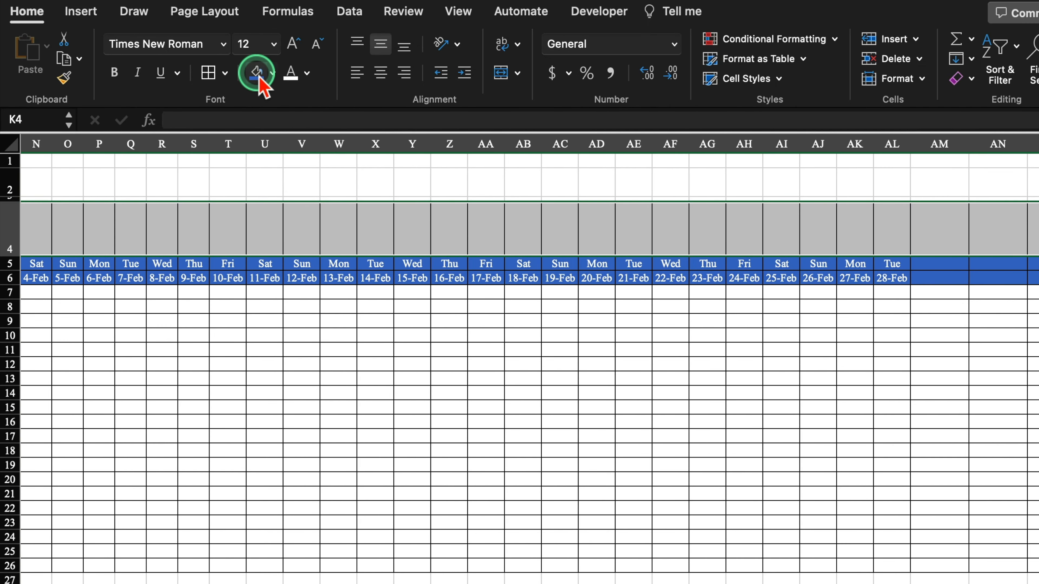
click(256, 72)
click(307, 73)
click(297, 153)
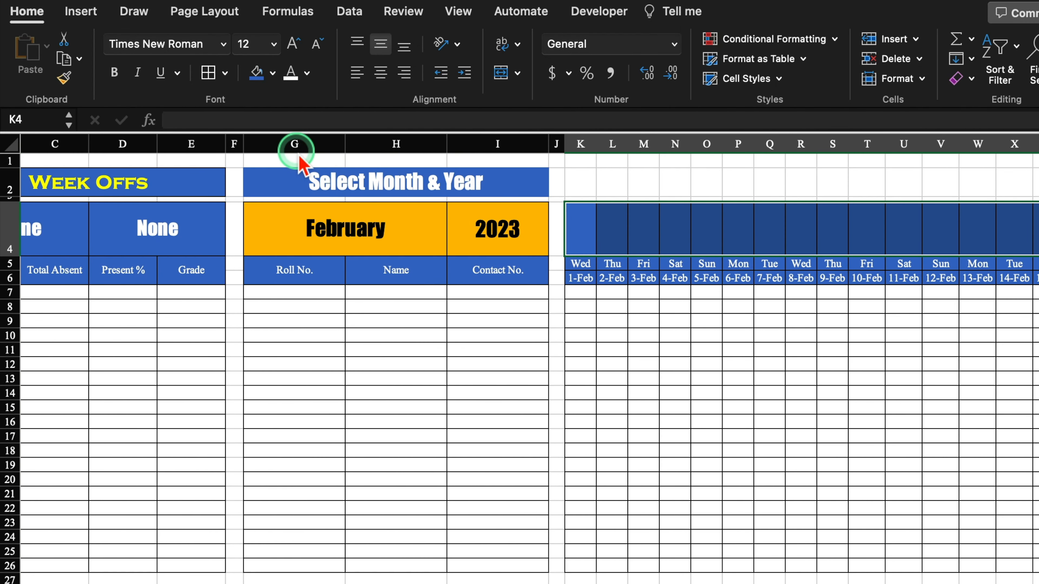
Remove the borders between the blue row 4 cells above the weekday headers
click(225, 73)
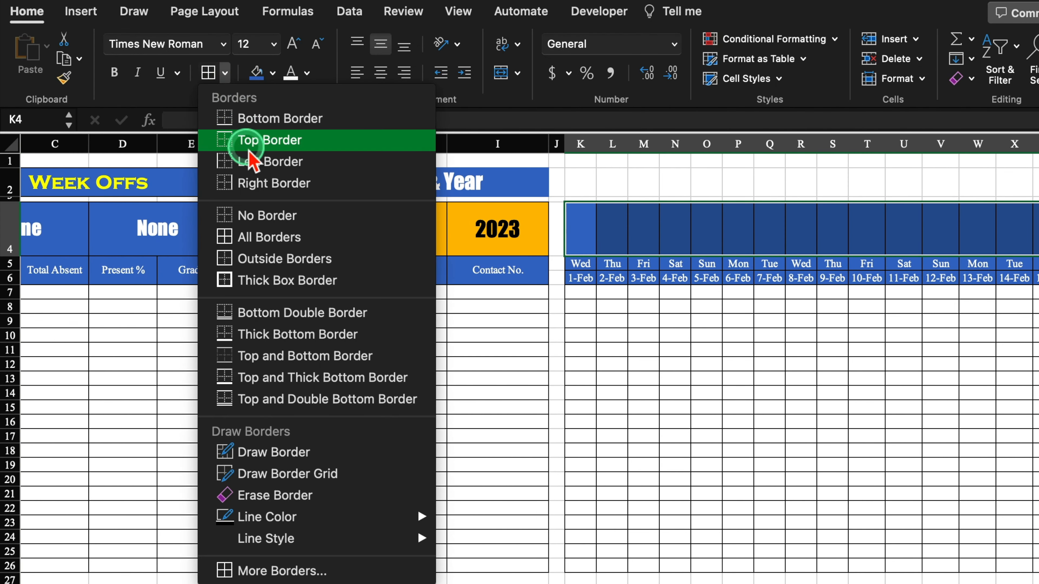
click(267, 215)
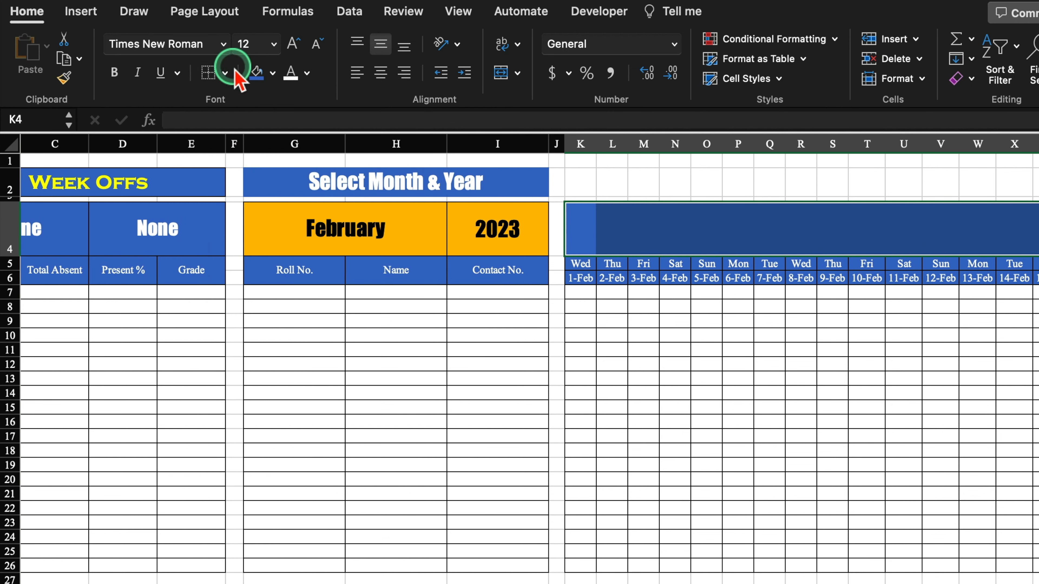
click(226, 70)
click(291, 217)
click(720, 393)
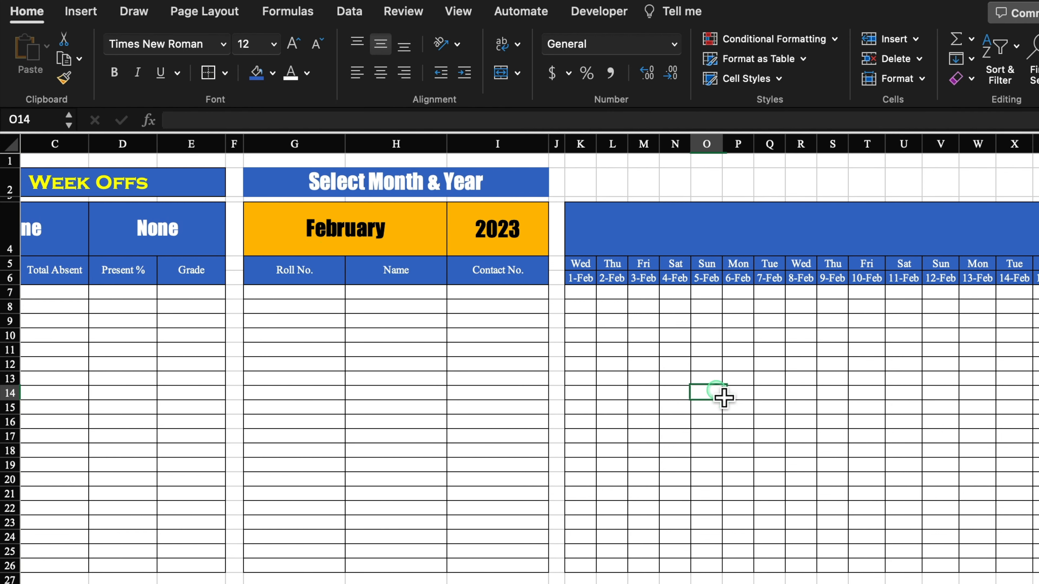
Merge and center K2:P2 and enter the label "Class -"
click(587, 186)
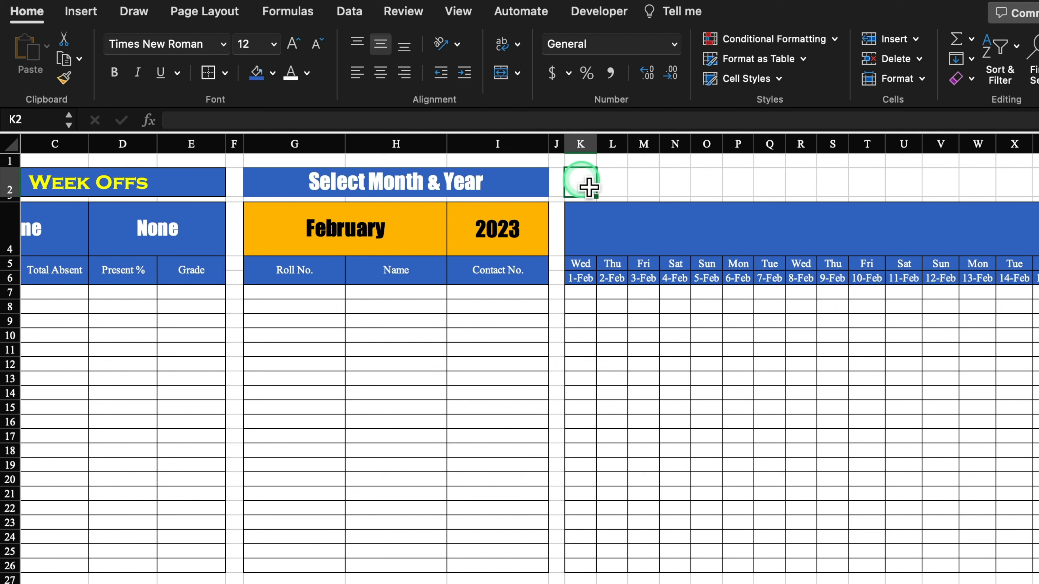
drag(589, 187, 737, 197)
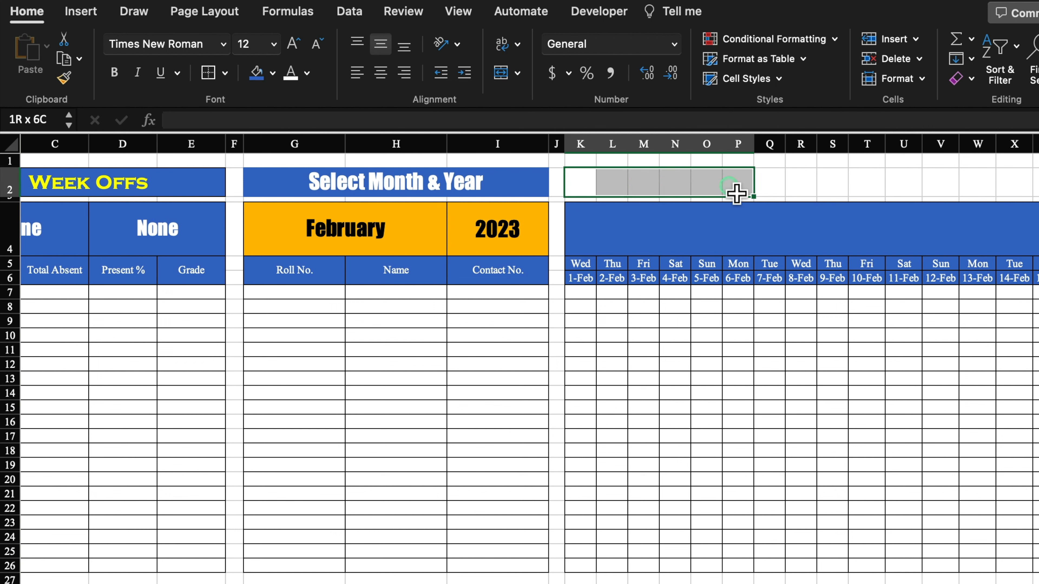
click(501, 73)
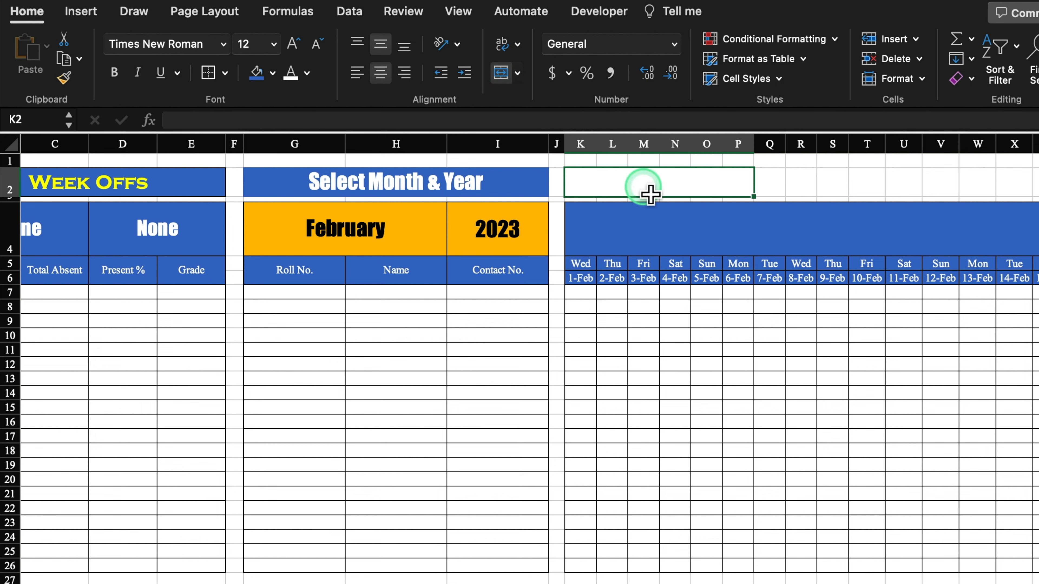
text(Class -)
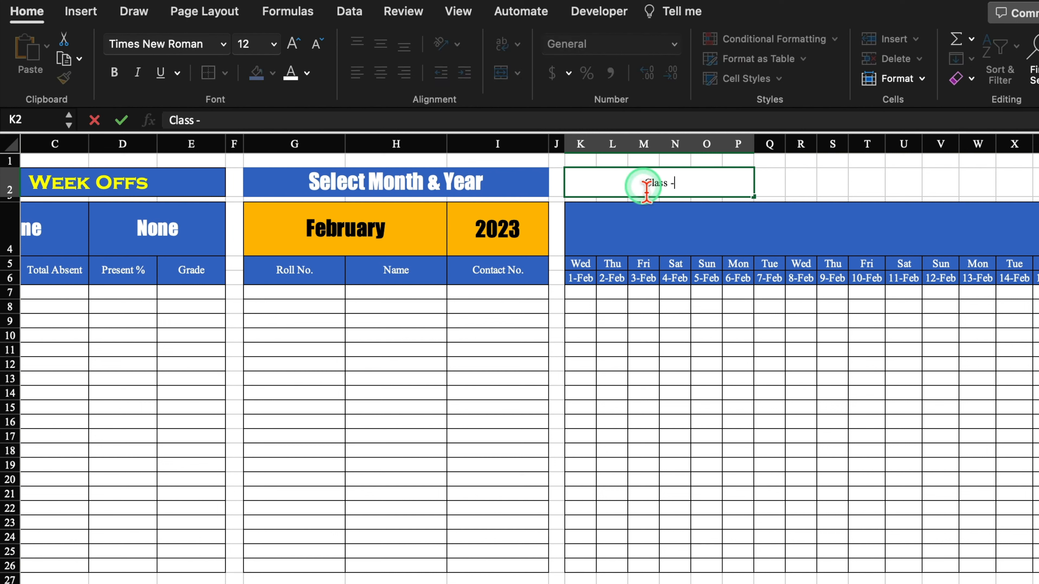
Merge and center Q2:U2 and enter the class value "10 B"
click(777, 187)
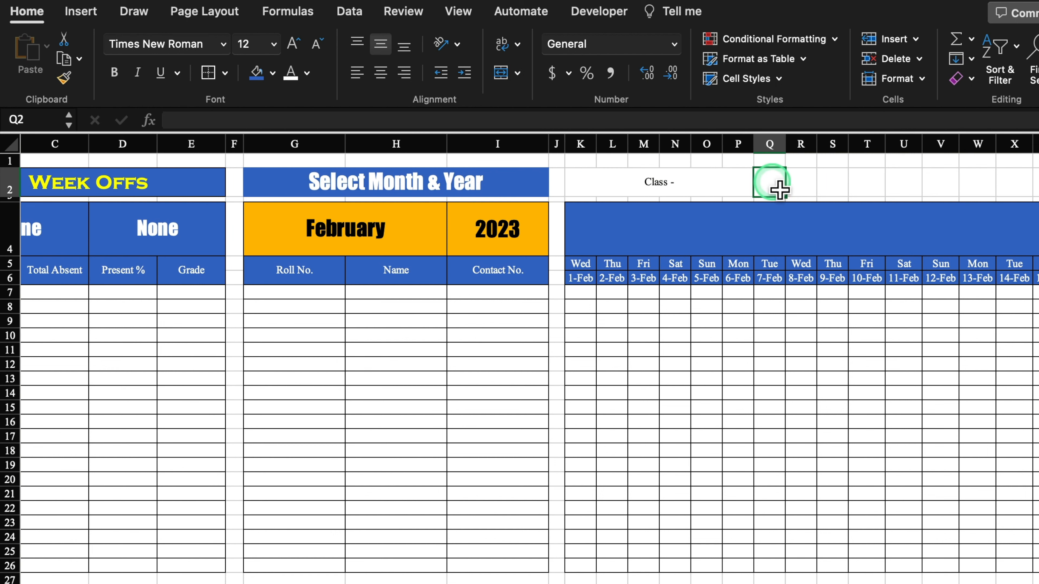
drag(779, 189, 898, 190)
click(500, 73)
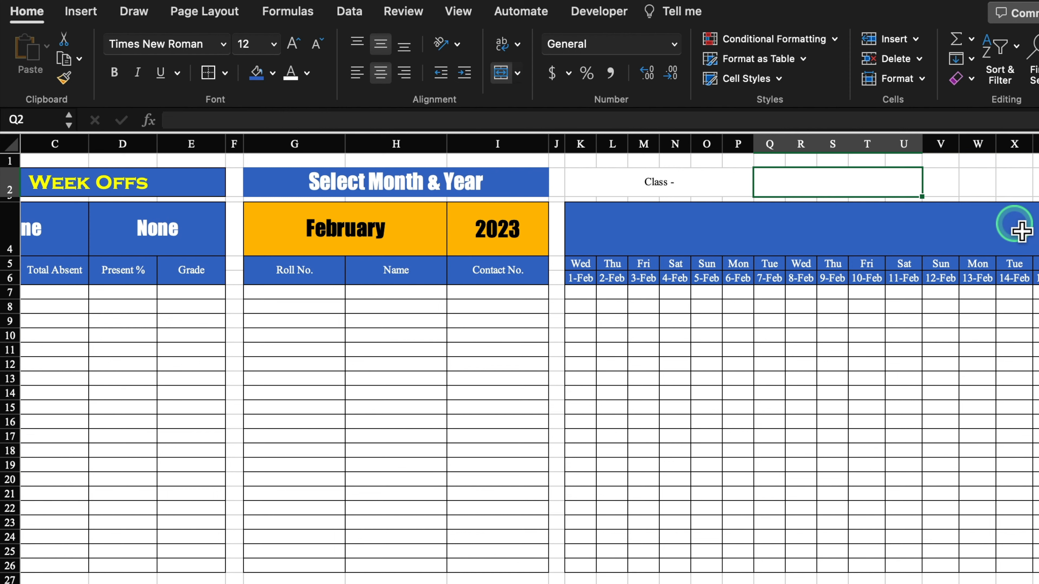
text(10 B)
drag(941, 185, 997, 190)
click(823, 186)
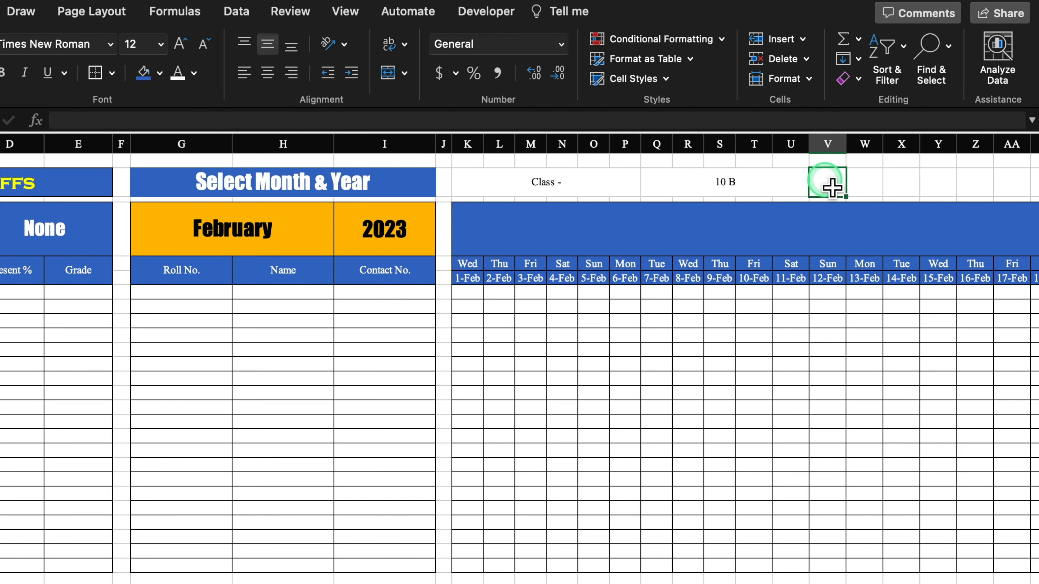
Merge and center the cells V2:AO2 beside the class value
drag(824, 185, 742, 197)
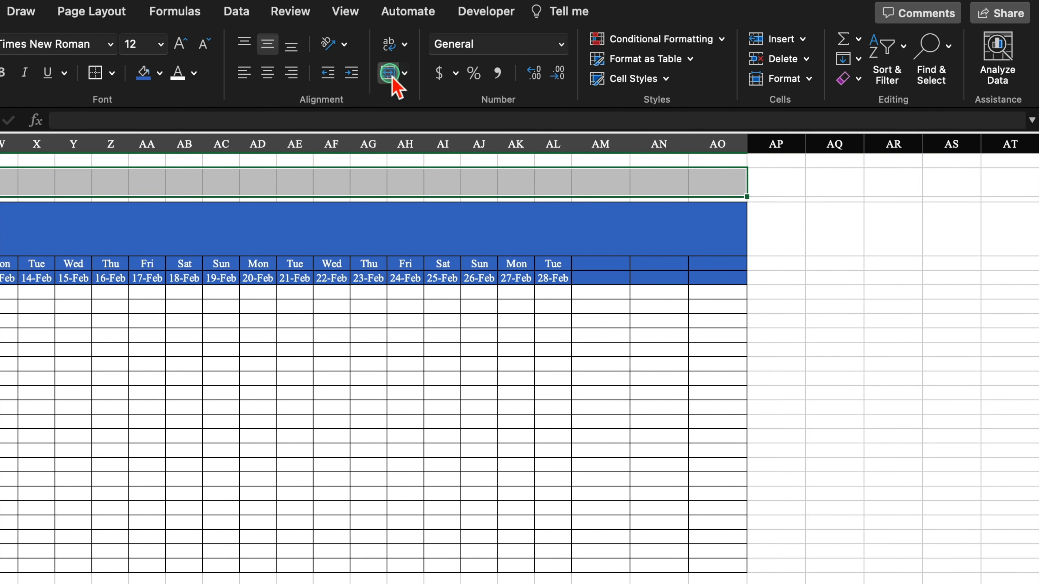
click(406, 88)
scroll(520, 356, left, 5)
scroll(519, 356, left, 5)
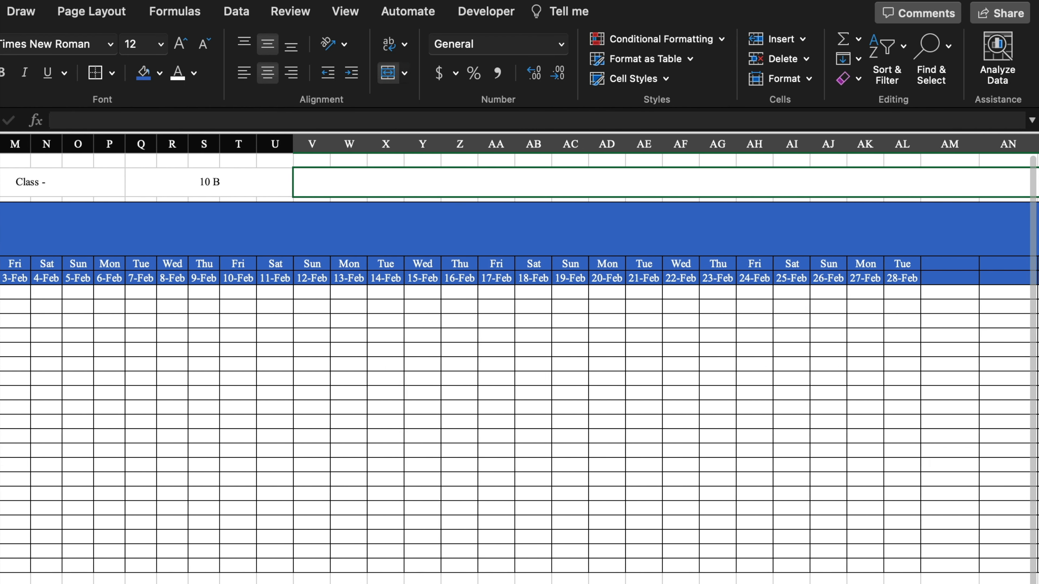
Fill the merged row 2 cells from K2 to AO2 with blue and set their font color to white
click(80, 183)
drag(83, 186, 399, 190)
click(151, 78)
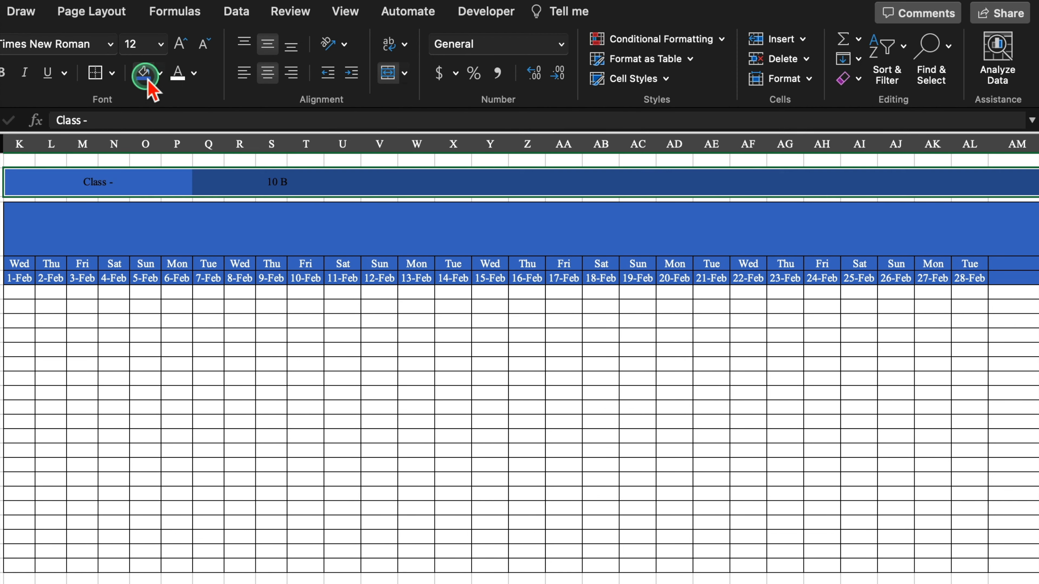
click(194, 73)
click(179, 73)
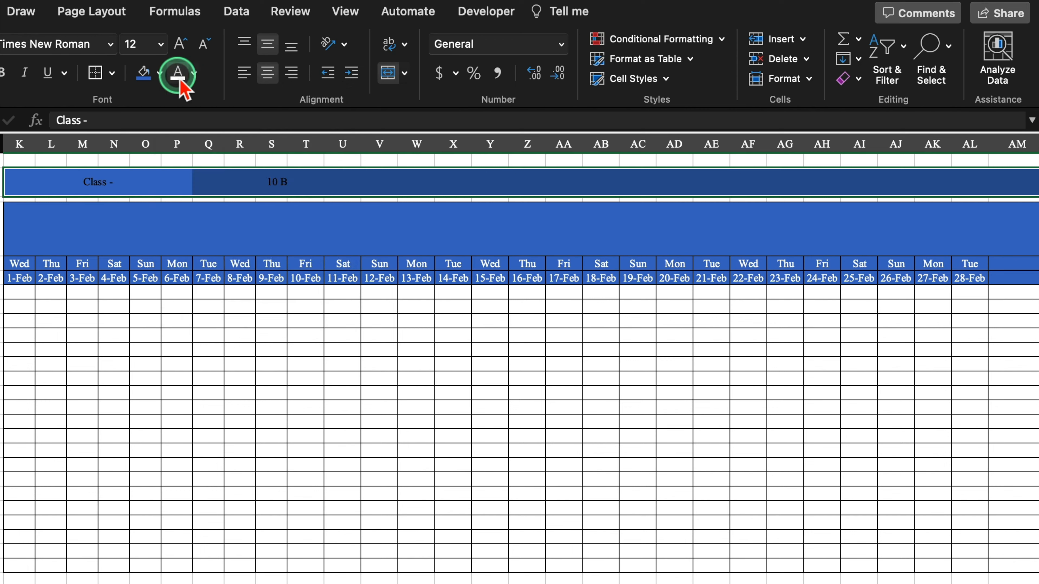
Change the font color of the "10 B" class value to yellow
click(277, 180)
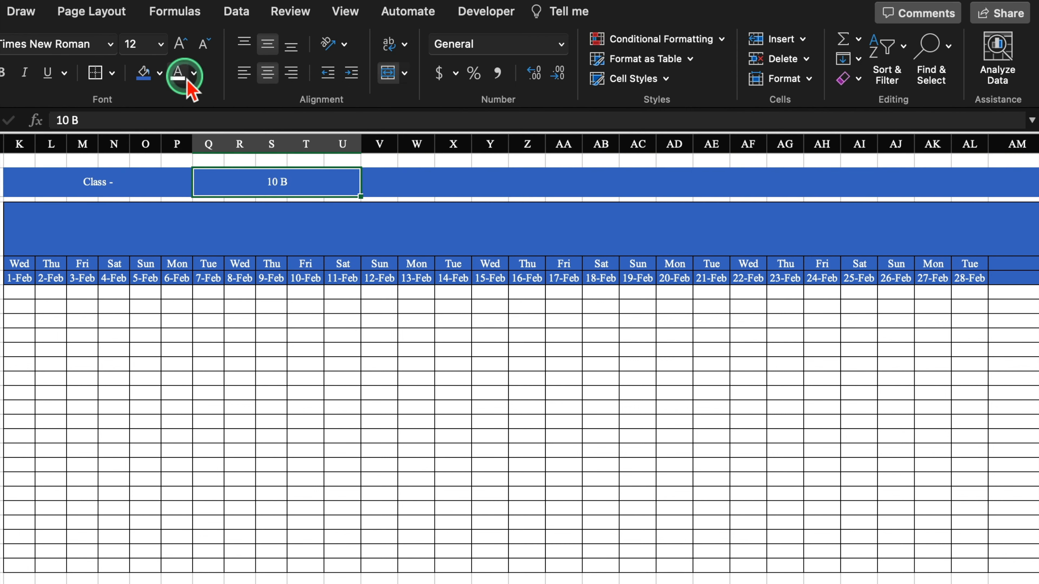
click(194, 73)
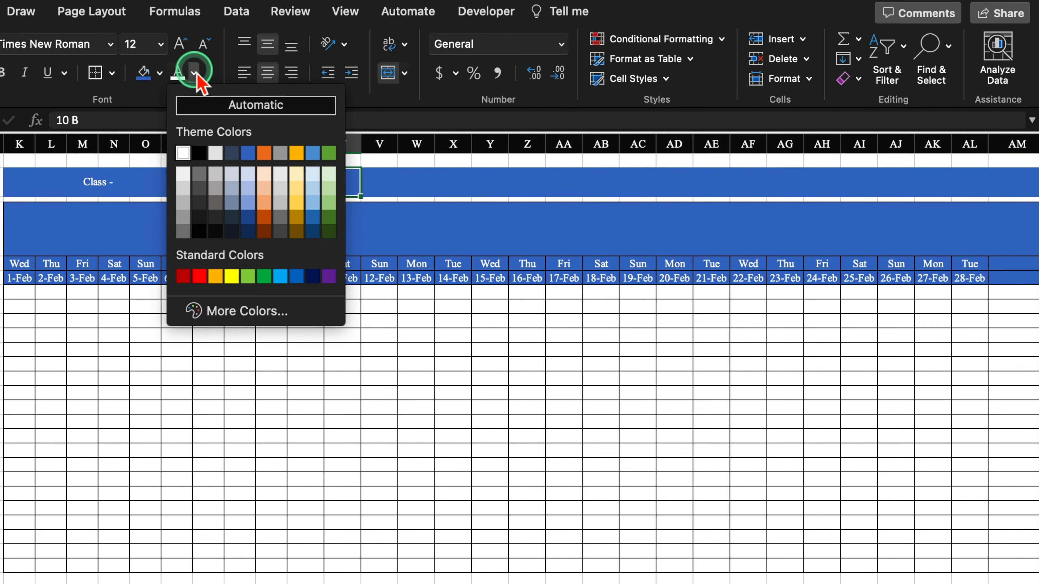
click(231, 274)
Format the K2:AO2 banner in Impact at size 26 and right-align the "Class -" label
click(148, 194)
drag(150, 196, 247, 139)
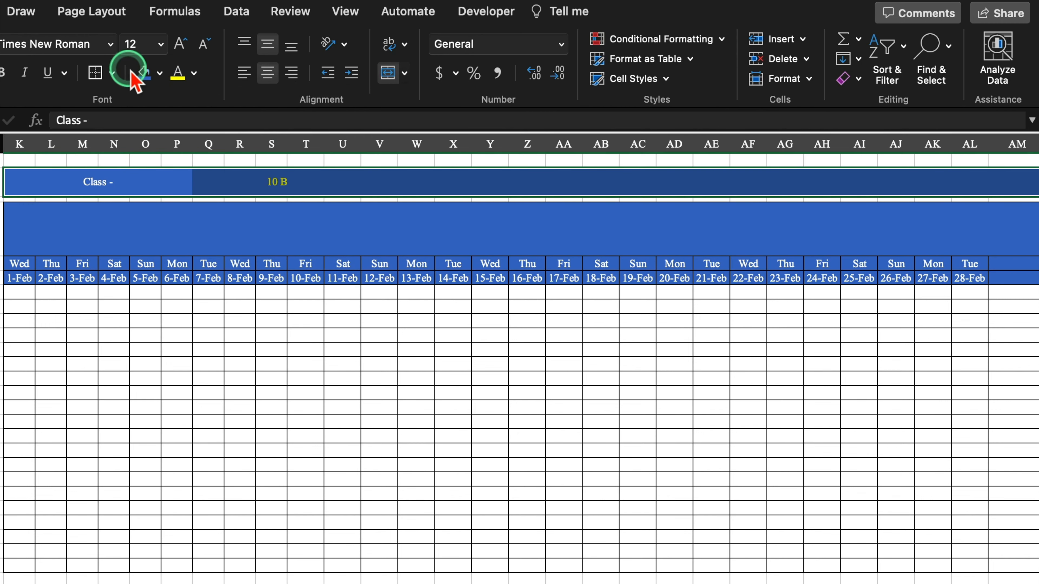
click(112, 48)
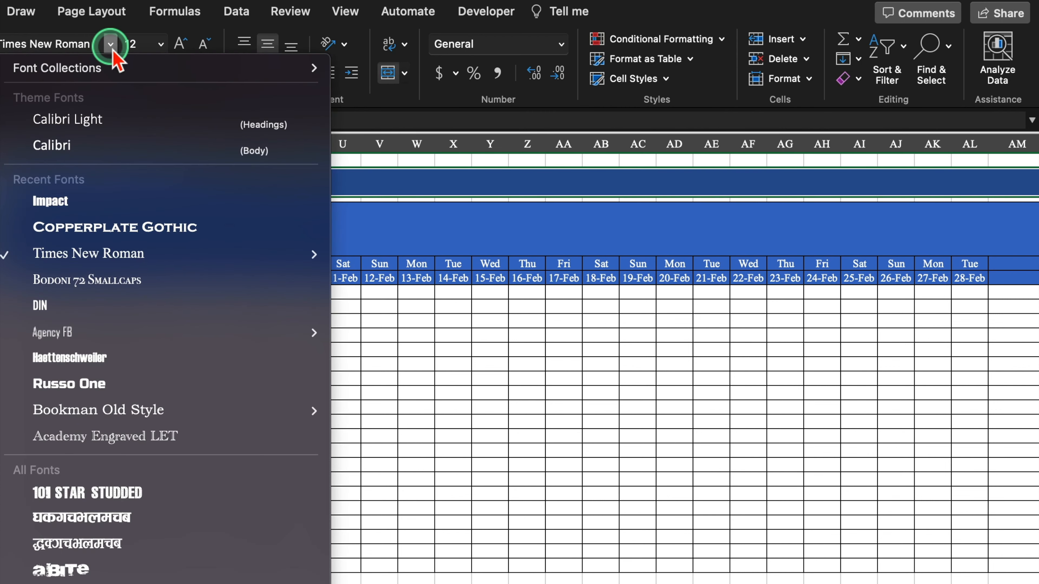
click(103, 201)
click(179, 44)
click(179, 44)
click(180, 44)
click(179, 44)
click(179, 44)
click(179, 44)
click(179, 44)
click(179, 45)
click(177, 408)
click(117, 192)
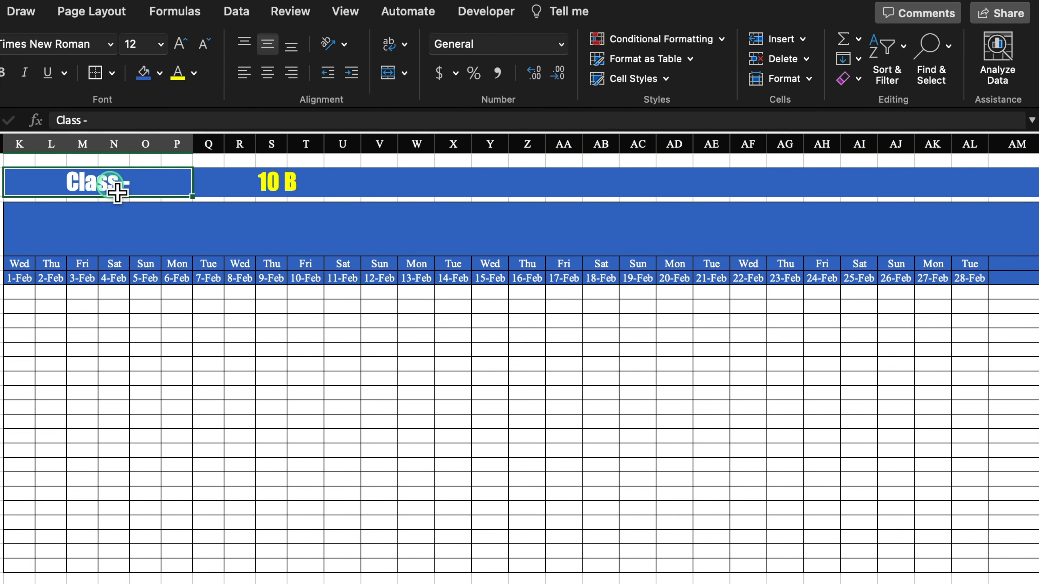
click(292, 72)
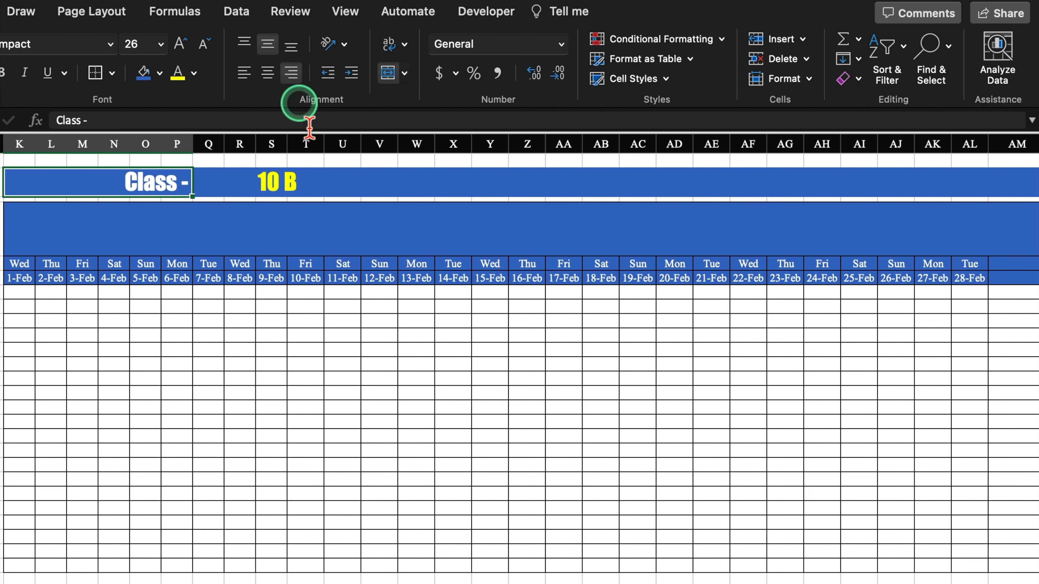
Enter the title "Ateendance Sheet 2023 - 24" in the merged cell V2:AO2 and left-align it
click(429, 181)
click(495, 181)
text(Ateend)
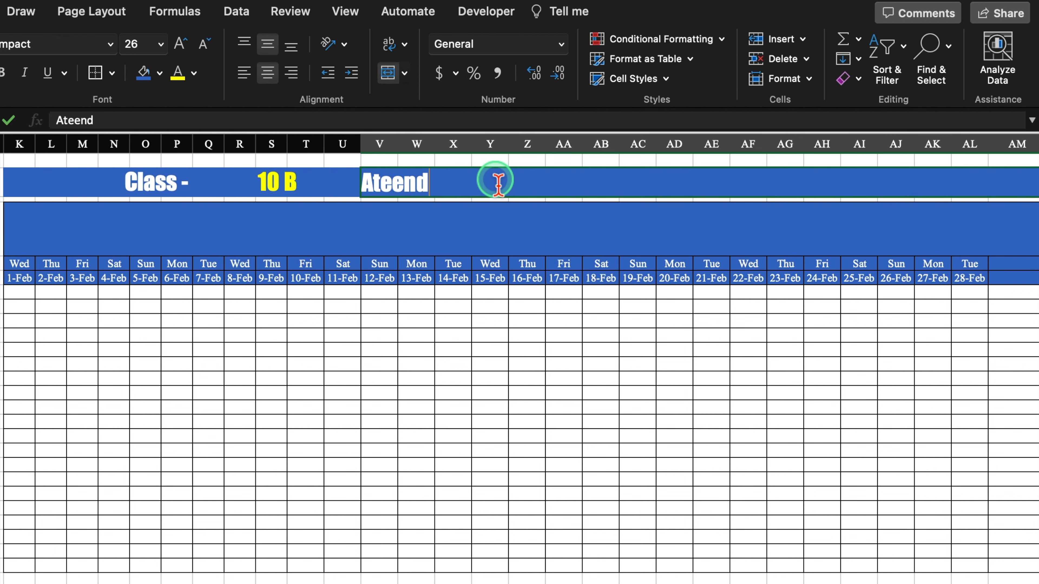
text(ance Sheet )
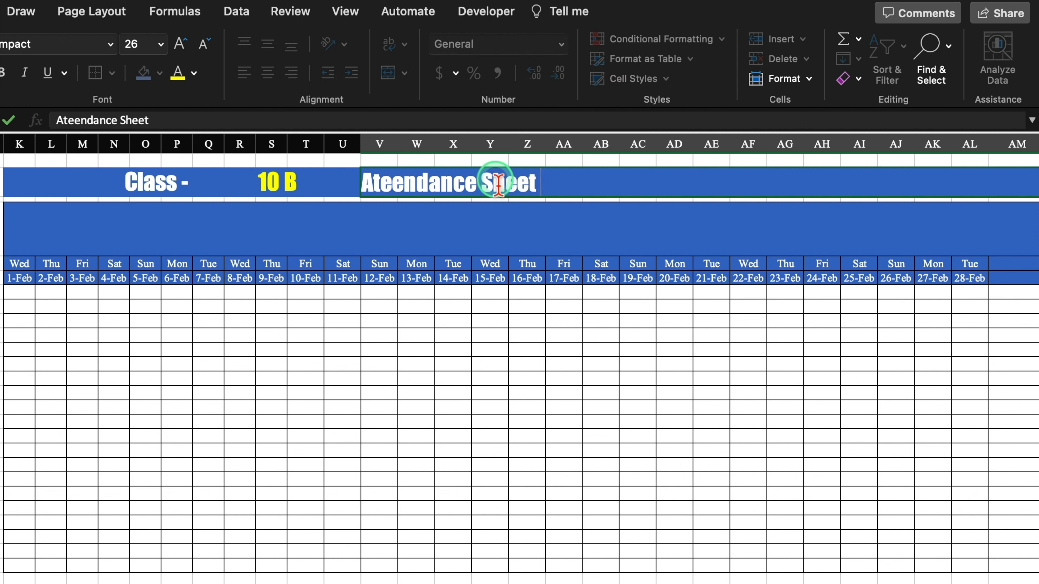
text(2023 - 24)
key(Return)
click(634, 186)
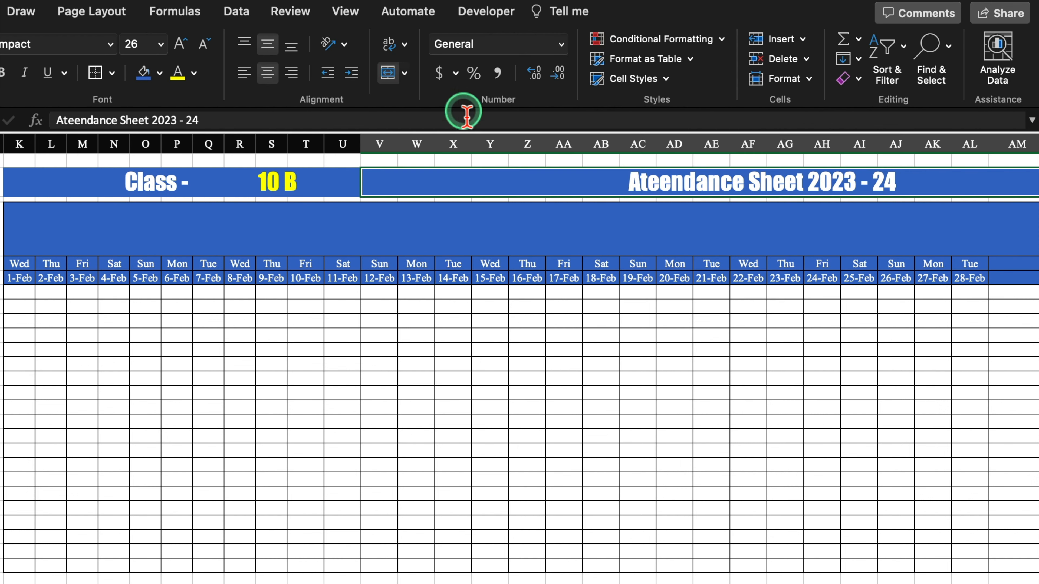
click(250, 78)
click(453, 349)
Increase the height of row 2 and enlarge the font across the whole row
drag(0, 197, 0, 209)
click(0, 188)
click(181, 42)
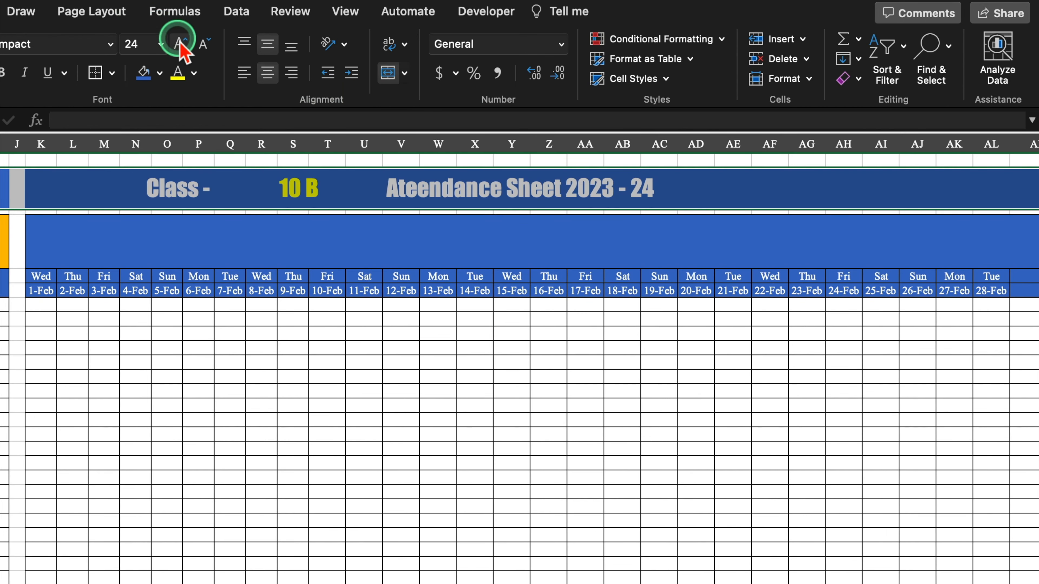
click(744, 422)
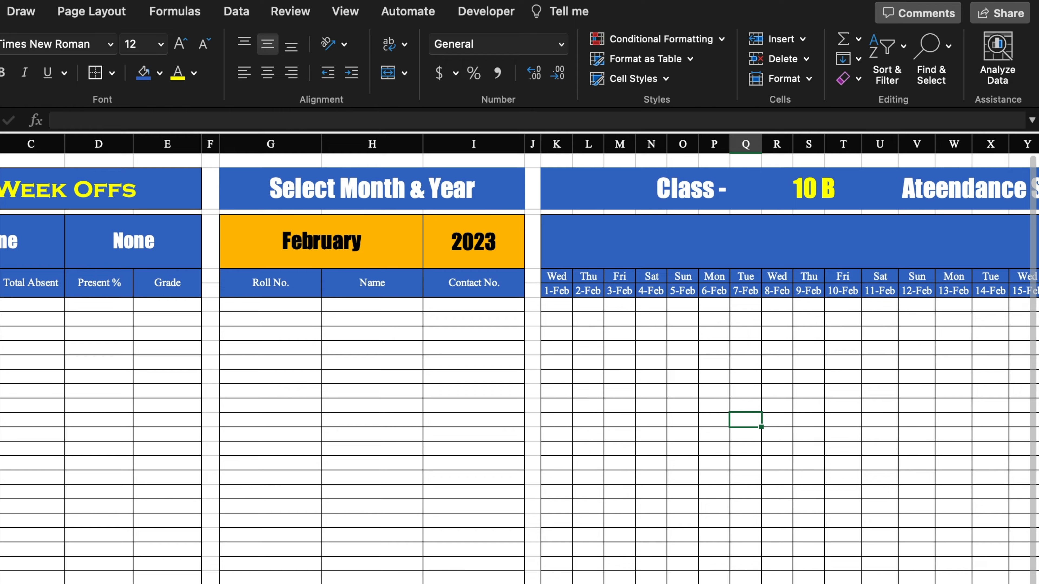
Hide the gridlines on the attendance sheet
scroll(520, 359, right, 10)
scroll(519, 359, left, 8)
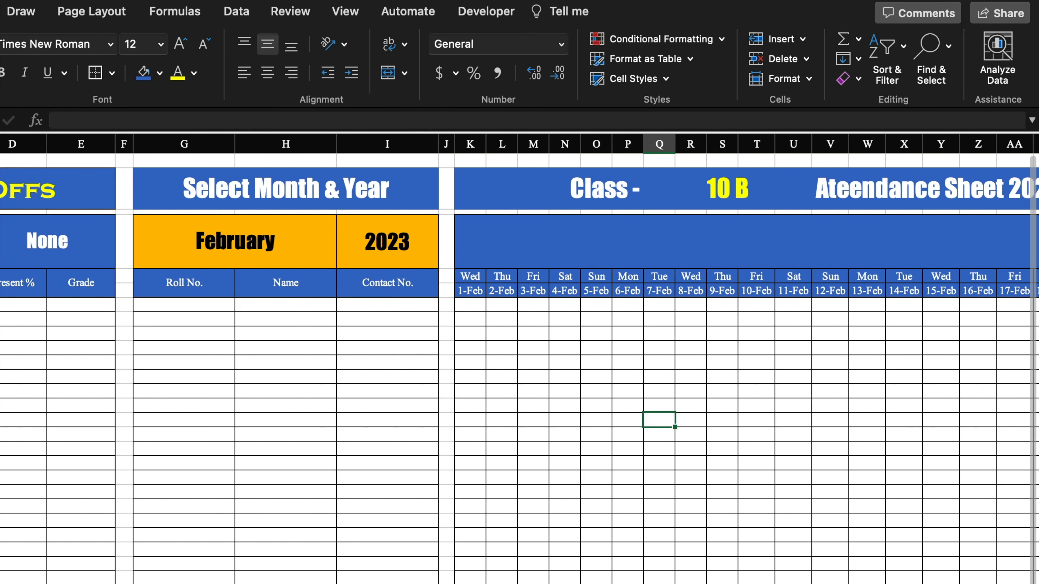
scroll(520, 359, left, 2)
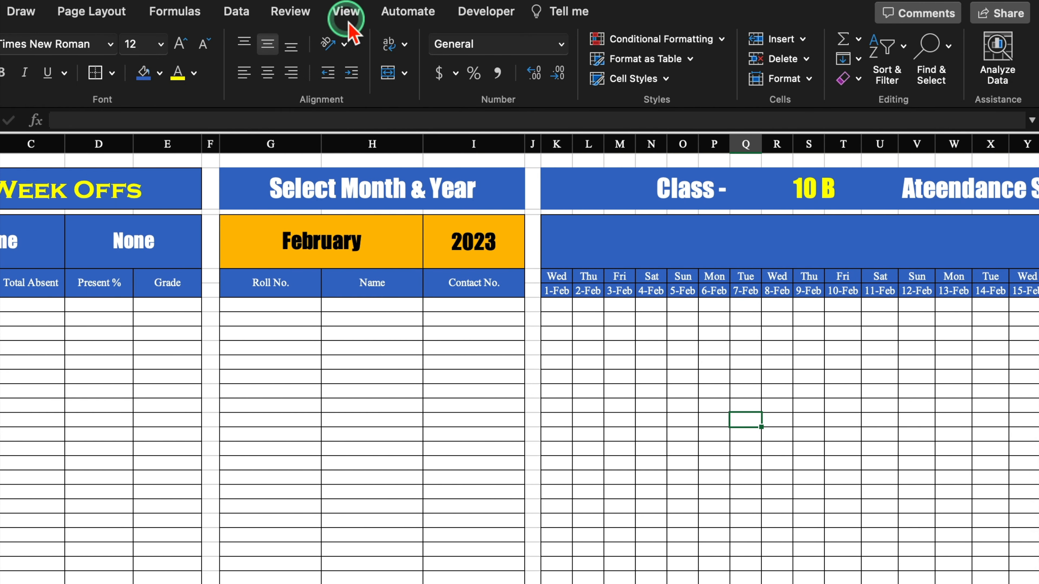
click(345, 11)
click(356, 52)
click(306, 129)
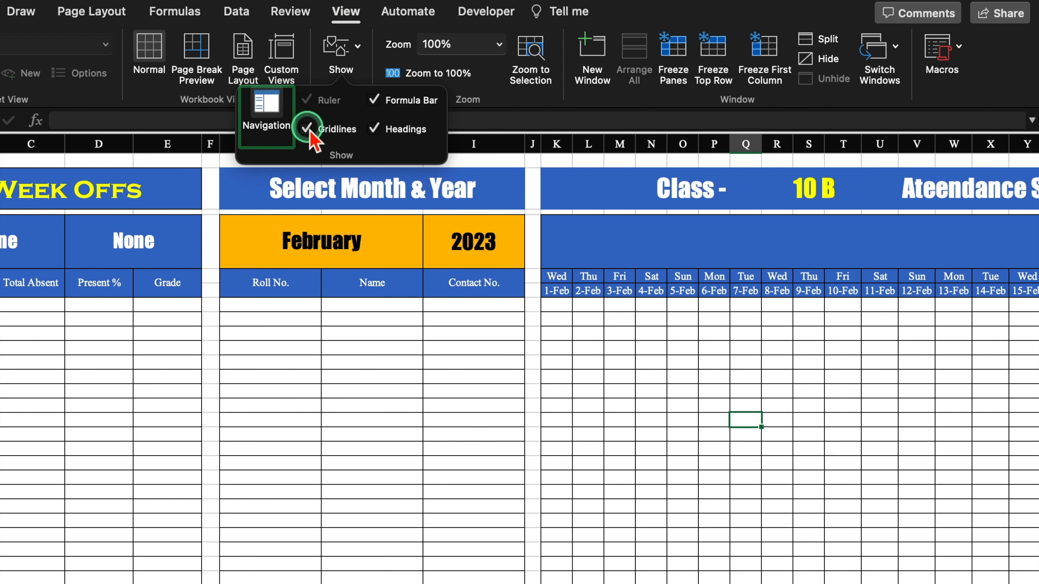
Create a Classic conditional formatting rule that uses a formula for the attendance grid from K5 down to row 26, including weekday and date headers
drag(556, 276, 761, 583)
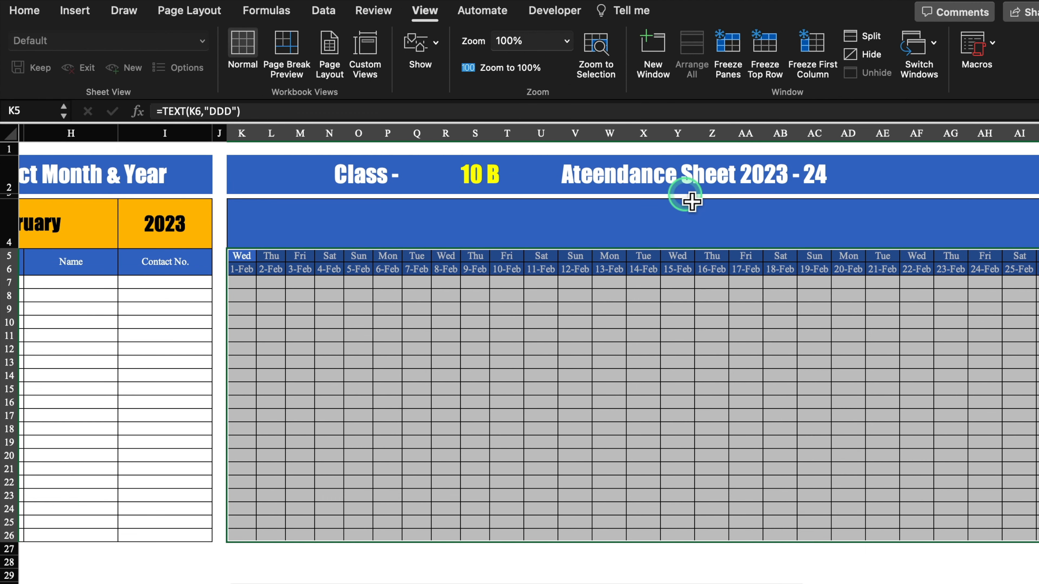
click(25, 11)
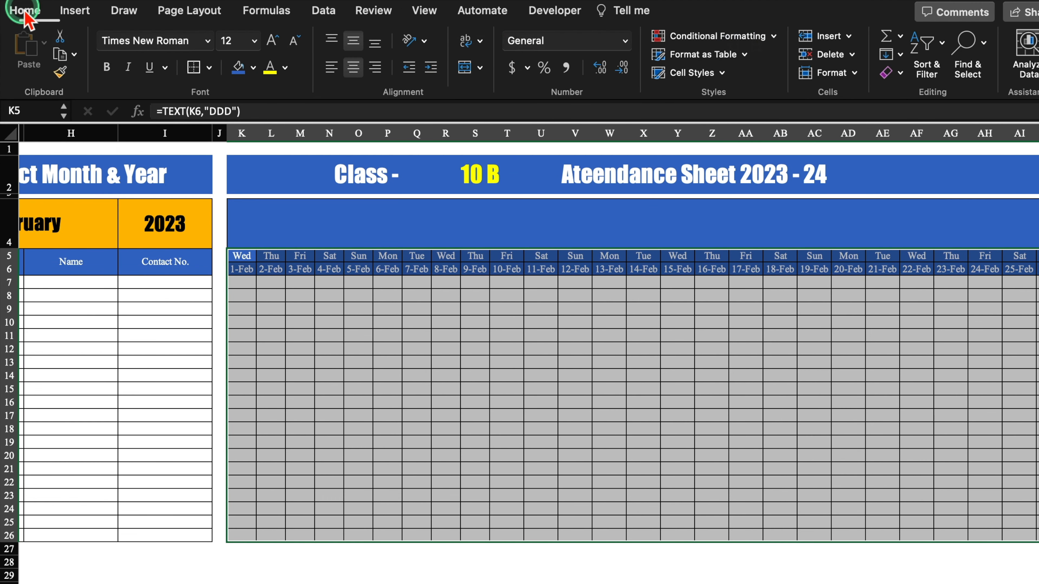
click(731, 39)
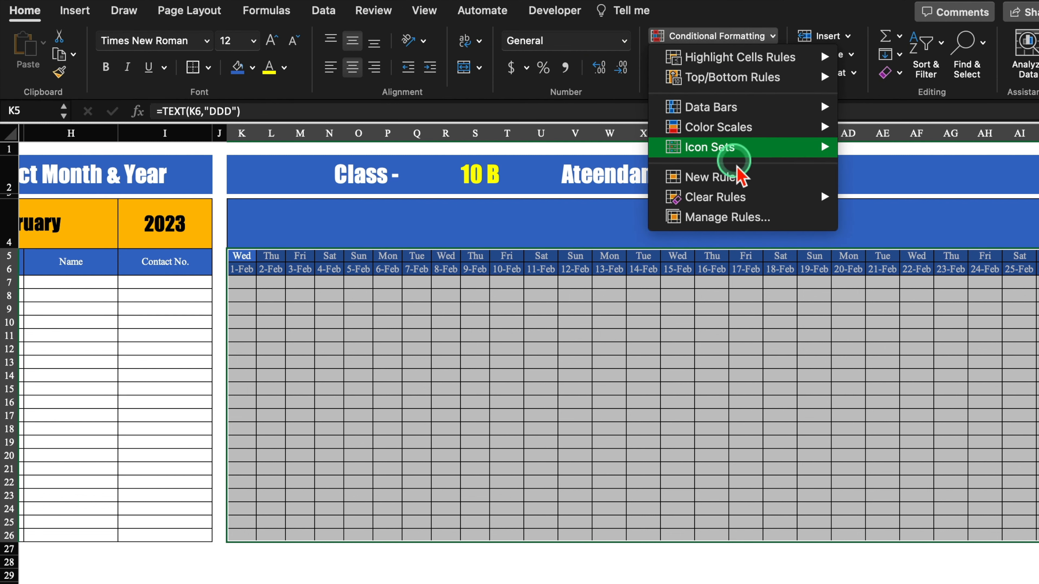
click(736, 178)
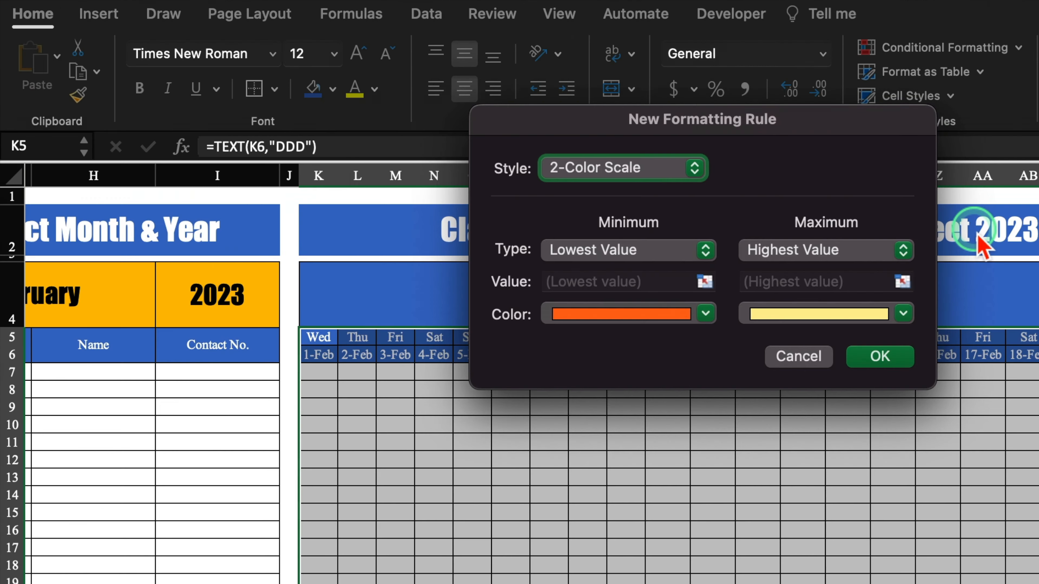
click(695, 168)
click(612, 267)
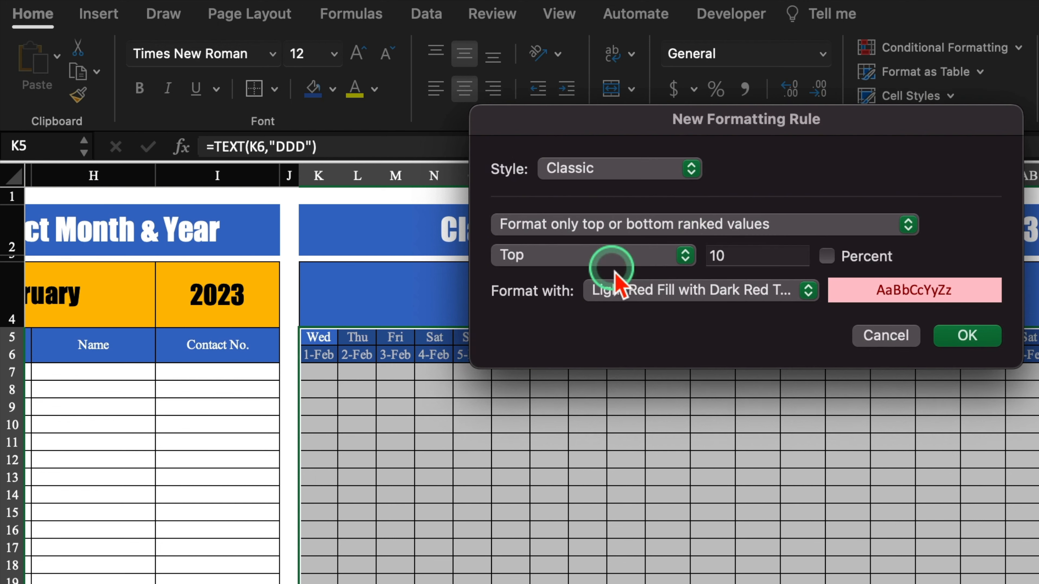
click(720, 223)
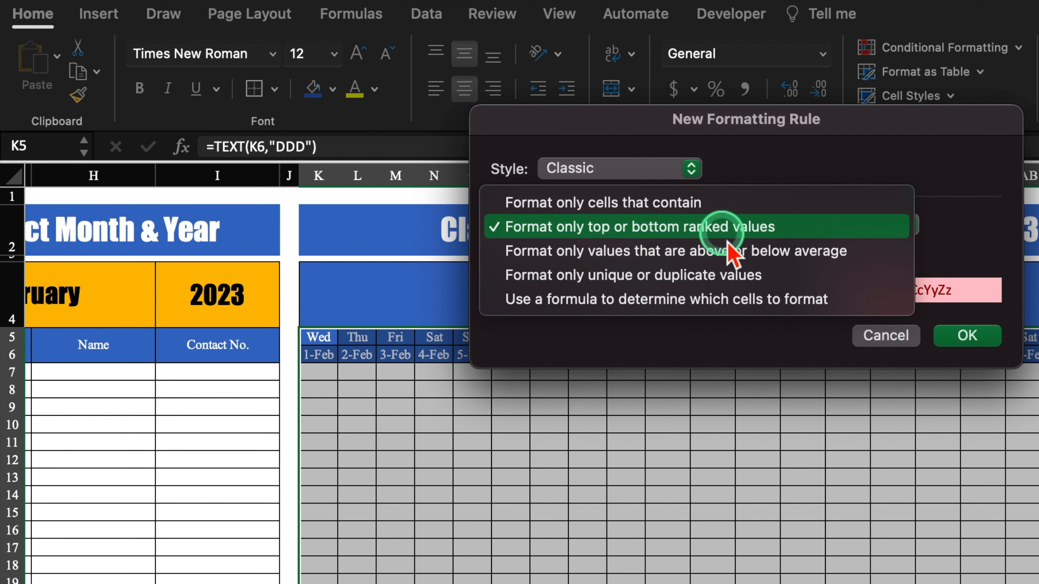
click(855, 302)
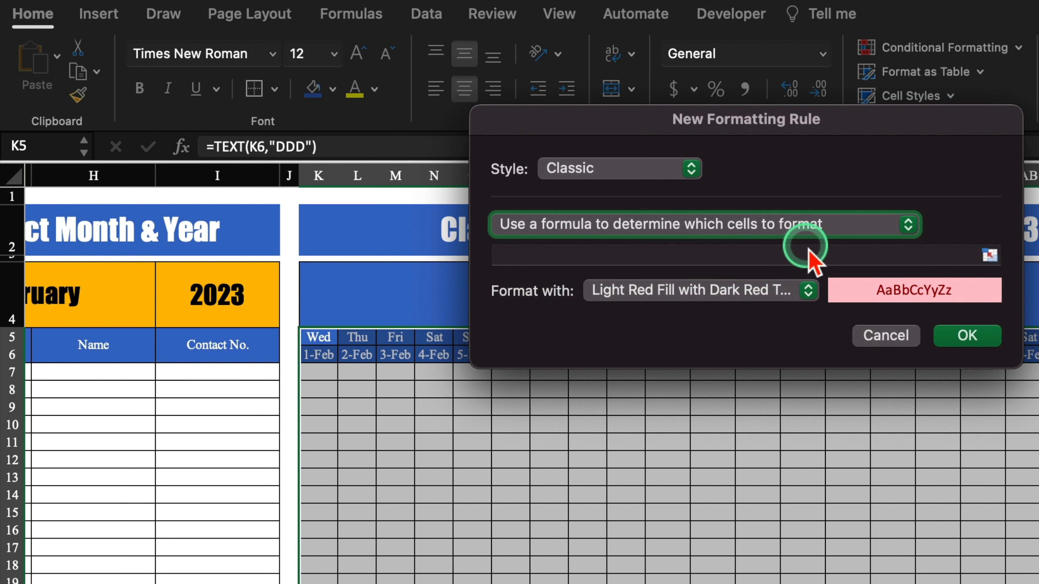
Set the rule formula to =K$5=$B$4, keep the light red fill with dark red text, and apply the rule
click(809, 261)
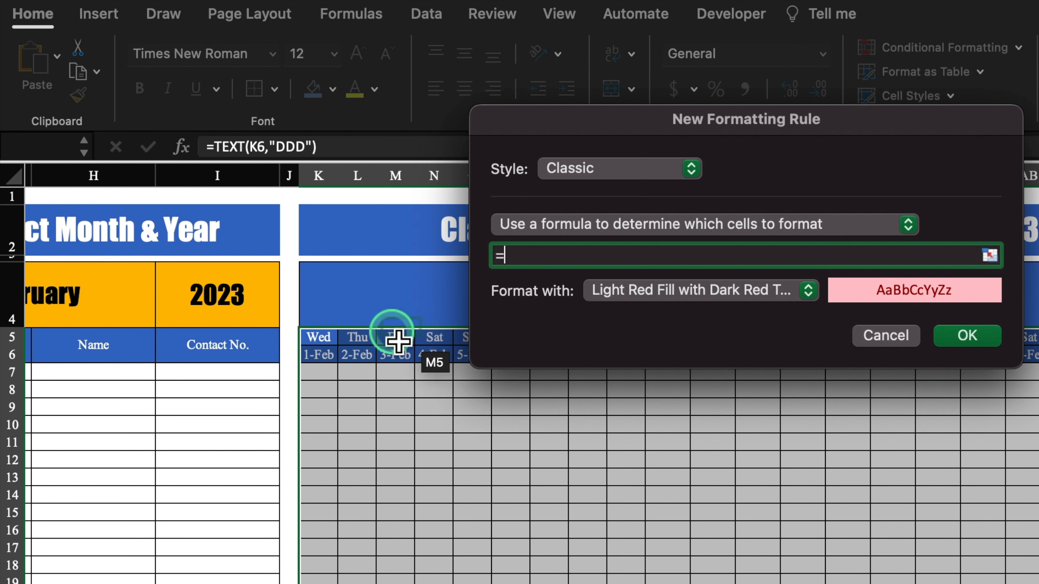
click(329, 338)
key(F4)
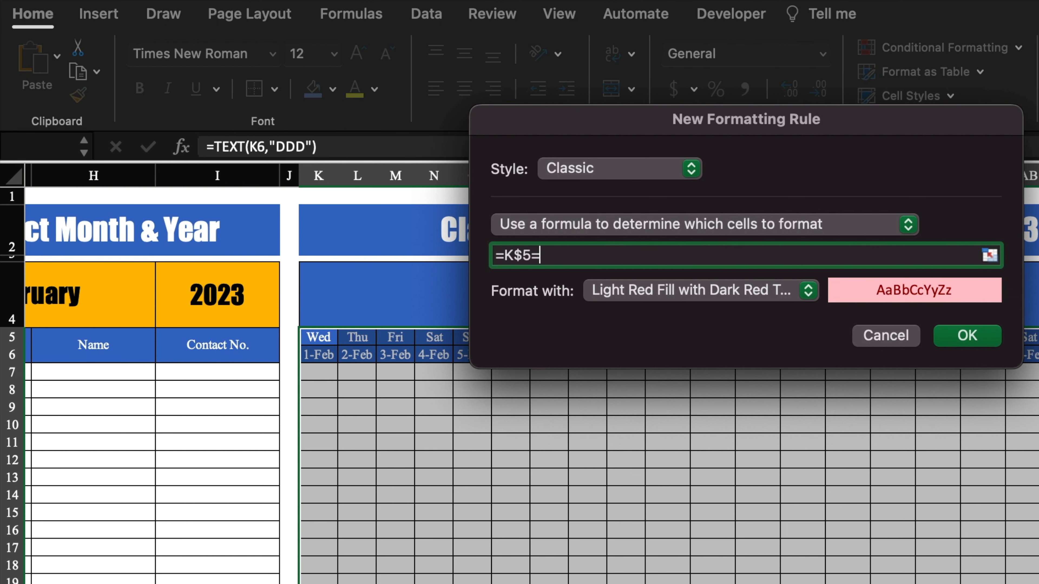
scroll(232, 449, left, 10)
click(232, 449)
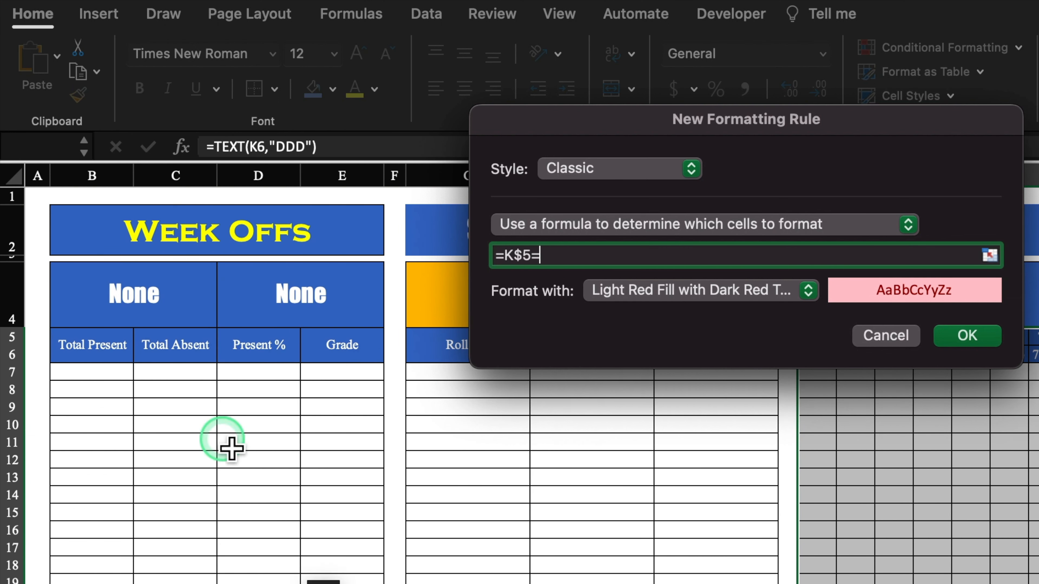
click(137, 301)
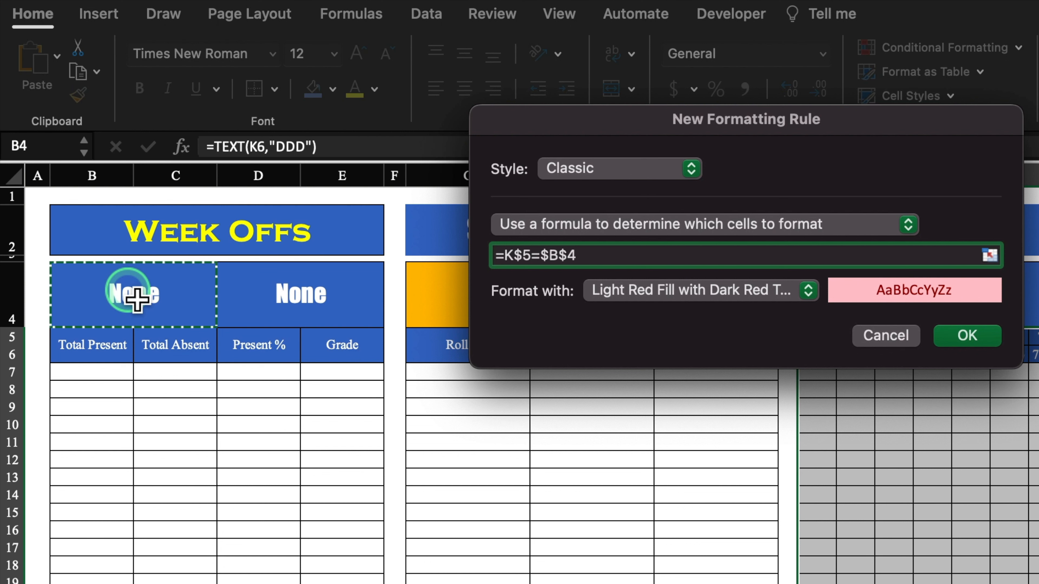
click(942, 304)
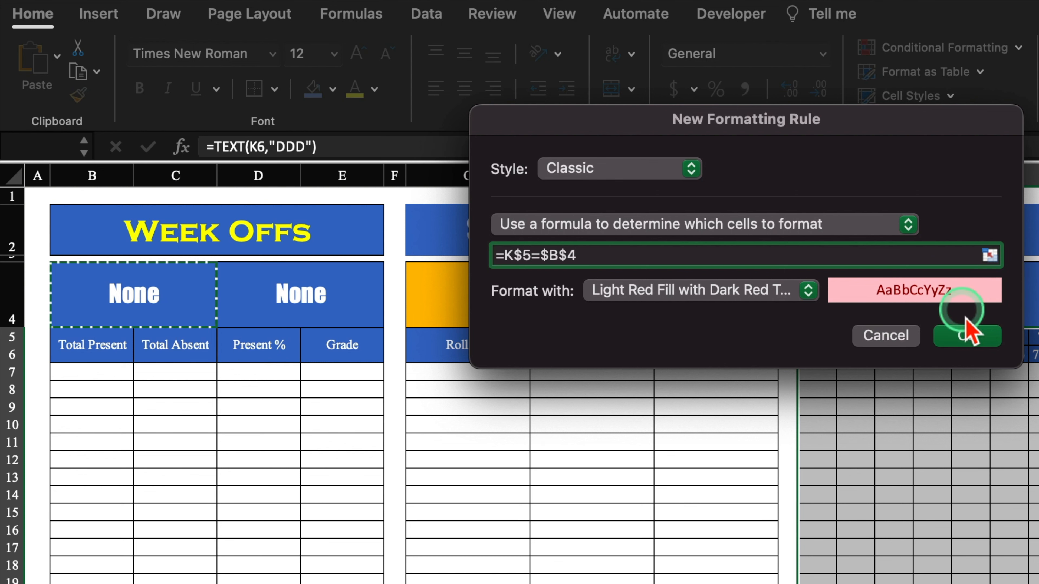
click(972, 339)
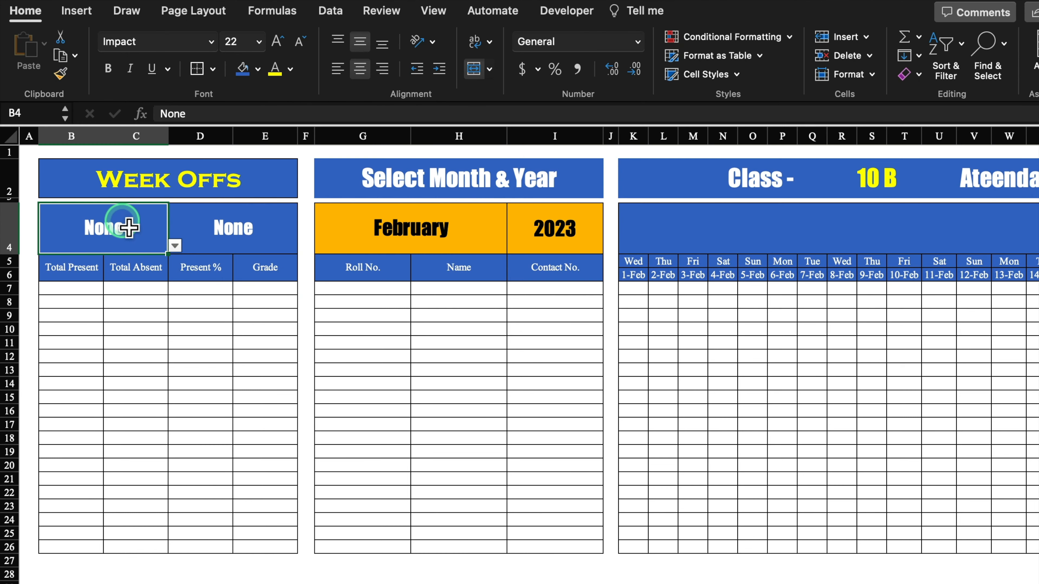
Test the highlighting rule by switching the first week off in B4 to Mon and other weekdays, and reset it to None
click(175, 245)
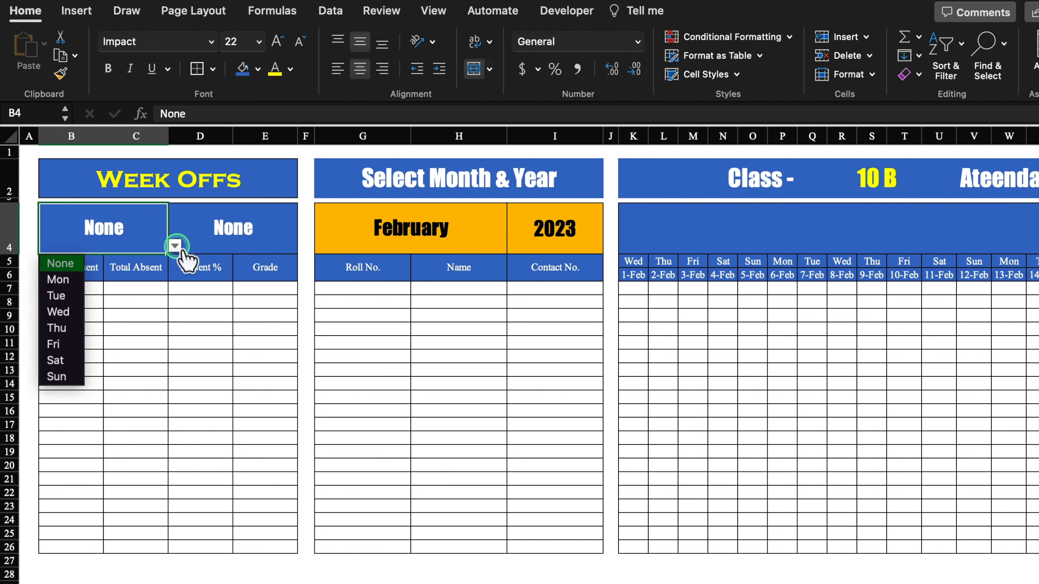
click(61, 283)
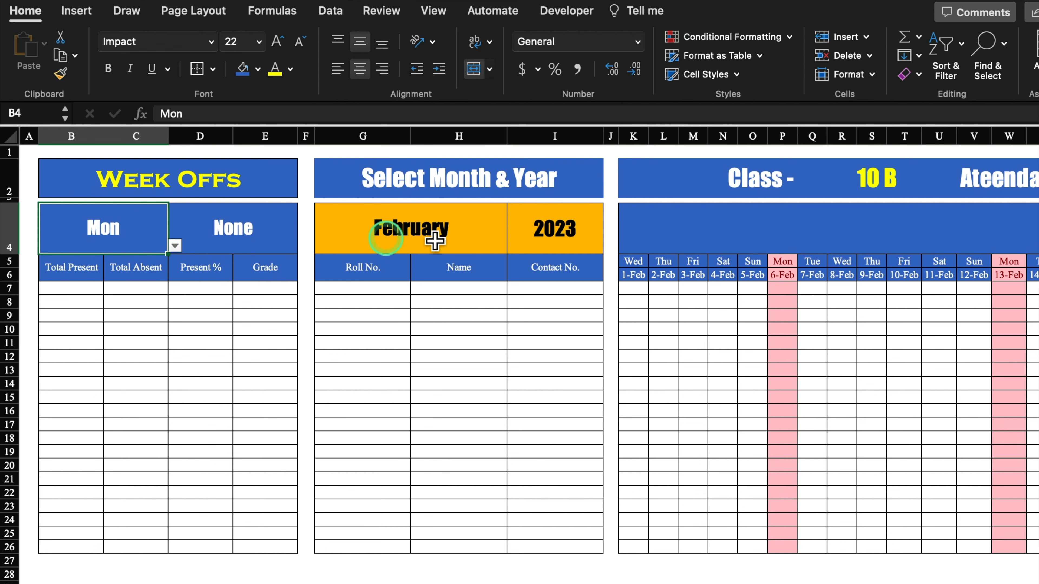
click(176, 244)
click(70, 364)
click(175, 244)
click(63, 316)
click(57, 376)
click(175, 246)
click(59, 264)
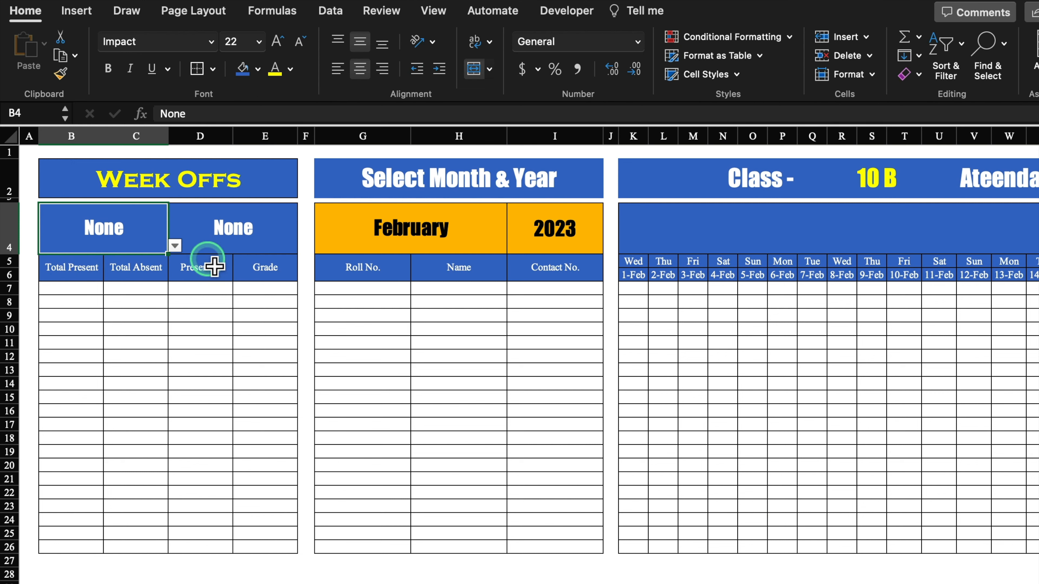
Create another Classic conditional formatting rule that uses a formula for the attendance grid from K5 down to row 26
click(204, 236)
click(636, 264)
drag(638, 264, 902, 549)
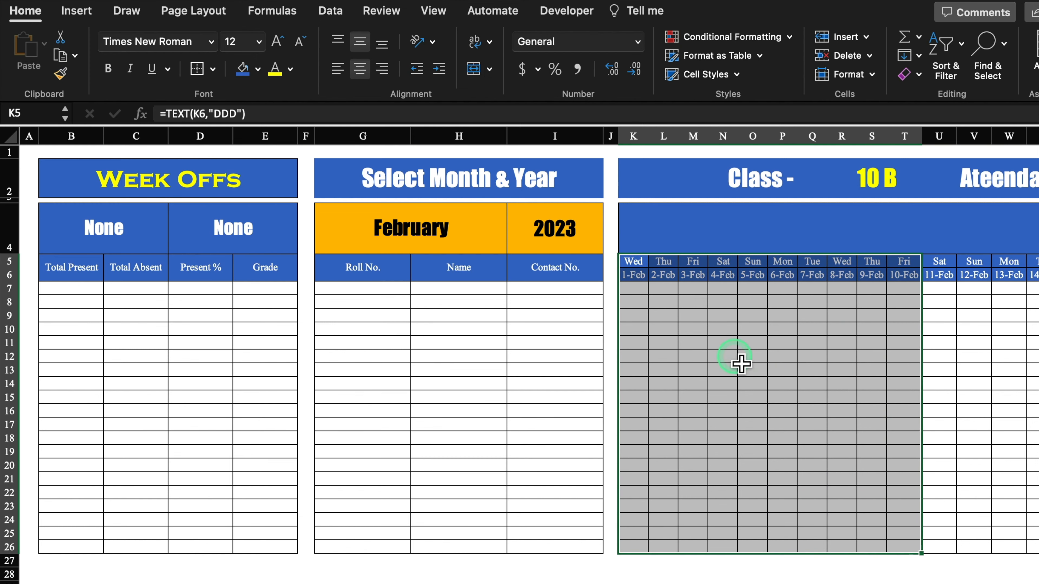
click(635, 263)
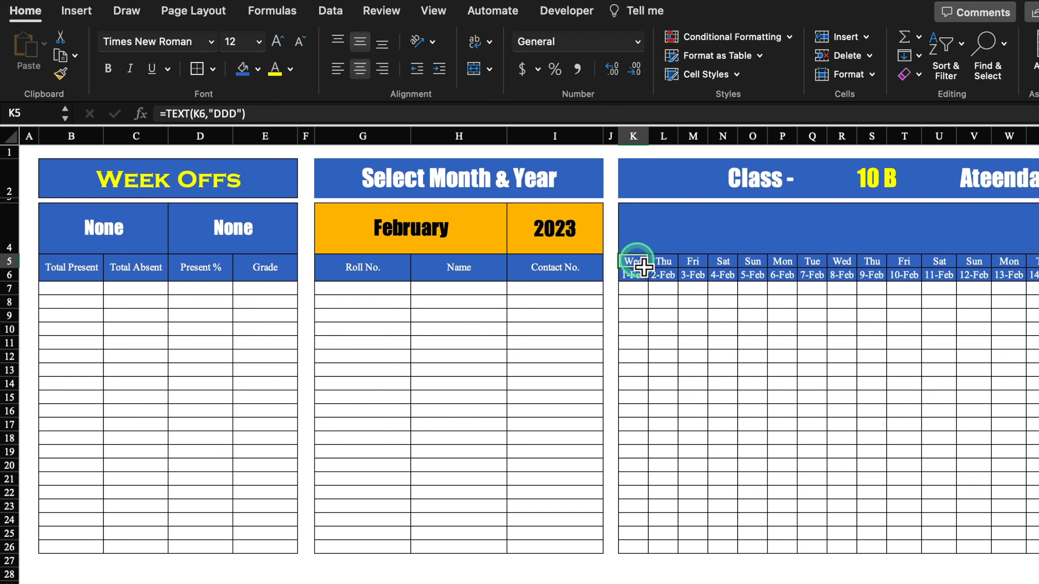
drag(643, 268, 951, 575)
scroll(951, 578, left, 15)
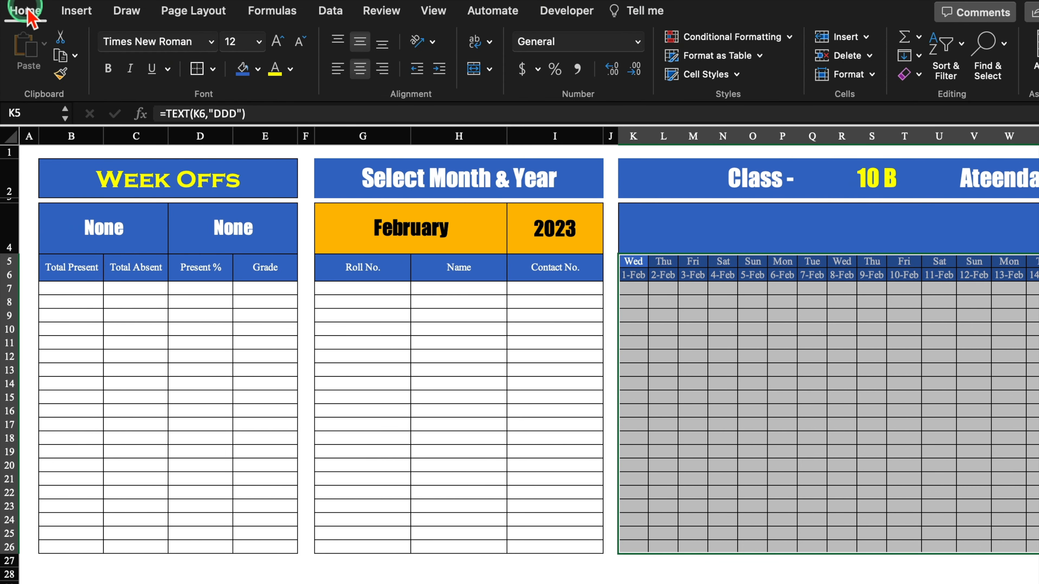
click(746, 41)
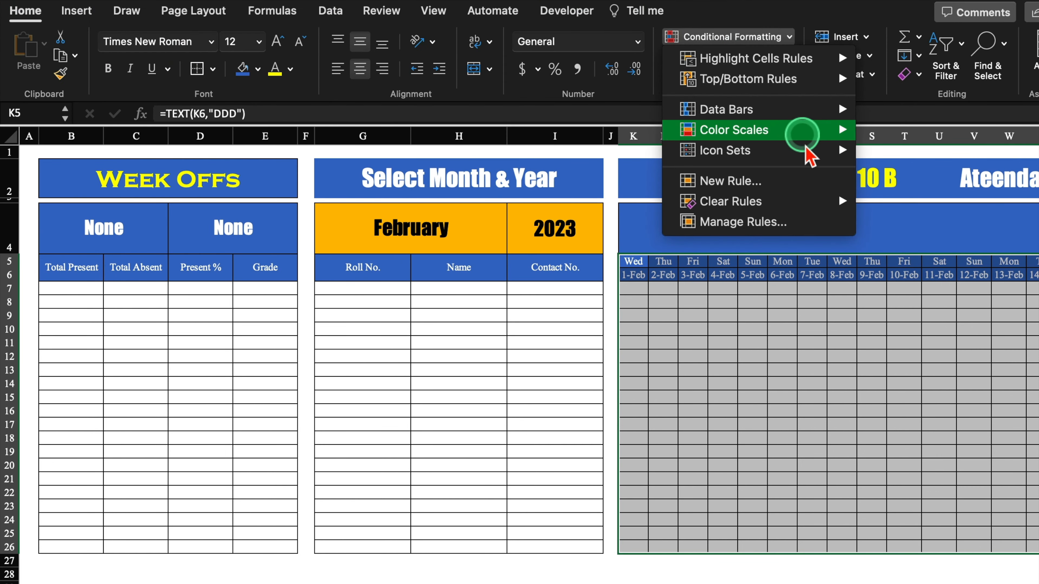
click(807, 181)
click(536, 130)
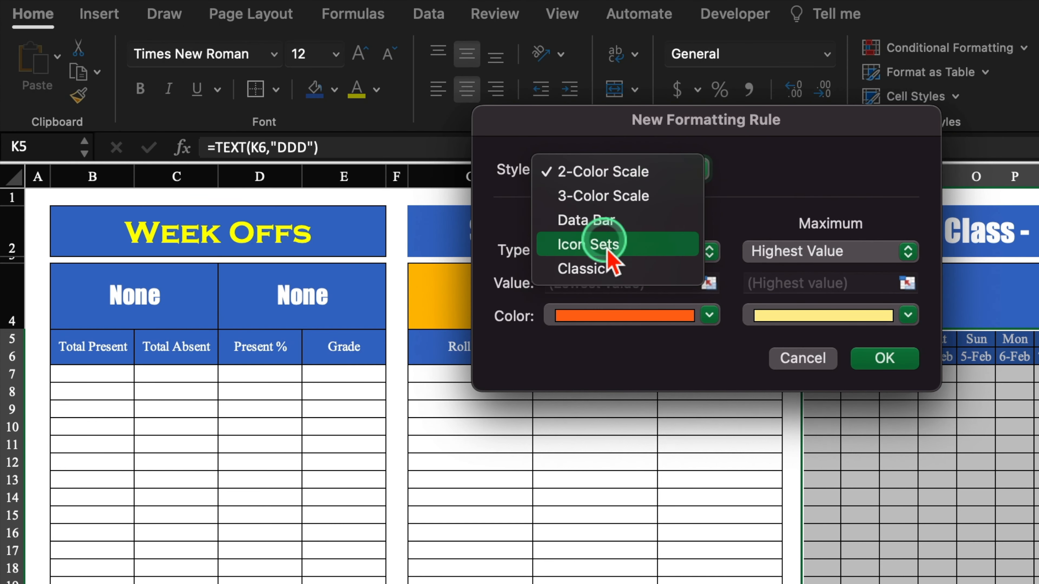
click(615, 270)
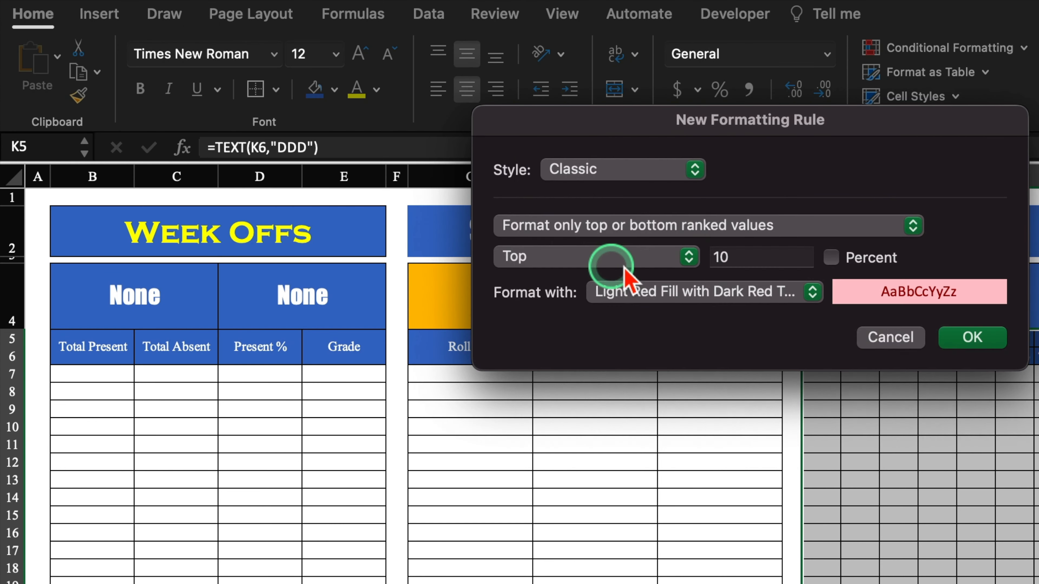
click(760, 229)
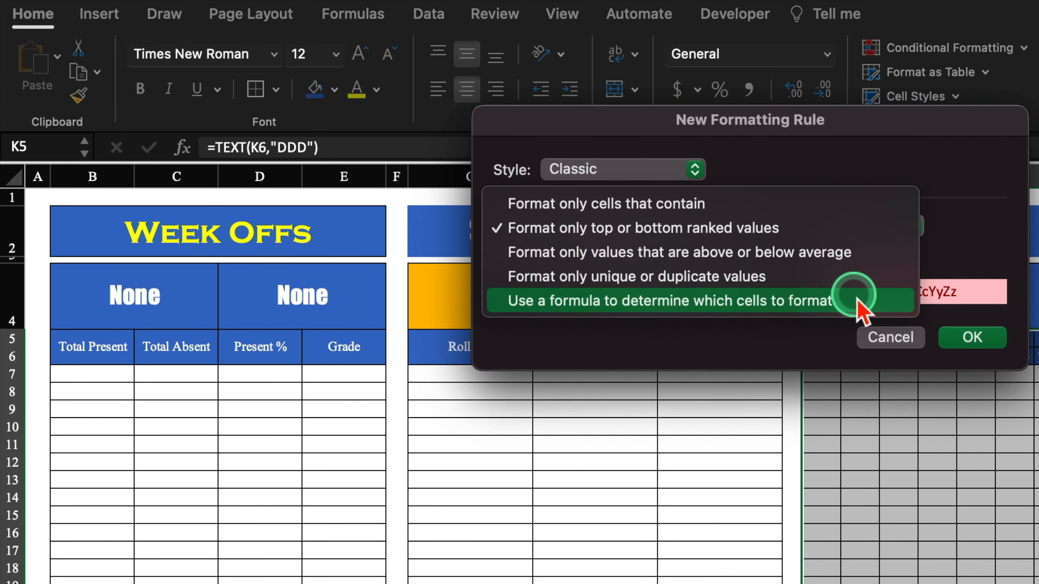
click(880, 301)
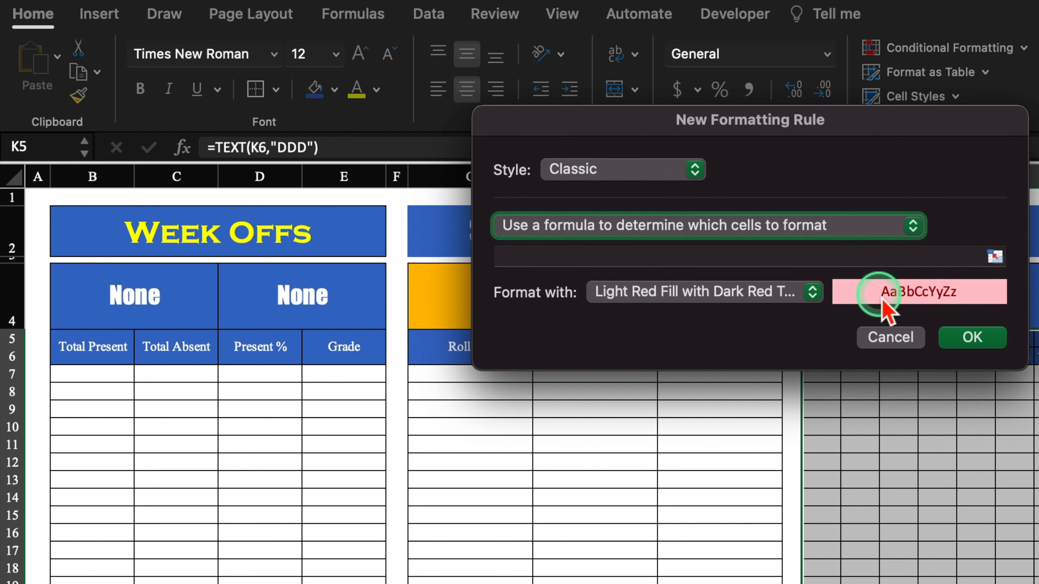
Set the rule formula to =K$5=$D$4, keep the light red fill with dark red text, and apply the rule
click(814, 255)
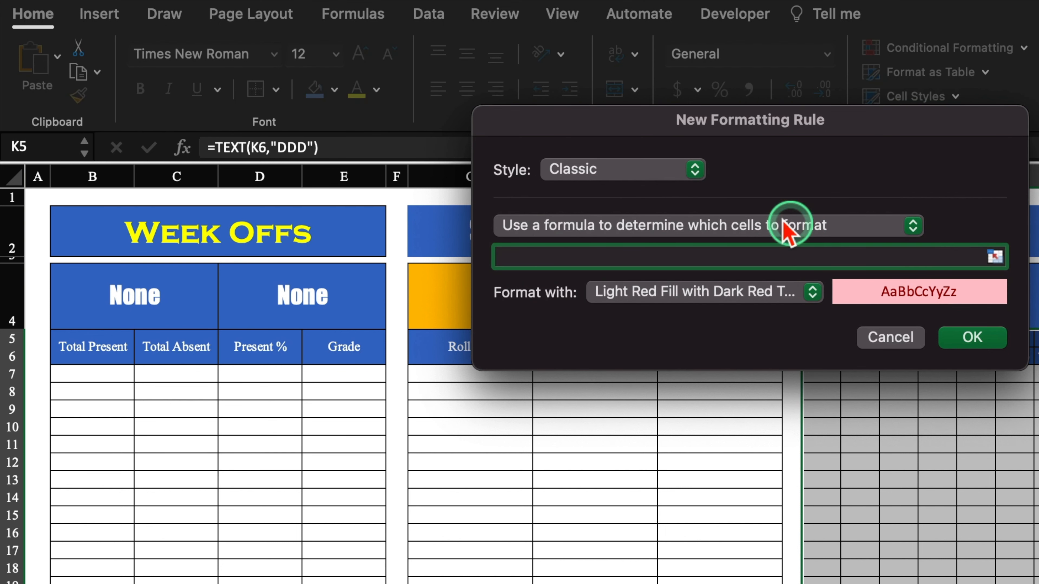
drag(718, 123, 706, 66)
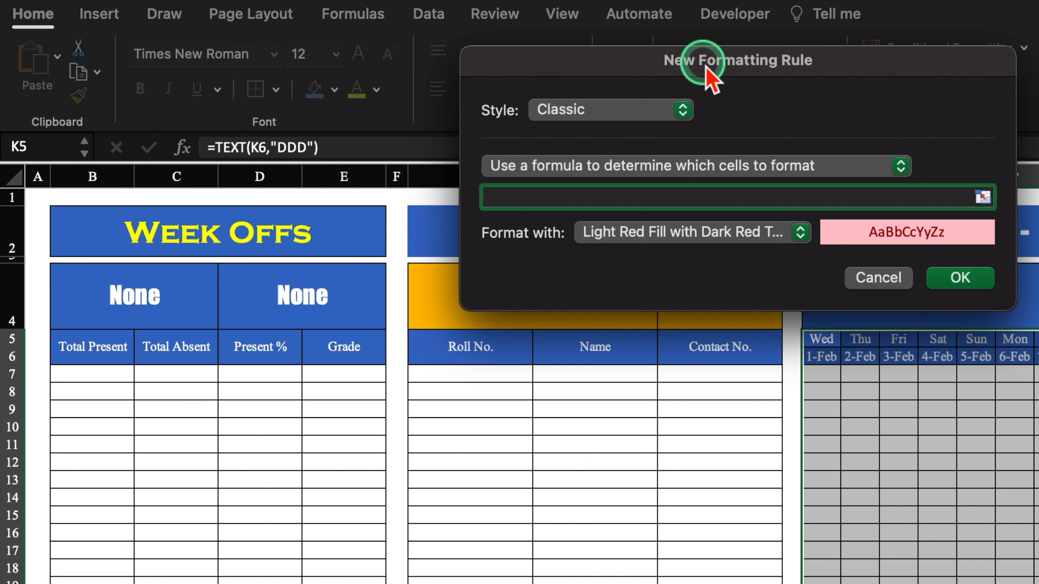
click(825, 342)
click(503, 199)
key(BackSpace)
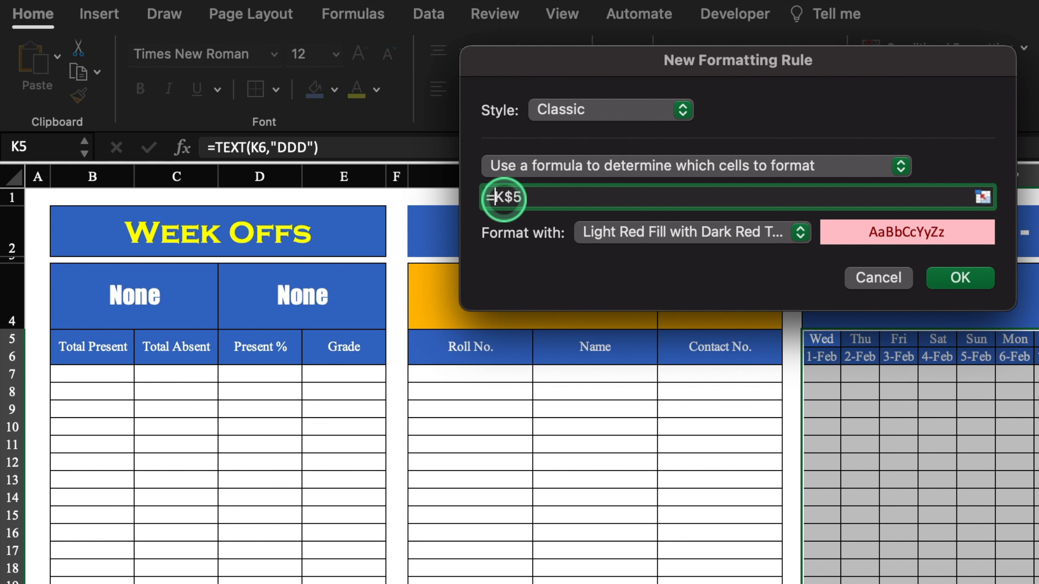
click(547, 200)
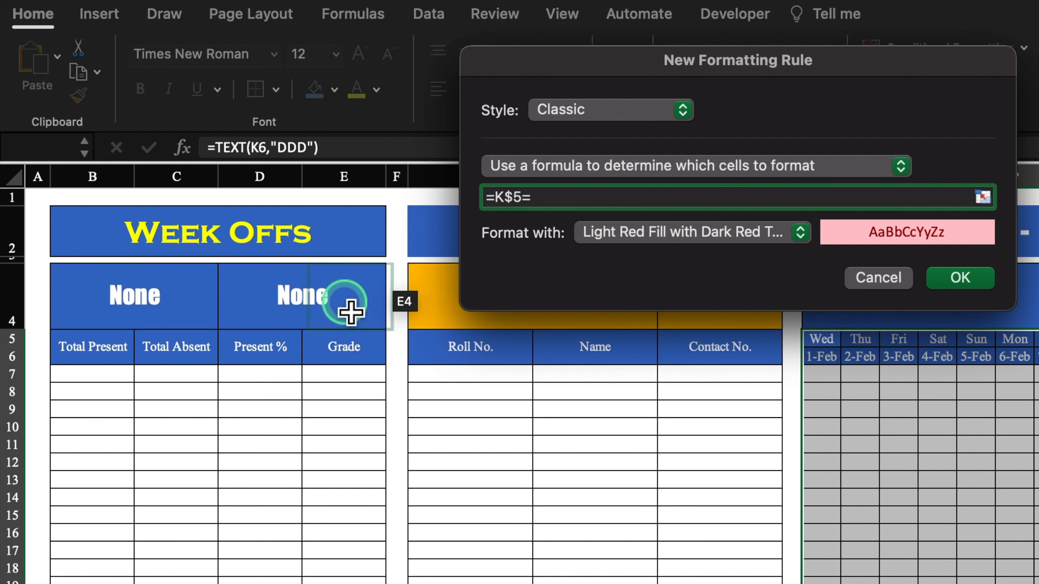
click(308, 301)
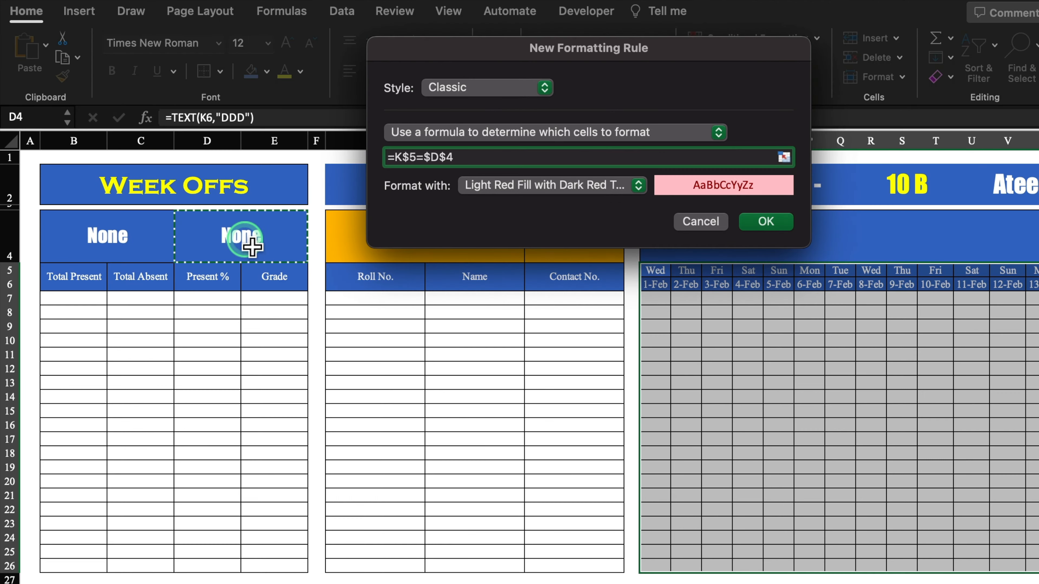
click(960, 278)
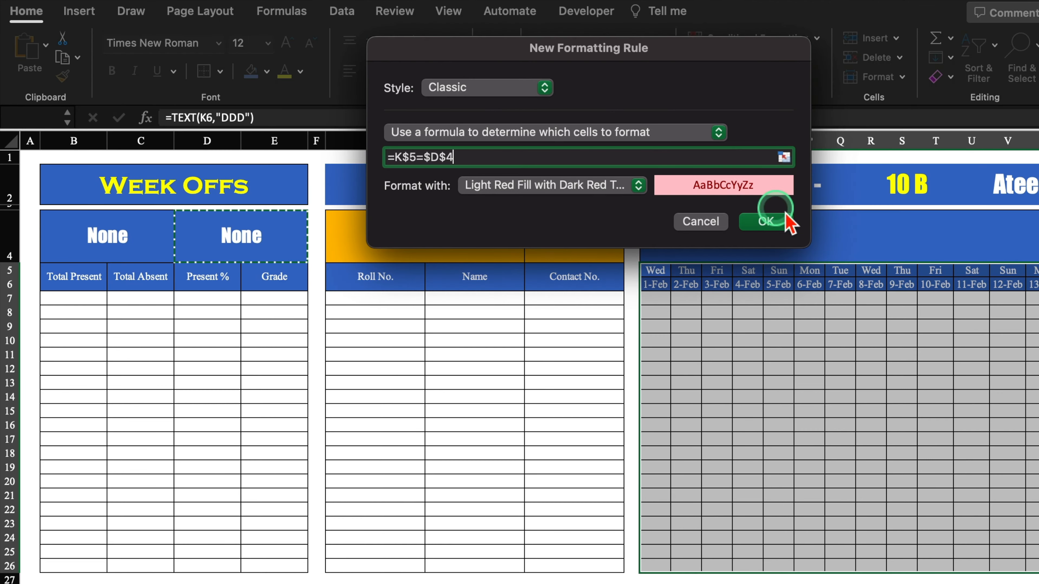
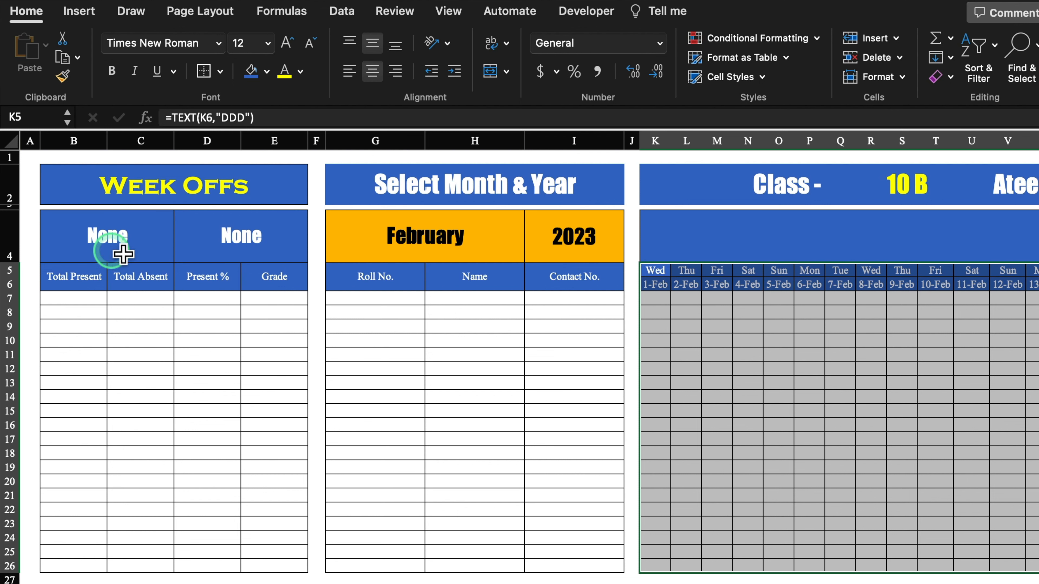
Set the first week off in B4 to Sat and the second week off in D4 to Sun
click(114, 261)
click(181, 254)
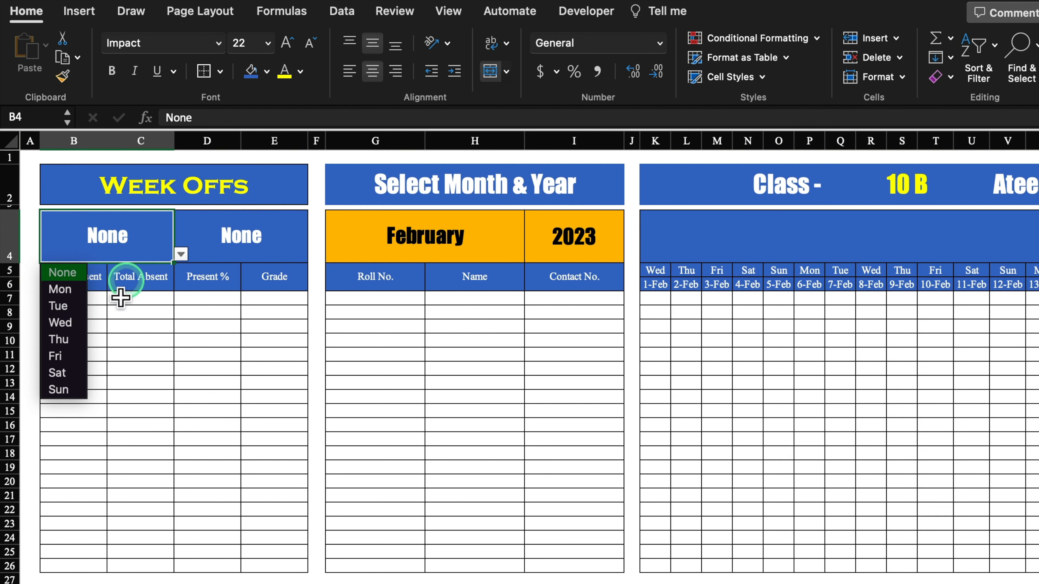
click(73, 373)
click(254, 239)
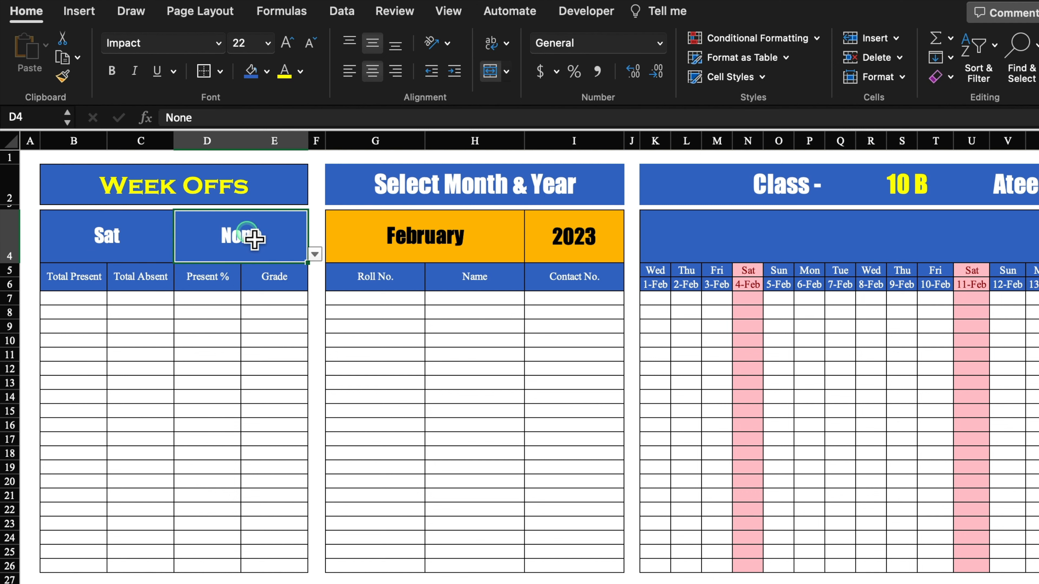
click(314, 254)
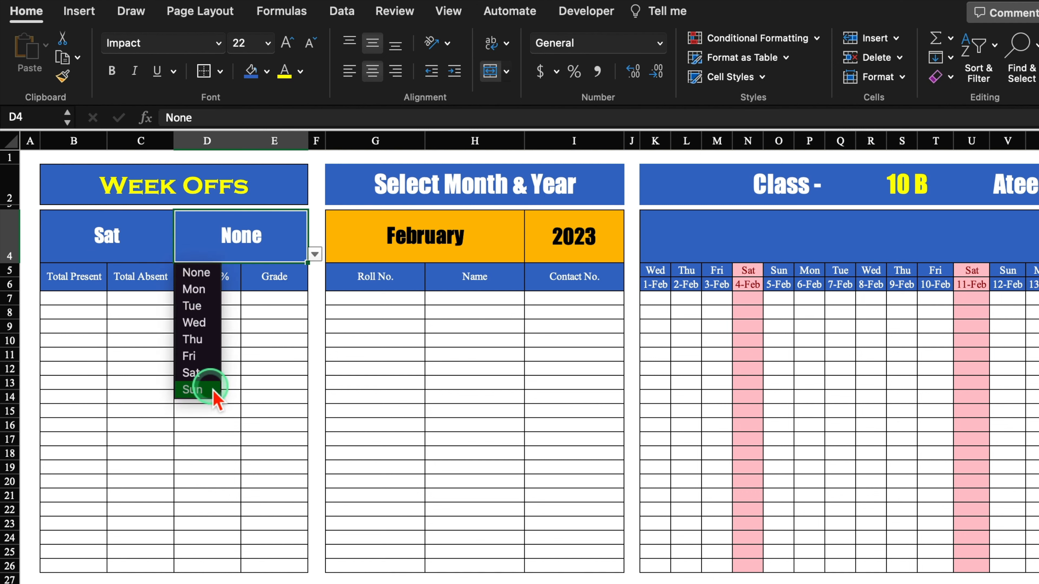
click(213, 398)
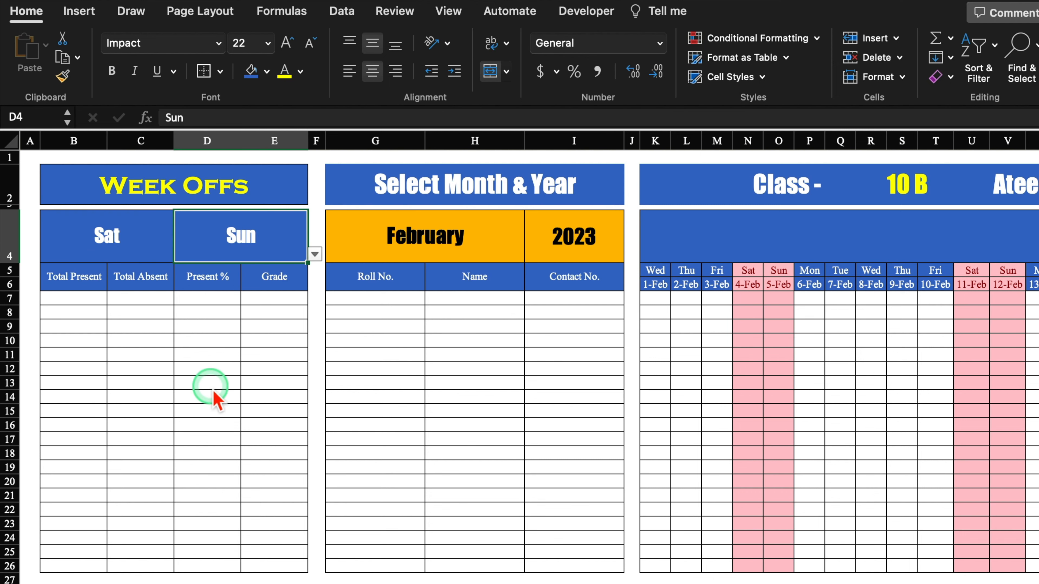
Test the highlighting with week offs None in B4 and Fri in D4, and reset them to Sat and Sun
click(130, 245)
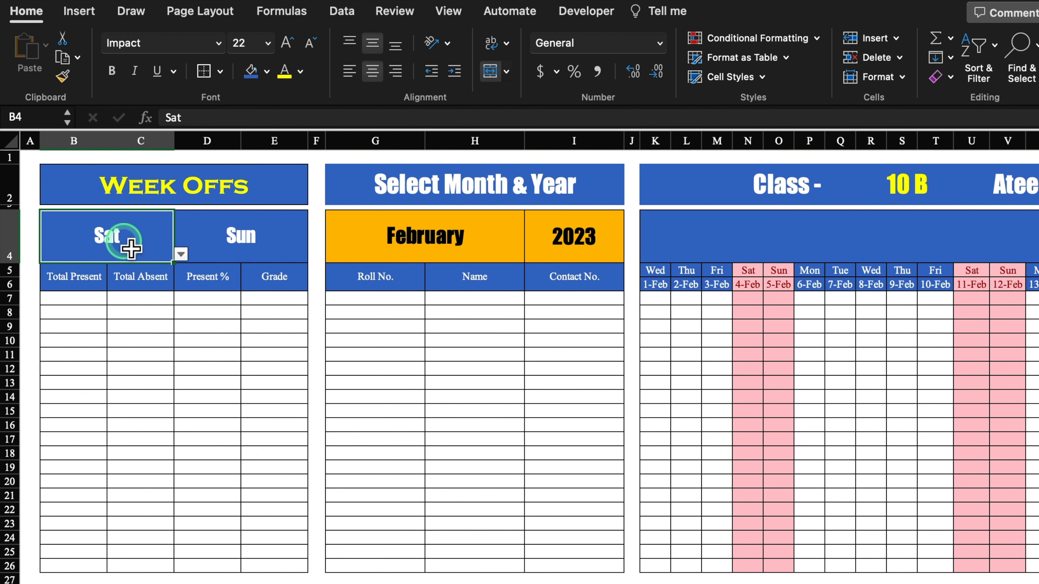
click(181, 254)
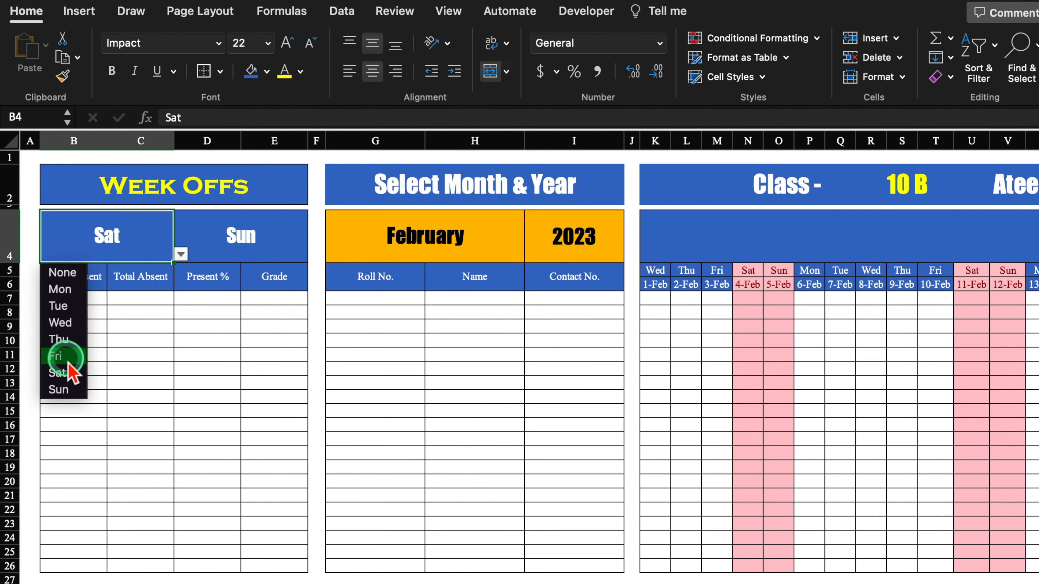
click(63, 273)
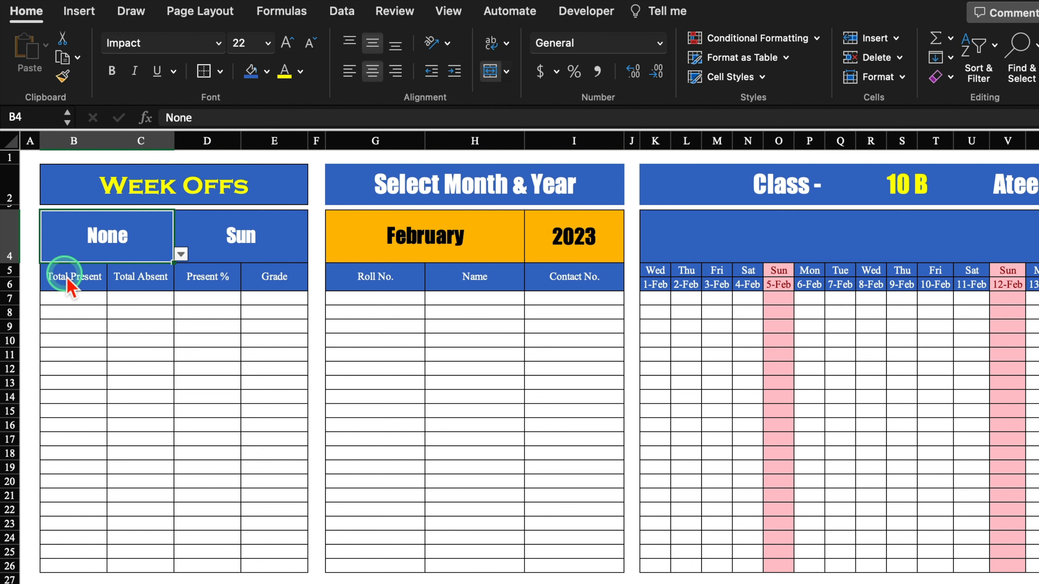
click(285, 250)
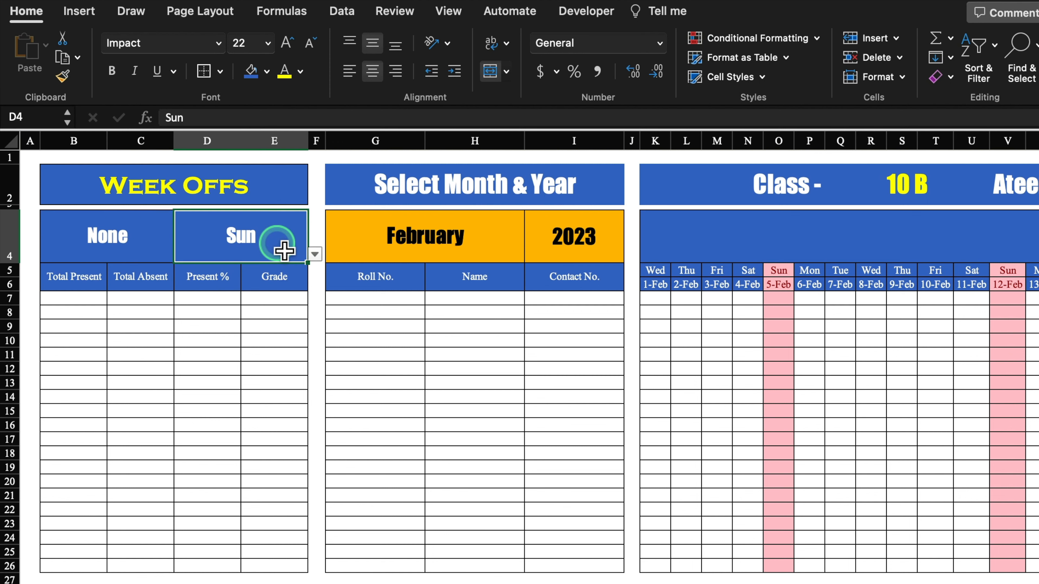
click(316, 255)
click(208, 354)
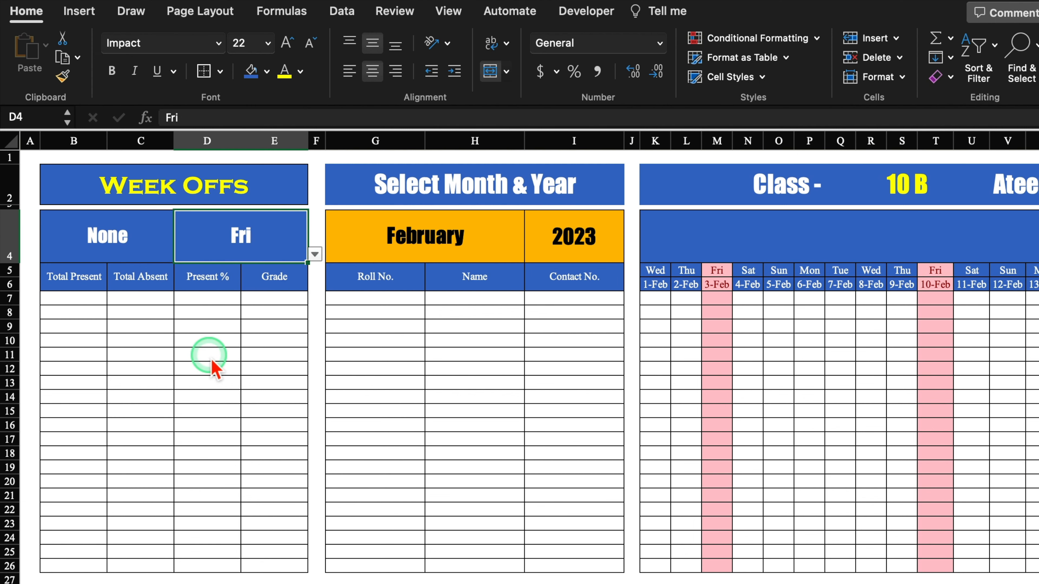
click(110, 230)
click(181, 254)
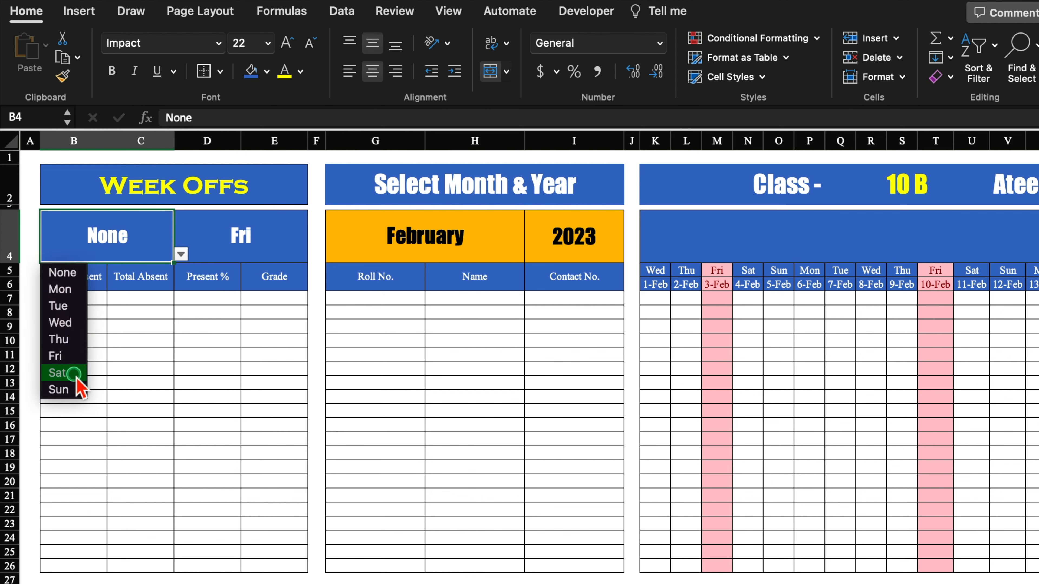
click(79, 372)
click(235, 255)
click(315, 255)
click(192, 389)
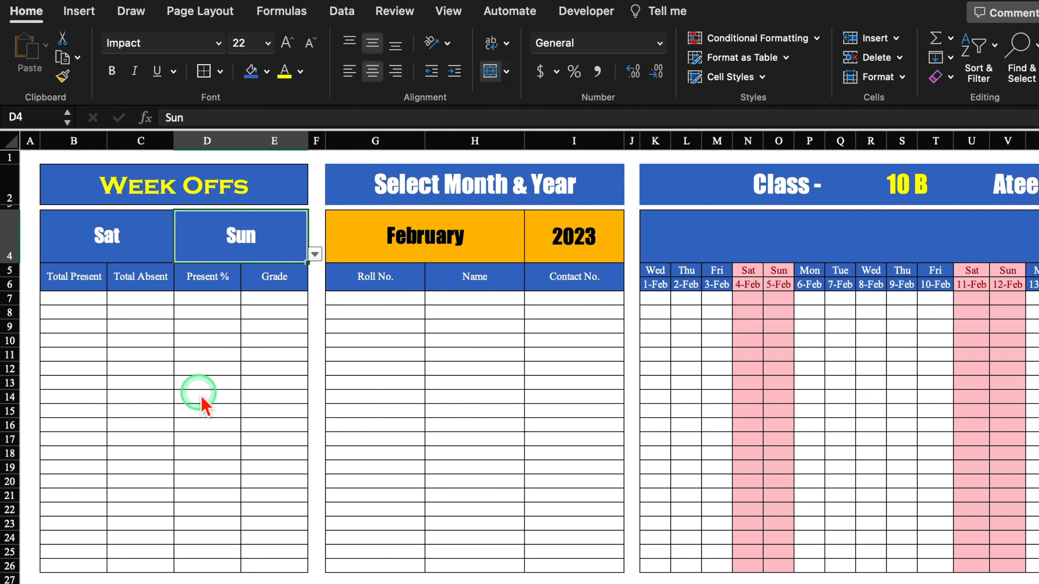
Narrow the spacer columns A, F and J
drag(40, 141, 29, 143)
drag(325, 140, 305, 141)
drag(619, 142, 610, 144)
Add borders to the Select Month & Year heading in G2 and the Class label cell in the banner
click(532, 180)
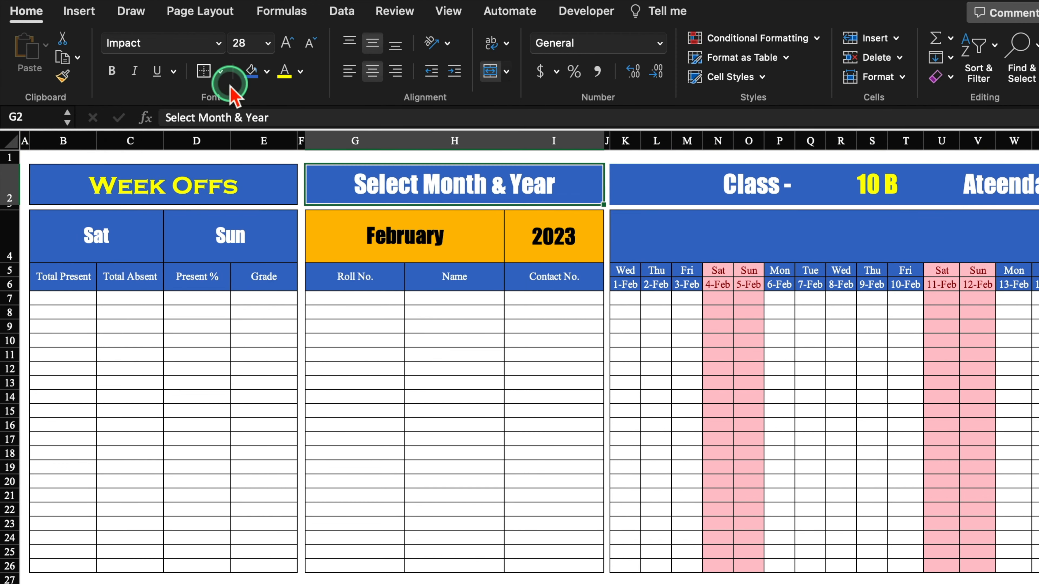
click(204, 71)
click(674, 174)
click(203, 70)
click(781, 378)
click(628, 237)
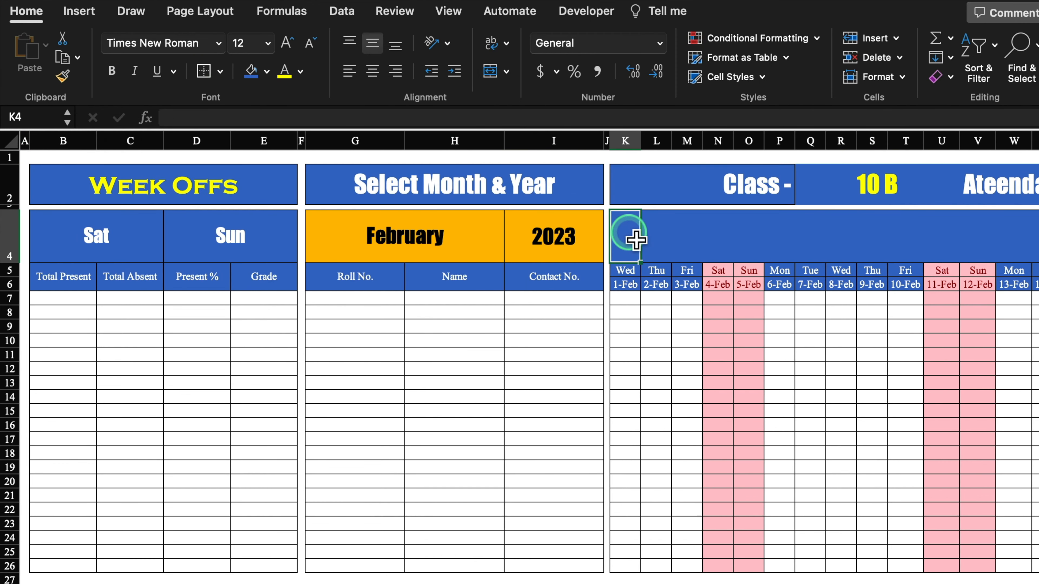
click(876, 281)
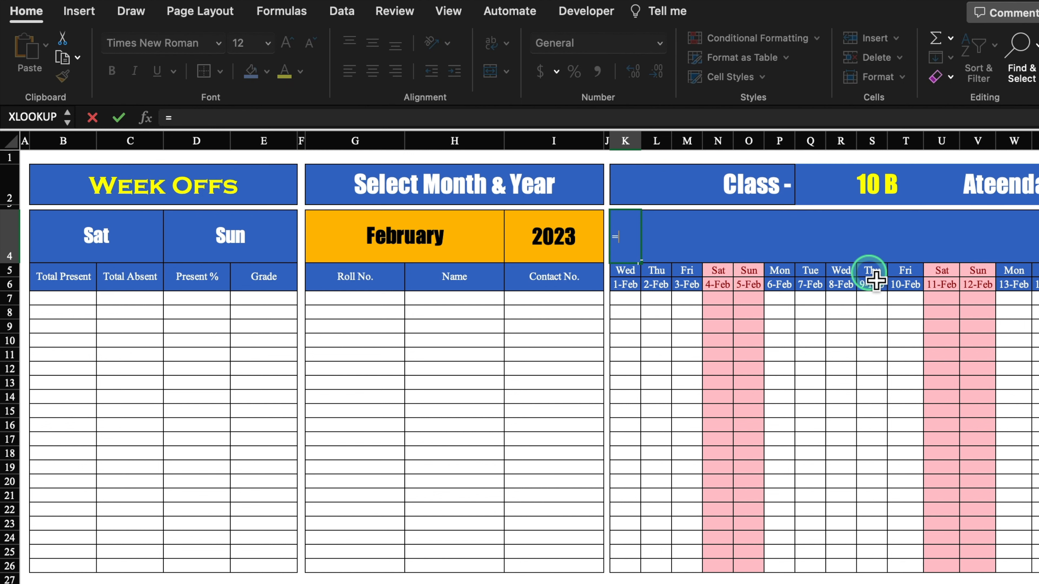
text(vlo)
key(Tab)
click(656, 296)
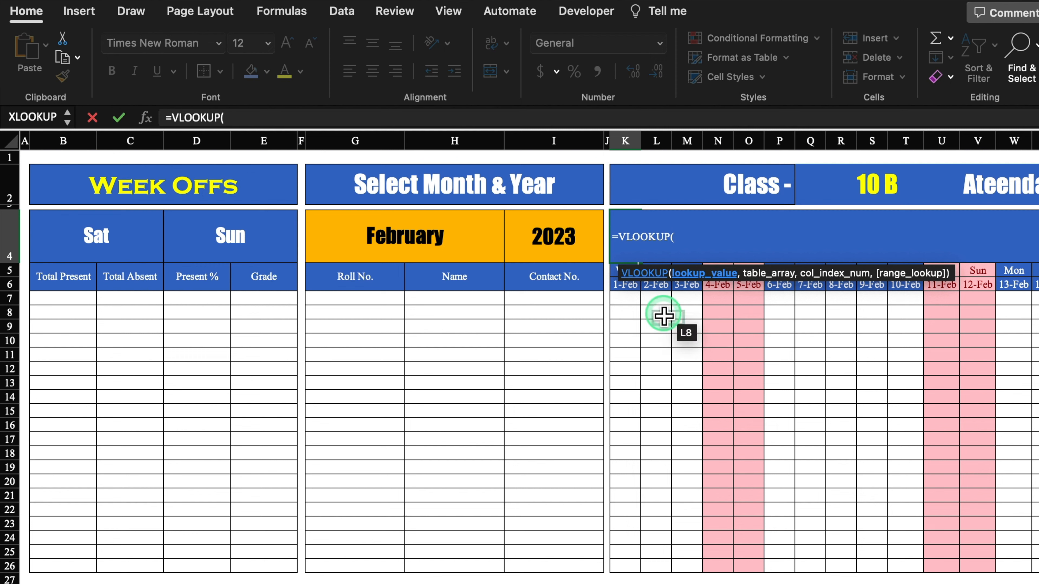
click(634, 295)
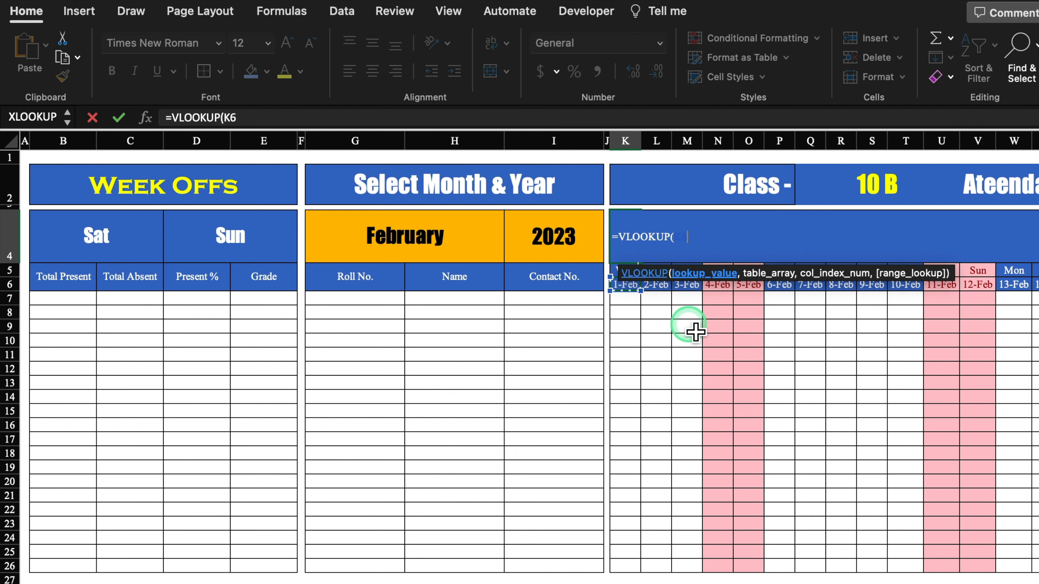
key(Escape)
Change the row 4 cells above the dates, starting at K4, to a white fill with black text
drag(640, 239, 994, 247)
click(266, 72)
click(259, 150)
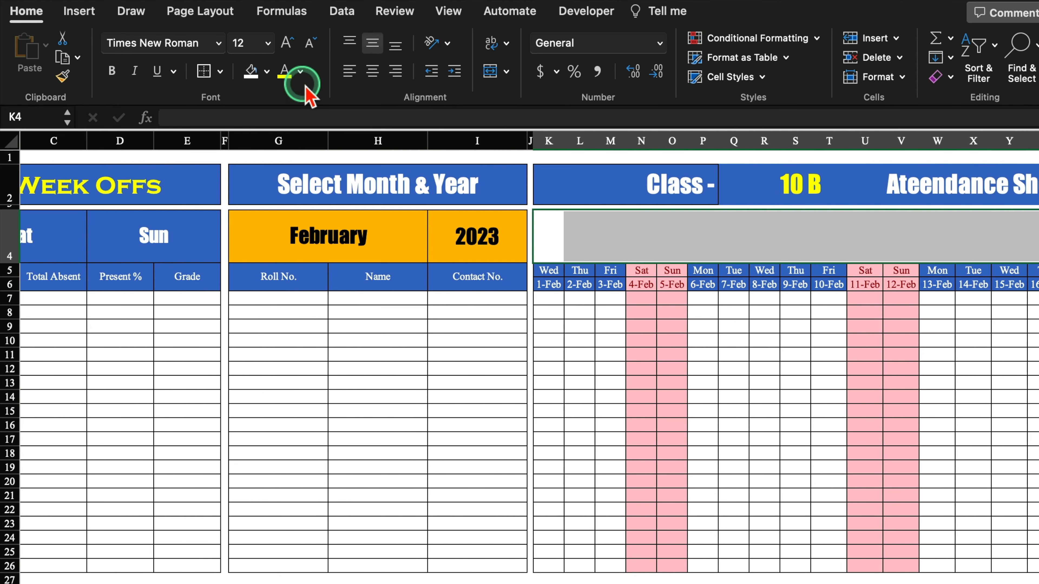
click(303, 80)
click(303, 153)
Enter =VLOOKUP(K6,'Setting Sheet'!$F:$G,2,0) in K4 to look up the holiday name for the first date
click(550, 237)
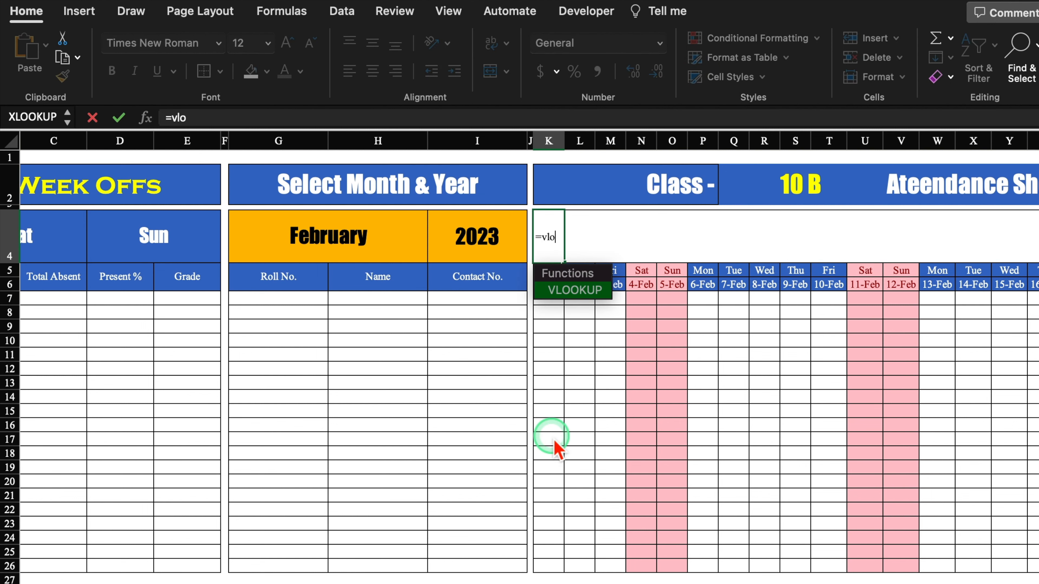
double_click(574, 290)
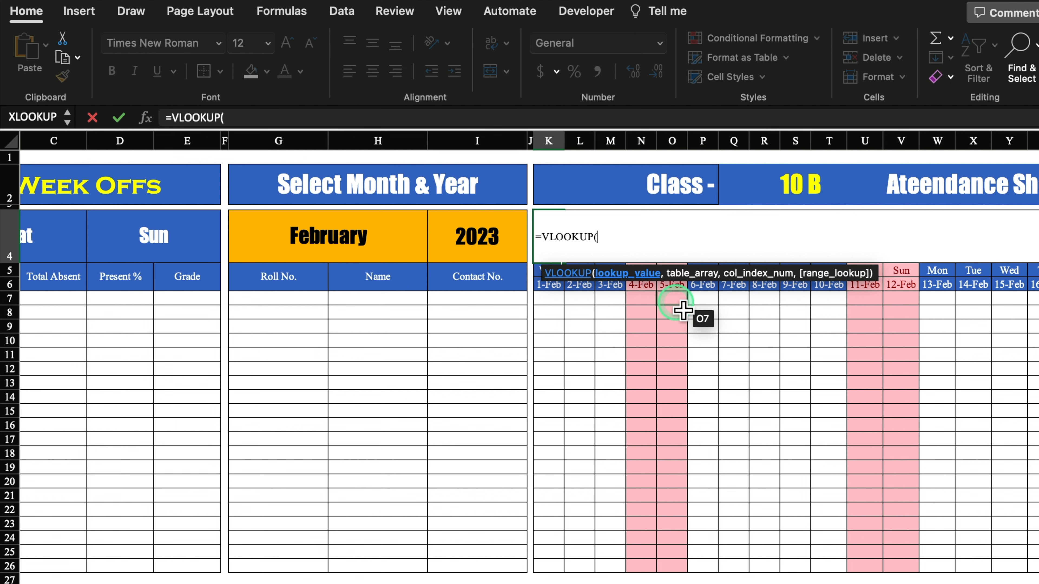
click(550, 289)
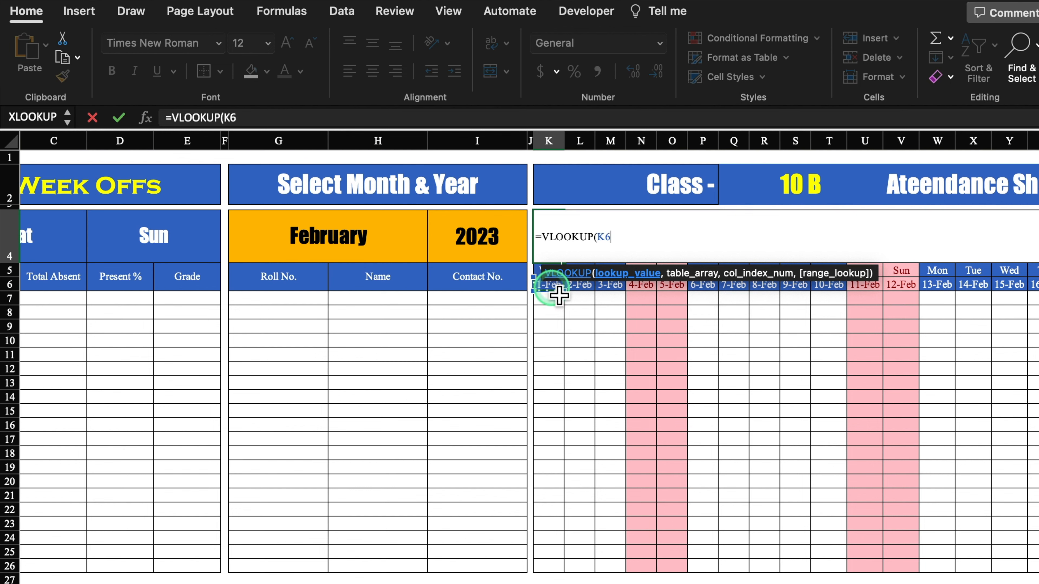
text(,)
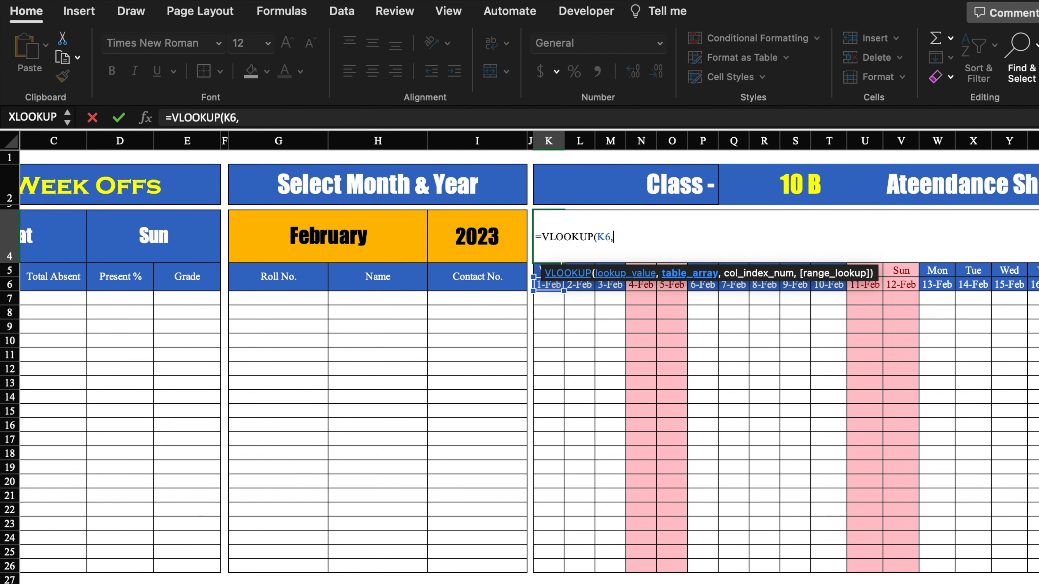
click(175, 583)
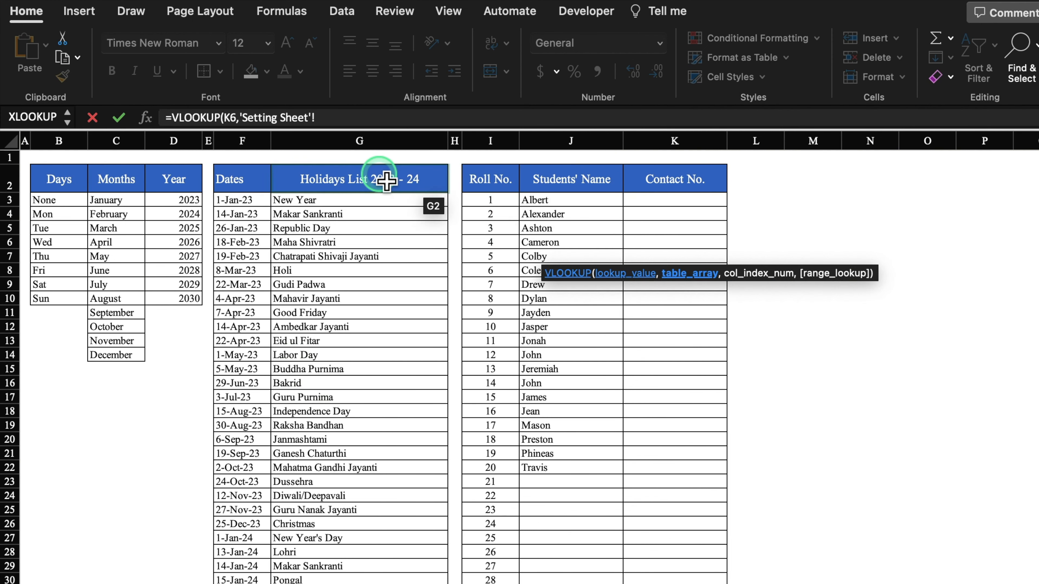
drag(253, 147, 341, 152)
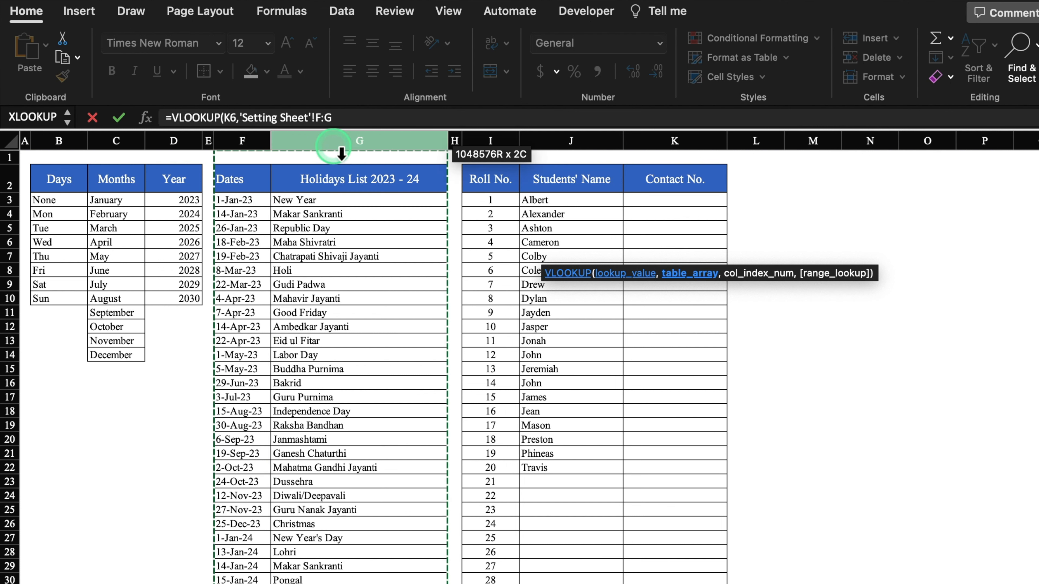
key(F4)
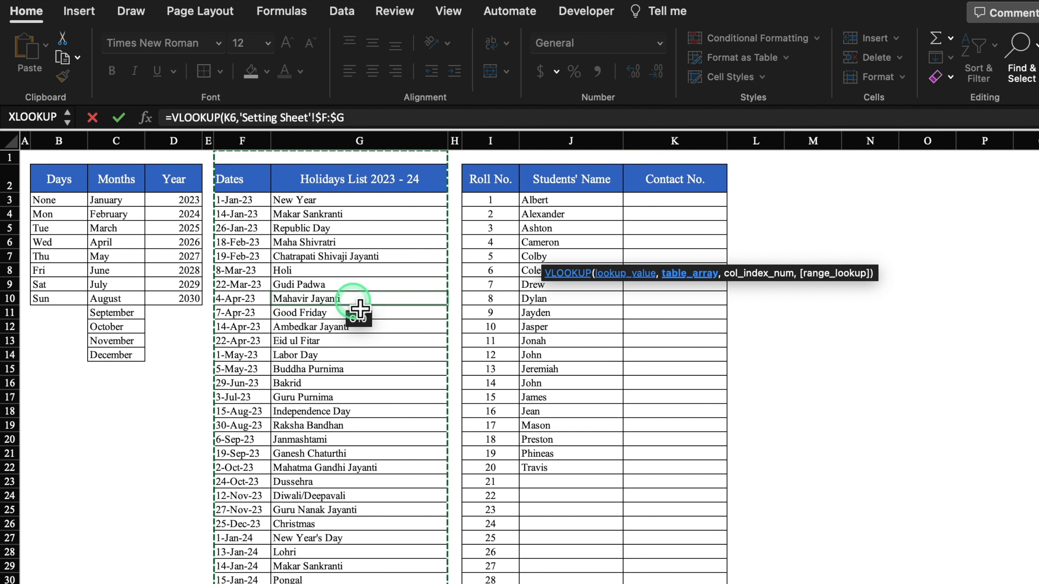
click(360, 120)
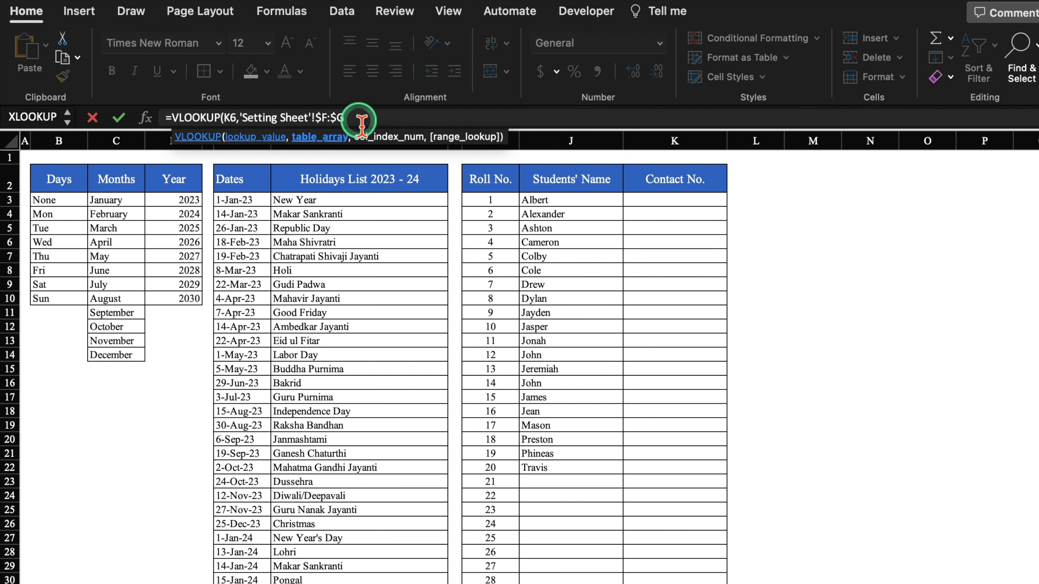
text(,2,)
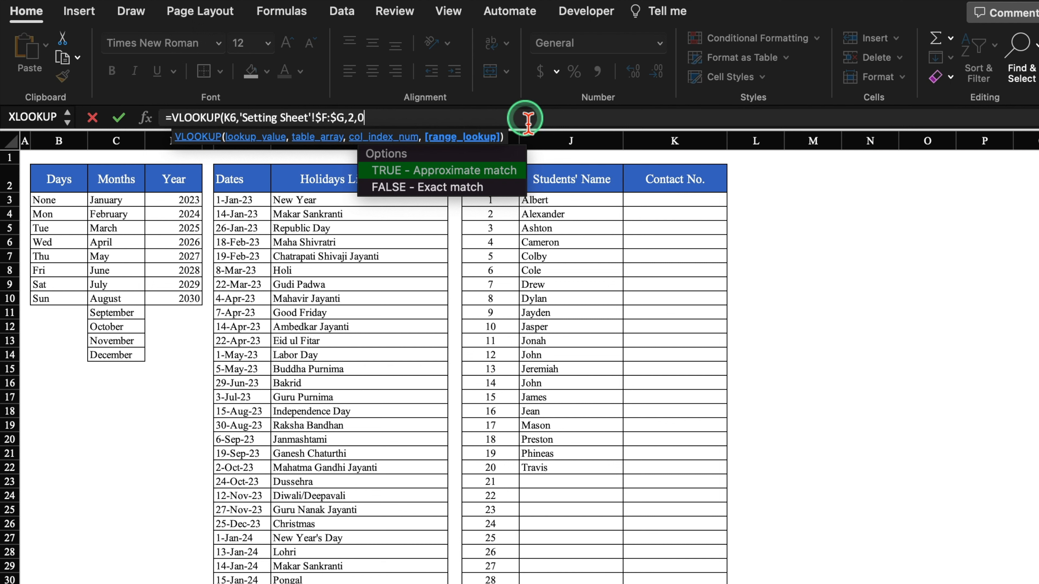
text(0))
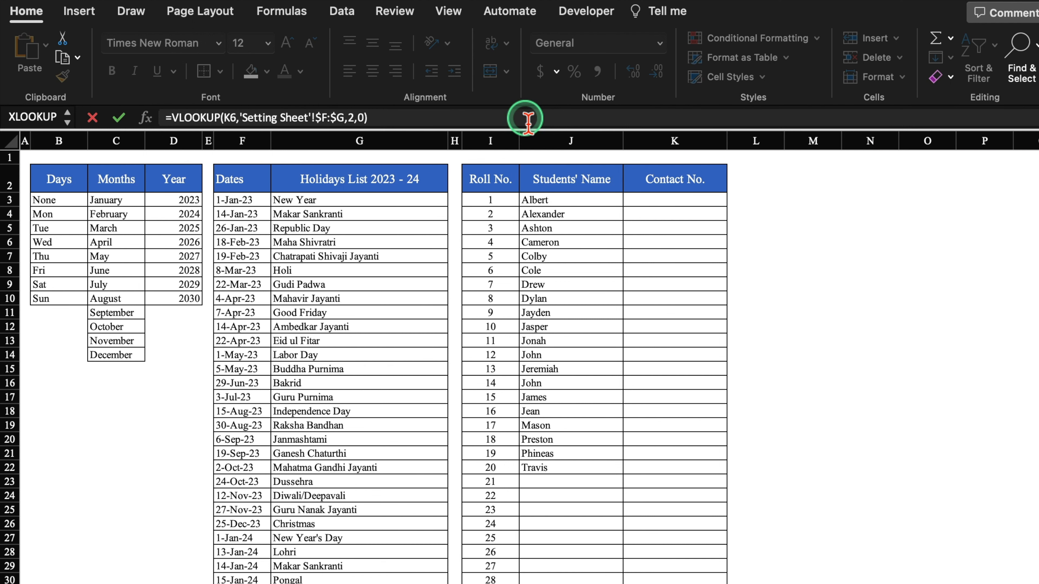
key(Return)
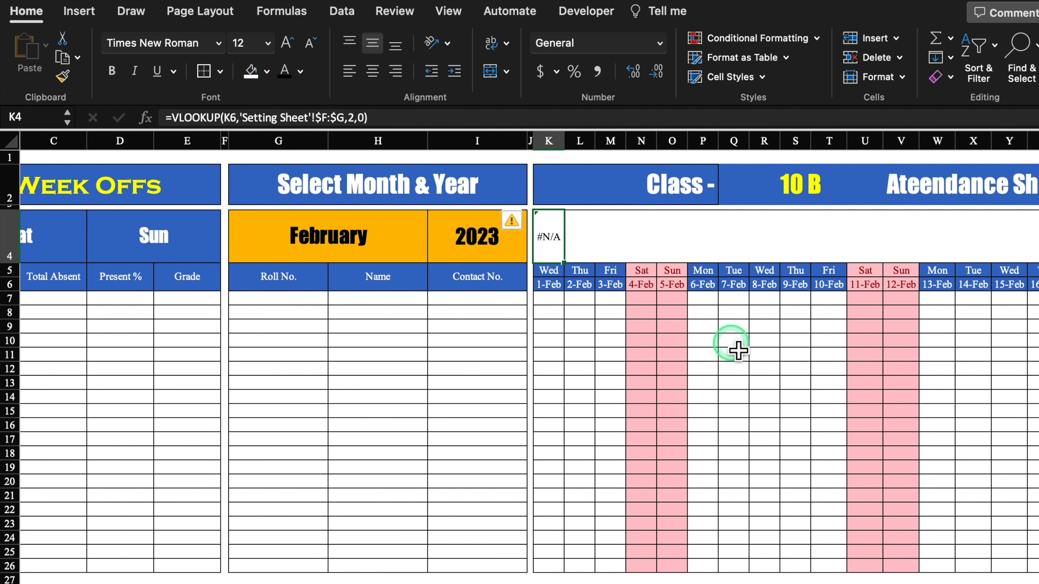
Wrap the K4 lookup in IFERROR with an empty string "" as the error value
click(171, 118)
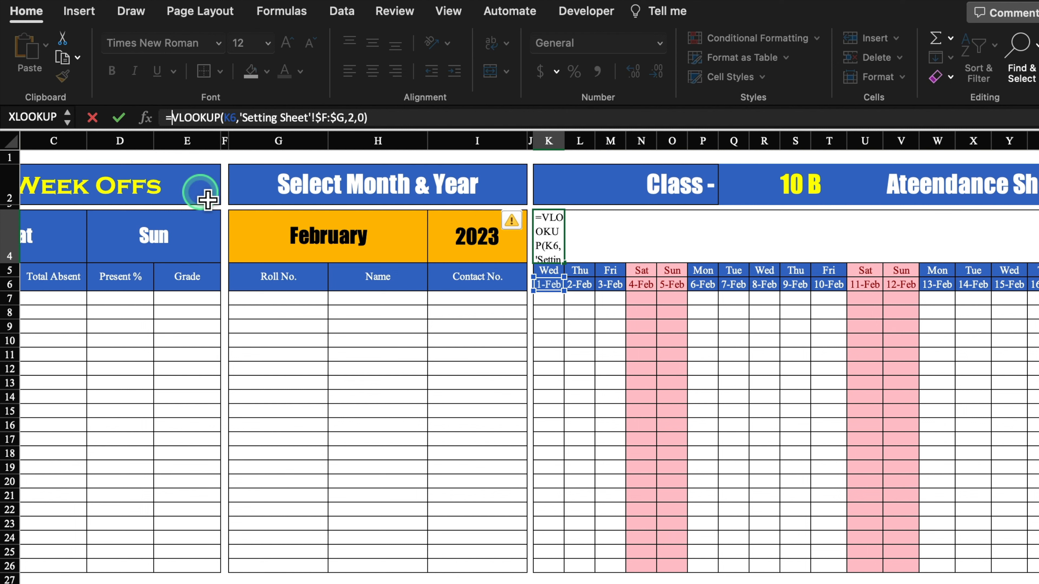
text(ifer)
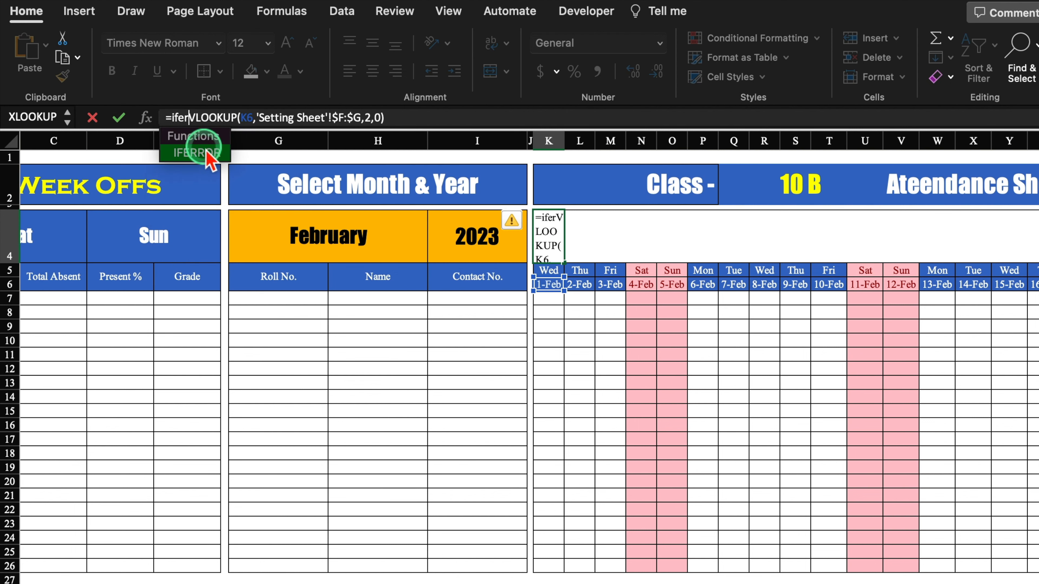
double_click(196, 152)
click(436, 117)
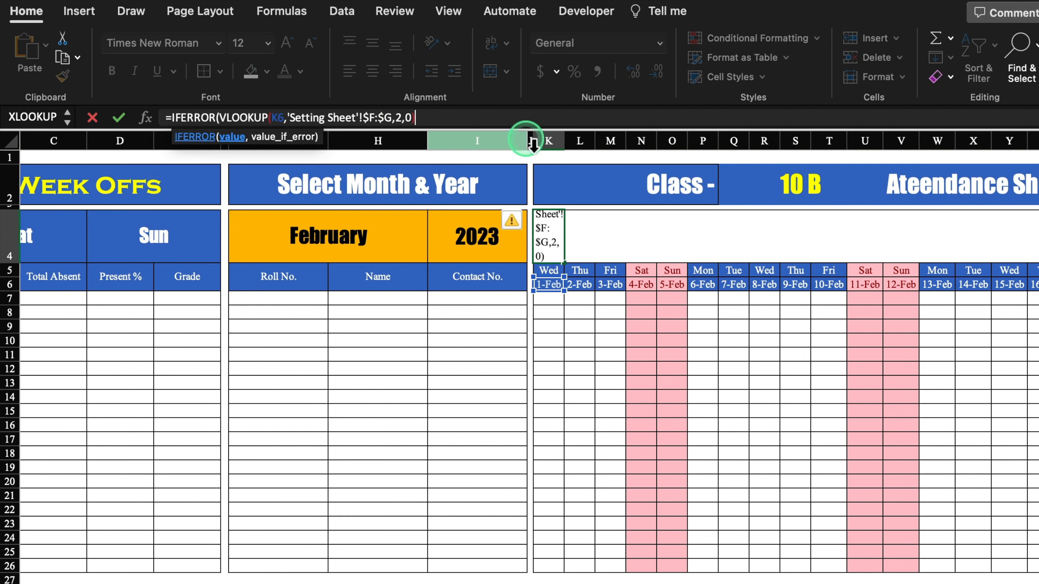
text(,)
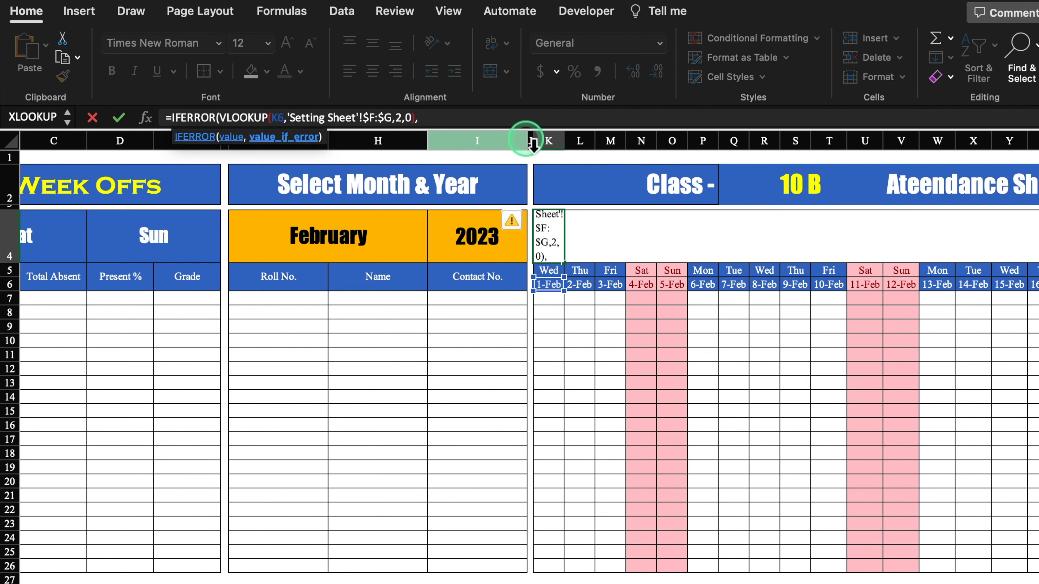
text(""))
key(Return)
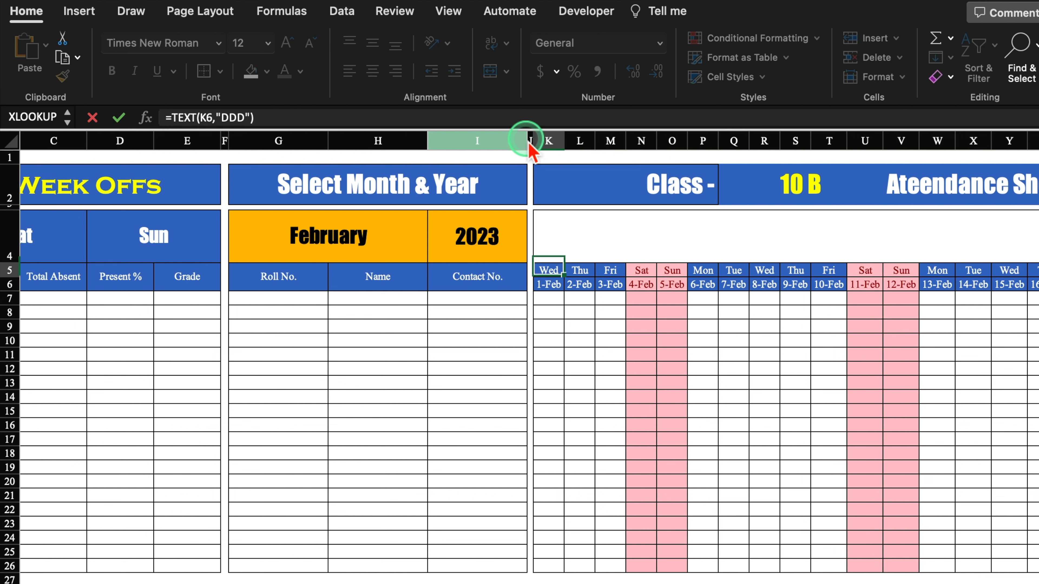
click(557, 241)
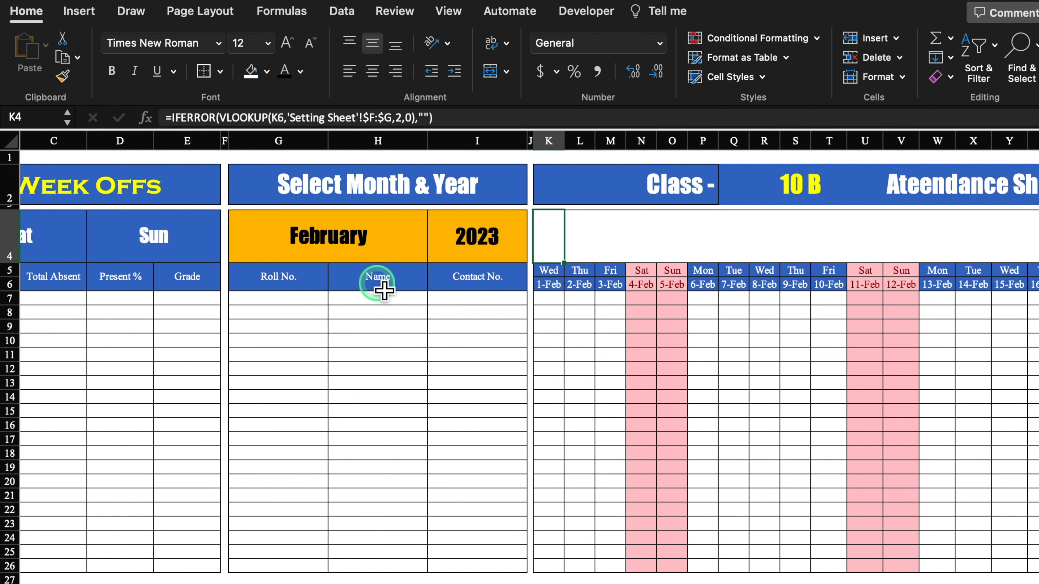
Set the month in G4 to January to test the holiday lookup
click(360, 240)
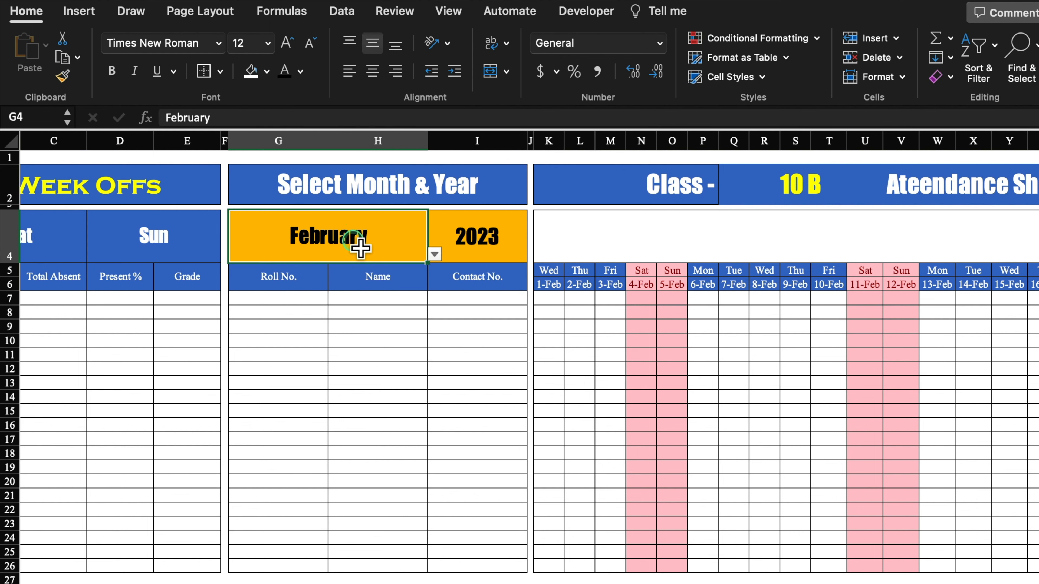
click(434, 254)
click(272, 271)
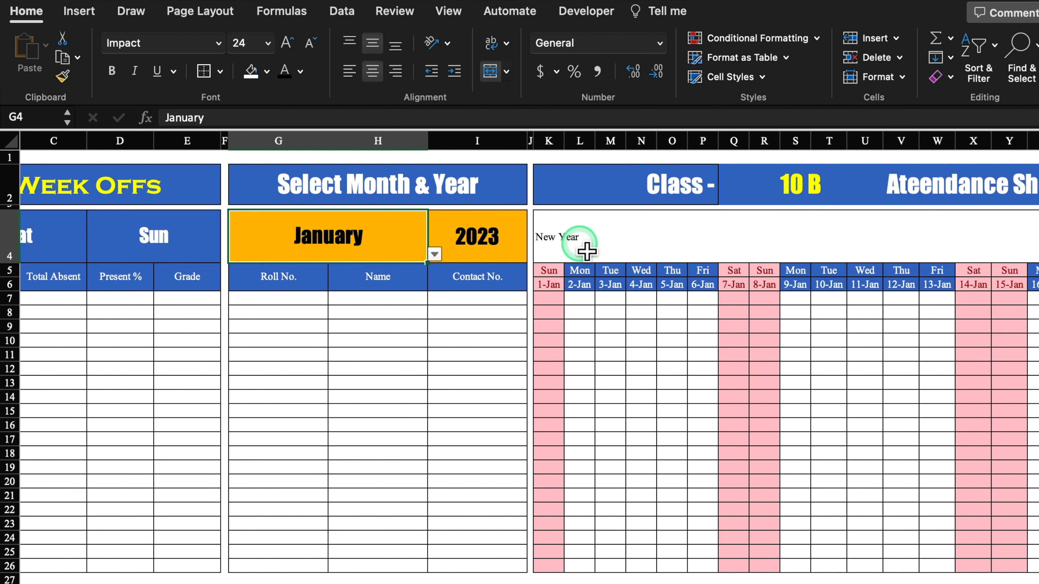
Rotate the K4 text up with wrapping and centering, and fill the cell across row 4 above all the dates
click(550, 237)
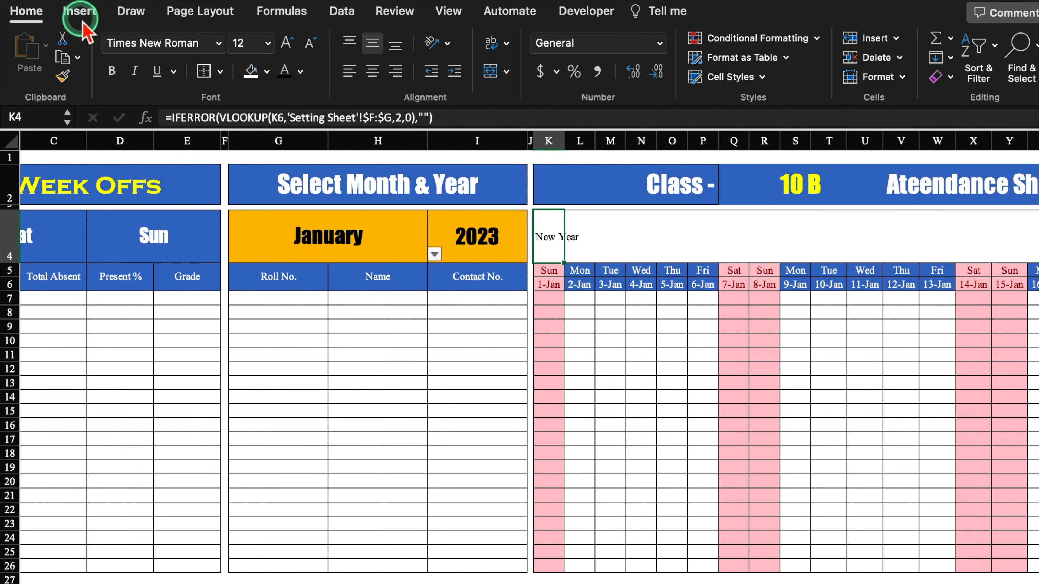
click(448, 42)
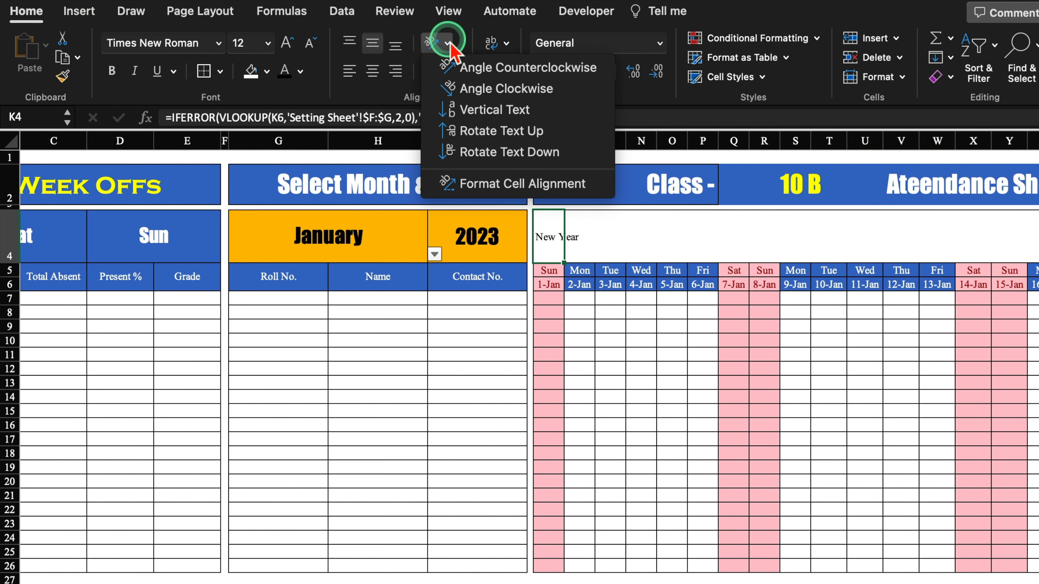
click(524, 139)
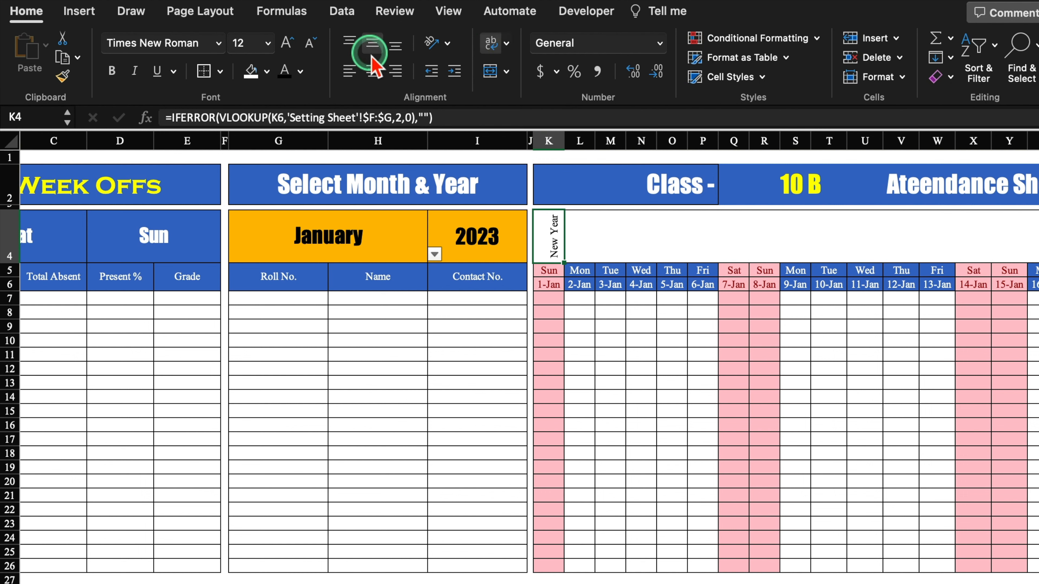
click(372, 72)
drag(564, 263, 1036, 281)
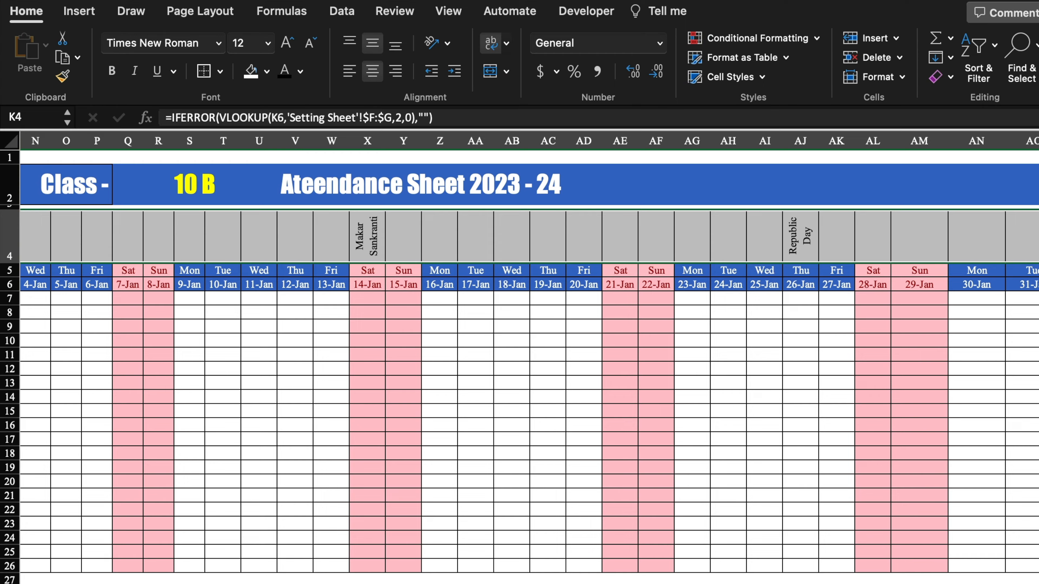
Set the attendance sheet's month to February and check the holiday names above its dates
scroll(519, 352, left, 10)
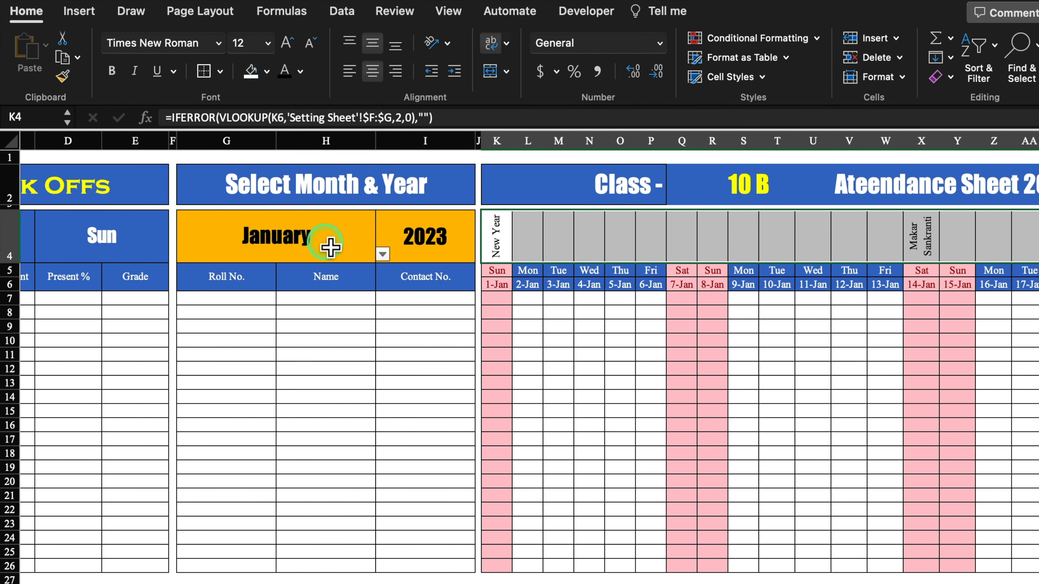
click(323, 236)
click(383, 256)
click(211, 287)
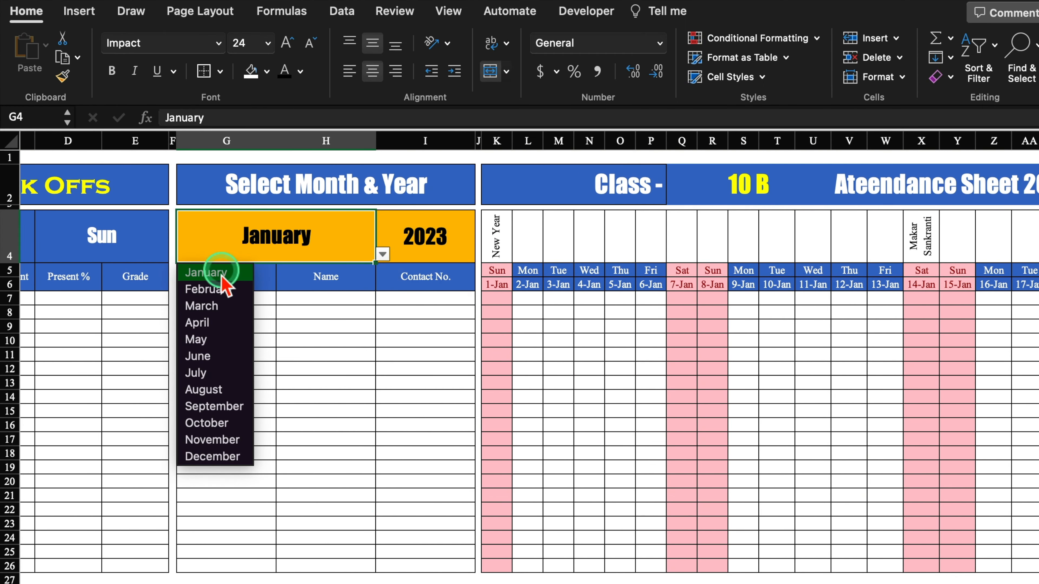
scroll(221, 296, left, 3)
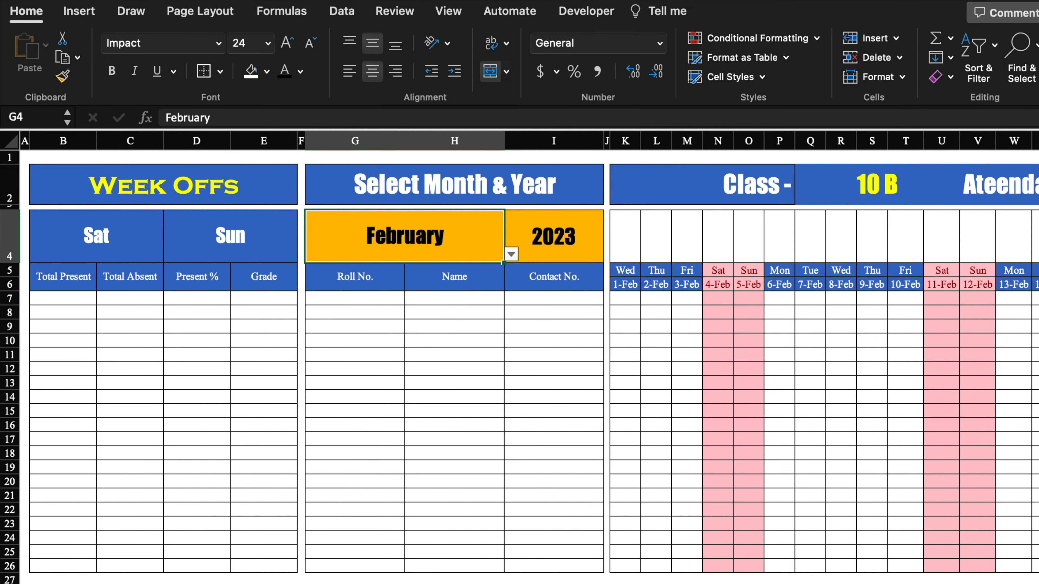
scroll(789, 345, right, 6)
click(789, 345)
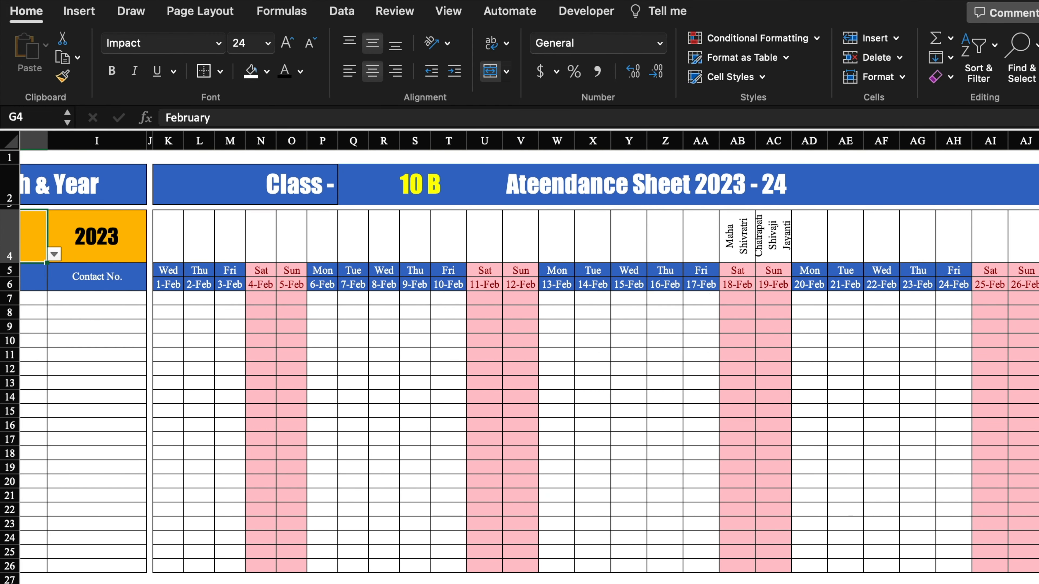
scroll(529, 353, right, 5)
click(1031, 237)
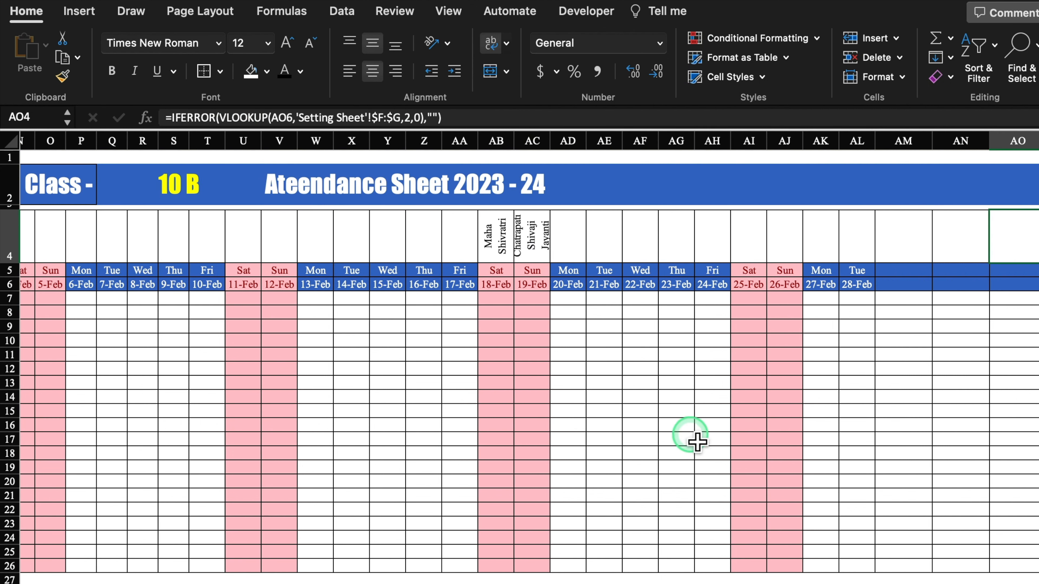
click(749, 468)
Fill the holiday-name row K4:AO4 with blue and set its font color to white
scroll(833, 563, left, 5)
drag(239, 237, 1037, 239)
click(267, 70)
click(319, 148)
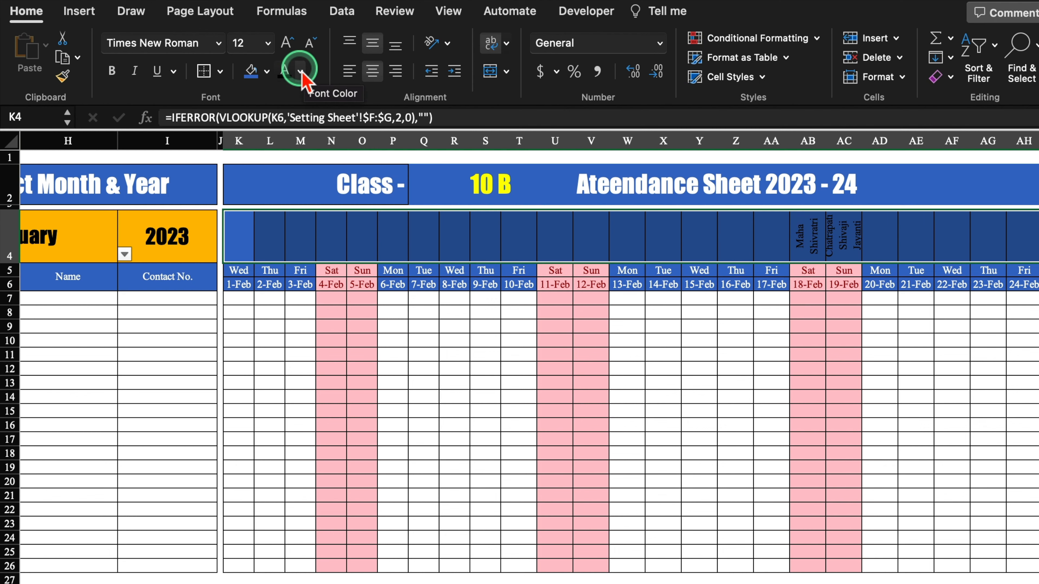
click(300, 71)
click(289, 151)
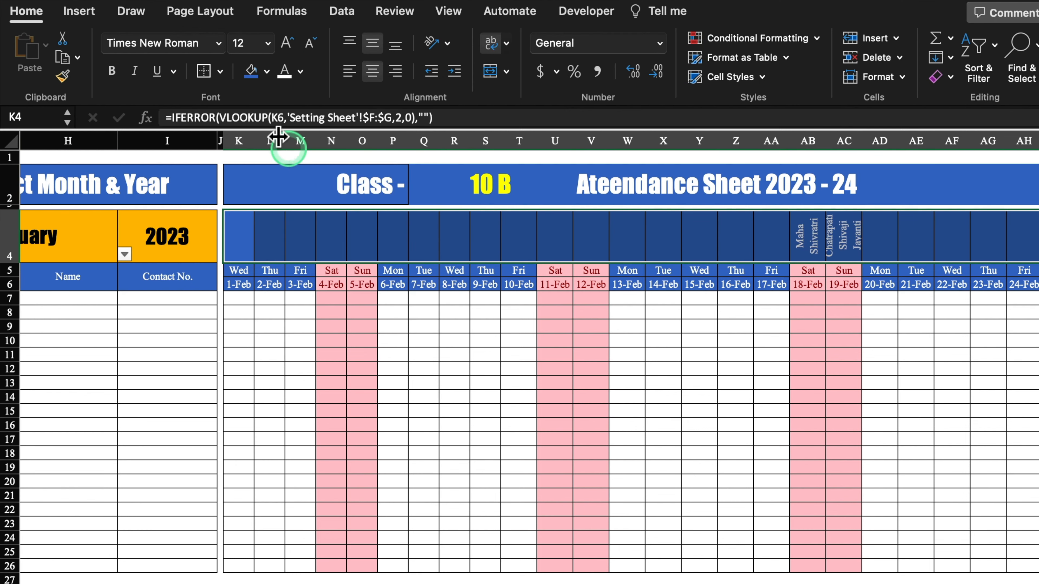
Switch the attendance sheet's month back to January
scroll(294, 162, left, 5)
click(430, 242)
click(511, 255)
click(351, 273)
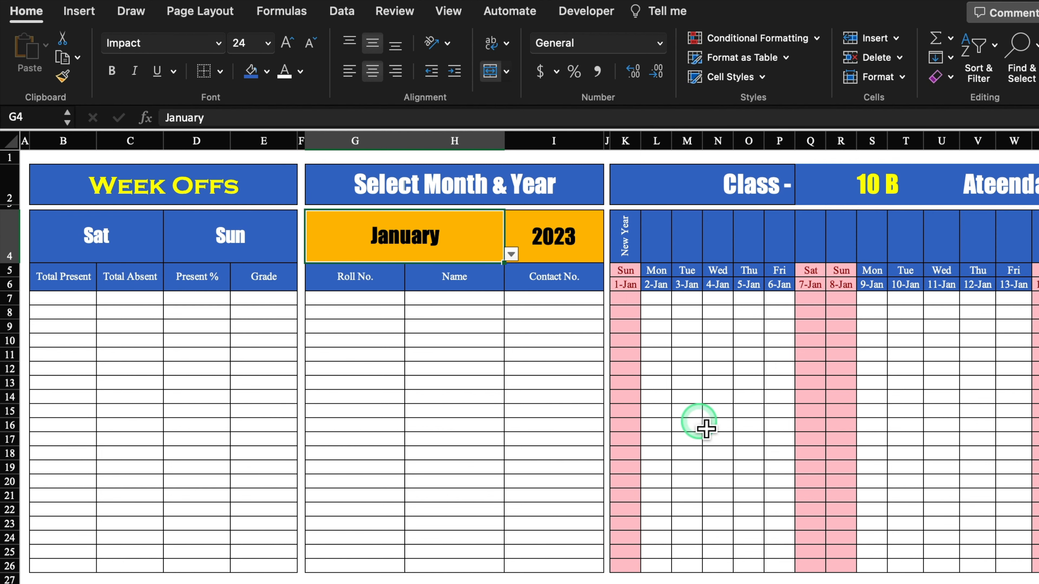
Create a Classic conditional formatting rule for K4:AO26 that uses a formula to determine which cells to format
drag(625, 237, 998, 572)
scroll(530, 353, left, 7)
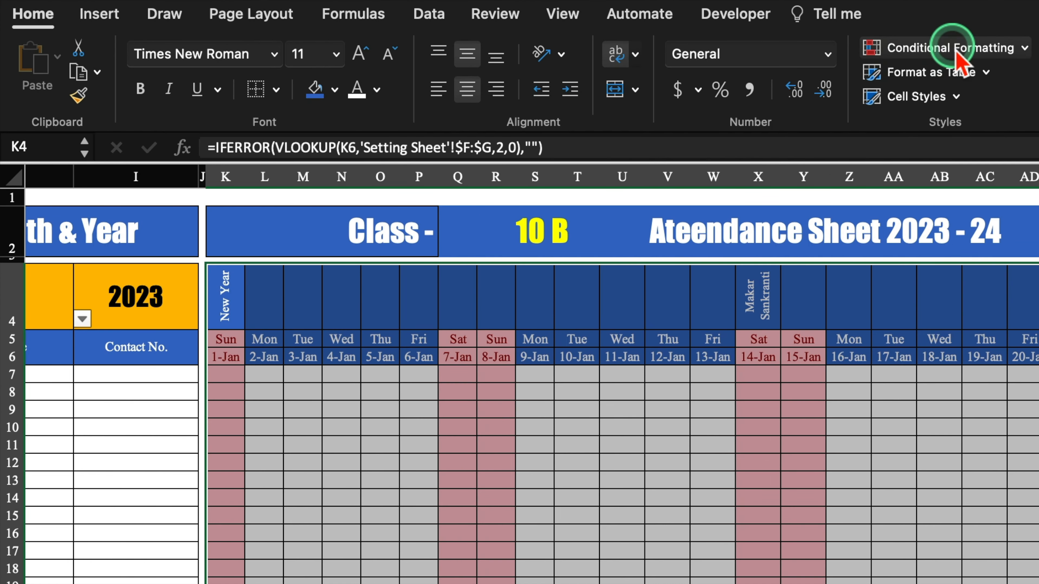
click(763, 41)
click(949, 235)
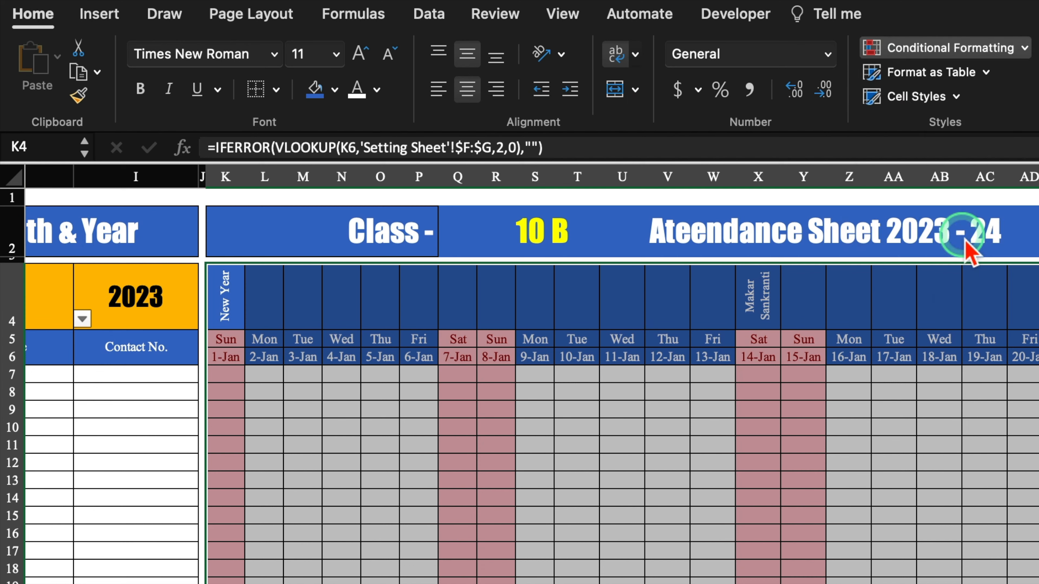
click(699, 171)
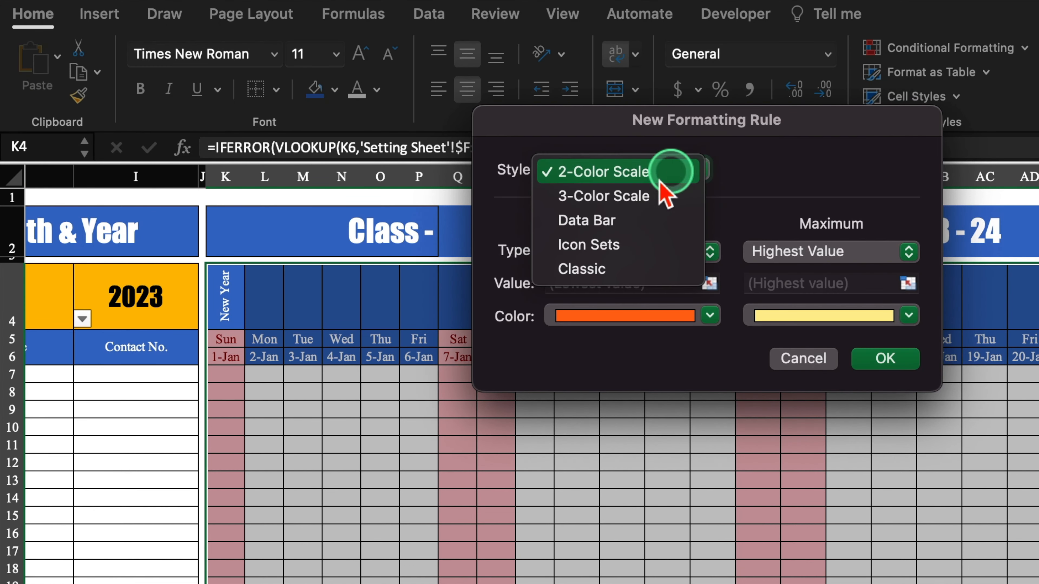
click(603, 271)
click(680, 229)
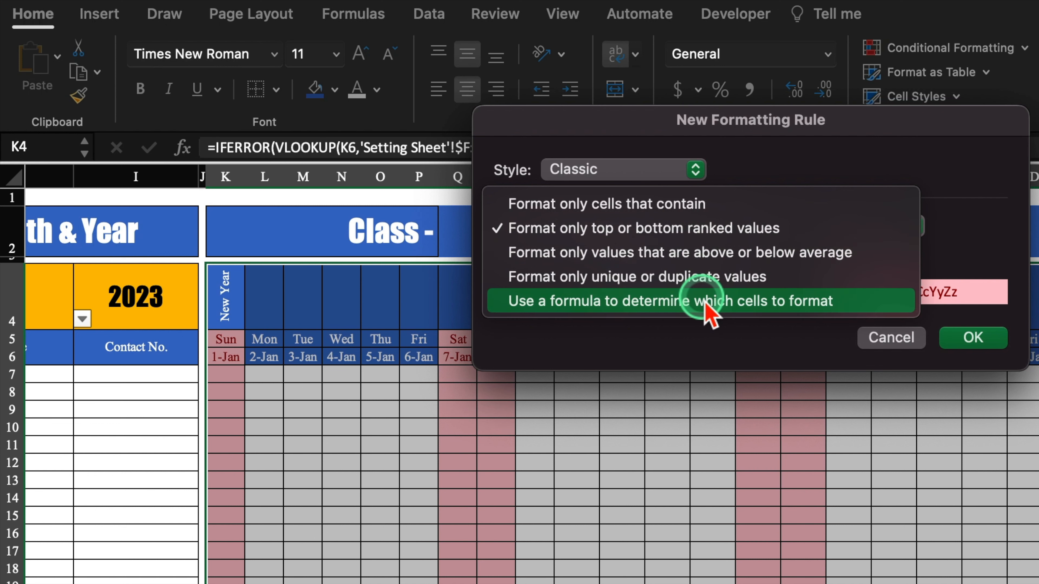
click(861, 301)
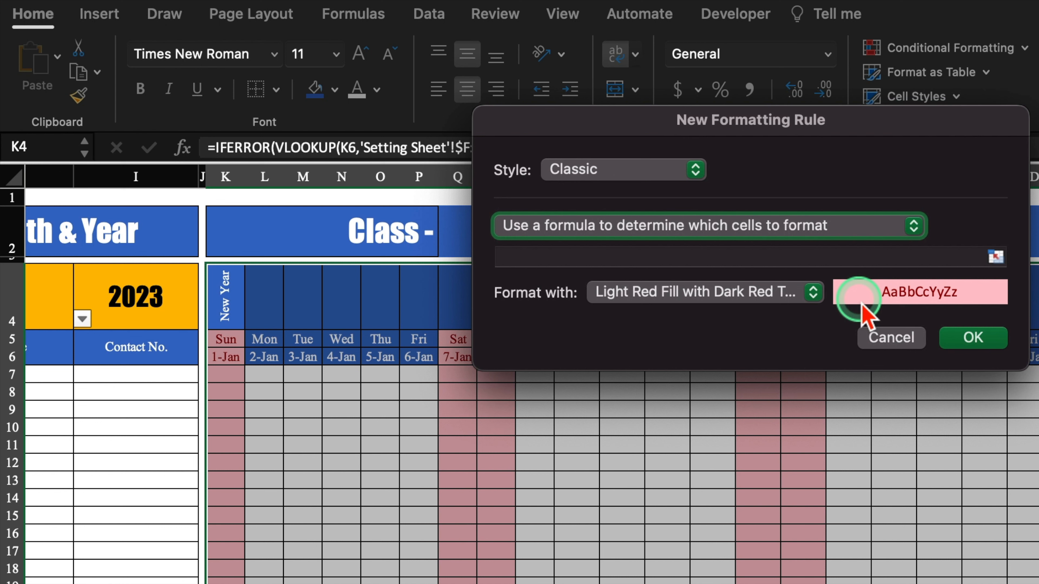
Enter =K$4>"" as the rule's formula so that columns with a holiday name are formatted
click(782, 261)
text(=)
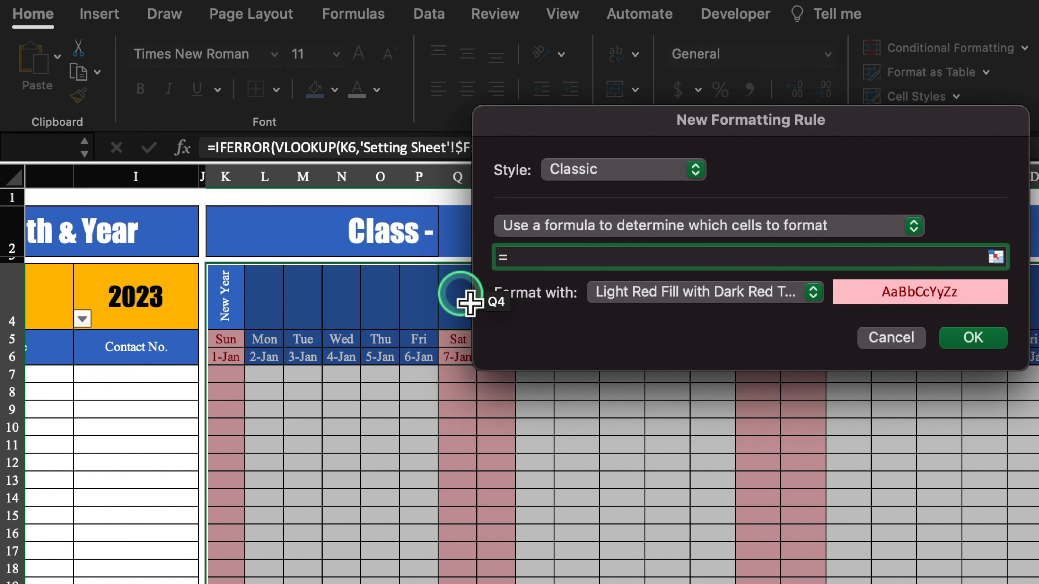
click(234, 297)
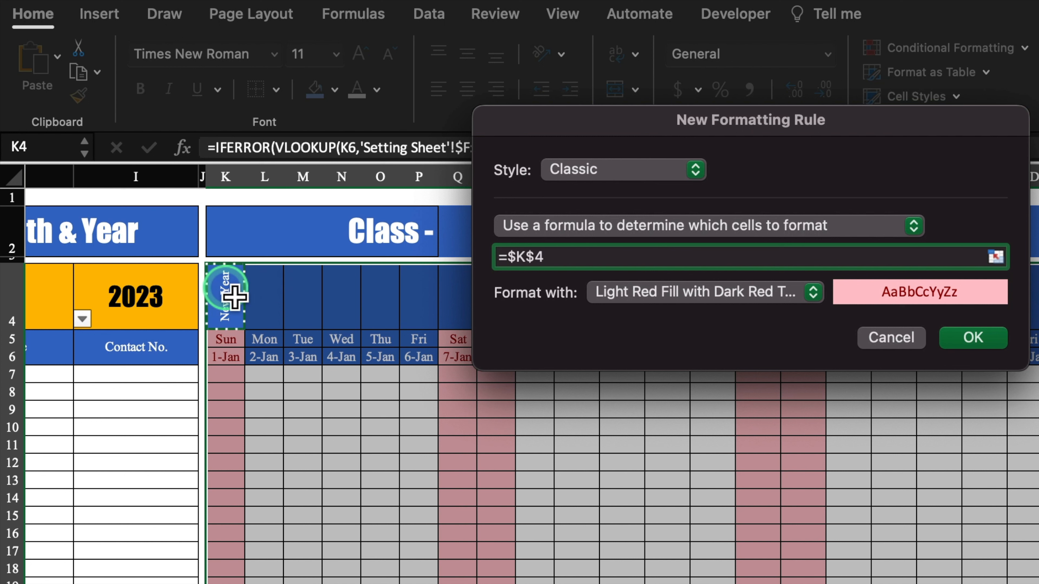
click(515, 261)
key(F4)
click(648, 320)
text(>)
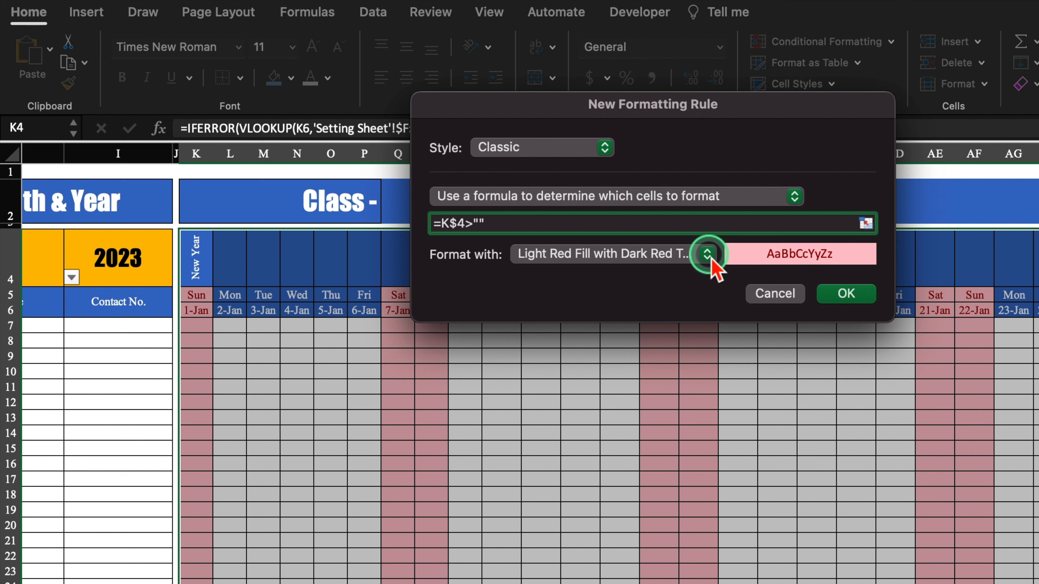
Give the holiday rule a custom format with a blue background fill
click(815, 292)
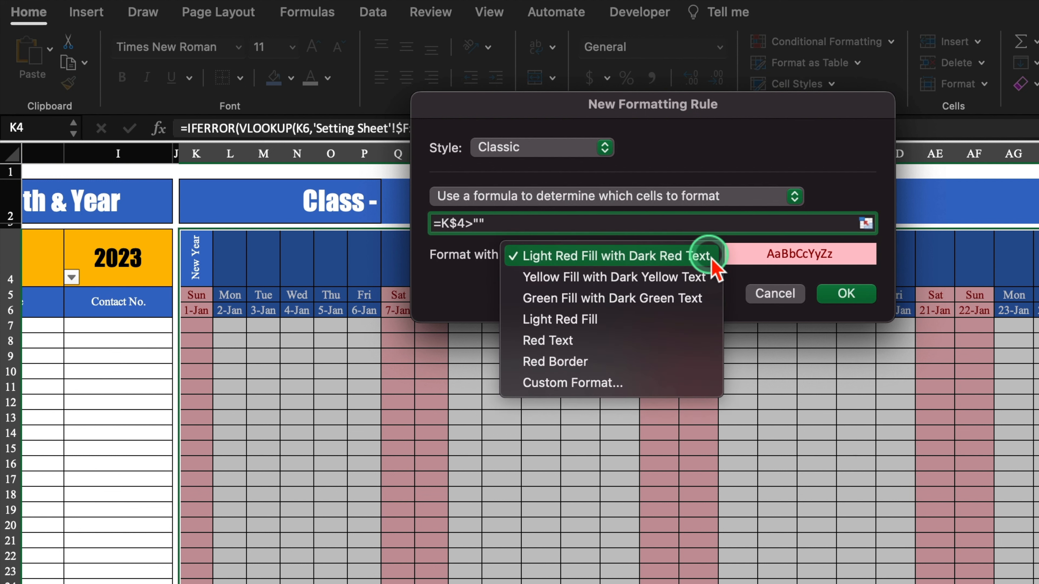
click(604, 384)
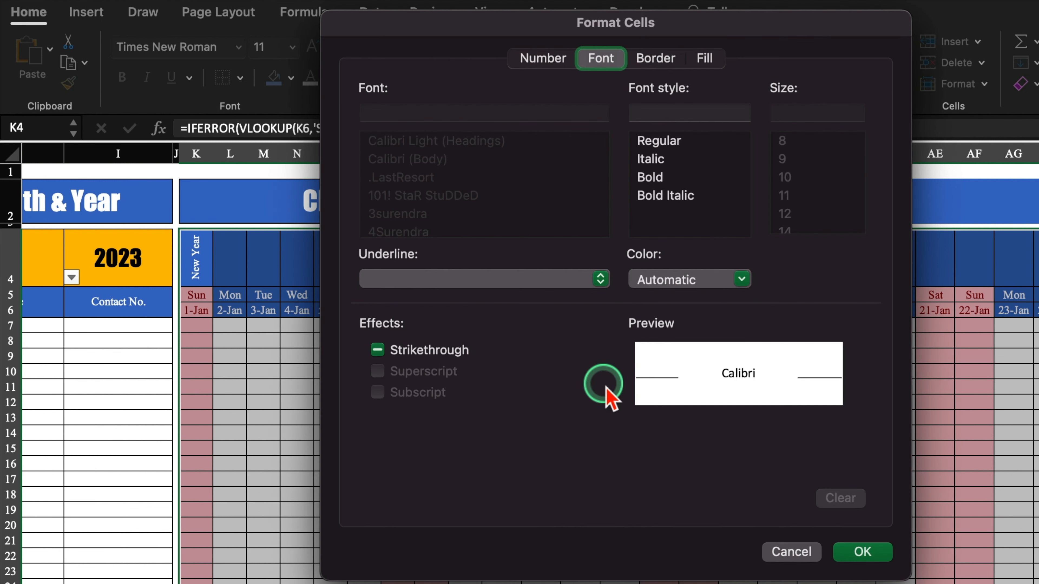
click(704, 59)
click(561, 130)
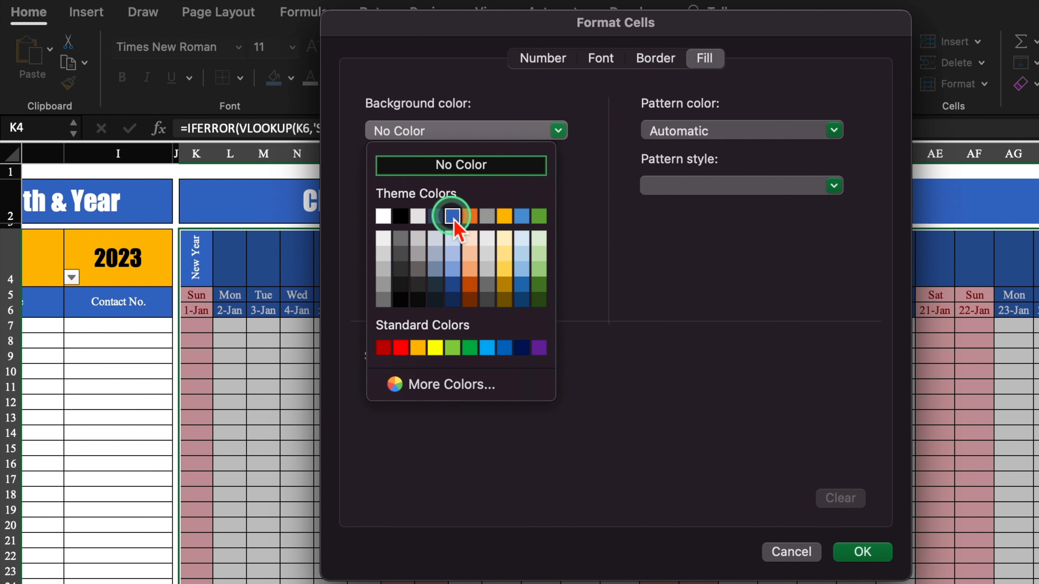
click(452, 216)
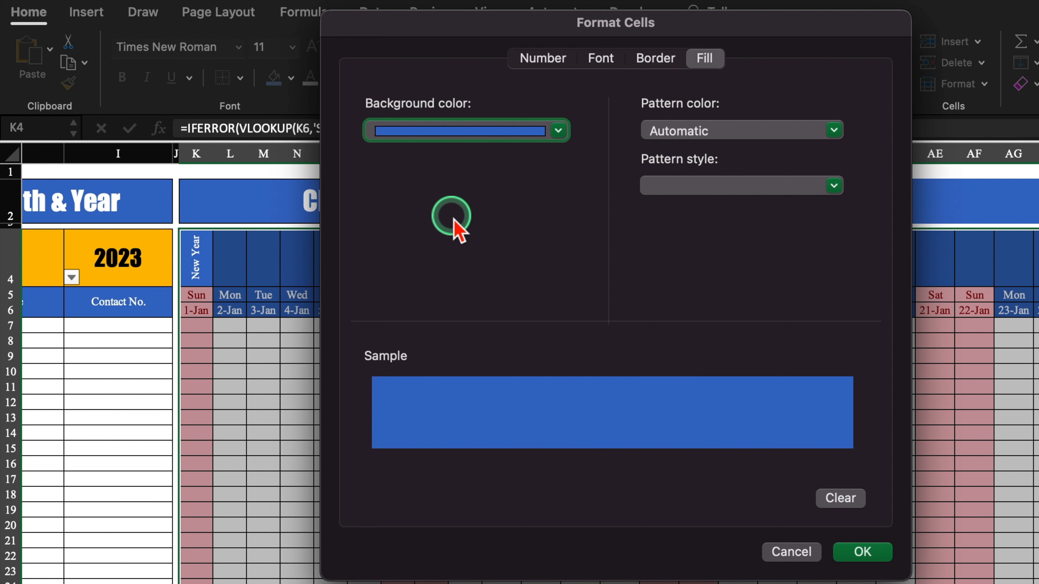
Set the custom format's font color to white and apply the holiday rule to the range
click(601, 59)
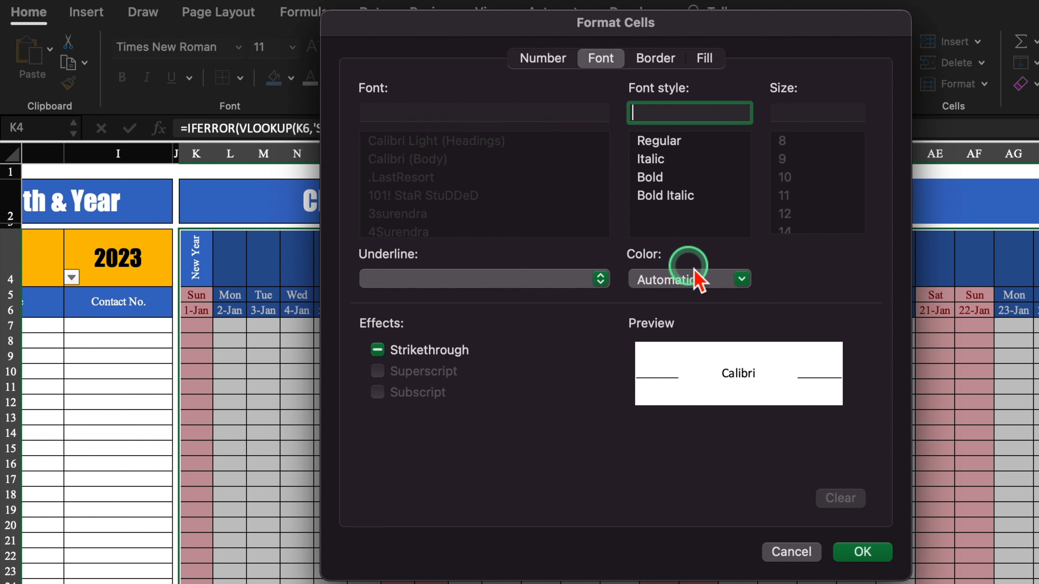
click(742, 278)
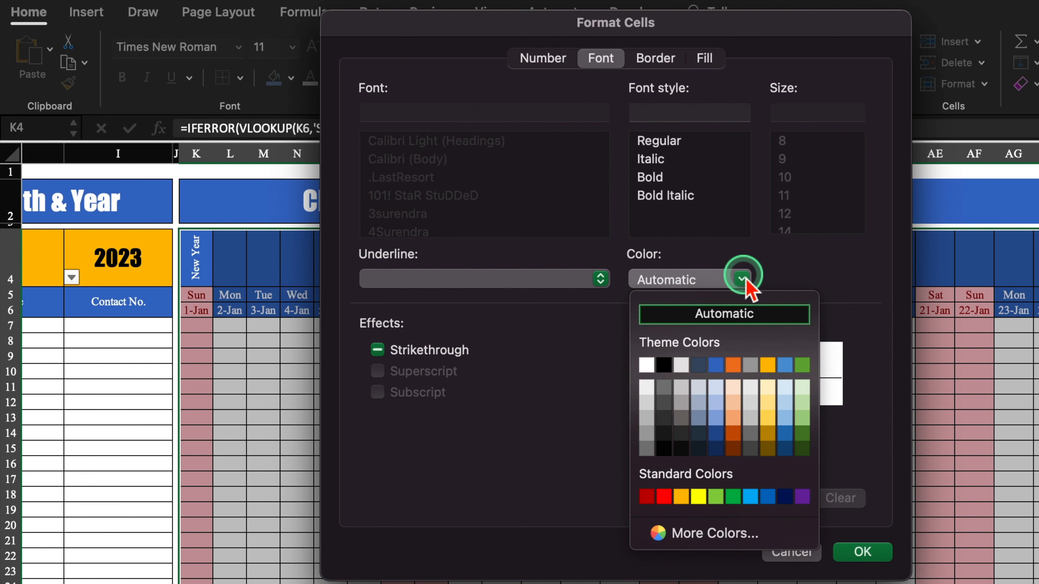
click(647, 365)
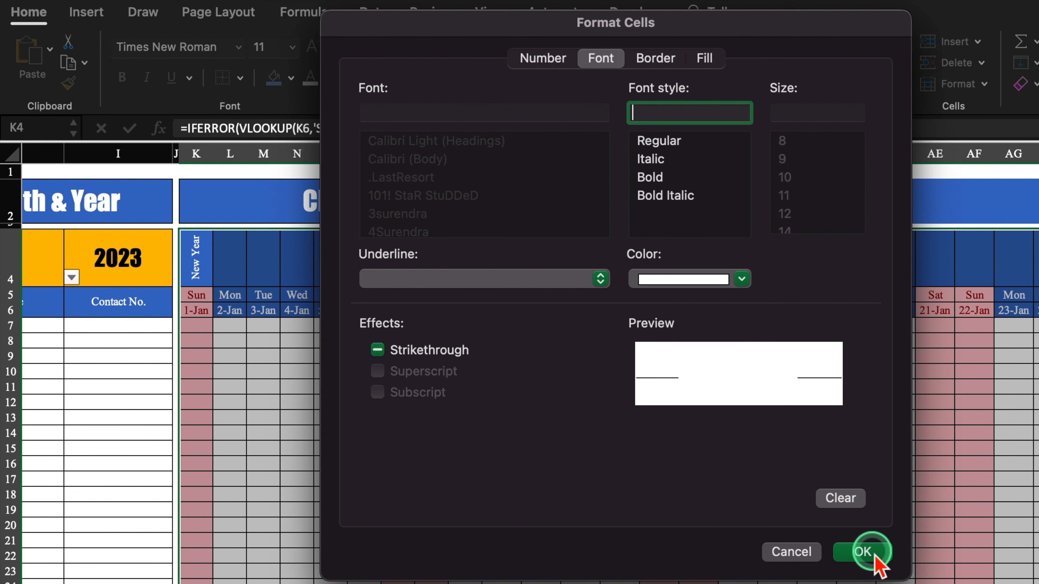
click(867, 553)
click(973, 337)
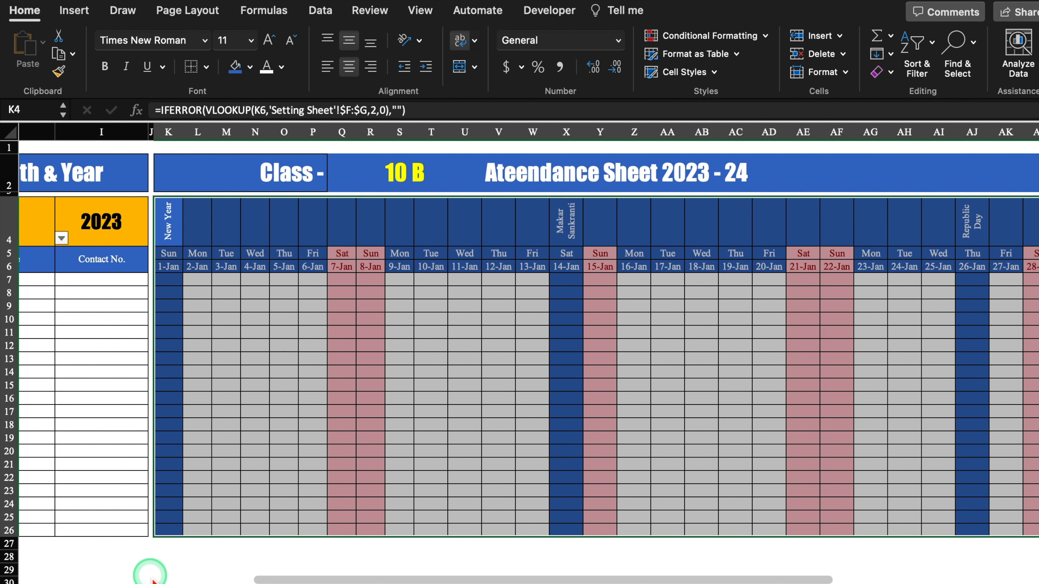
Add another Classic conditional formatting rule on K4:AO26 that uses a formula to determine which cells to format
scroll(807, 368, right, 8)
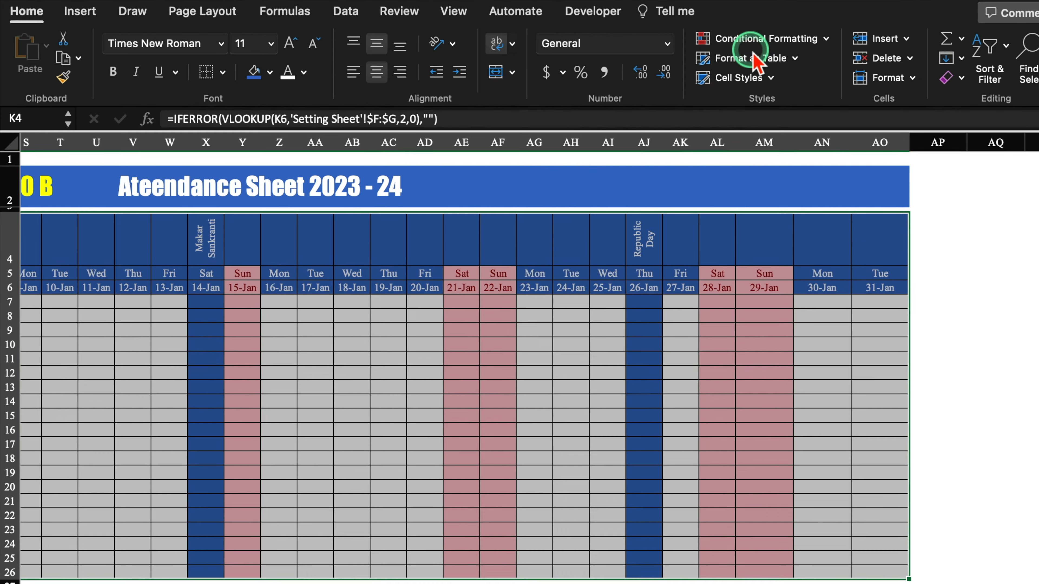
click(701, 37)
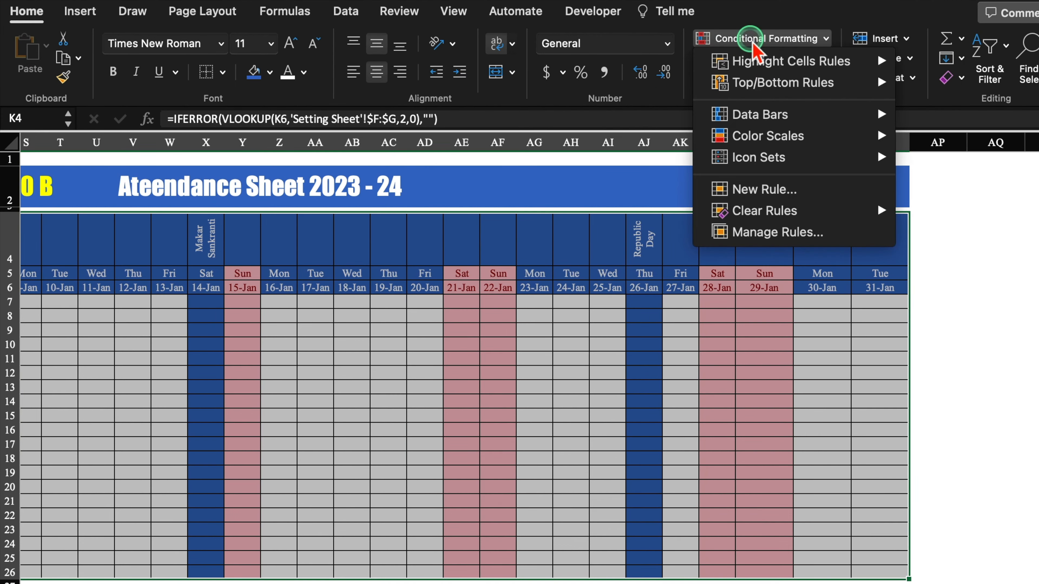
click(773, 189)
click(497, 217)
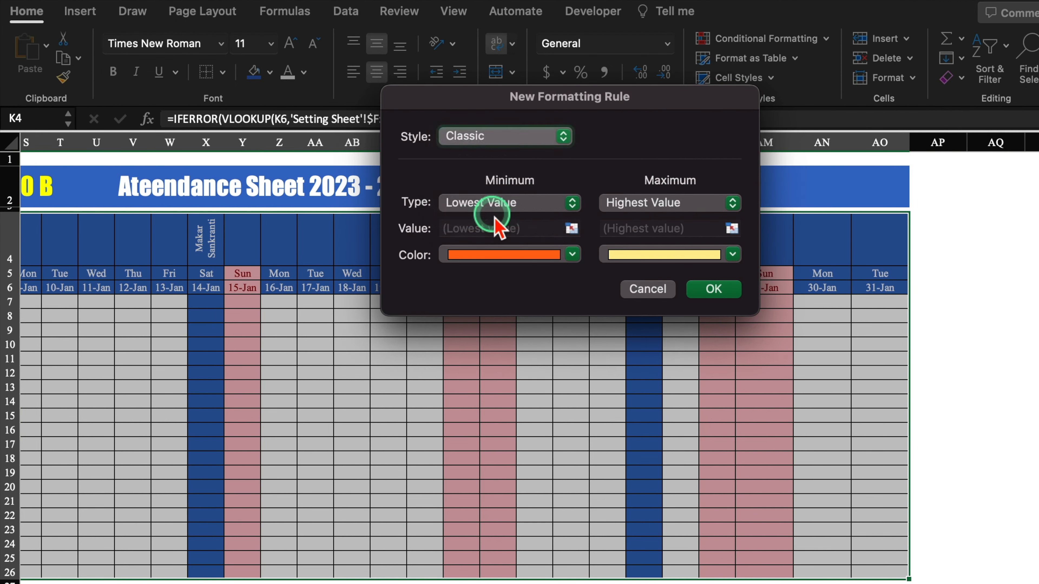
click(556, 186)
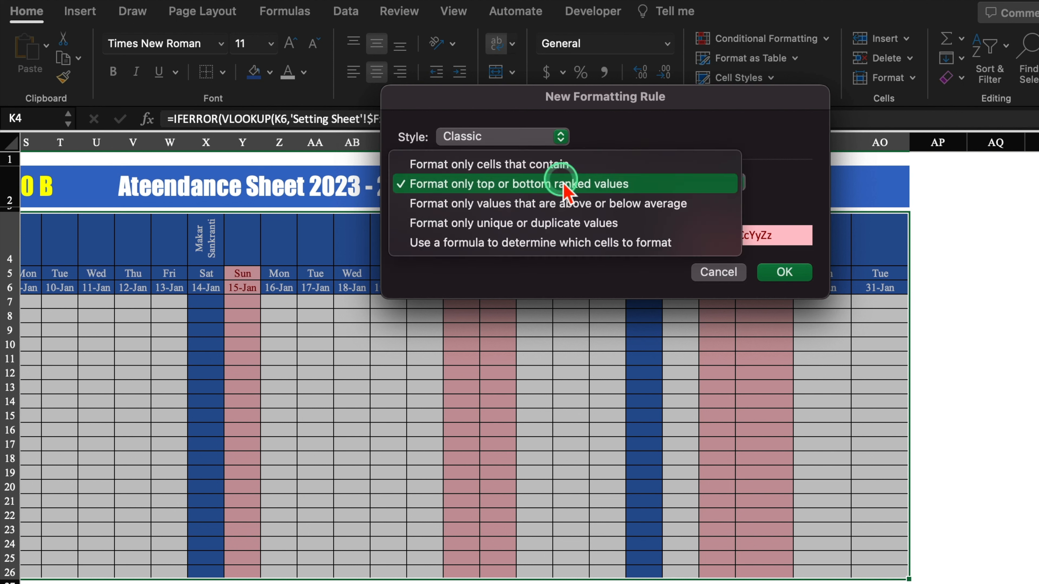
click(696, 244)
Enter =K$5="" as the new rule's formula to target columns without a weekday
click(658, 208)
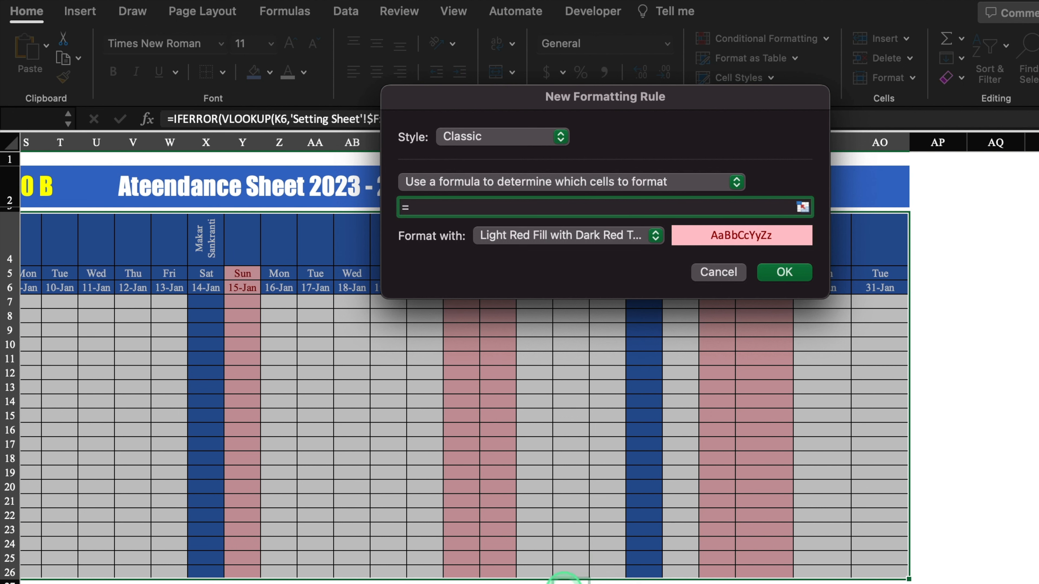
scroll(174, 376, left, 10)
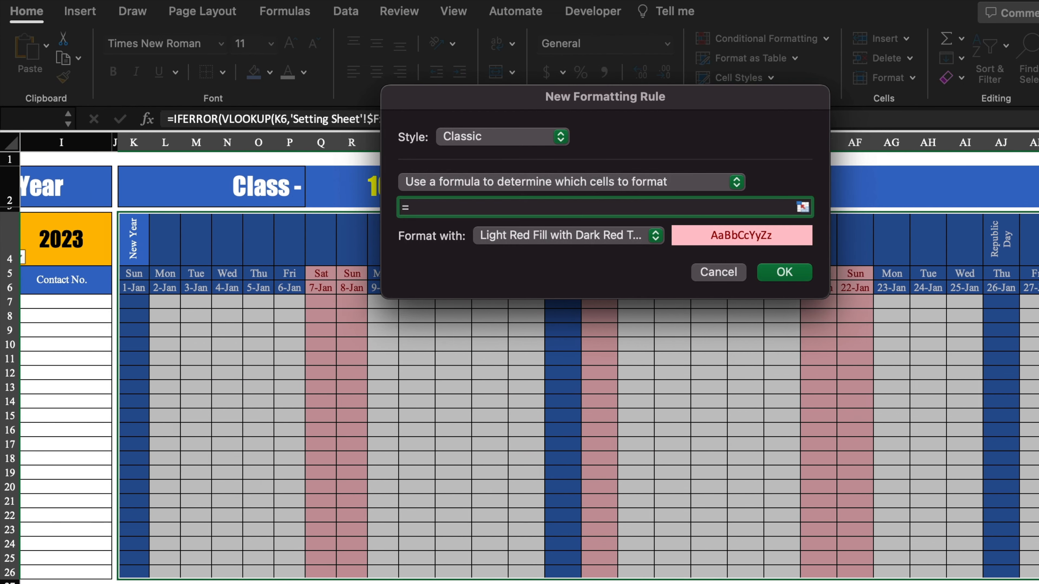
click(142, 273)
click(413, 207)
key(BackSpace)
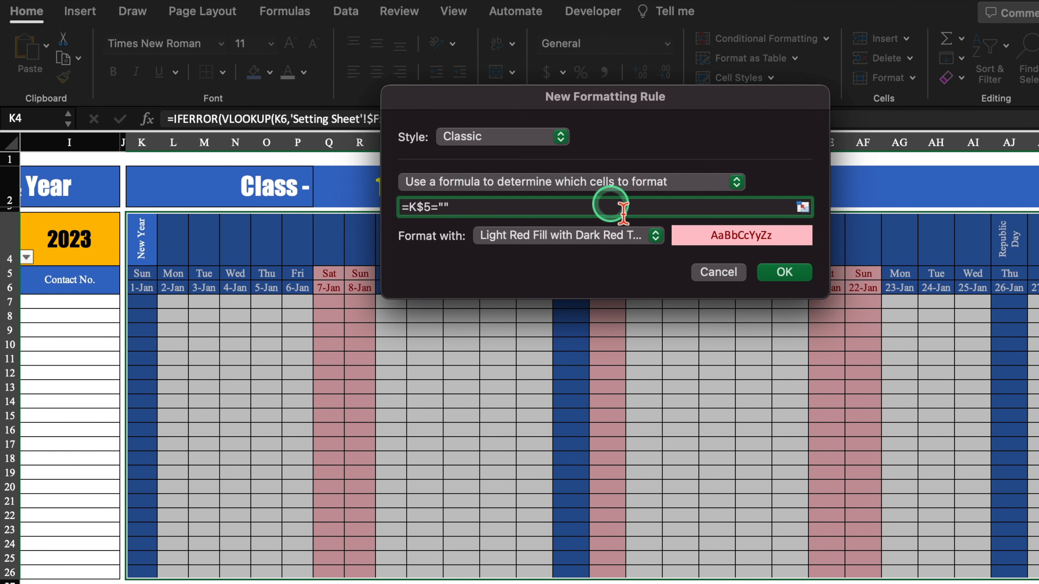
Give the blank-weekday rule a custom format with a red background fill and apply the rule to the range
click(655, 236)
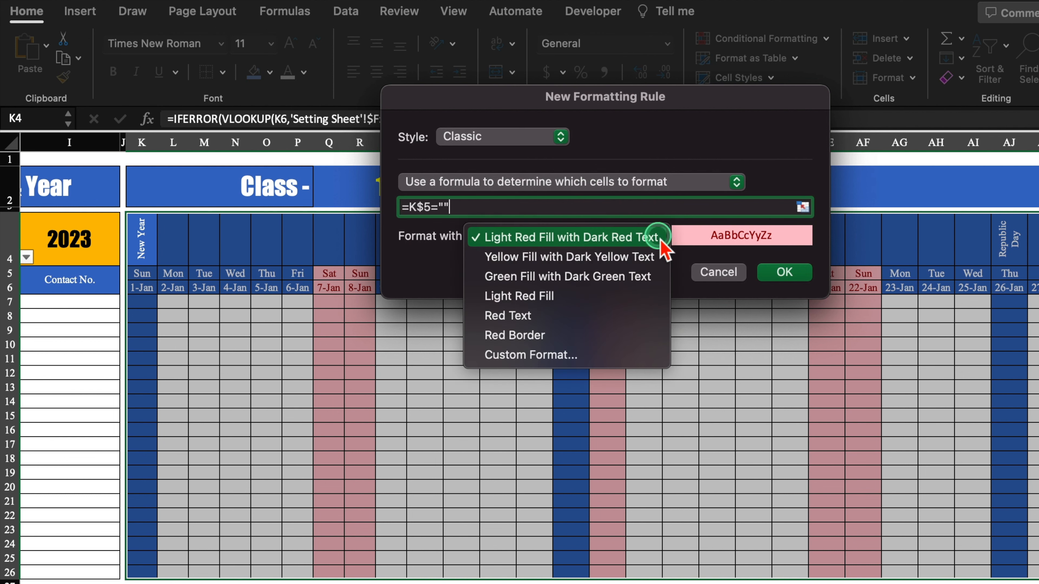
click(586, 355)
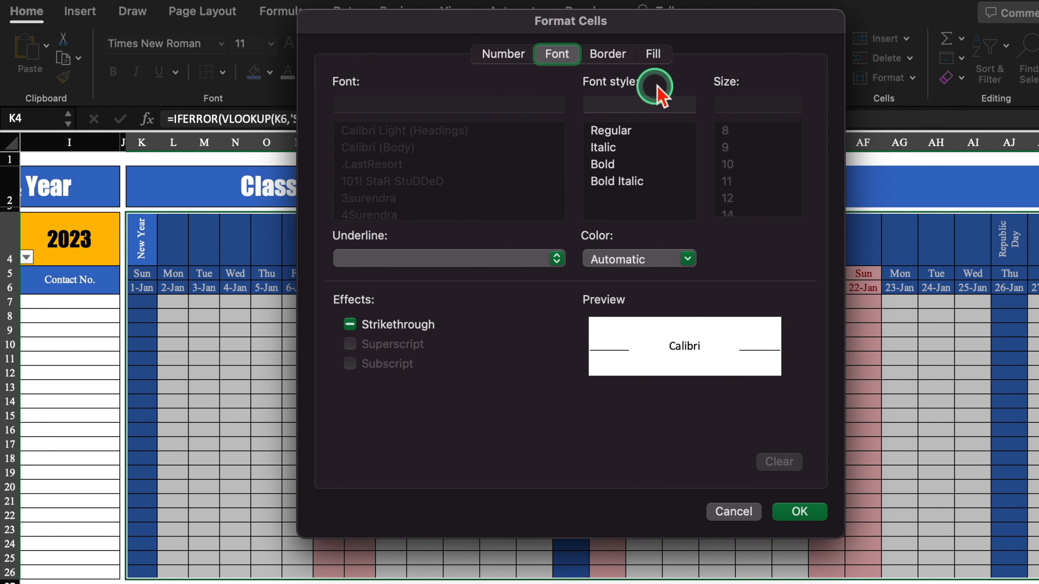
click(655, 57)
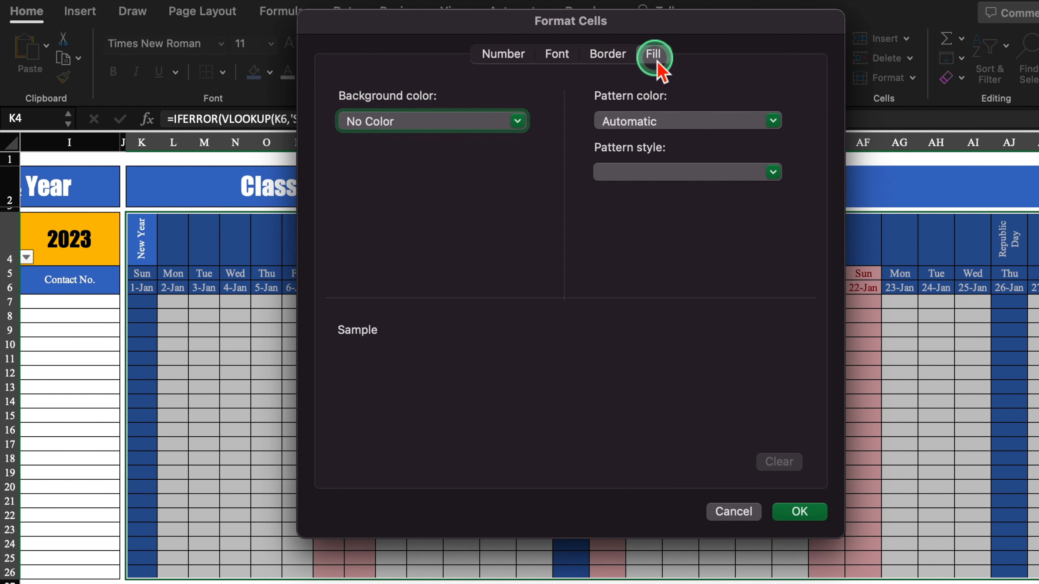
click(518, 121)
click(372, 322)
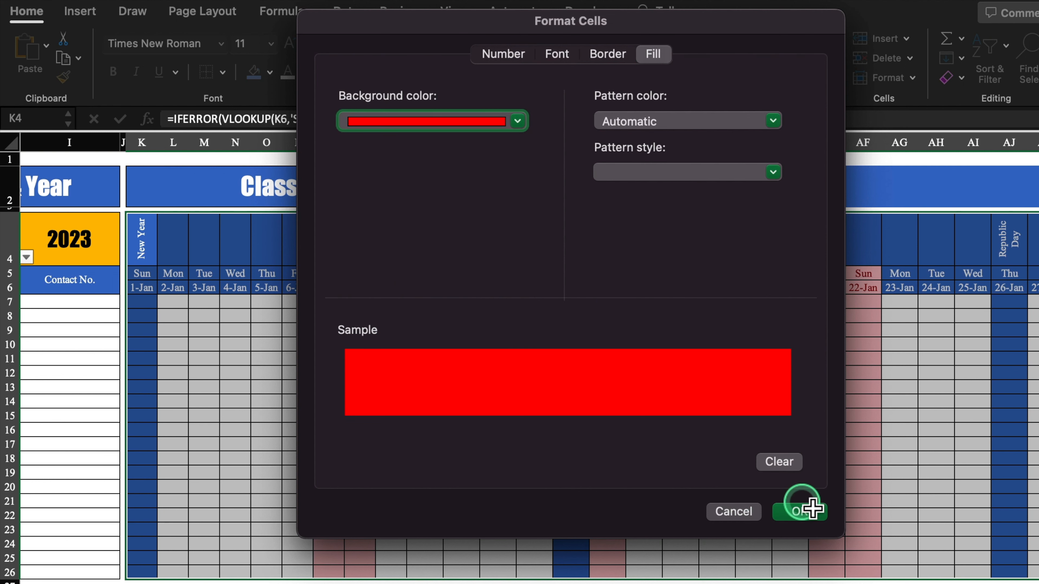
click(809, 516)
click(777, 274)
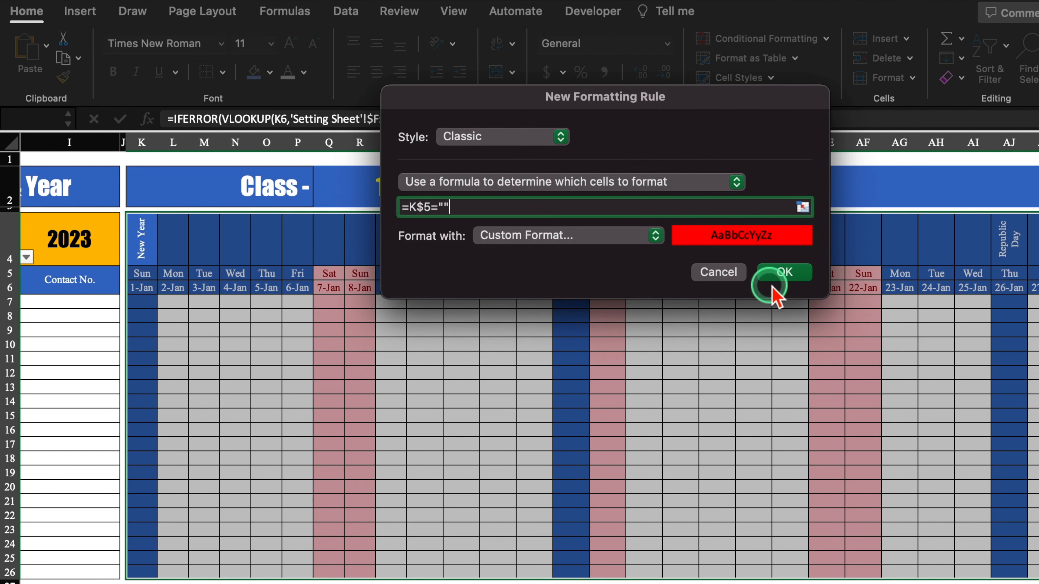
Set the month in G4 to February and check how the unused date columns at the end of the sheet are highlighted
scroll(530, 356, right, 8)
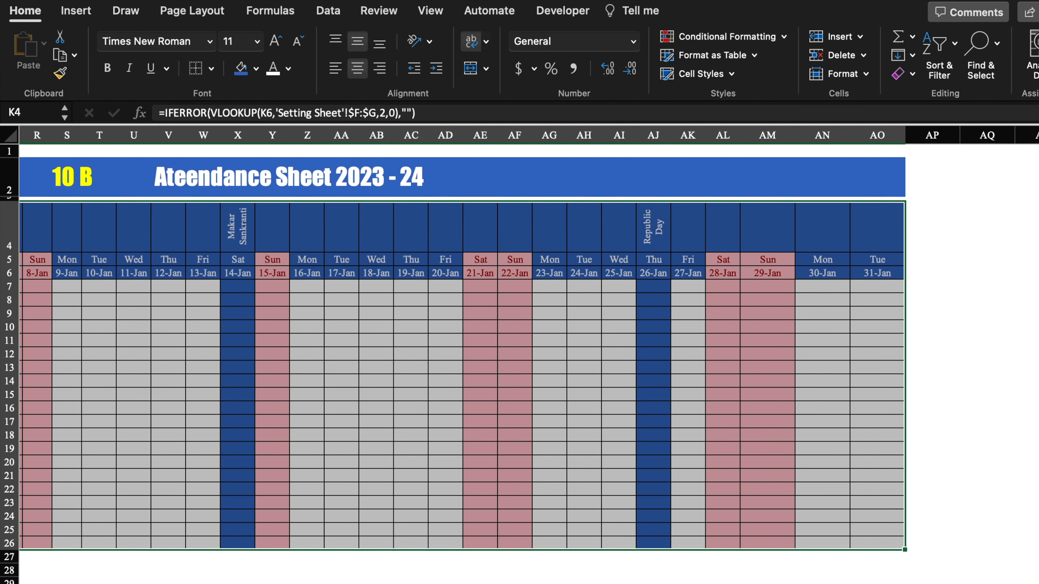
scroll(321, 578, left, 12)
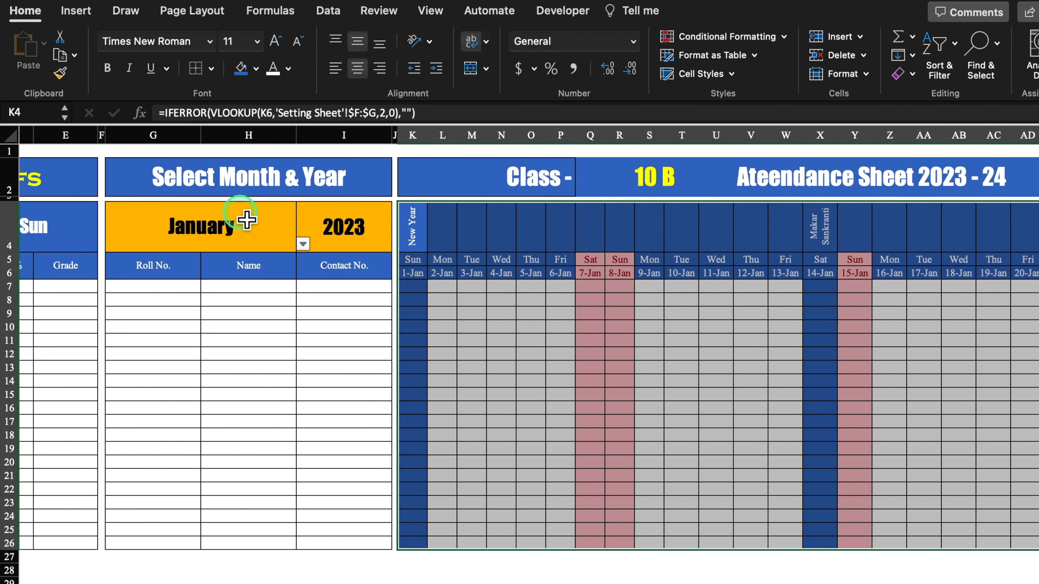
click(231, 227)
click(303, 244)
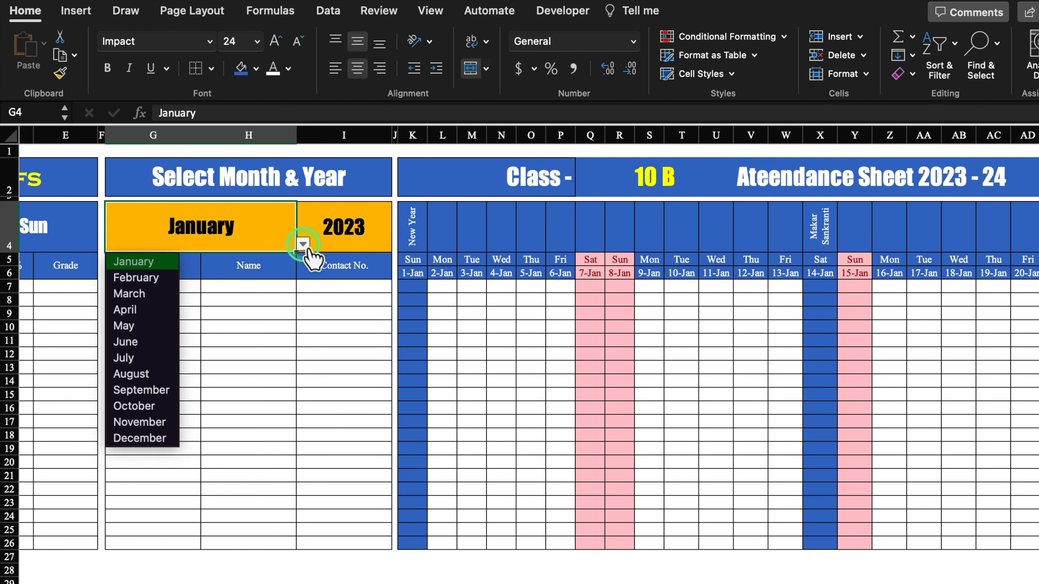
click(142, 278)
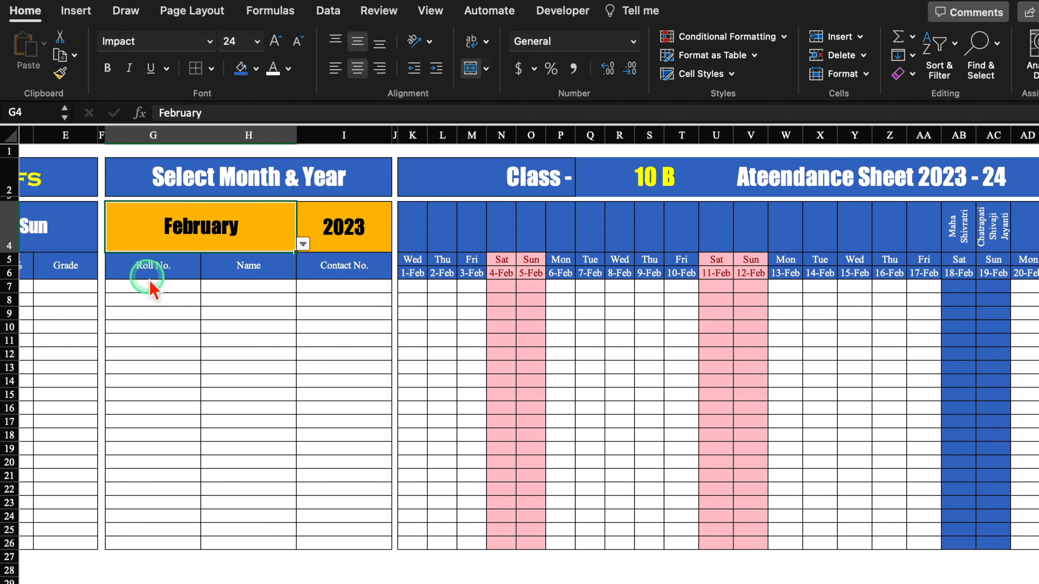
scroll(528, 338, right, 9)
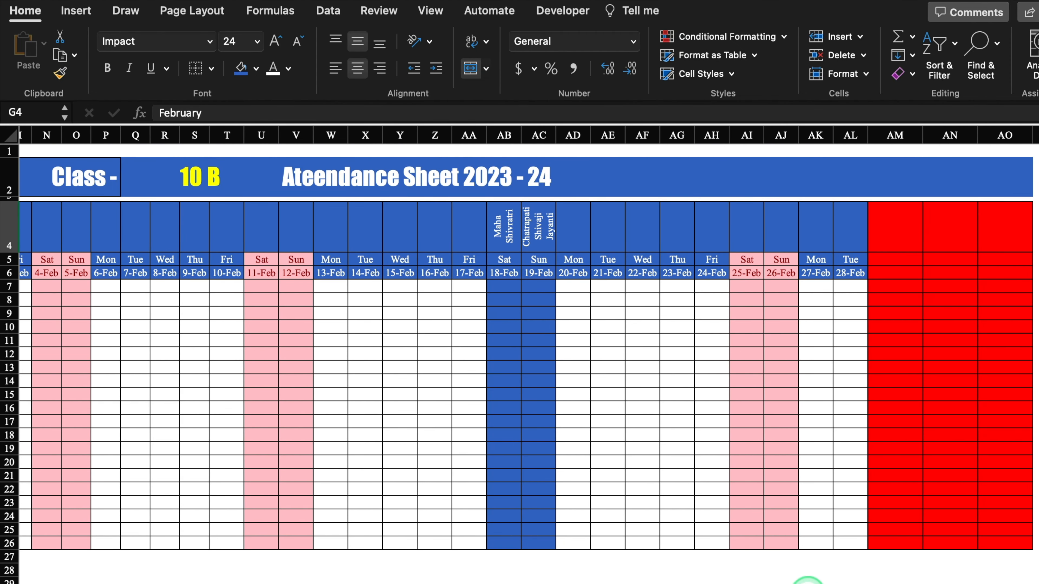
scroll(808, 581, left, 12)
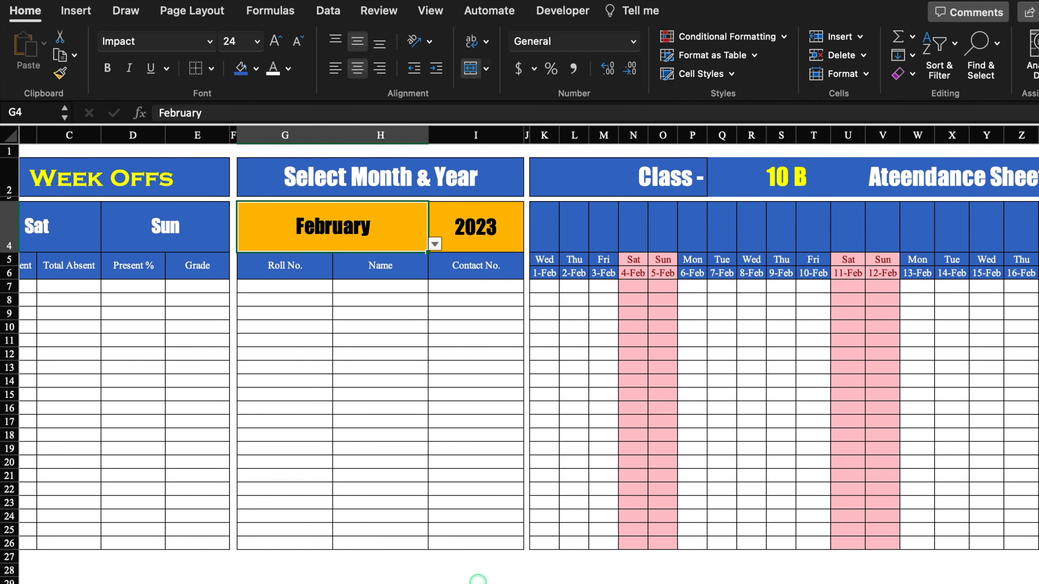
Enlarge the month in G4 to font size 28 and increase the font size of the year in I4 to match
click(276, 41)
click(276, 41)
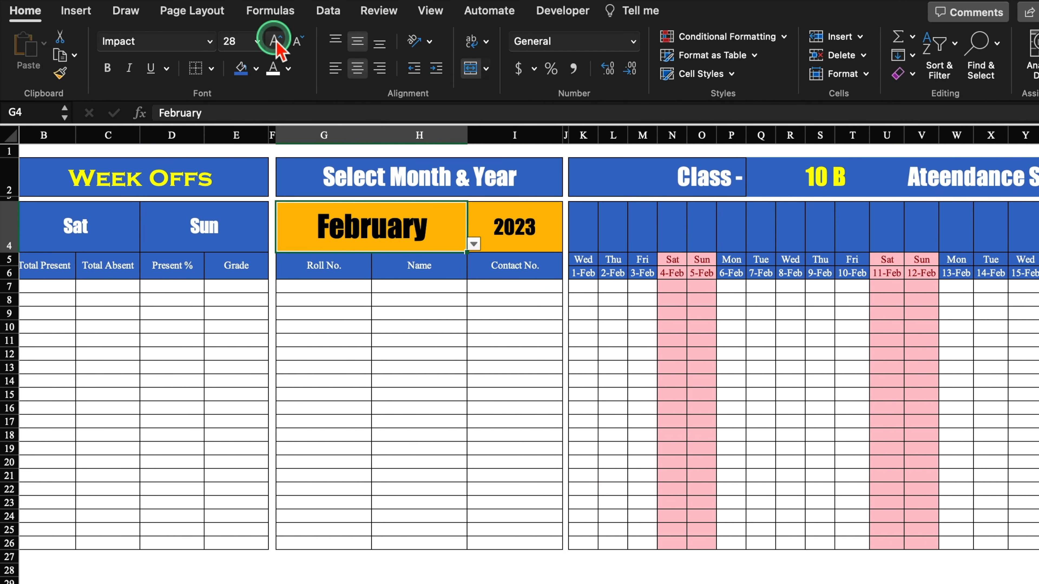
click(275, 41)
click(275, 41)
click(296, 41)
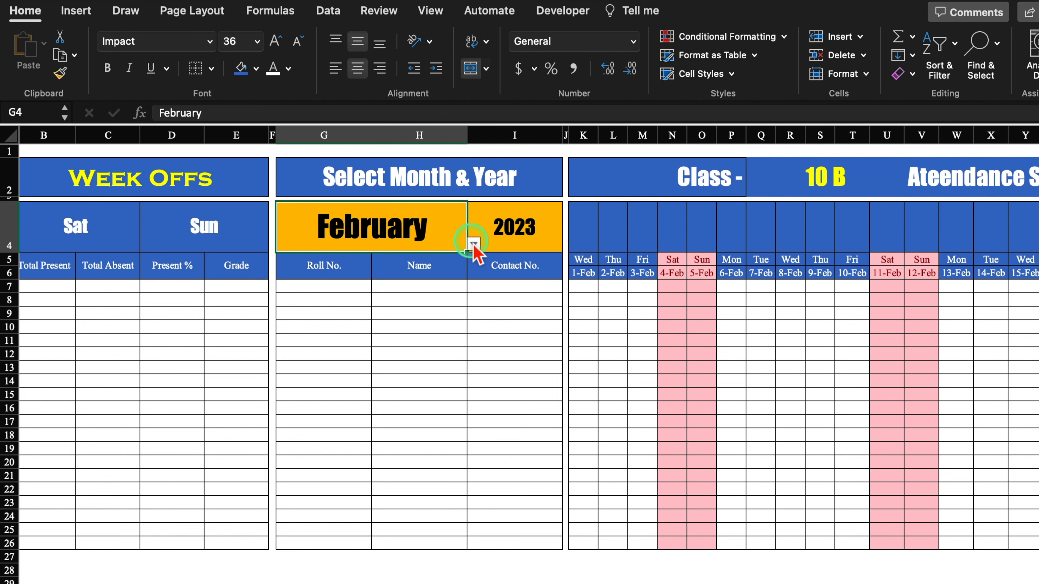
click(514, 228)
click(276, 41)
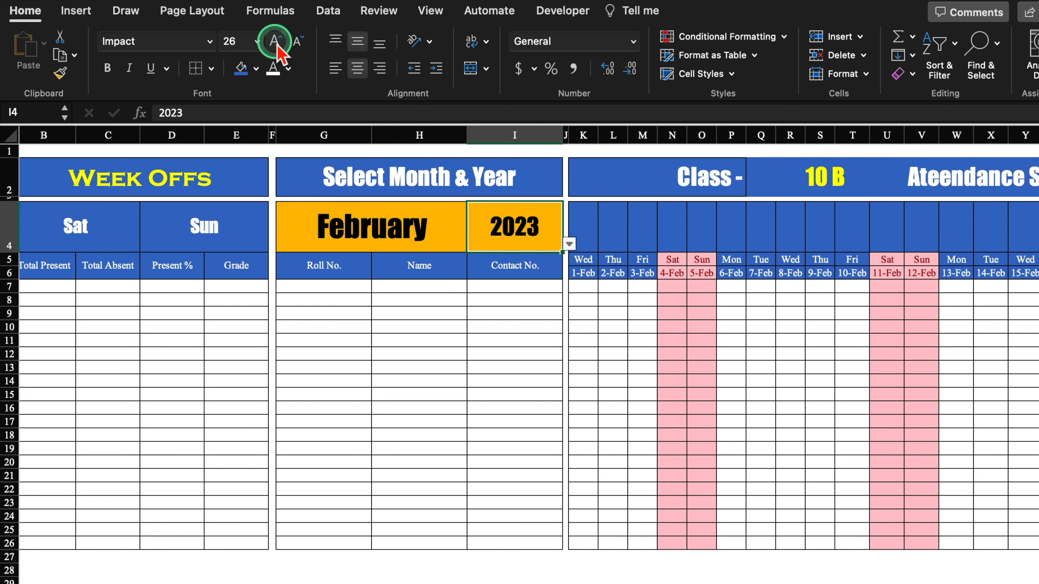
click(275, 41)
click(417, 393)
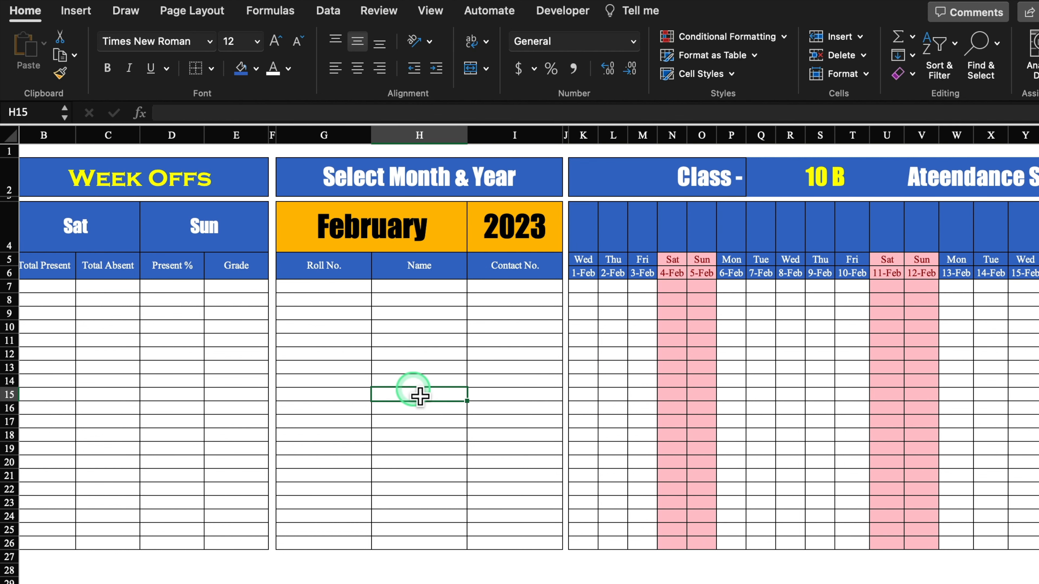
Apply the custom number format dd to the date row K6:AO6 so that only day numbers are displayed
click(589, 273)
drag(613, 281, 1006, 284)
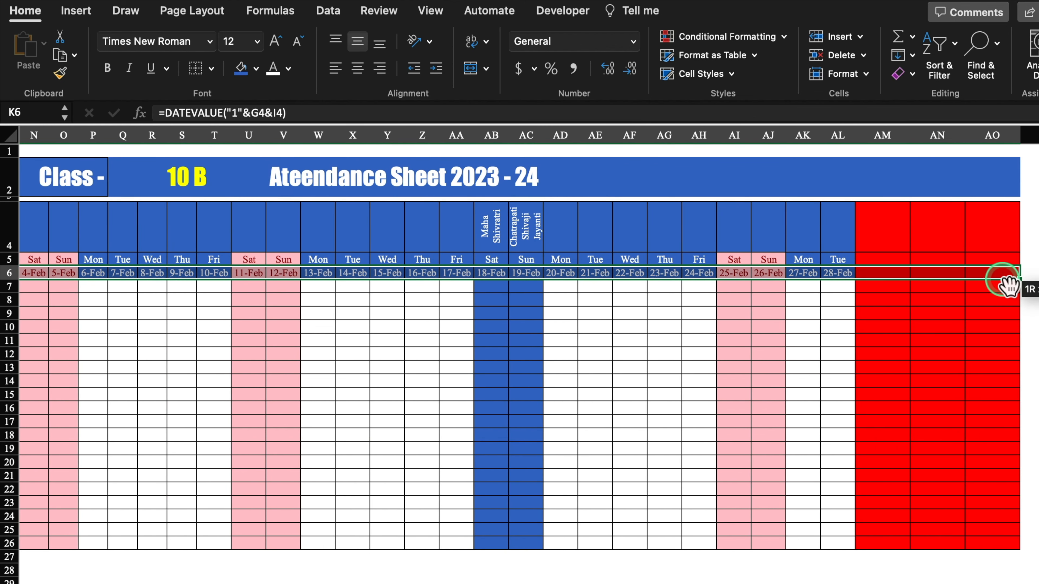
right_click(879, 277)
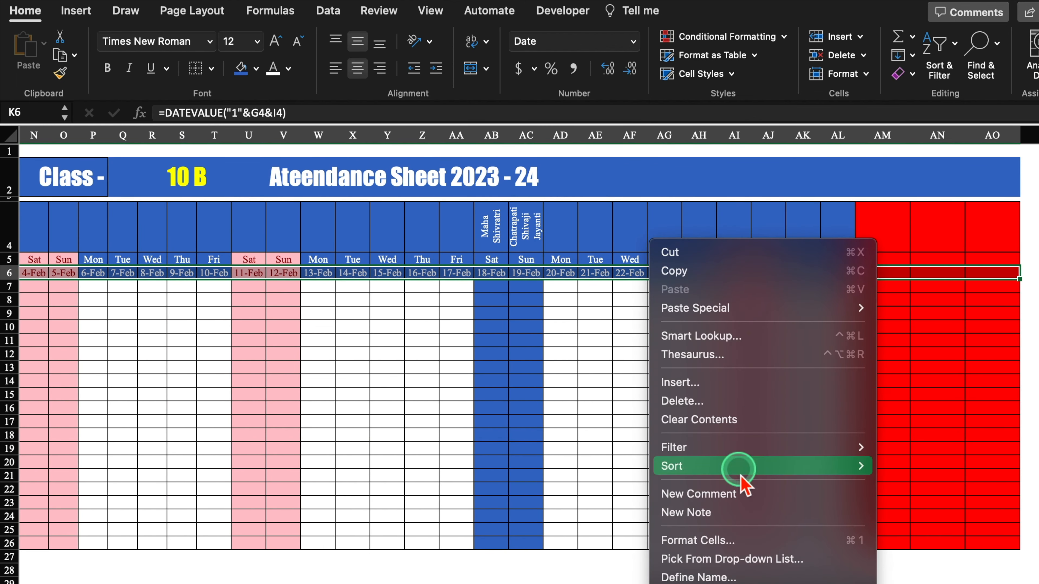
click(750, 541)
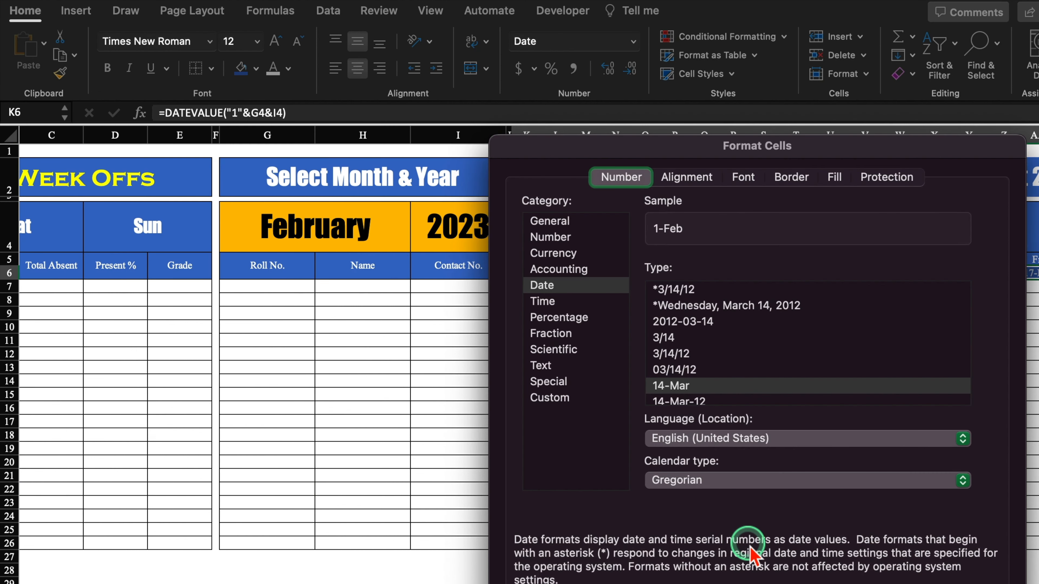
click(552, 398)
click(777, 290)
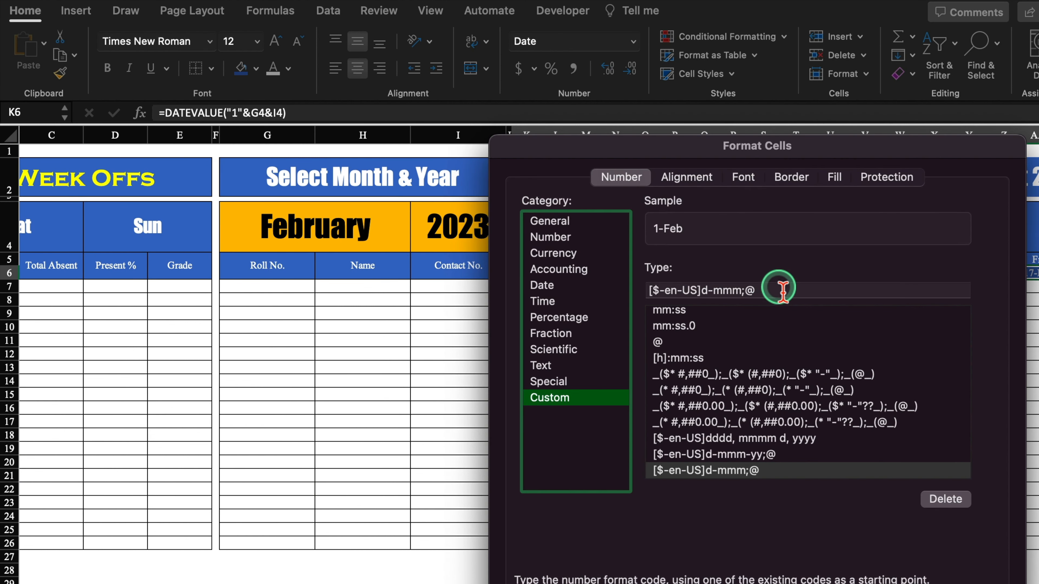
drag(780, 291, 613, 290)
key(BackSpace)
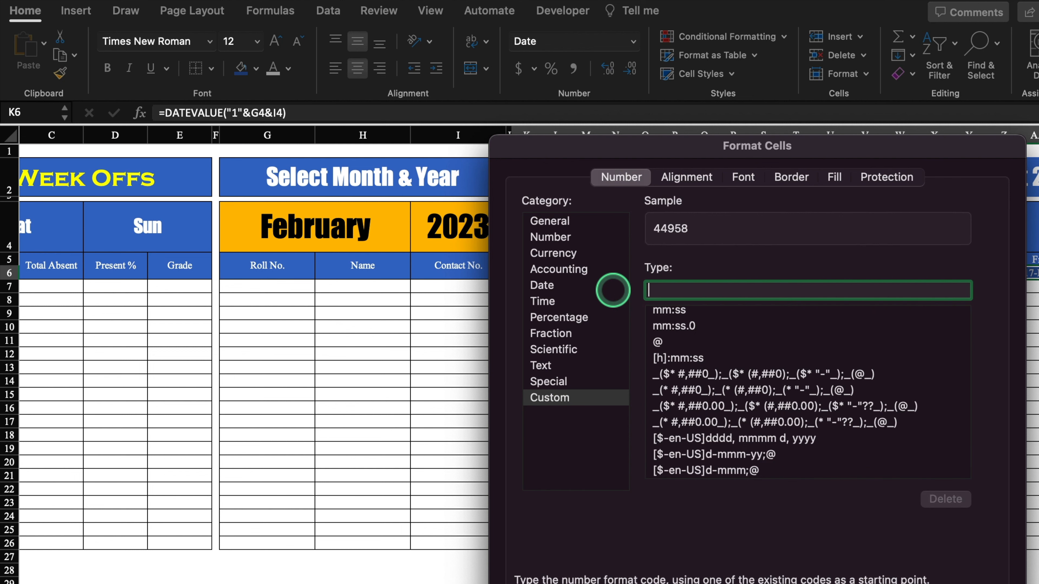
text(dd)
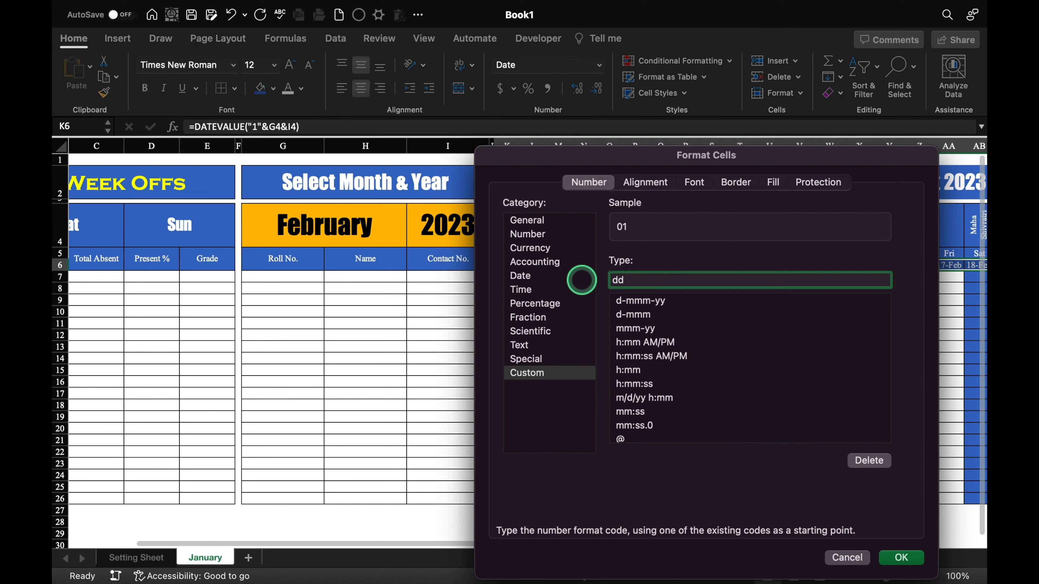
click(902, 556)
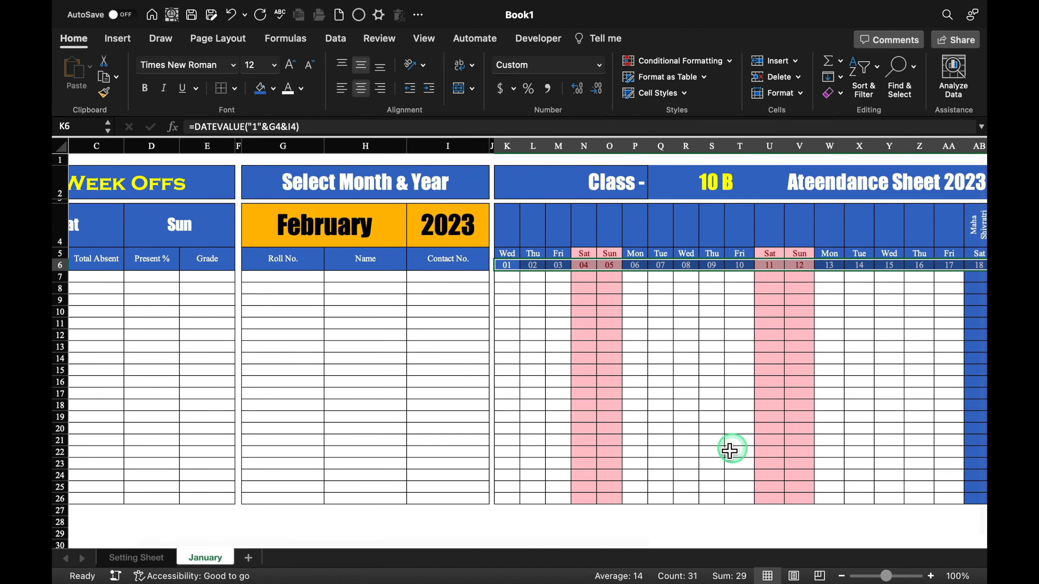
click(532, 370)
Examine the formulas behind the day numbers in K6 through O6
click(528, 273)
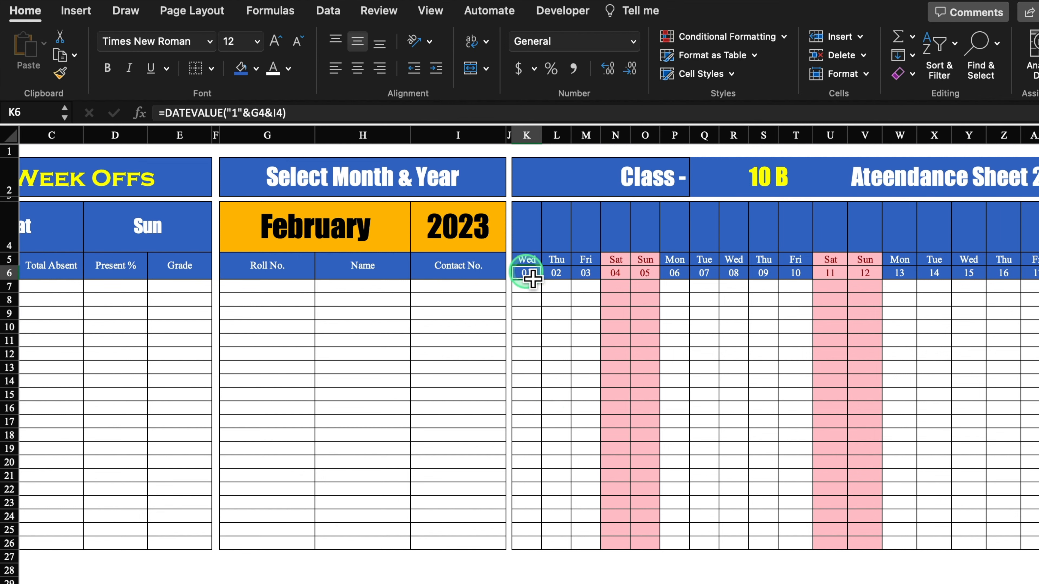
key(Right)
key(Right)
key(Right)
key(Right)
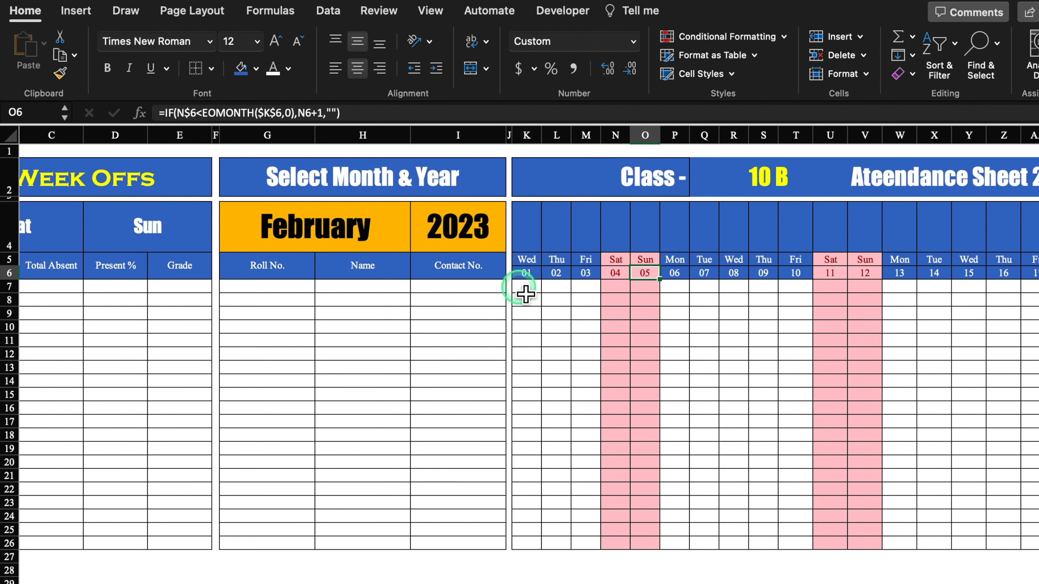
click(578, 419)
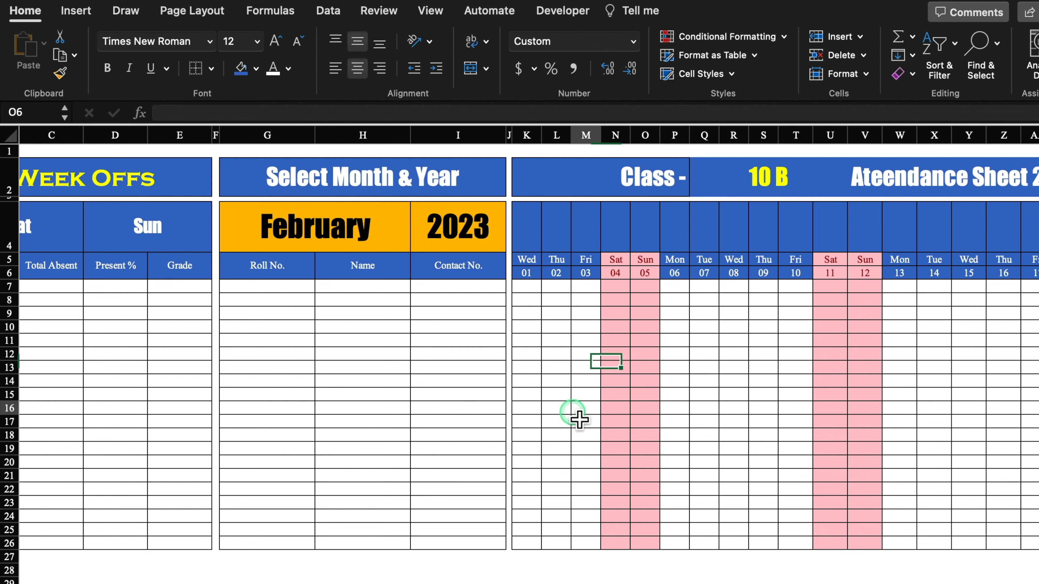
Enter ='Setting Sheet'!I3 in G7 to link the first roll number to the Setting Sheet
scroll(494, 581, left, 3)
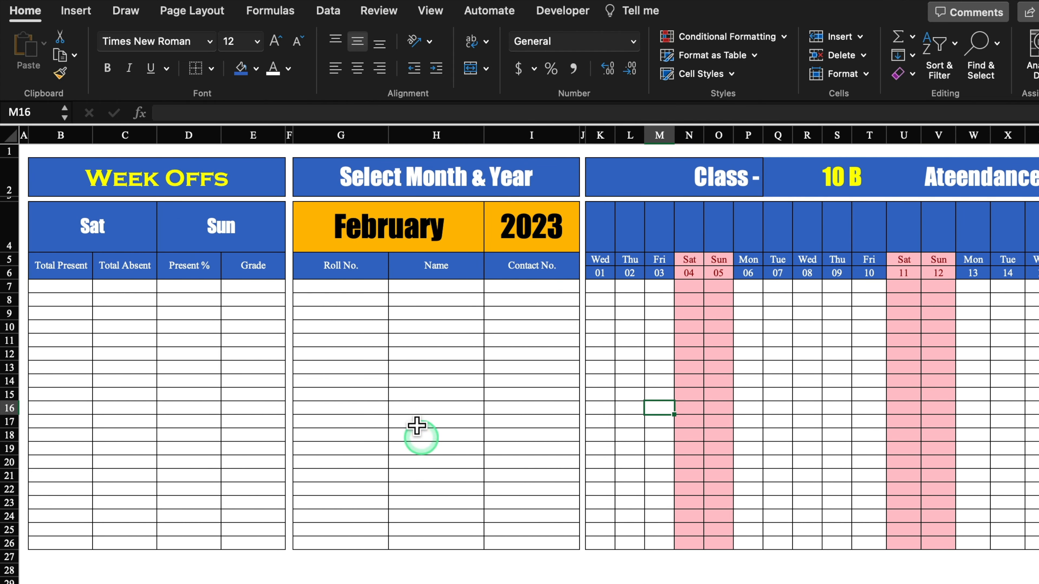
click(342, 287)
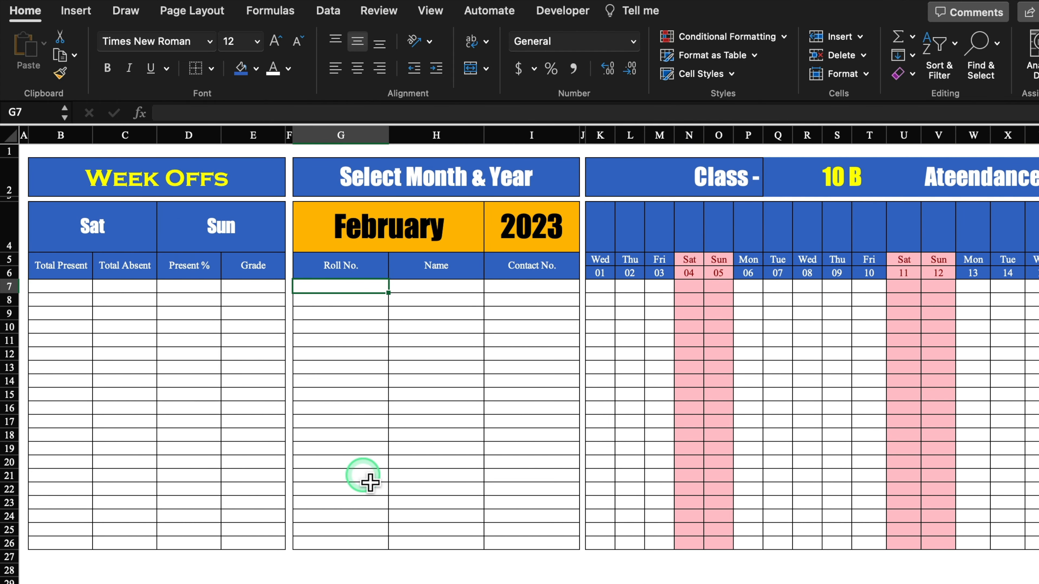
text(=)
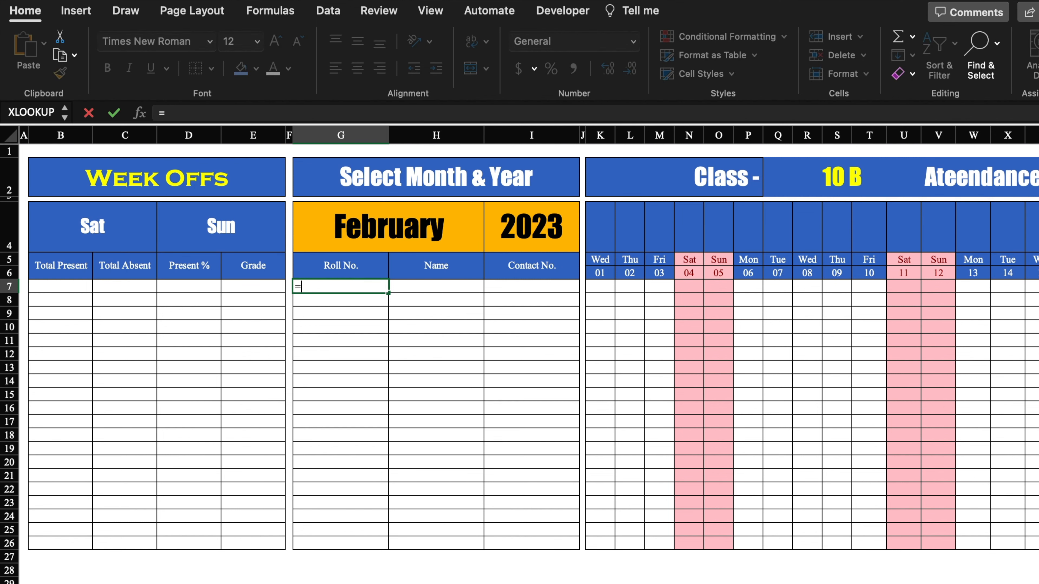
key(ctrl+Page_Up)
click(486, 198)
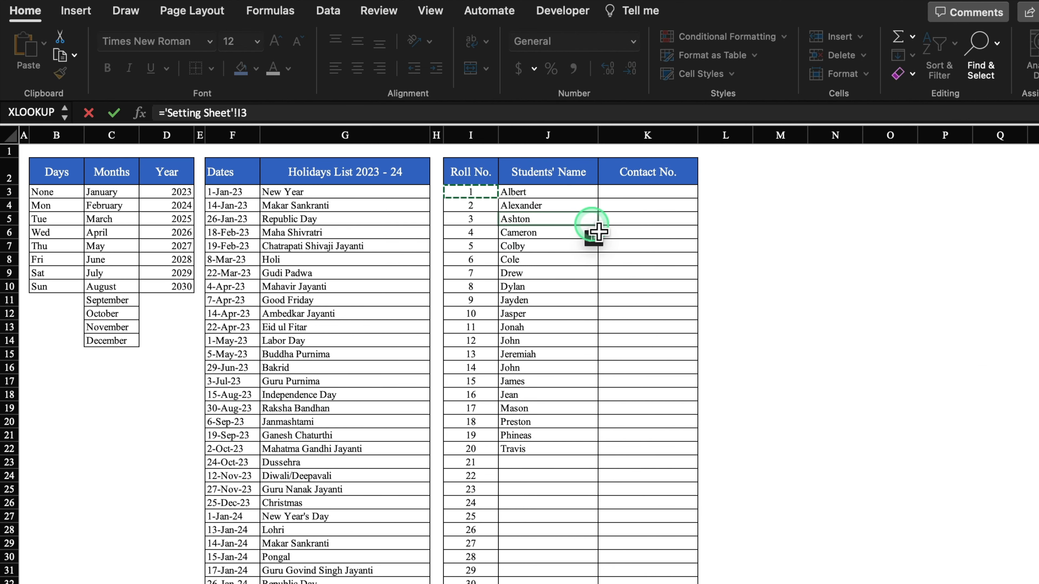
key(Return)
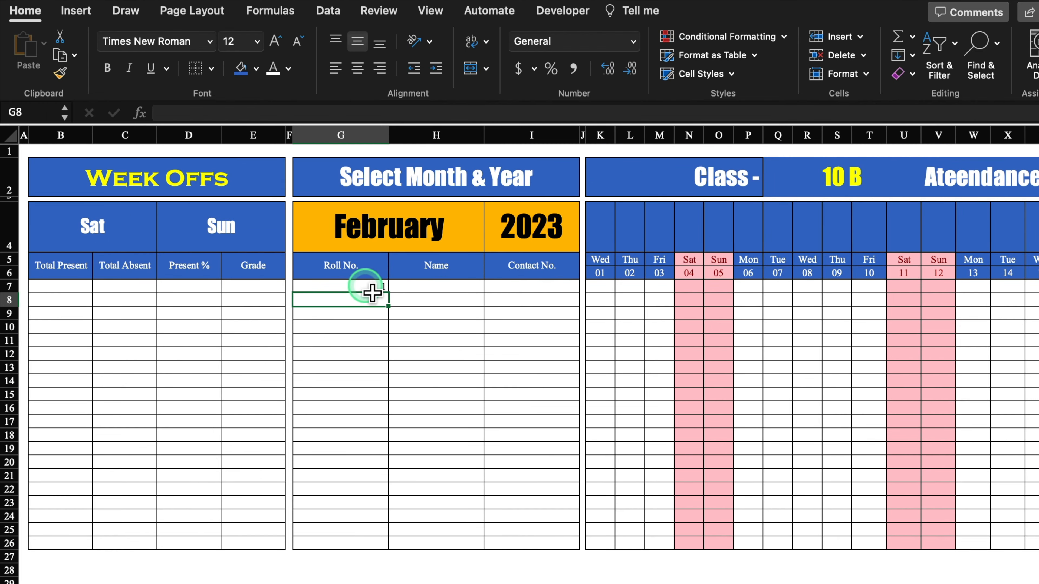
Center the contents of column G and fill the roll number formula from G7 down through G26
click(352, 136)
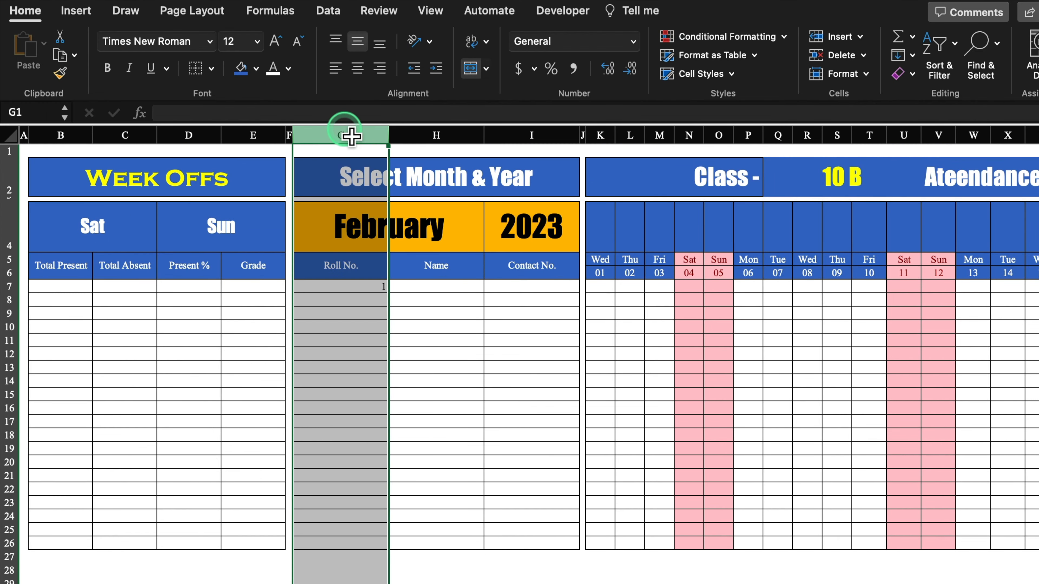
click(357, 68)
click(368, 288)
drag(400, 305, 394, 550)
click(461, 470)
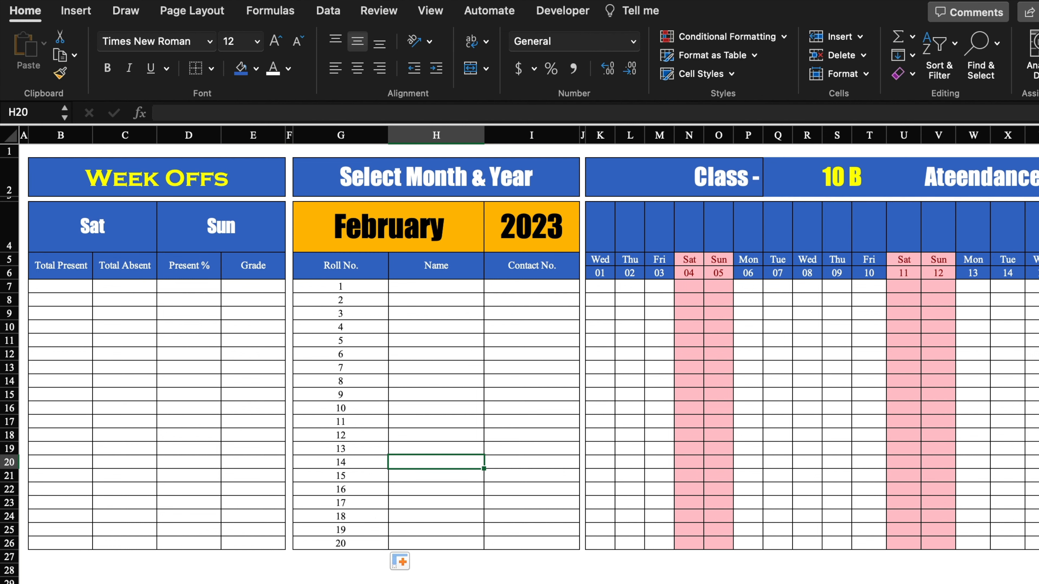
click(295, 583)
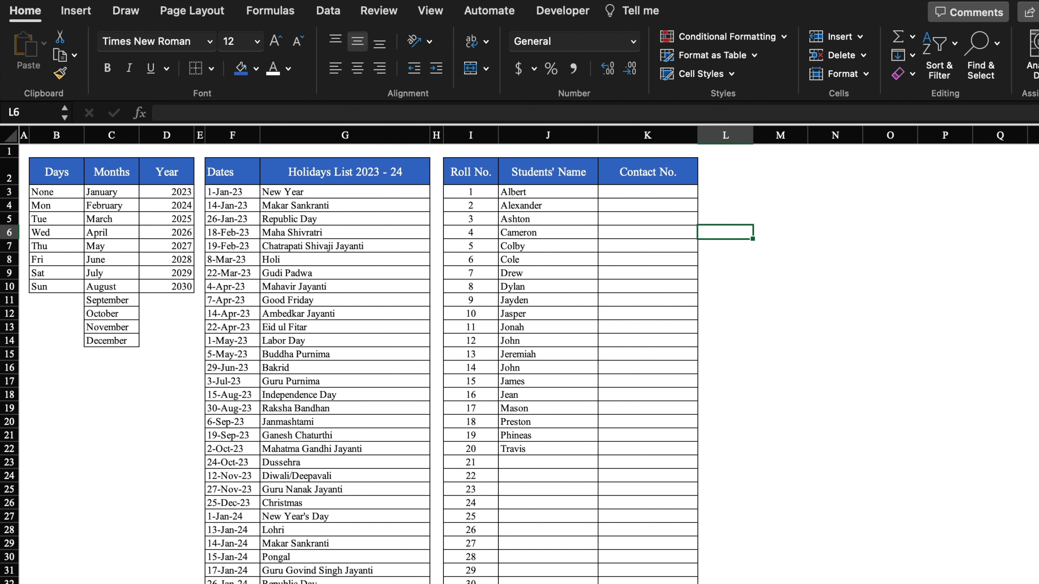
click(282, 581)
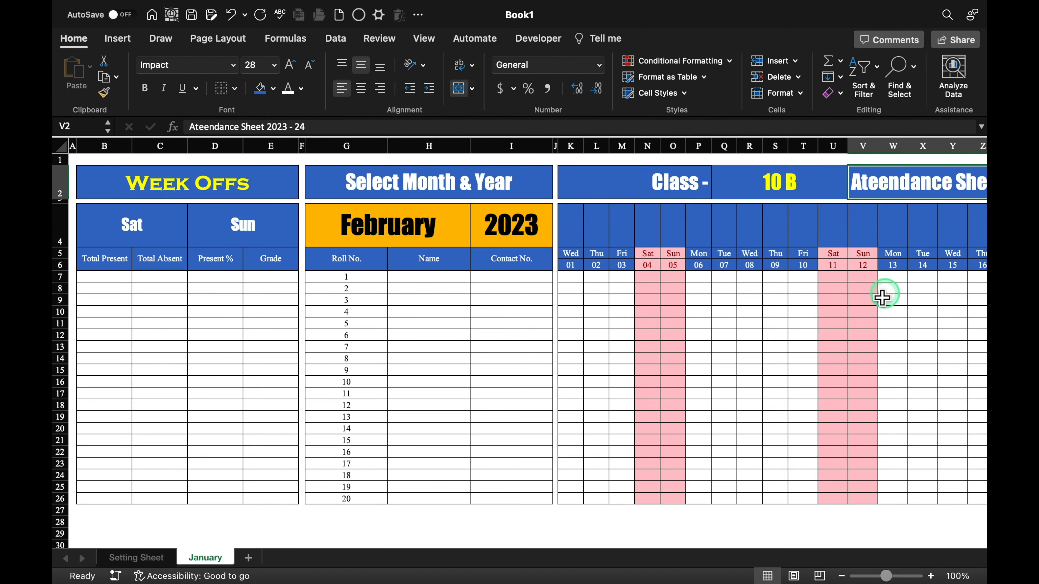
Correct the spelling of the title in V2 so it reads Attendance Sheet 2023 - 24
click(971, 184)
click(178, 113)
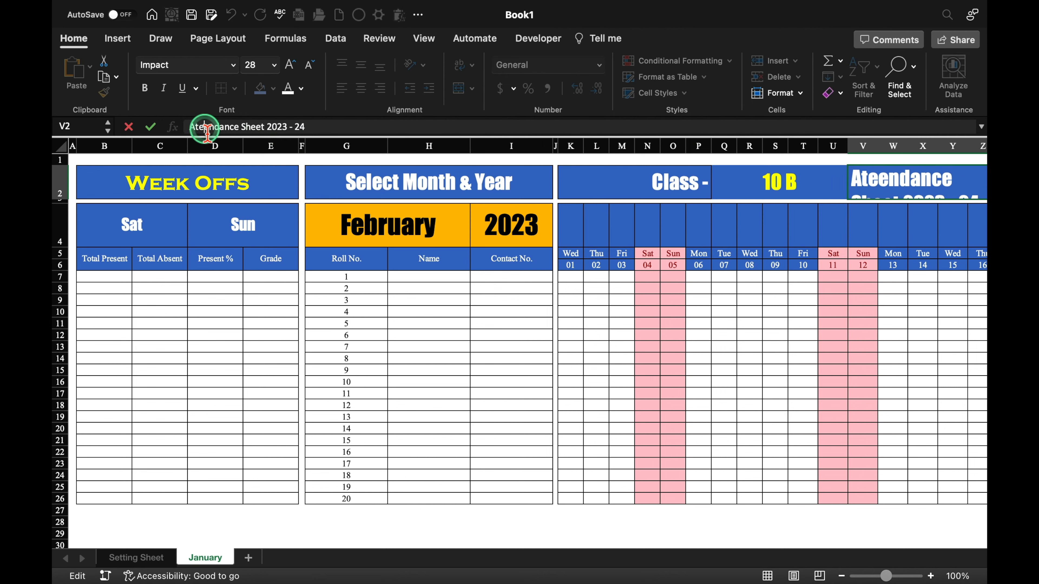
key(BackSpace)
text(t)
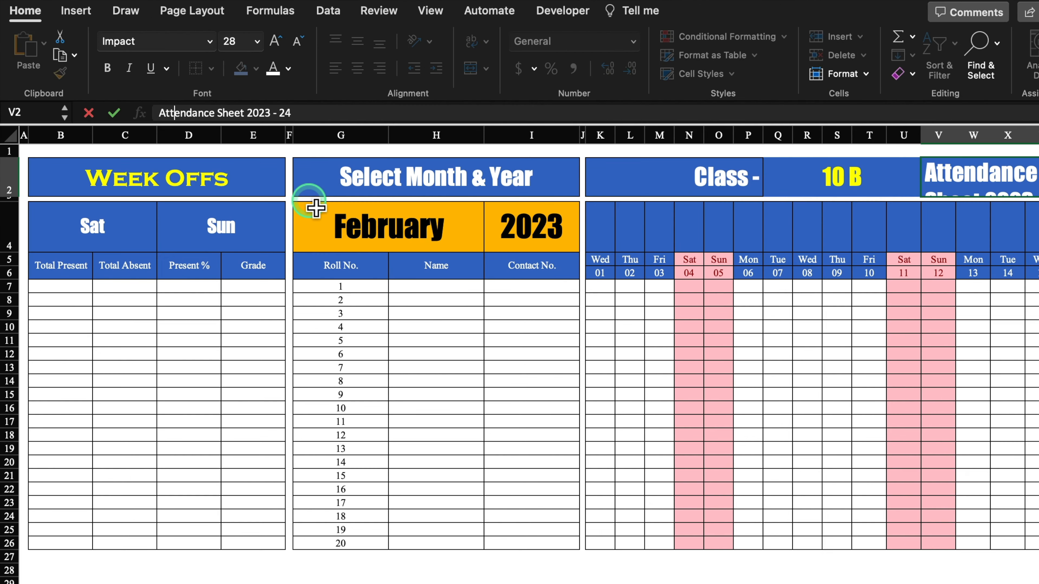
click(532, 315)
Widen the Name column H and begin a VLOOKUP formula in H7 with G7 as the lookup value
click(442, 288)
drag(484, 135, 530, 135)
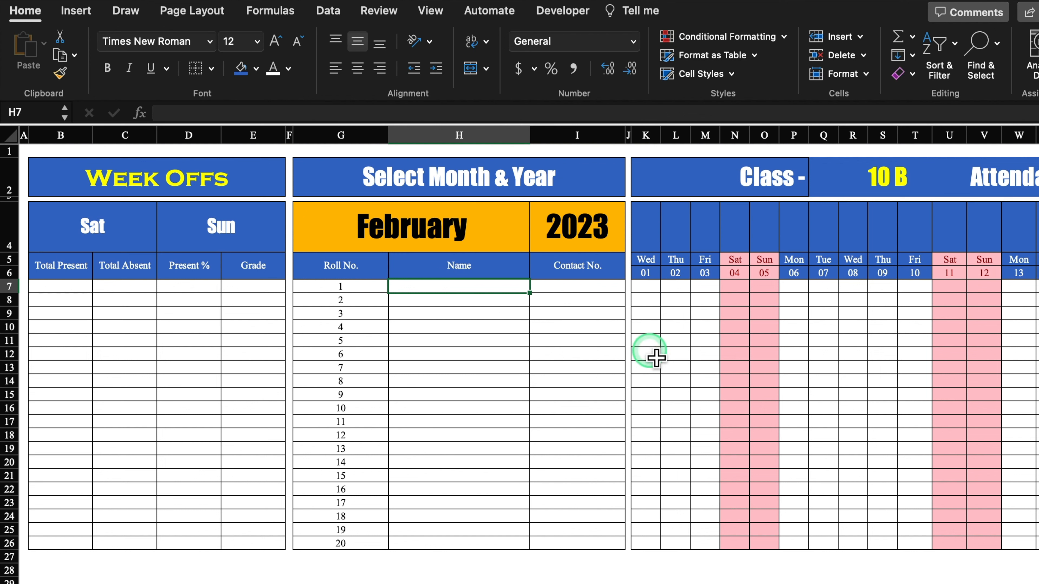
text(=)
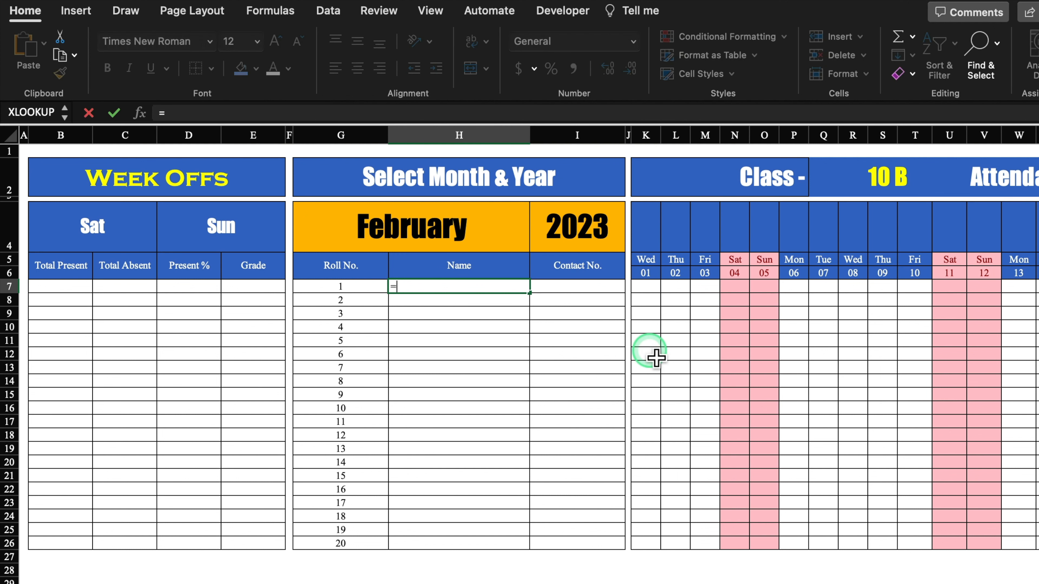
text(vlo)
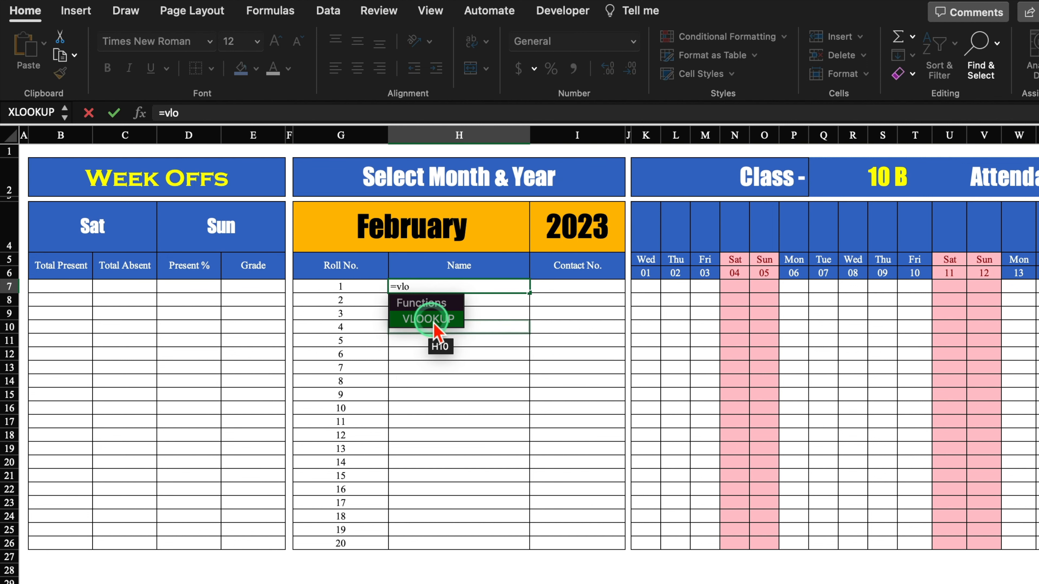
double_click(431, 318)
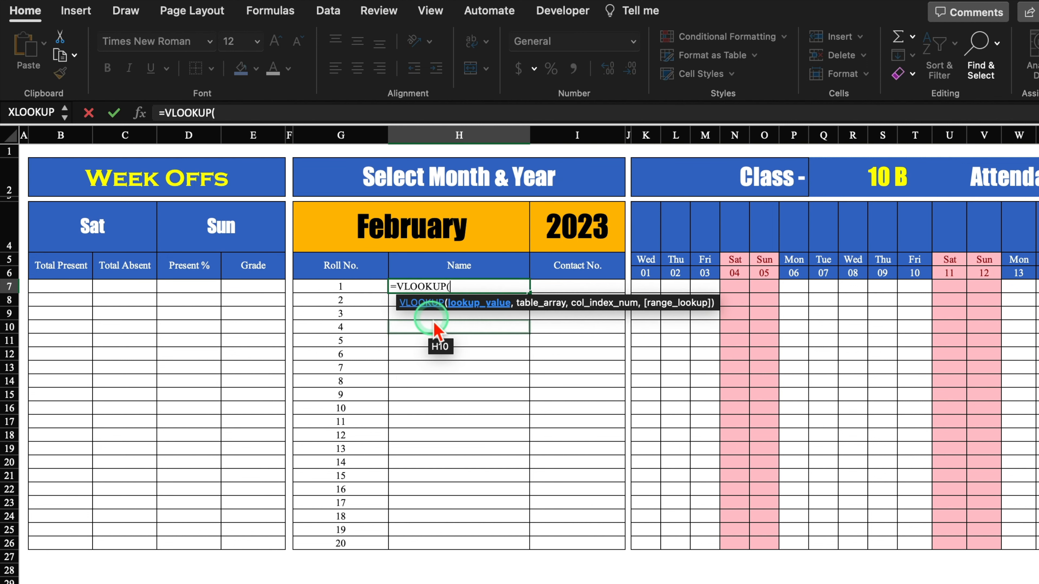
click(358, 292)
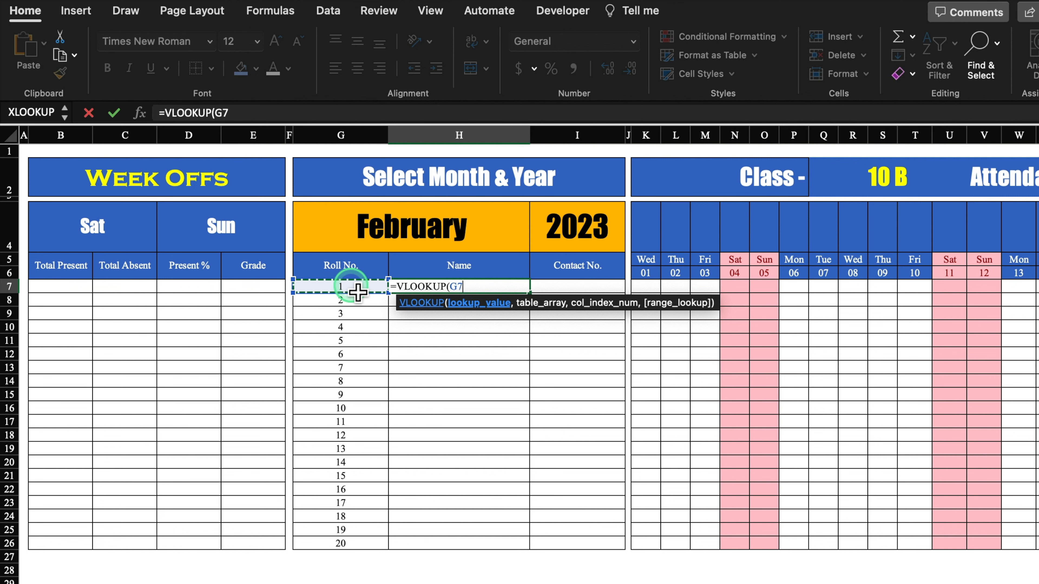
text(,)
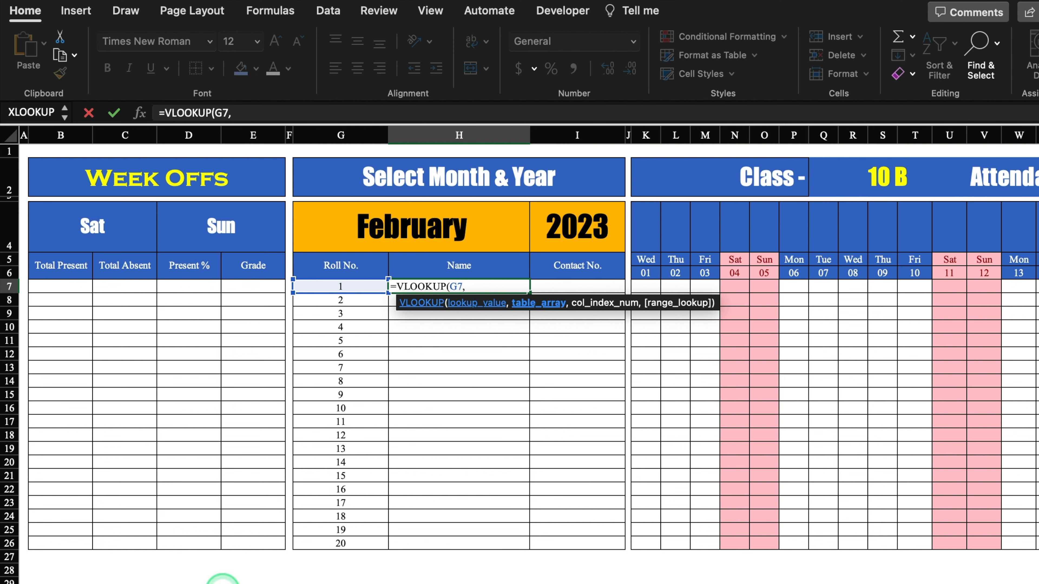
Complete the H7 formula as =VLOOKUP(G7,'Setting Sheet'!$I:$K,2,0) and fill it down through H26
click(168, 583)
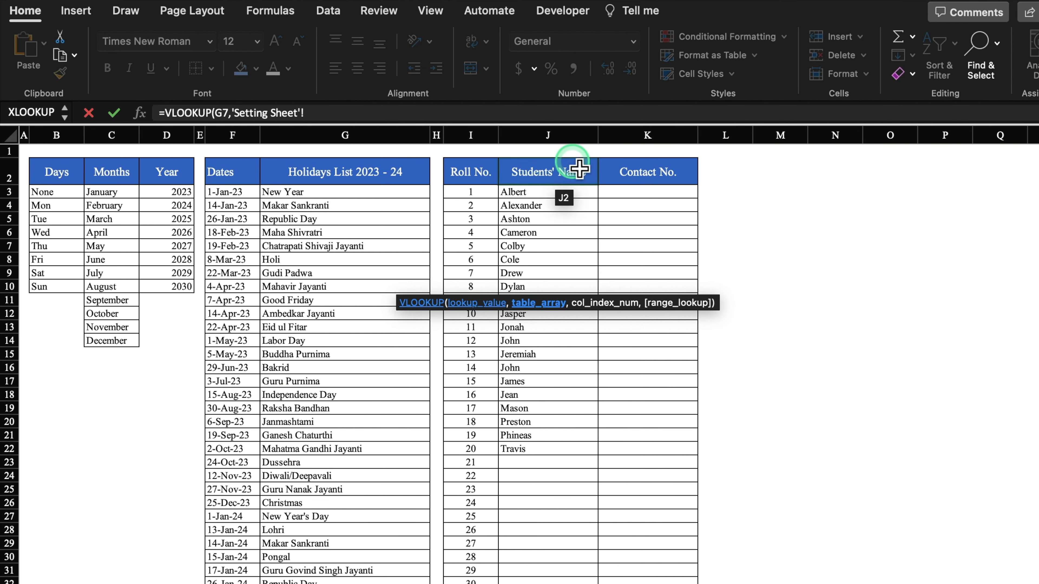
click(489, 140)
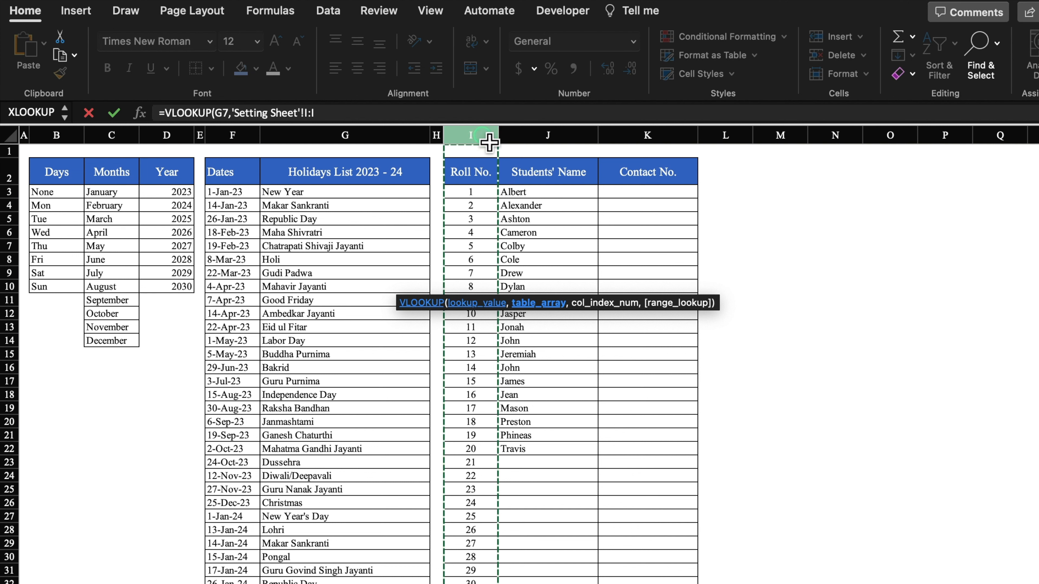
drag(492, 141, 605, 138)
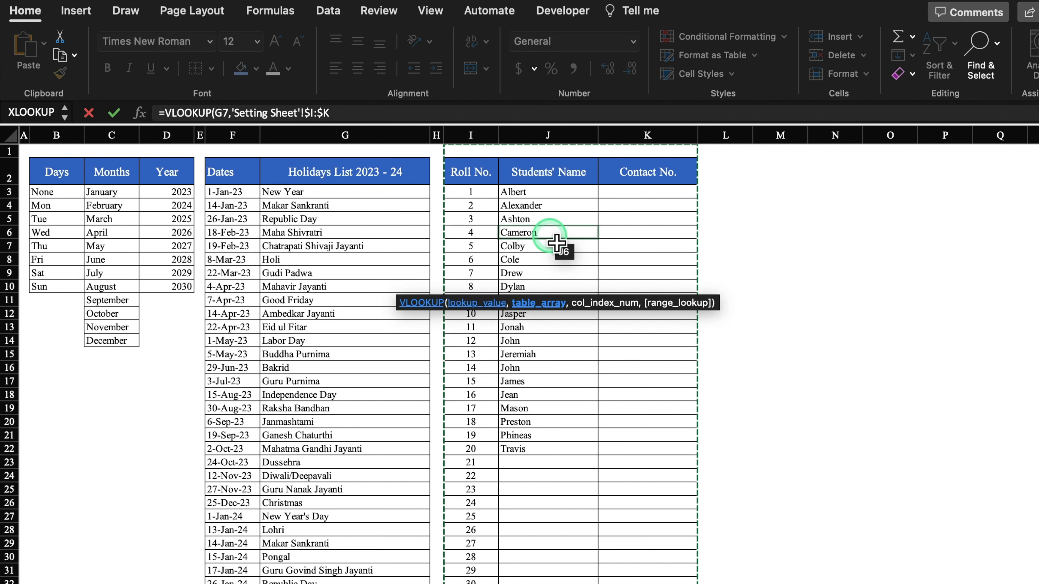
text(,2,)
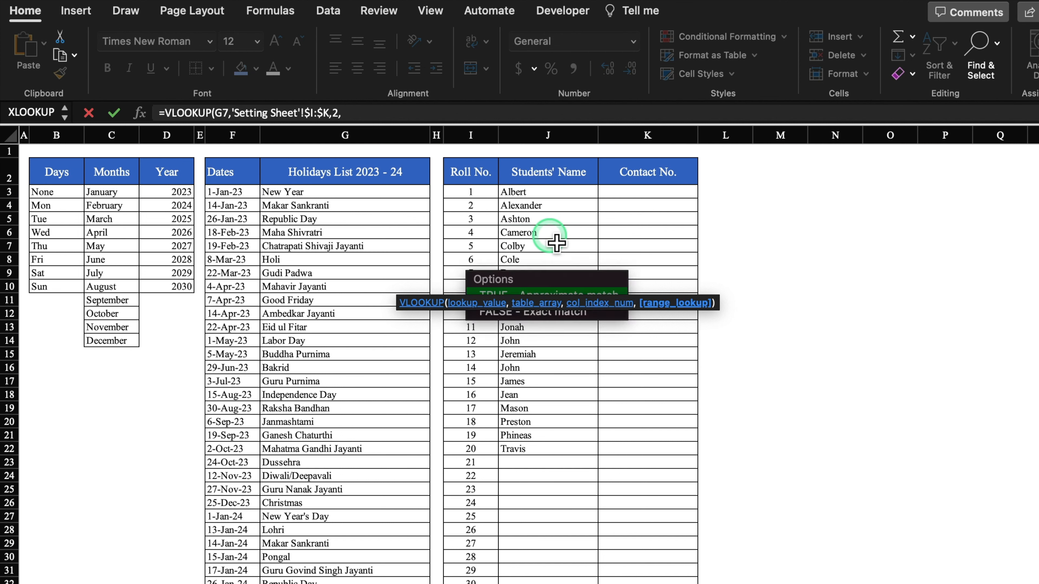
text(0))
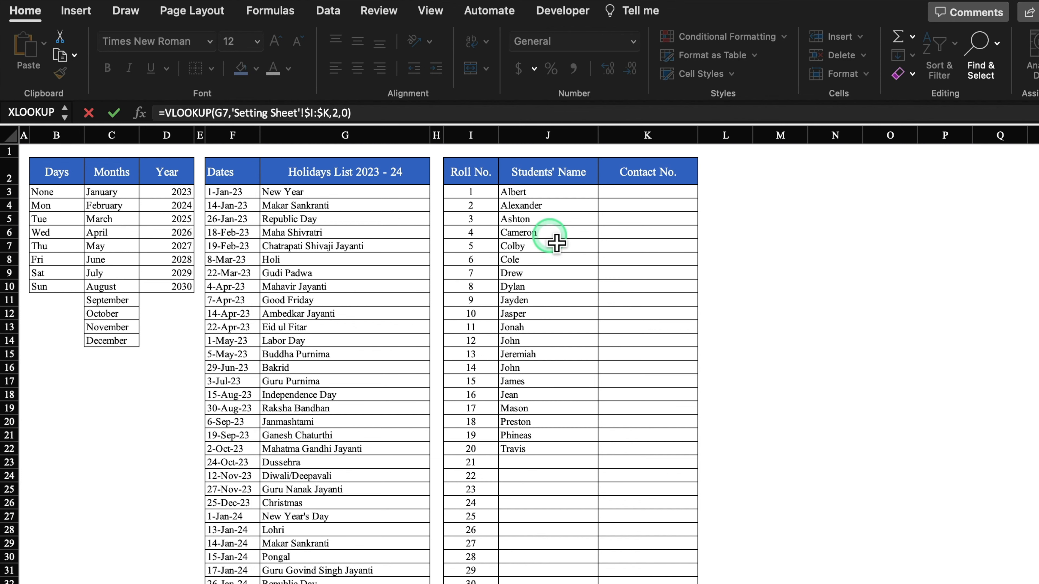
key(Return)
click(523, 291)
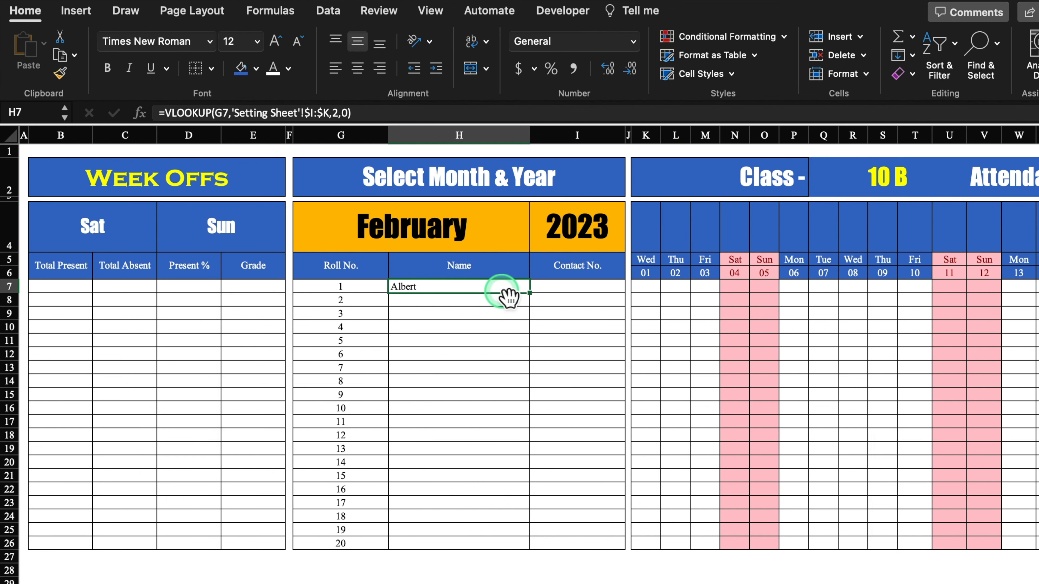
drag(535, 300, 531, 550)
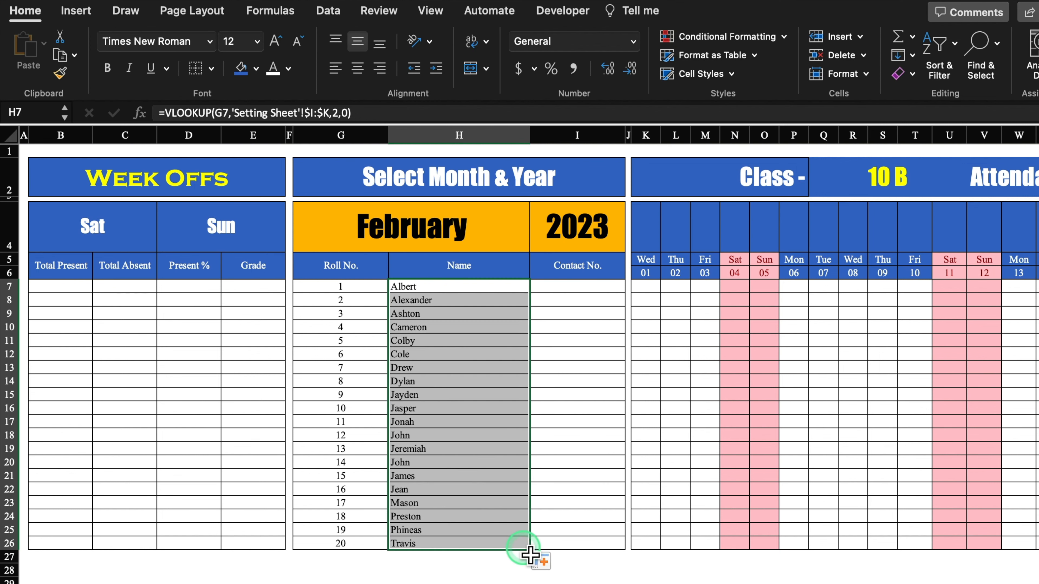
Enter =VLOOKUP(G7,'Setting Sheet'!$I:$K,3,0) in I7 to pull the first student's contact number from the Setting Sheet
click(567, 291)
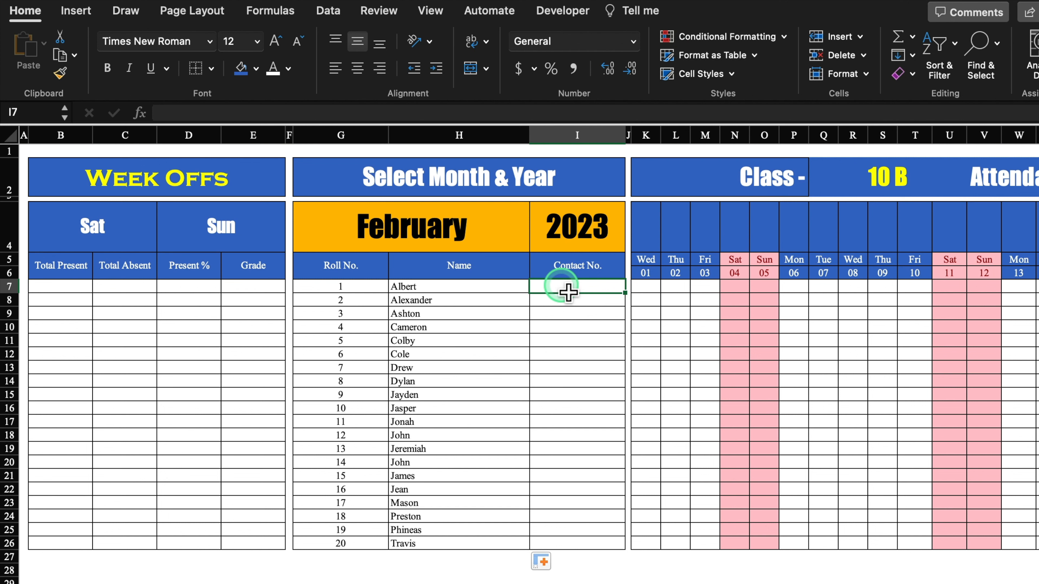
text(=vlo)
double_click(573, 319)
click(357, 287)
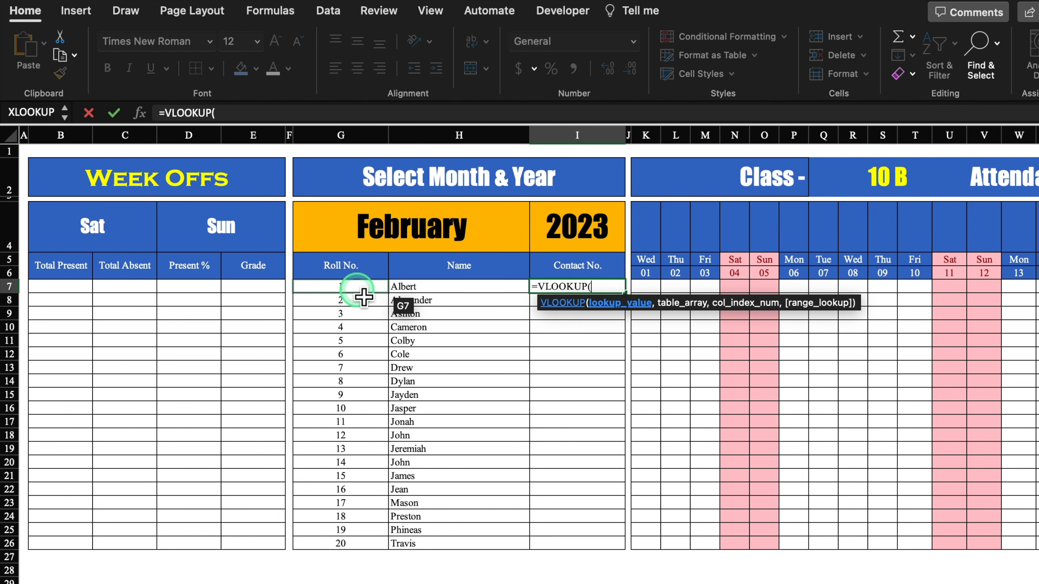
text(,)
click(254, 583)
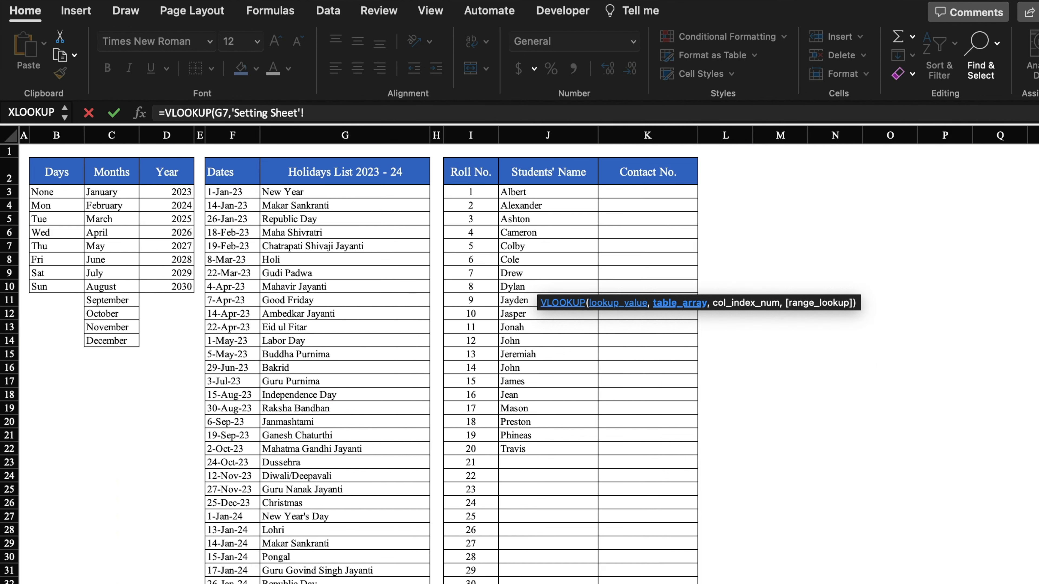
drag(479, 140, 635, 154)
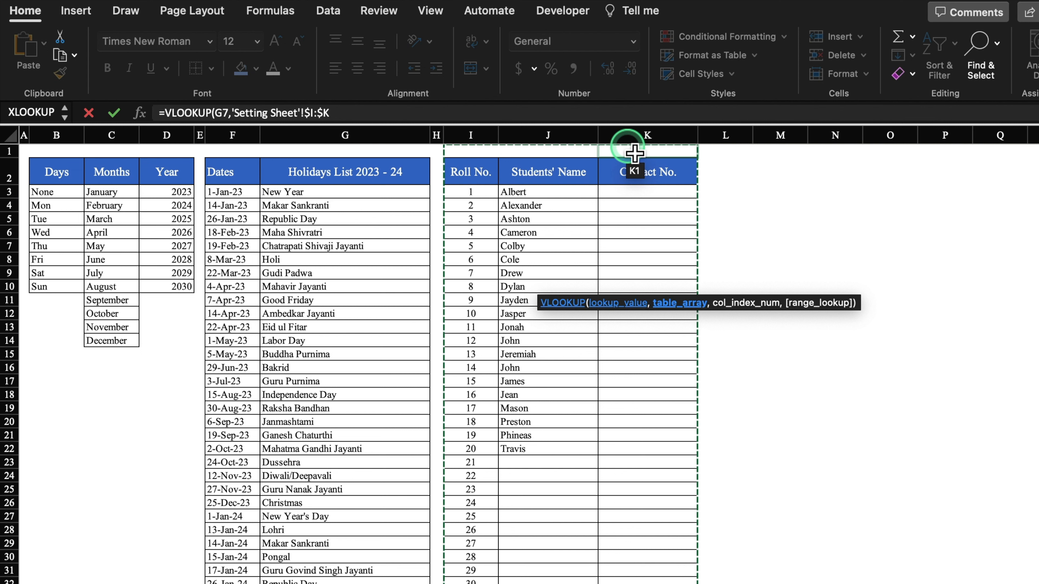
text(,)
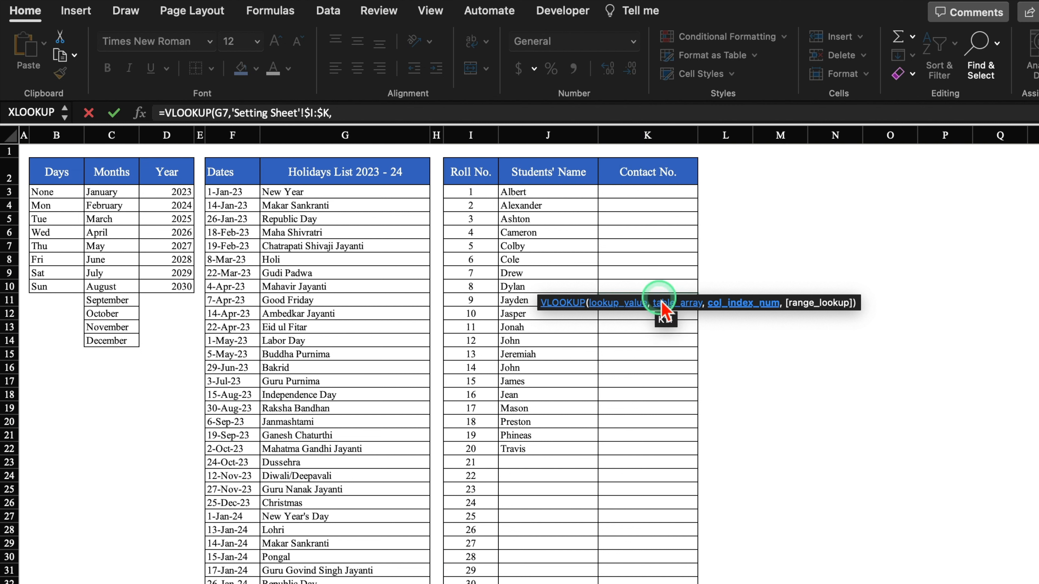
text(3,0)
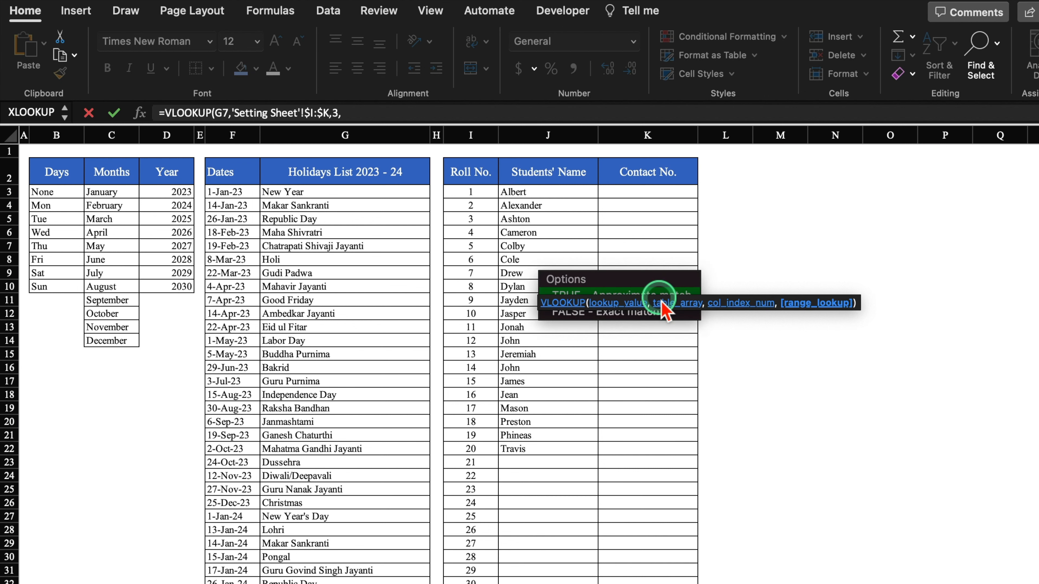
text())
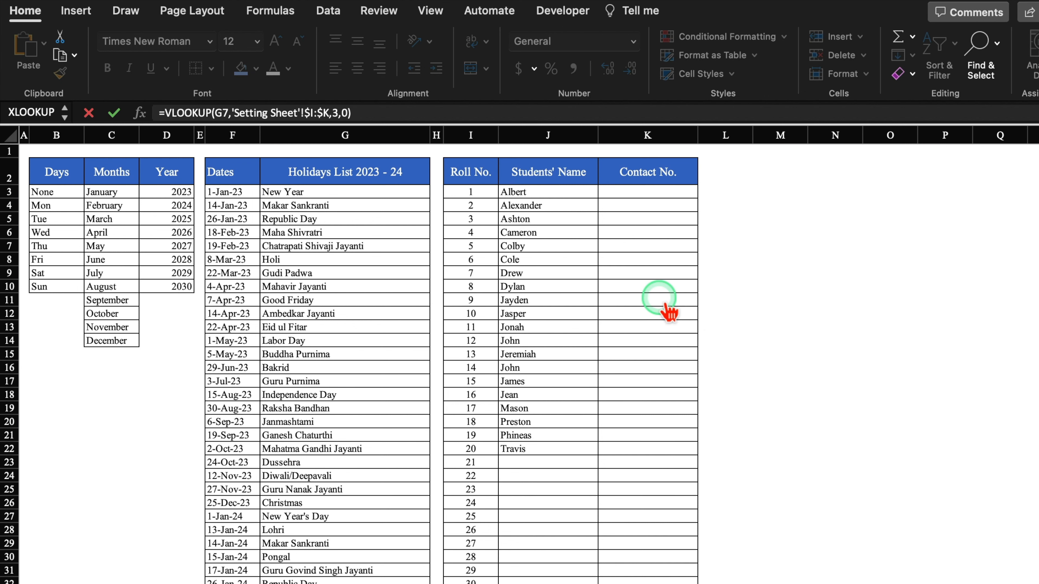
key(Return)
Left-align the contact number in I7 and fill its formula down through I26
click(581, 293)
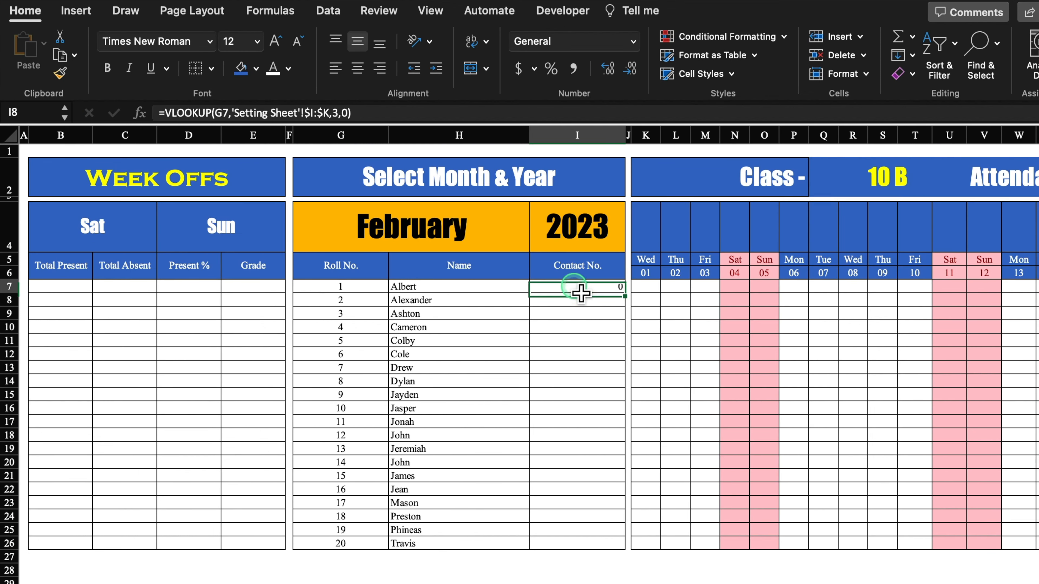
click(335, 69)
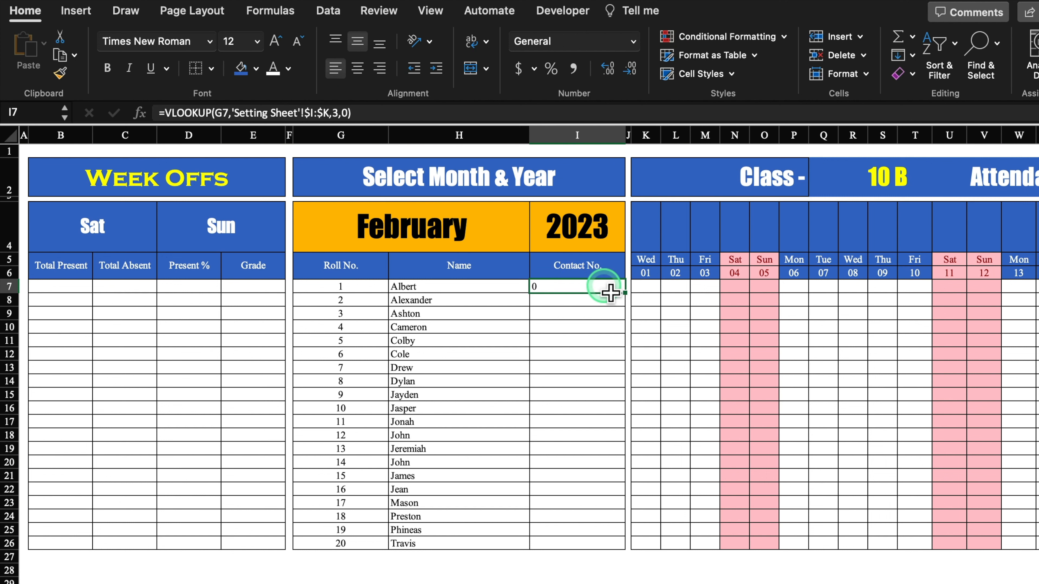
drag(625, 293, 633, 554)
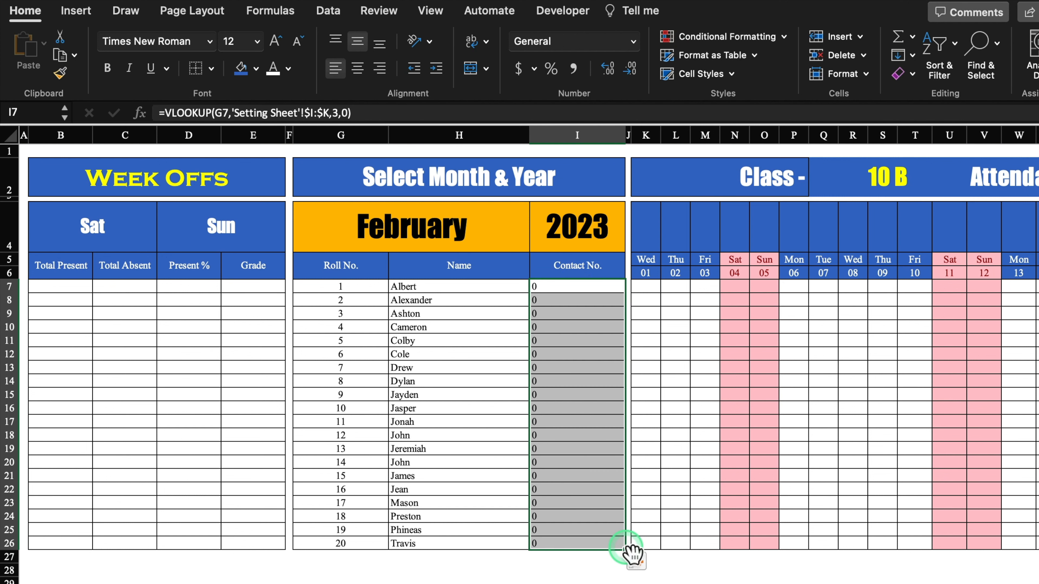
Select the attendance grid K7:AO26 and open data validation for it with Custom as the allowed criteria
click(646, 287)
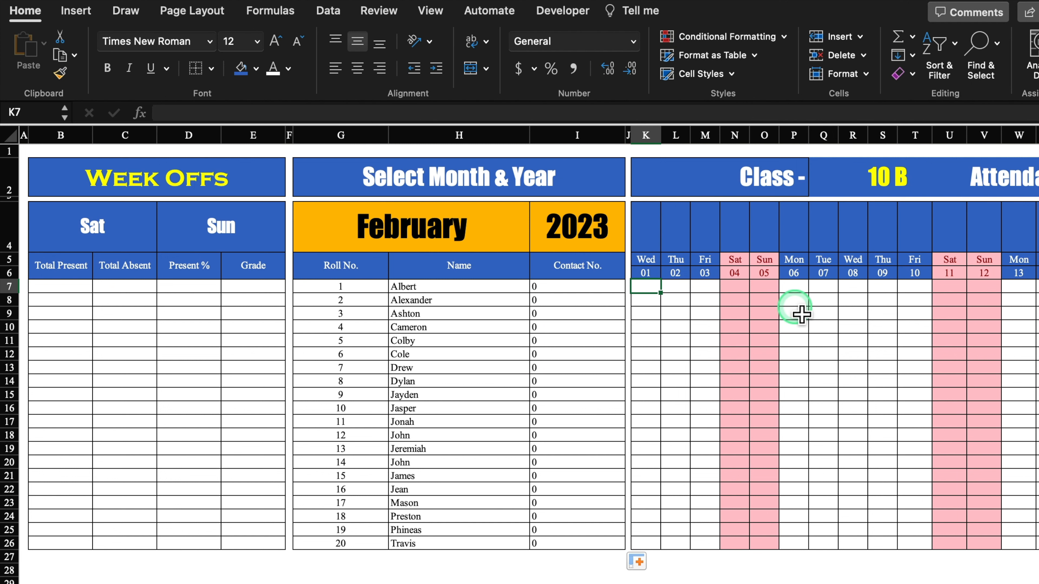
drag(649, 290, 952, 544)
scroll(931, 582, left, 3)
scroll(930, 582, left, 3)
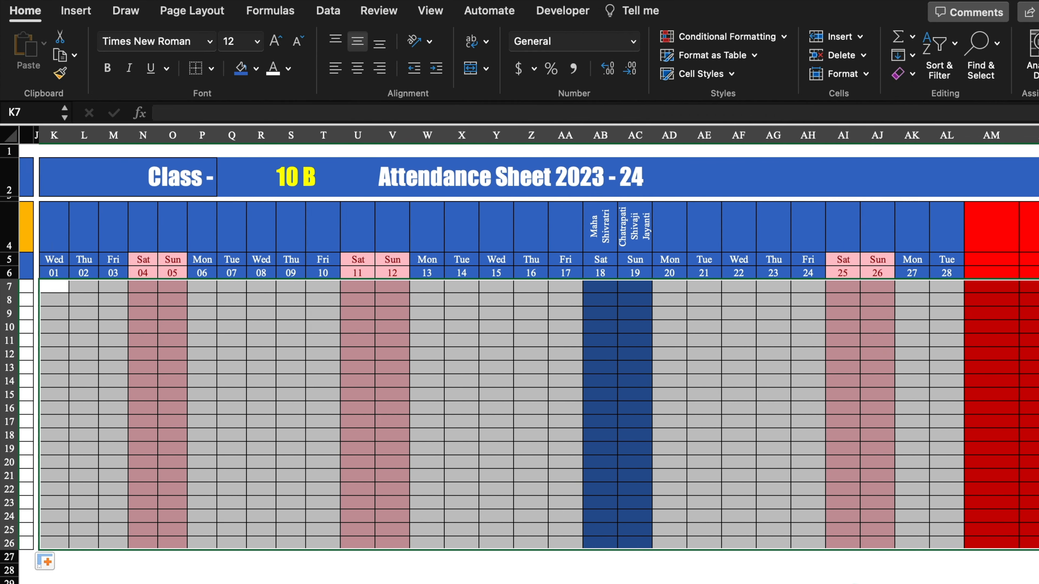
click(327, 11)
click(729, 44)
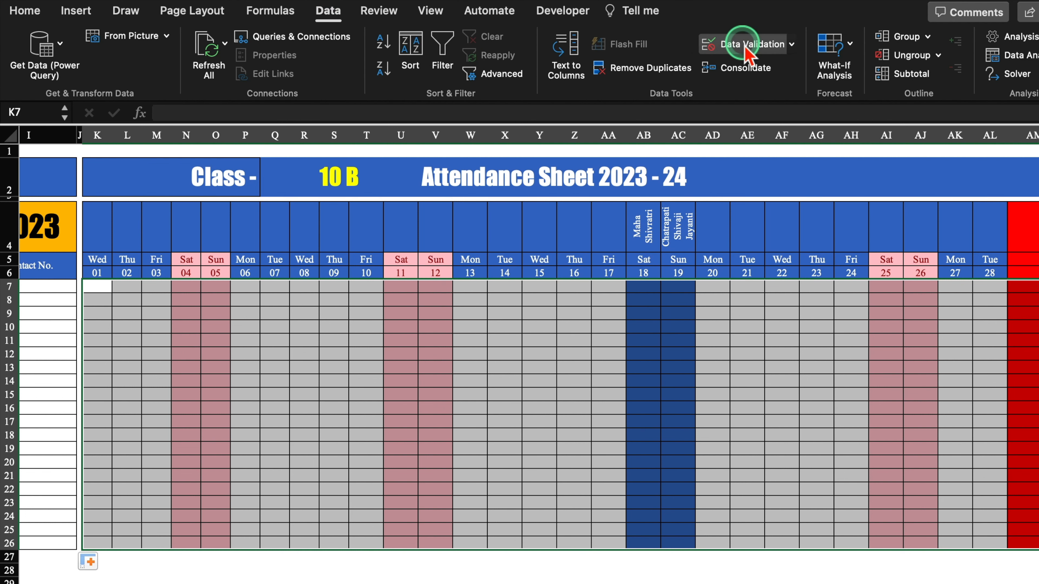
click(535, 163)
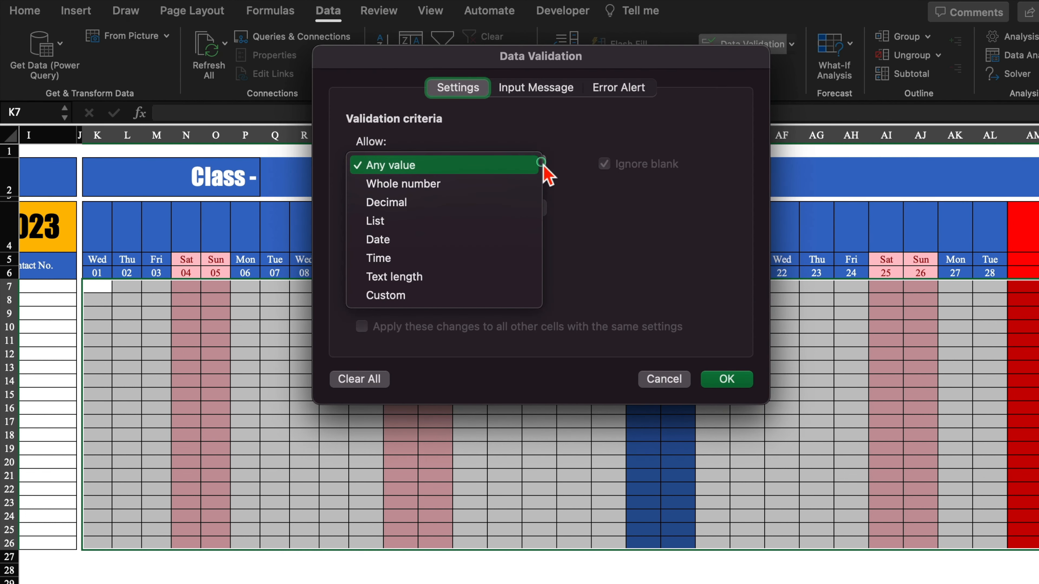
click(425, 297)
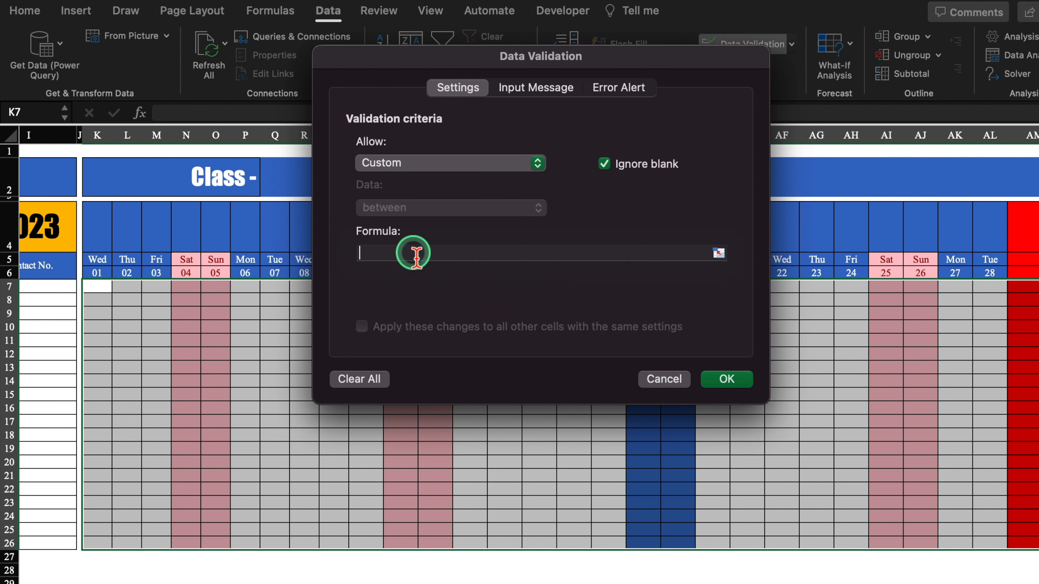
Begin the custom validation formula with =K$5<>, referencing the first day's weekday cell with its row locked
click(414, 253)
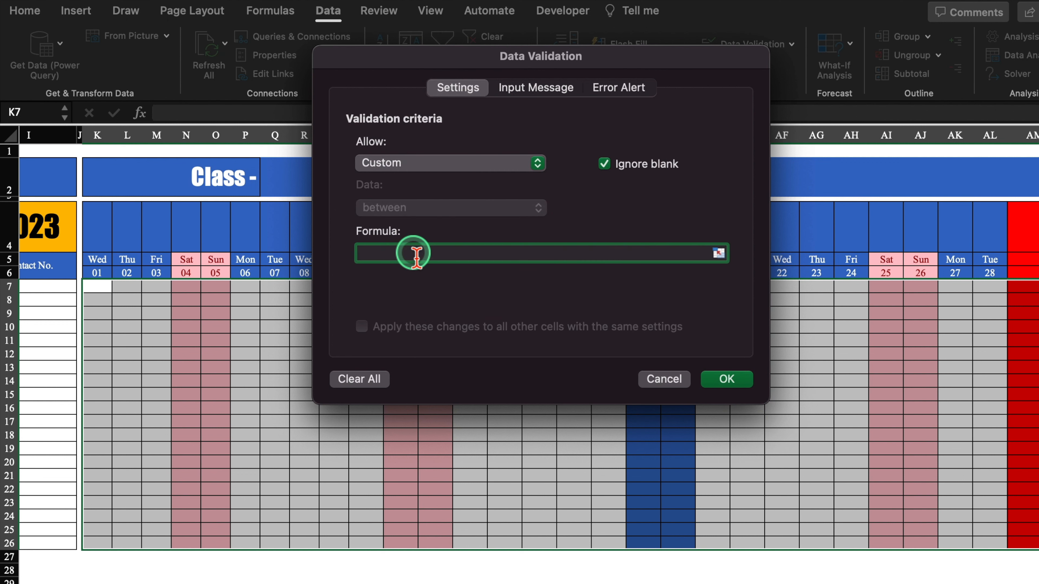
text(=)
click(258, 290)
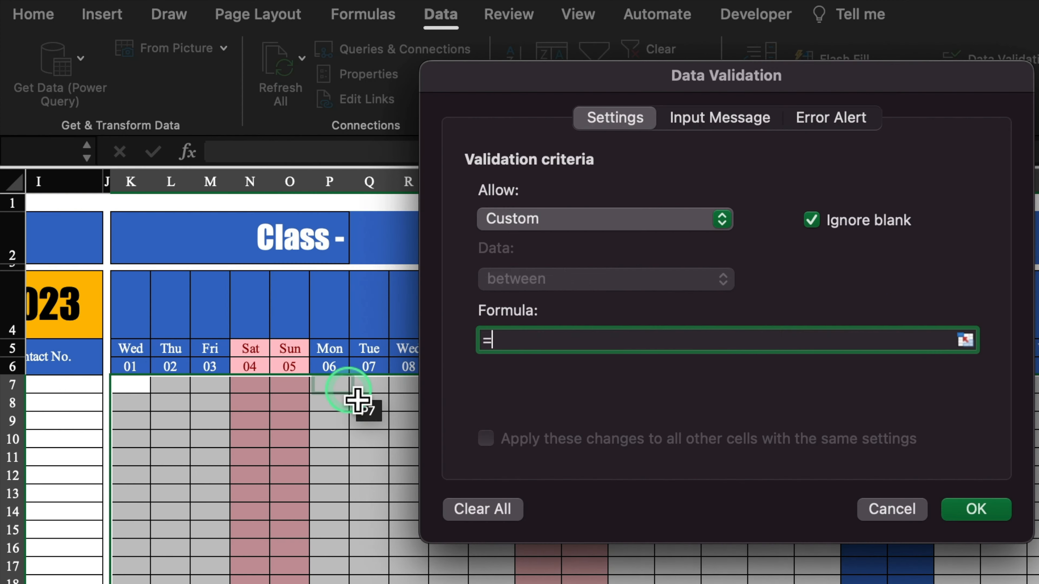
click(133, 351)
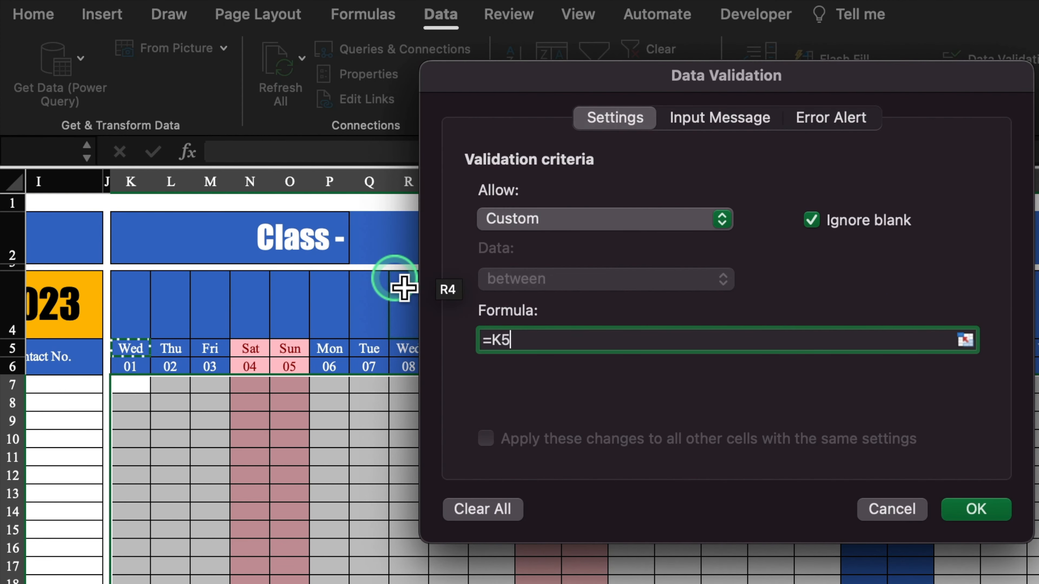
click(500, 340)
text($5)
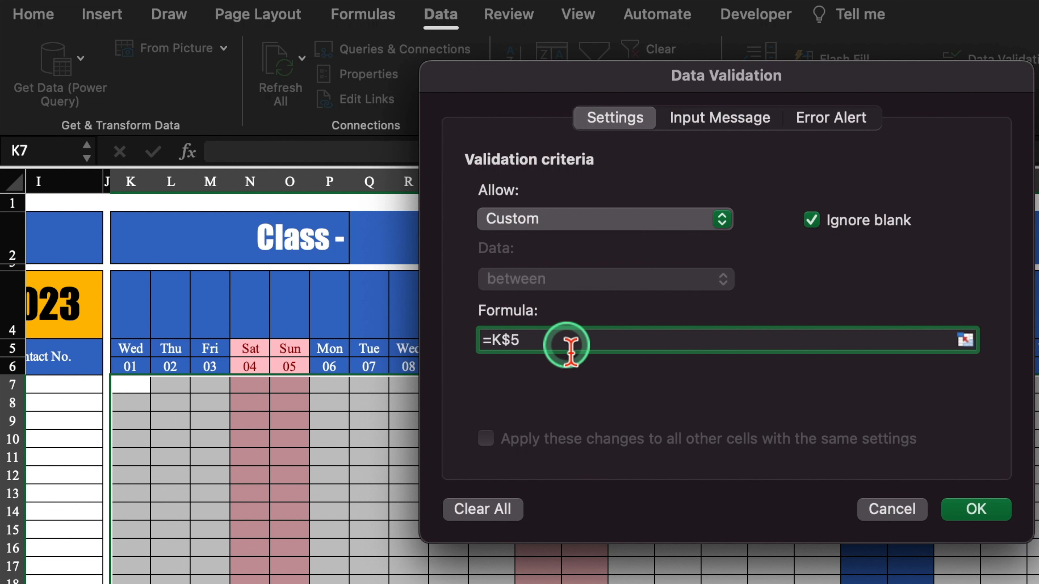
text(<>)
Complete the first condition against the Sat week-off cell so the validation formula reads =(K$5<>$B4)
scroll(221, 376, left, 10)
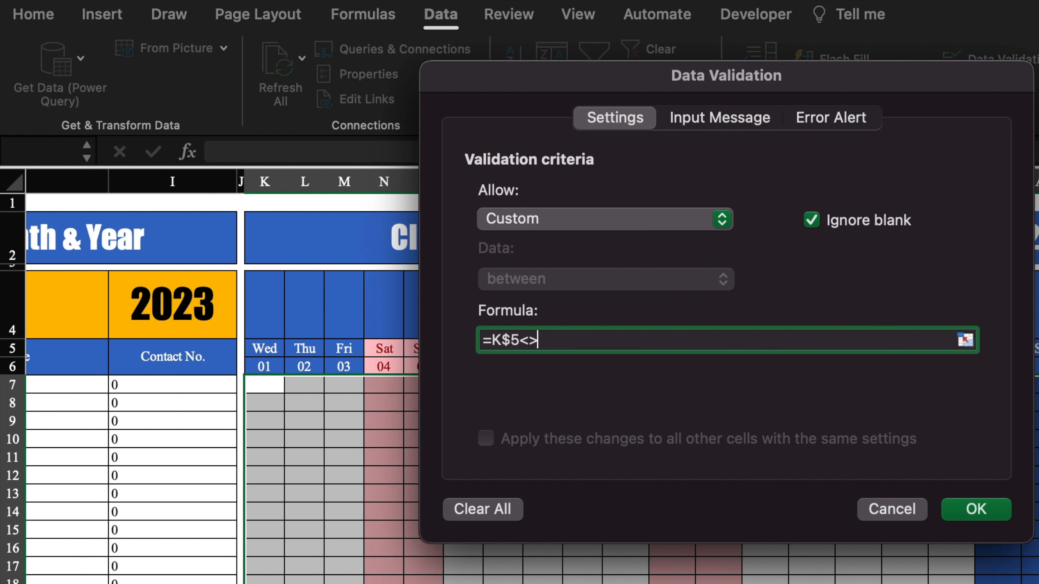
scroll(221, 377, left, 2)
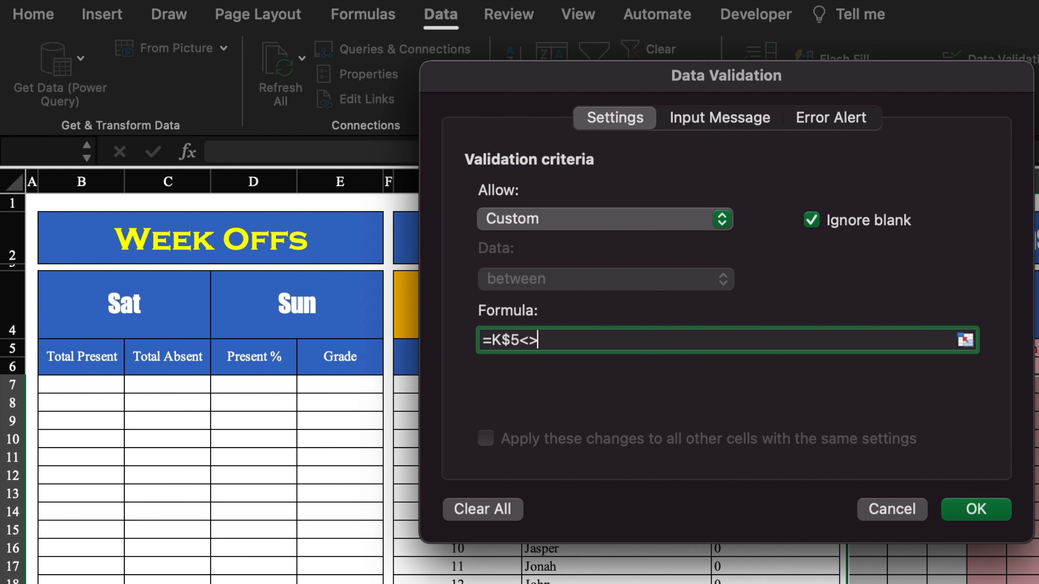
click(128, 305)
click(537, 340)
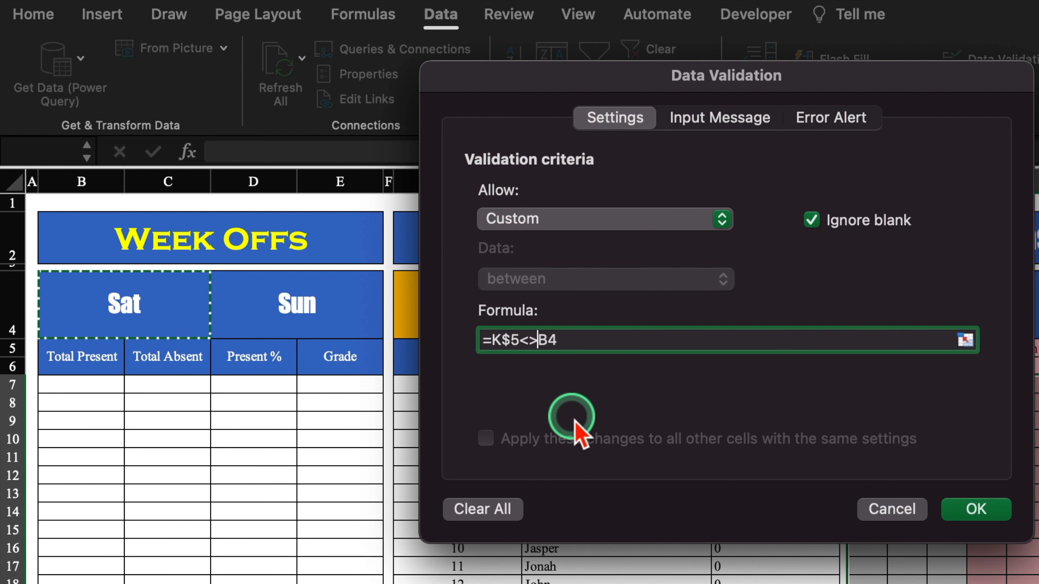
text($)
click(493, 340)
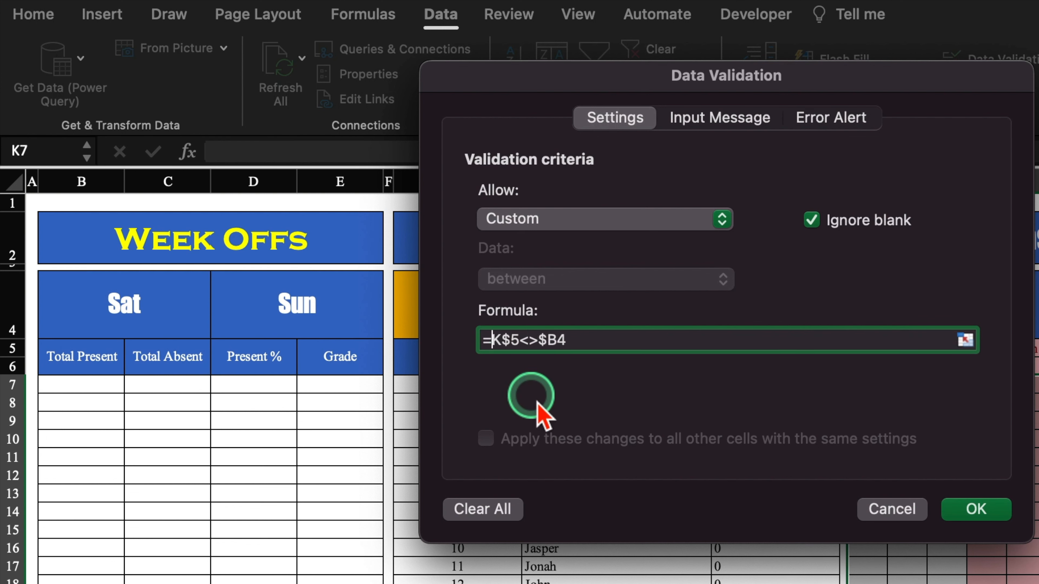
text(()
click(594, 342)
click(792, 385)
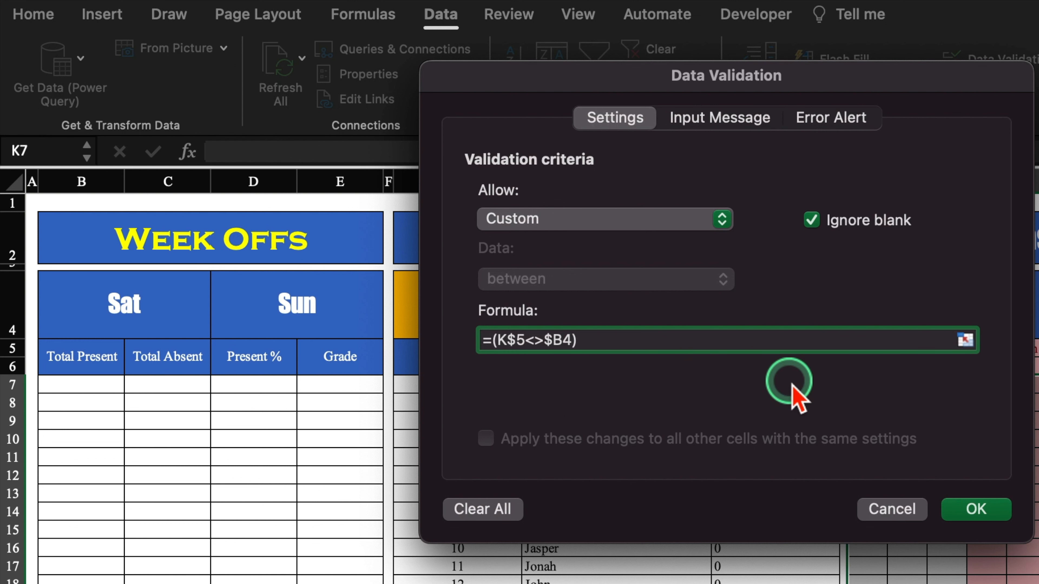
Multiply the validation formula by a second condition, (K$5<>$D4), that compares the weekday with the Sun week-off cell
text(*)
drag(906, 80, 655, 115)
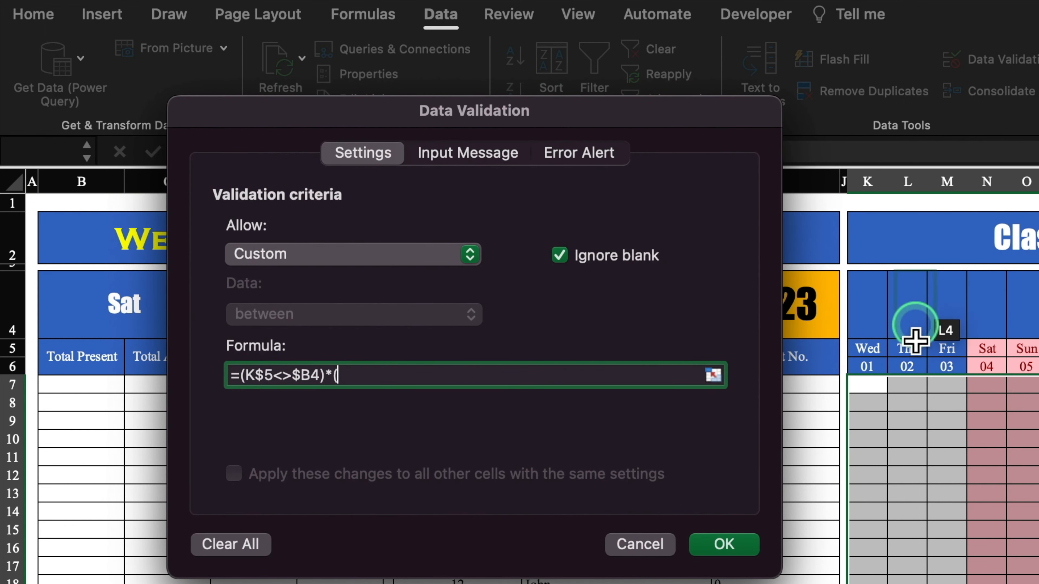
click(866, 348)
click(348, 375)
text($5)
click(418, 377)
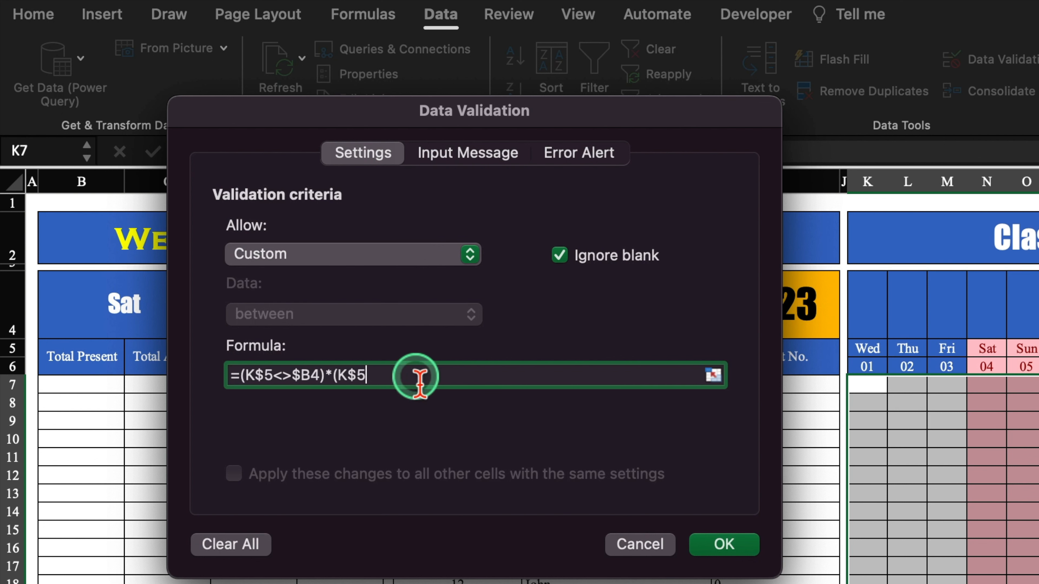
text(<>)
drag(424, 119, 748, 119)
click(286, 316)
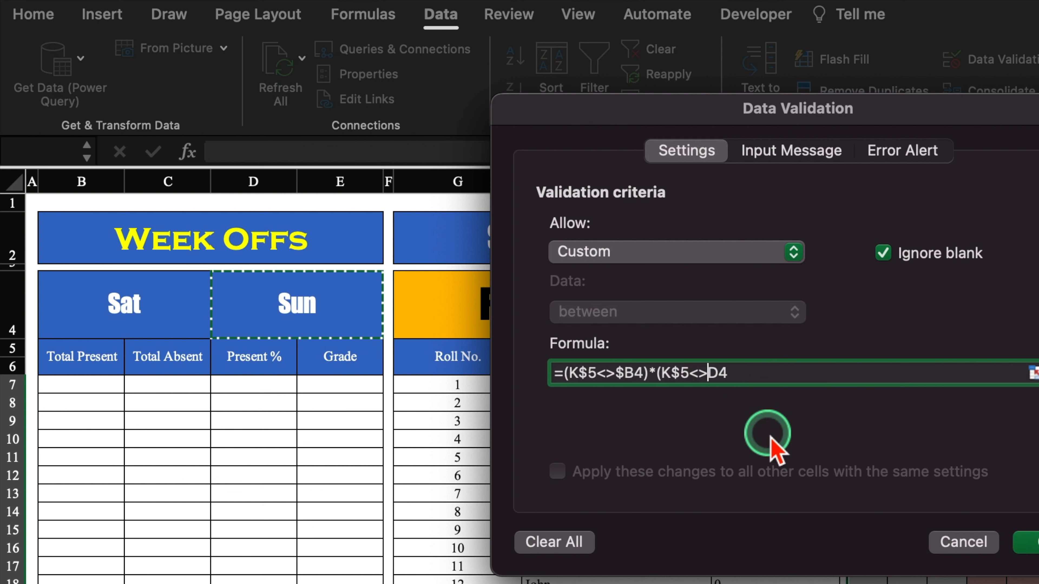
text($)
click(762, 374)
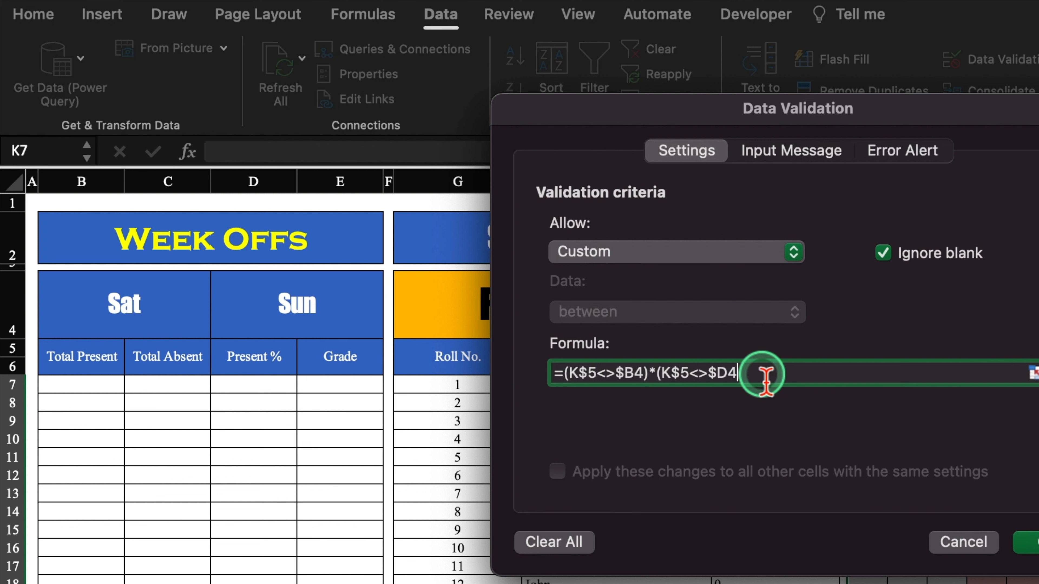
text())
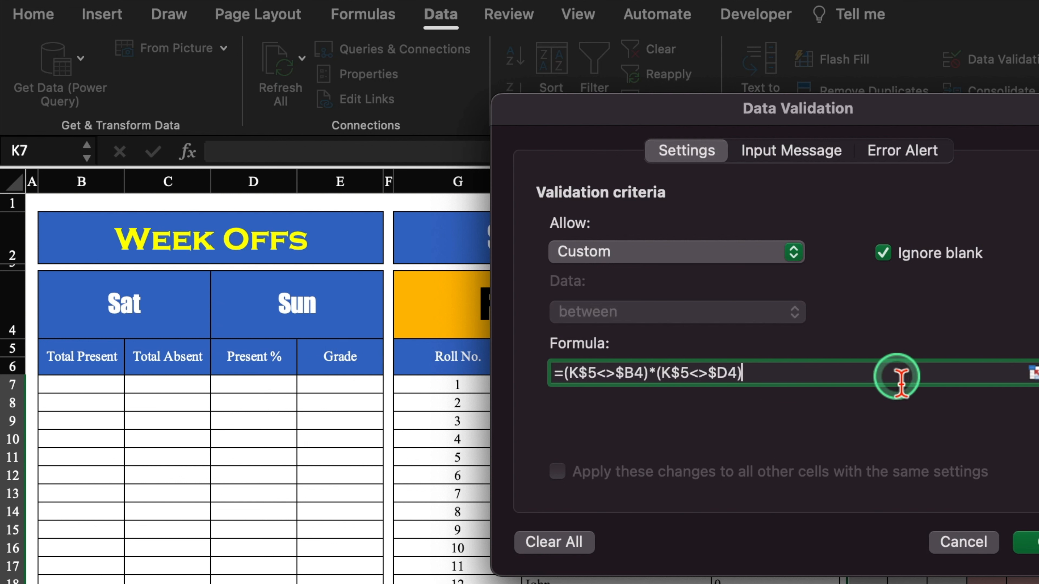
Multiply in a third condition, (K$4=""), for days without a holiday name, and open the next bracket with *(
text(*)
click(884, 329)
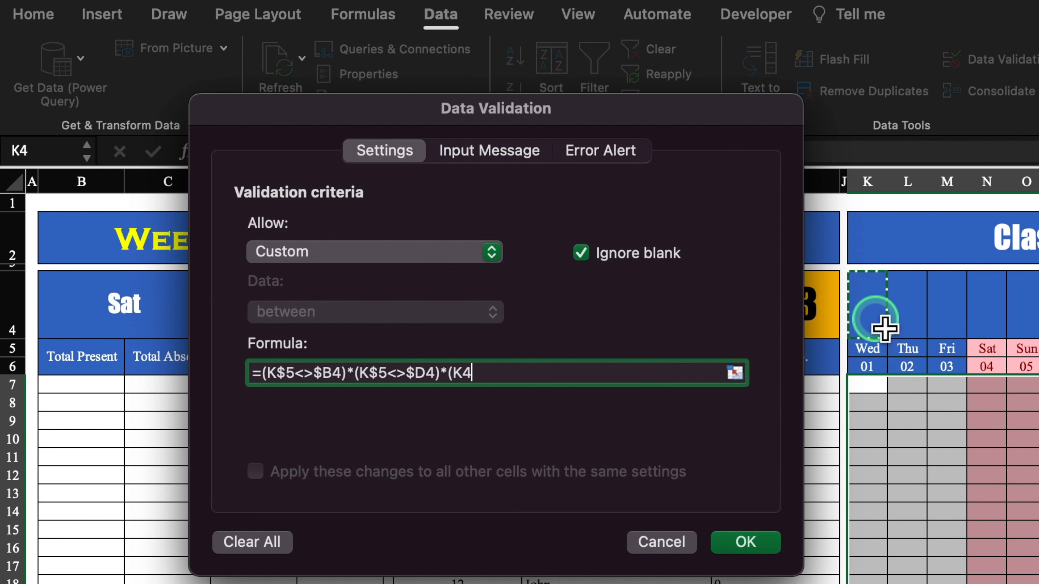
click(463, 373)
text($)
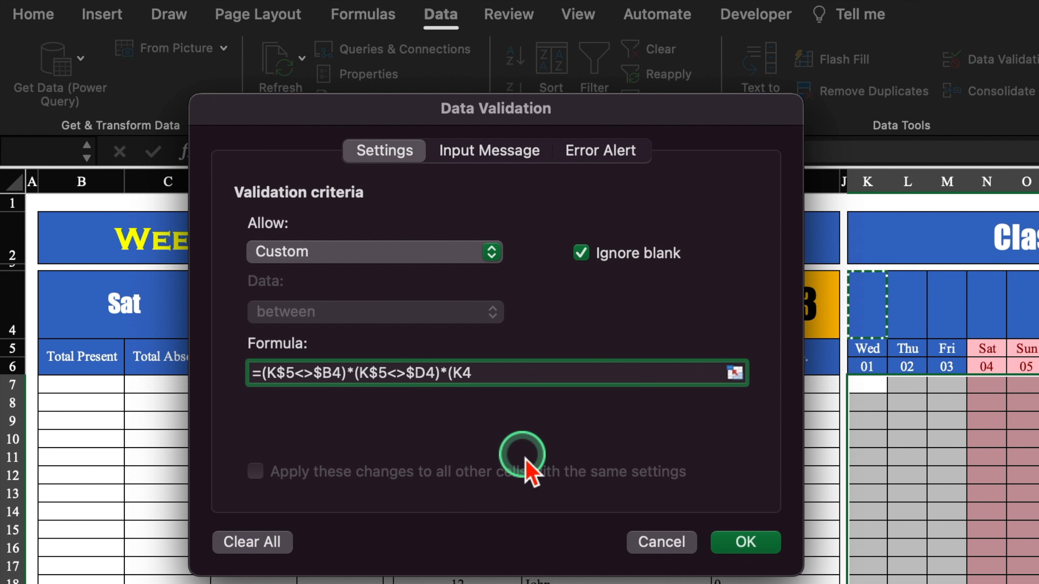
click(523, 373)
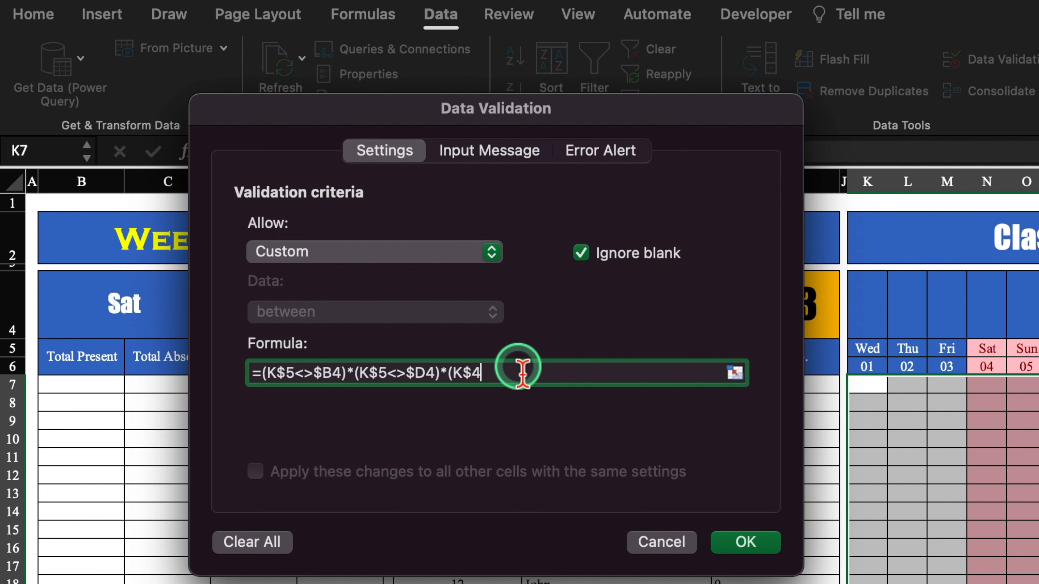
text(=)
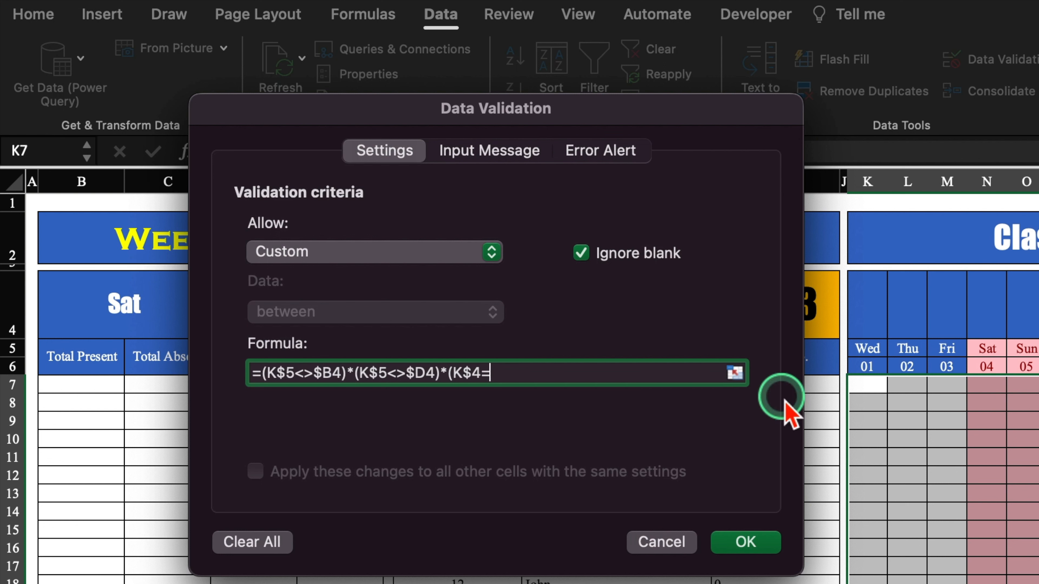
text("")*()
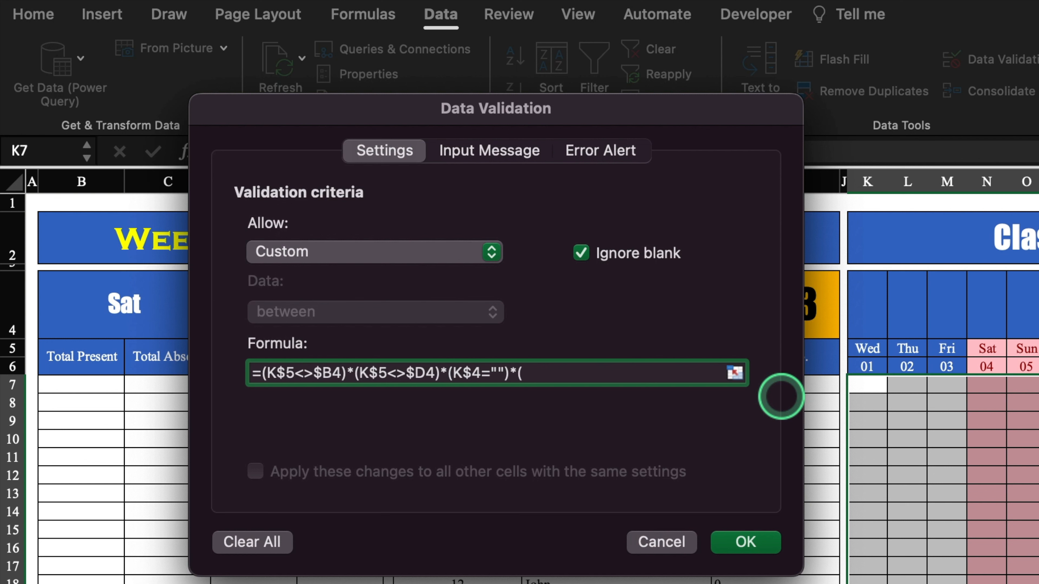
Add the final condition K$5<>"" to exclude blank weekday columns and apply the validation to the attendance grid
click(881, 351)
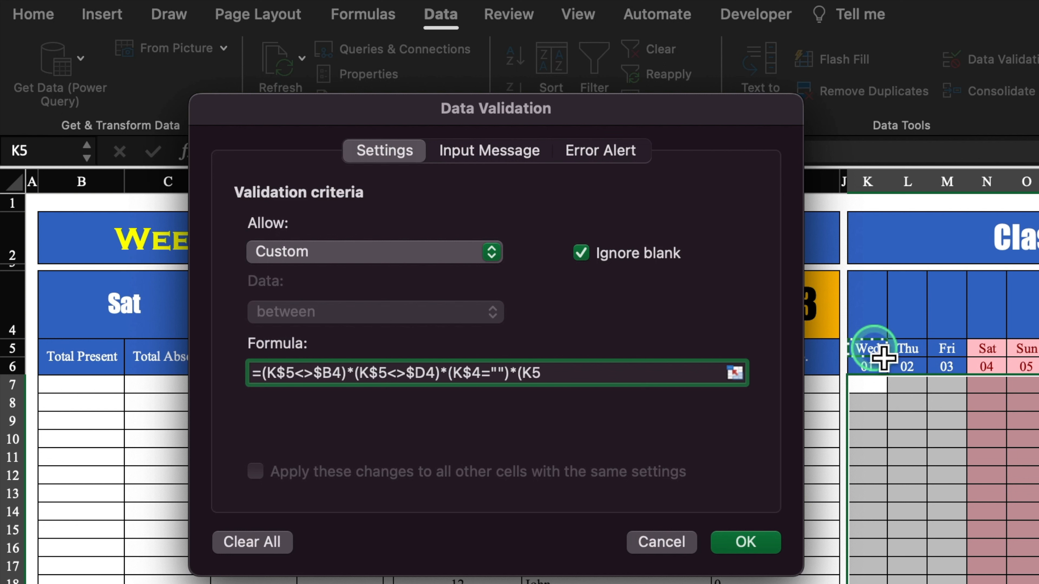
click(532, 374)
text($5)
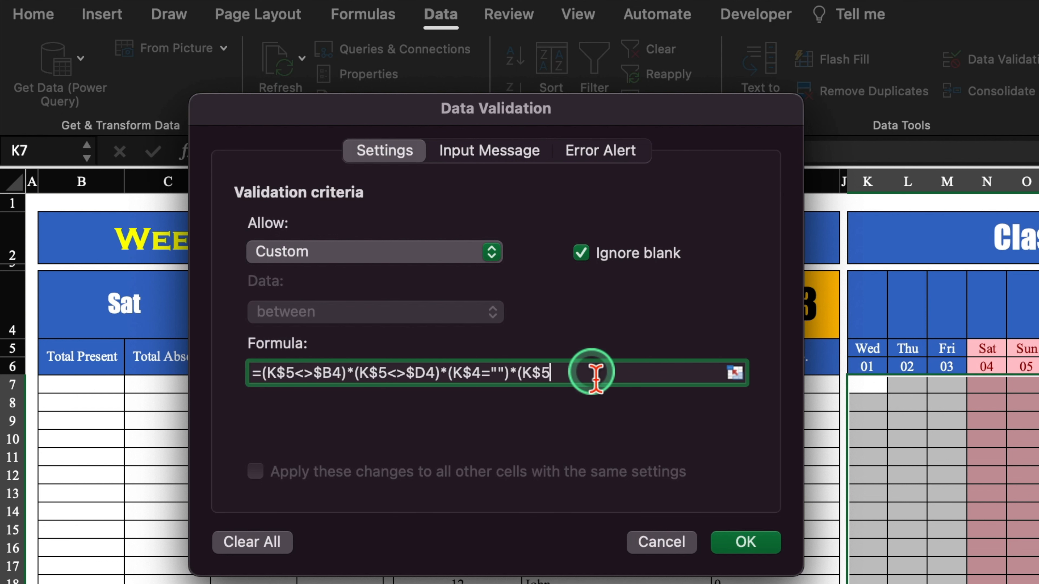
text(<>)
click(784, 358)
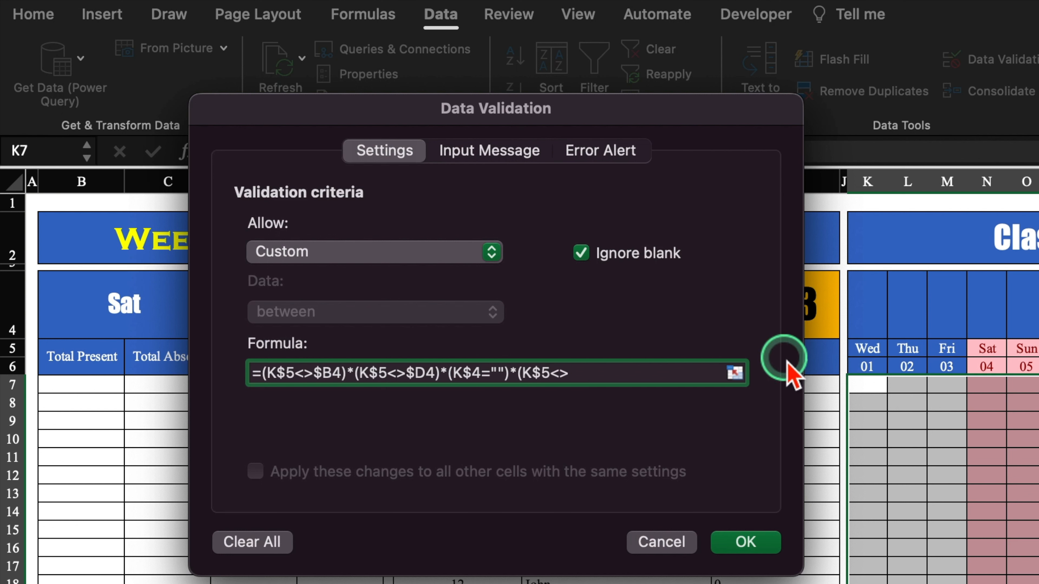
text("")
click(747, 543)
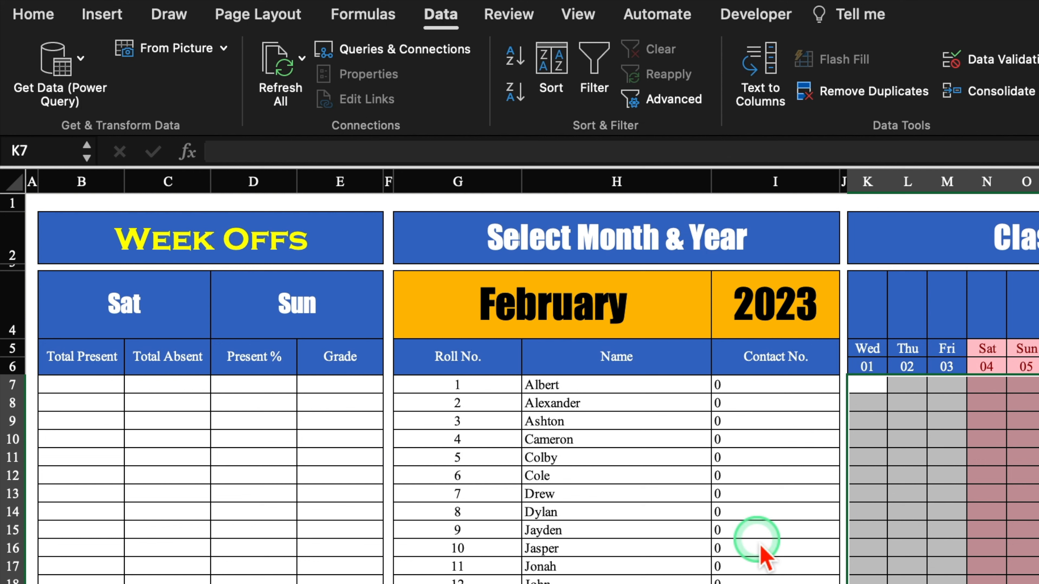
Test the validation by trying to enter p in the weekend cells N7 and O7
click(998, 390)
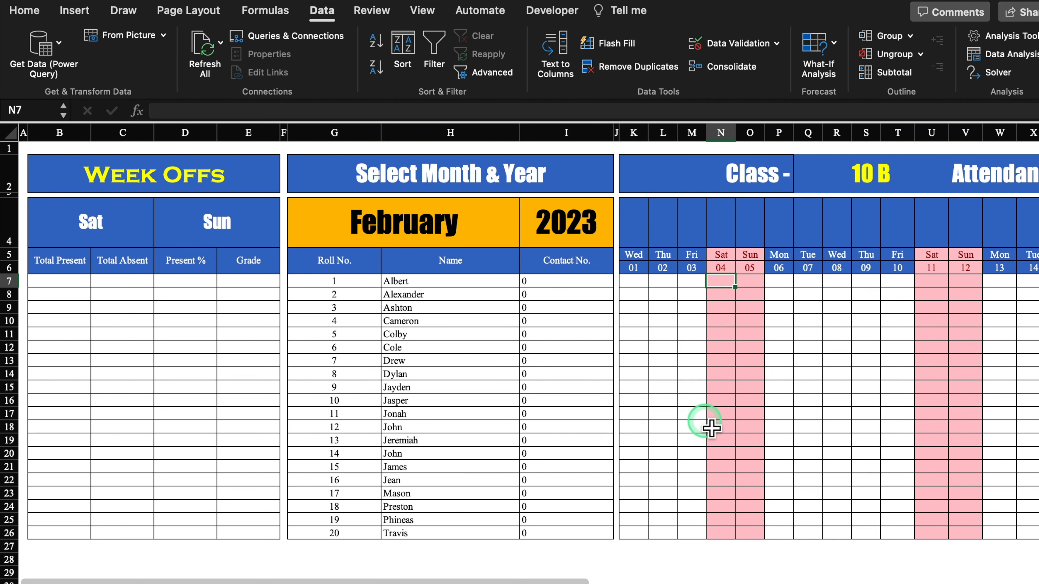
text(p)
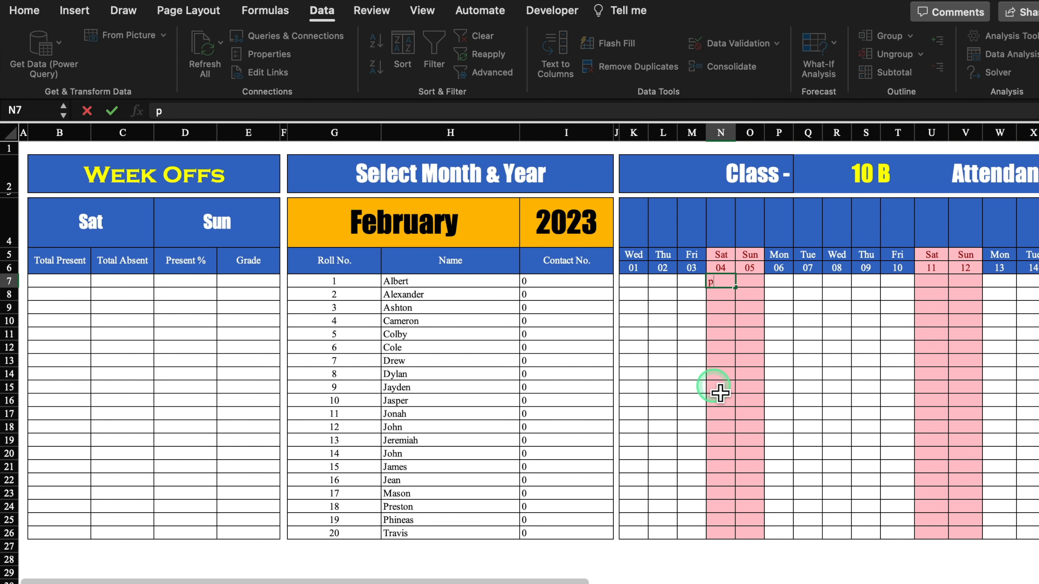
key(Return)
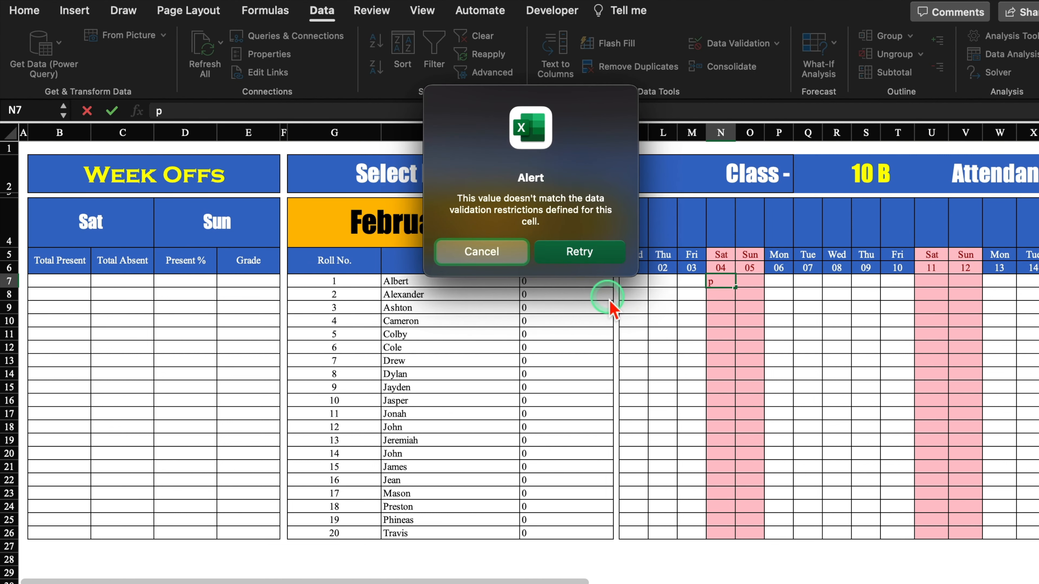
key(Escape)
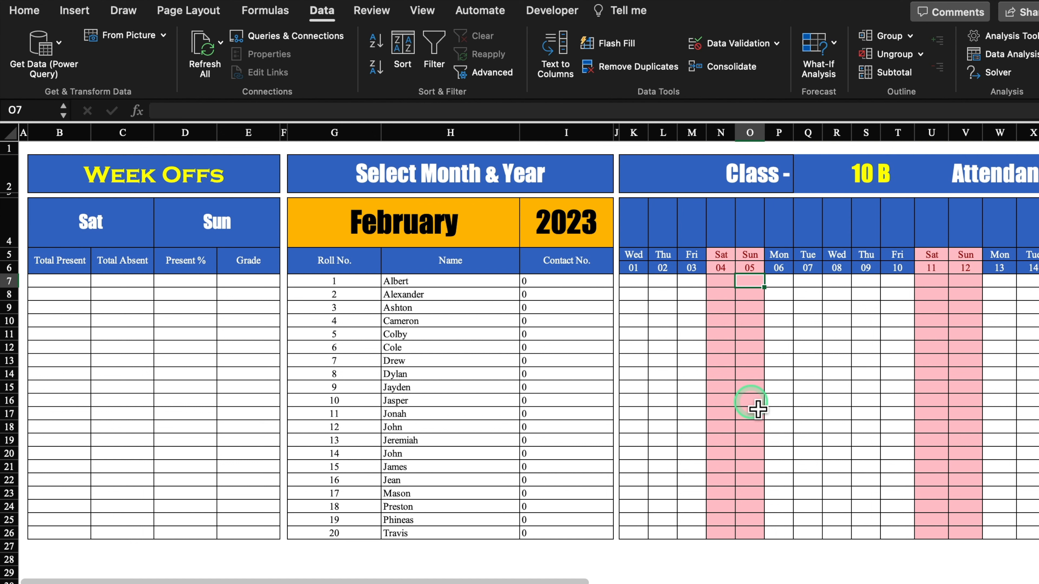
text(p)
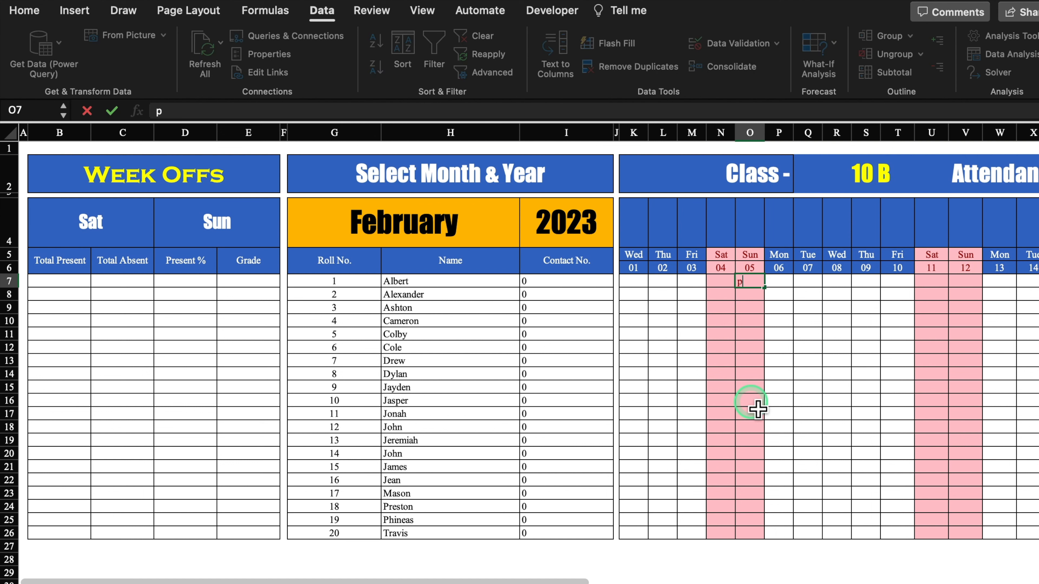
key(Return)
click(487, 252)
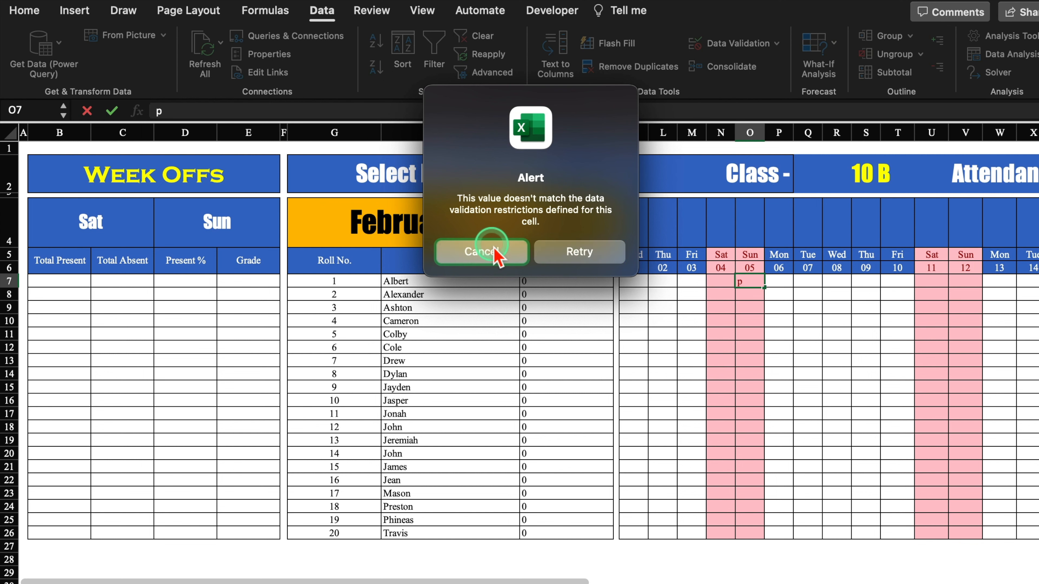
Set the attendance sheet's month in G4 to January
click(412, 225)
click(527, 239)
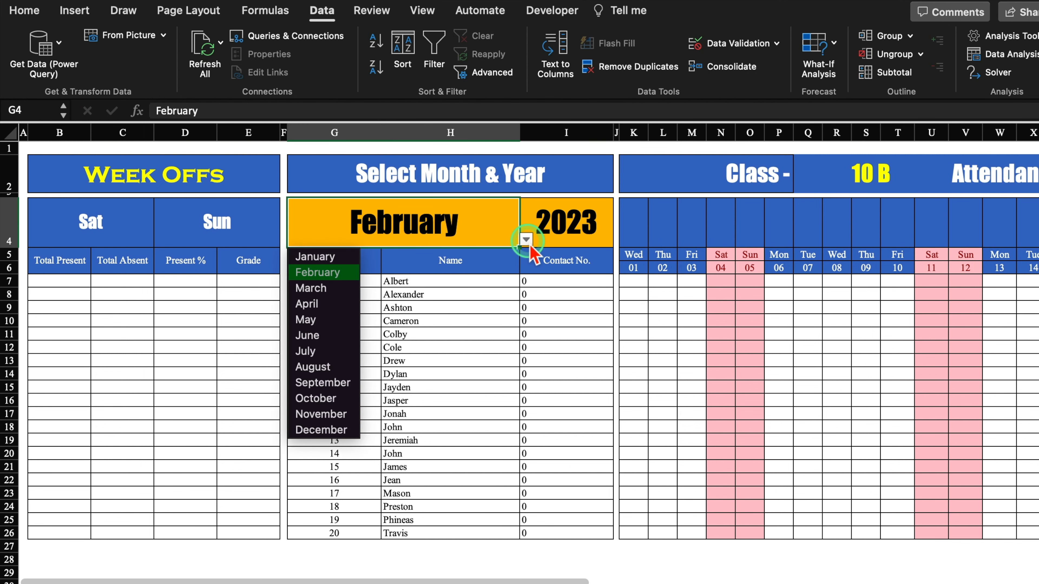
click(341, 259)
Try to enter p in K7, under the New Year holiday
click(636, 283)
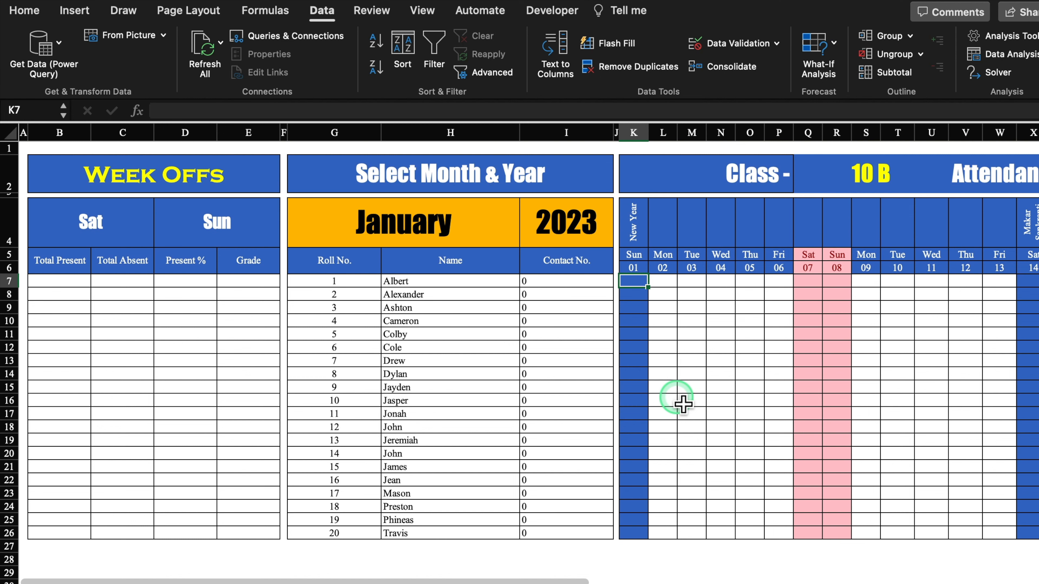
text(p)
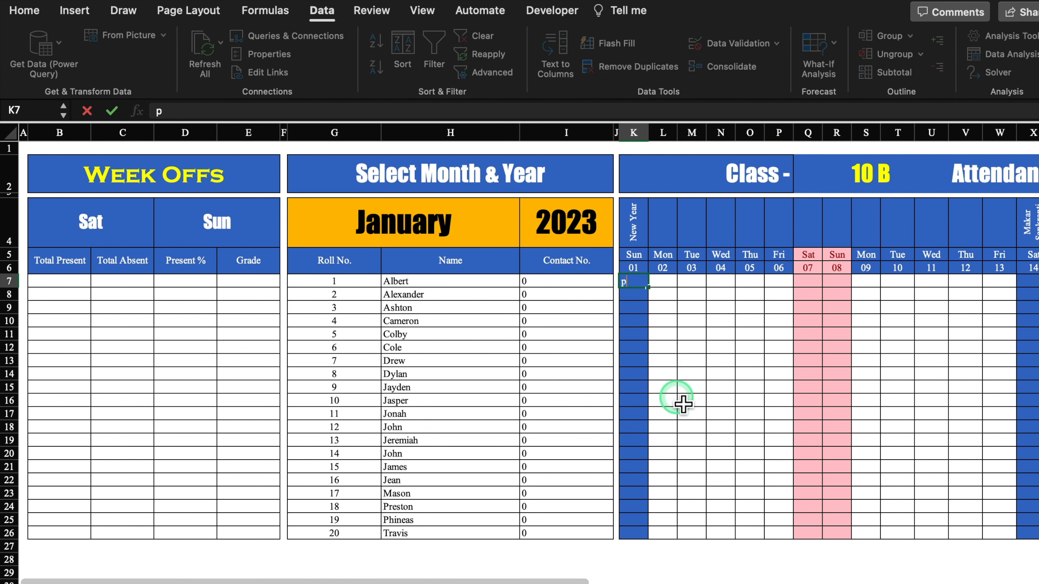
key(Return)
click(486, 251)
Enter p for the first student in the working-day cells L7 and M7
click(675, 288)
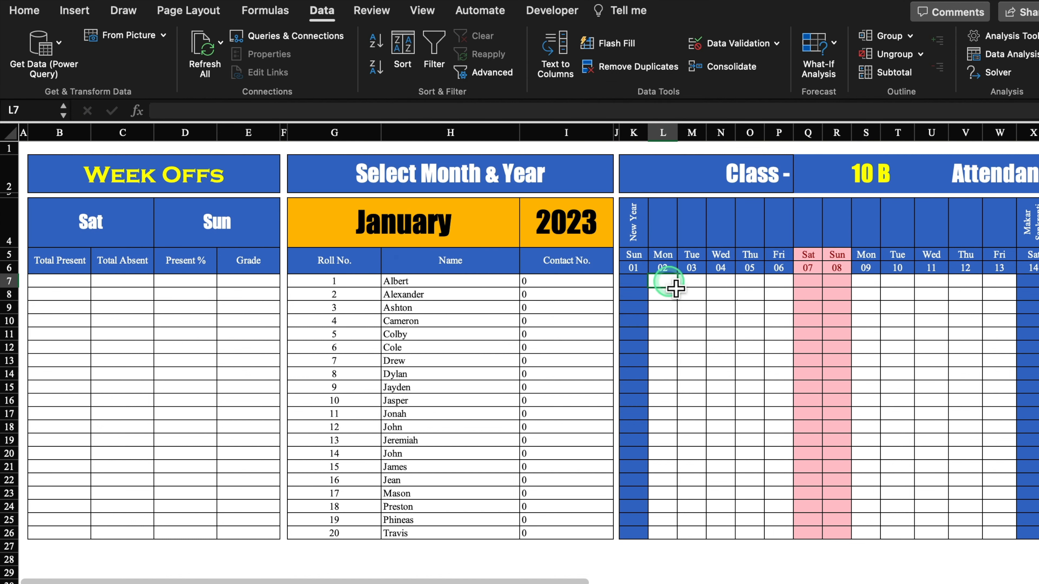
key(Tab)
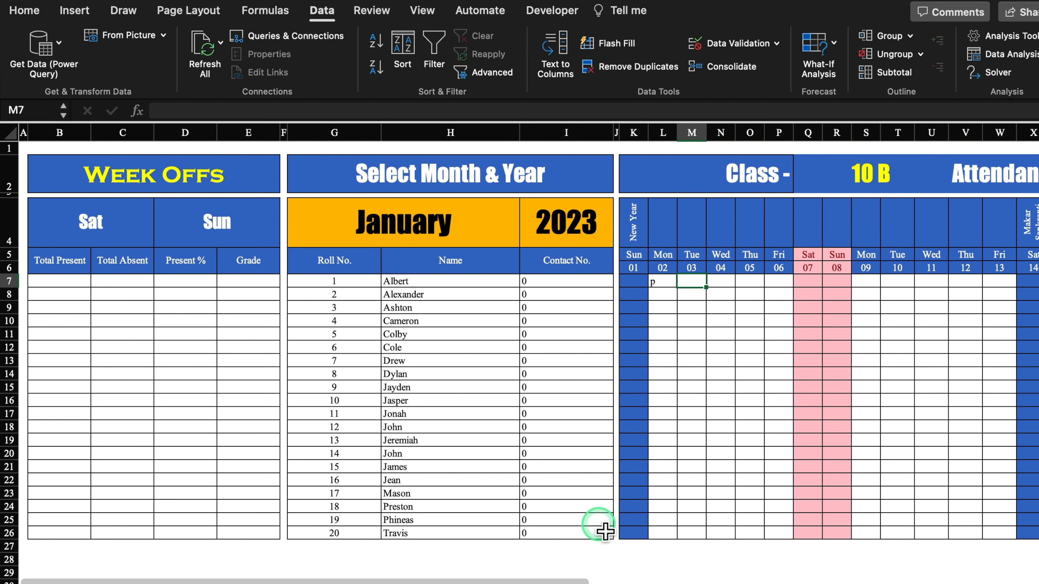
key(Tab)
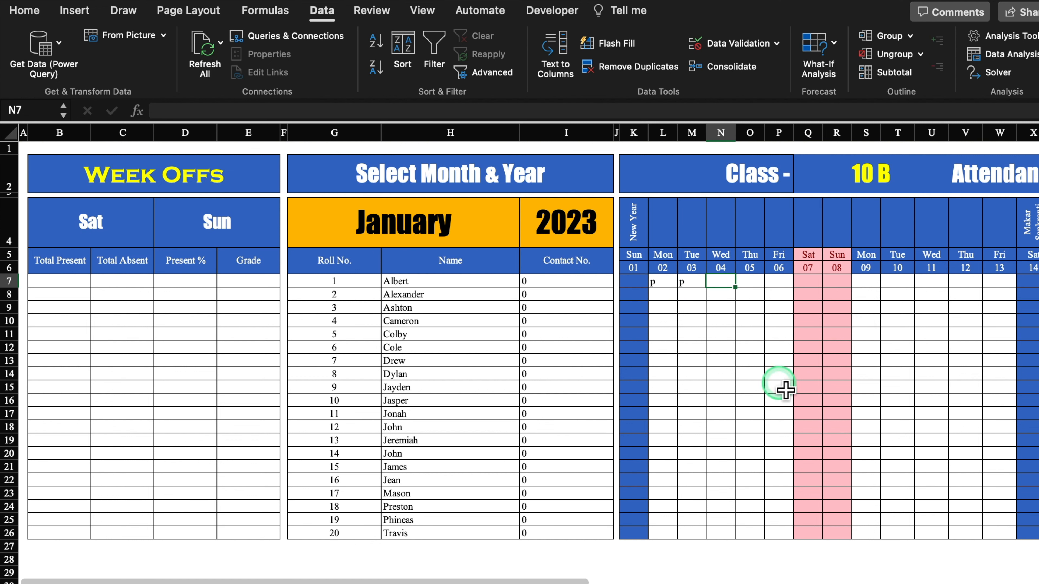
Enter p in the working-day cells O7 and P7, and try to enter p in the Saturday cell Q7
key(Tab)
text(p)
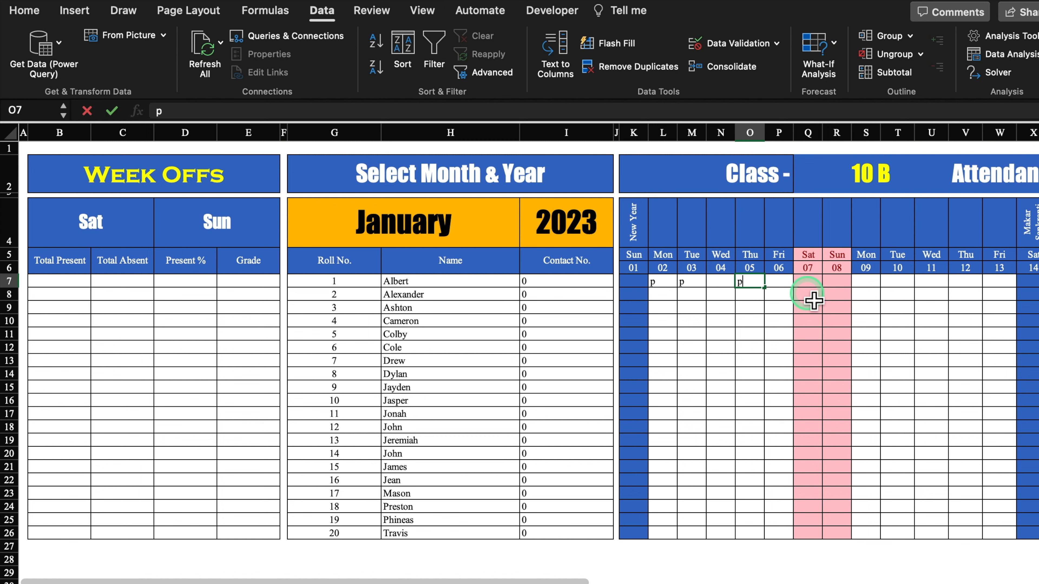
key(Tab)
text(p)
key(Tab)
text(p)
key(Tab)
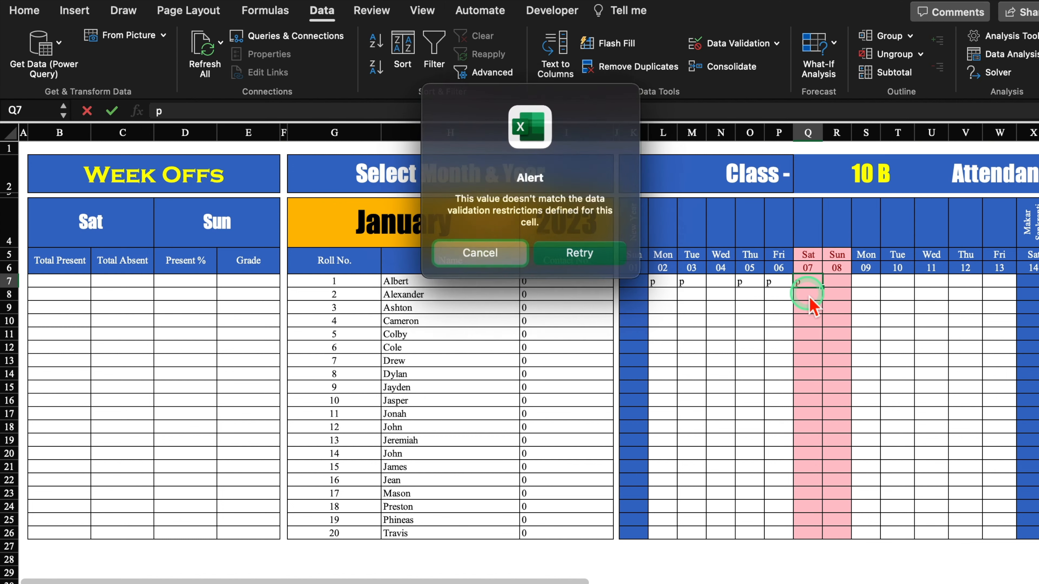
click(489, 256)
Clear the test entries in the first student's working-day cells
click(663, 286)
drag(699, 289, 772, 288)
key(Delete)
Give the validation on K7:AO26 an error alert titled "Not Allowed" with the message "Week Offs, Holidays or Monthend"
click(641, 289)
drag(642, 289, 790, 533)
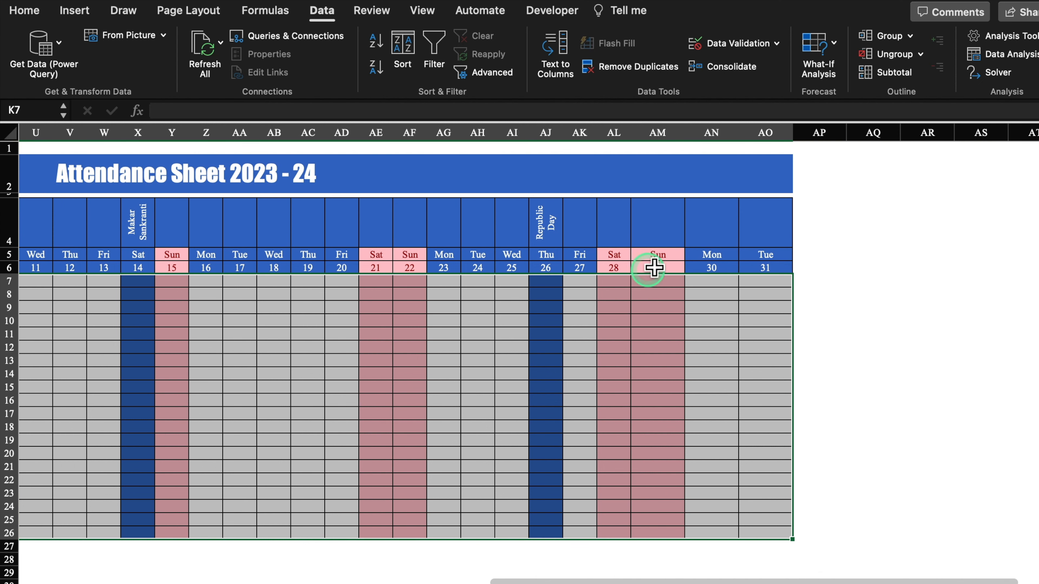
click(734, 43)
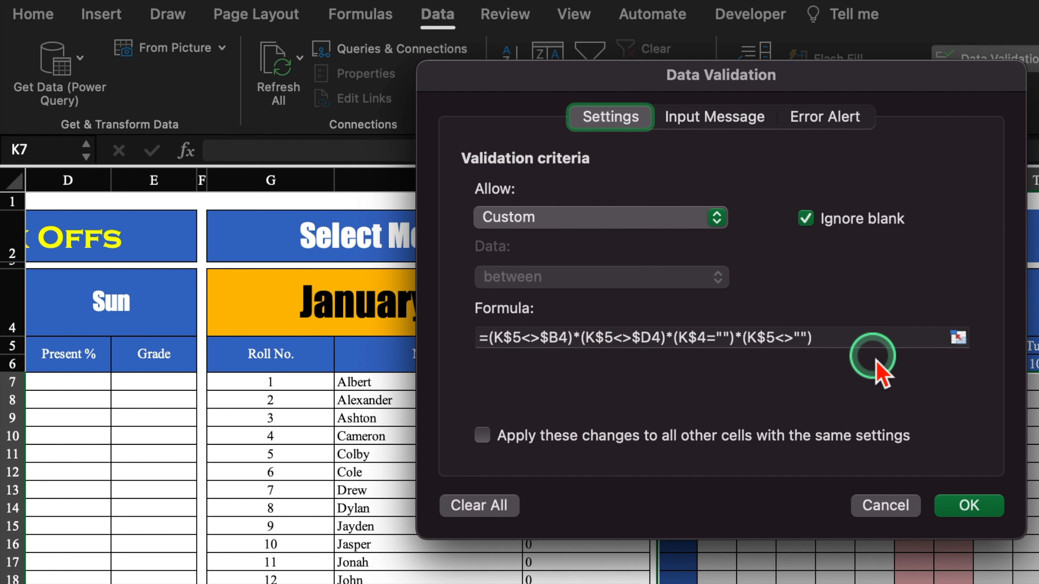
click(830, 120)
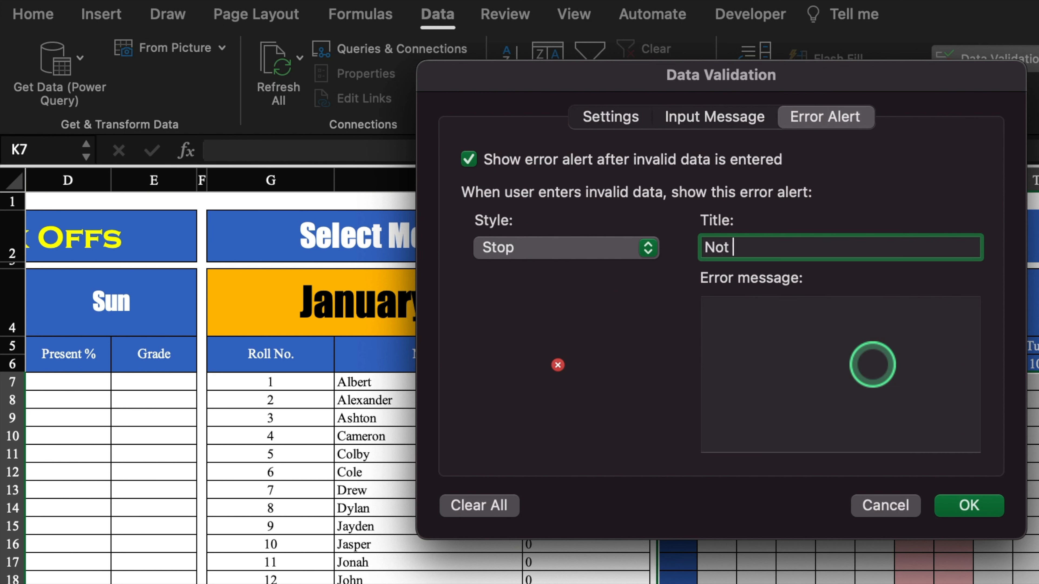
text(Not Allowed)
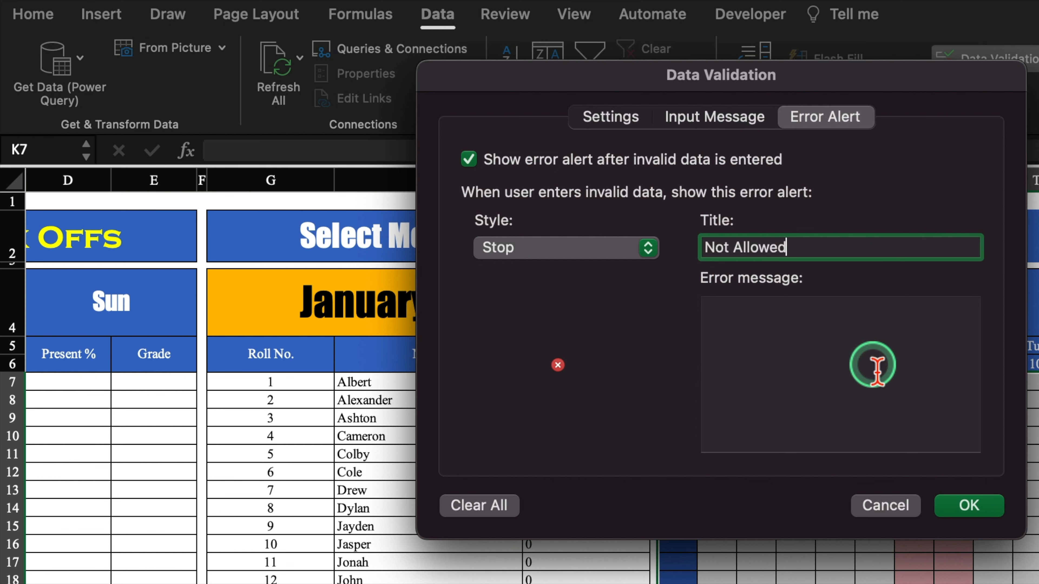
click(761, 323)
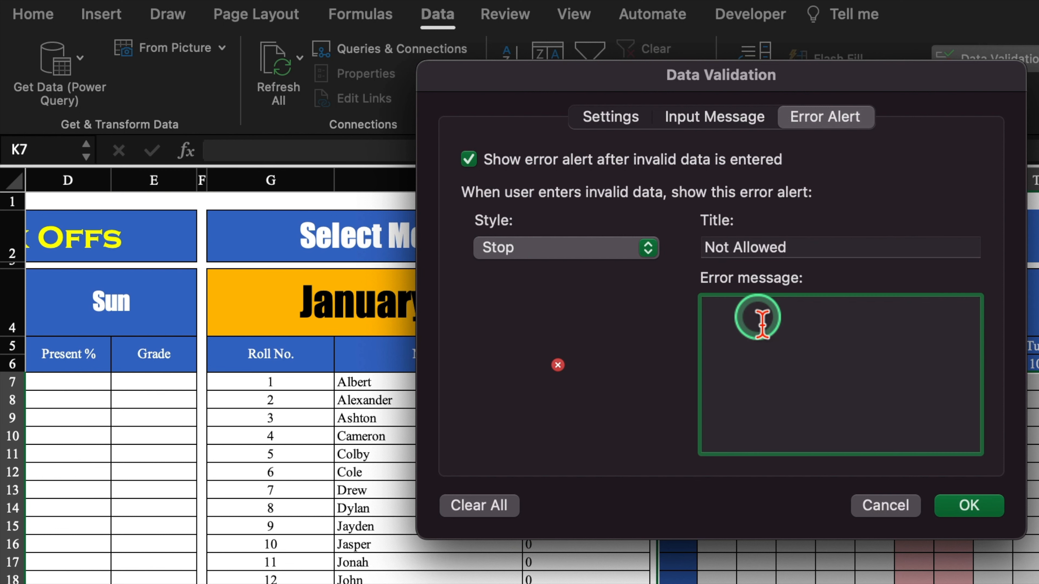
text(Week Offs, Hol)
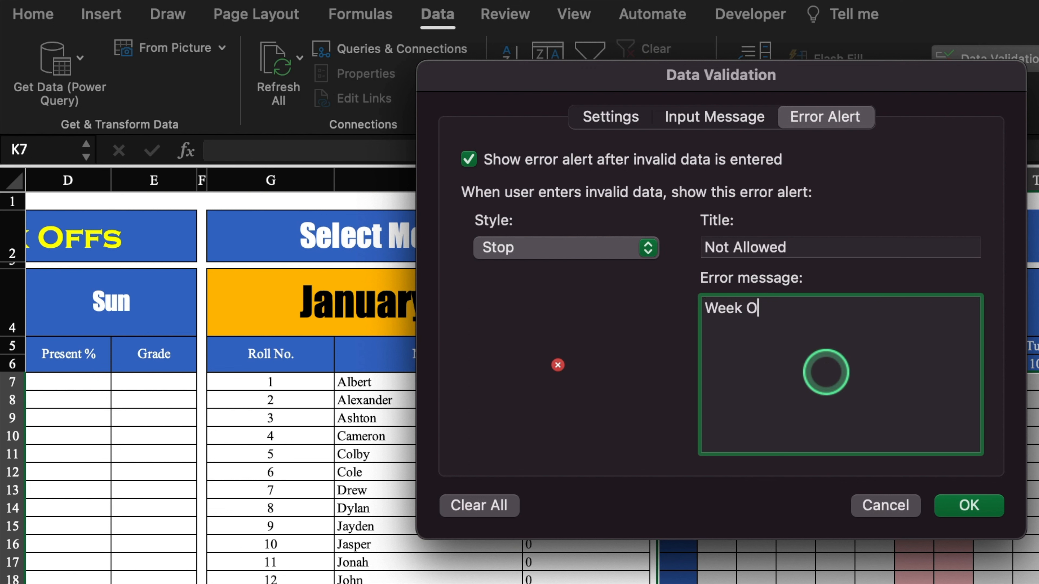
text(idays or Monthend)
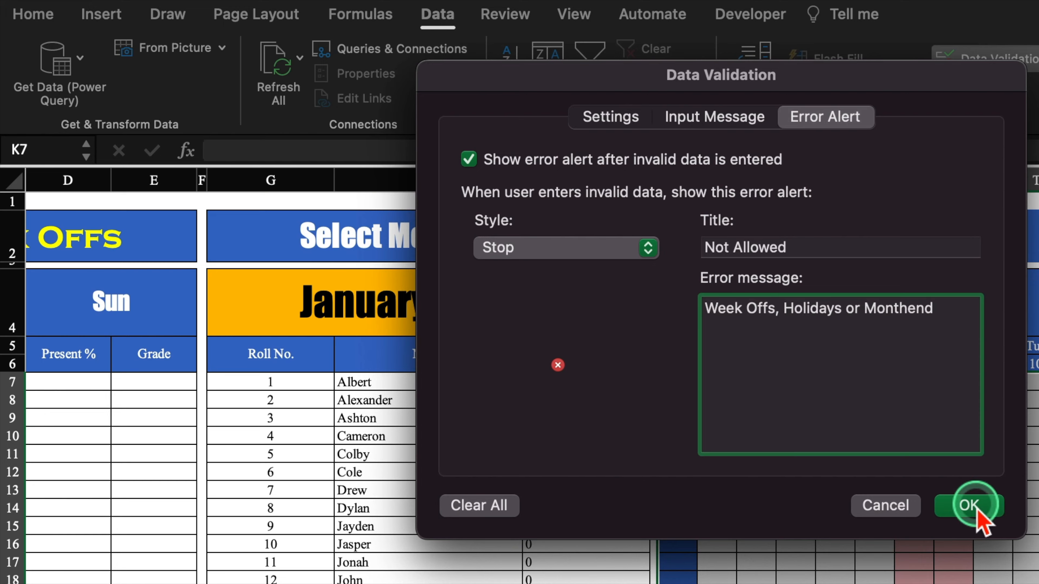
click(981, 505)
Test the error alert by trying to enter p in the New Year cell K7 and the Saturday cell Q7
click(506, 287)
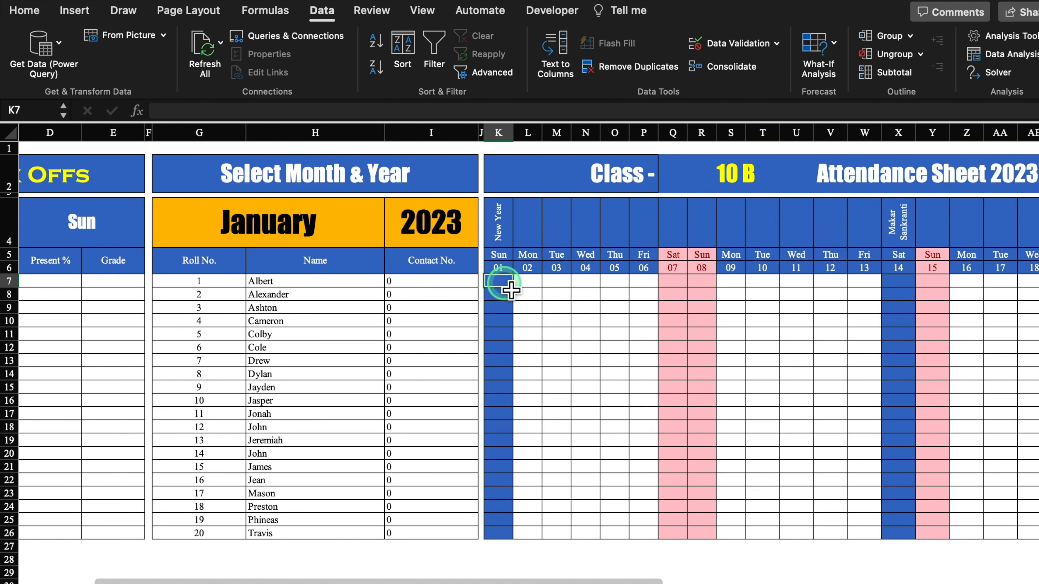
text(p)
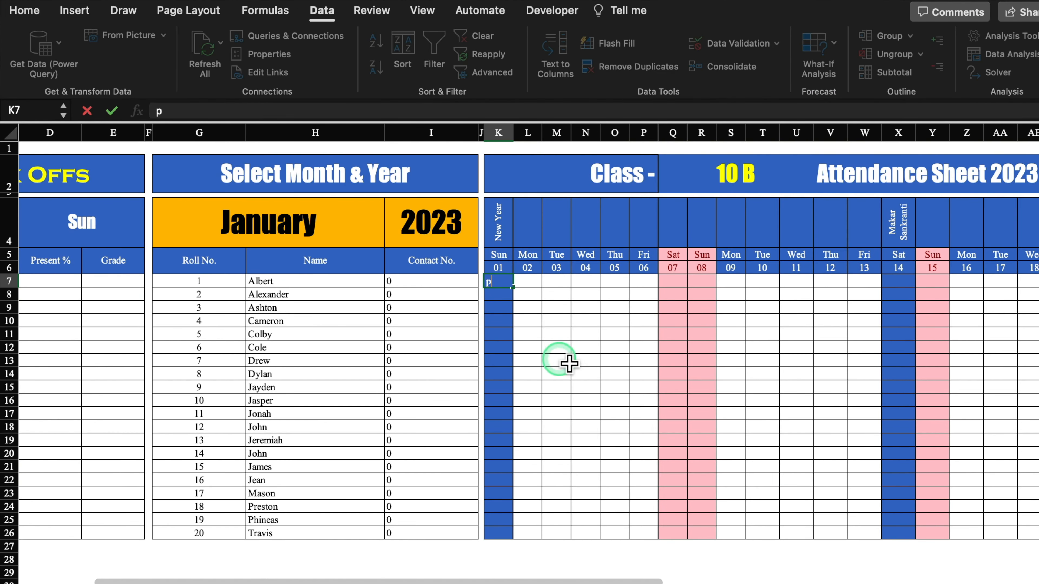
key(Return)
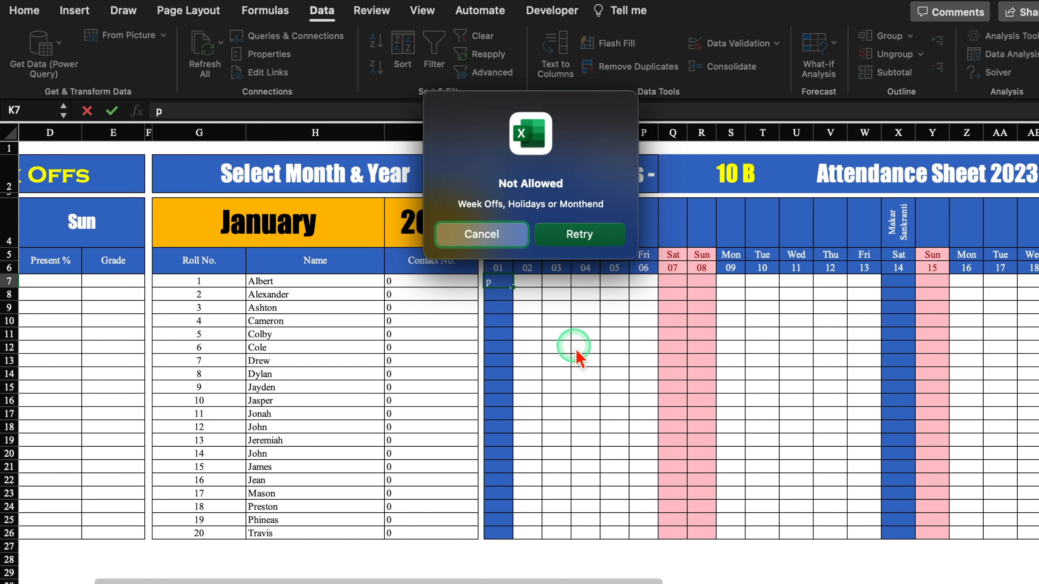
click(510, 236)
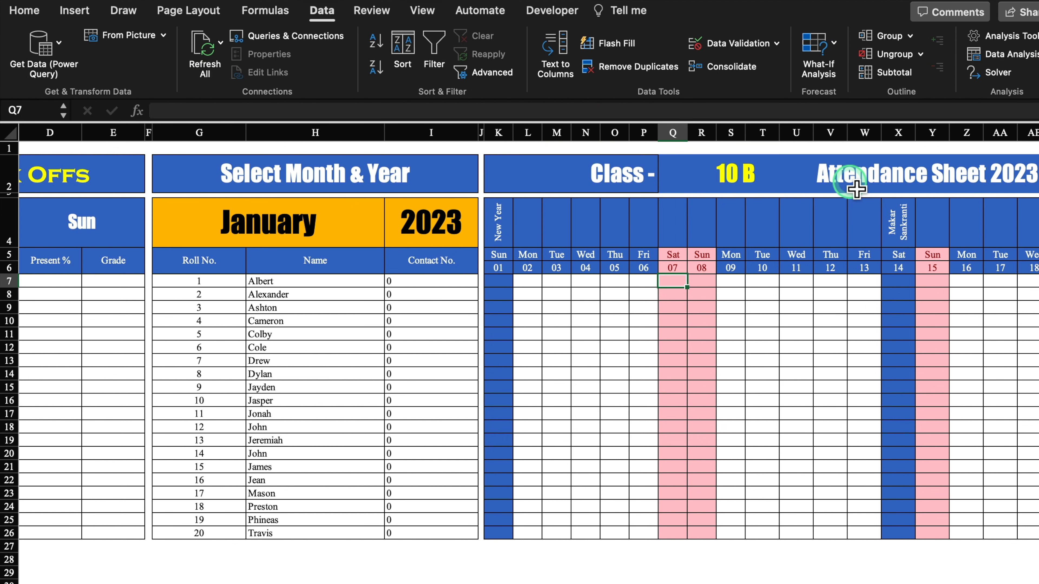
text(p)
key(Return)
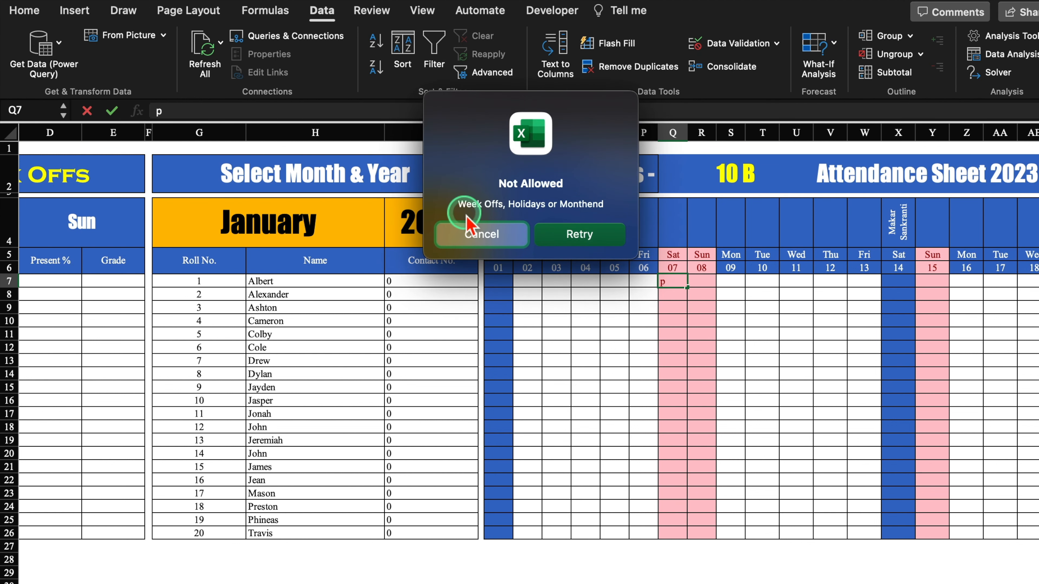
click(498, 239)
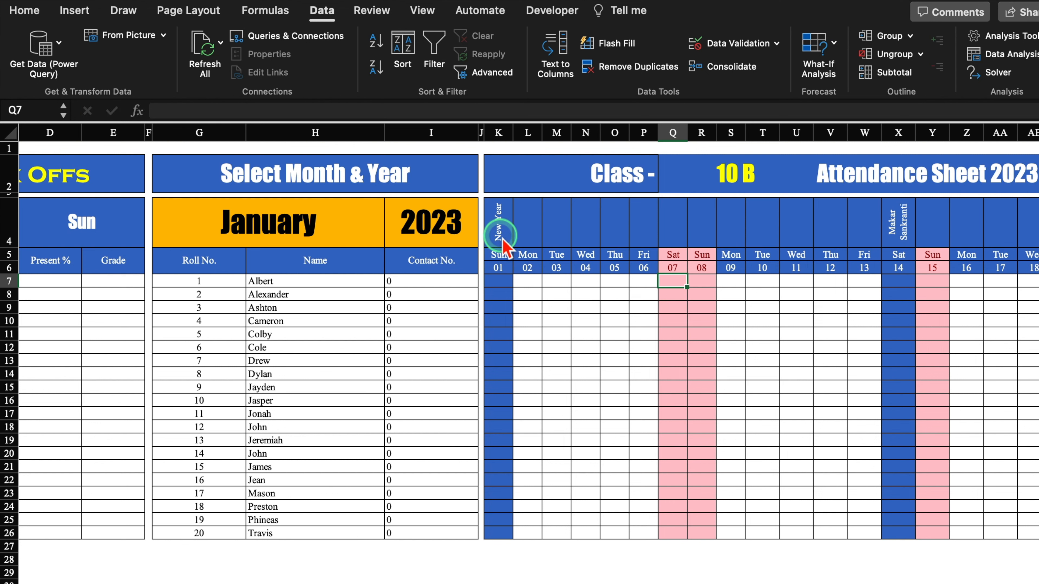
Set the attendance sheet's month in G4 to February
click(289, 223)
click(391, 239)
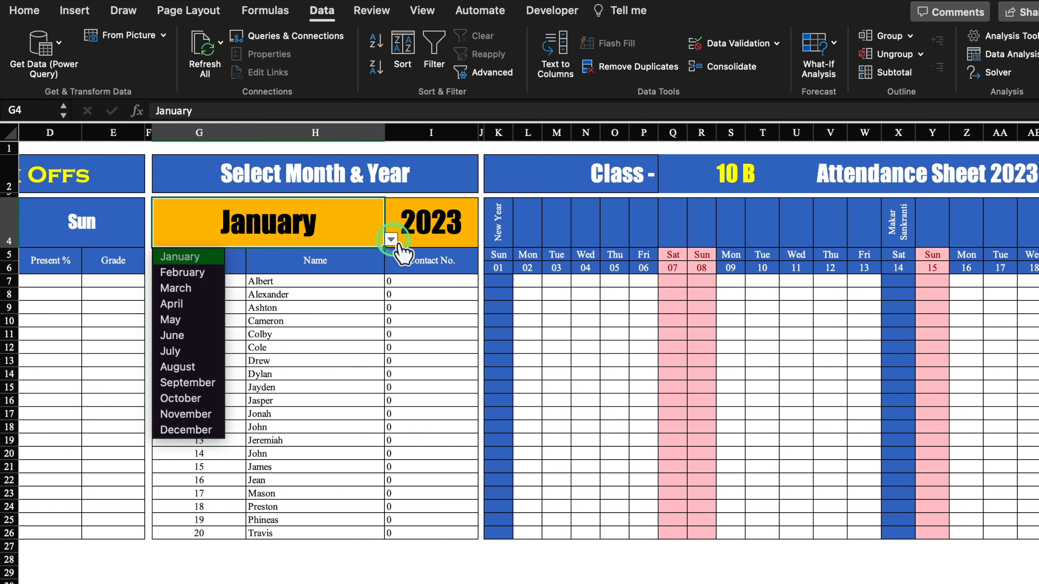
click(180, 272)
Test the alert past month-end by trying to enter p in AM7, after 28 February
drag(327, 579, 742, 580)
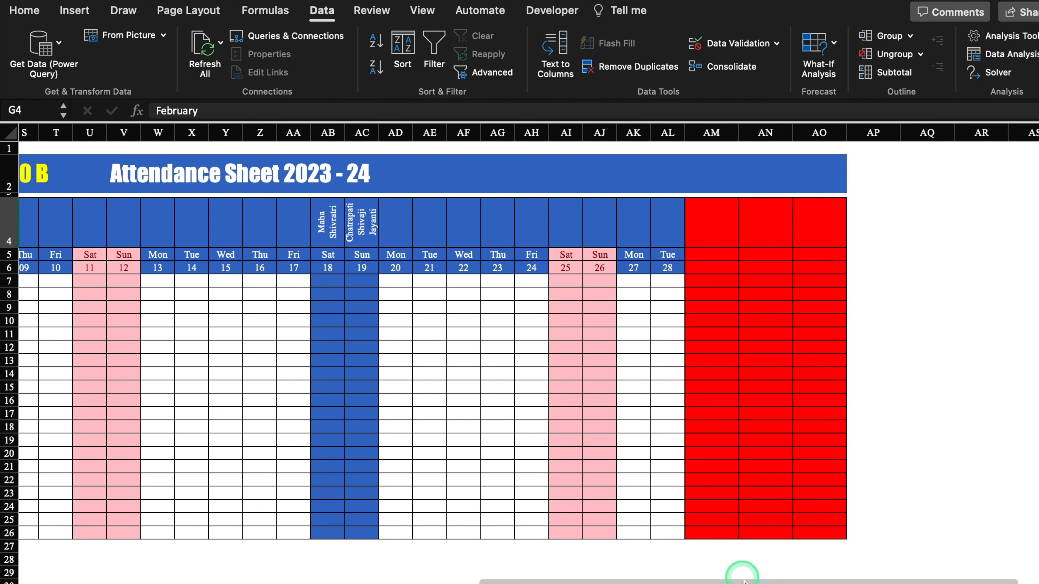
click(714, 278)
text(p)
click(763, 514)
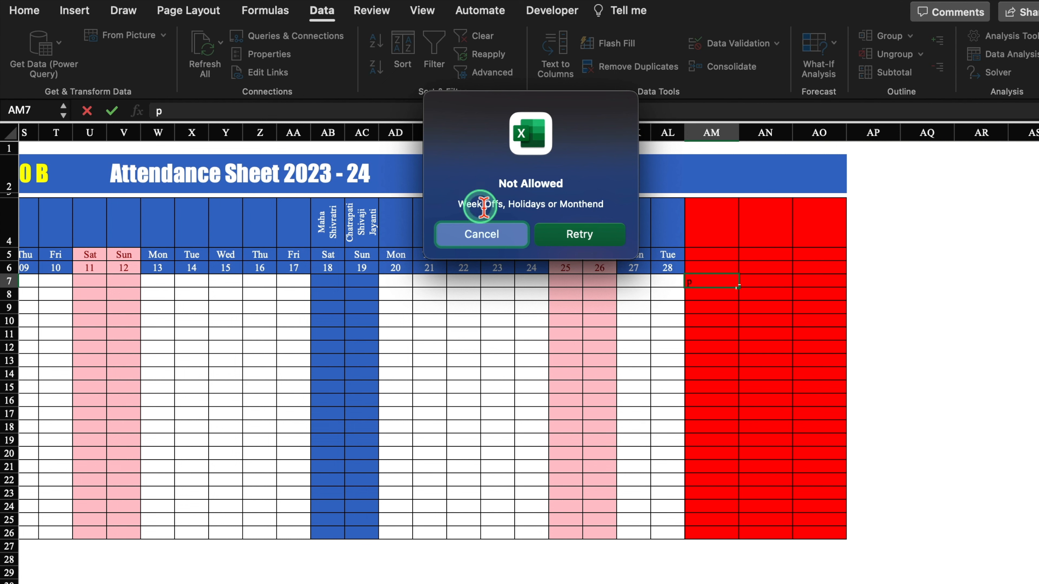
click(482, 235)
Start an Equal To highlight rule on the week-off cells B4:E4 with None as the compared value
drag(598, 576, 6, 550)
drag(56, 225, 205, 225)
click(24, 11)
click(270, 40)
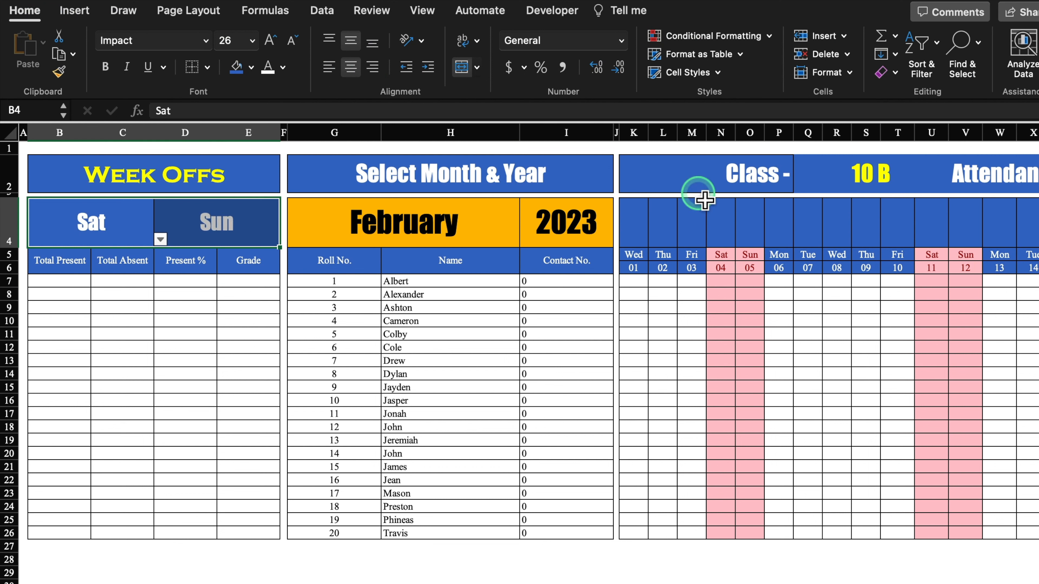
click(712, 36)
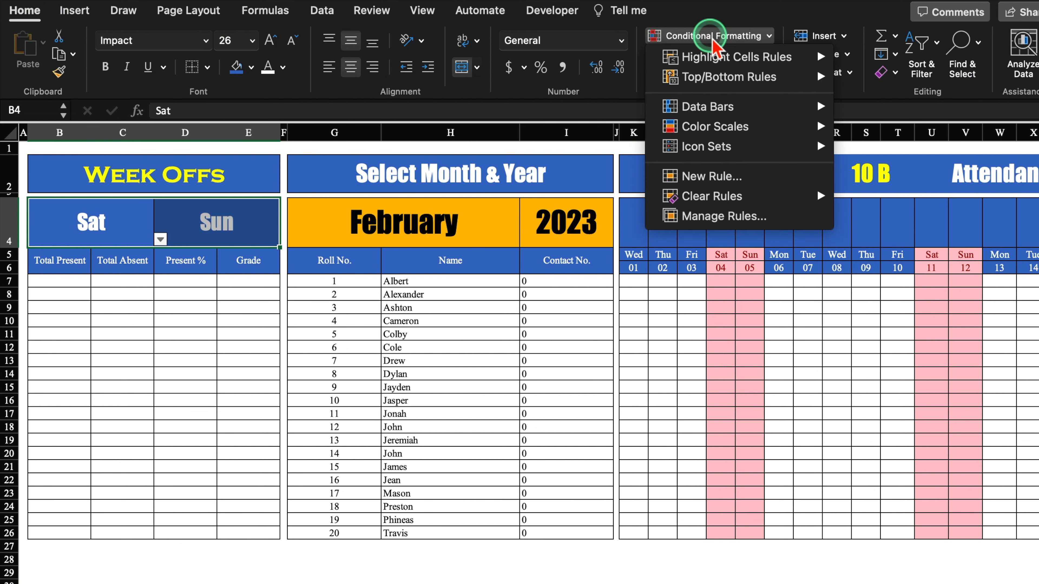
mouse_move(735, 65)
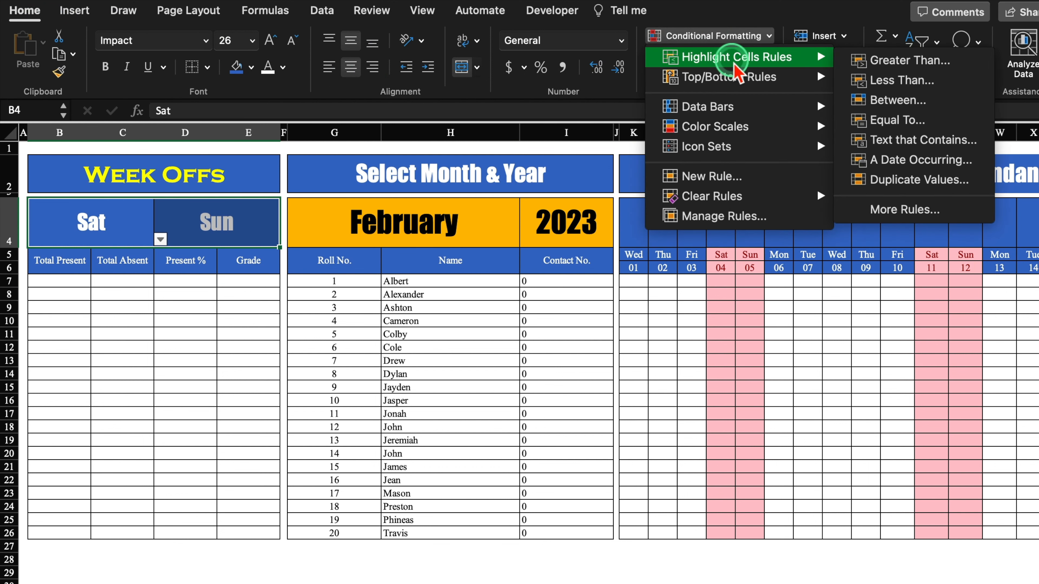
click(912, 120)
click(630, 198)
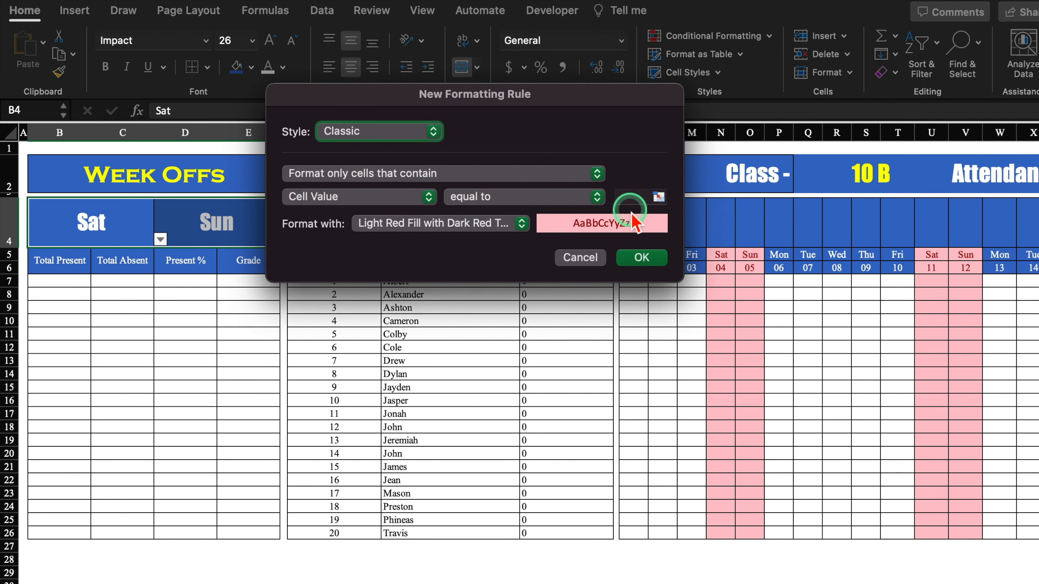
click(681, 296)
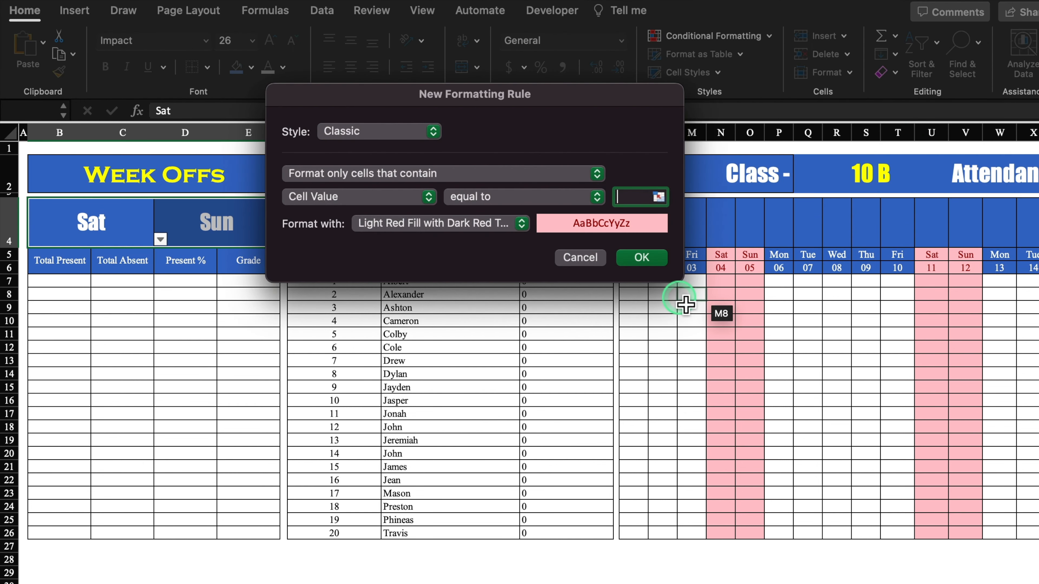
text(None)
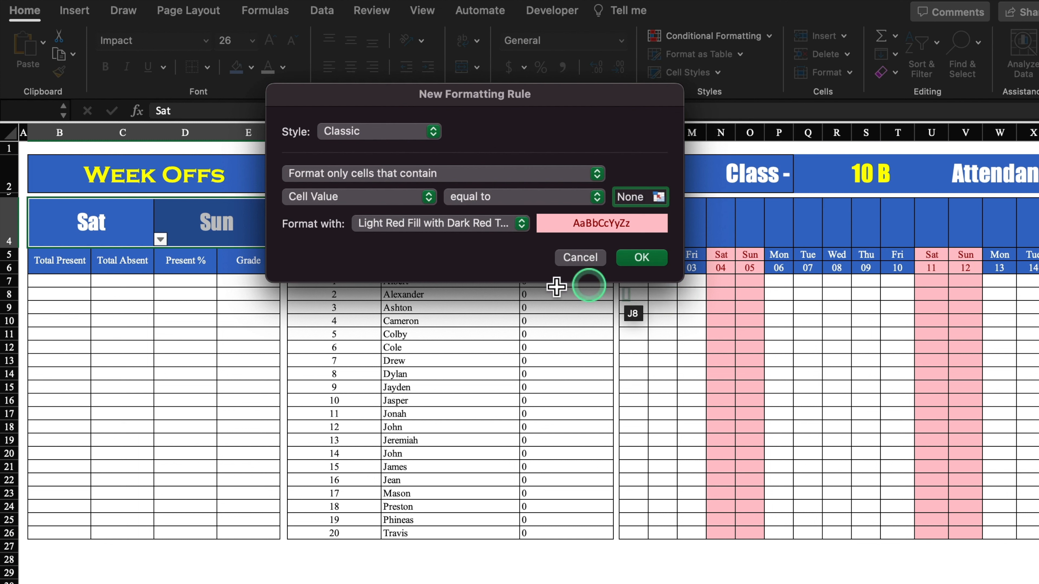
Give the rule a custom format with the theme blue fill and white font, and apply it
click(521, 223)
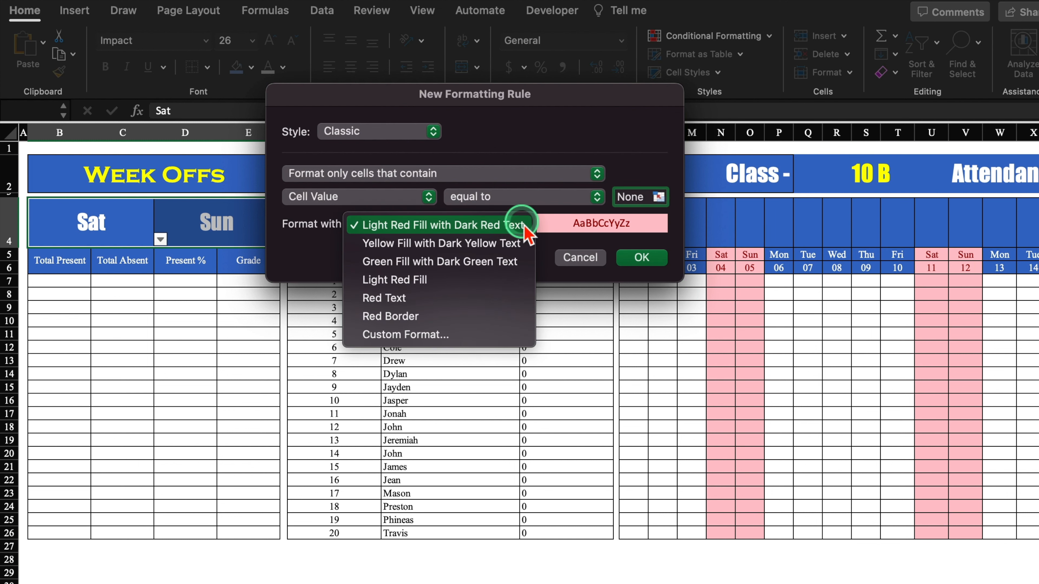
click(437, 340)
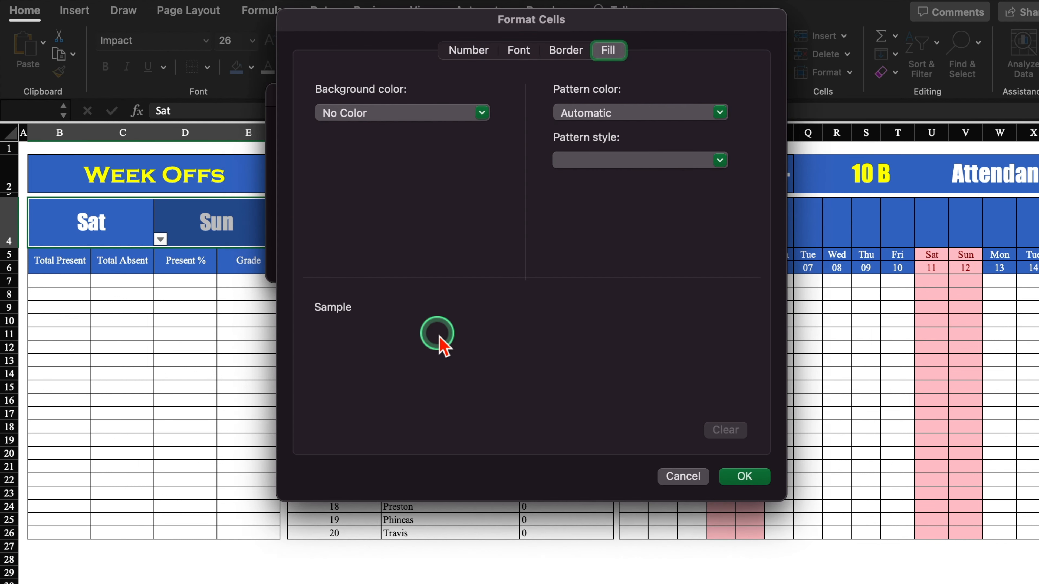
click(482, 113)
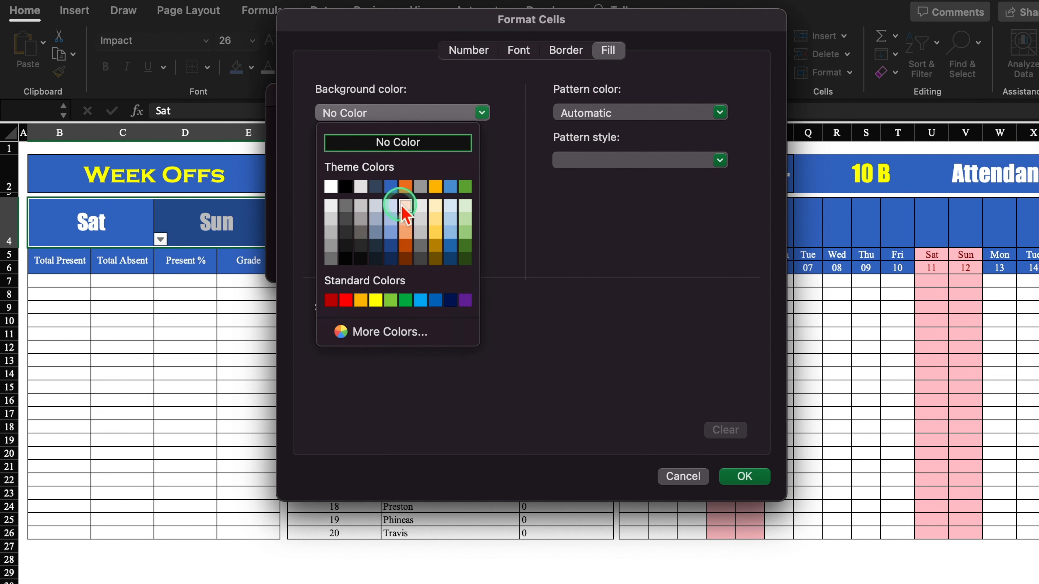
click(390, 186)
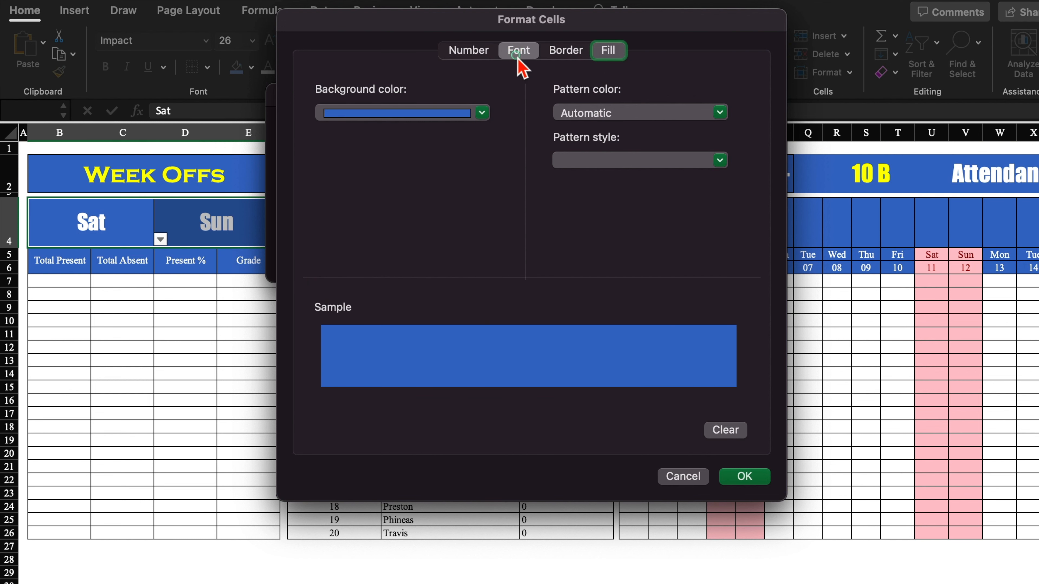
click(519, 51)
click(641, 239)
click(557, 311)
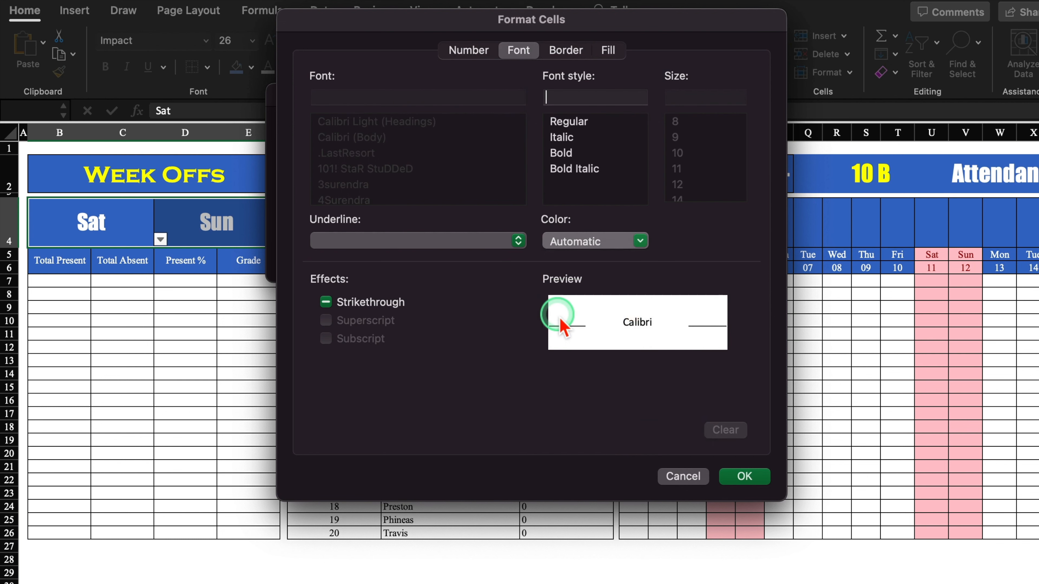
click(744, 476)
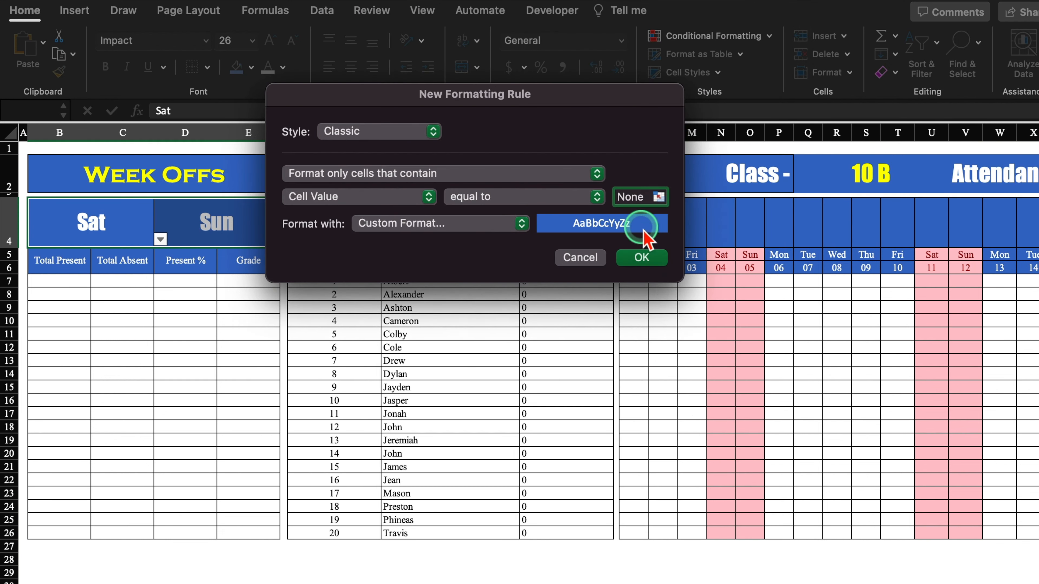
click(643, 257)
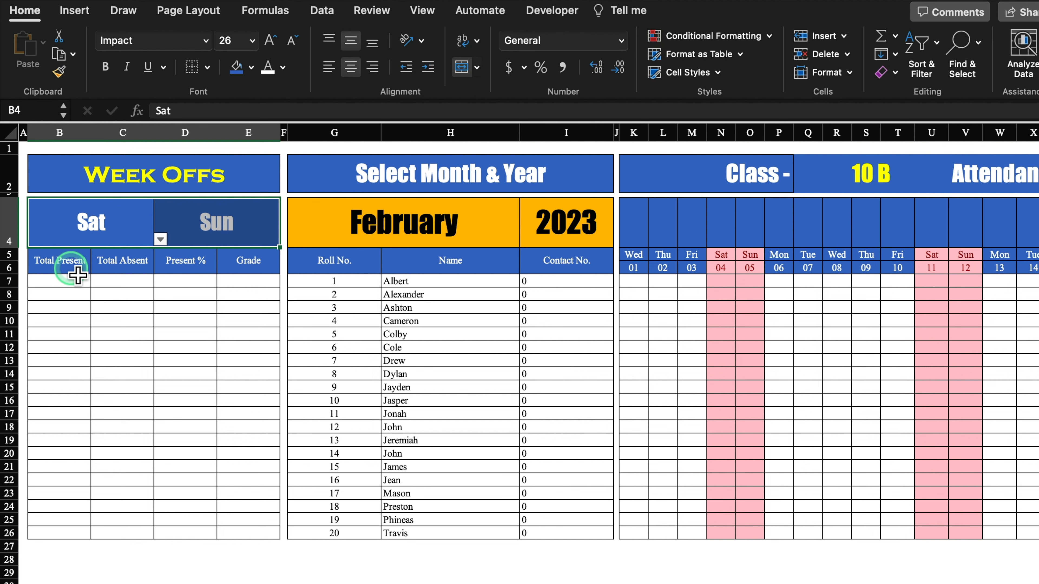
Fill the week-off cells B4:E4 with the standard red
click(251, 69)
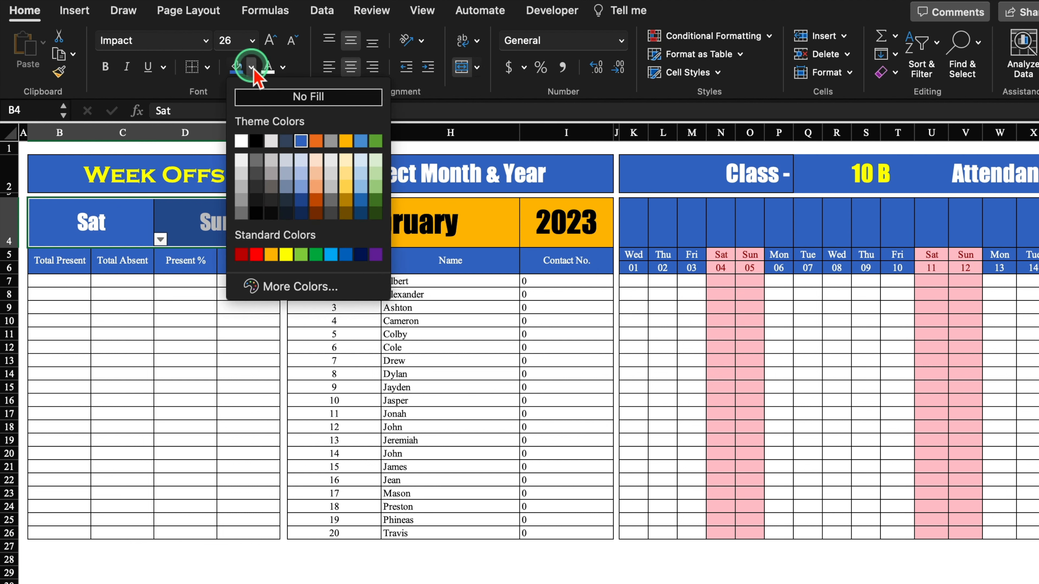
click(256, 255)
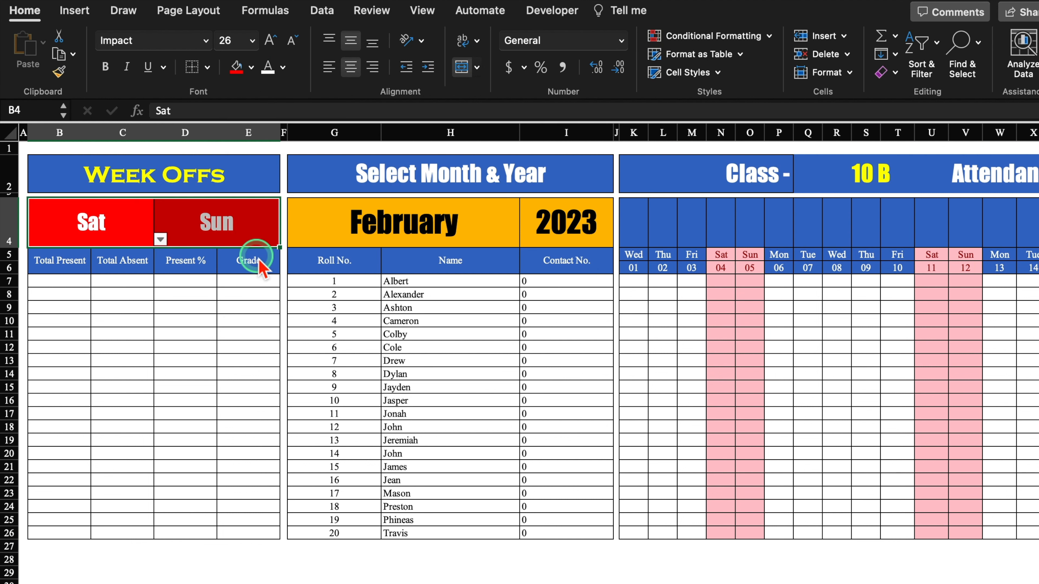
Test the highlight rule by setting both week-offs in B4 and D4 to None
click(146, 238)
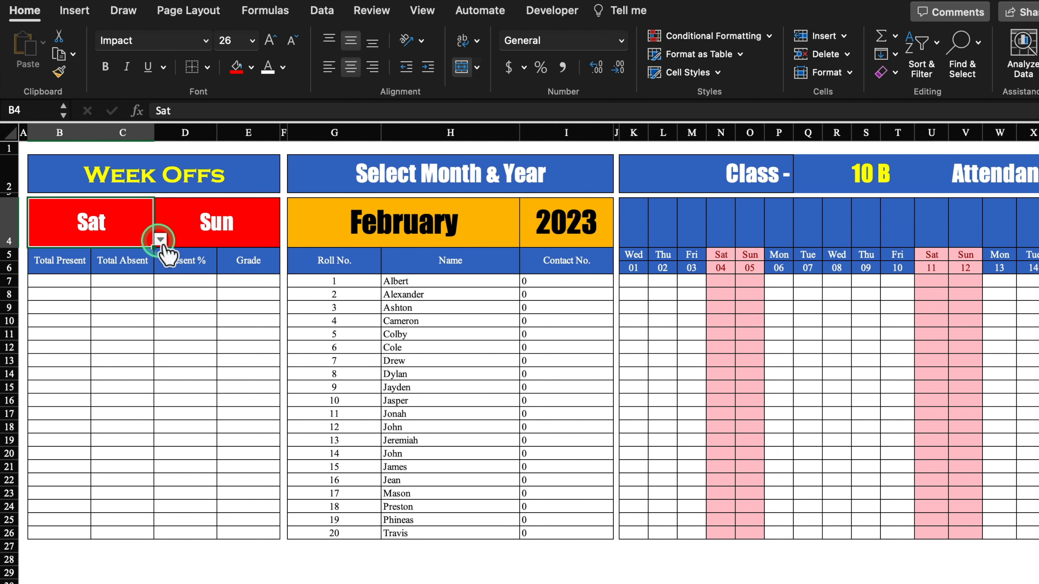
click(161, 240)
click(136, 344)
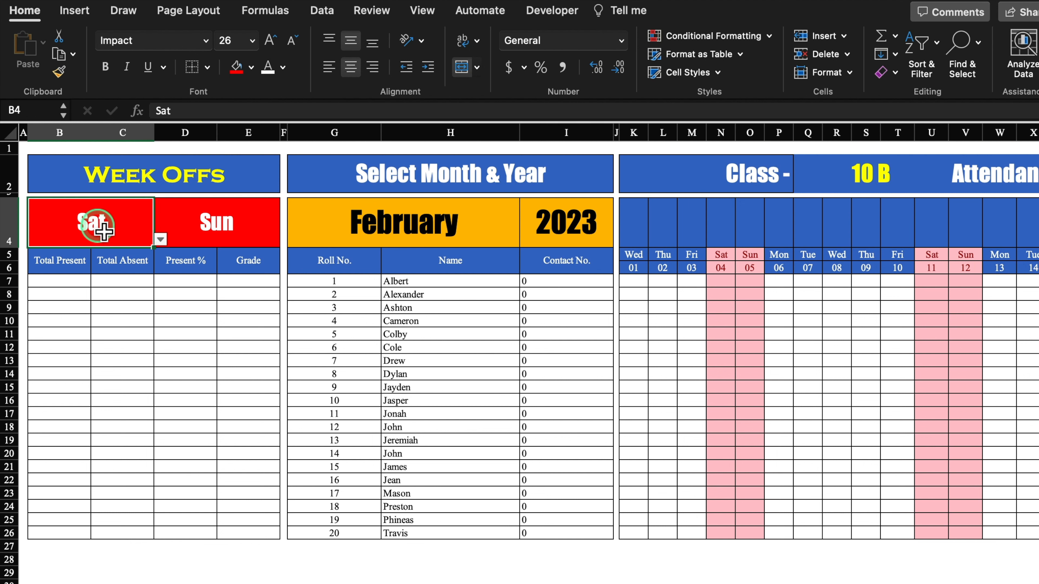
click(161, 240)
click(49, 257)
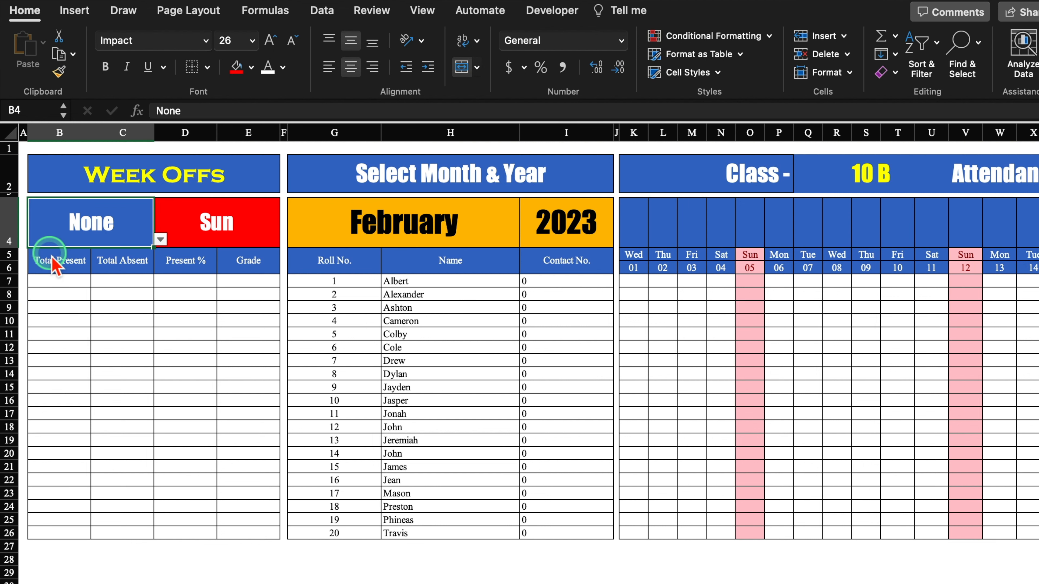
click(197, 225)
click(287, 238)
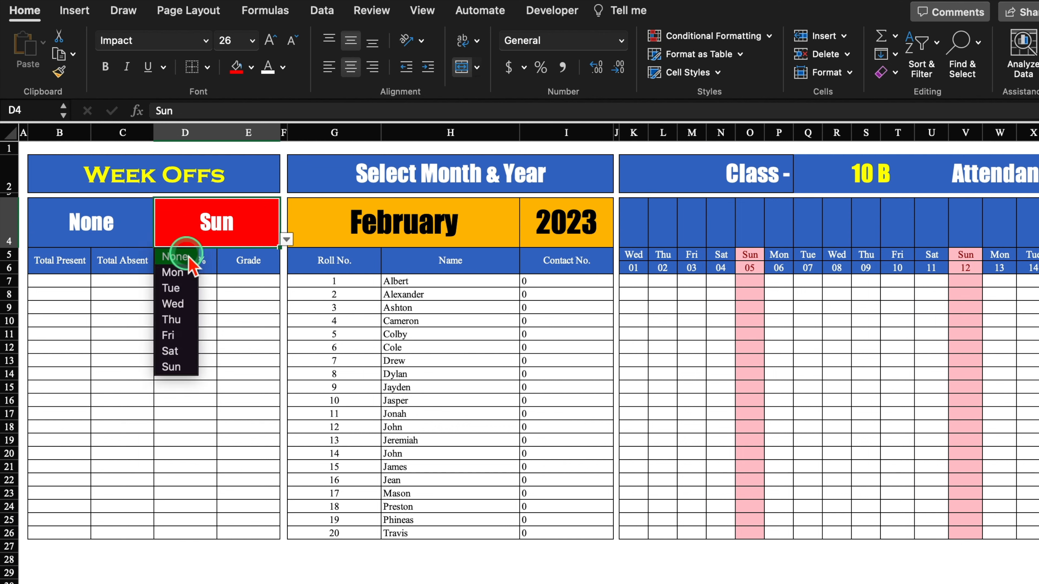
click(175, 257)
Test the week-offs with Mon in B4 and Sun in D4, and set B4 back to Sat
click(135, 220)
click(161, 239)
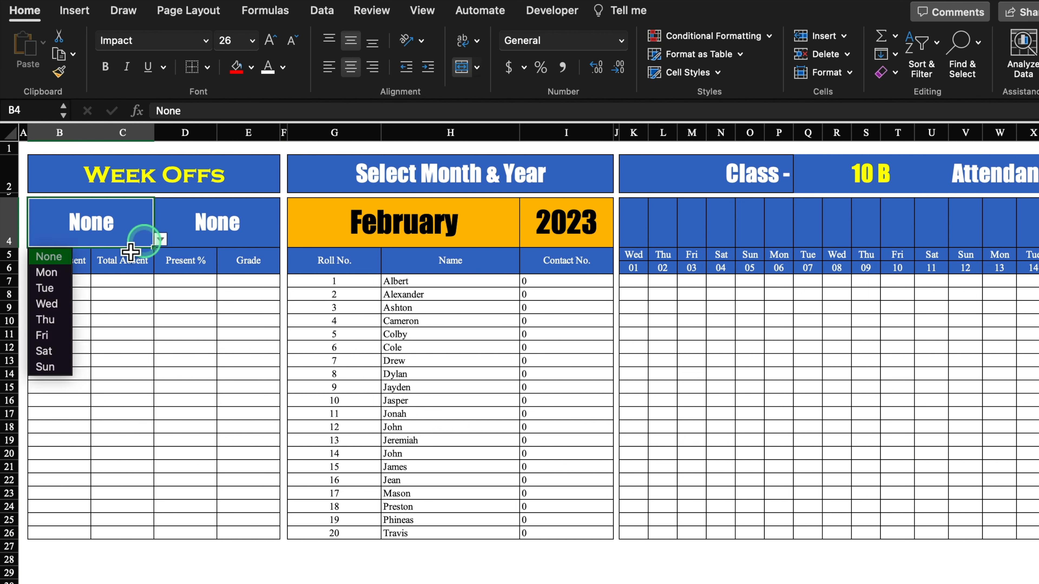
click(49, 274)
click(274, 229)
click(287, 239)
click(186, 277)
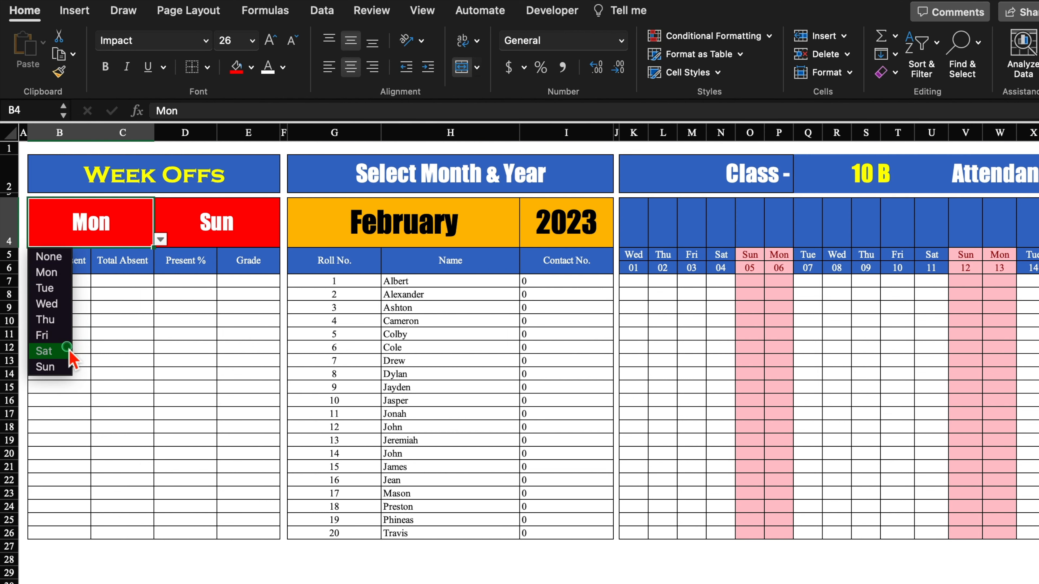
click(67, 351)
click(115, 337)
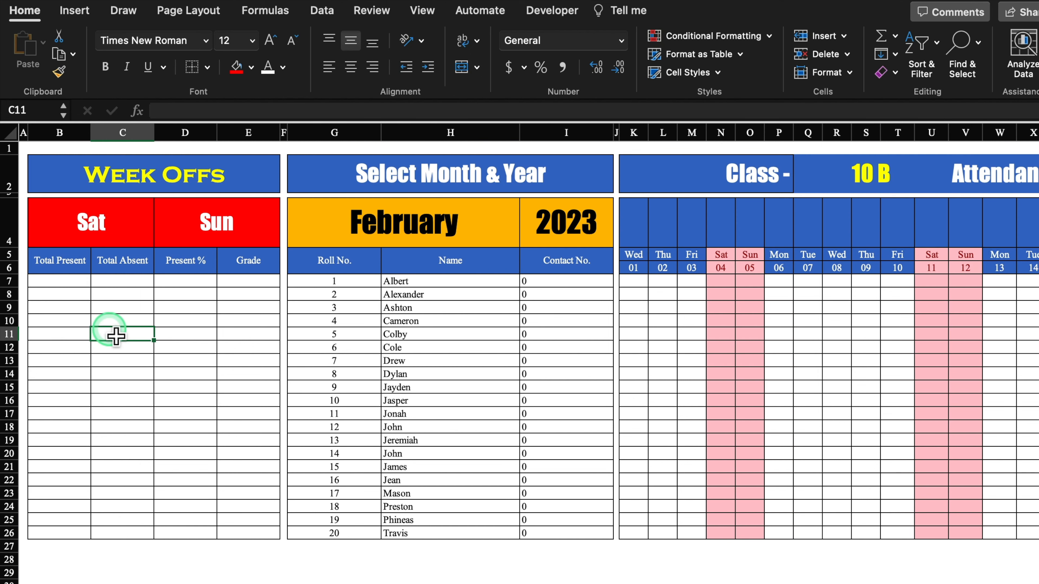
Enter =COUNTIF(K7:AO7,"P") in B7 for Total Present and centre-align columns B to E
click(69, 281)
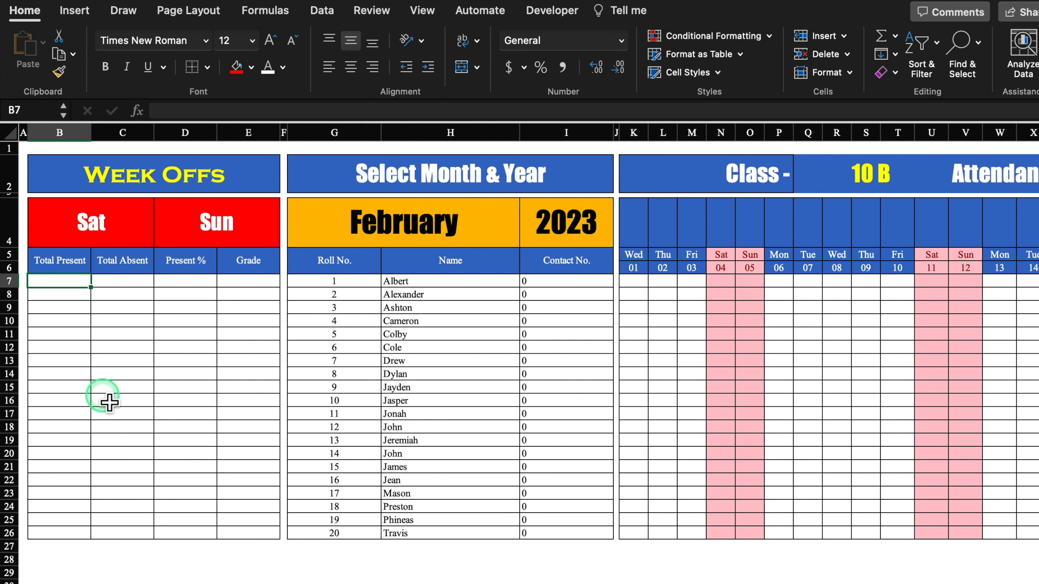
text(Coun)
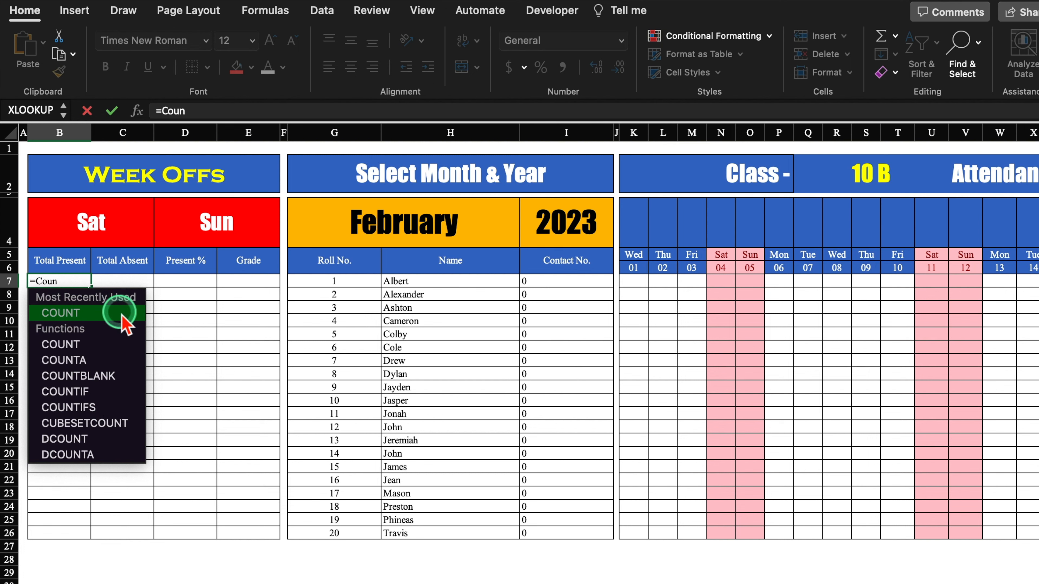
double_click(113, 397)
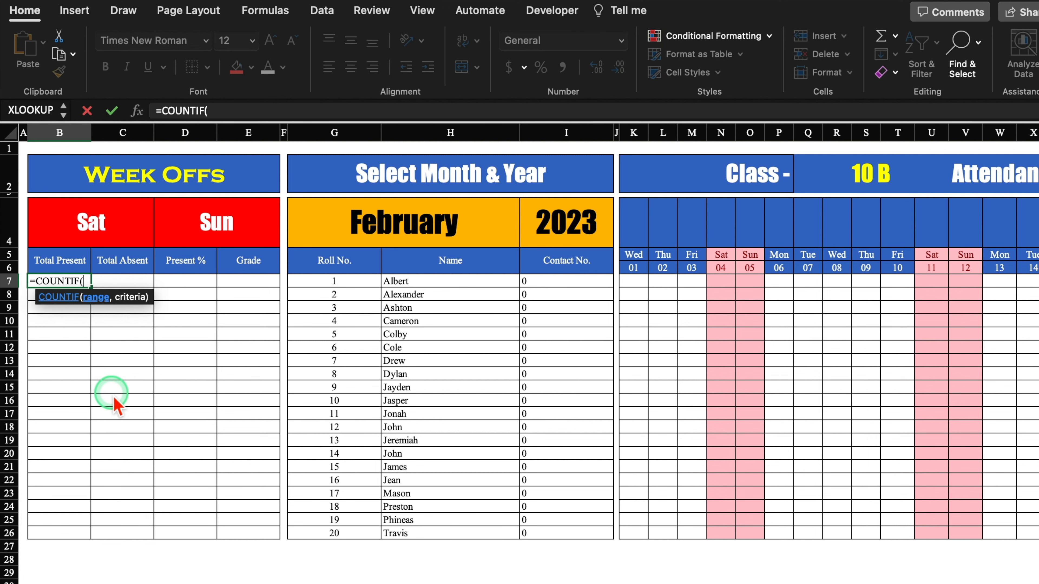
drag(633, 282, 1035, 288)
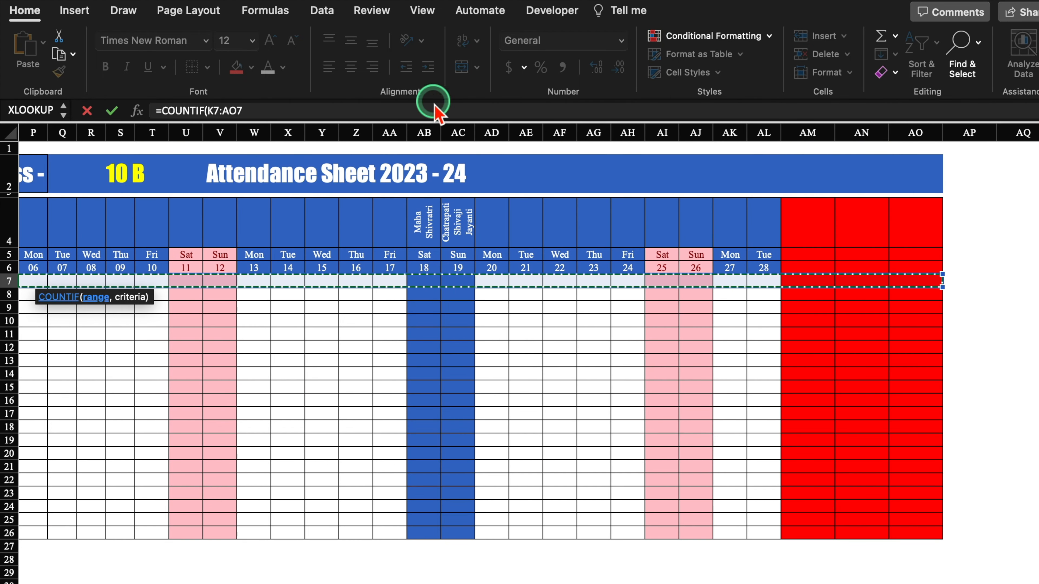
click(421, 111)
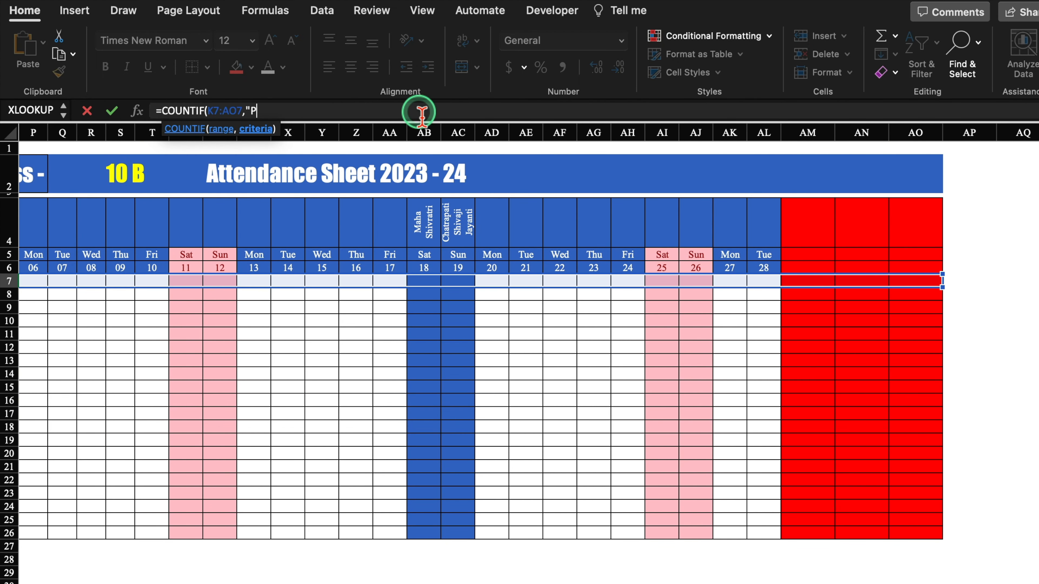
text(,"P"))
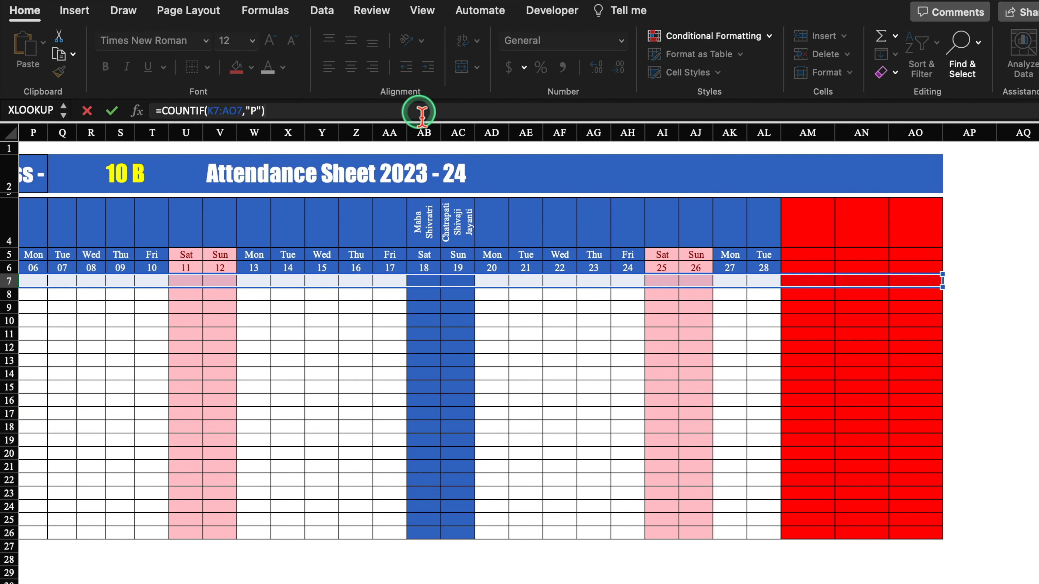
key(Return)
key(Return)
drag(69, 138, 232, 135)
click(351, 66)
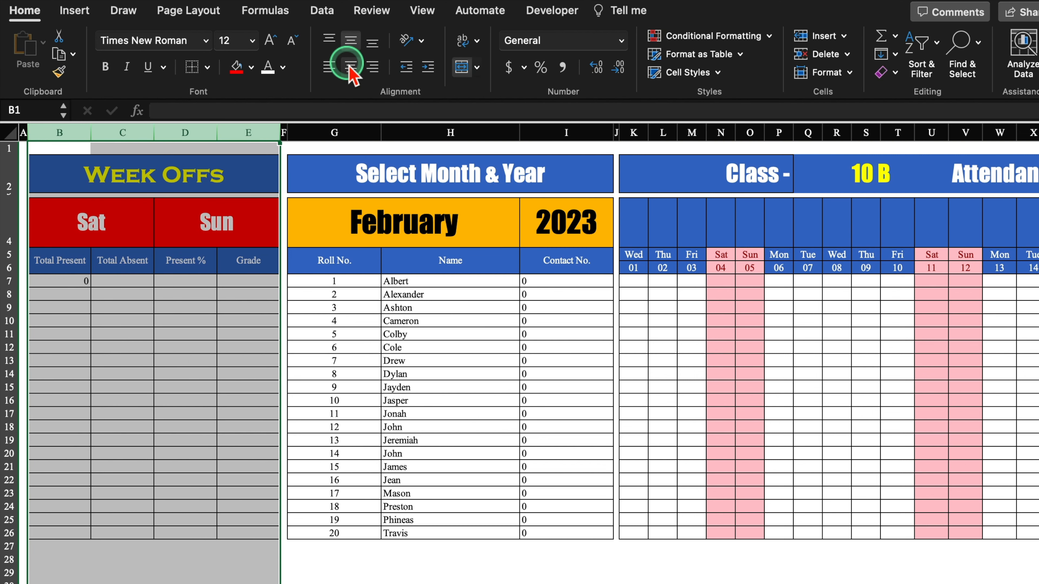
Test the Total Present formula by entering p in K7 and L7, and clear both cells
click(649, 285)
text(p)
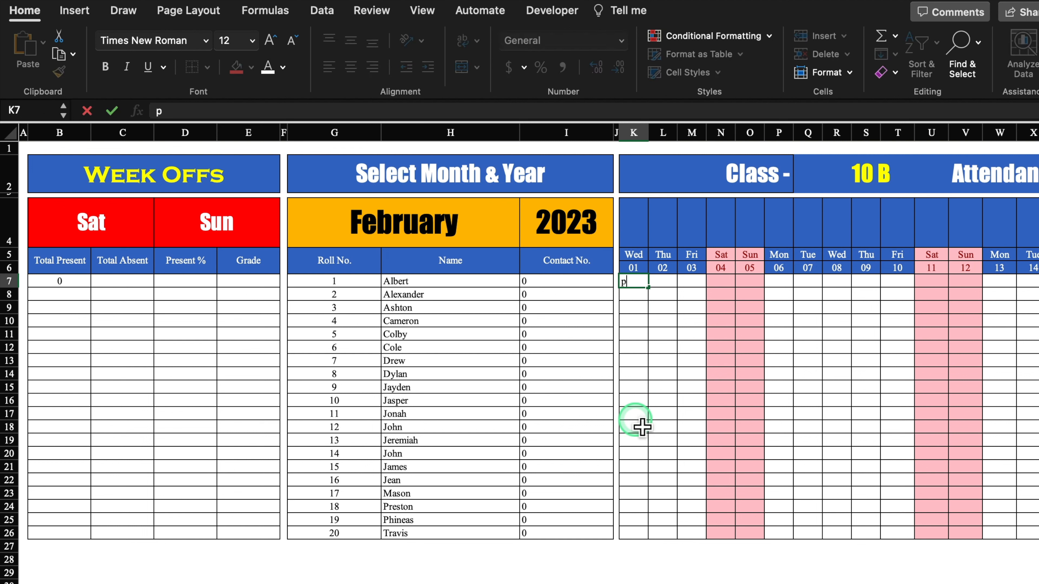
key(Return)
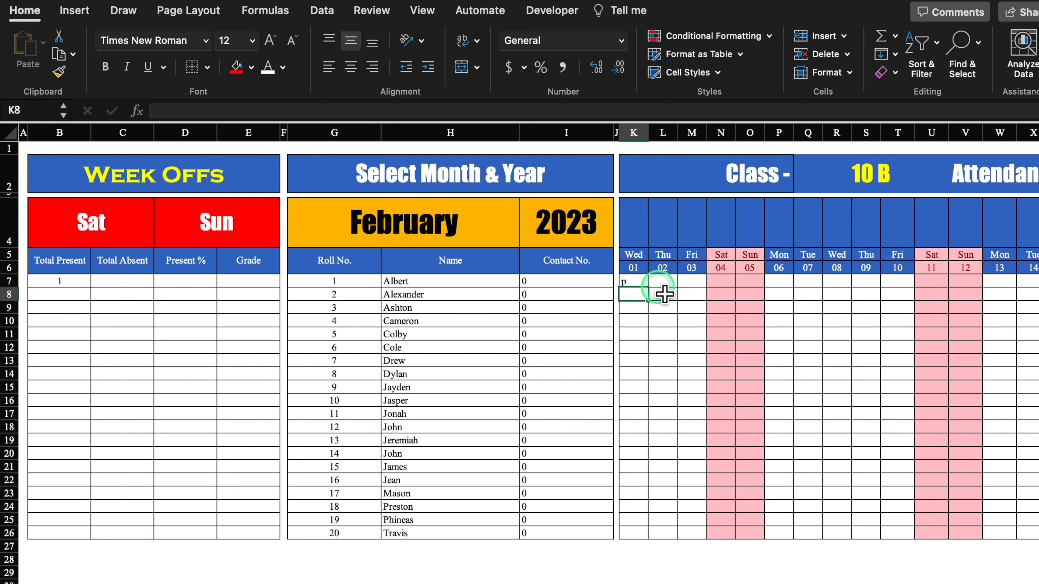
click(633, 284)
click(653, 283)
text(p)
key(Tab)
drag(633, 285, 657, 289)
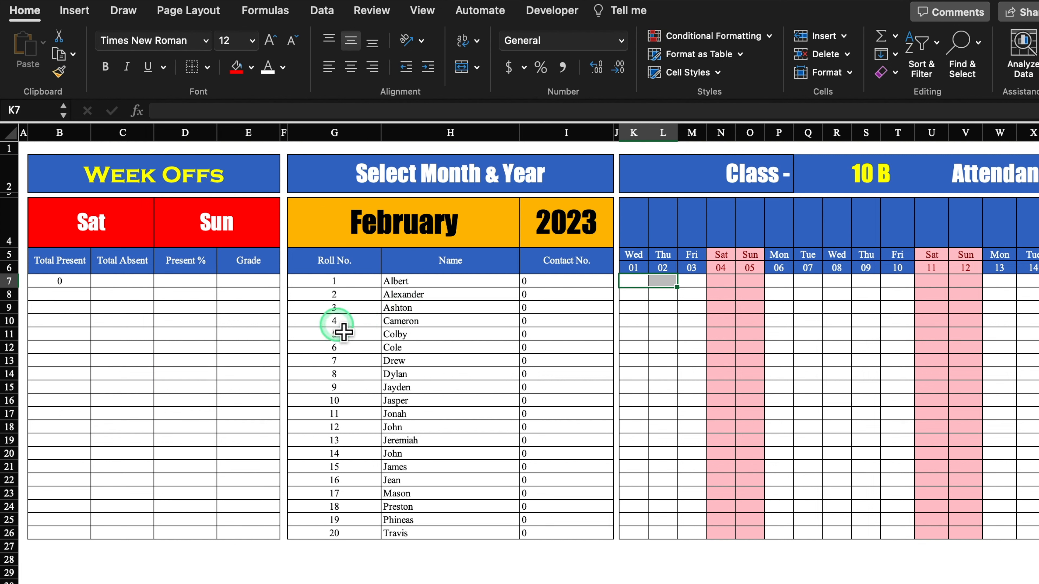
Enter =COUNTIF(K7:AO7,"A") in C7 for Total Absent
click(142, 288)
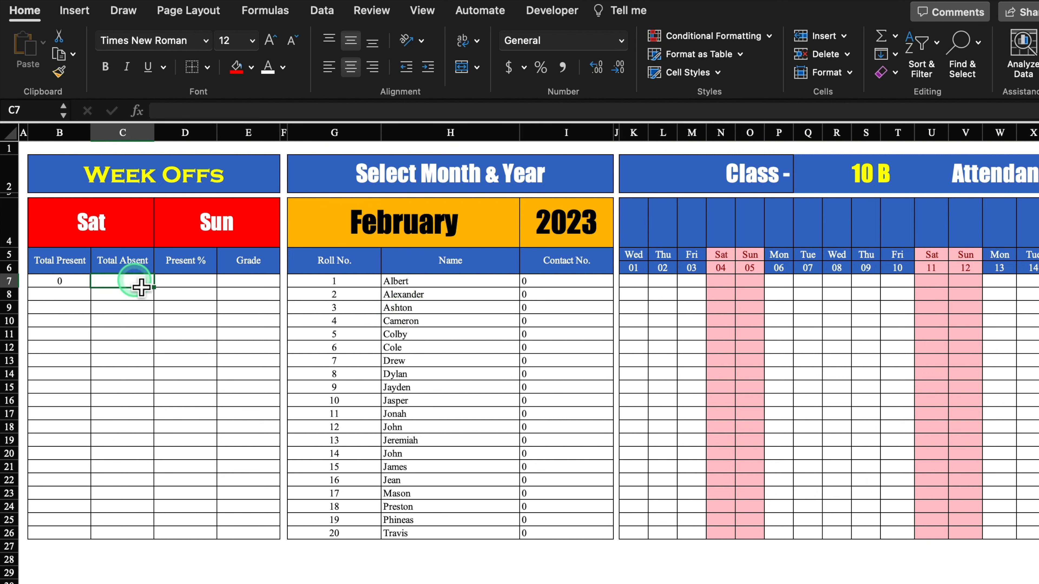
text(=)
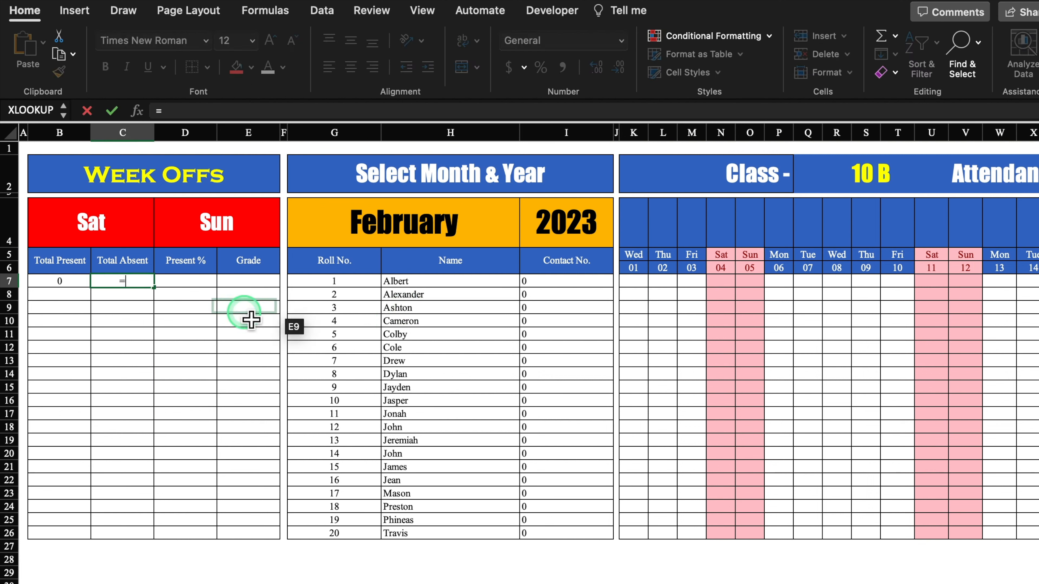
text(coun)
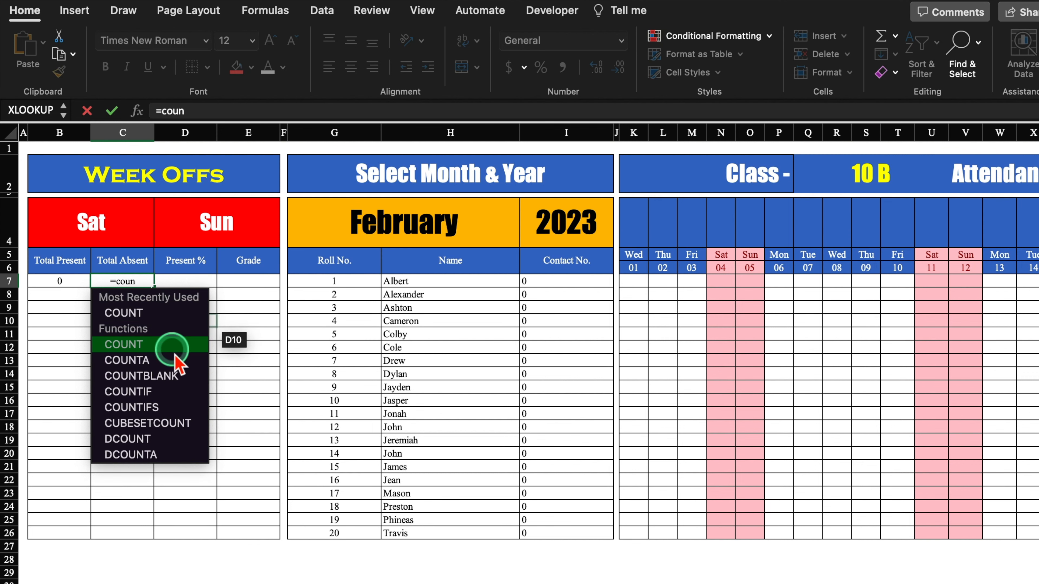
double_click(179, 393)
drag(633, 281, 937, 283)
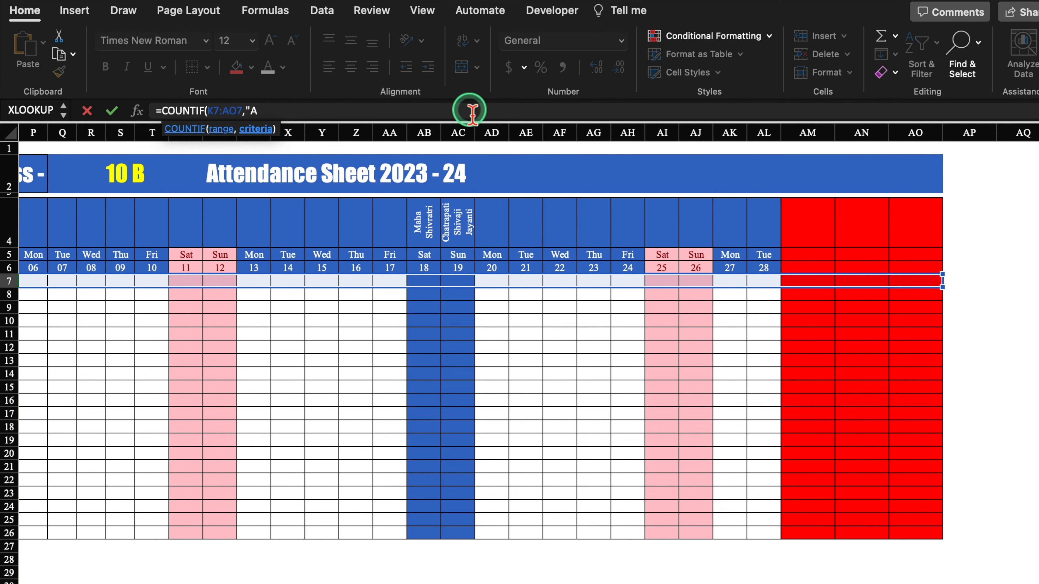
text(,"A"))
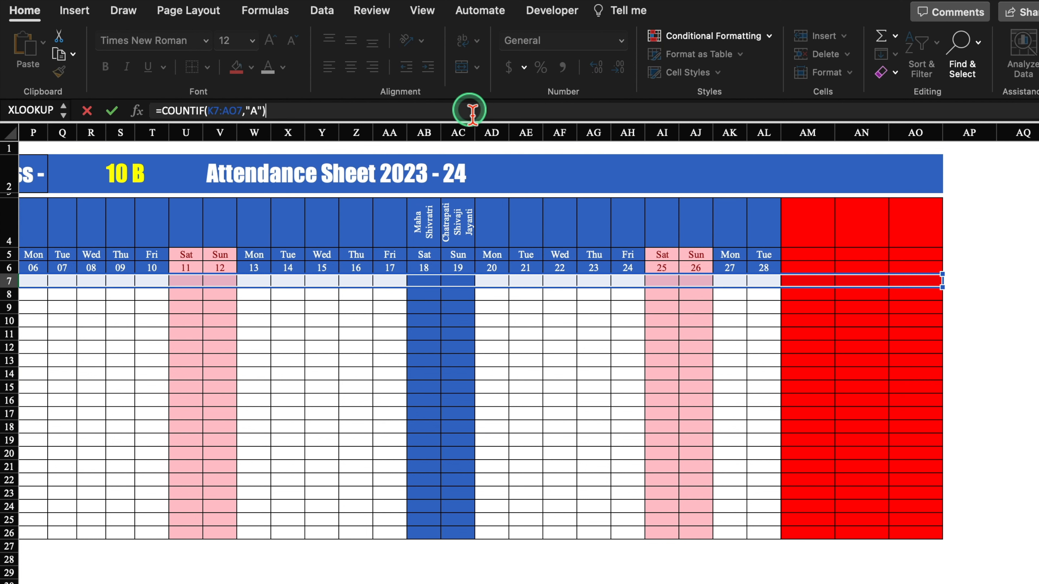
key(Return)
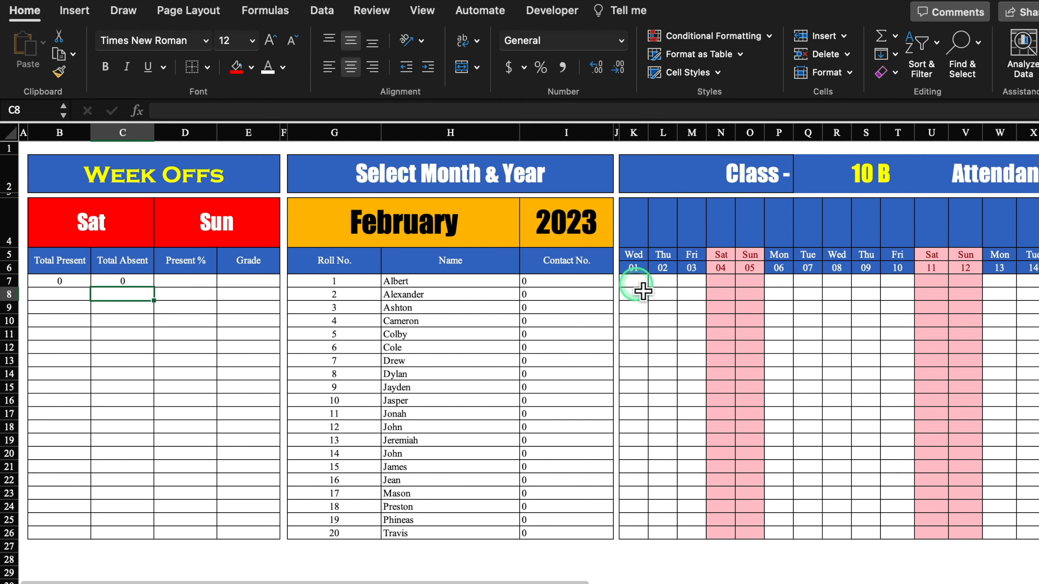
Test the attendance counts with a in K7, and fill K7:M7 with P, P and A
click(639, 282)
click(676, 387)
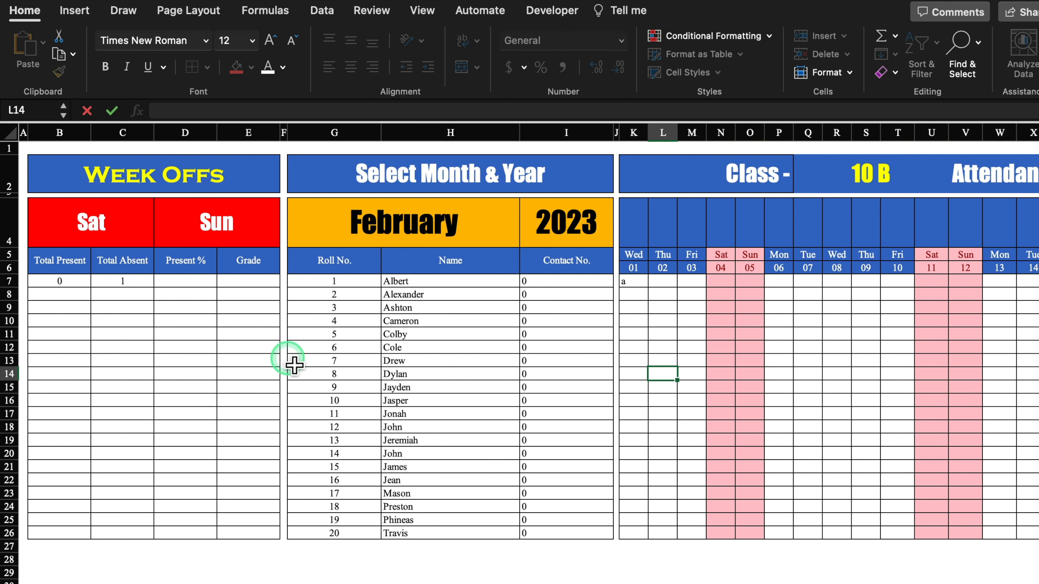
click(639, 285)
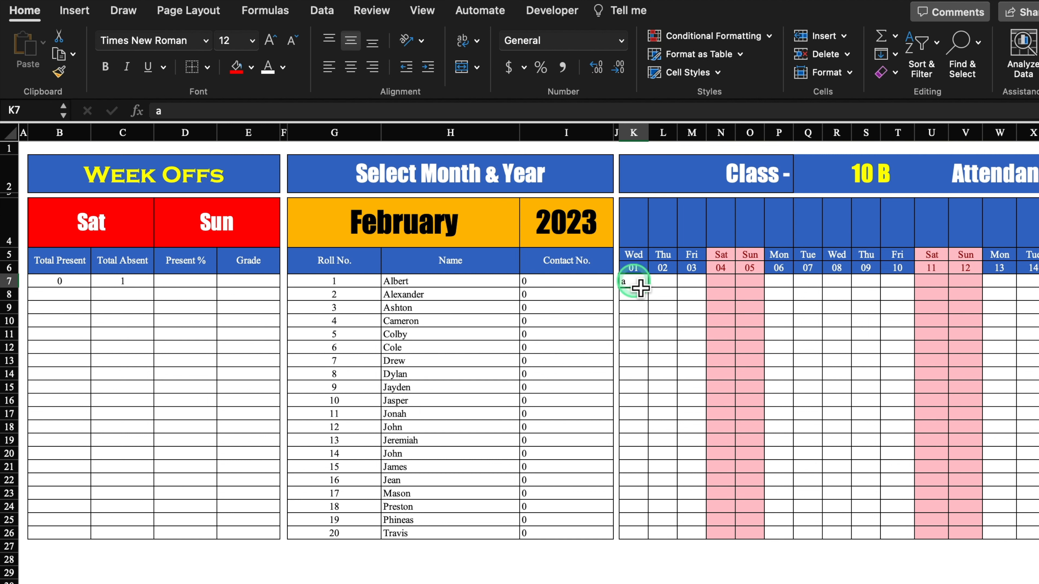
text(P)
key(Tab)
text(P)
key(Tab)
text(A)
key(Tab)
click(147, 358)
click(98, 285)
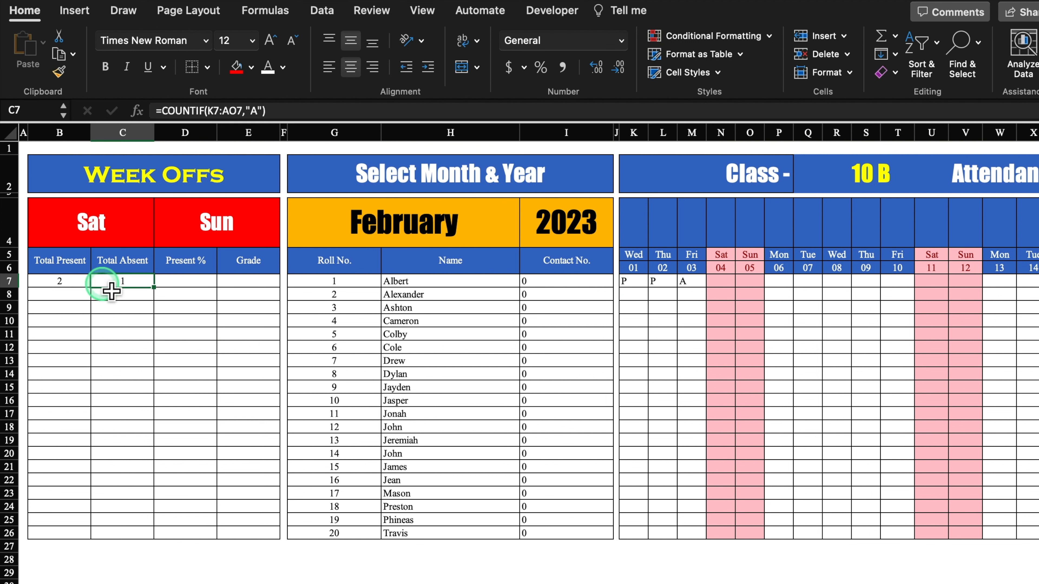
Enter =(B7+C7) in the Present % cell D7, adding the present and absent totals inside parentheses
click(188, 278)
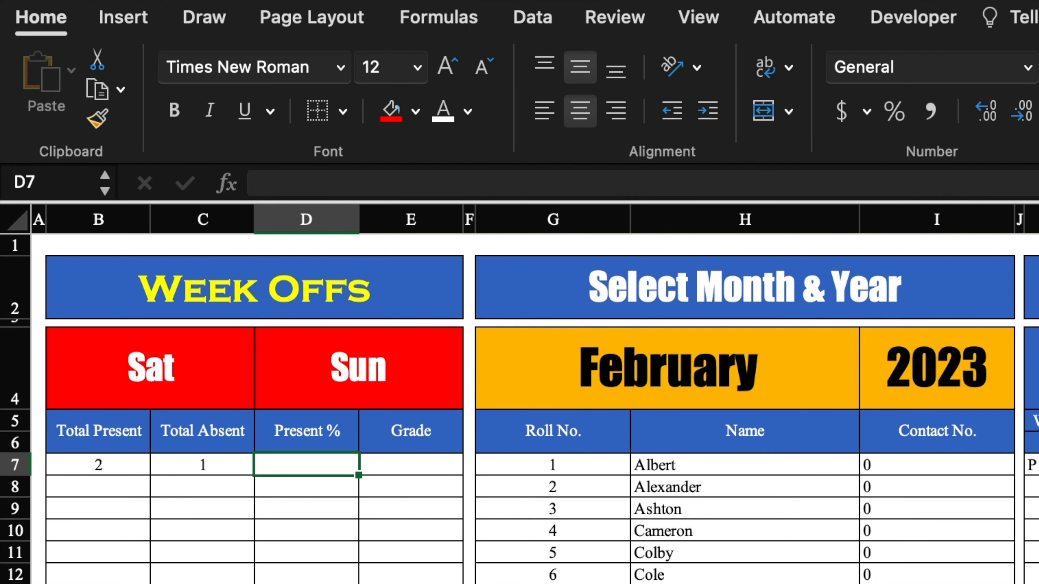
text(=)
click(98, 464)
text(+)
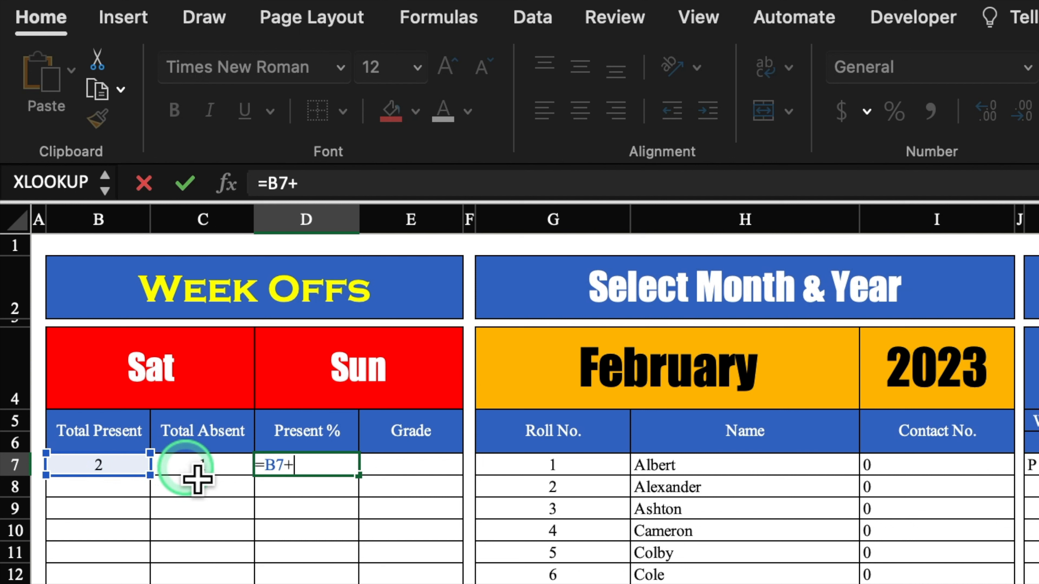
click(200, 466)
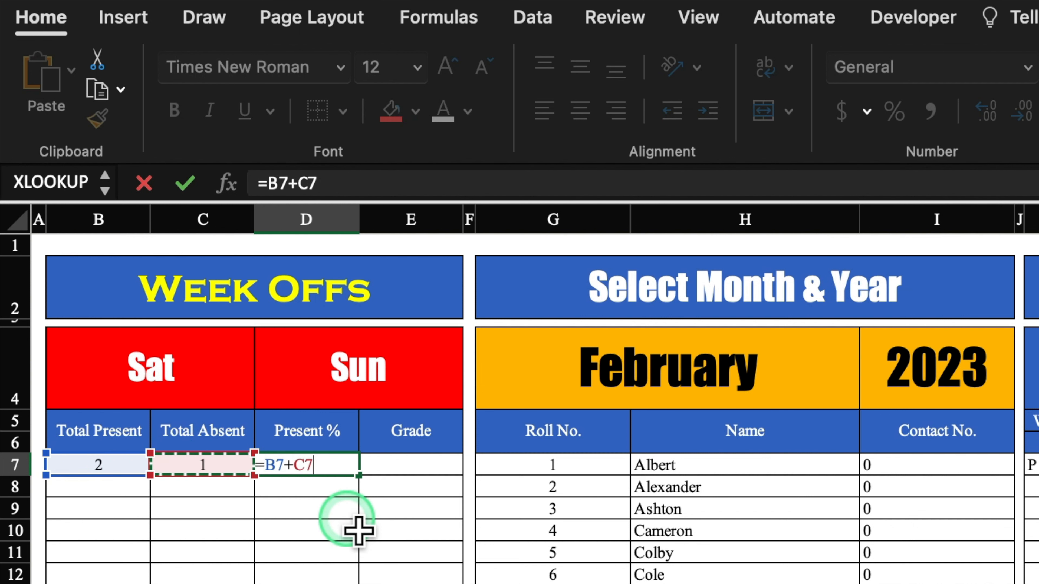
text())
key(Left)
key(Left)
key(Left)
key(Left)
key(Left)
key(Left)
text(()
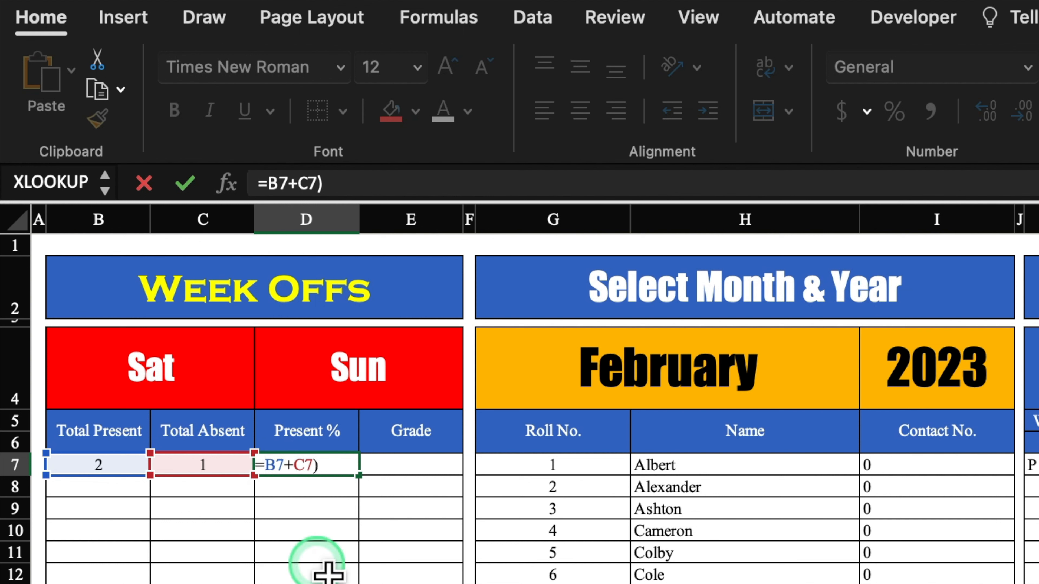
key(Return)
Change the D7 formula to =B7/(B7+C7), dividing total present by the sum of both totals
click(324, 467)
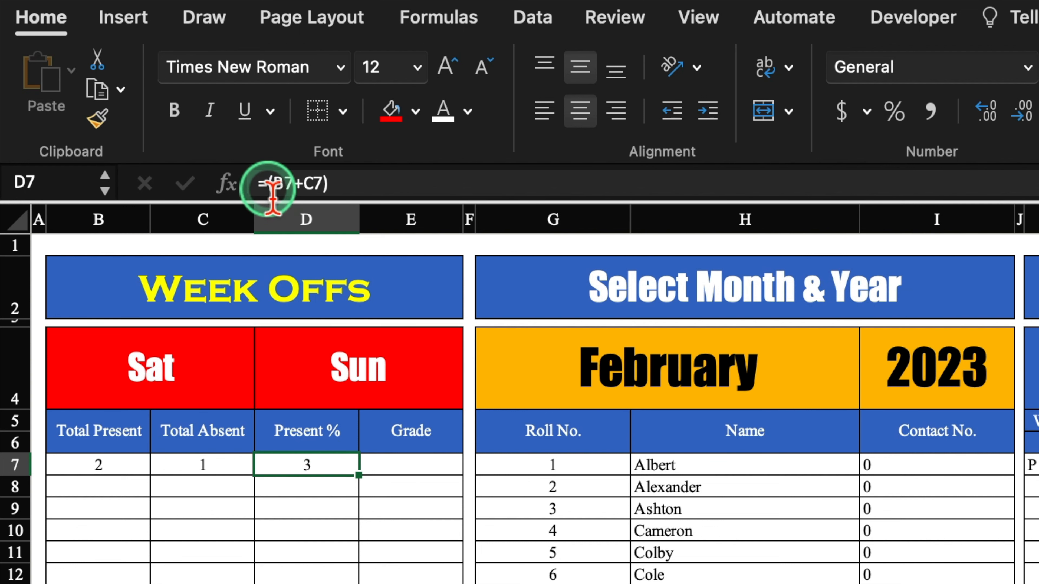
click(269, 185)
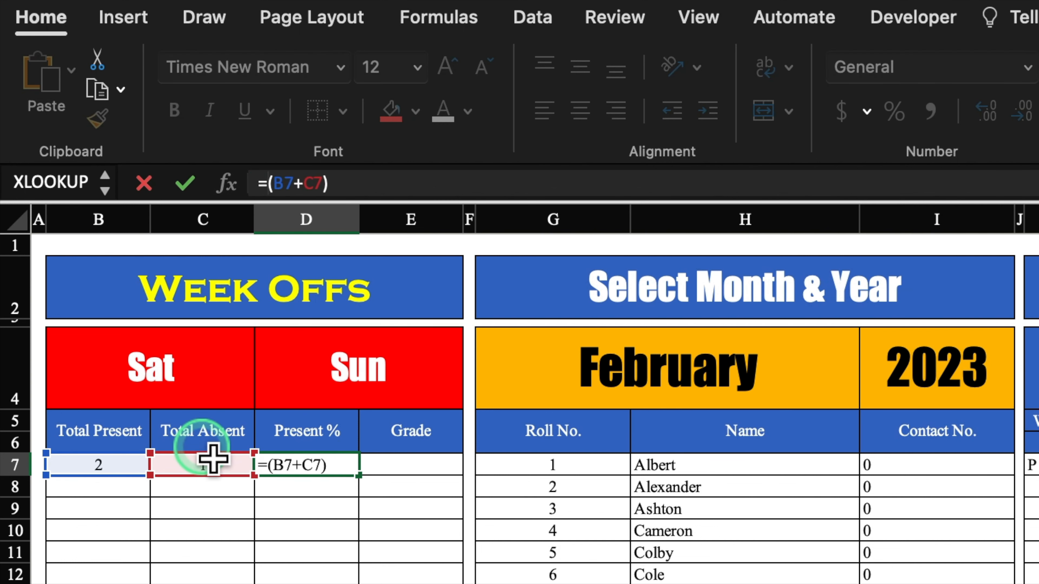
click(106, 476)
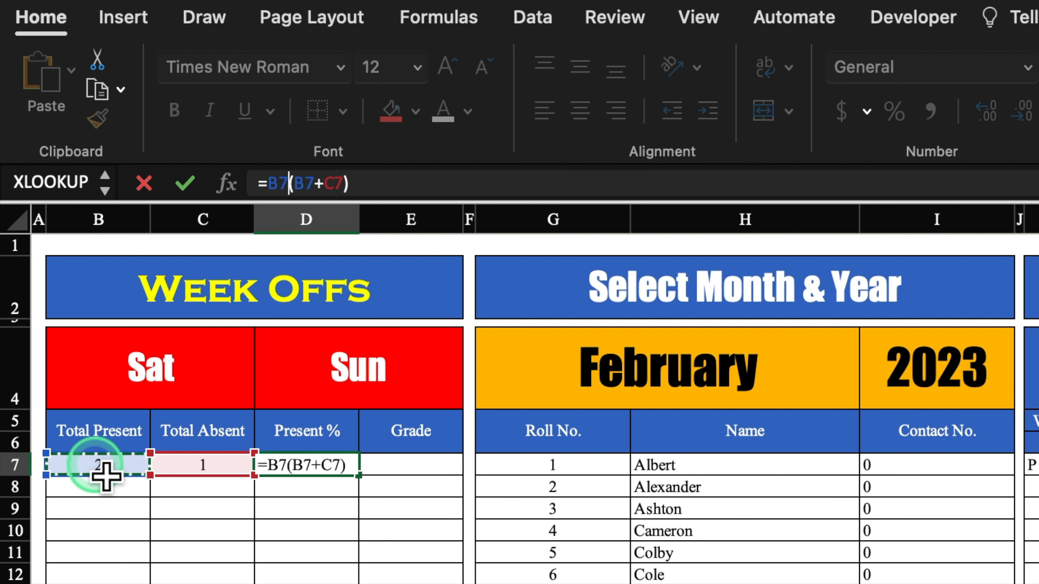
text(/)
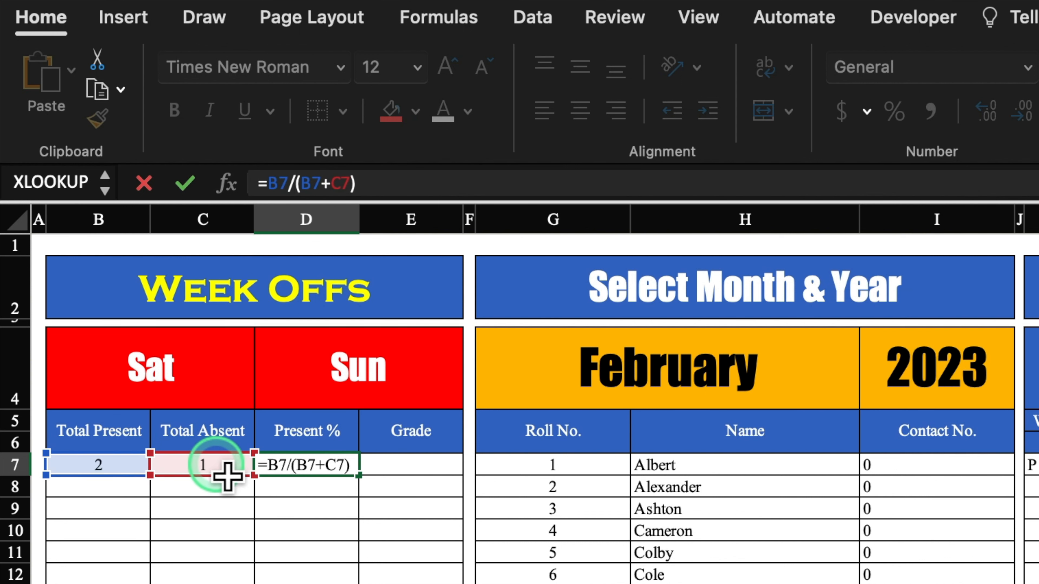
key(Return)
Format the Present % cells from D7 down as percentages and fill D7's formula down the student rows
drag(327, 474, 311, 583)
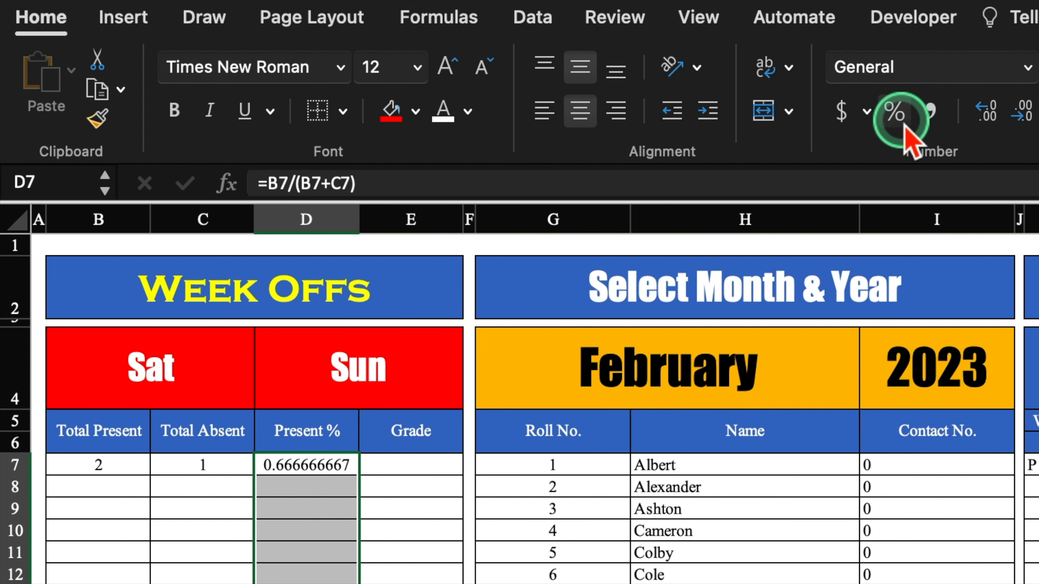
click(895, 113)
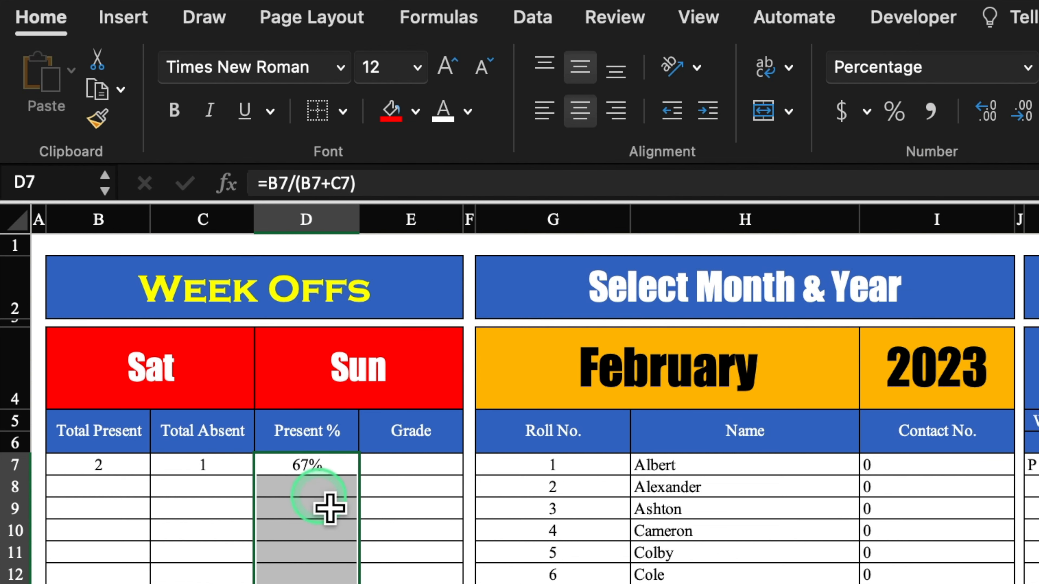
click(318, 470)
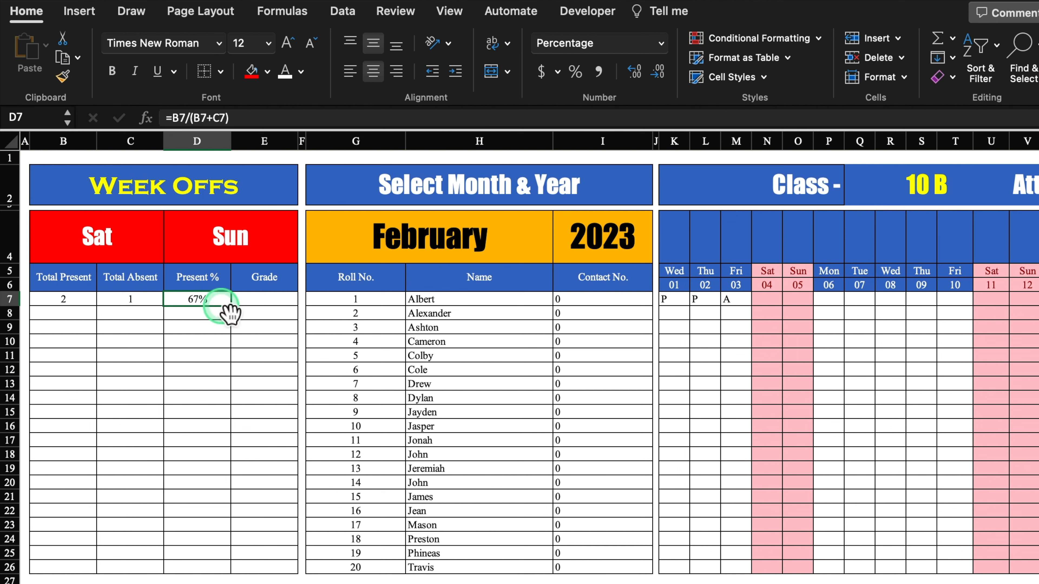
drag(359, 475, 374, 583)
drag(240, 392, 242, 423)
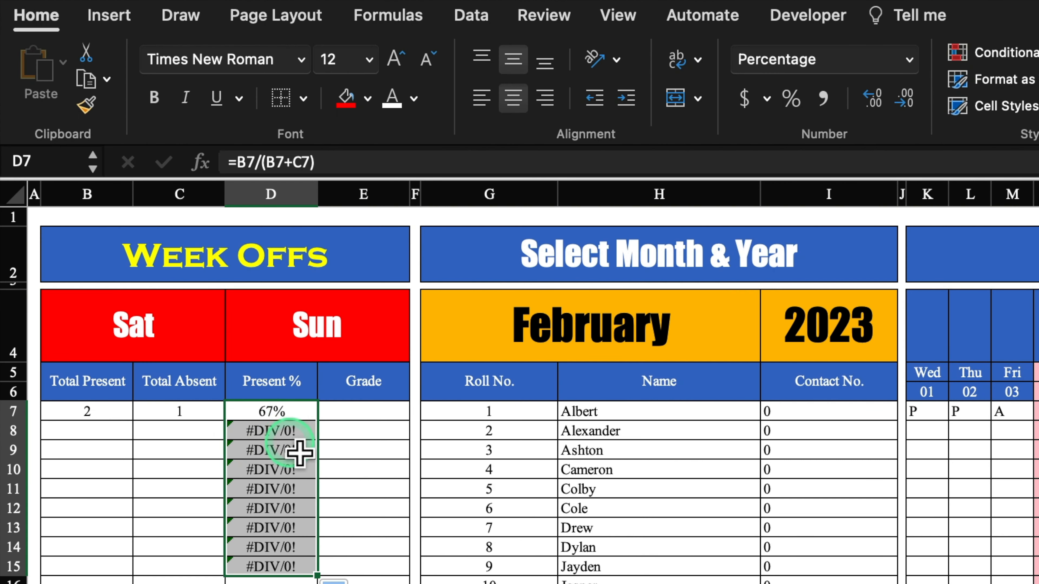
Wrap the D7 formula in IFERROR with an empty-text fallback: =IFERROR(B7/(B7+C7),"")
click(295, 410)
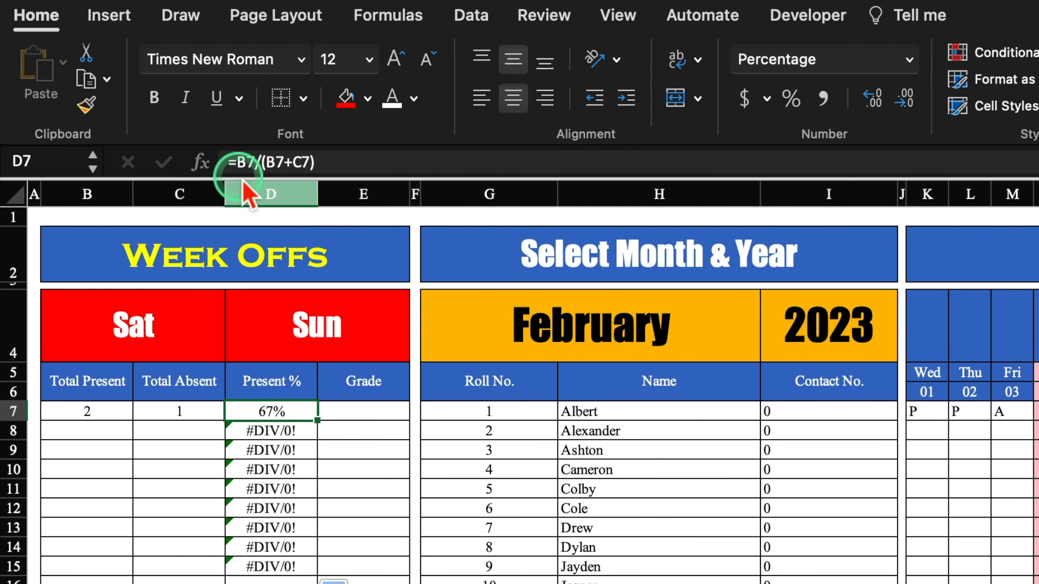
click(243, 164)
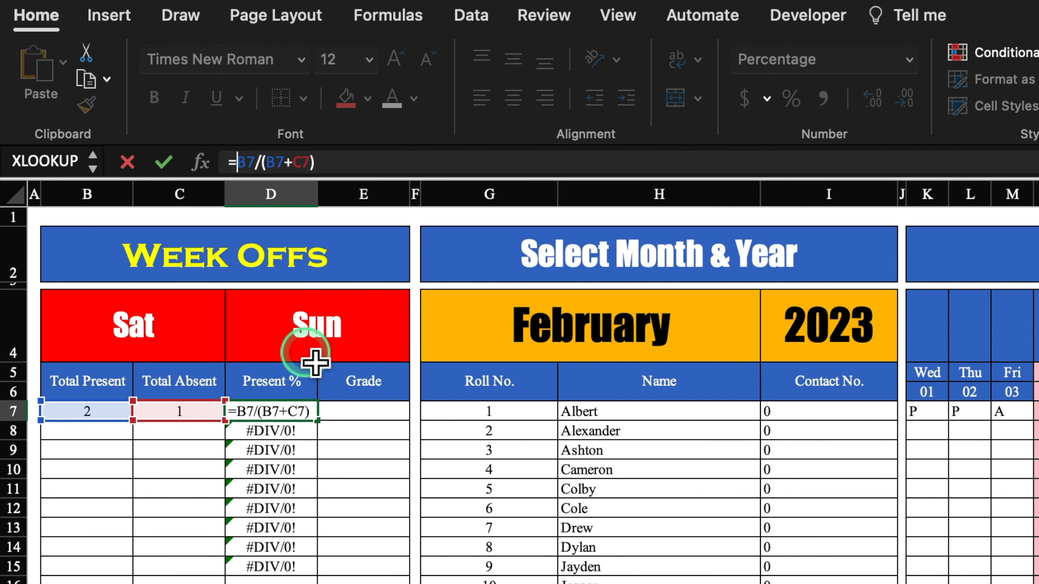
text(IFERROR)
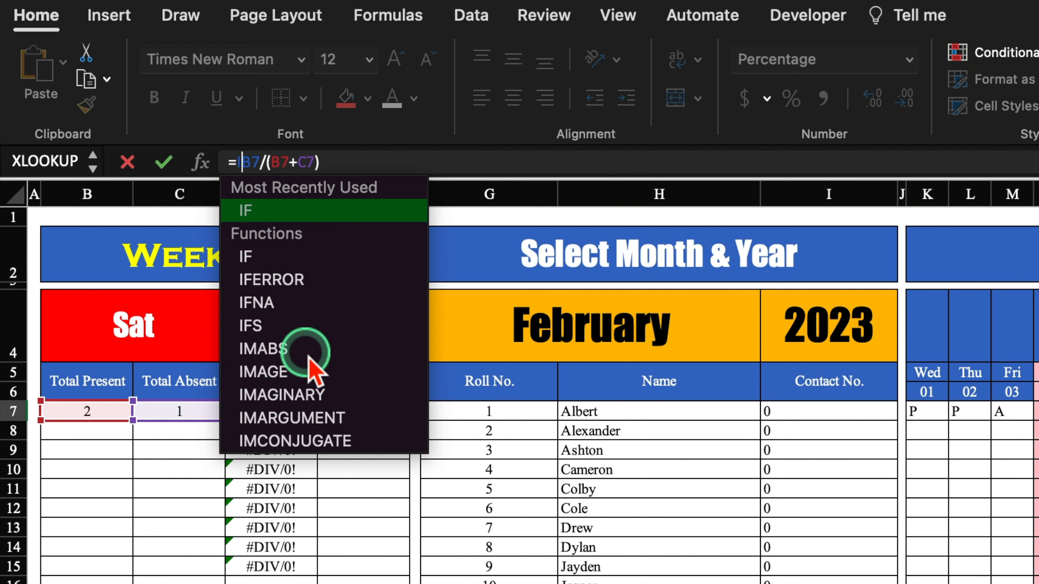
double_click(271, 210)
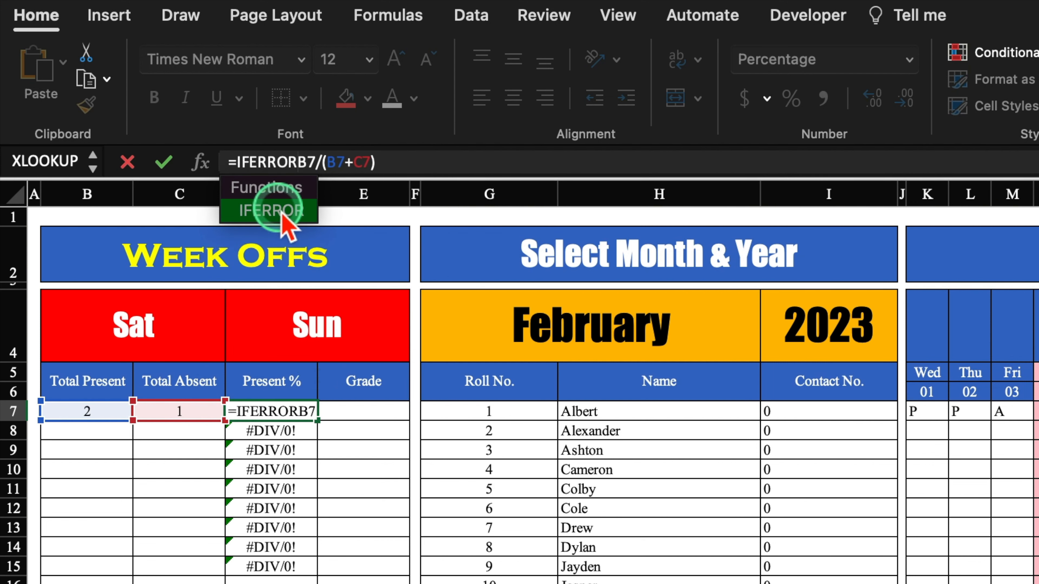
click(450, 166)
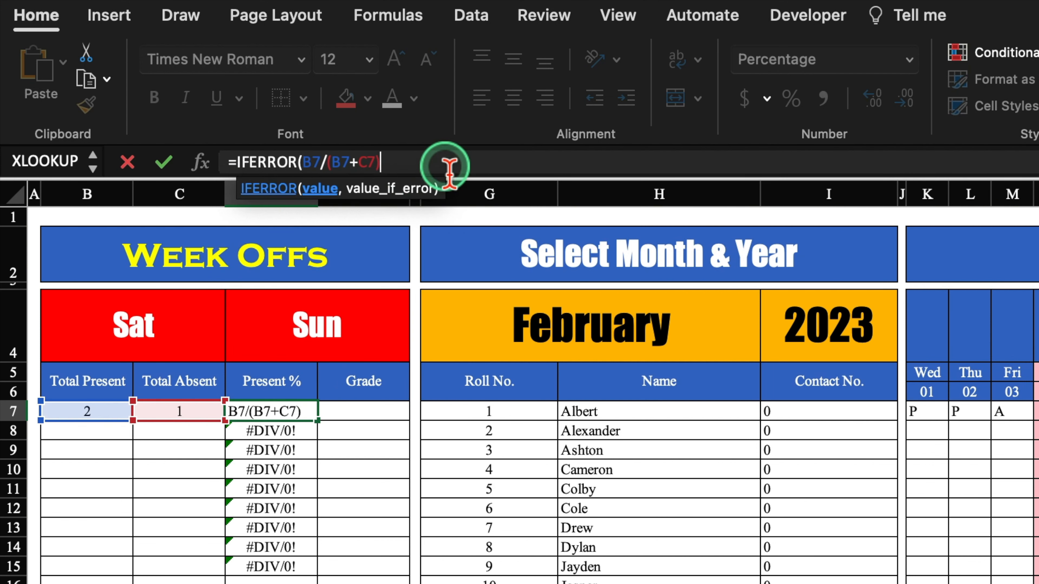
text(,"")
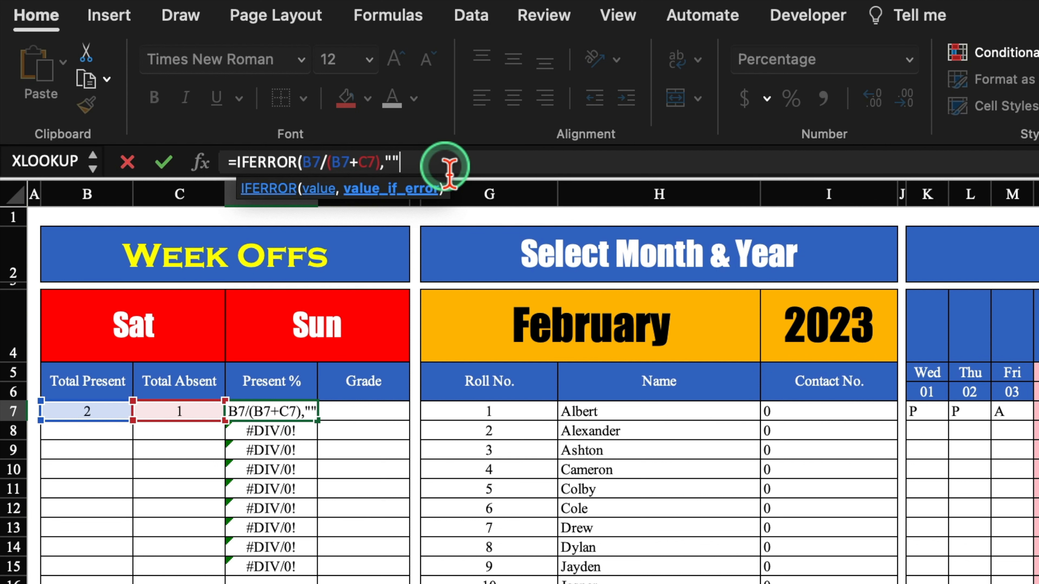
text())
key(Return)
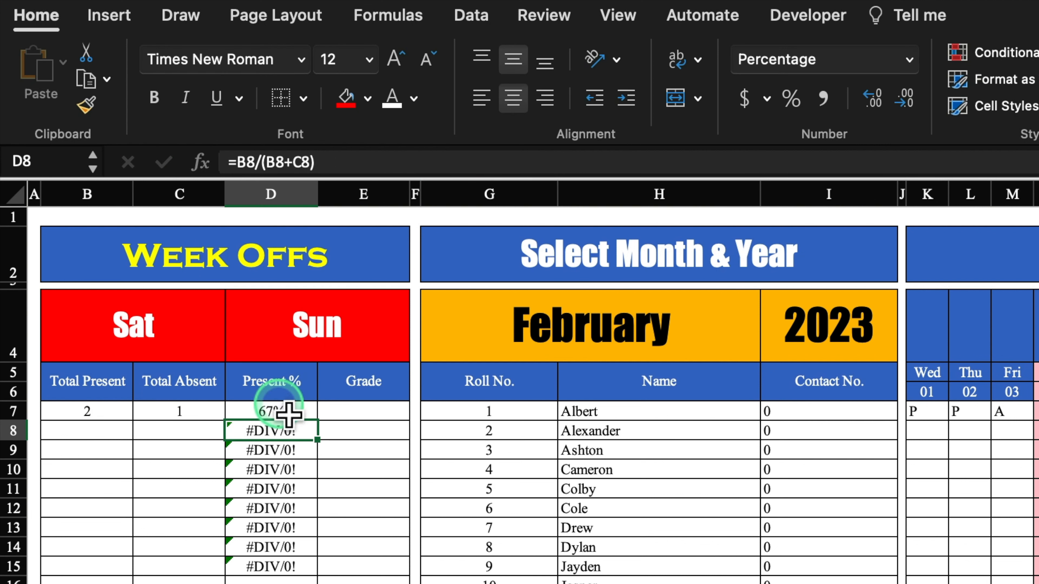
Fill the Present % formula in D7 and the total formulas in B7:C7 down the student rows
click(284, 412)
drag(317, 421, 318, 583)
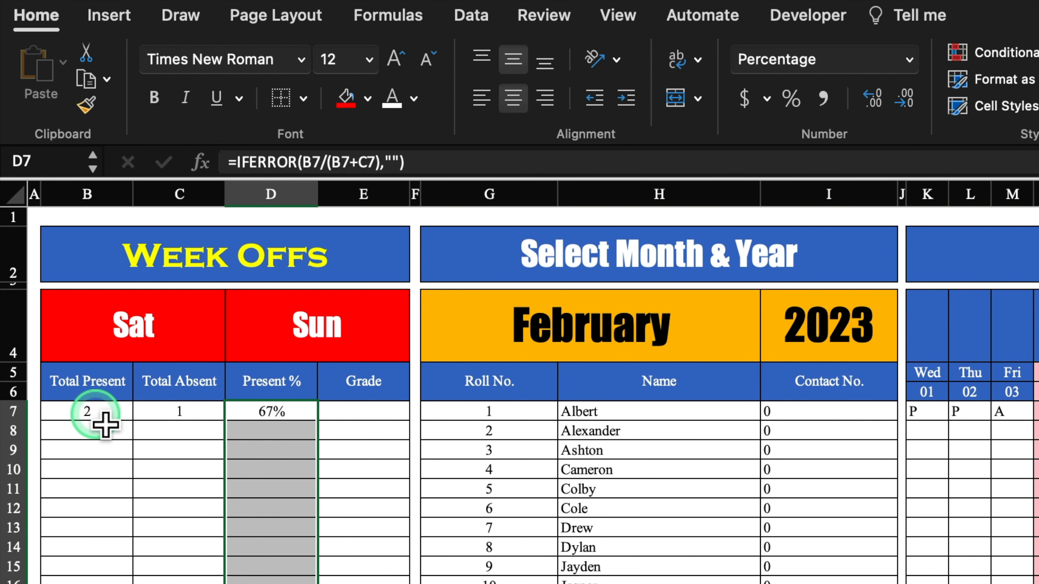
click(96, 415)
click(106, 429)
click(96, 413)
drag(106, 423, 225, 583)
Start an IFS formula in the Grade cell E7 with the condition D7>=90% returning "A"
click(378, 413)
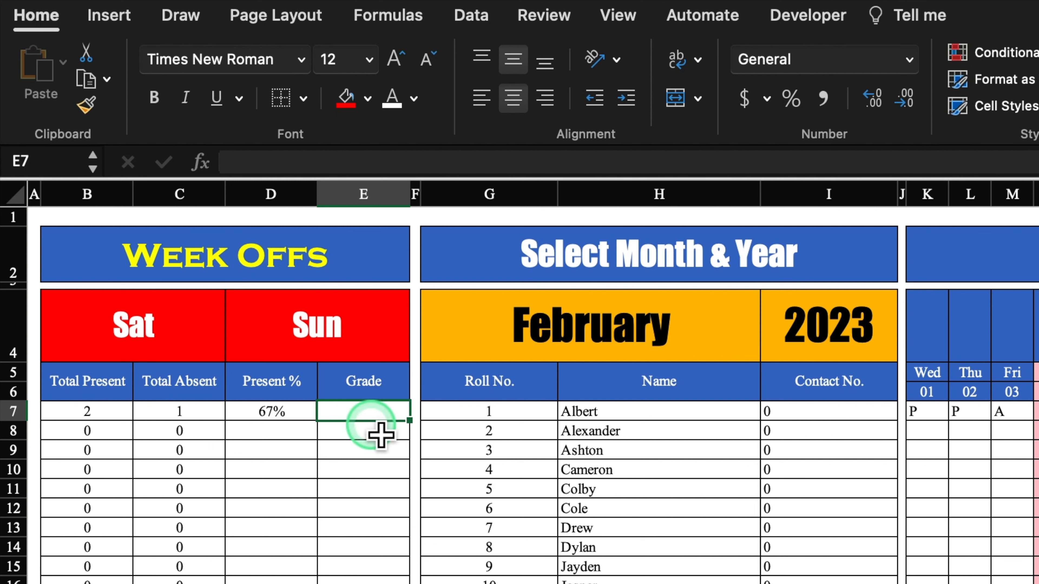
text(=)
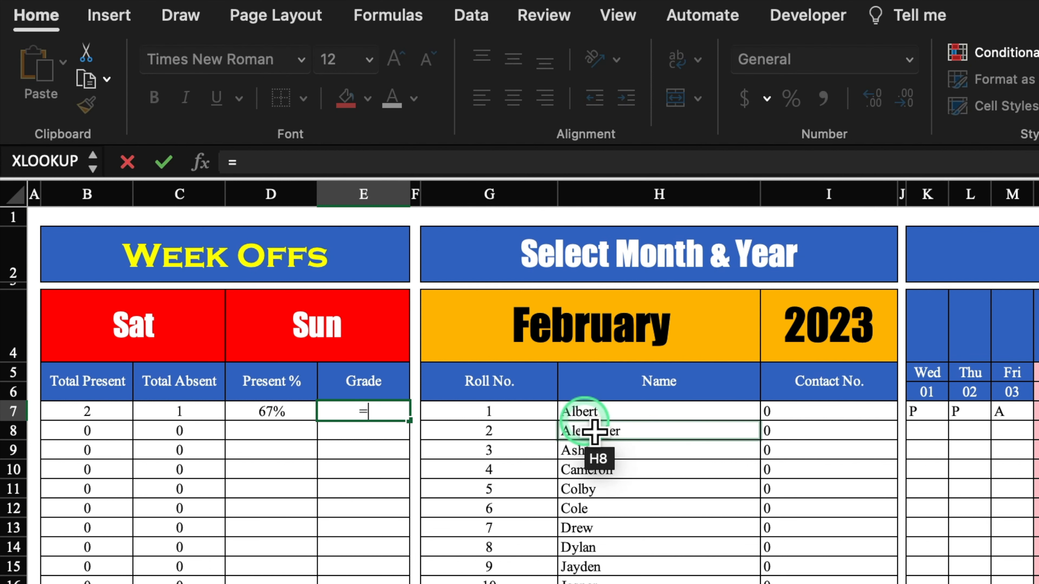
text(IF)
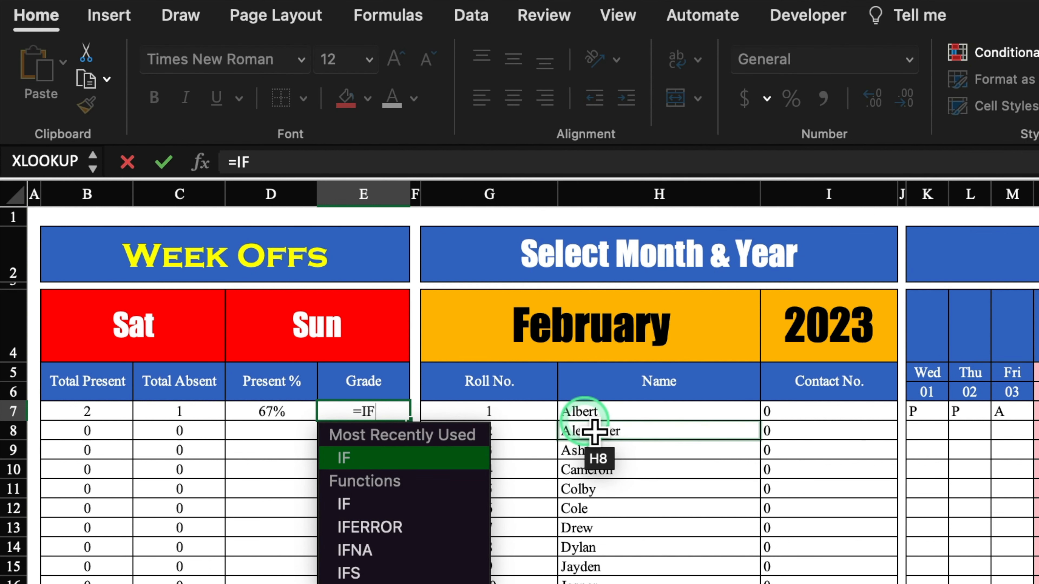
double_click(370, 573)
click(294, 418)
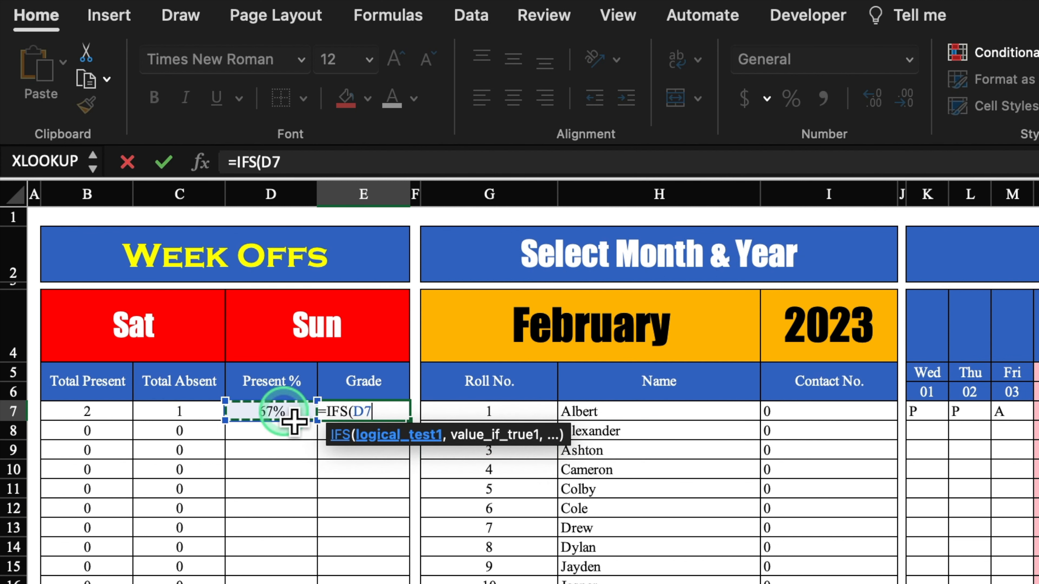
text(>=90)
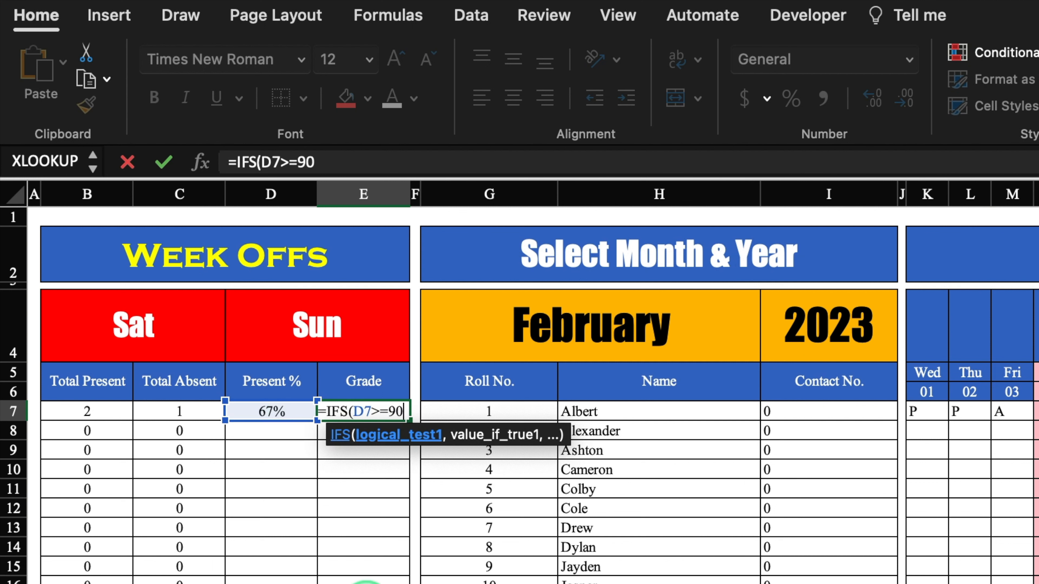
text(%)
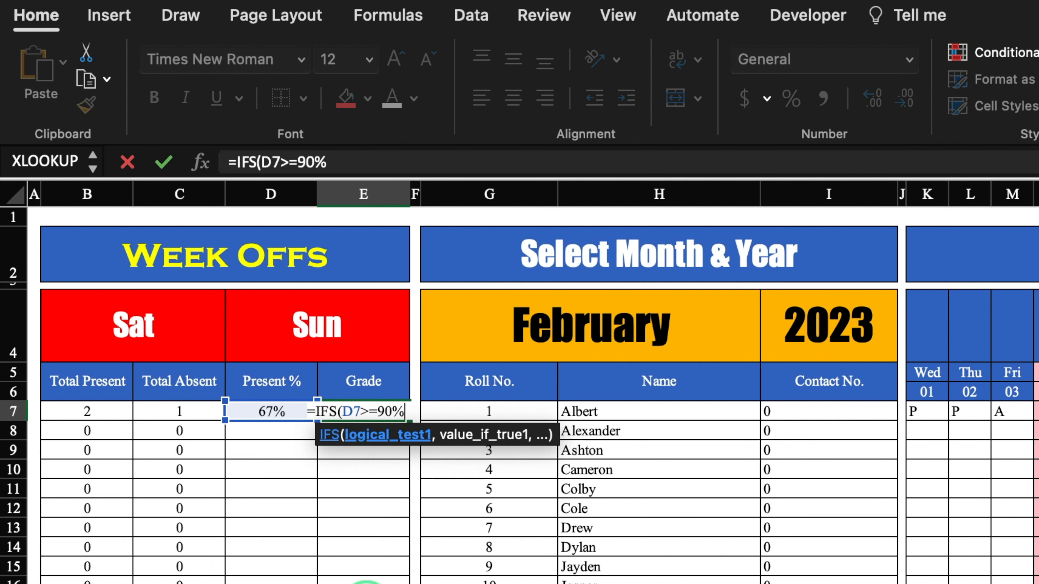
text(,")
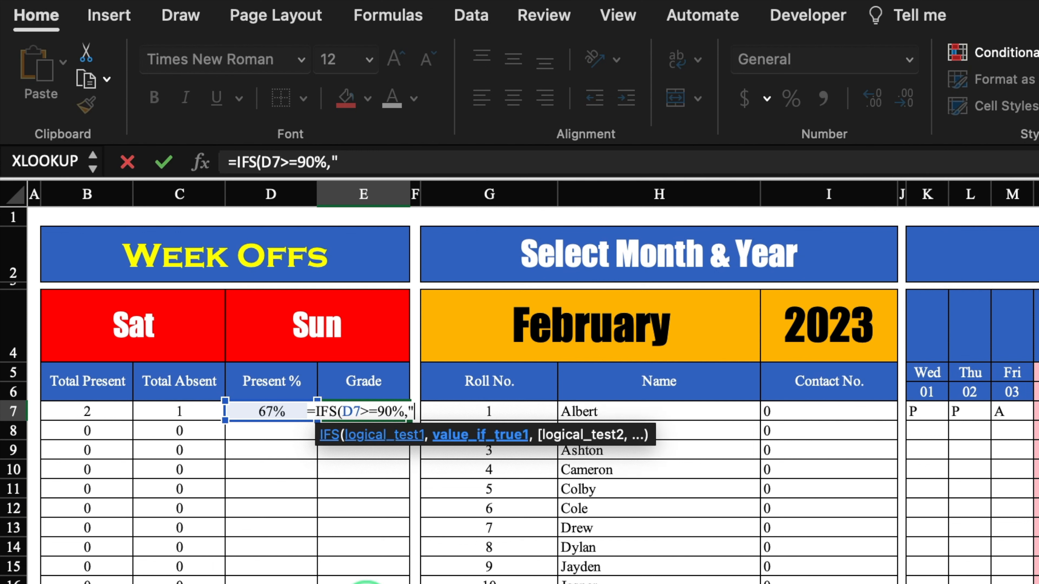
text(A)
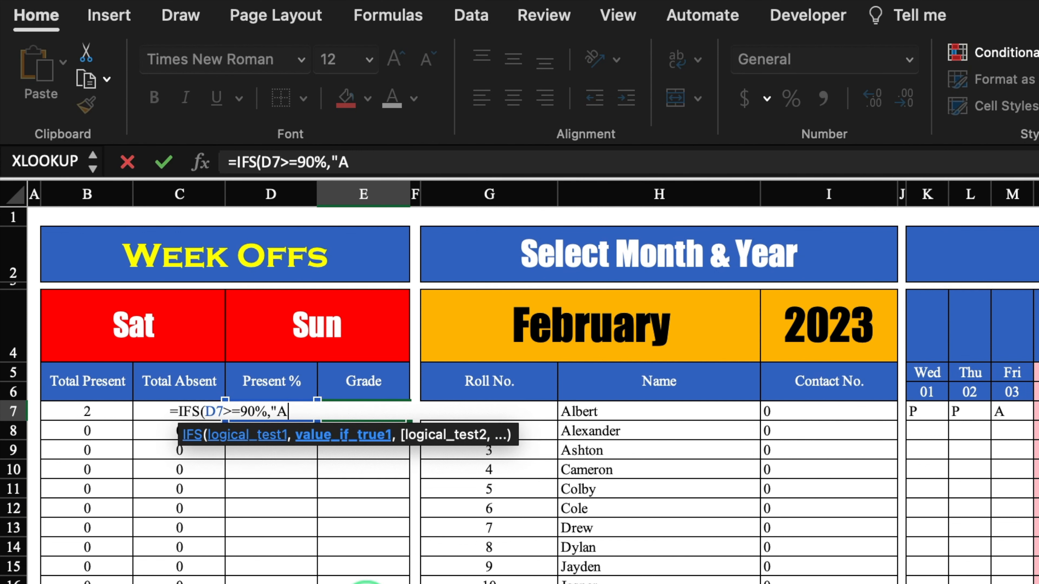
text(")
Add a second condition to the E7 IFS formula, D7>=80% returning "B"
text(,D8)
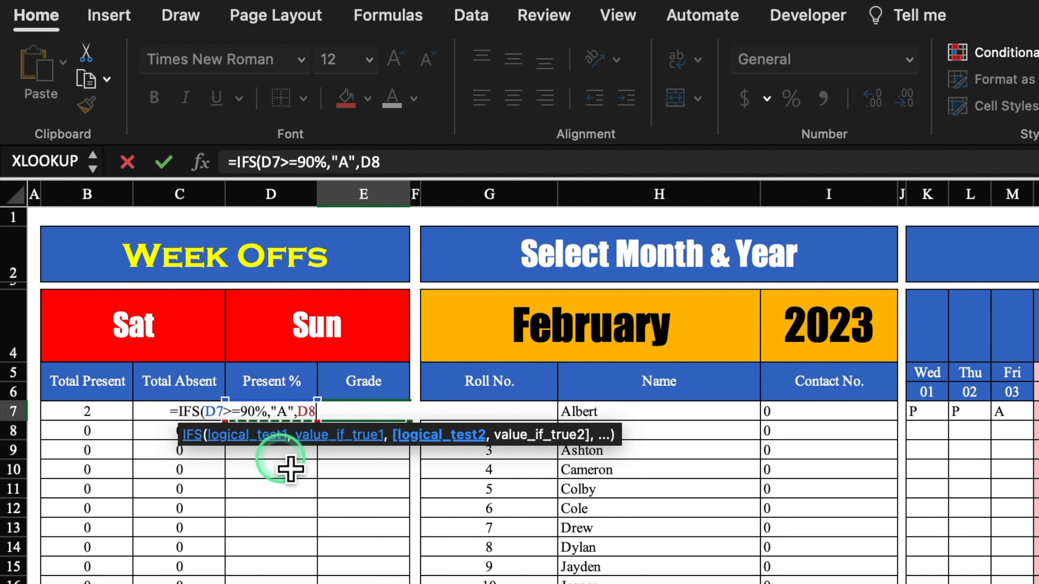
key(Up)
text(>=80%)
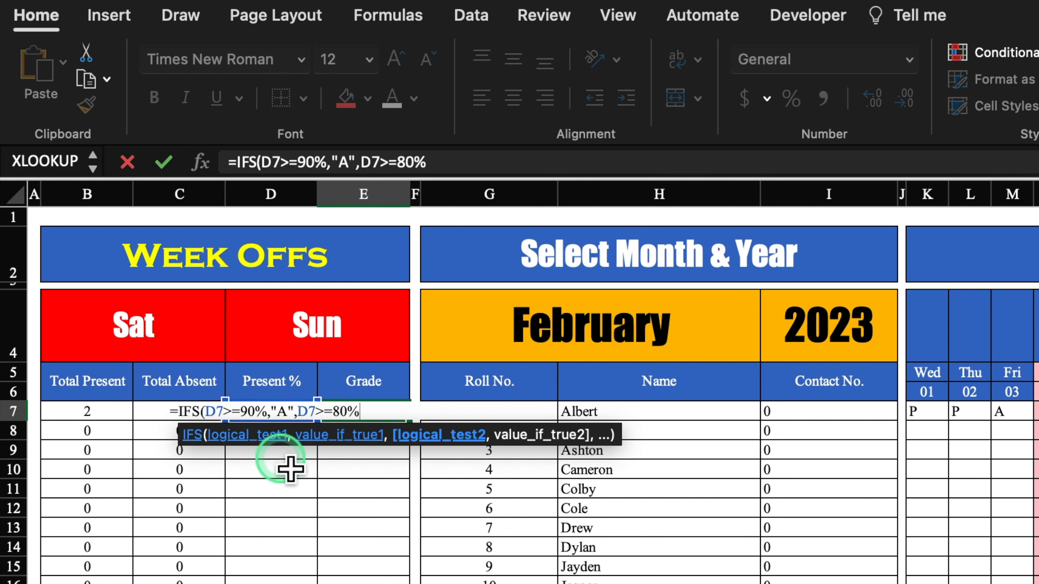
text(,")
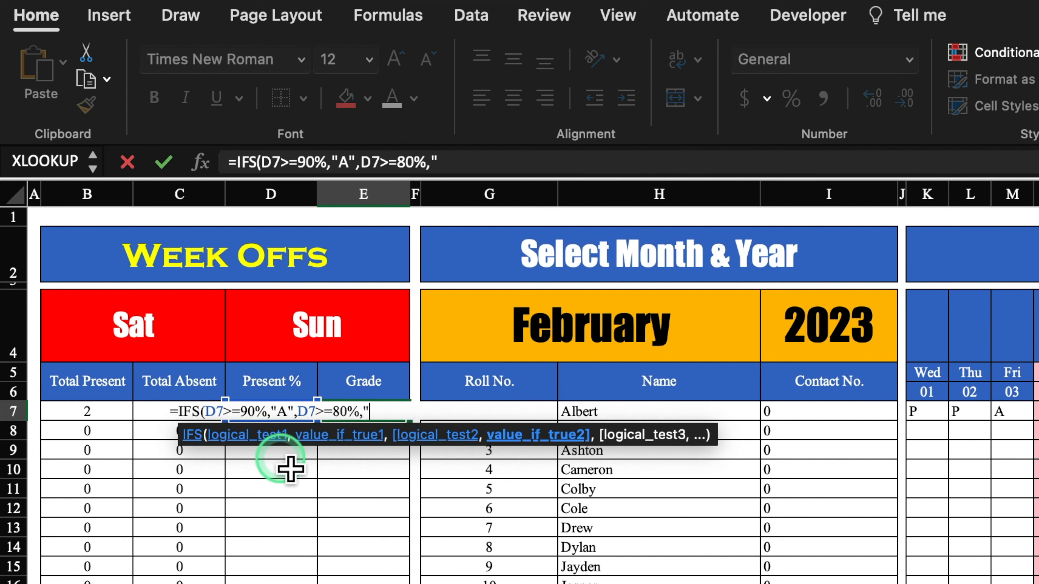
text(B",)
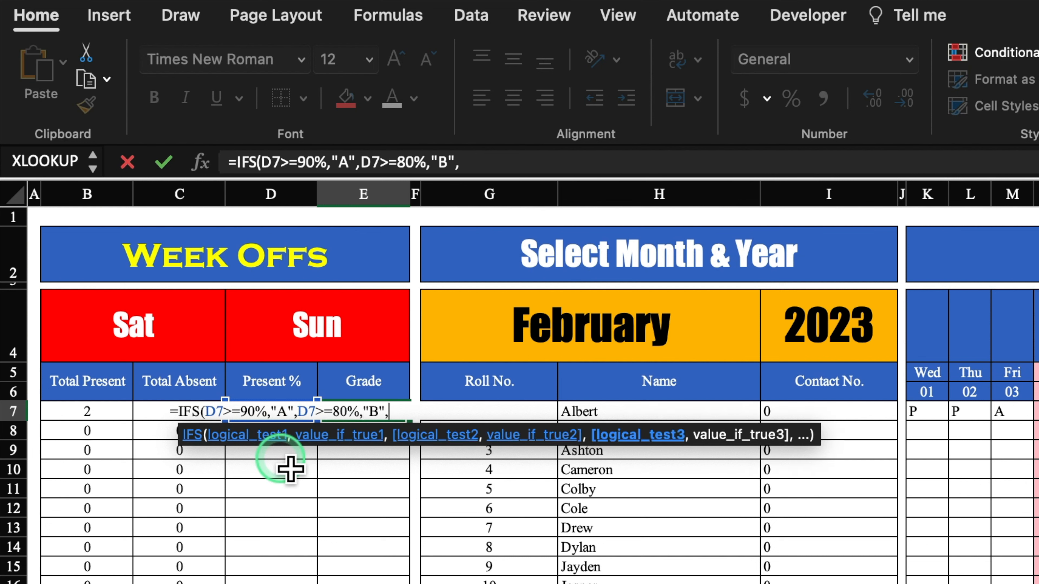
Add a third condition to the E7 IFS formula, D7>=50% returning "C"
click(290, 467)
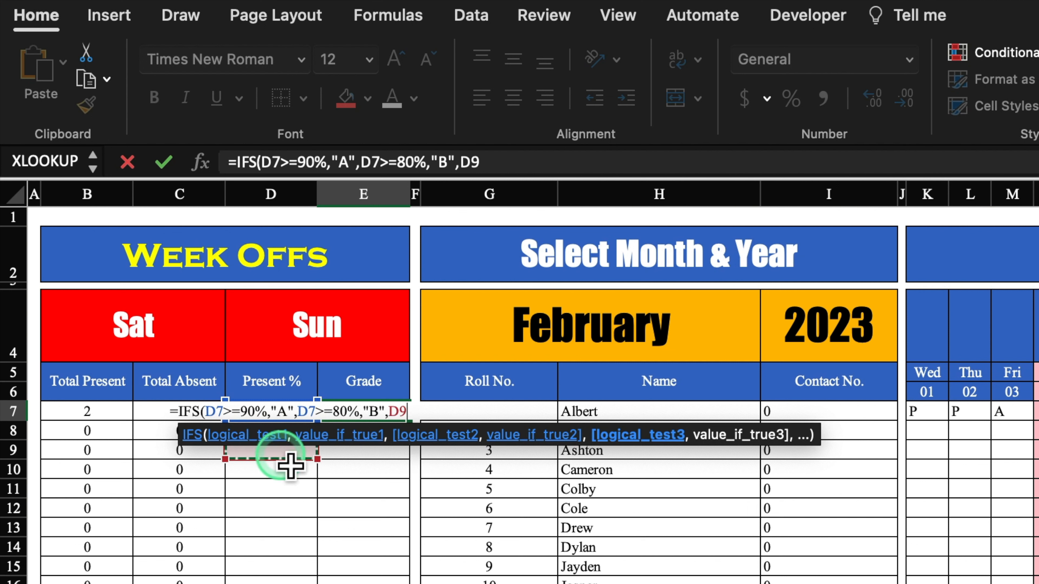
key(Up)
key(Up)
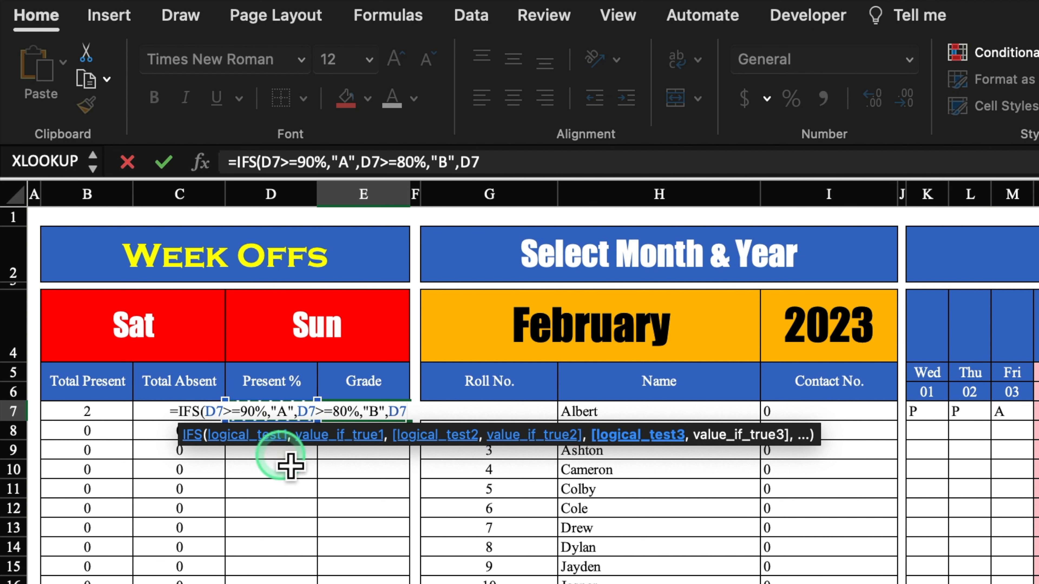
text(>=50%)
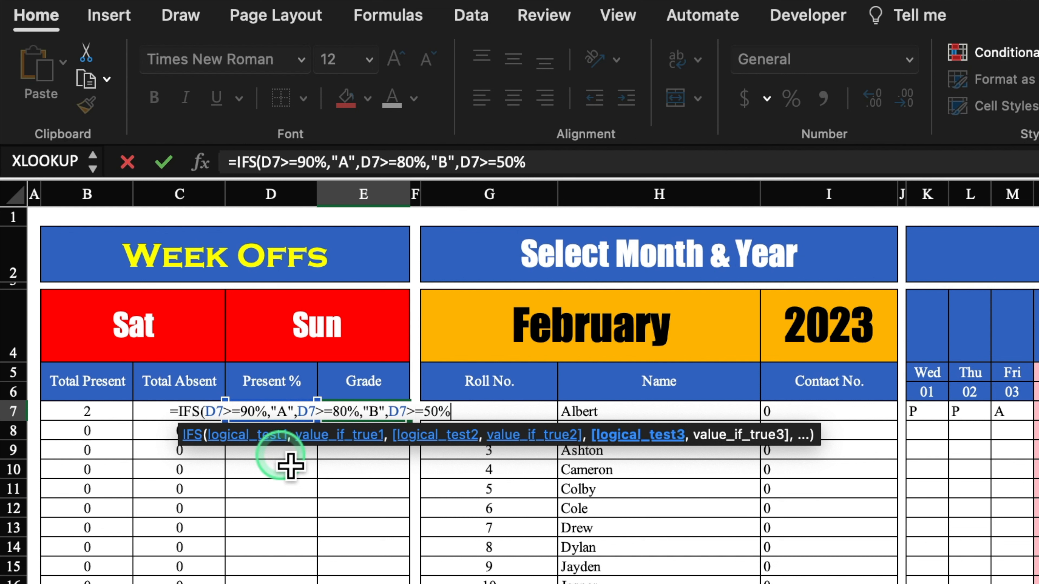
text(,"C")
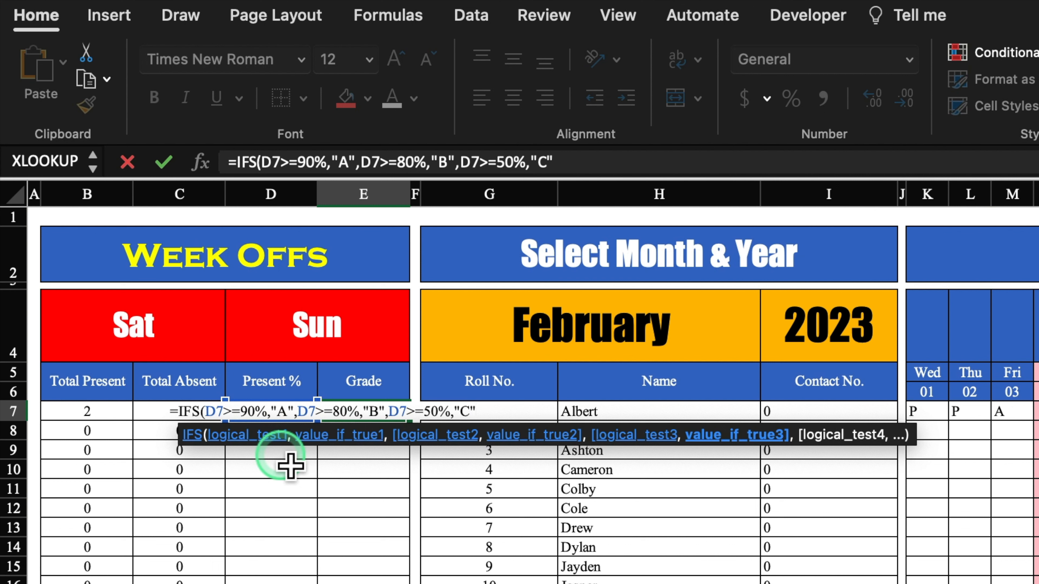
Complete the E7 IFS formula with D7<50% returning "D", and fill it down the Grade column
text(,)
click(282, 455)
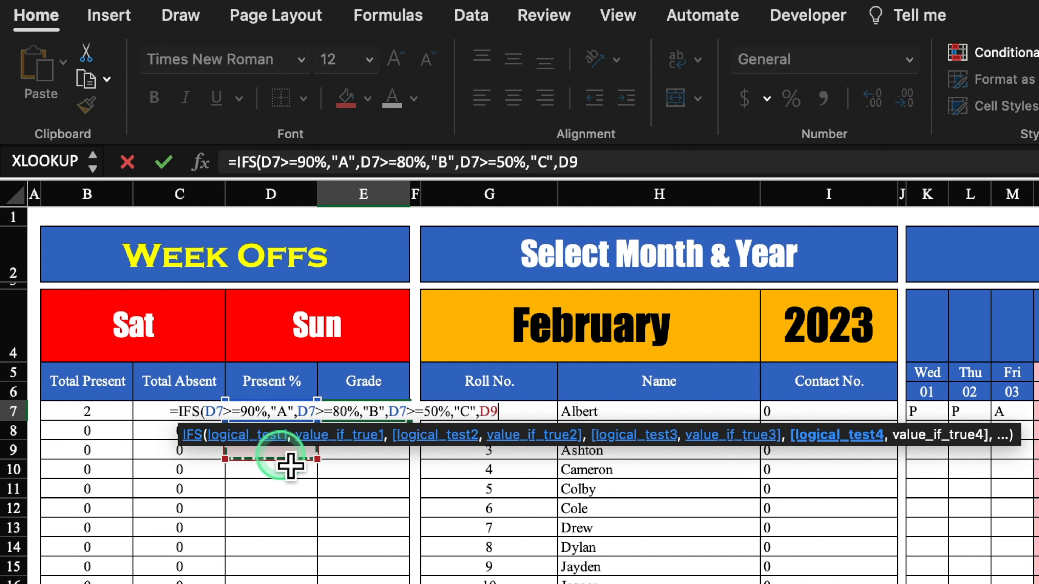
key(Up)
key(Up)
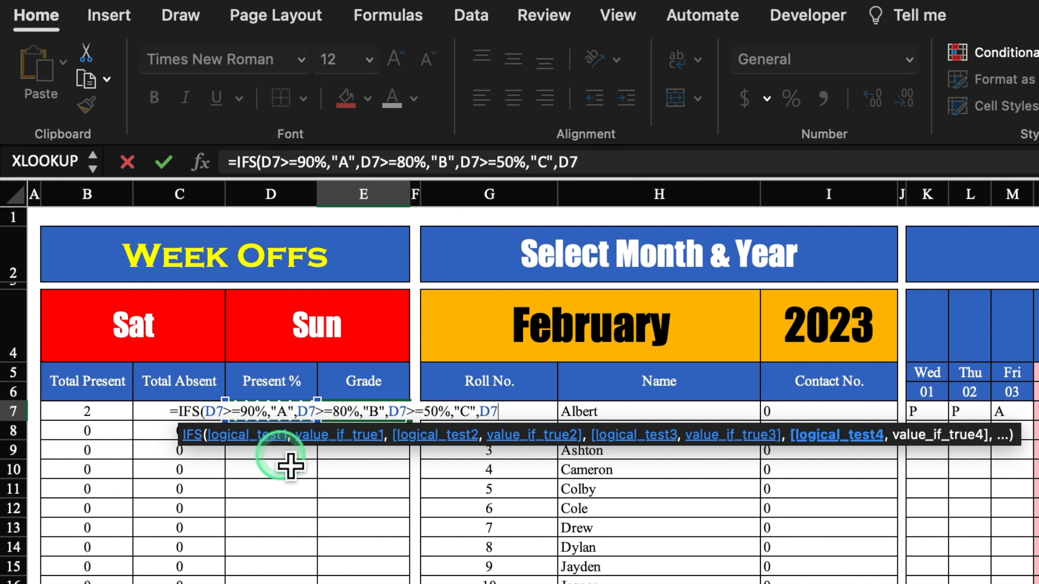
text(<50%,"D)
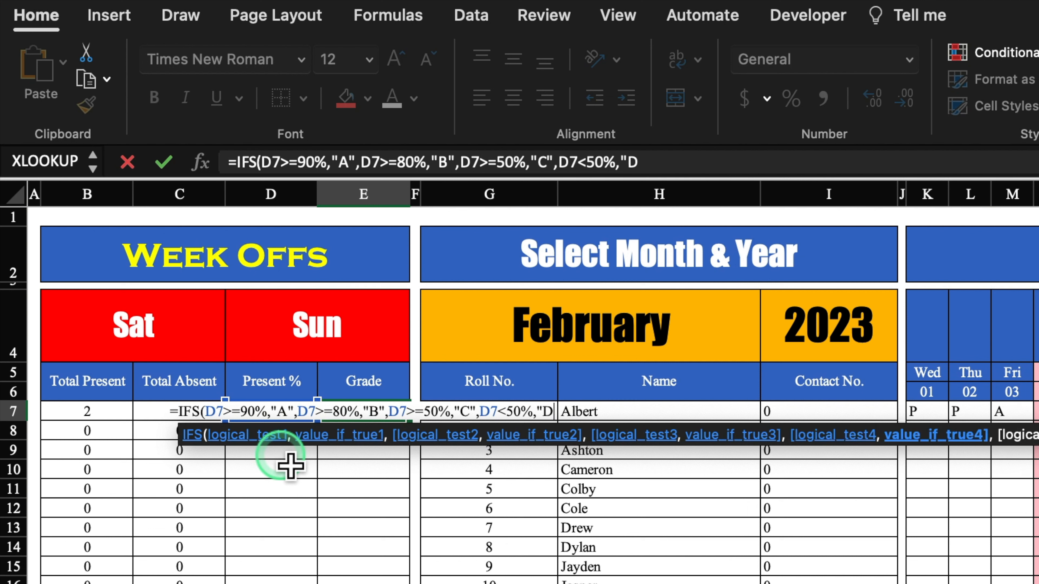
text(")
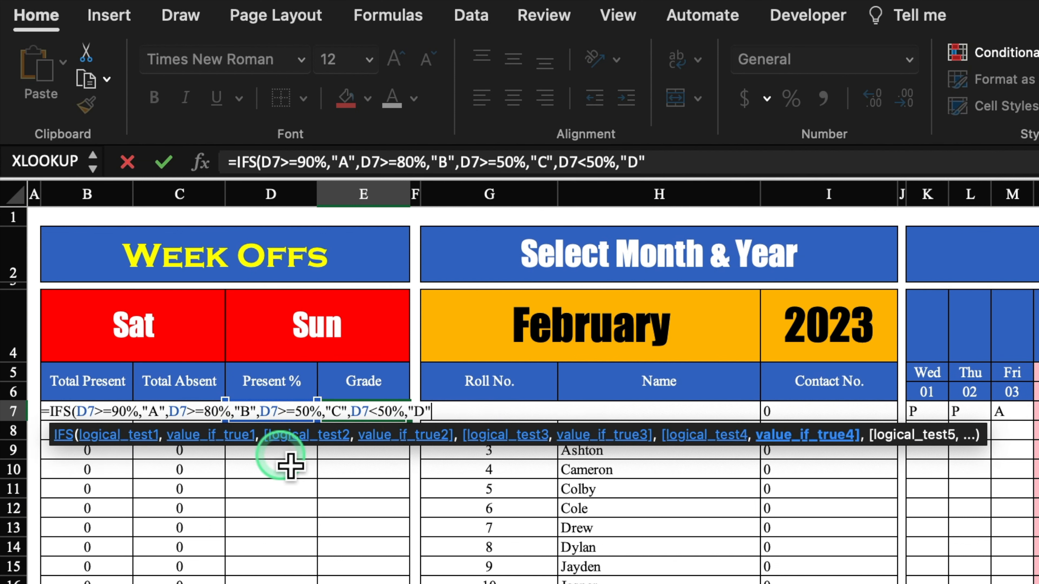
text())
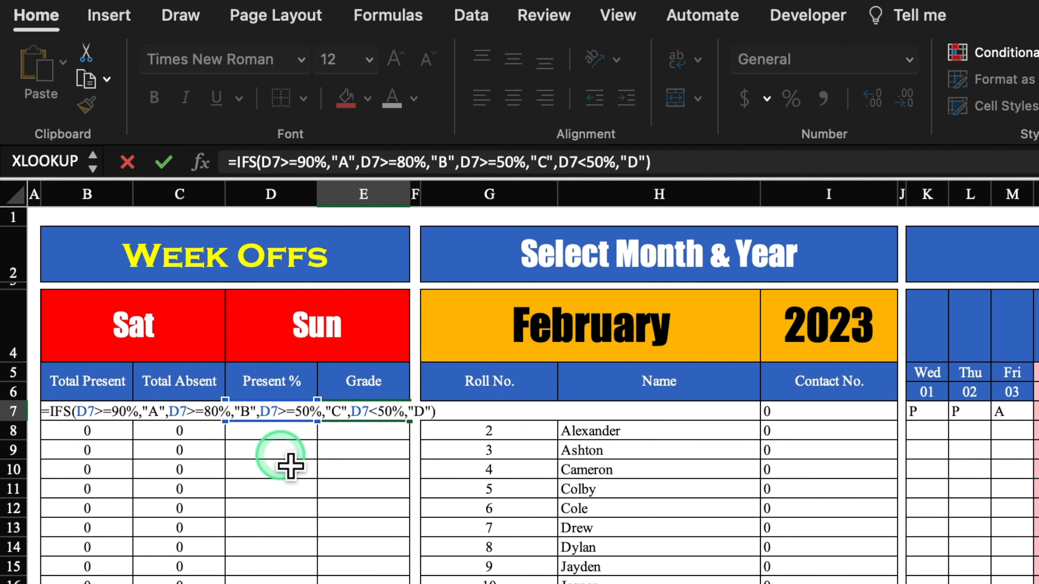
key(Return)
key(Up)
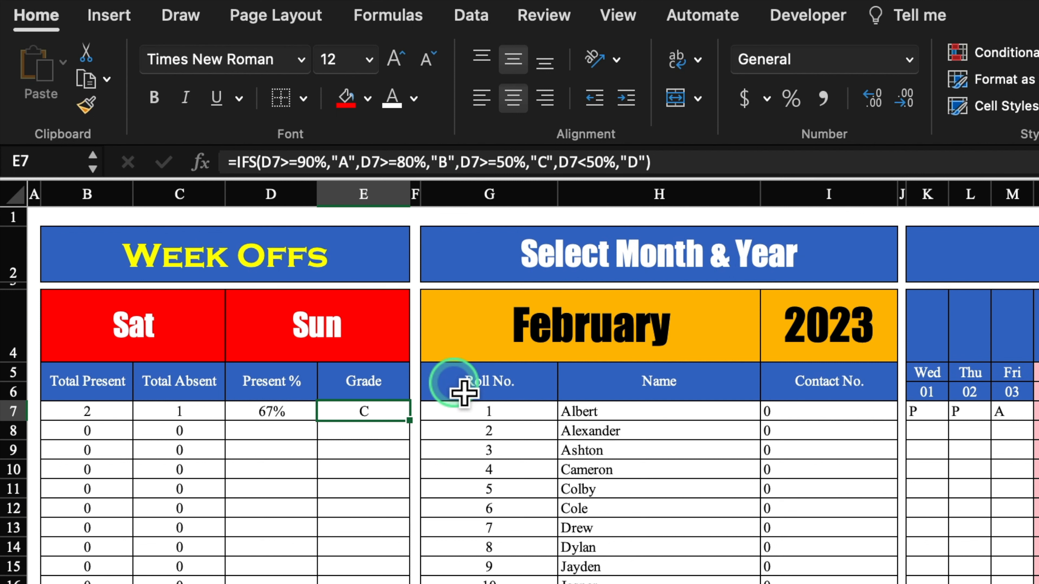
drag(410, 421, 410, 582)
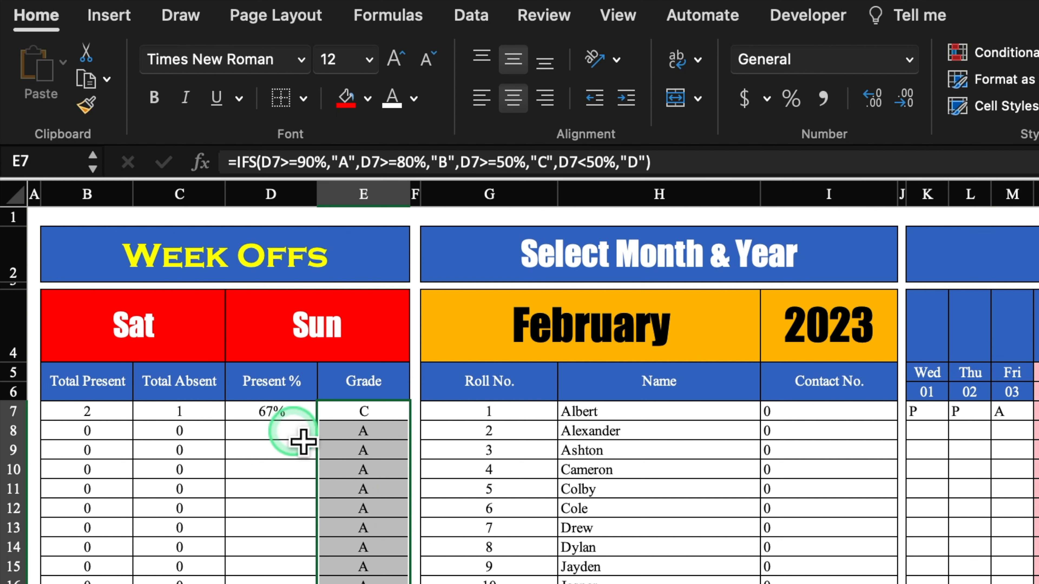
Wrap the IFS formula in Grade cell E7 in an IF whose test D7="" returns an empty string
click(363, 450)
click(378, 409)
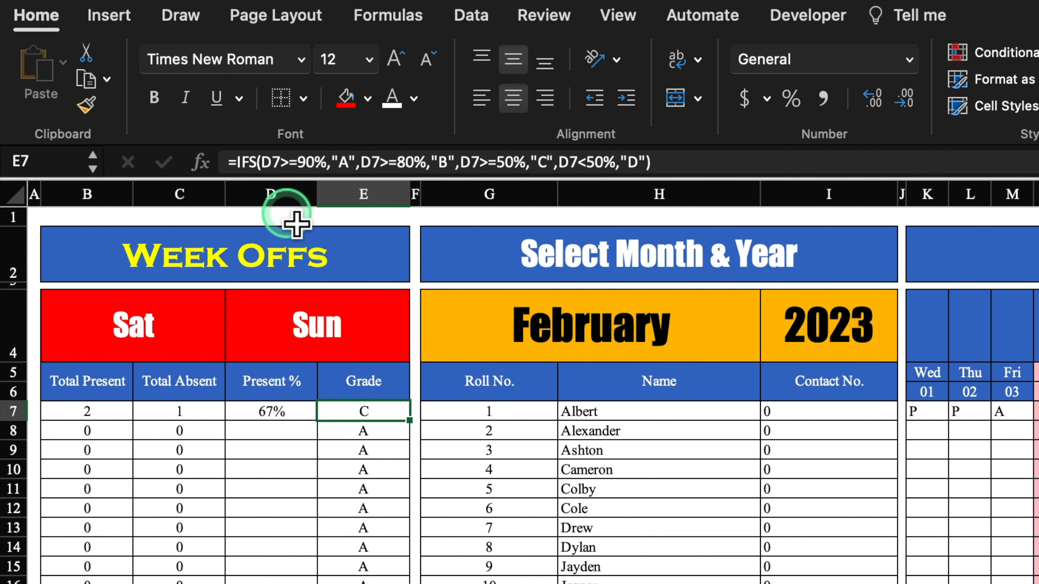
click(237, 163)
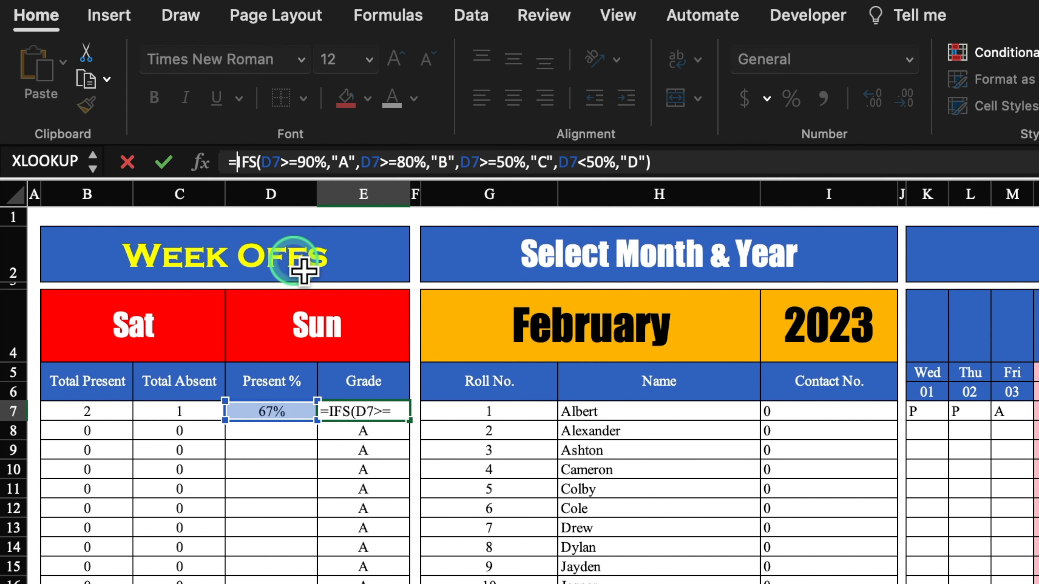
text(IF()
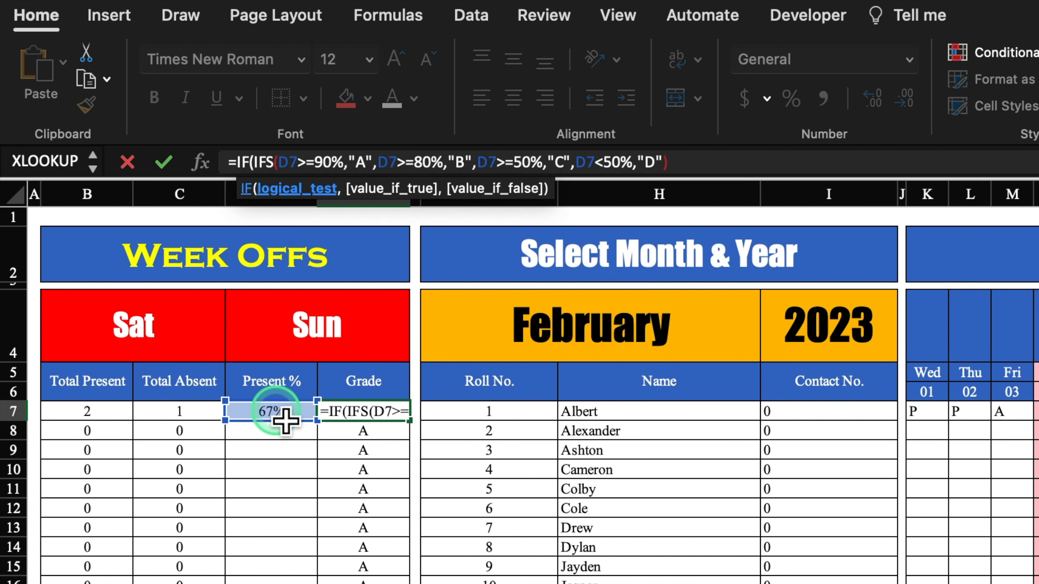
click(285, 419)
text(=)
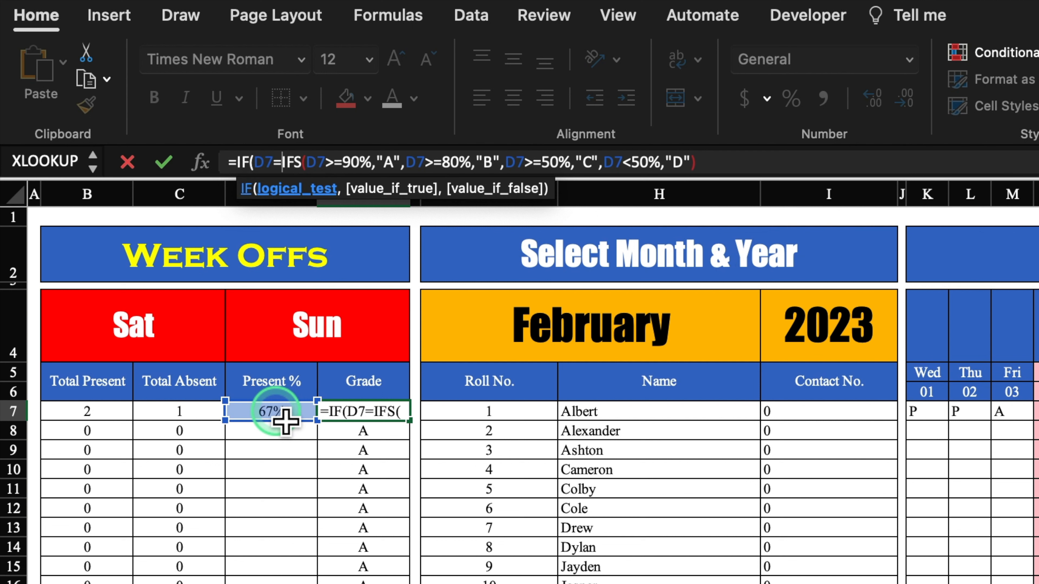
text("",)
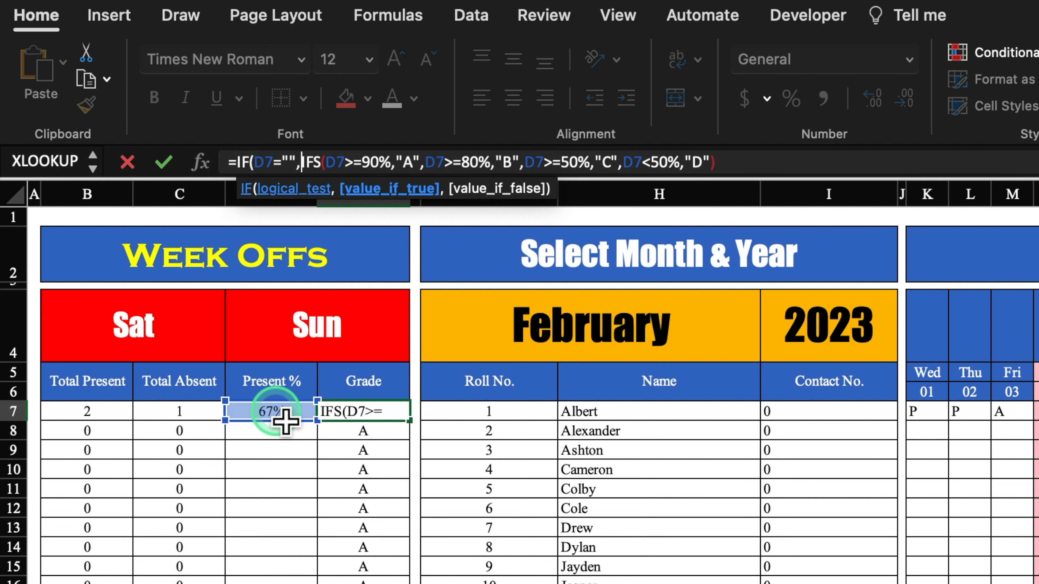
text("")
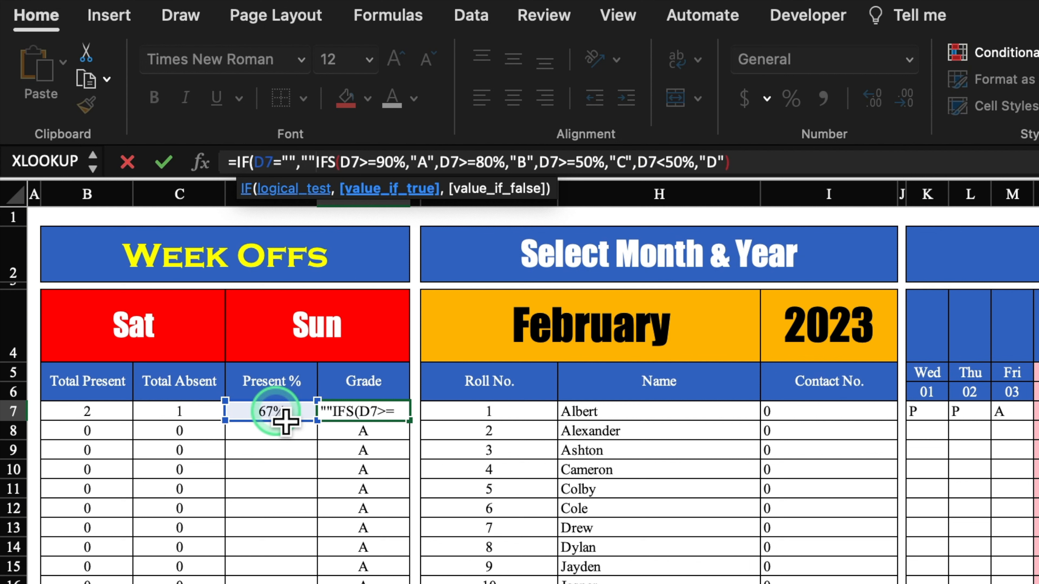
text(,)
Close the outer IF in the E7 formula and fill the updated formula down the Grade column
click(761, 168)
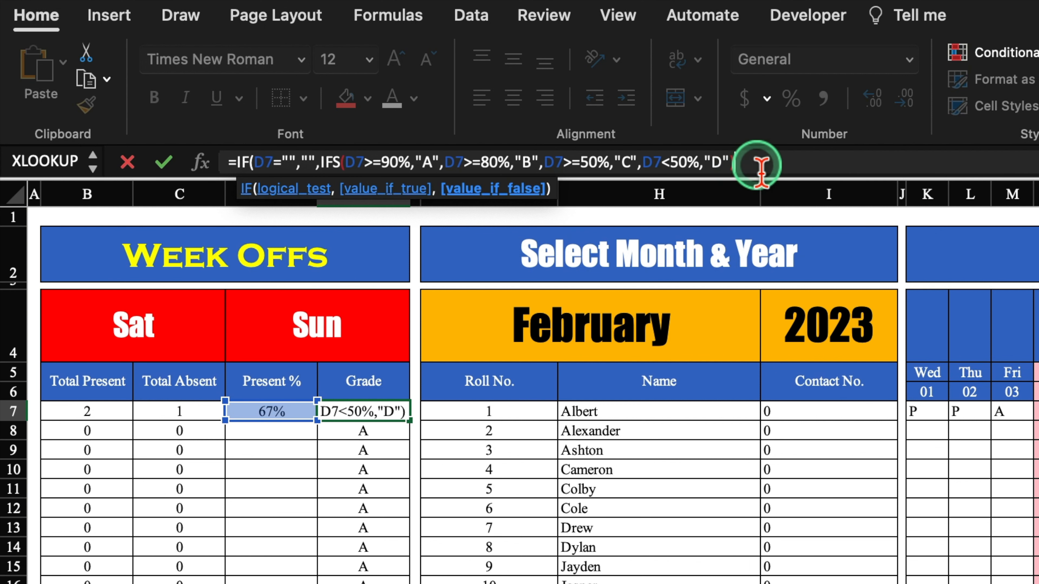
text())
key(Return)
click(386, 413)
drag(410, 421, 409, 583)
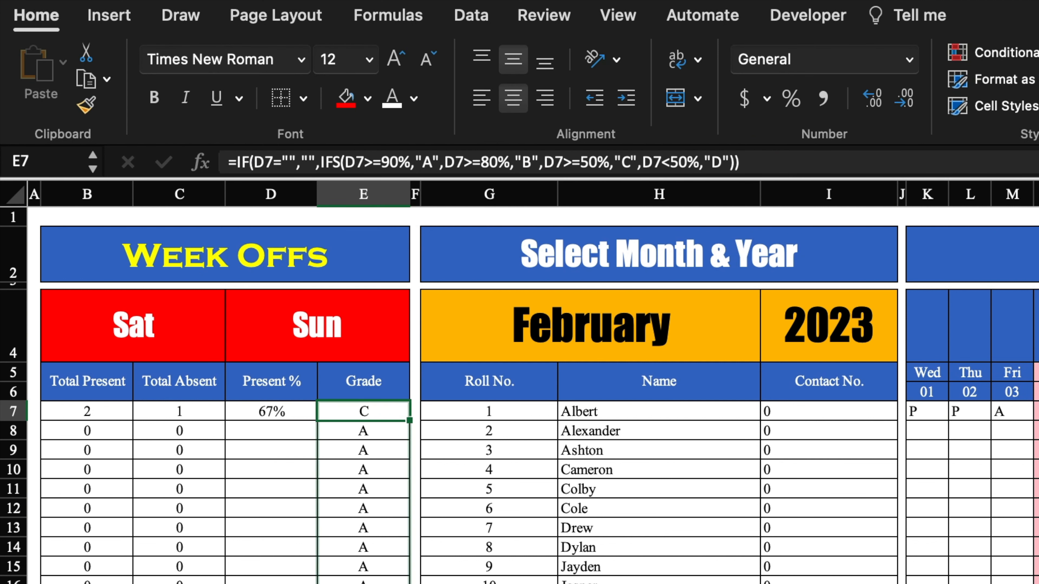
click(274, 433)
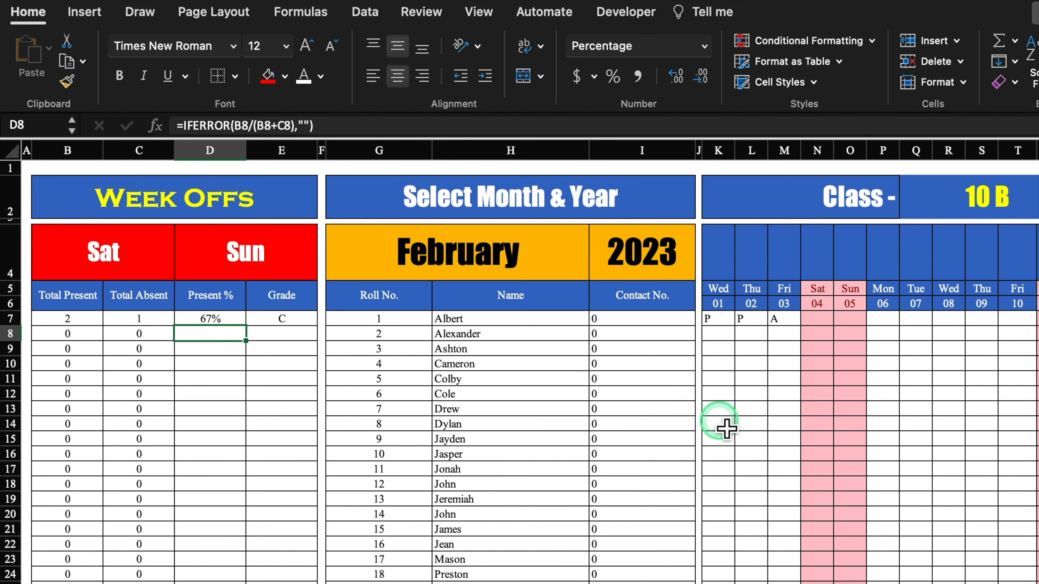
Enter sample attendance for roll number 8: P on day 01 and A on day 02
click(727, 427)
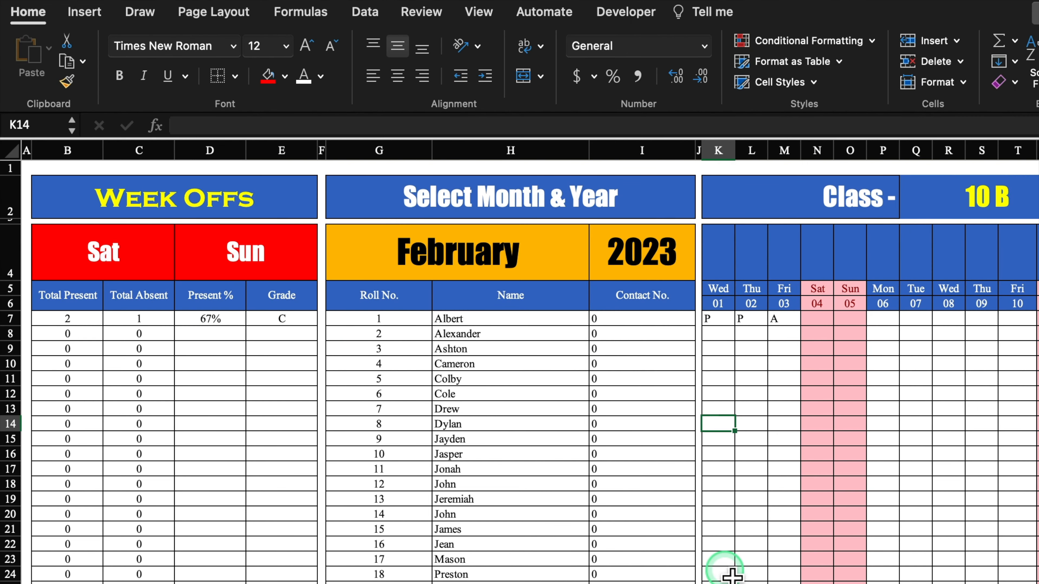
text(P)
key(Return)
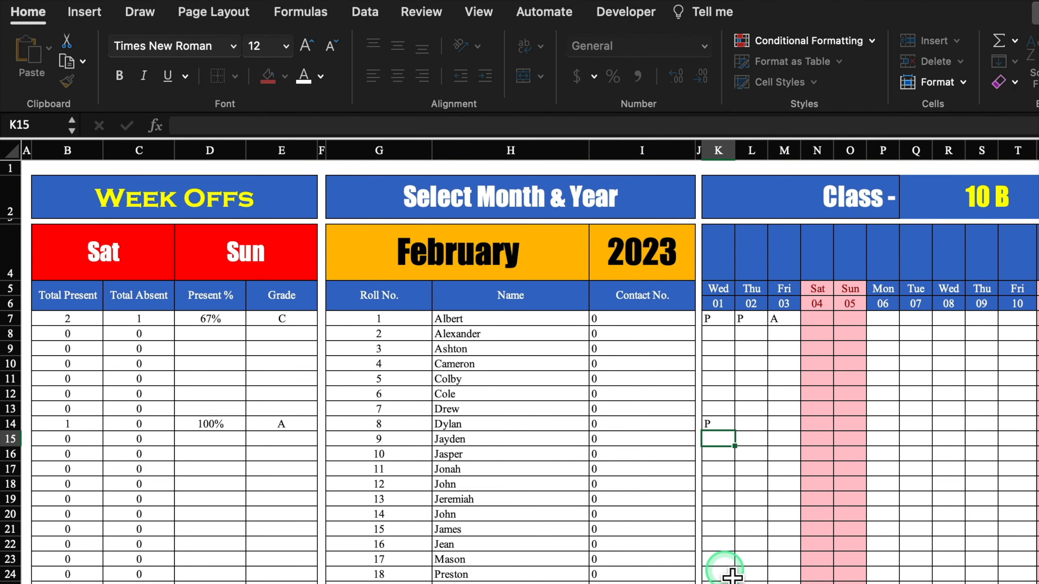
key(Up)
key(Right)
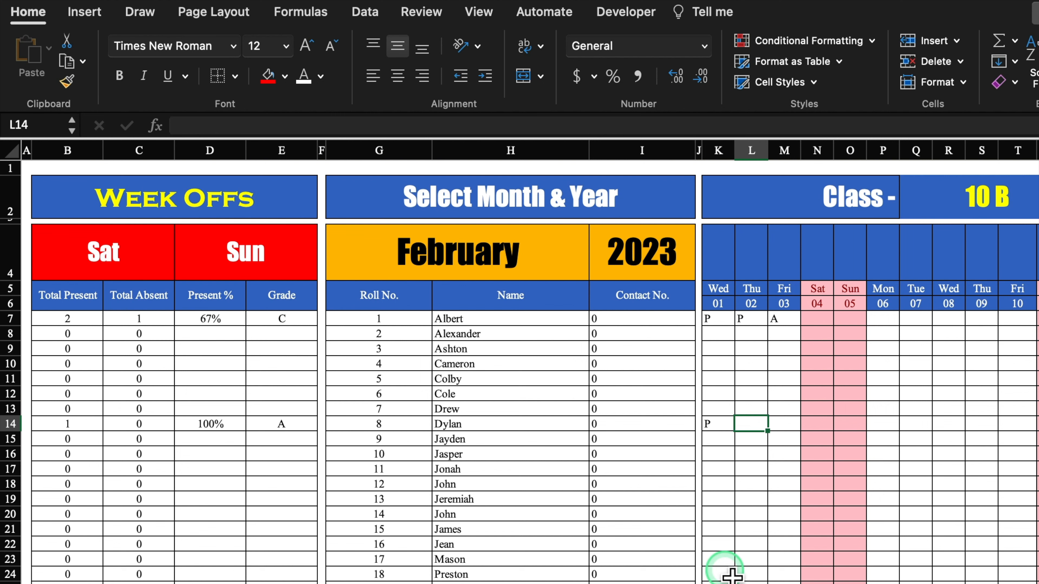
text(A)
key(Return)
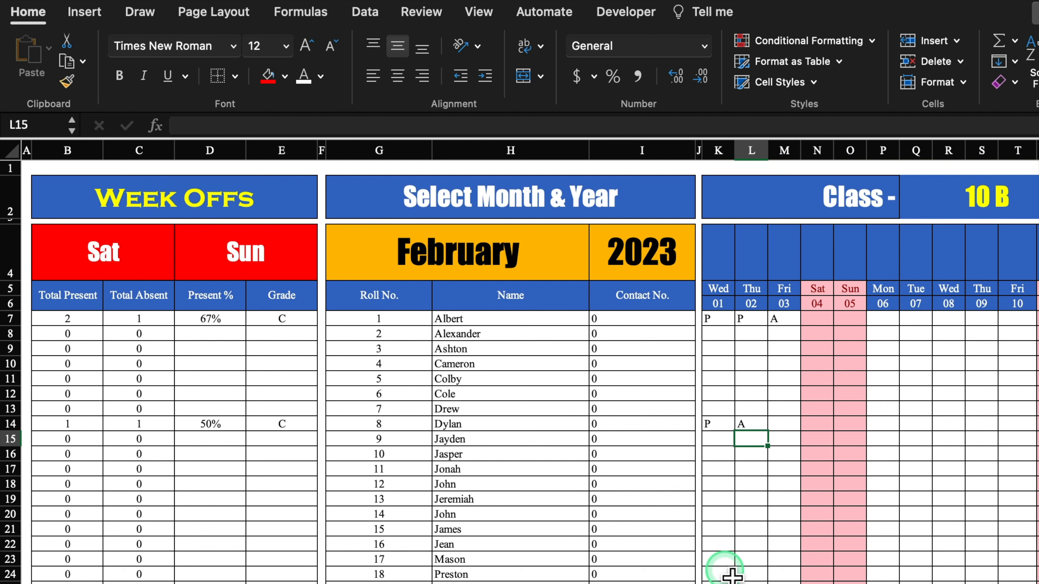
Clear the sample attendance entries for days 01 to 03 in rows 7 to 15
drag(724, 321, 785, 444)
key(Delete)
click(731, 352)
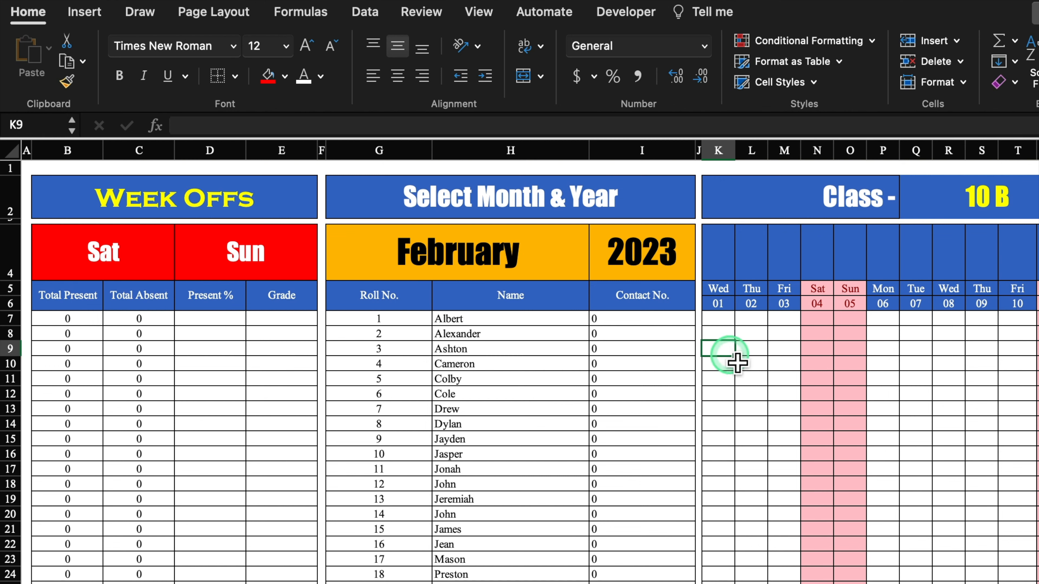
Set the month in the Select Month & Year block to April
click(484, 261)
click(597, 272)
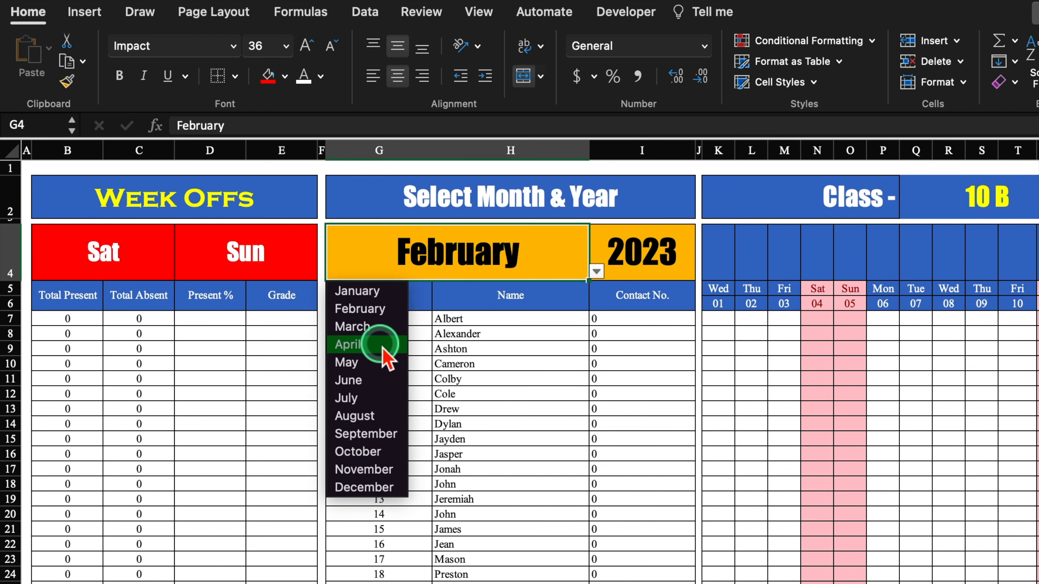
click(420, 345)
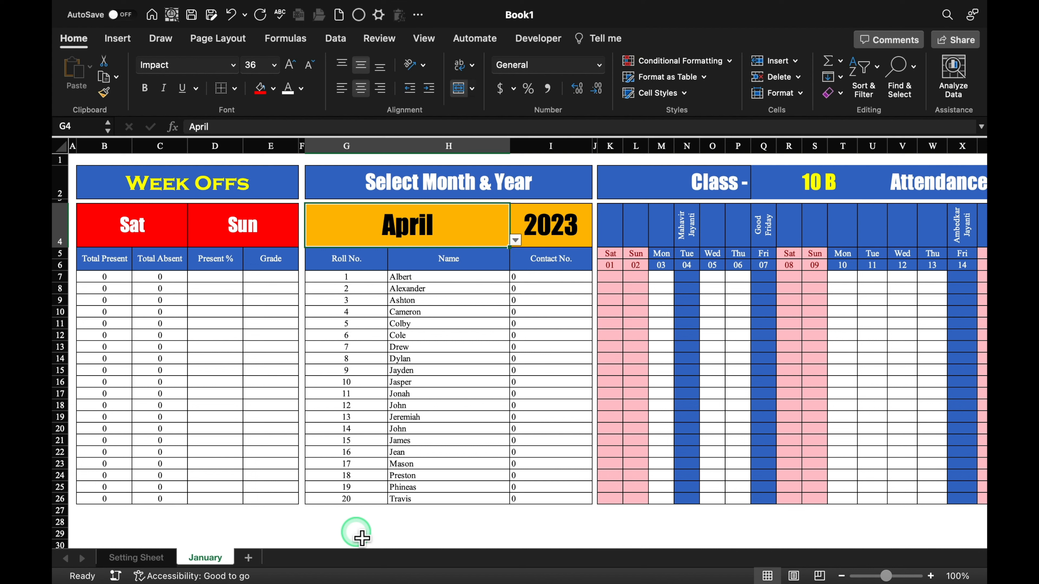
Create a copy of the January sheet at the end of the workbook
click(211, 557)
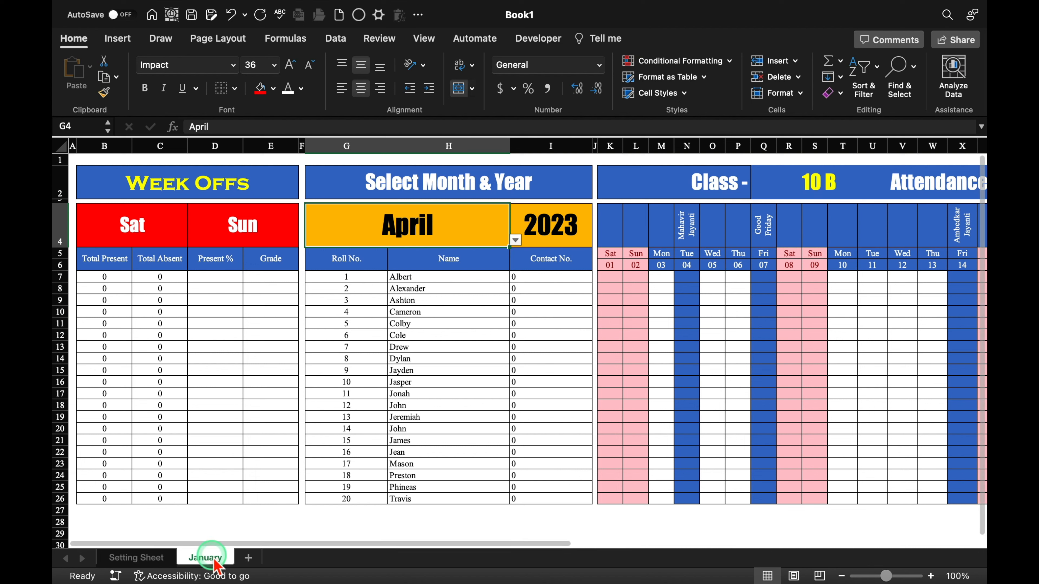
right_click(213, 560)
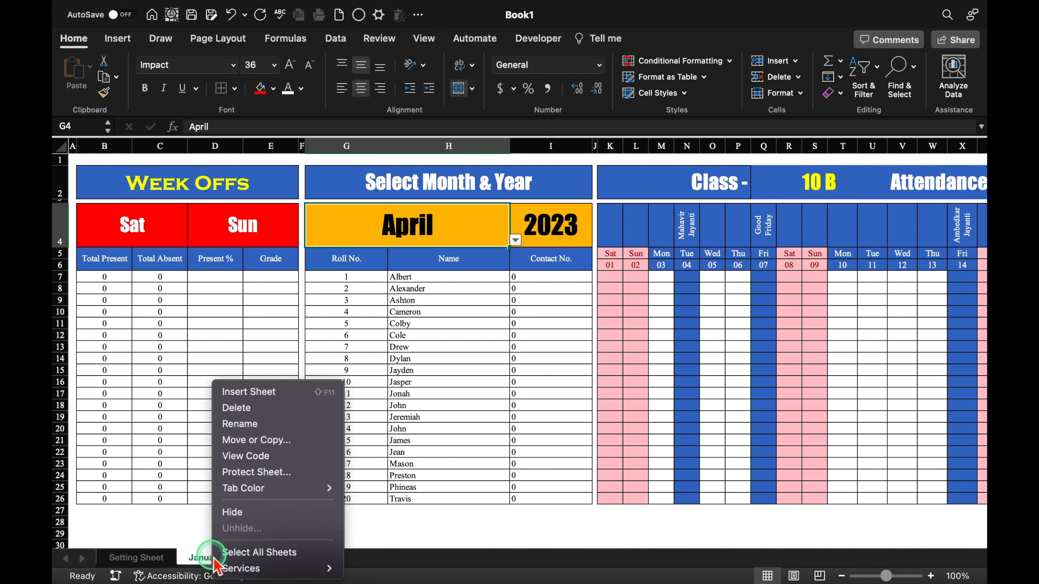
click(280, 444)
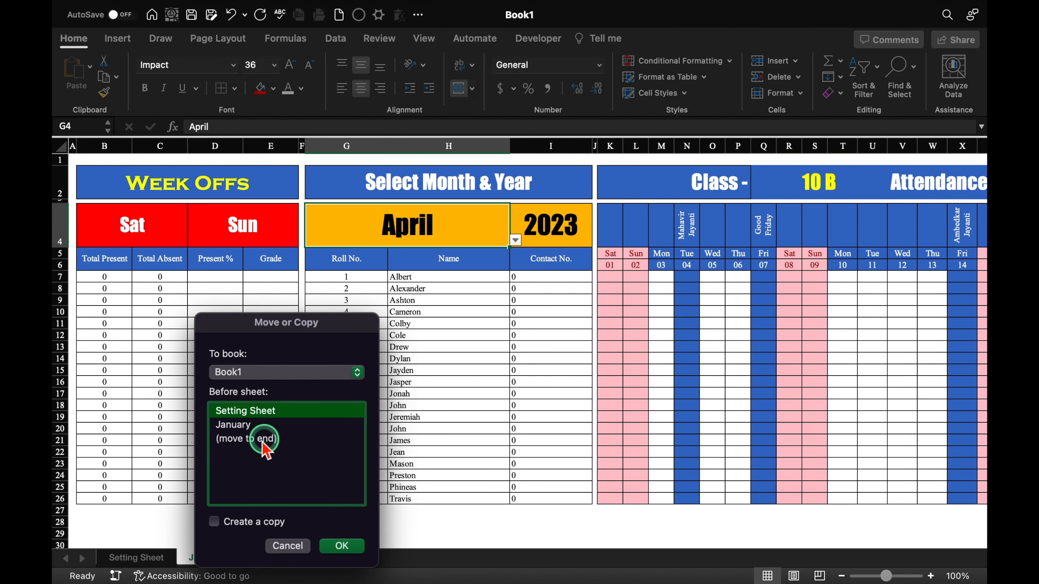
click(262, 439)
click(213, 521)
click(343, 546)
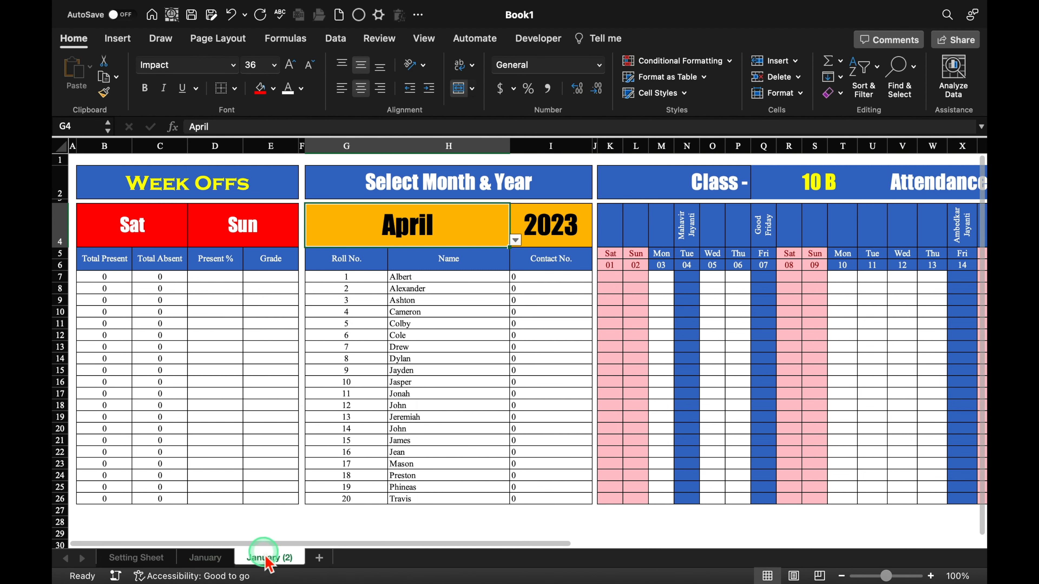
Group the January and January (2) sheets and create copies of both at the end of the workbook
click(213, 558)
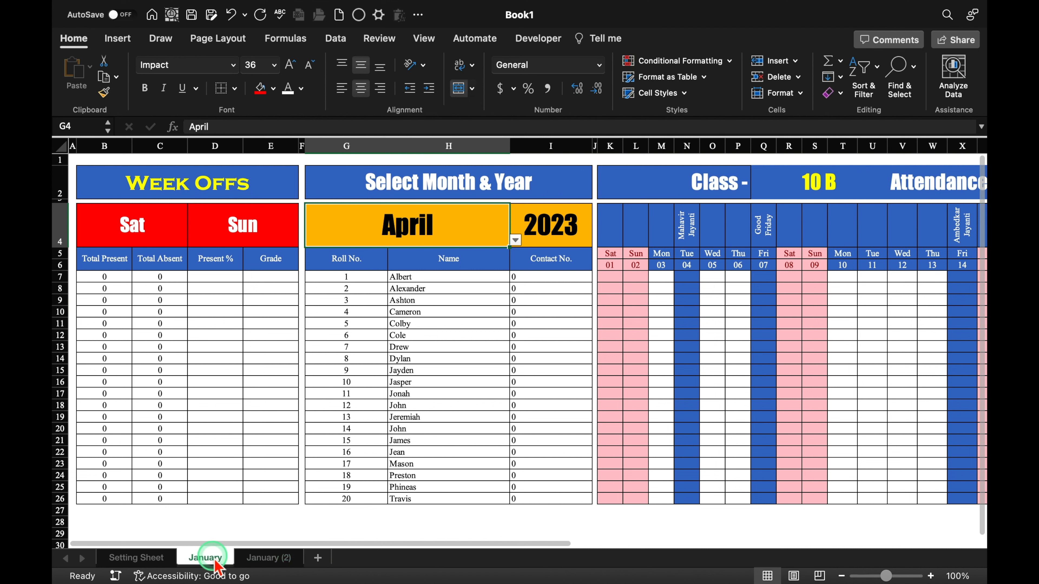
shift+click(284, 558)
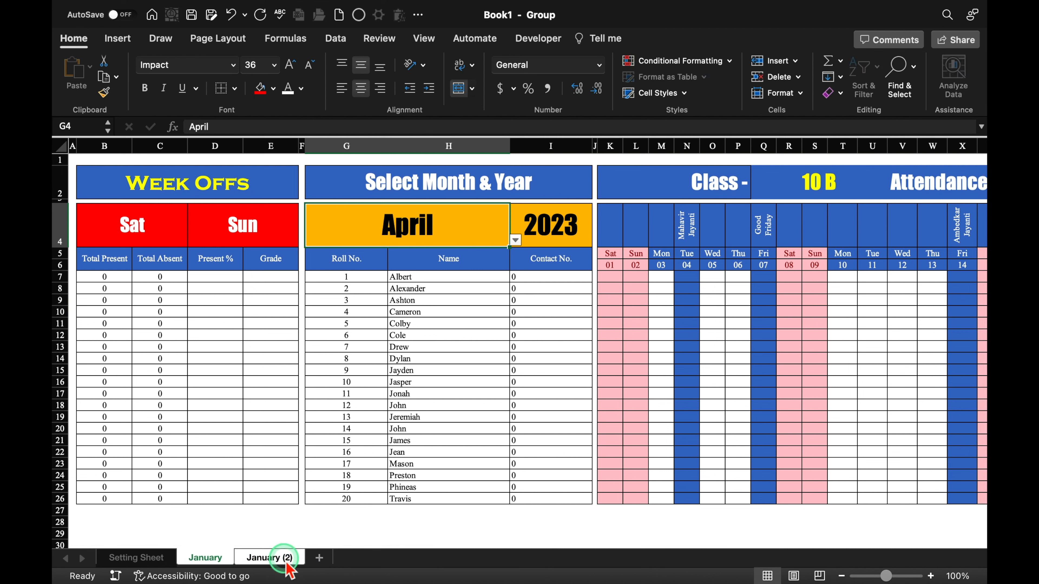
right_click(287, 563)
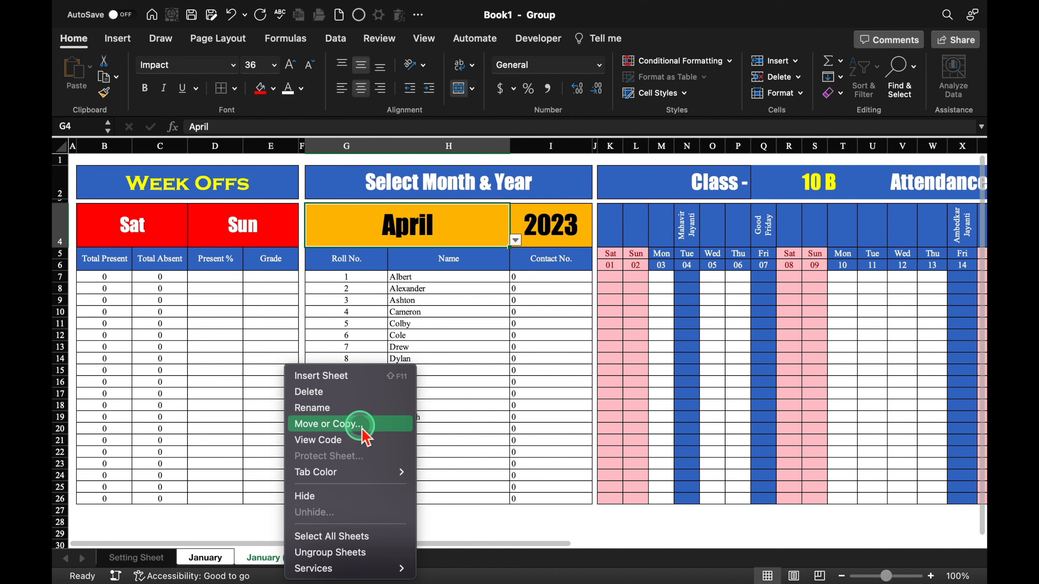
click(360, 425)
click(342, 438)
click(297, 507)
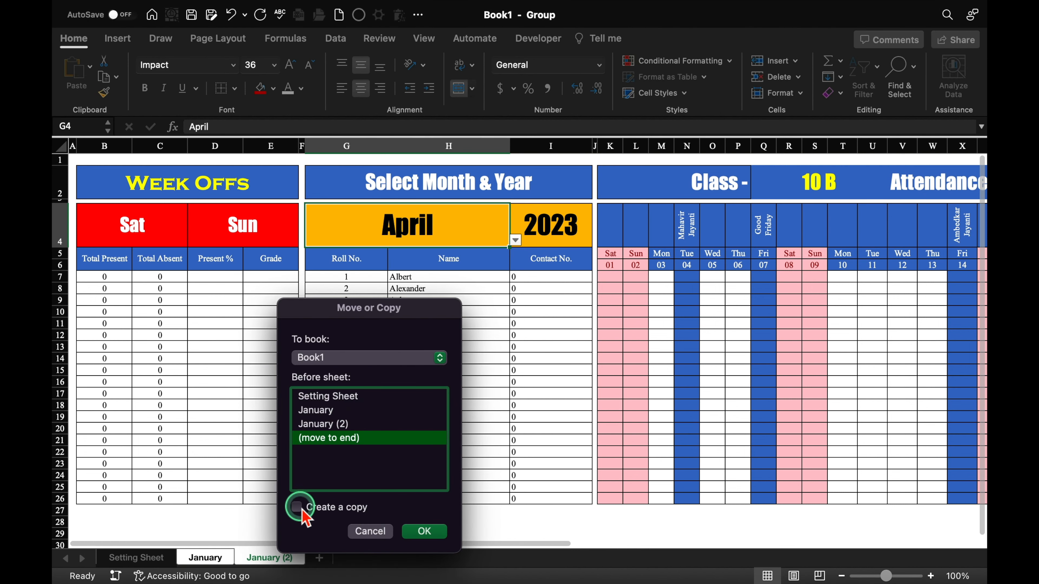
click(424, 531)
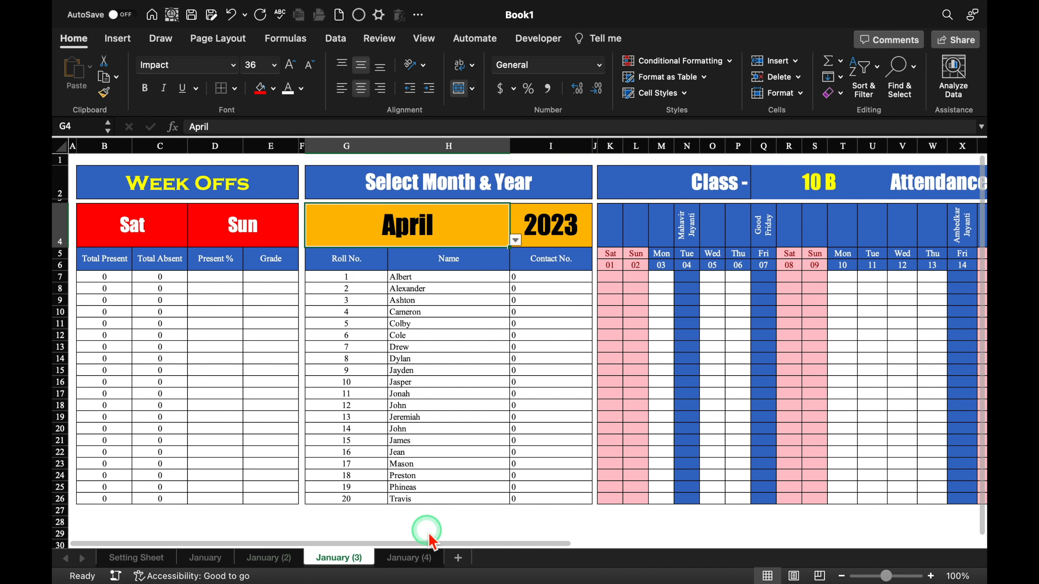
Group the sheets January through January (4) and create copies of all four at the end
click(221, 559)
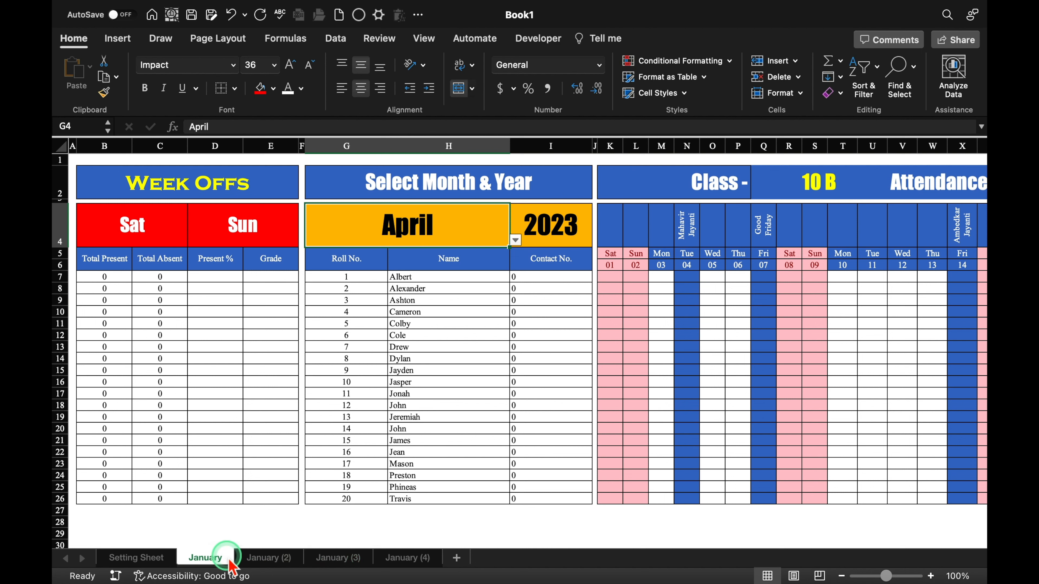
shift+click(405, 559)
right_click(406, 559)
click(494, 425)
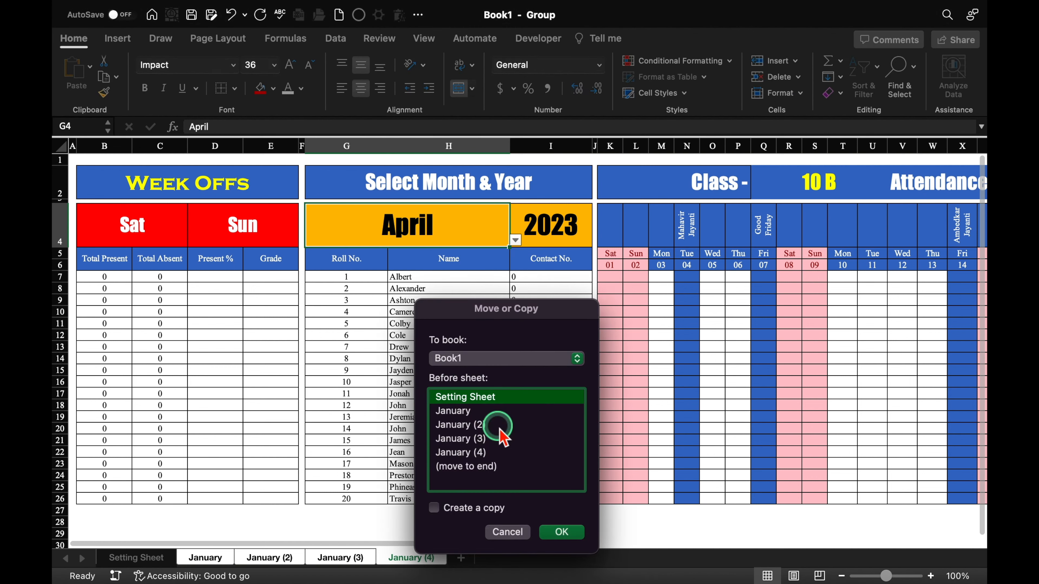
click(471, 466)
click(437, 509)
click(572, 528)
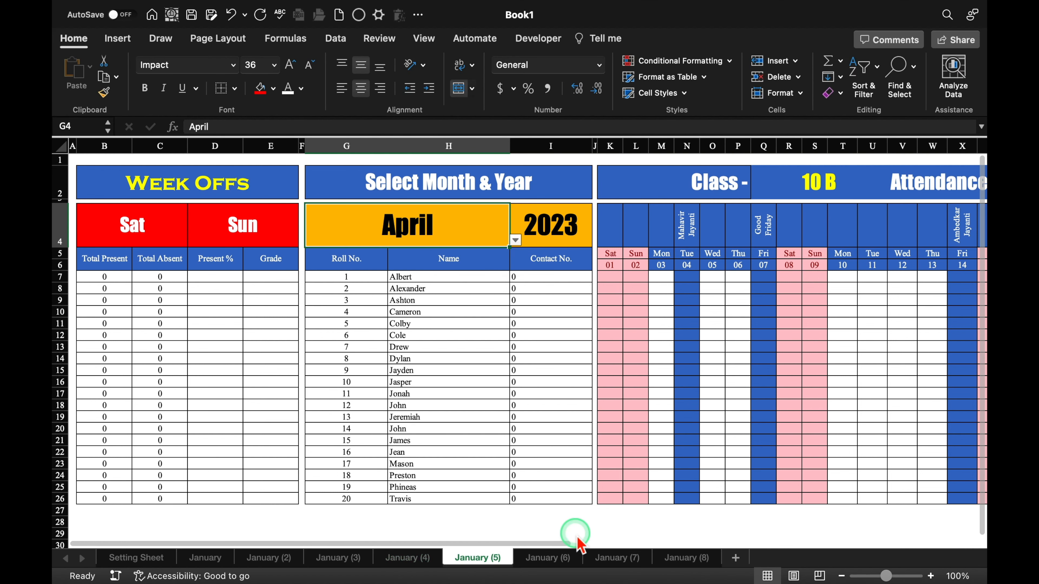
Group the sheets January (5) through January (8) and create copies of them at the end
click(614, 559)
shift+click(598, 559)
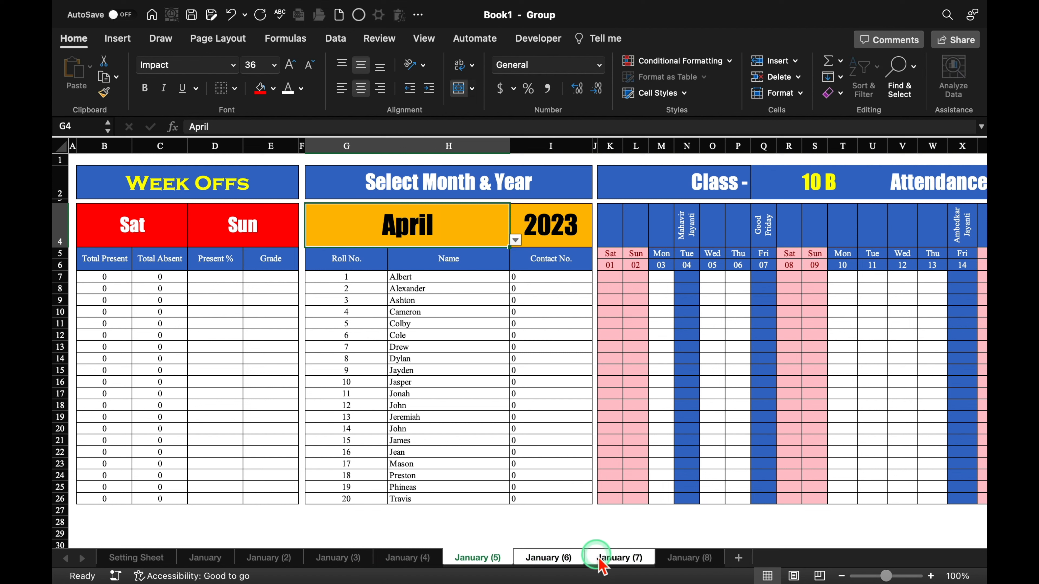
shift+click(688, 559)
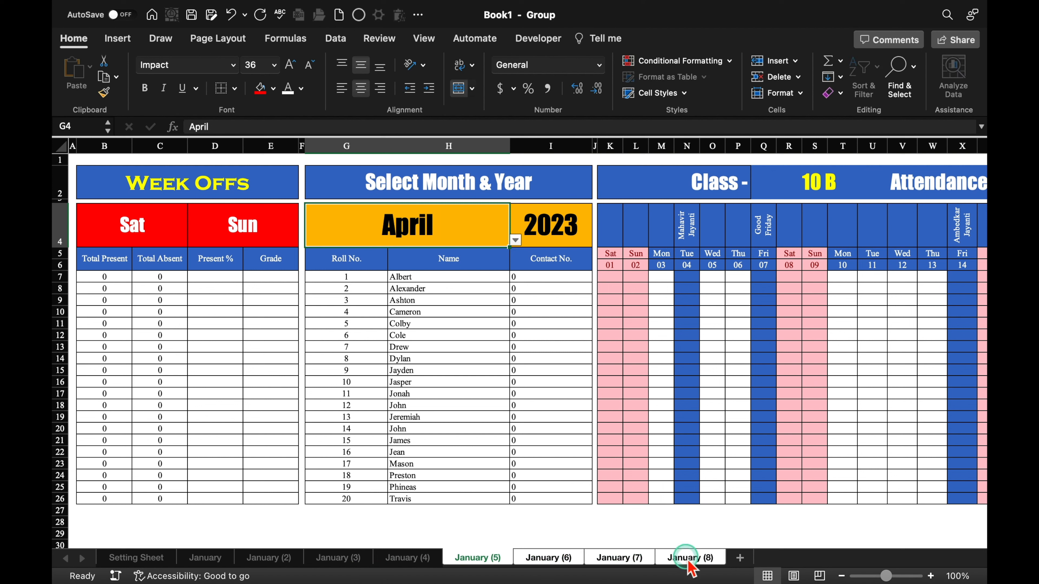
right_click(690, 567)
click(762, 424)
drag(733, 482, 736, 489)
click(722, 510)
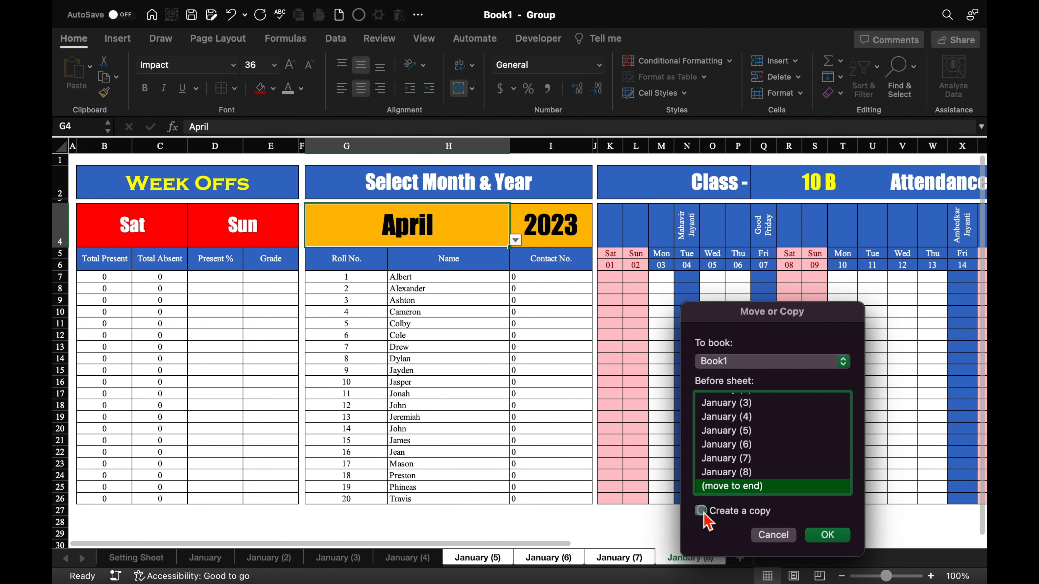
click(831, 535)
Rename the January sheet as April and the January (2) sheet as May 23
double_click(205, 558)
text(April)
key(Return)
double_click(269, 557)
text(May)
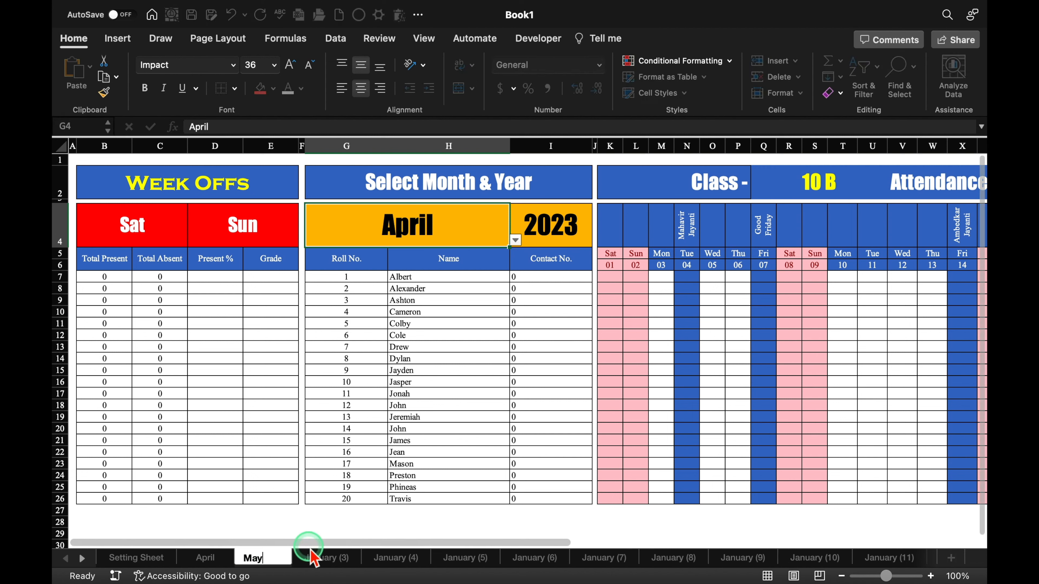
text( 23)
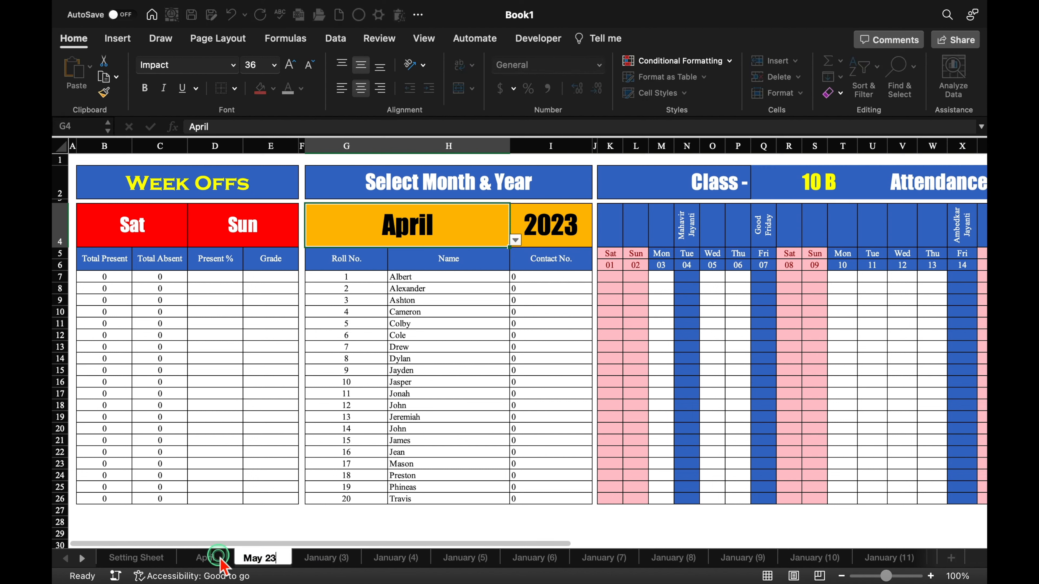
Add the year to the April sheet's name so it reads April 23
double_click(224, 560)
click(225, 560)
text(23)
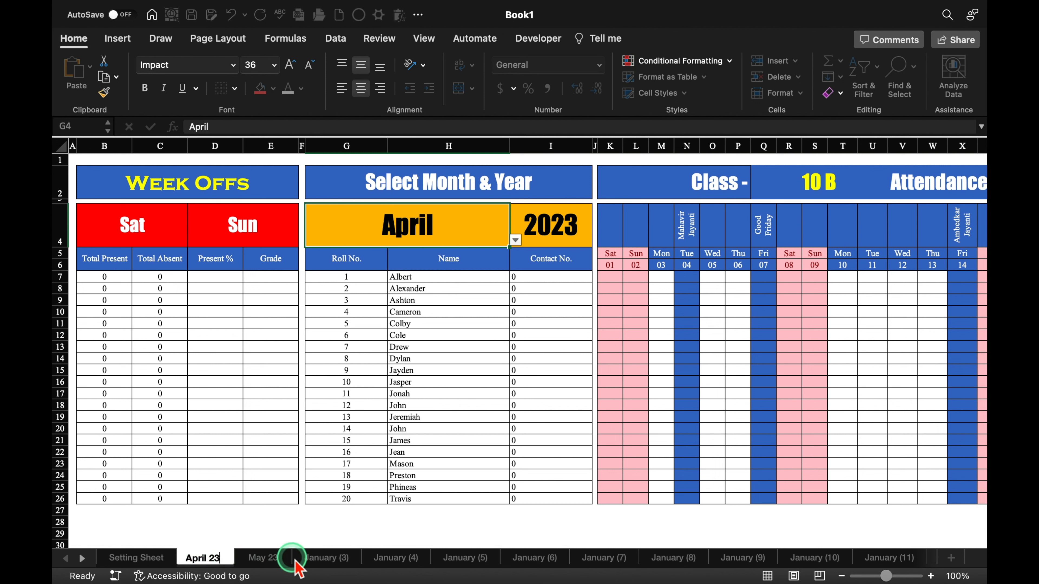
Rename the sheets January (3), January (4) and January (5) as June 23, July 23 and Aug 23
click(324, 560)
double_click(329, 559)
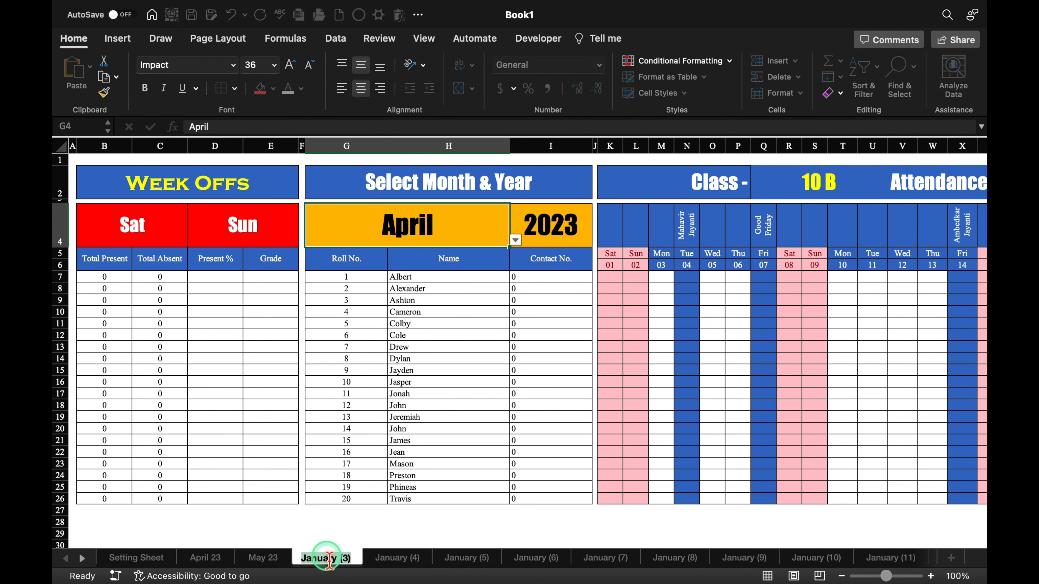
text(June 23)
double_click(374, 559)
text(July 23)
double_click(434, 559)
text(Aug 23)
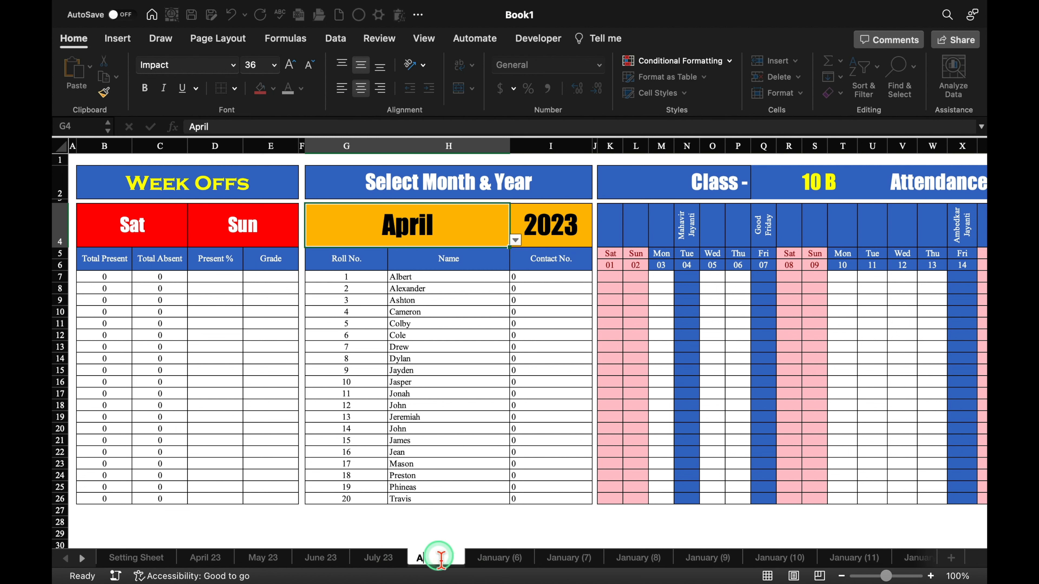
Rename the next four January copies, (6) through (9), as Sept 23, Oct 23, Nov 23 and Dec 23
double_click(505, 559)
text(Sept 23)
double_click(550, 559)
text(Oct 23)
double_click(600, 559)
text(Nov 23)
double_click(664, 559)
text(Dec 23)
Rename the last three January copies as Jan 24, Feb 24 and March 23
double_click(736, 559)
text(Jan 24)
double_click(800, 559)
text(Feb 24)
double_click(856, 559)
text(March 23)
key(Return)
click(842, 523)
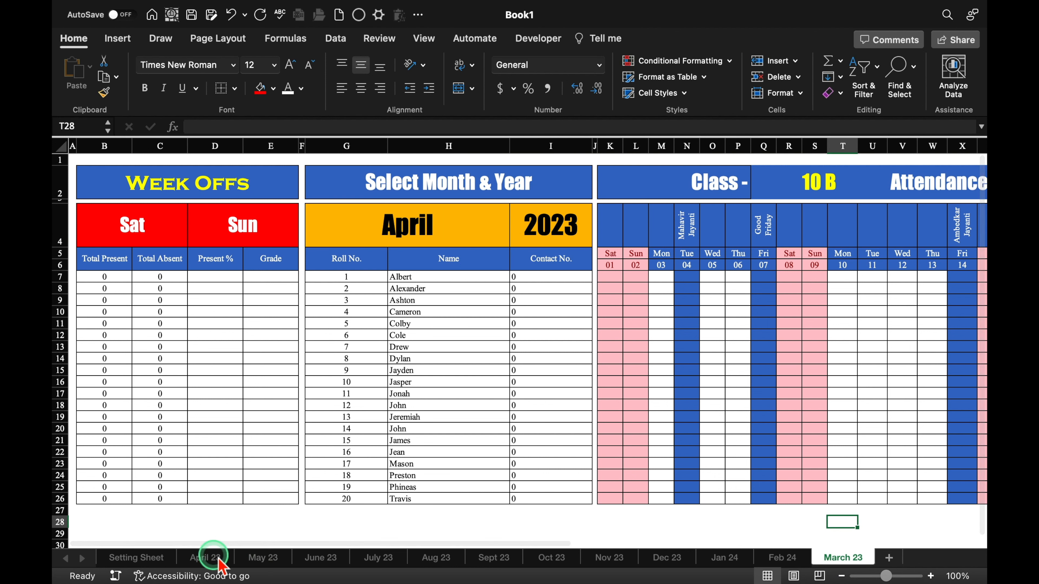
Set the month to May on the May 23 sheet and to June on the June 23 sheet
click(262, 558)
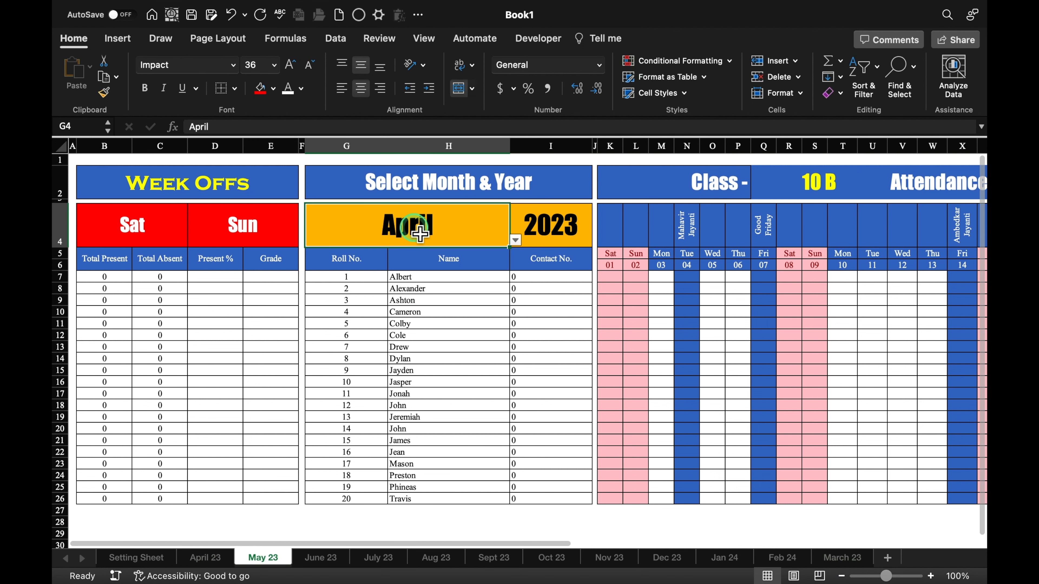
click(515, 240)
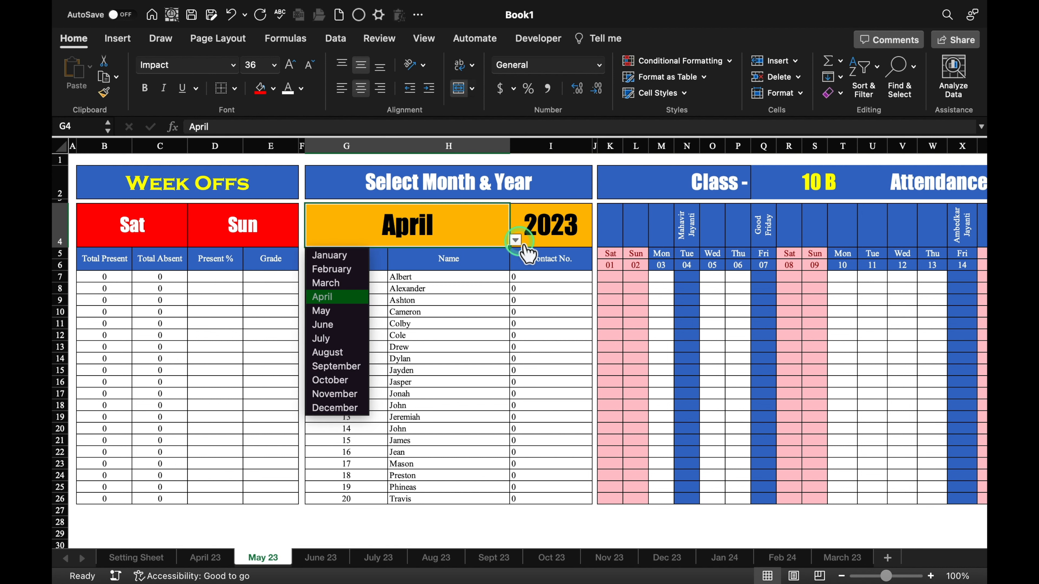
click(345, 315)
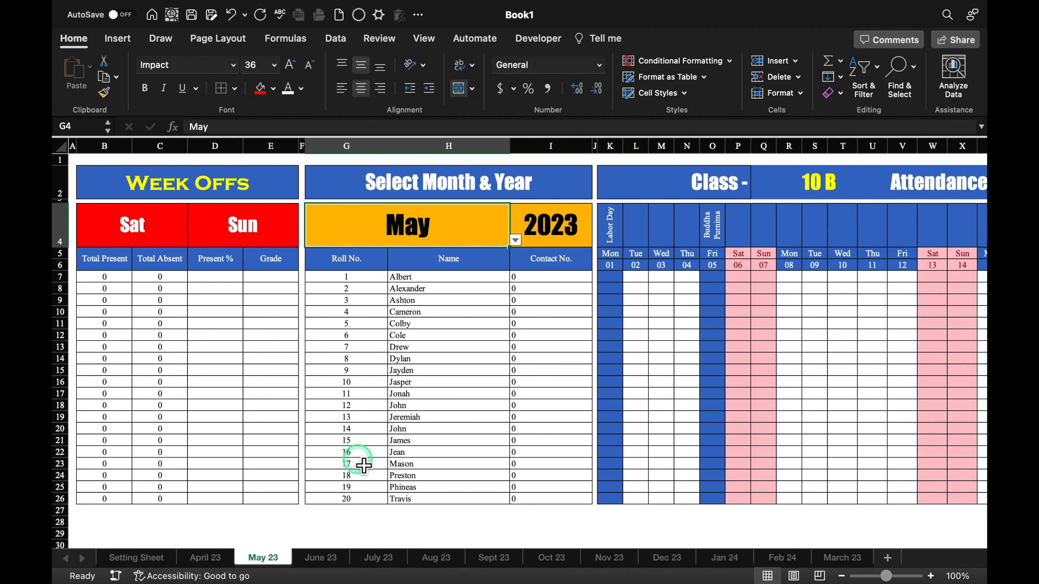
click(320, 558)
click(516, 240)
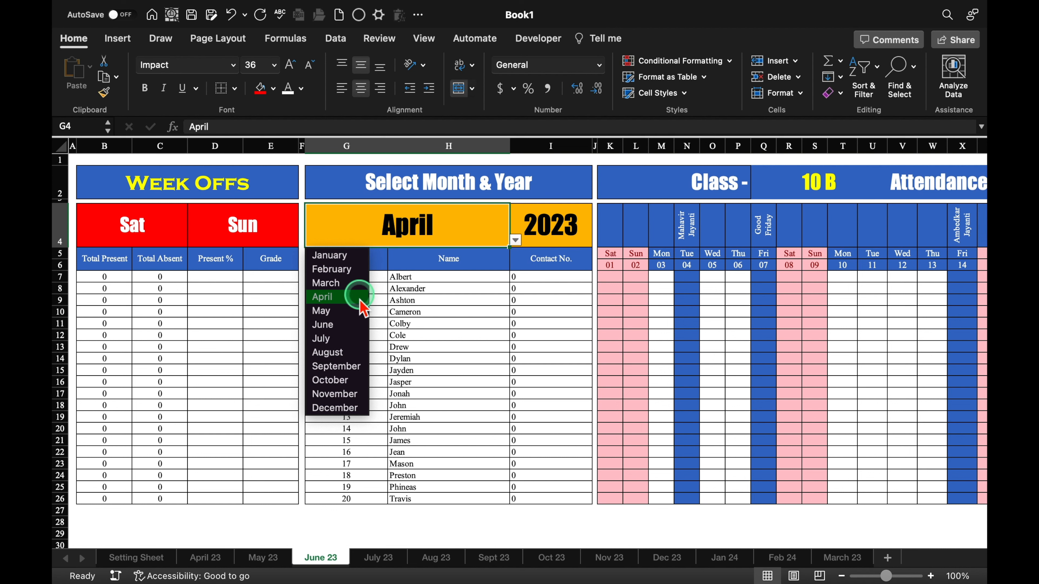
click(357, 324)
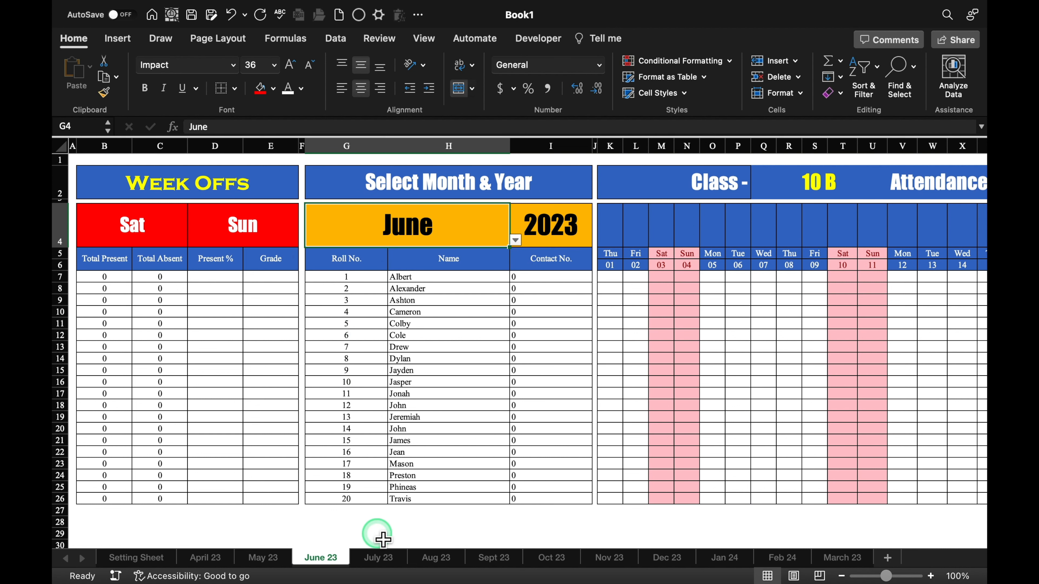
Set the month on each sheet from July 23 through Dec 23 to match its sheet name, starting with July
click(378, 558)
click(515, 241)
click(323, 338)
click(438, 558)
click(493, 558)
click(551, 558)
click(609, 558)
click(667, 558)
Set the Jan 24 sheet's month to January and its year to 2024
click(725, 558)
click(516, 241)
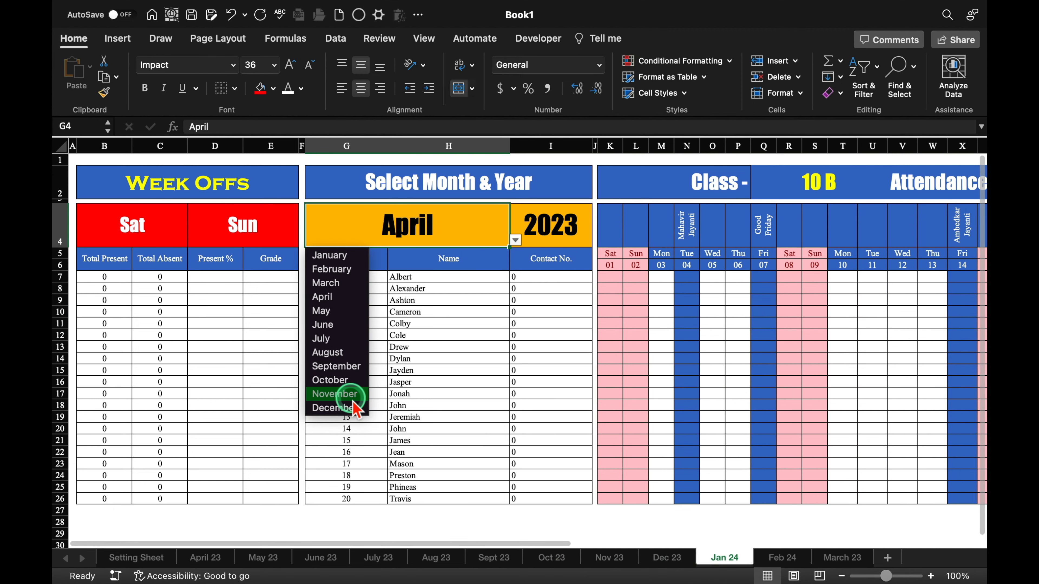
click(348, 255)
click(583, 215)
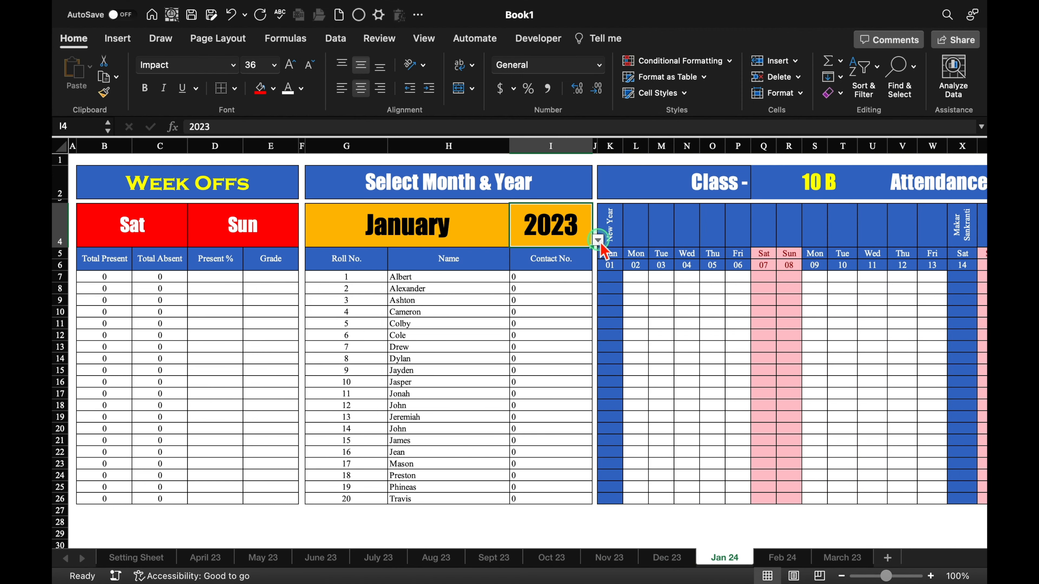
click(599, 240)
click(531, 272)
Set the Feb 24 sheet's month to February and its year to 2024
click(782, 558)
click(515, 240)
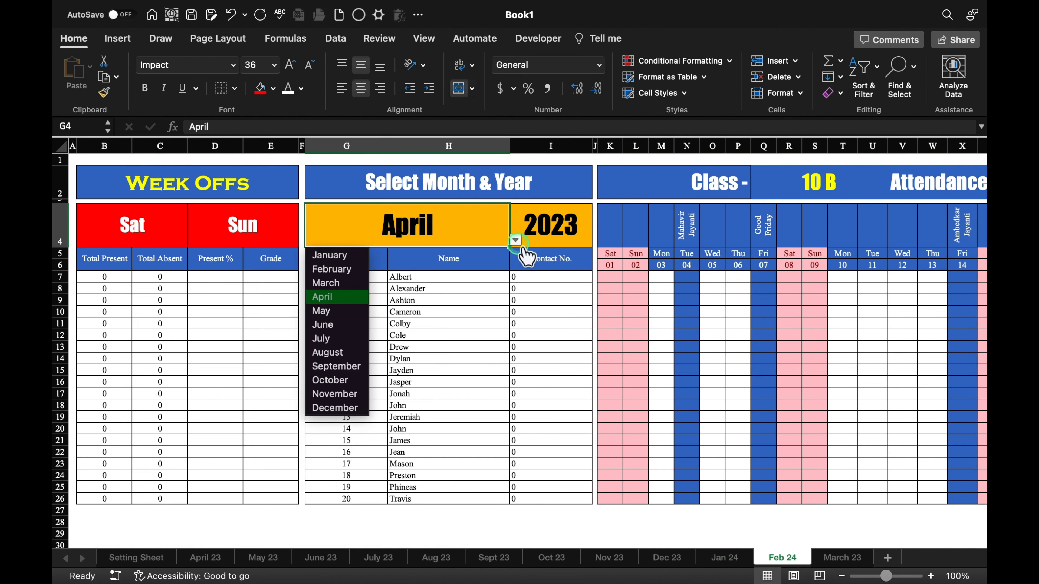
click(343, 269)
click(573, 223)
click(598, 241)
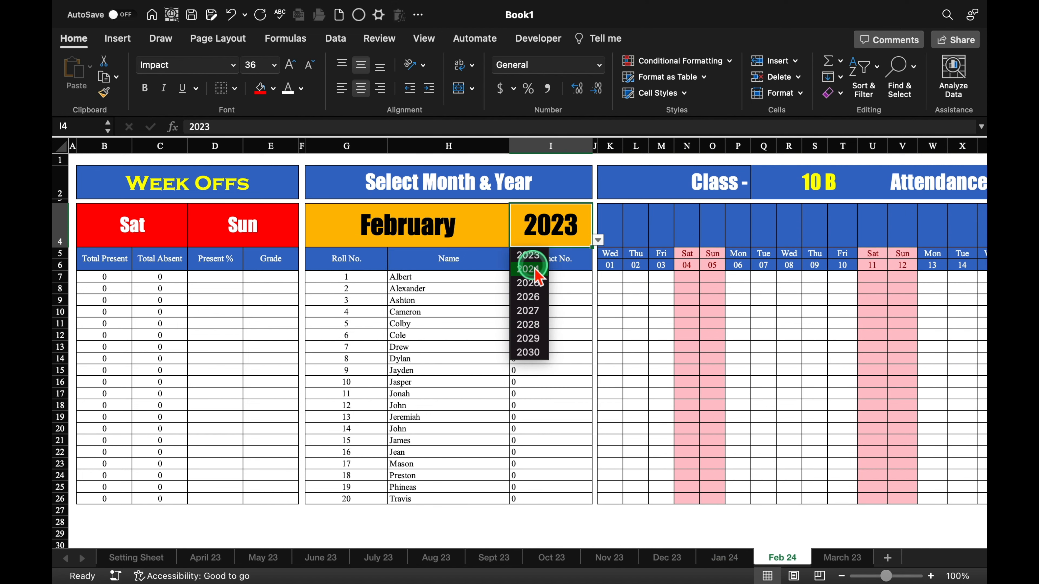
click(535, 270)
Set the March 23 sheet's month to March and its year to 2024
click(842, 559)
click(515, 240)
click(345, 282)
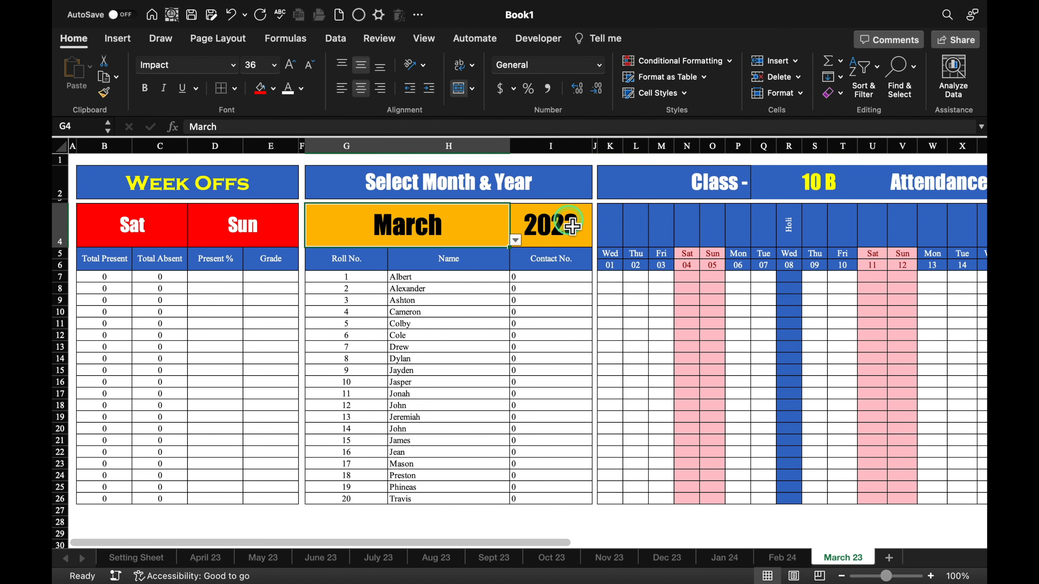
click(572, 226)
click(599, 240)
click(535, 270)
click(558, 418)
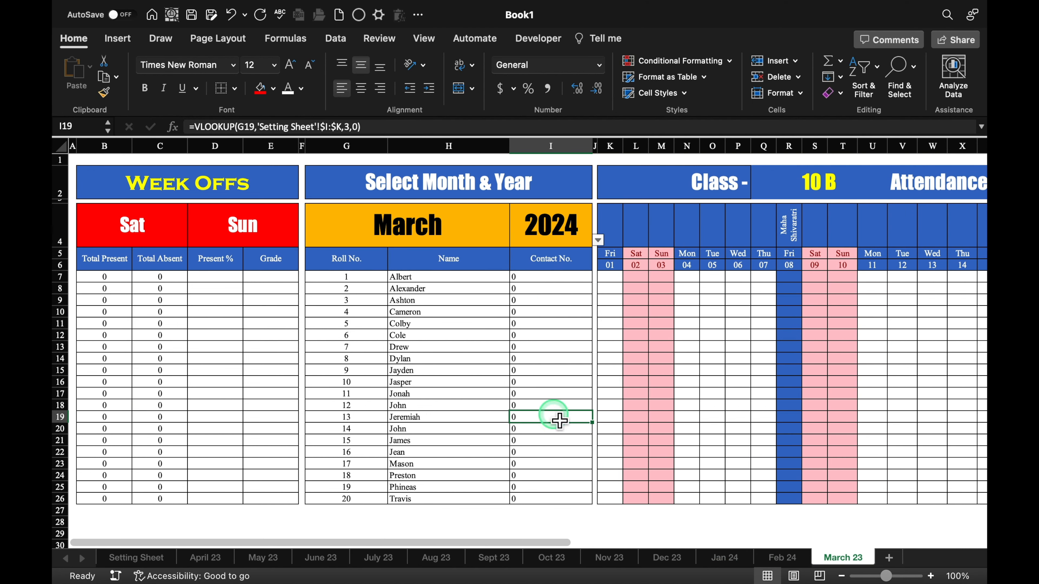
Create a copy of the March 23 sheet at the end of the workbook and rename it Consolidated
right_click(858, 562)
click(820, 440)
click(772, 495)
drag(773, 498, 772, 497)
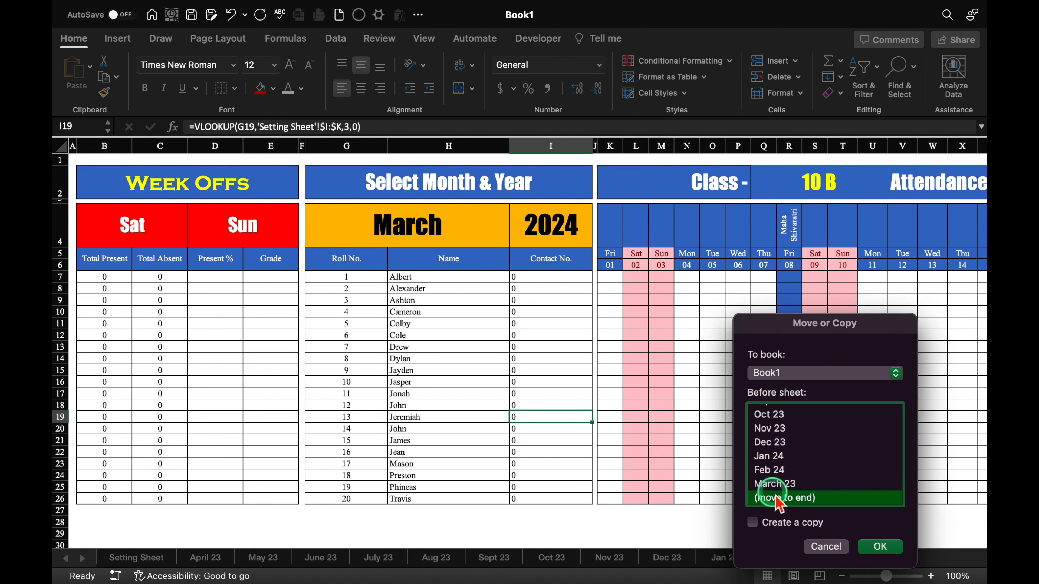
click(880, 547)
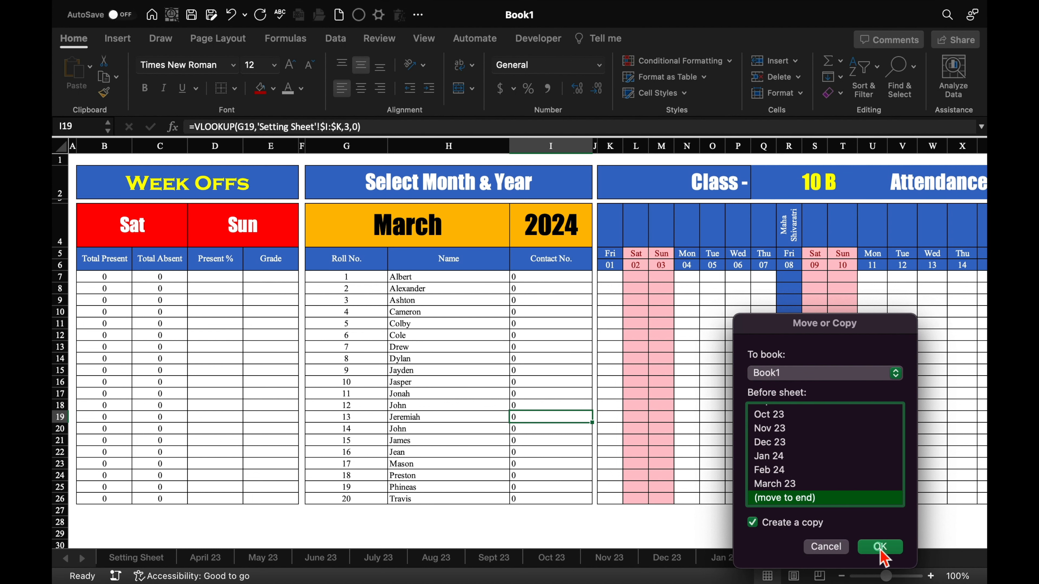
click(825, 561)
double_click(828, 563)
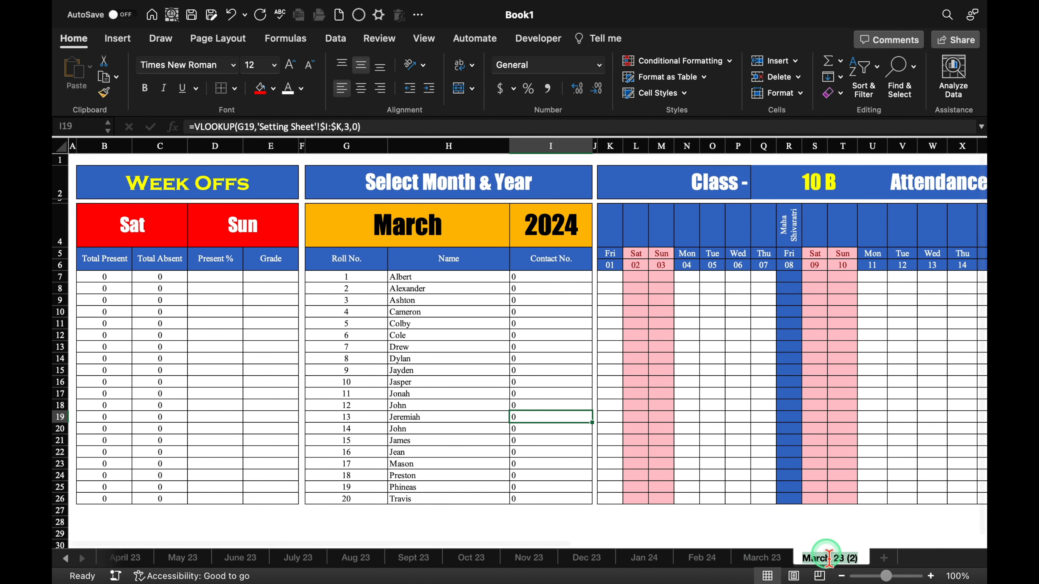
text(Consolidated)
click(872, 511)
Delete the daily attendance columns from column K onward on the Consolidated sheet
drag(610, 146, 981, 146)
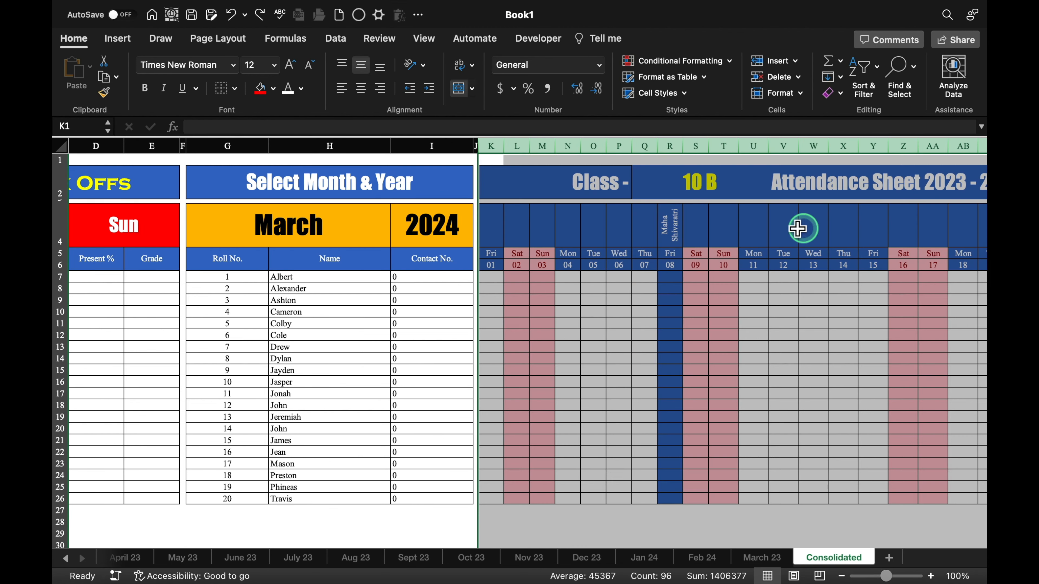
right_click(573, 146)
click(644, 241)
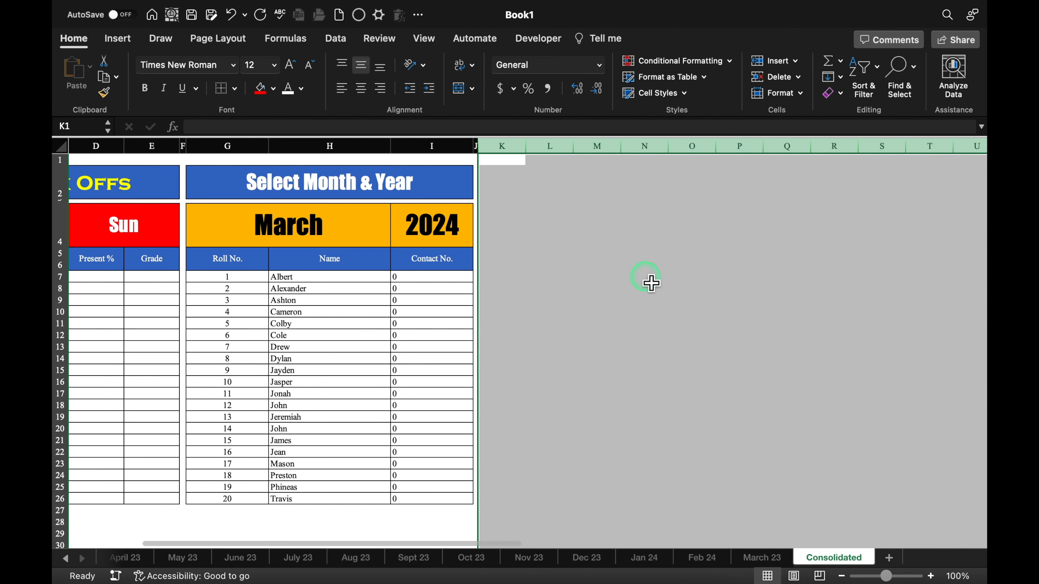
click(650, 275)
Clear the broken formulas from the Total Present and Total Absent columns for all students
drag(105, 277, 180, 498)
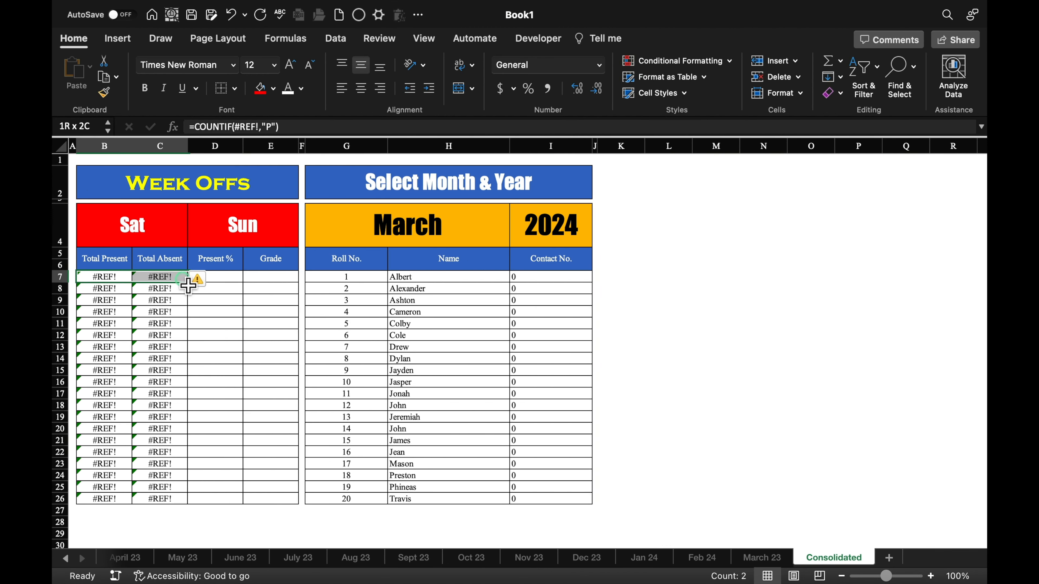
key(Delete)
click(668, 250)
Delete row 4 with the week-off days, month and year, and clear the two heading texts above it
right_click(59, 219)
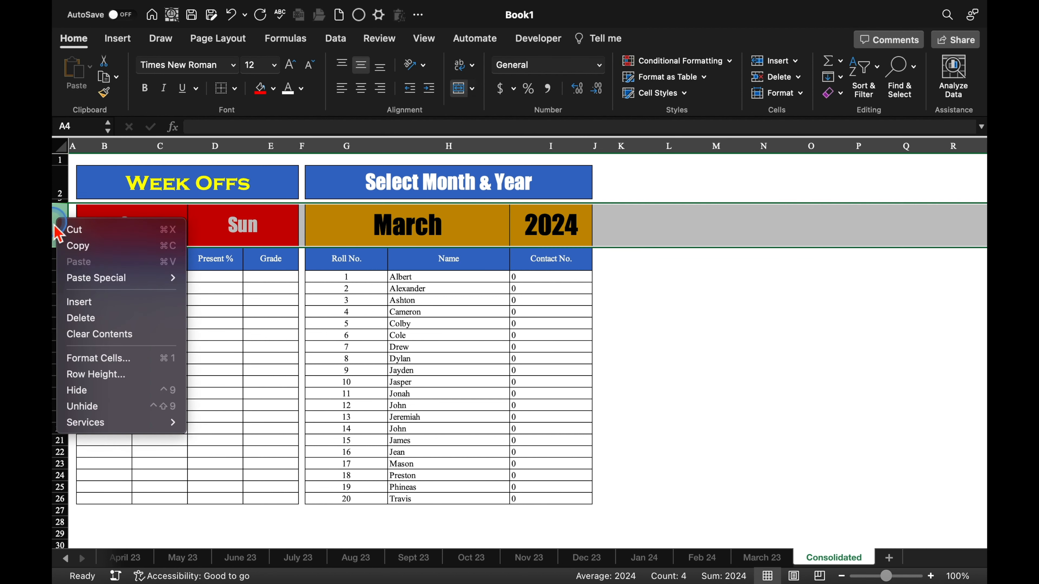
click(81, 316)
click(462, 184)
key(Delete)
click(197, 178)
key(Delete)
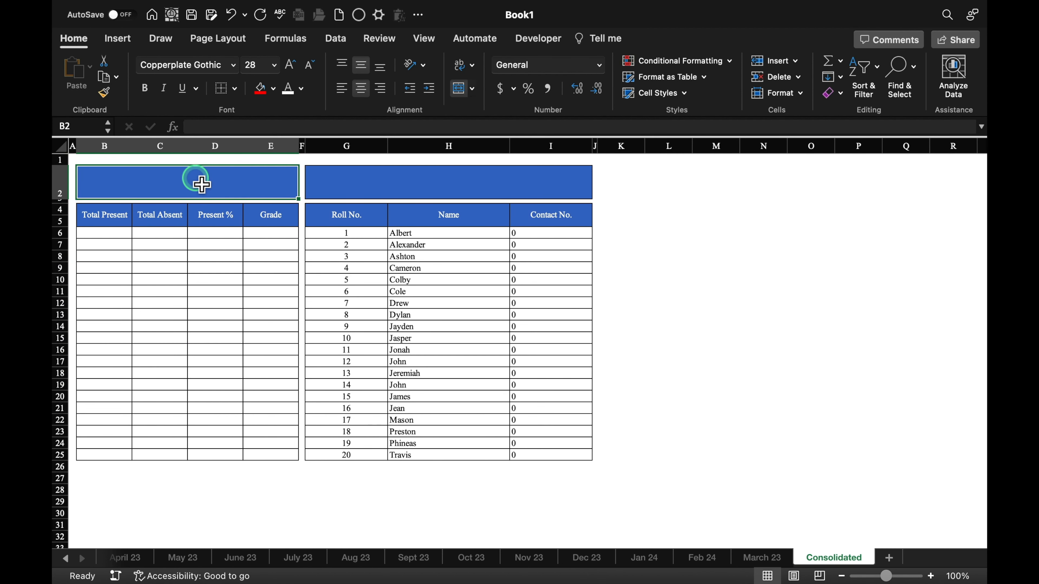
Merge the two empty heading blocks in row 2 into one cell and enter the title Consolidated
drag(197, 179, 387, 182)
click(460, 100)
click(329, 194)
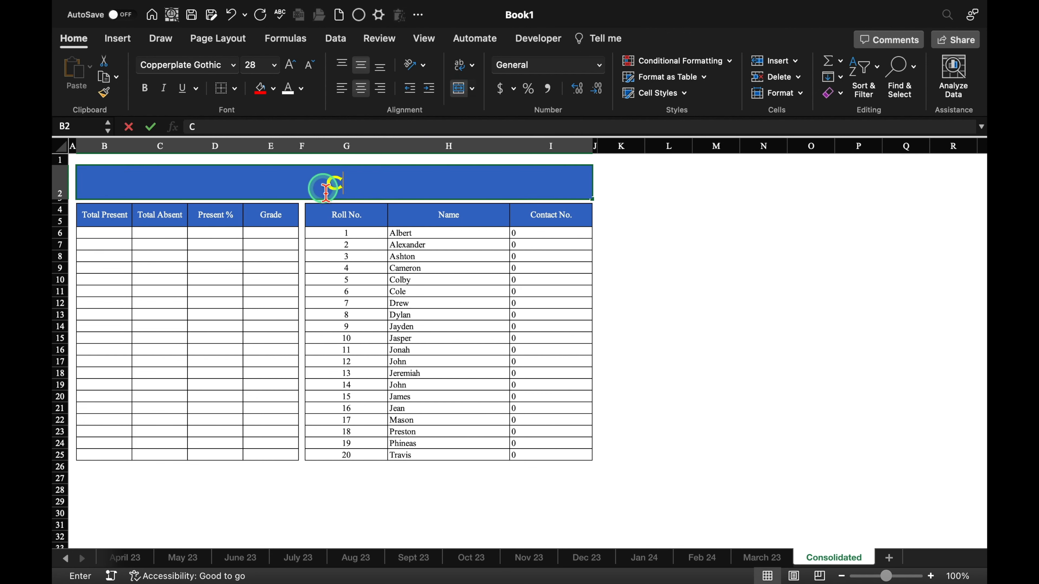
text(Consolidated)
click(784, 246)
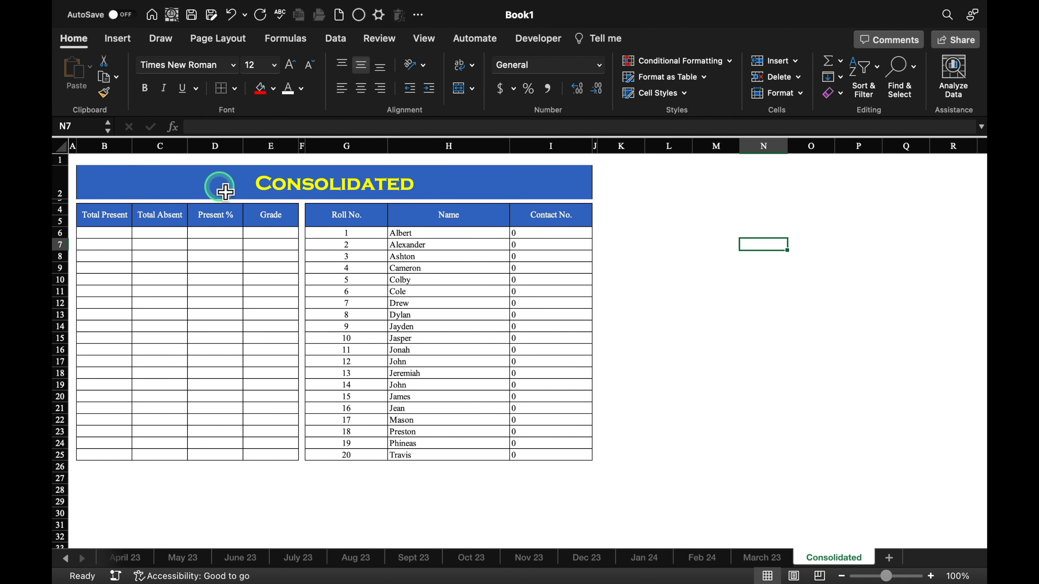
Apply borders to the merged Consolidated title cell
click(216, 189)
click(234, 89)
click(255, 202)
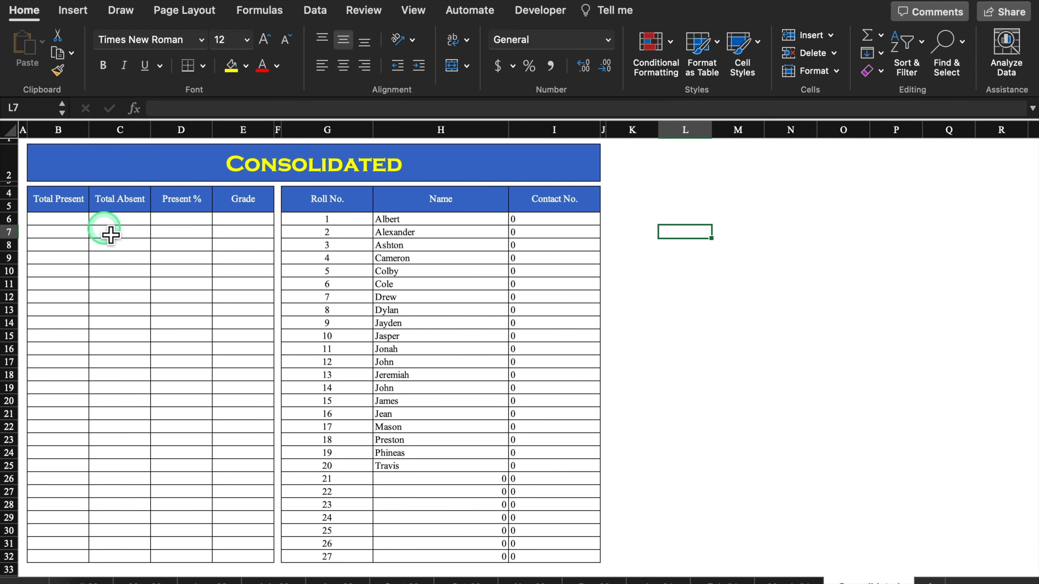
Start the first student's Total Present formula in B6 by adding cell B7 of the April 23 and May 23 sheets
click(75, 222)
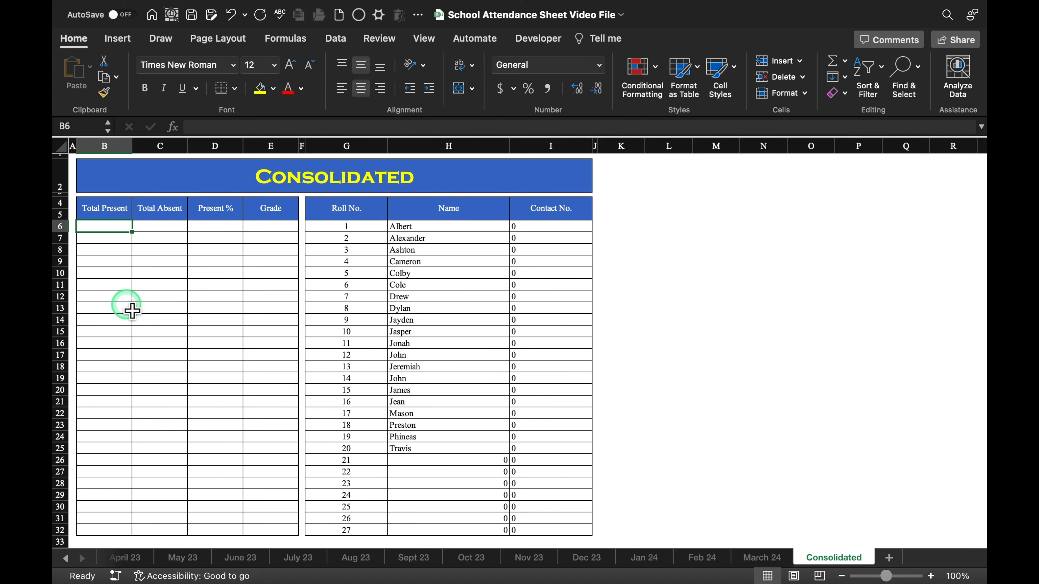
text(=)
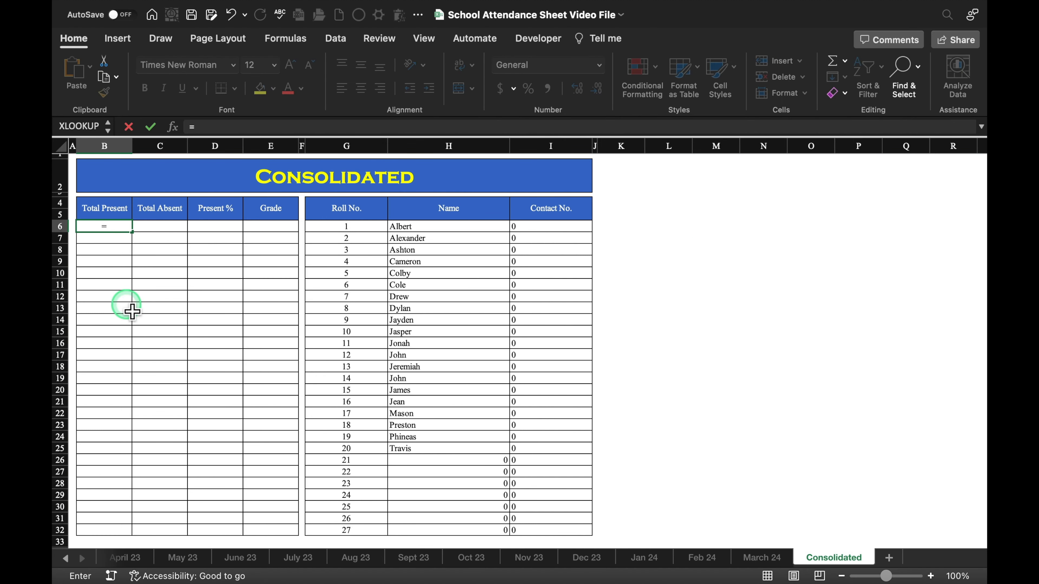
click(122, 557)
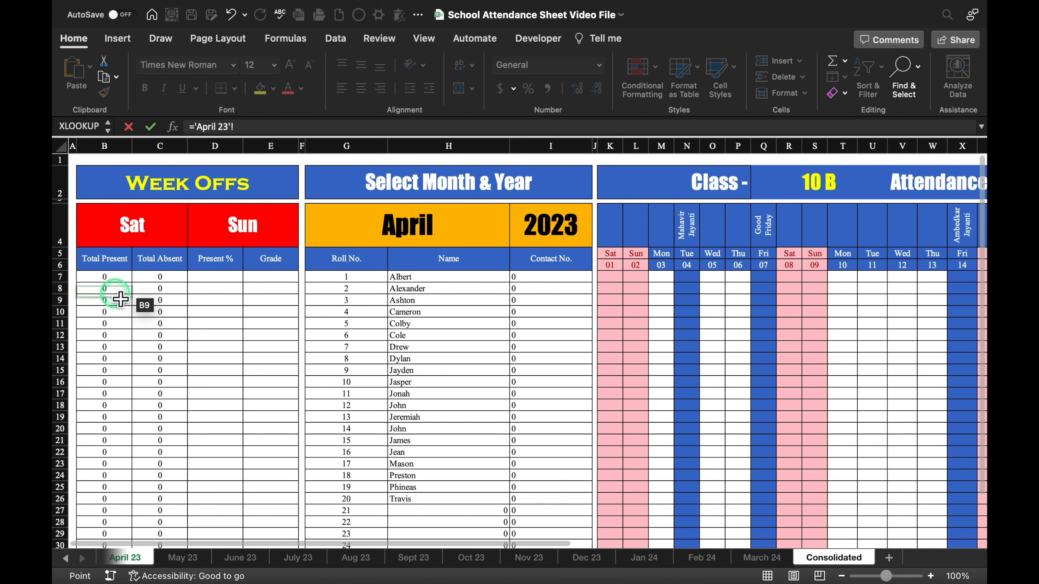
click(107, 277)
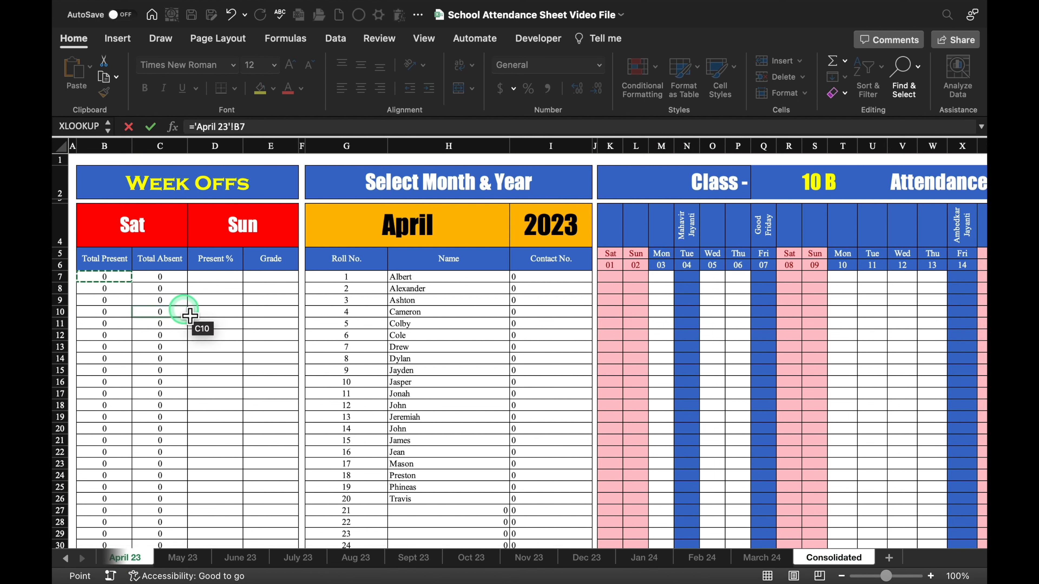
text(+)
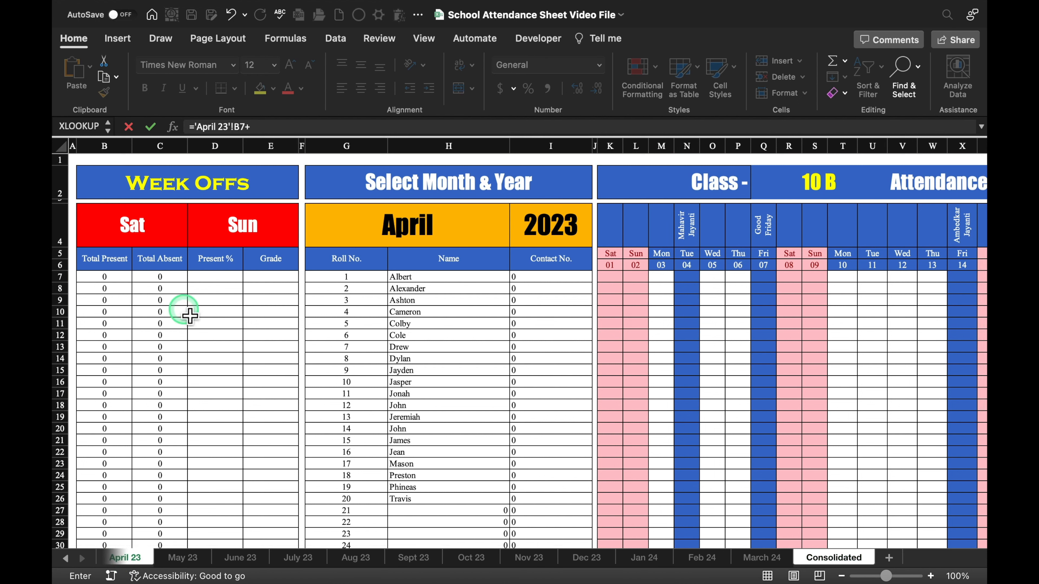
click(184, 558)
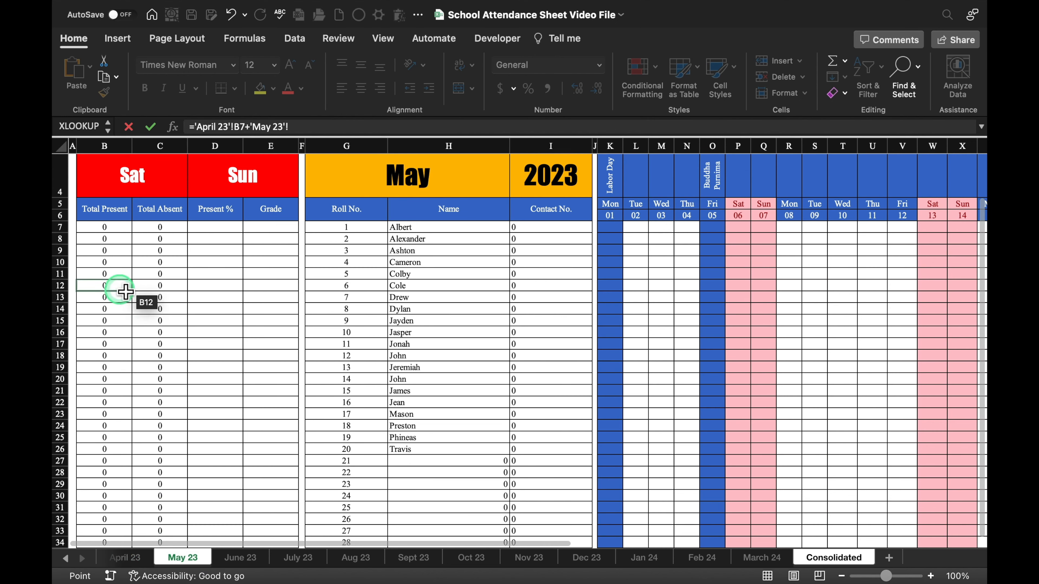
click(107, 227)
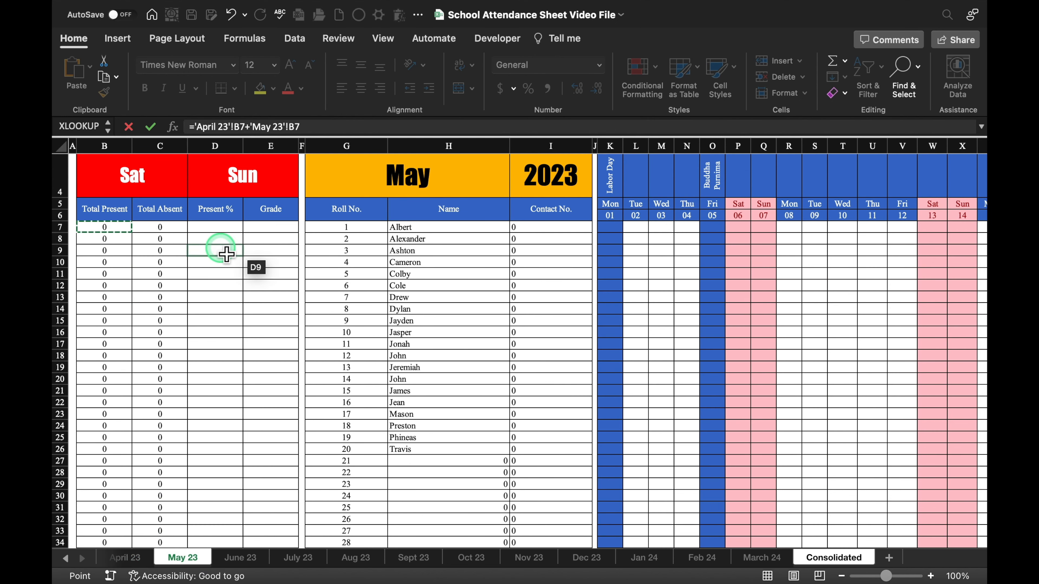
text(+)
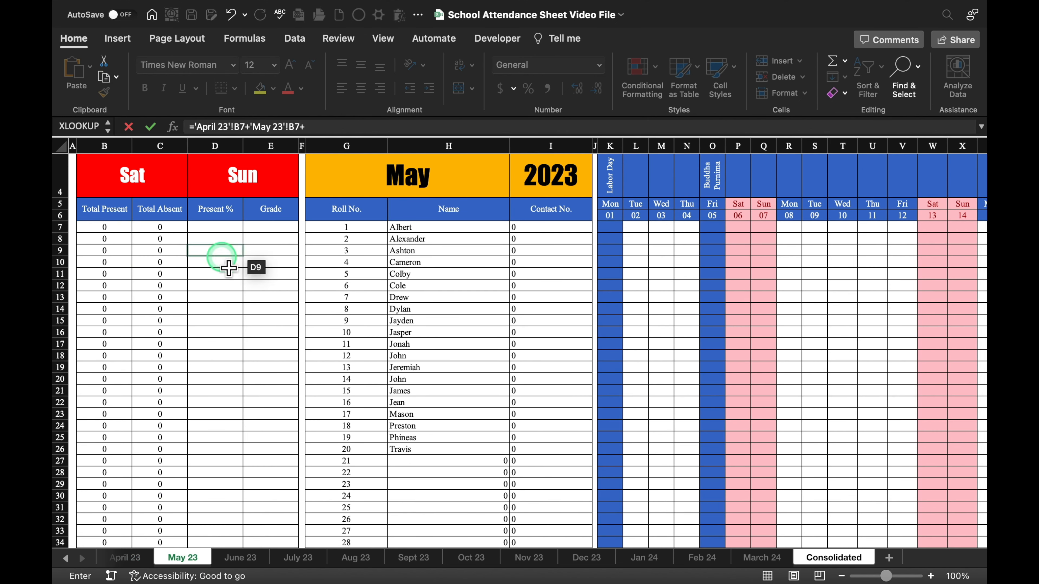
Add cell B7 of the June 23, July 23, Aug 23 and Sept 23 sheets to the first student's Total Present formula
click(242, 557)
click(108, 277)
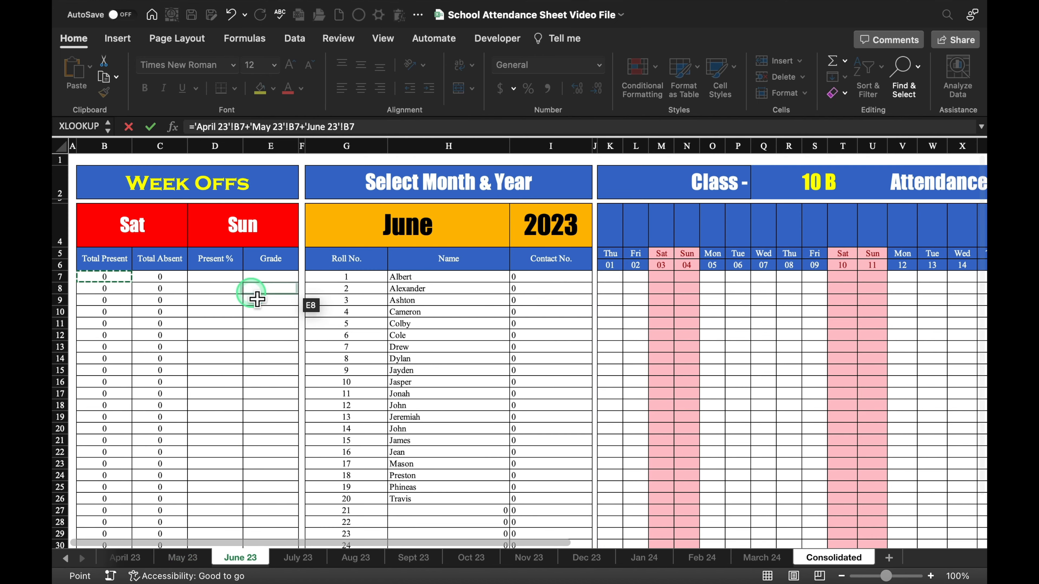
text(+)
key(ctrl+Page_Down)
click(109, 277)
text(+'July 23'!)
click(356, 558)
click(108, 277)
text(+'July 23'!B7+'Aug 23'!B7)
click(413, 558)
click(113, 278)
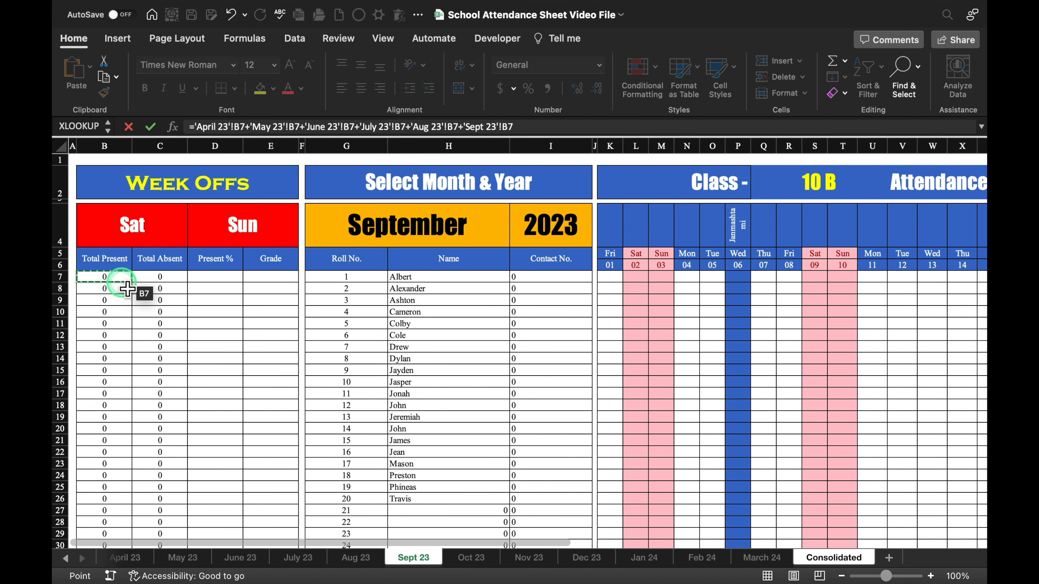
Complete the Total Present formula by adding cell B7 of the Oct 23, Nov 23, Dec 23, Jan 24, Feb 24 and March 24 sheets
text(+)
click(586, 557)
click(108, 278)
text(+)
click(644, 558)
click(108, 277)
text(+)
click(702, 558)
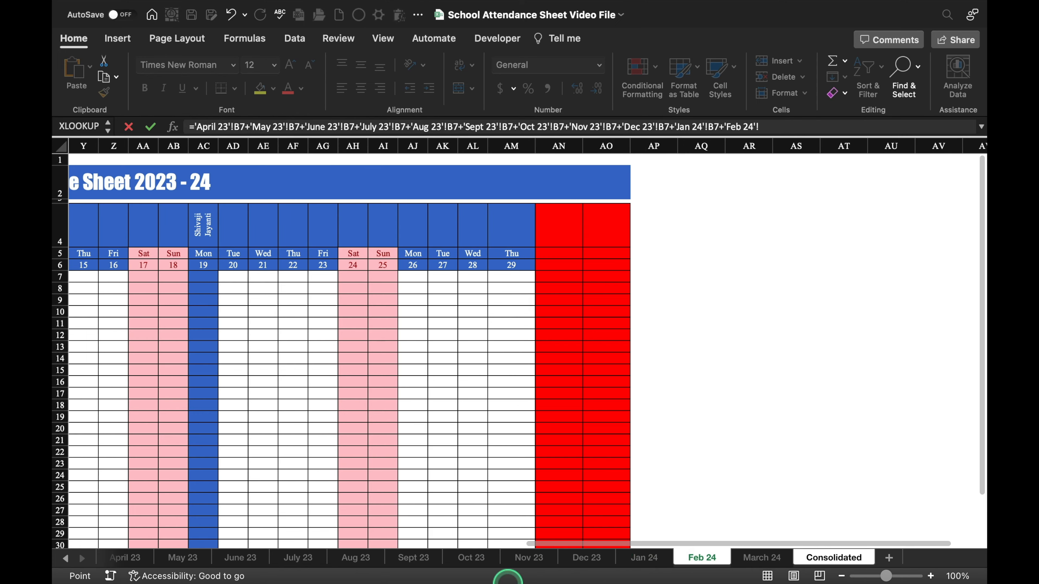
drag(510, 545, 111, 546)
click(761, 558)
click(117, 277)
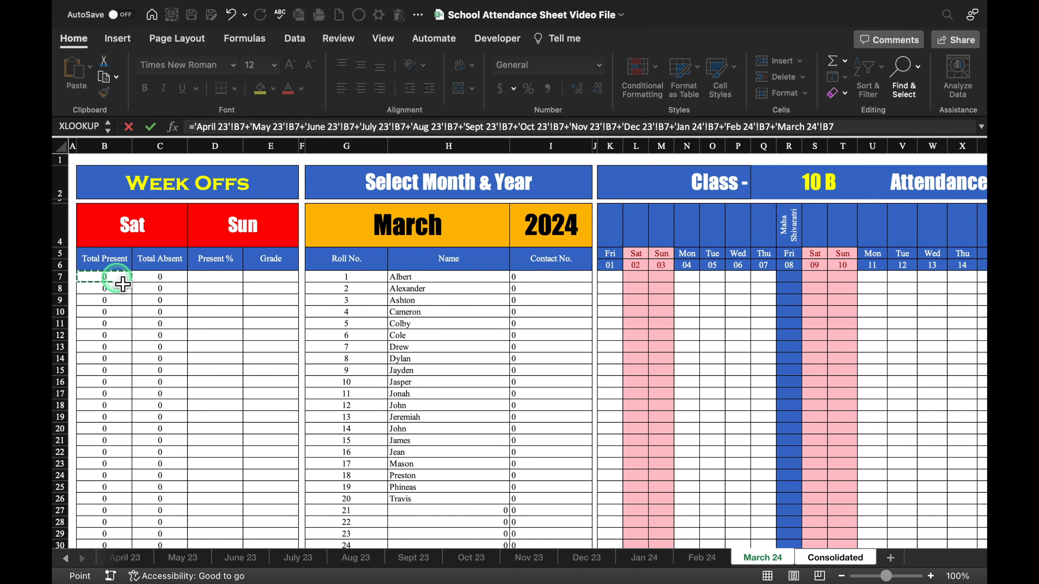
key(Return)
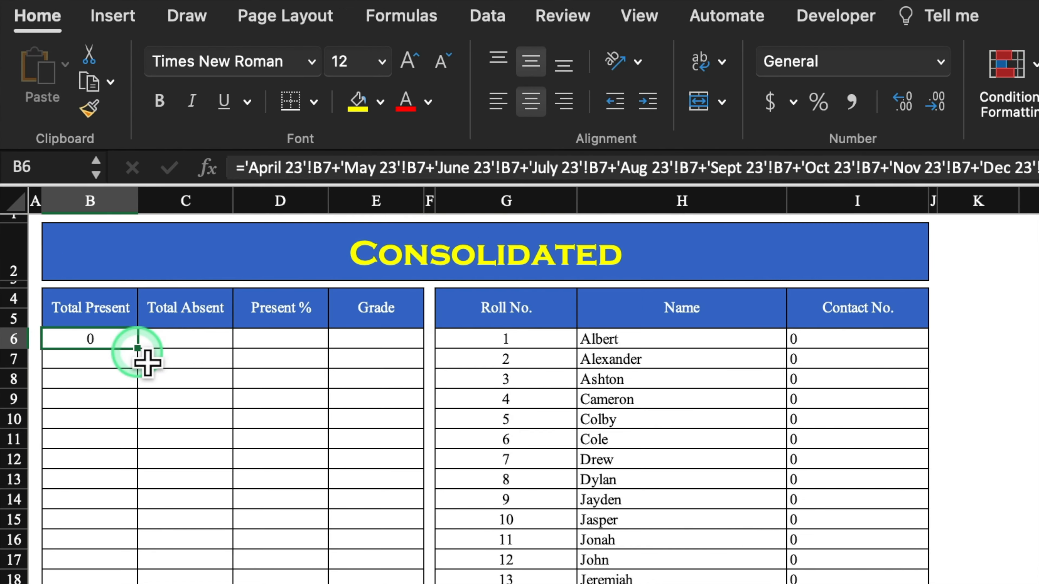
Copy the Total Present formula into Total Absent and fill both columns down for all the students
drag(146, 362, 204, 365)
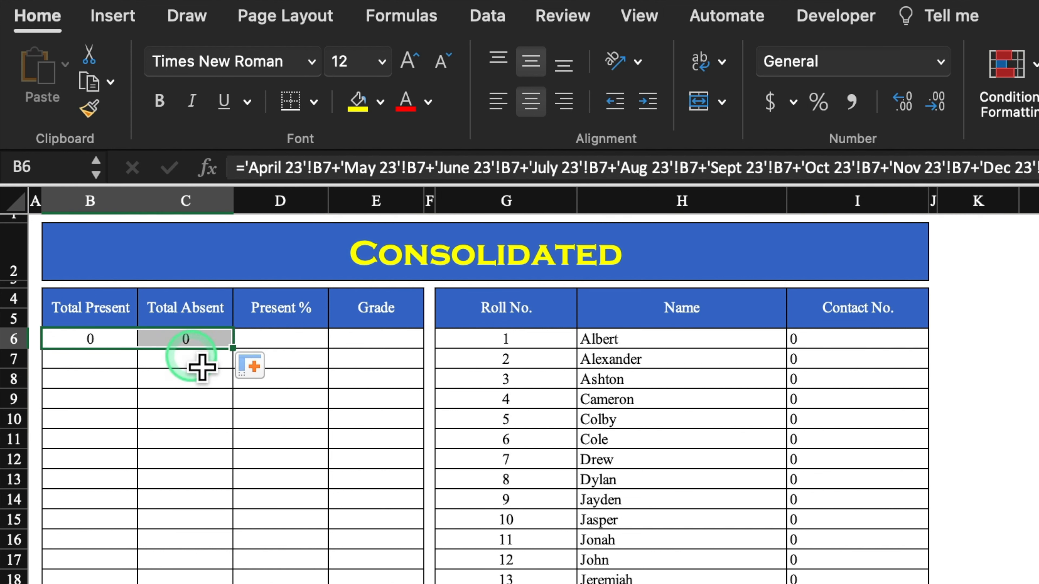
double_click(233, 349)
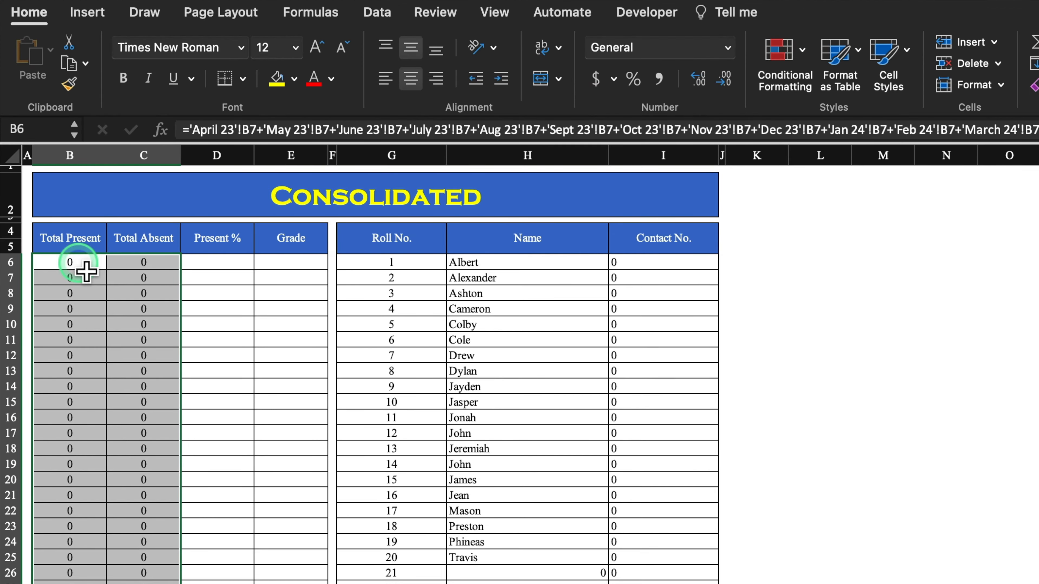
click(78, 263)
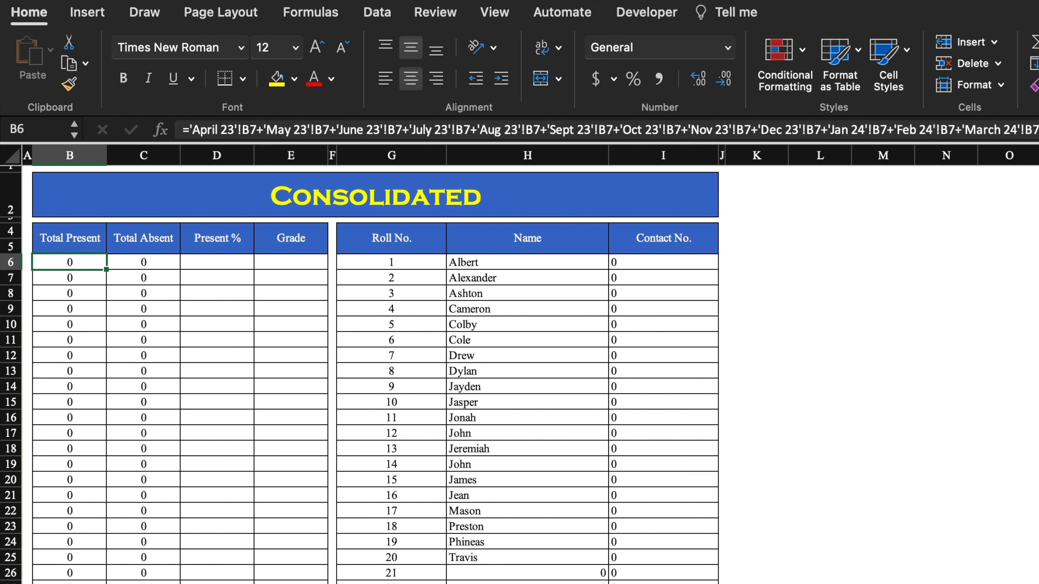
On the April 23 sheet, mark the first student p for day 03, a for day 05 and p for day 06
click(810, 331)
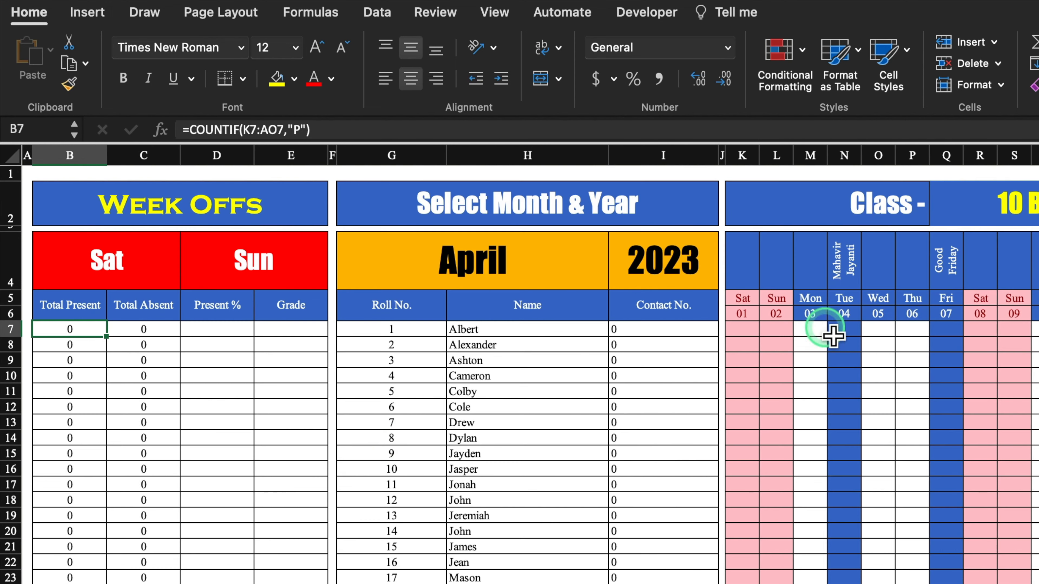
text(P)
key(Tab)
key(Tab)
text(P)
key(Tab)
text(A)
key(Tab)
key(Tab)
key(Tab)
key(Tab)
text(P)
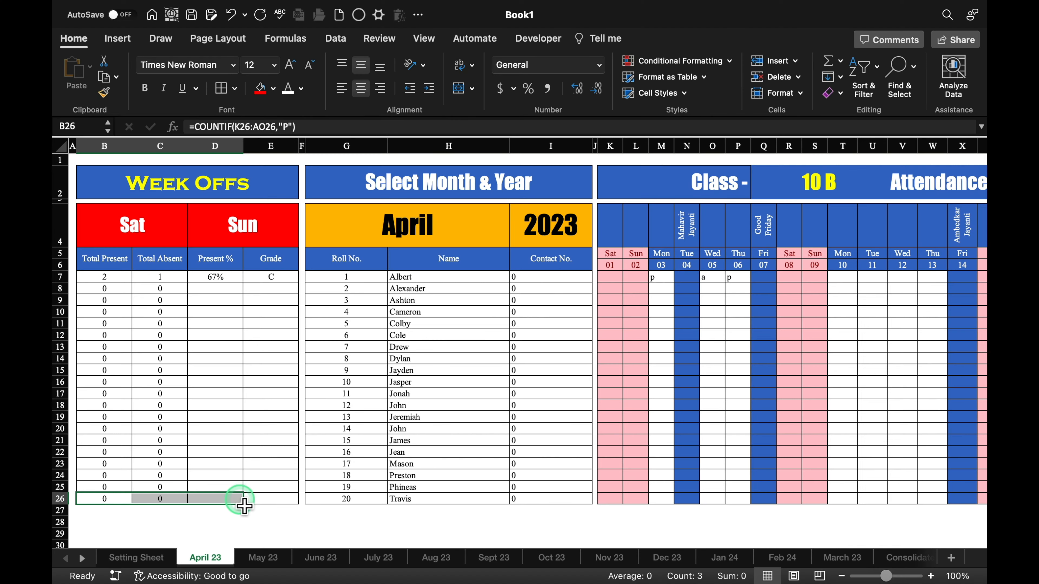
Try extending the last student row of the April 23 sheet alone down to row 85, and undo the fill
click(239, 502)
drag(105, 499, 735, 186)
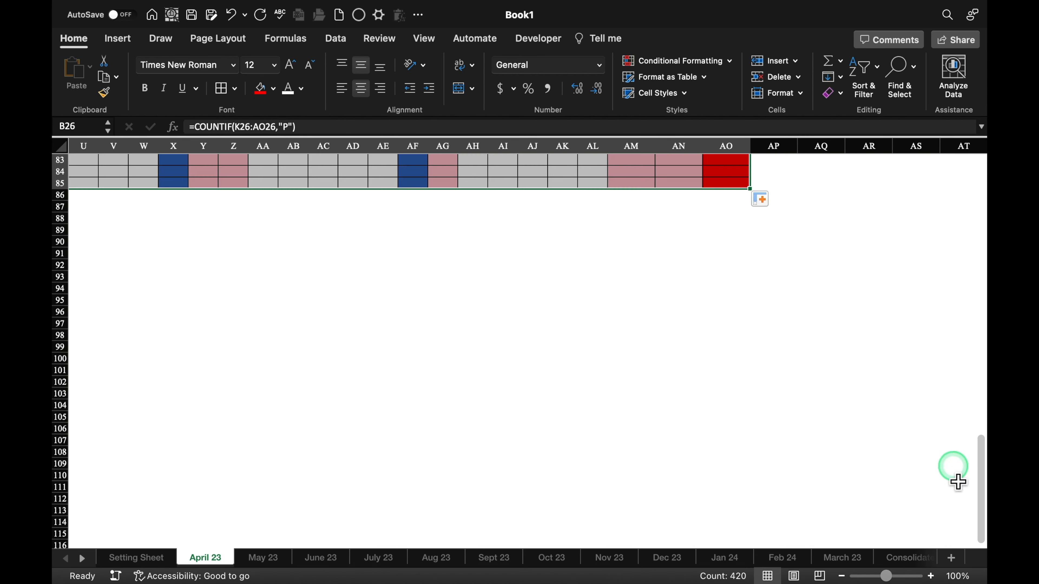
scroll(957, 483, up, 20)
scroll(979, 305, left, 15)
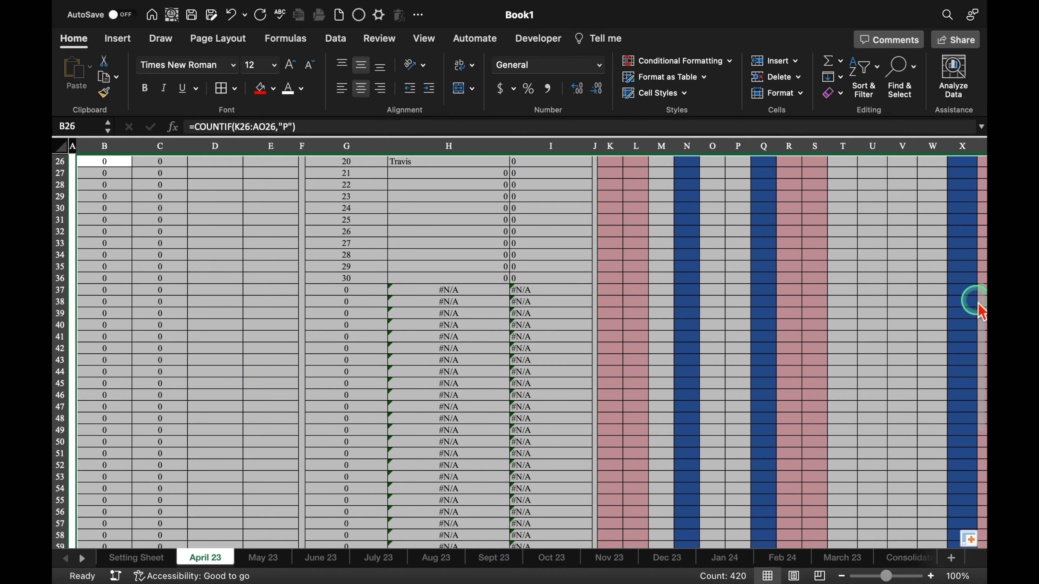
click(927, 291)
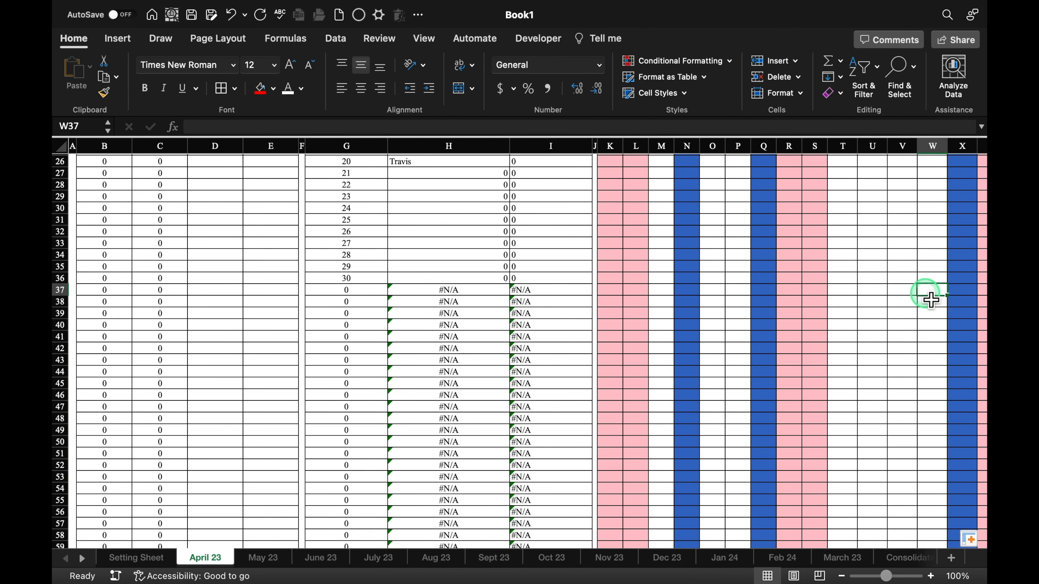
key(super+z)
scroll(981, 370, up, 5)
click(688, 441)
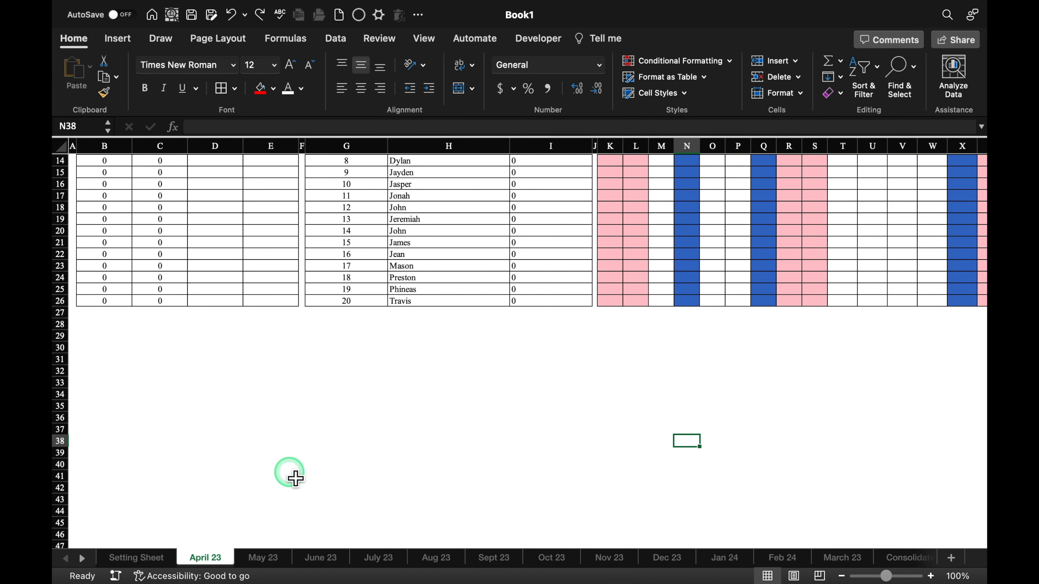
Rename the March 23 sheet as March 24
shift+click(855, 558)
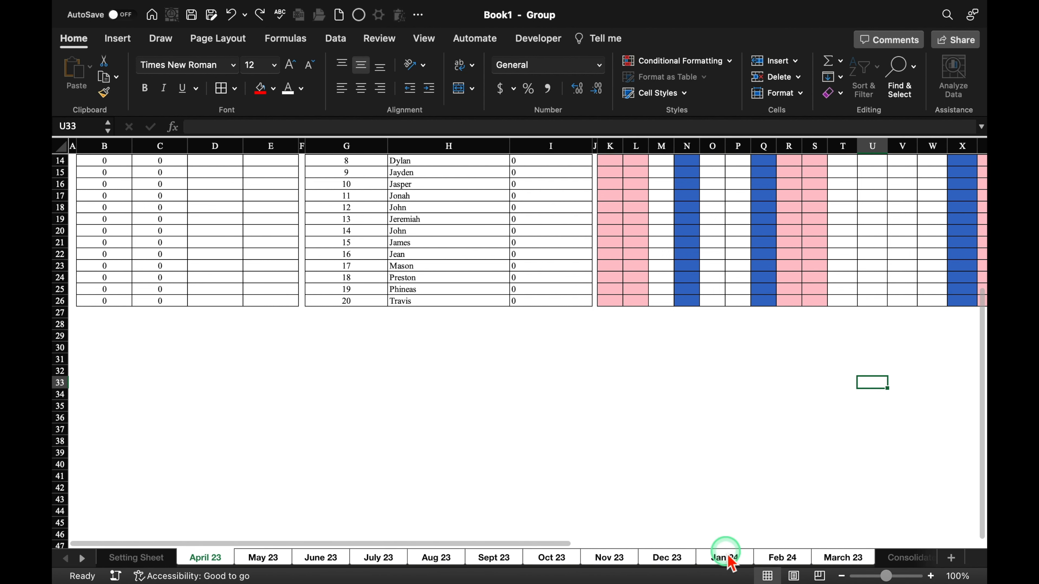
click(907, 557)
click(765, 558)
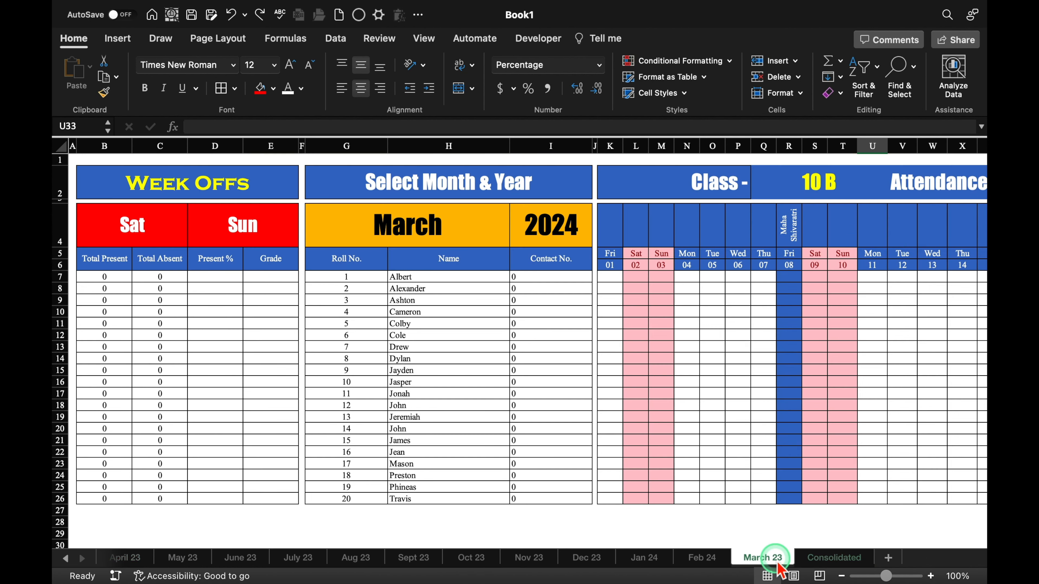
double_click(787, 559)
text(March 24)
click(764, 486)
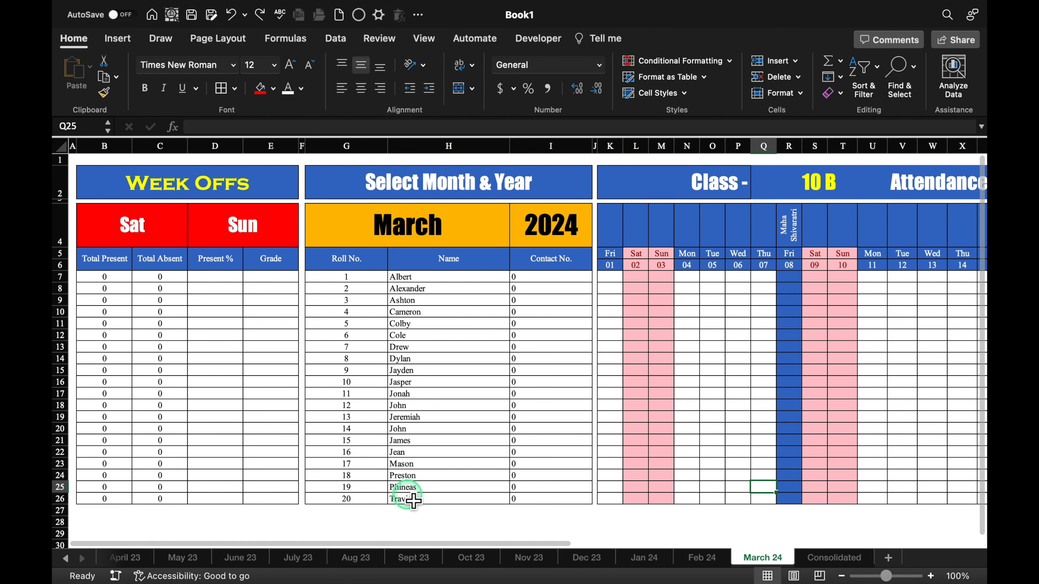
Group the sheets April 23 to March 24, extend the last student row downward for more roll numbers, and check the May 23 sheet
click(123, 557)
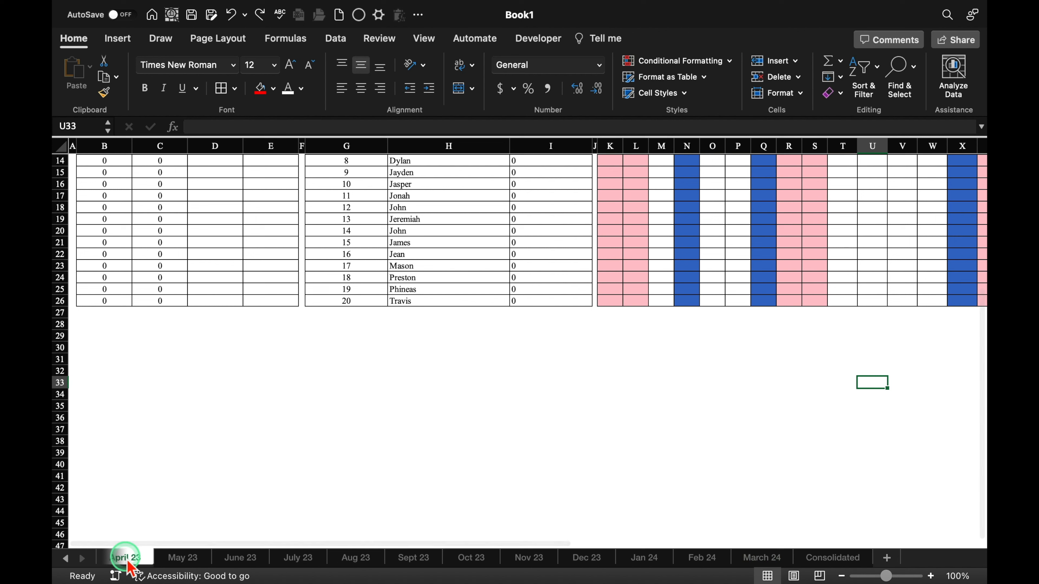
shift+click(771, 565)
drag(116, 306, 759, 417)
drag(744, 542, 607, 540)
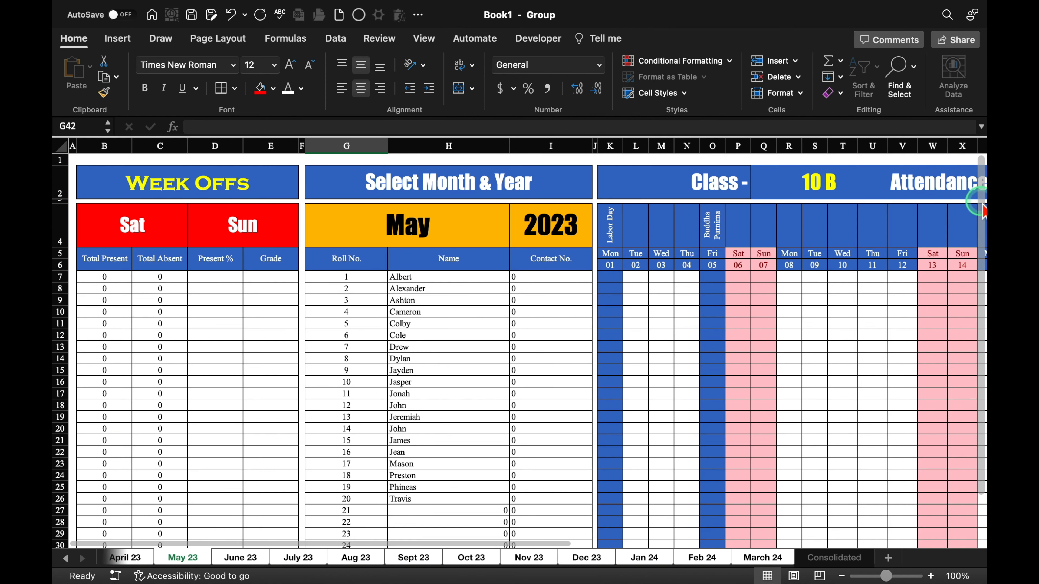
drag(981, 201, 983, 314)
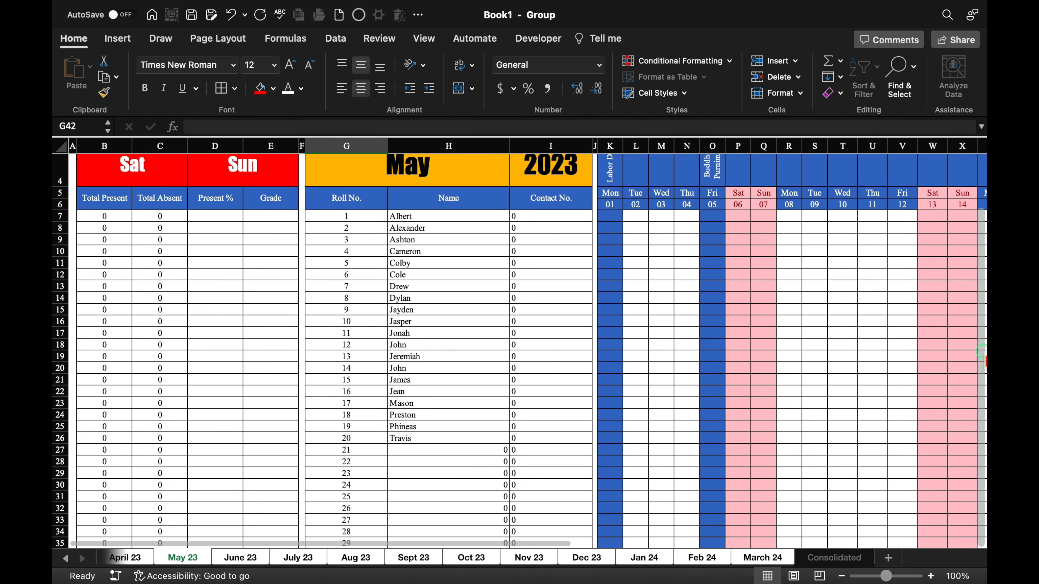
drag(980, 377, 979, 487)
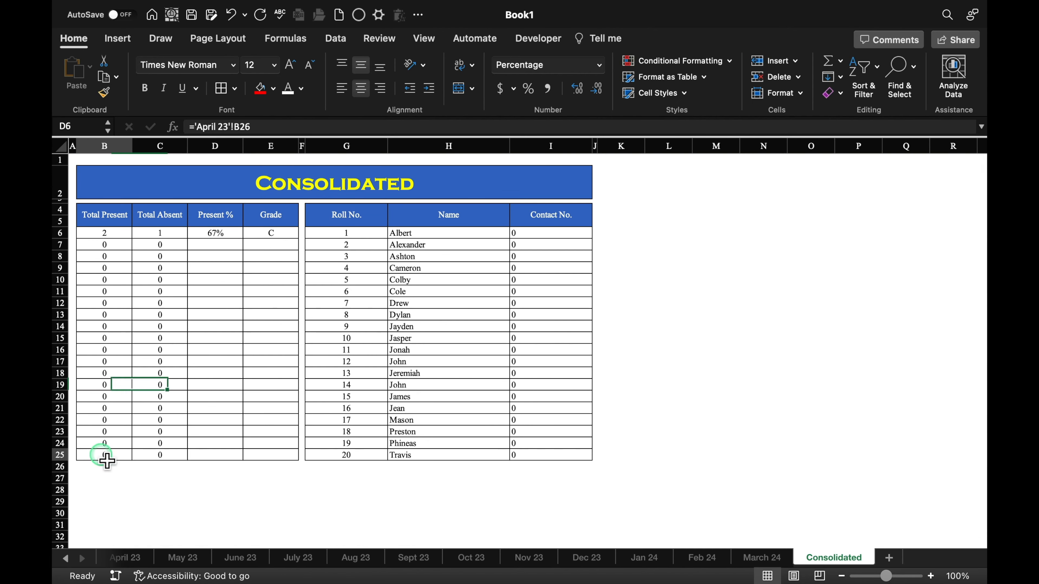
Extend the last student row of the Consolidated sheet, from Total Present to Contact No., down to row 32
drag(105, 457, 203, 461)
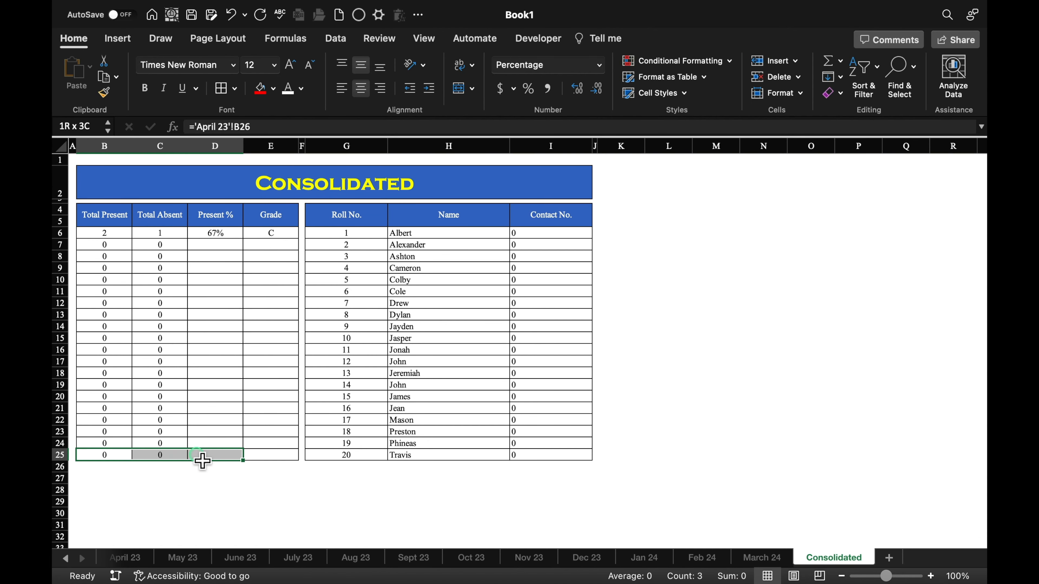
drag(105, 457, 600, 542)
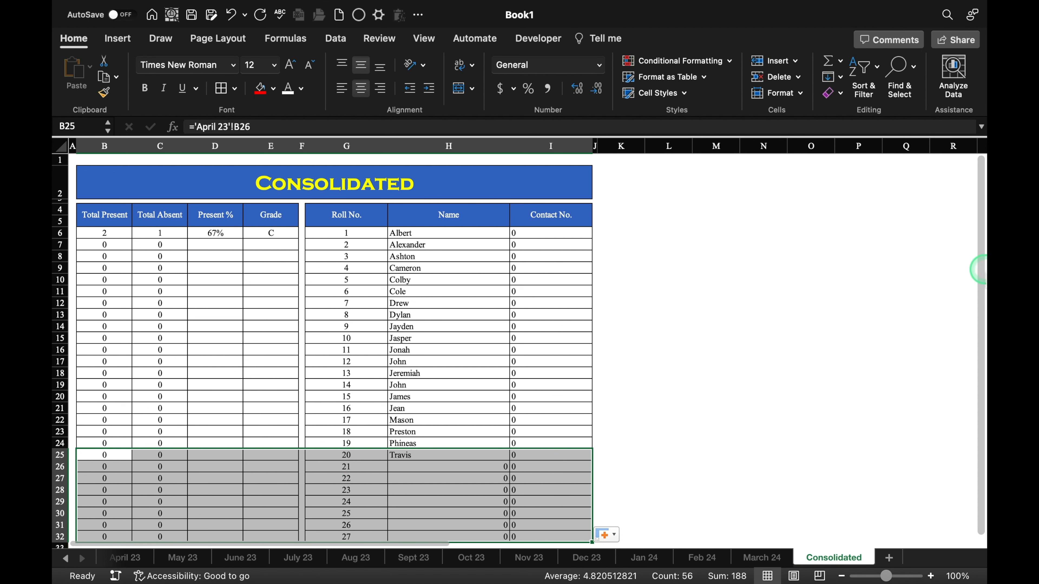
scroll(972, 266, down, 1)
click(786, 374)
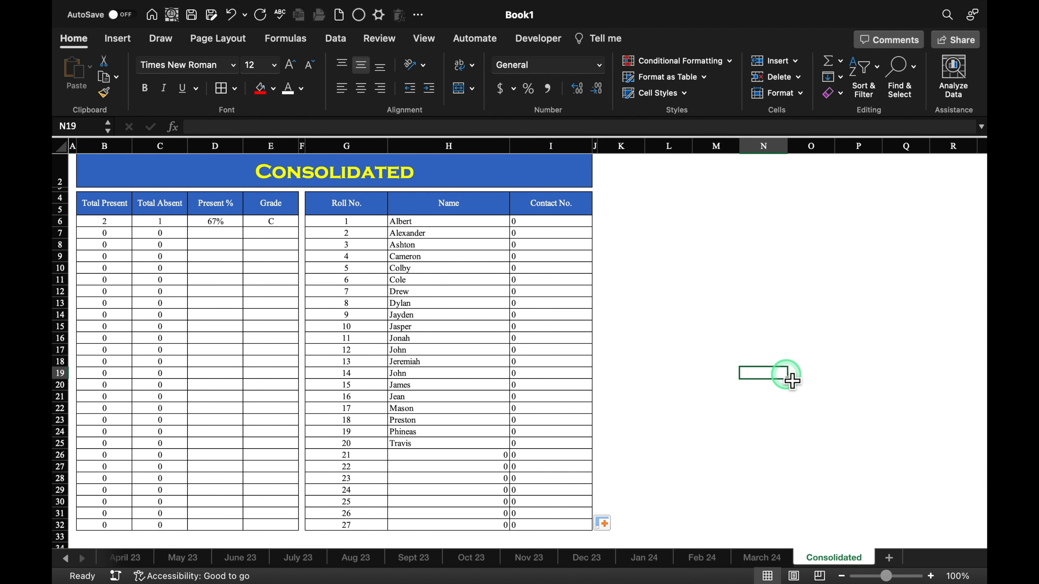